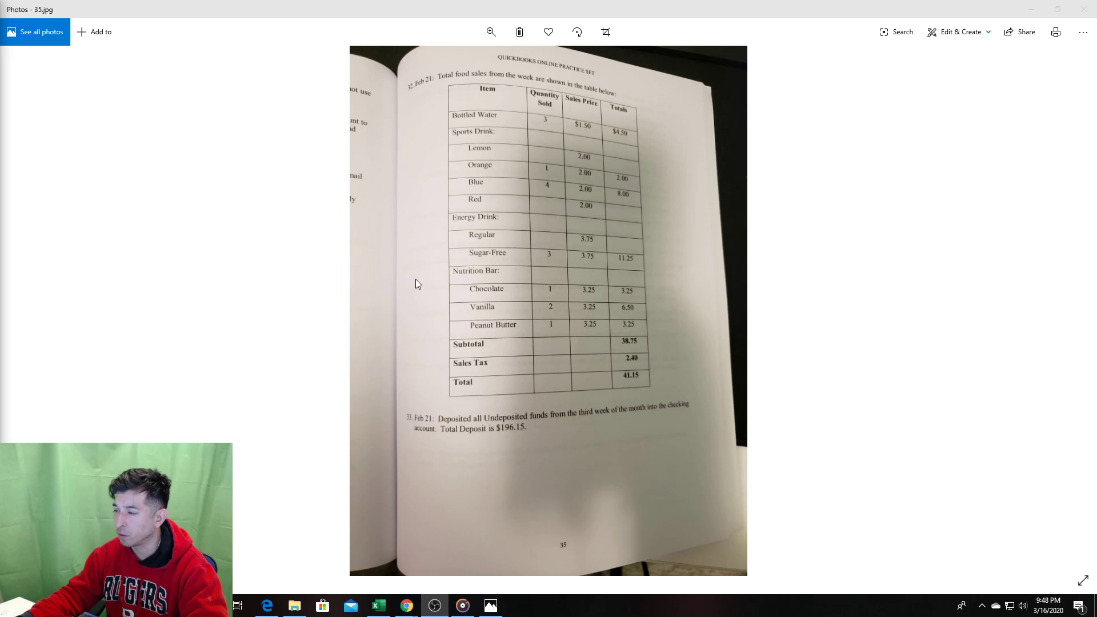
Step: Switch from the practice-set photo to QuickBooks Online in Chrome and start a new sales receipt
click(374, 609)
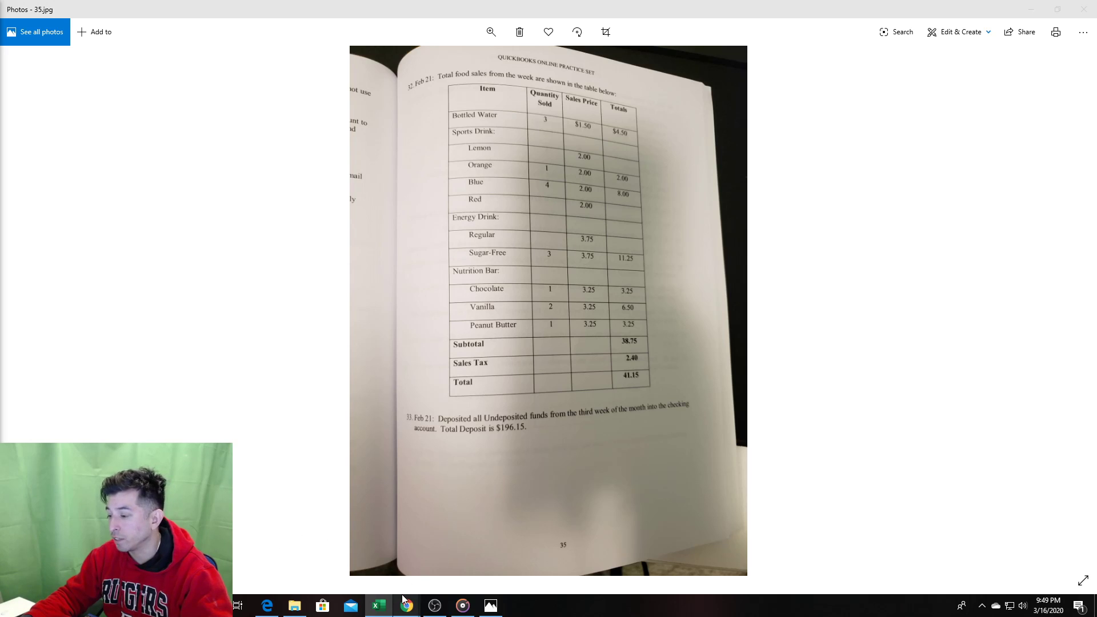
mouse_move(404, 598)
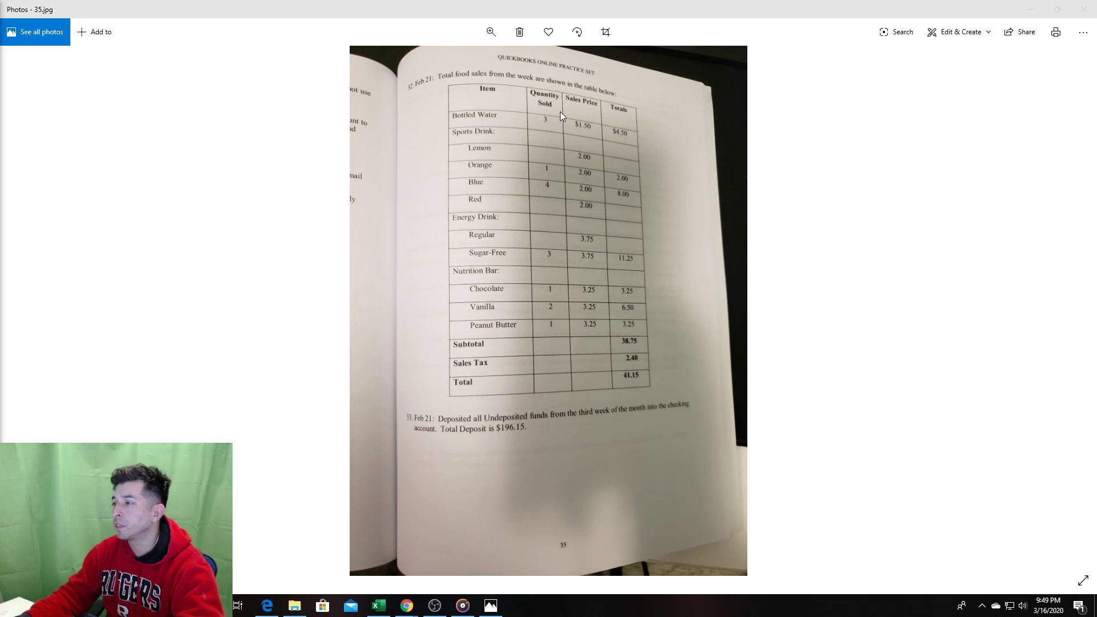
key(alt+Tab)
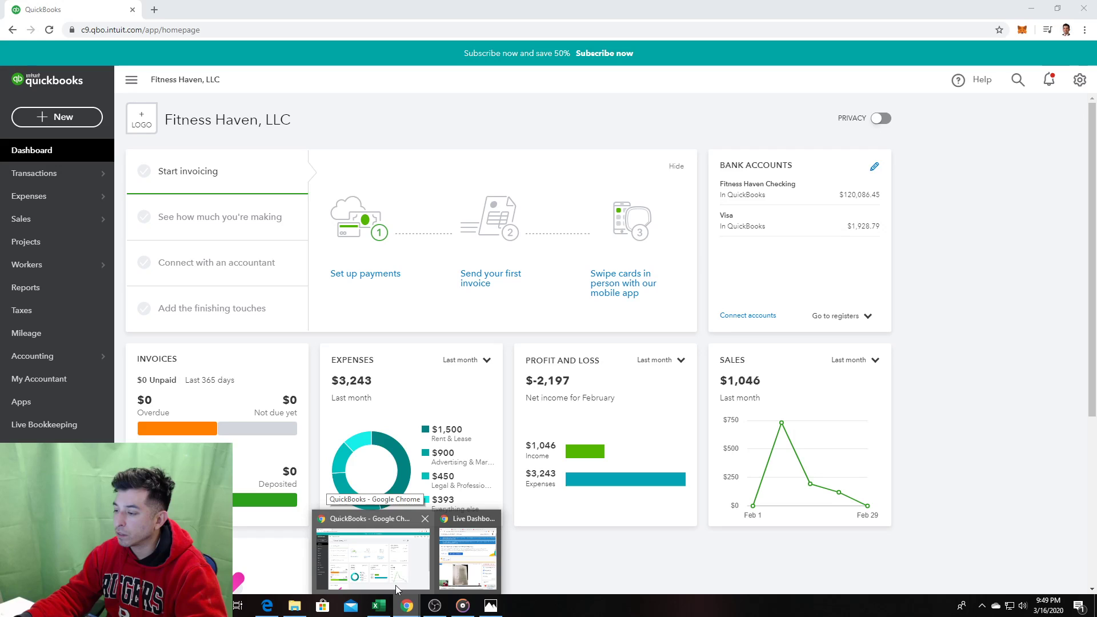
click(396, 585)
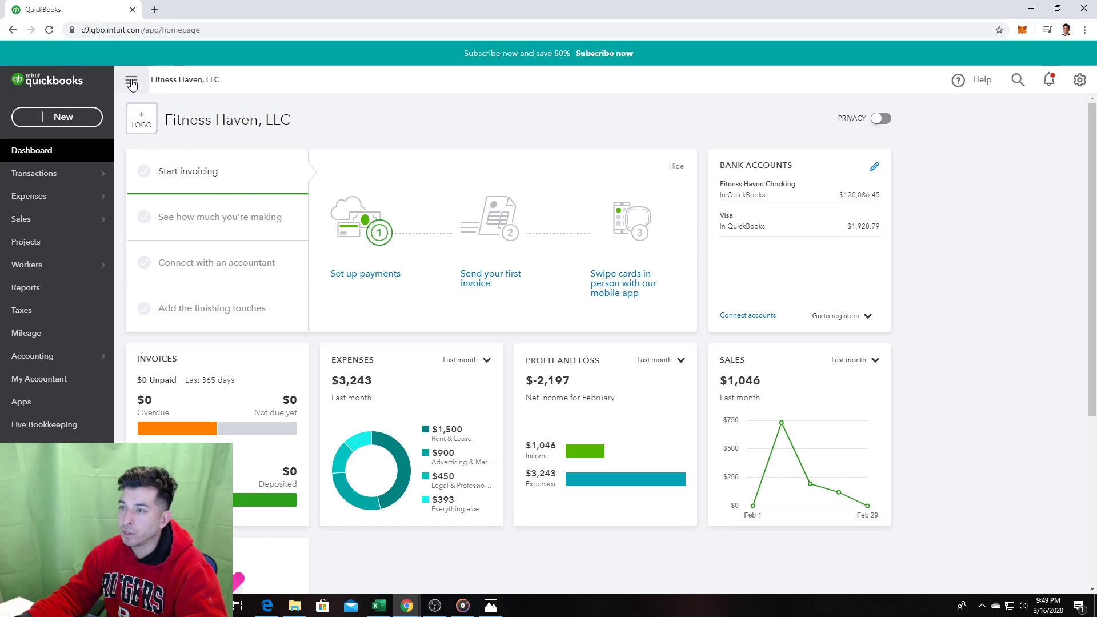
click(79, 119)
click(52, 267)
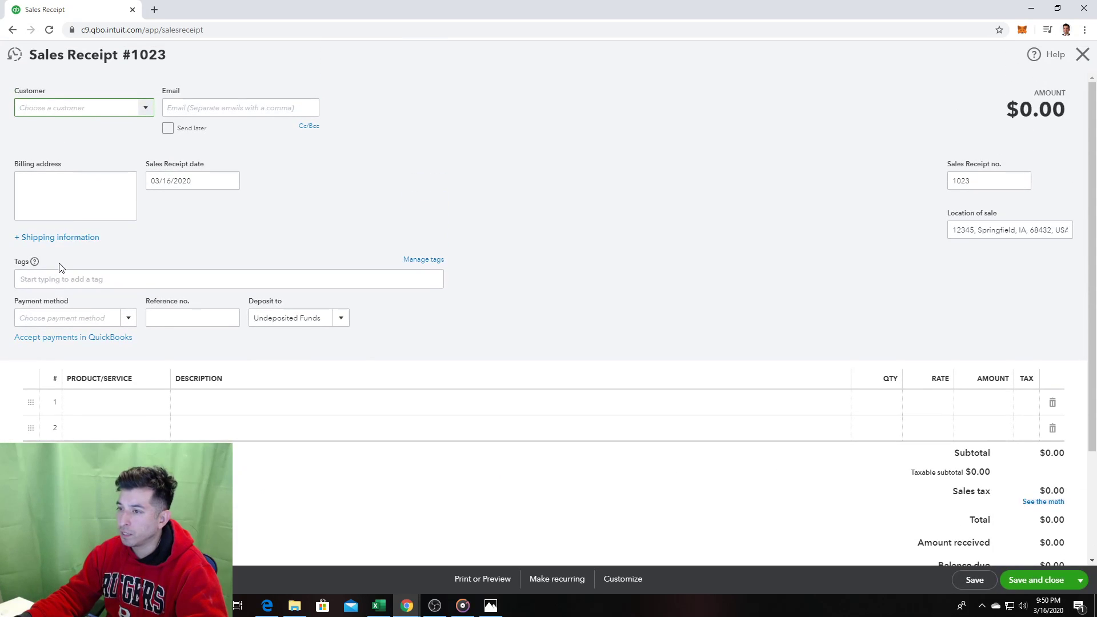
Step: Check the recent sales receipts and the practice-set page, and choose Weekly Sales as the receipt's customer
click(14, 54)
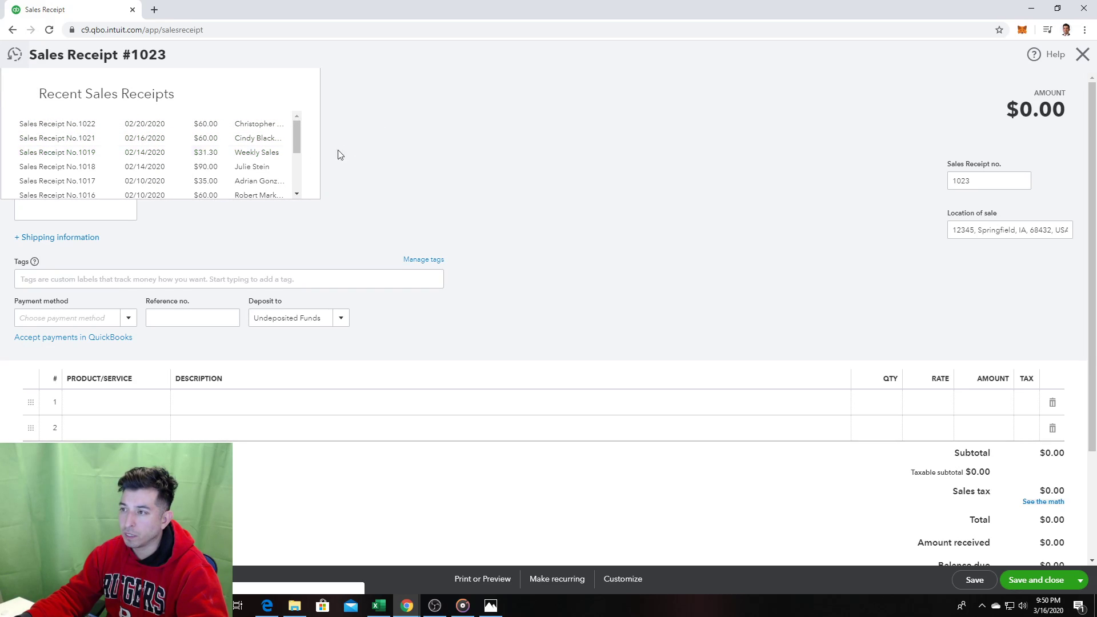
click(451, 124)
key(alt+Tab)
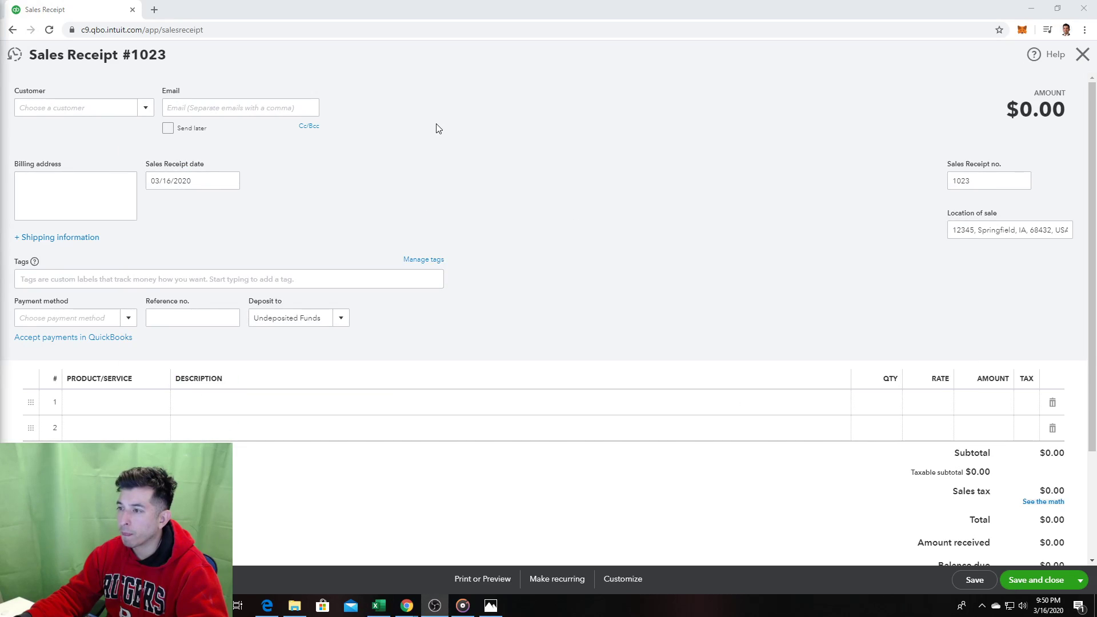
key(alt+Tab)
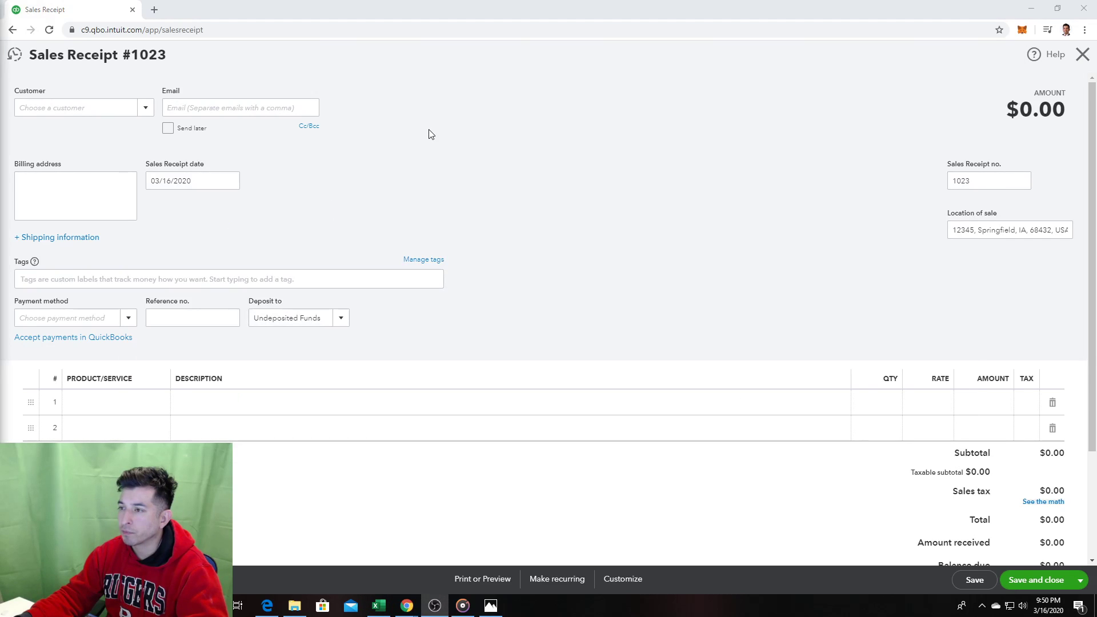
click(491, 605)
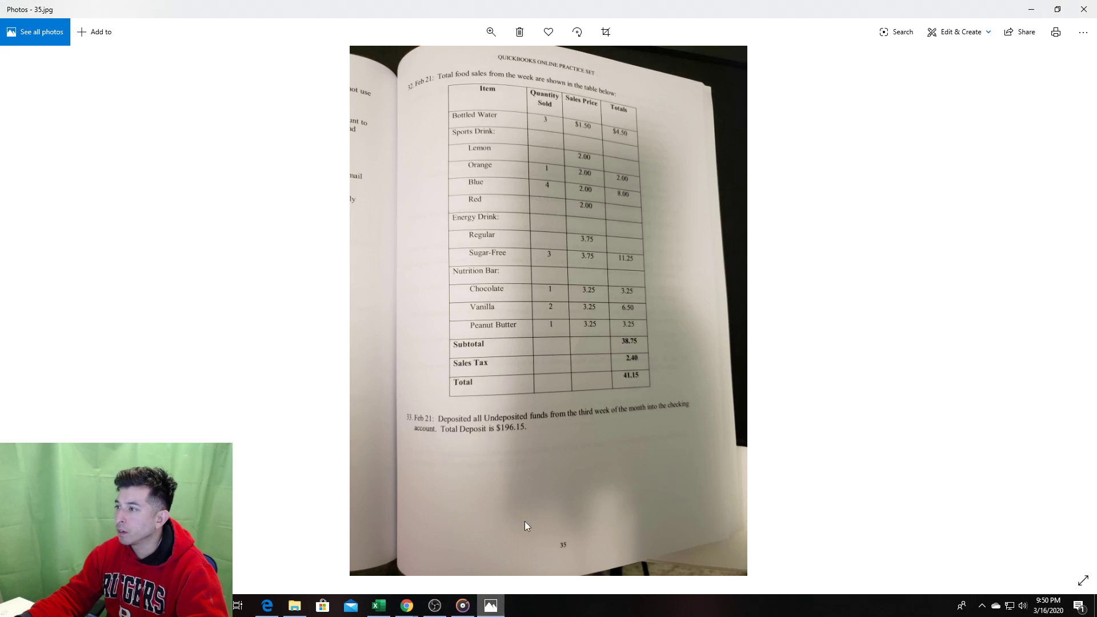
key(alt+Tab)
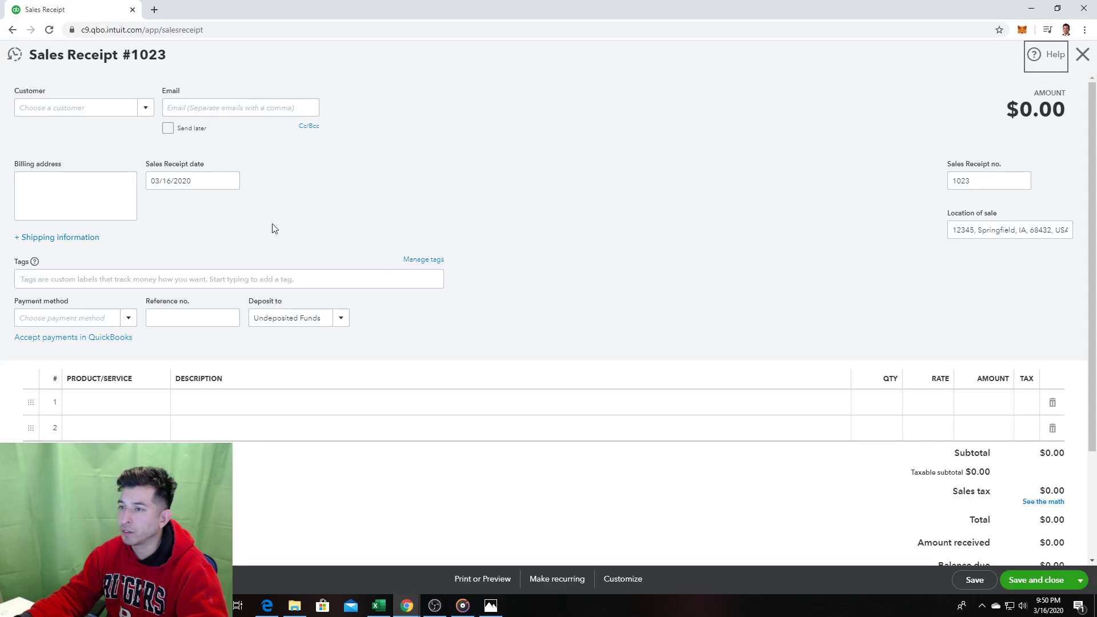
click(100, 107)
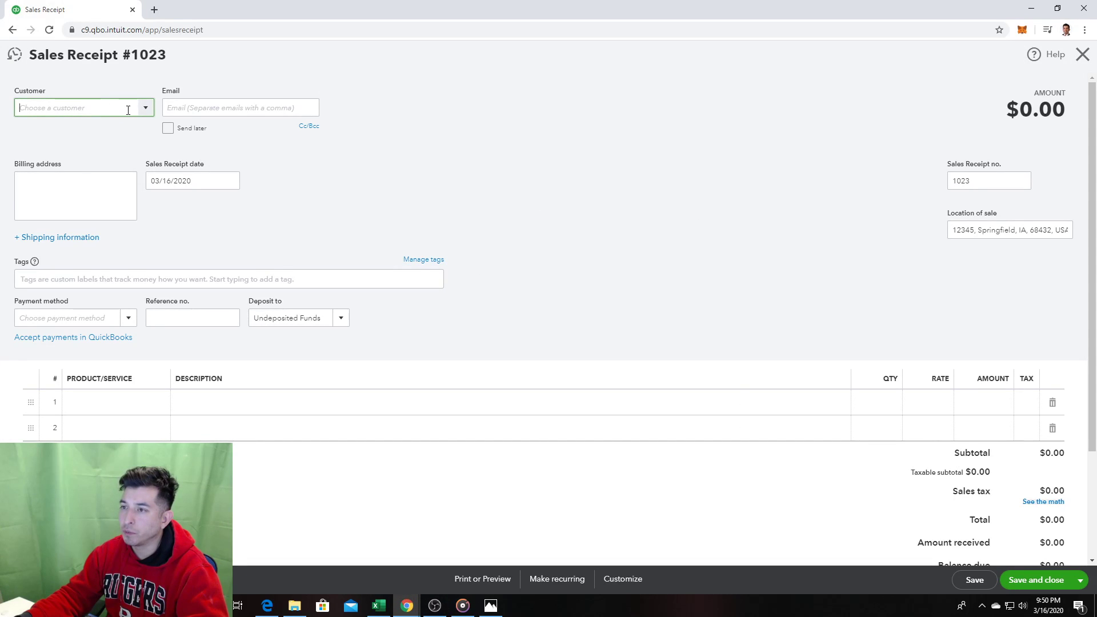
text(w)
click(65, 144)
Step: Check the transaction date on the practice-set page and set the sales receipt date to 02/21/2020
key(alt+Tab)
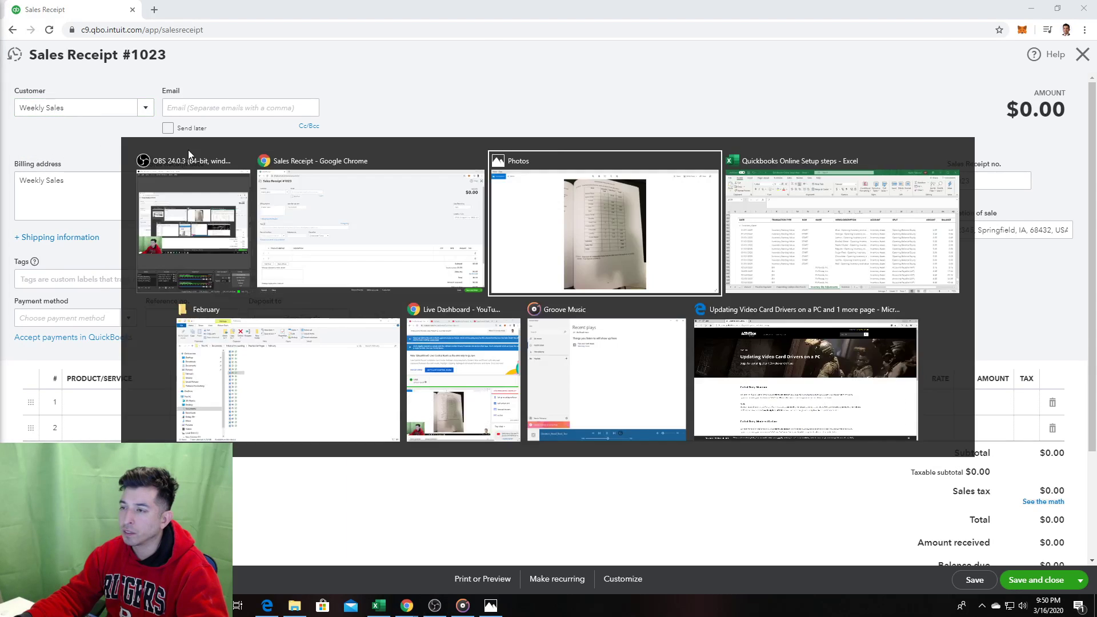
key(alt+Tab)
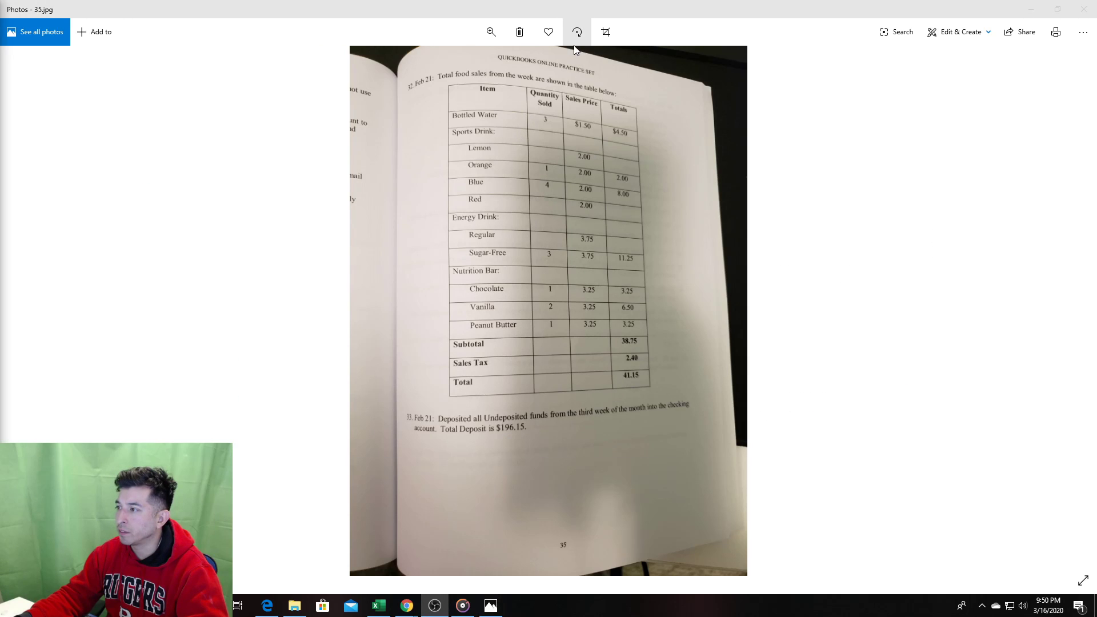
key(alt+Tab)
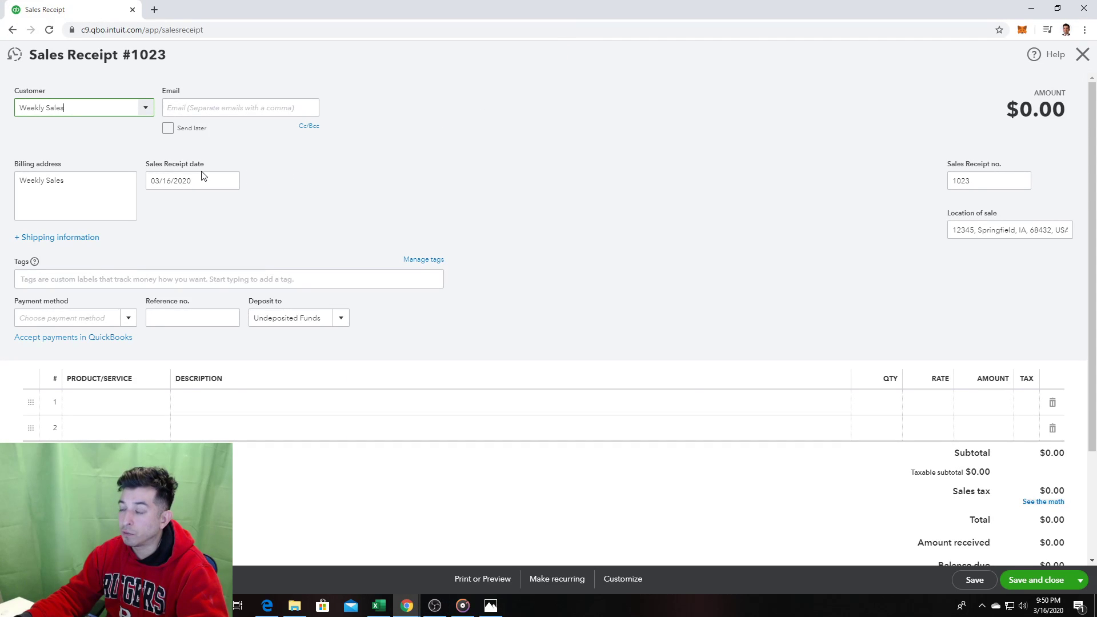
key(alt+Tab)
key(alt+Tab)
key(alt+Tab)
click(229, 181)
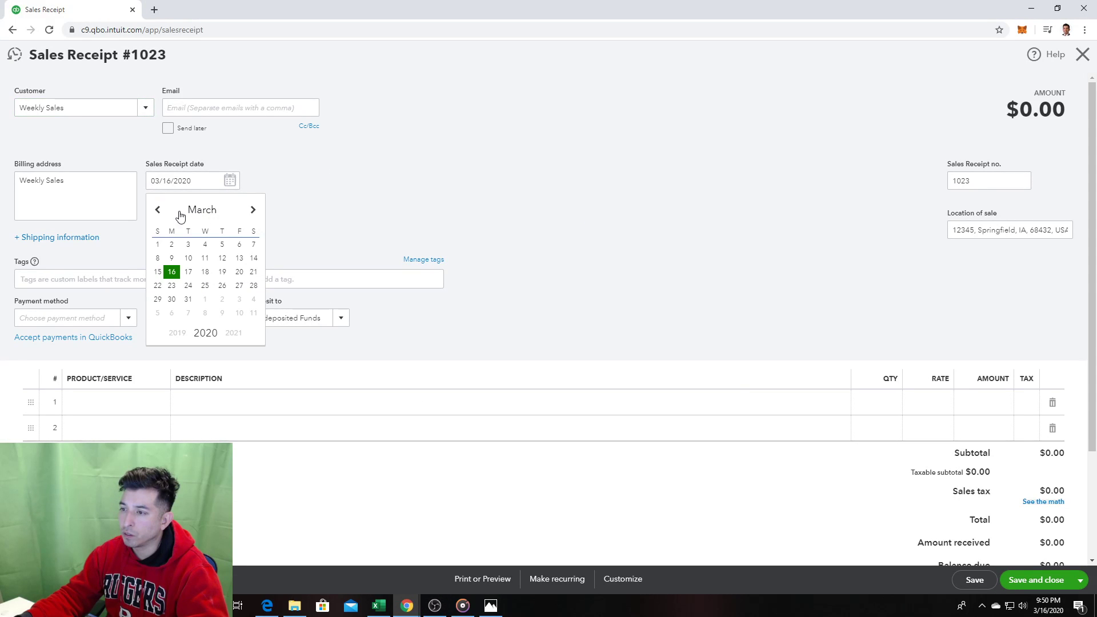
click(158, 209)
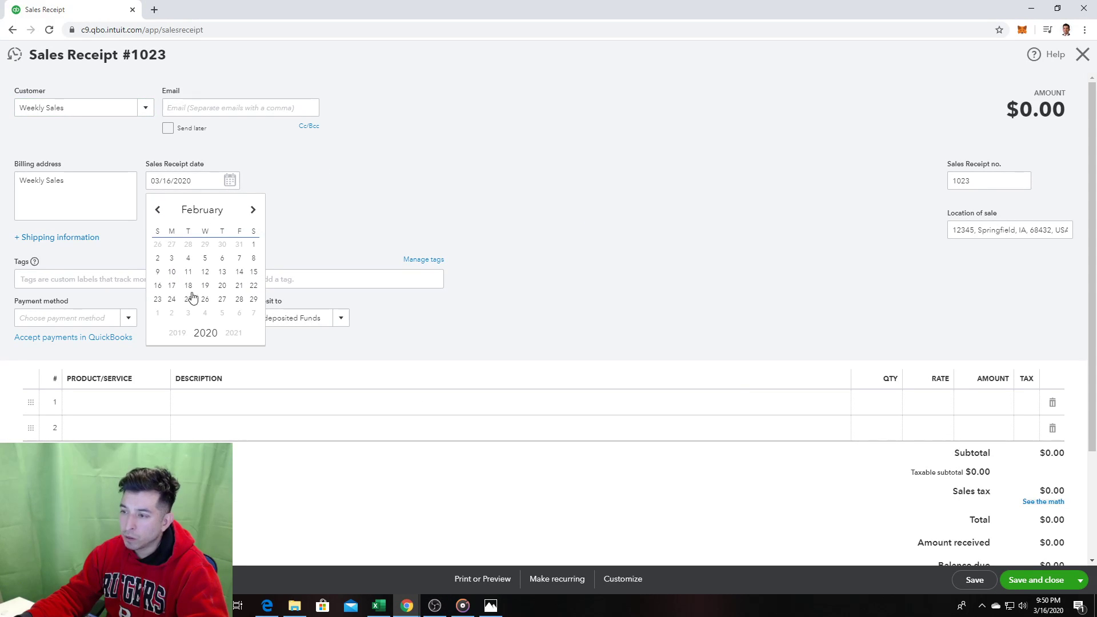
click(240, 285)
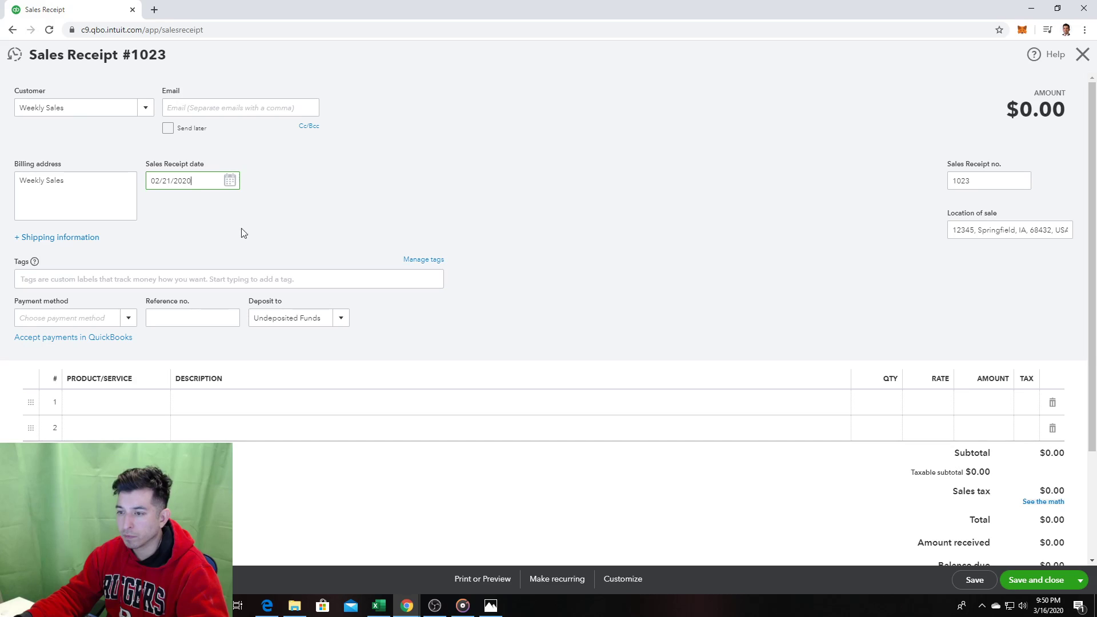
Step: Consult the practice-set page again and set the receipt's payment method to Cash
key(alt+Tab)
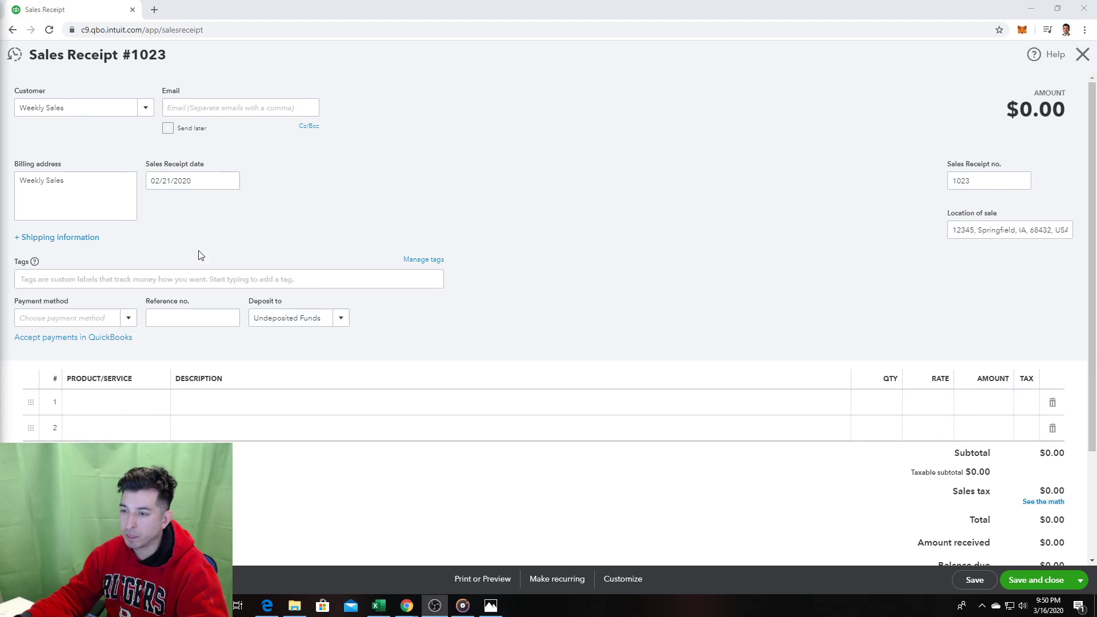
key(alt+Tab)
key(alt+Tab)
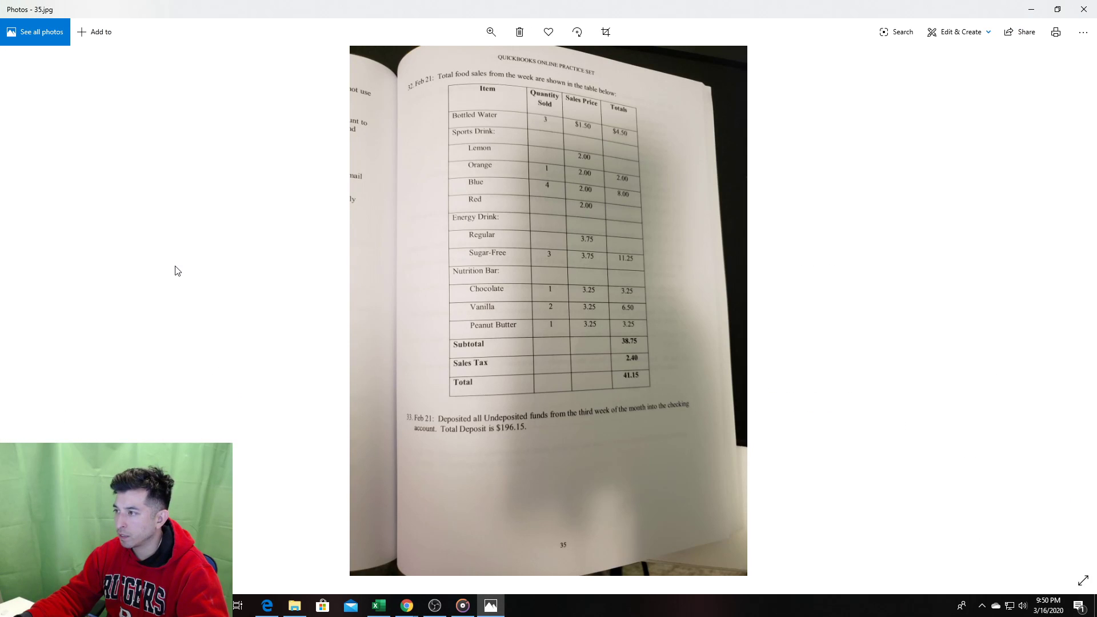
key(alt+Tab)
key(Tab)
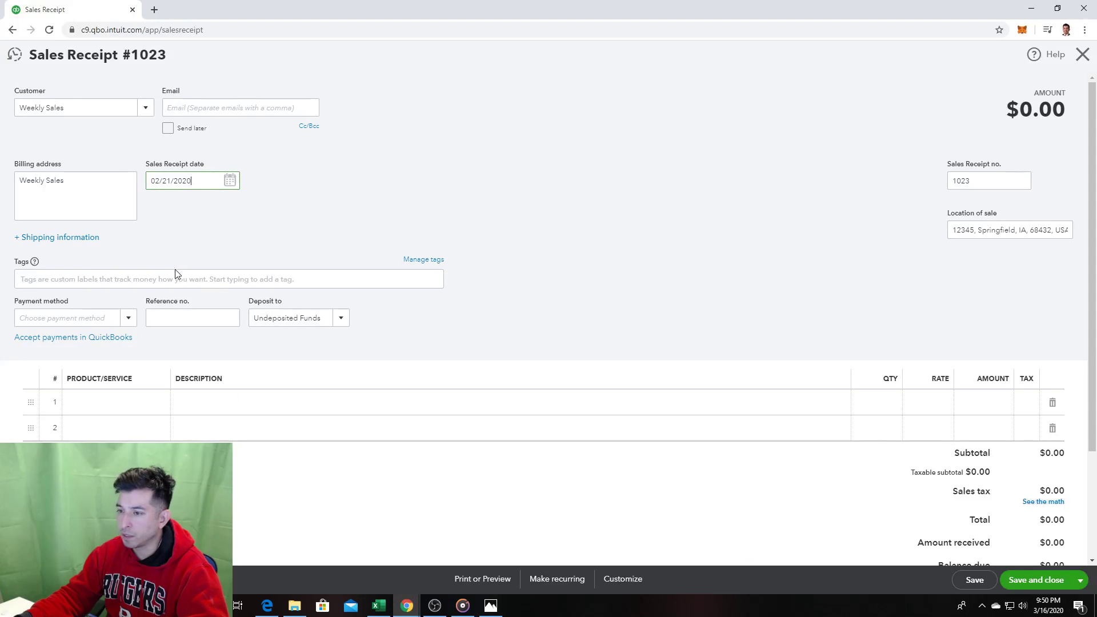
click(130, 318)
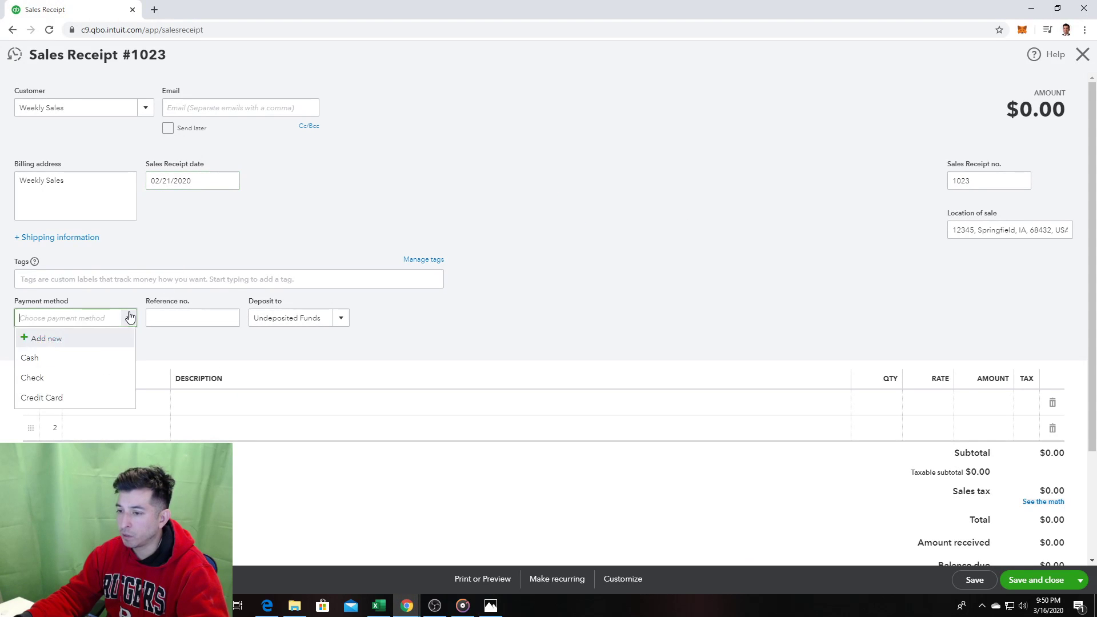
click(108, 359)
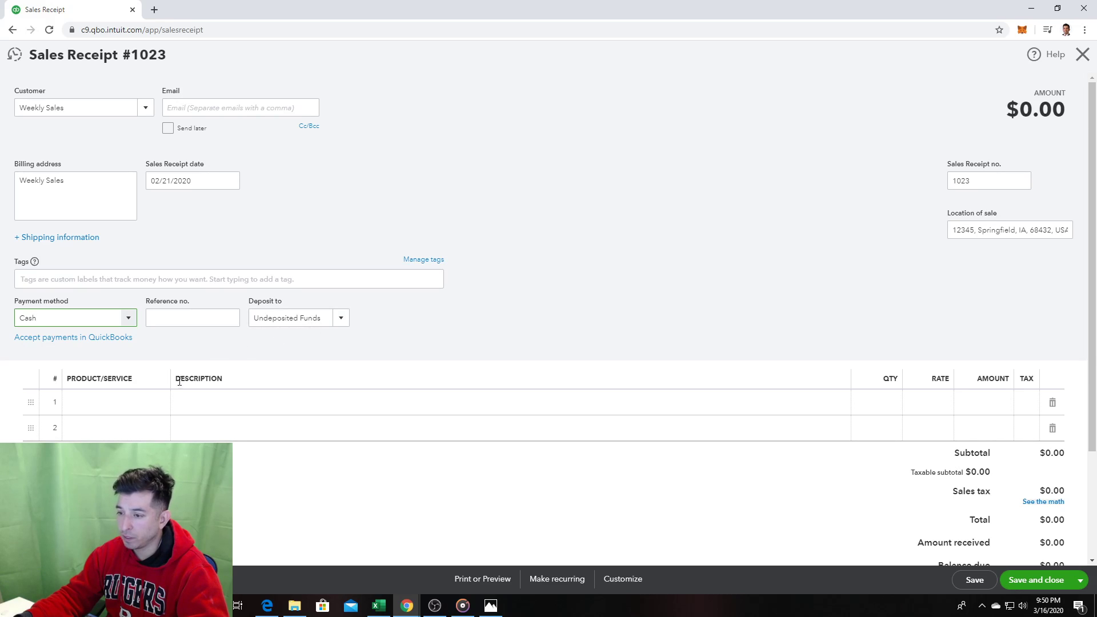
Step: Check the first item sold on the practice-set page and add Bottled Water as the product on line 1
click(139, 402)
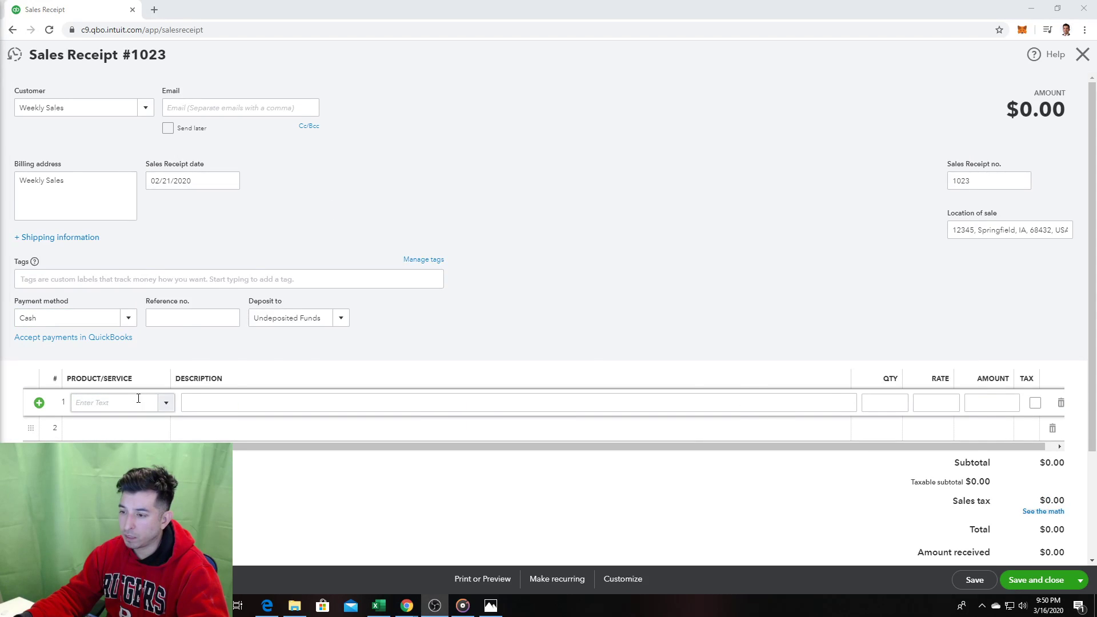
key(alt+Tab)
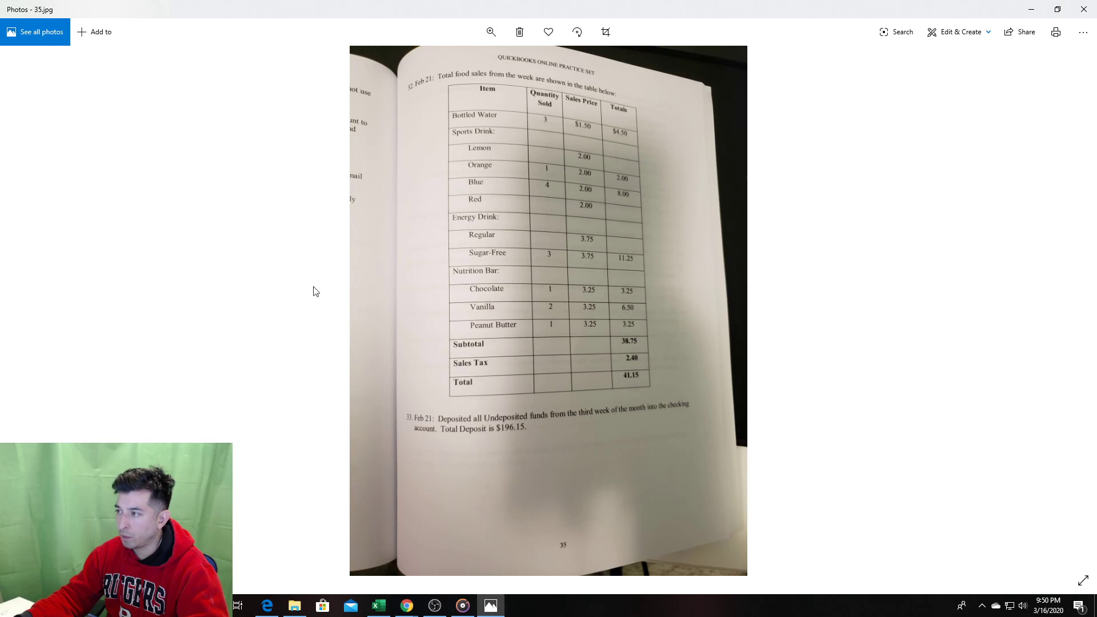
key(alt+Tab)
text(Bo)
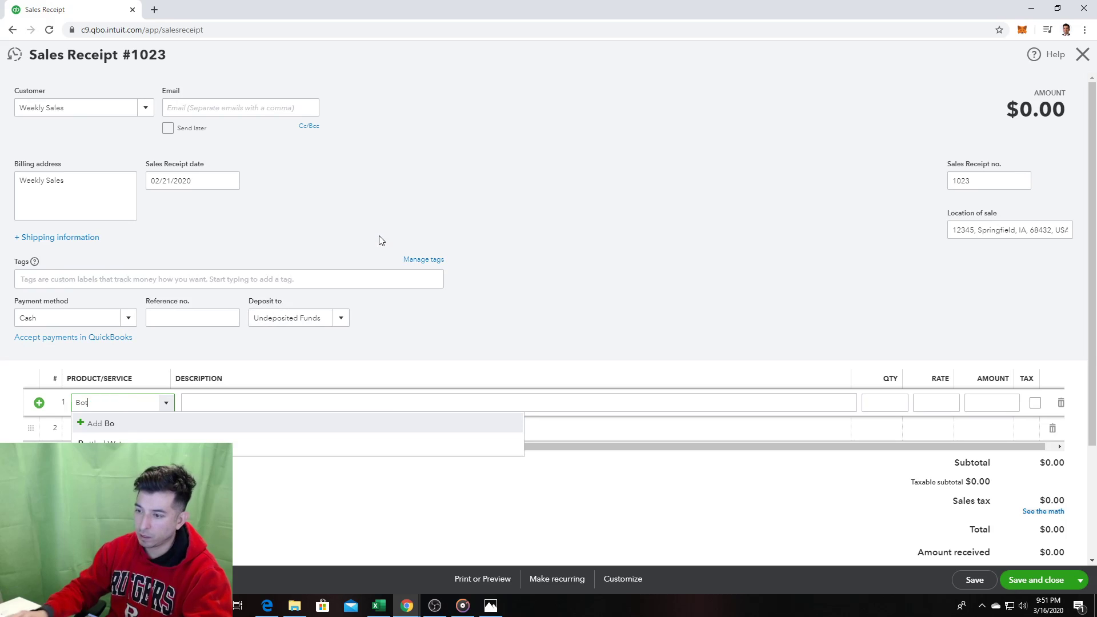
click(233, 444)
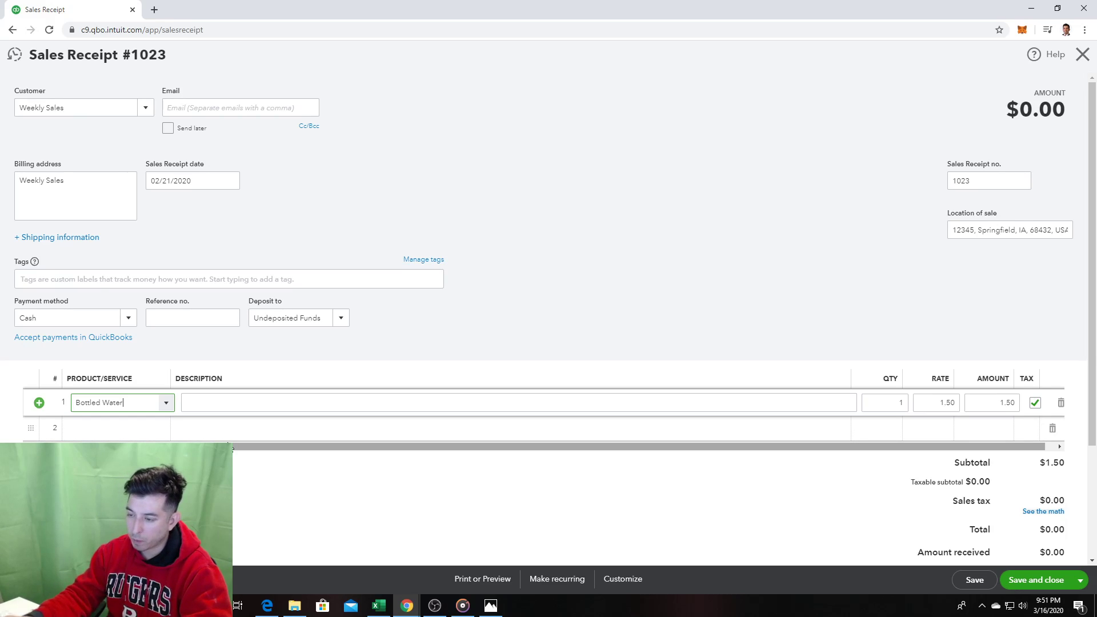
Step: Add Sports Drink:Orange as the product on line 2 of the receipt
click(111, 428)
text(orang)
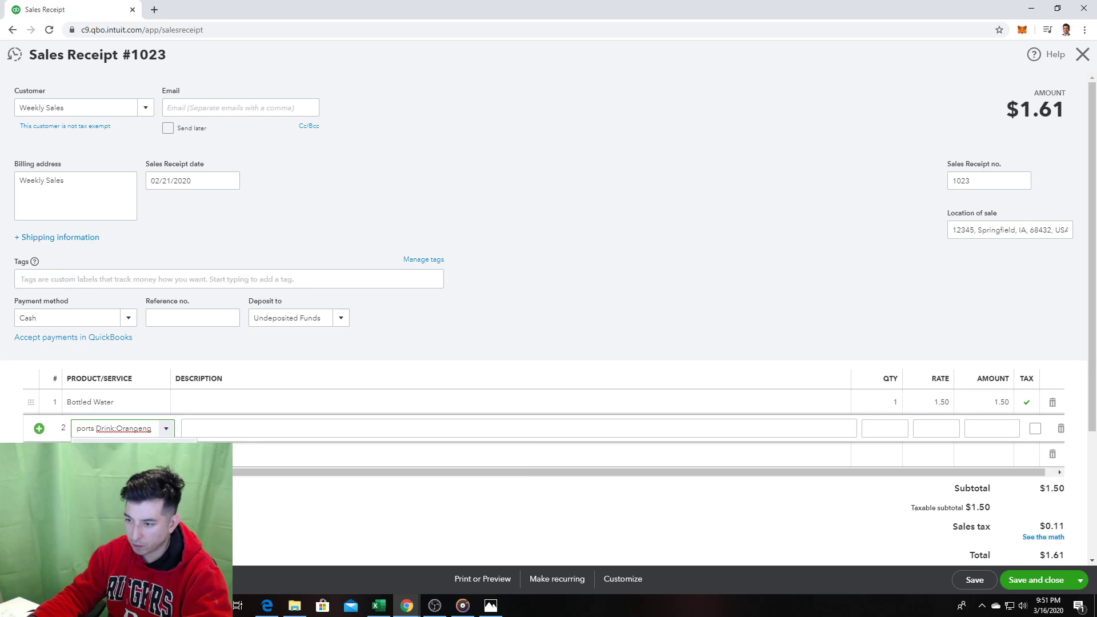
key(BackSpace)
key(BackSpace)
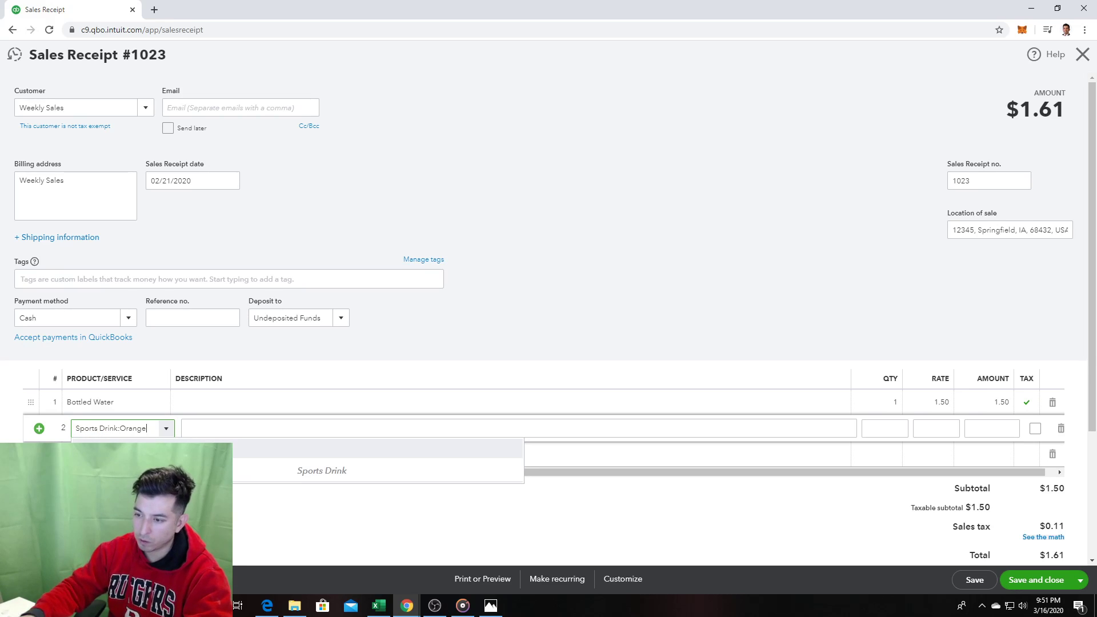
click(132, 472)
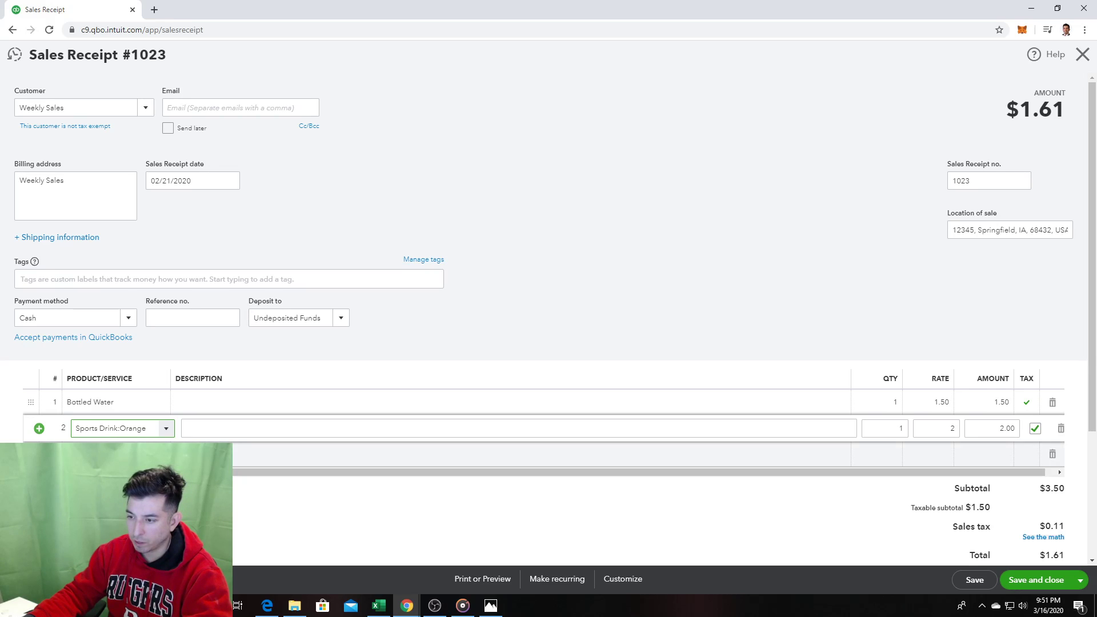
Step: Add the Blue sports drink as the product on line 3 of the receipt
click(120, 454)
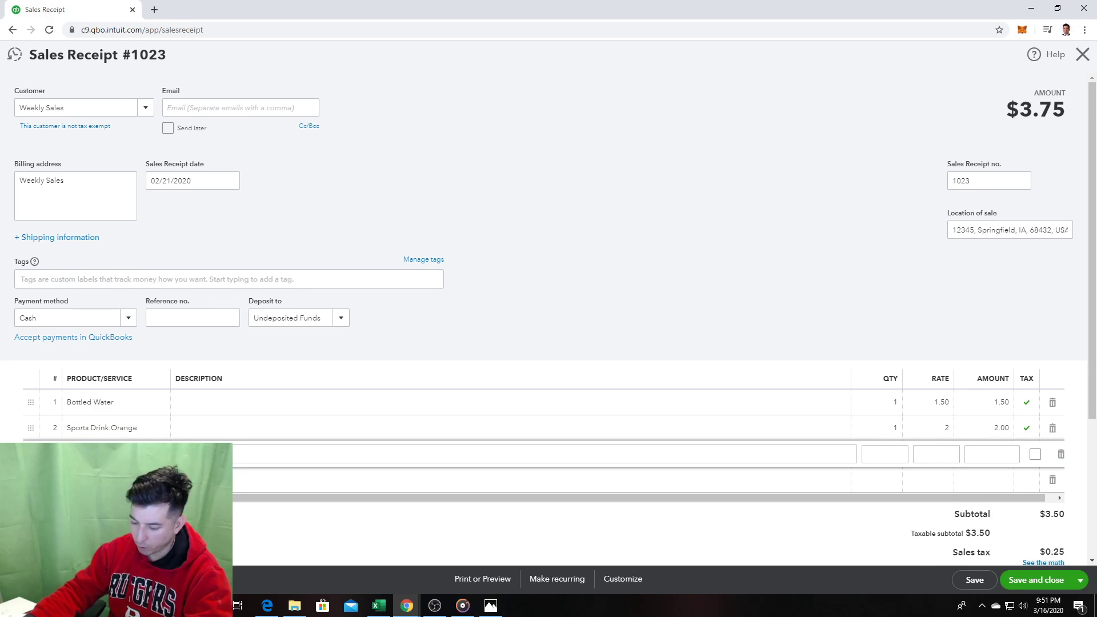
text(blue)
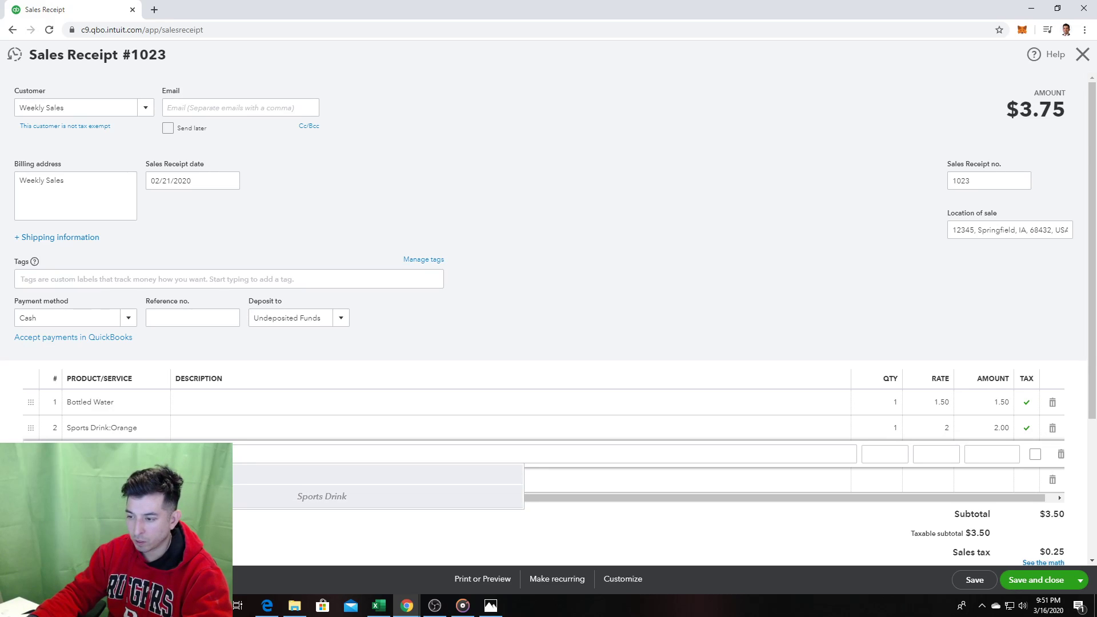
click(132, 497)
Step: Add the Sugar-Free energy drink as the product on line 4 of the receipt
click(120, 481)
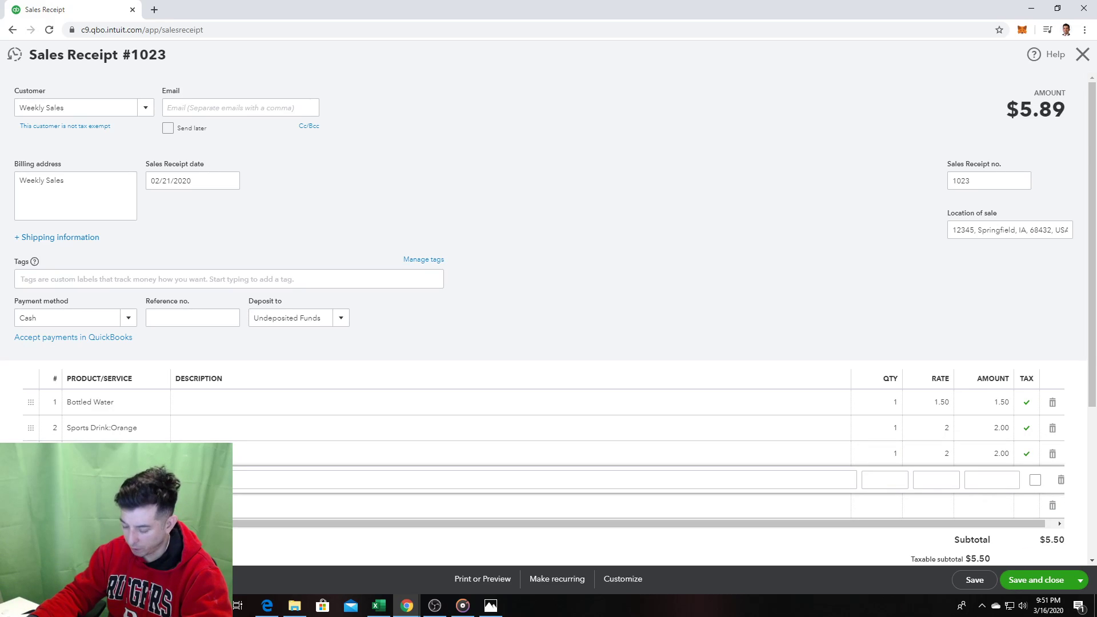
text(sugar)
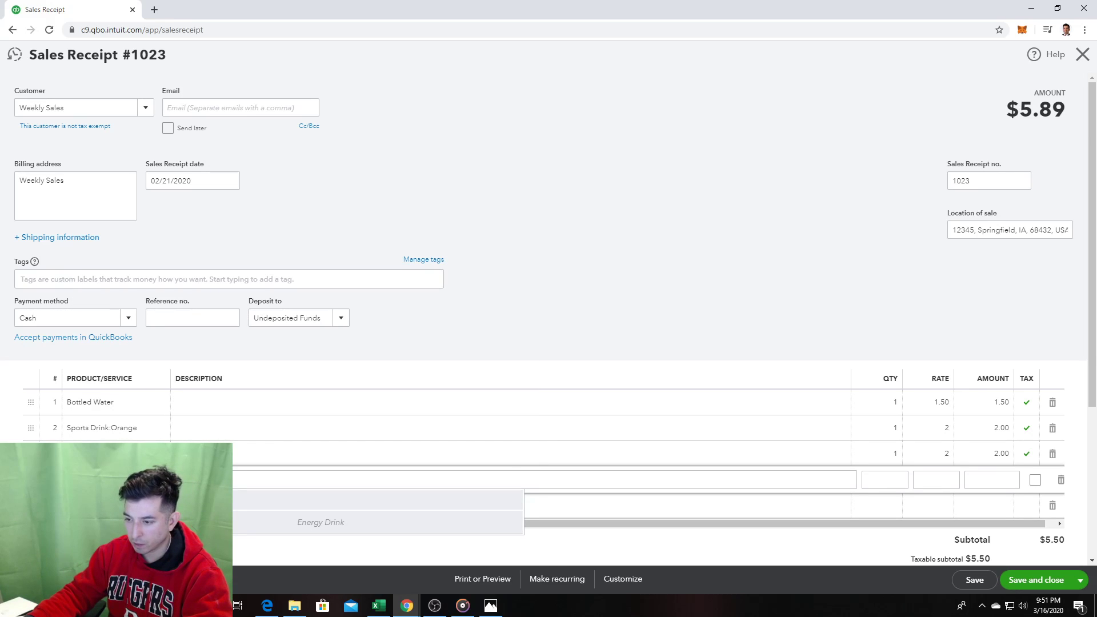
key(Tab)
Step: Add the Chocolate nutrition bar as the product on line 5 of the receipt
key(Tab)
key(Tab)
key(Tab)
key(Tab)
key(Tab)
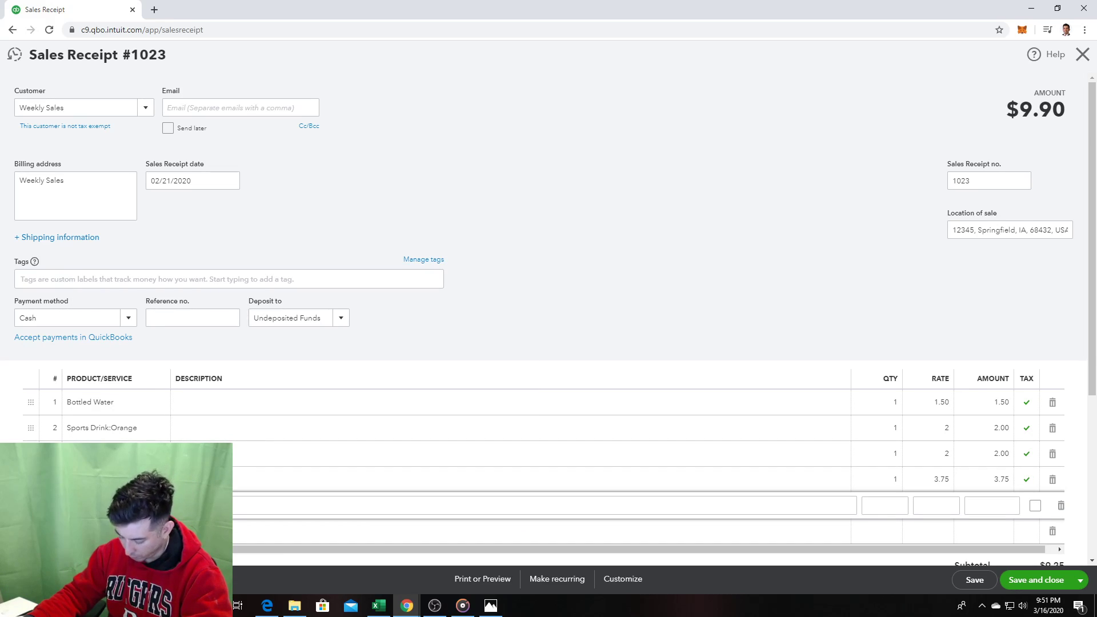
text(c)
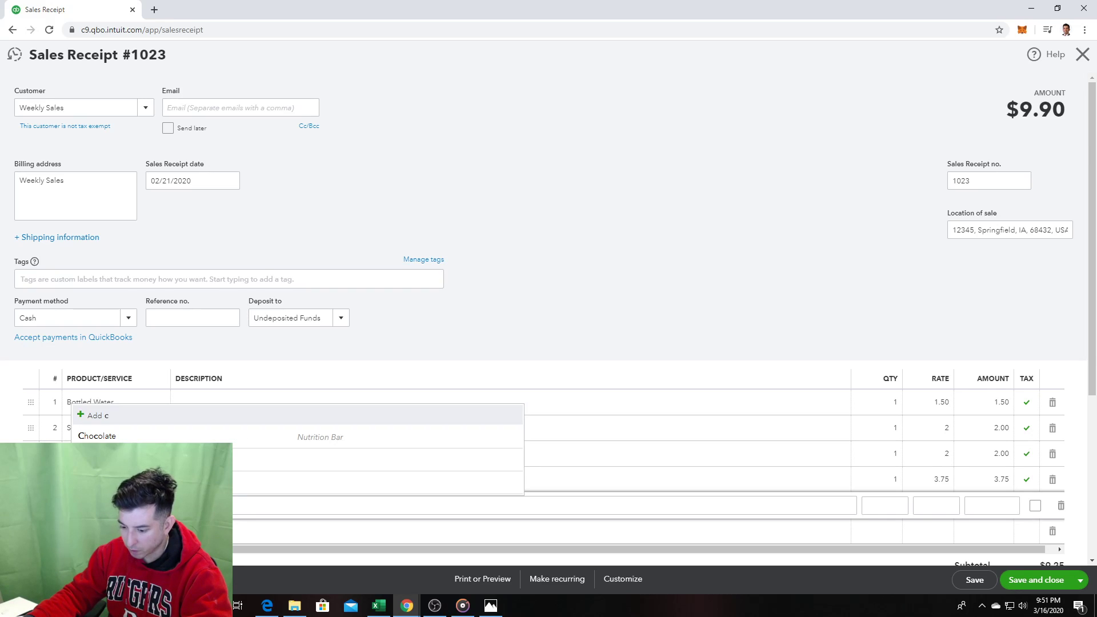
text(h)
click(149, 548)
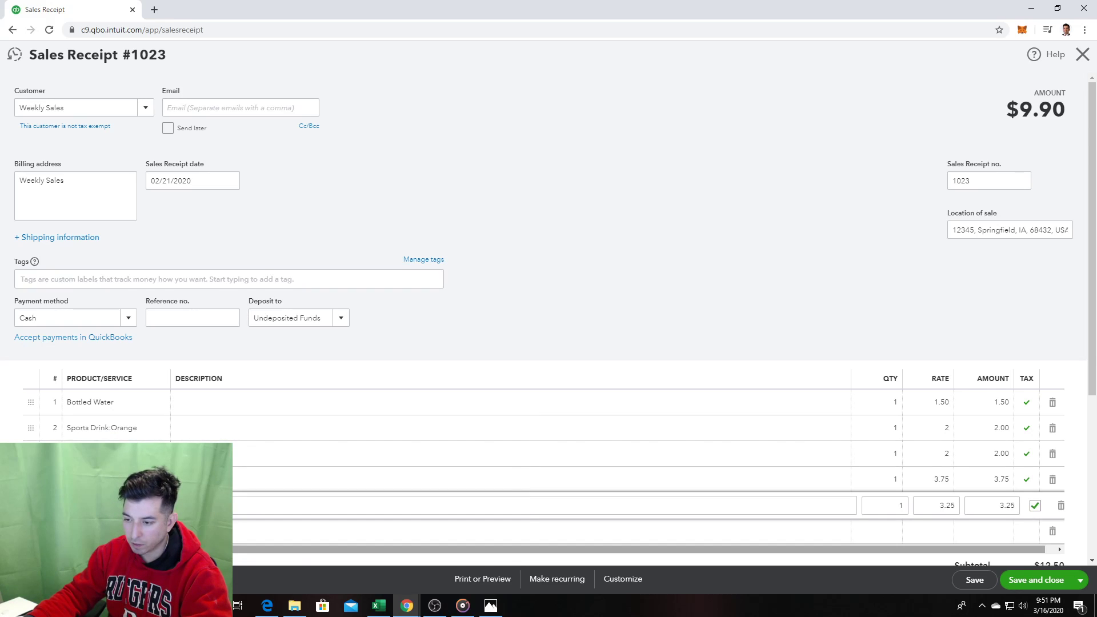
Step: Add the Vanilla nutrition bar on line 6 and the Peanut Butter nutrition bar on line 7
click(115, 532)
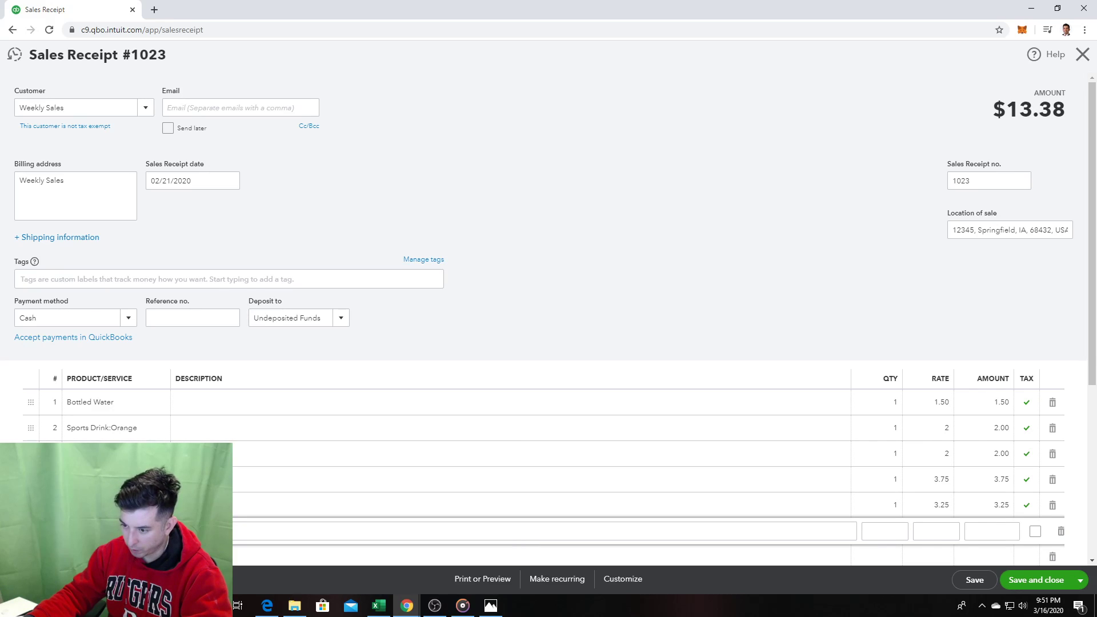
text(c)
click(148, 573)
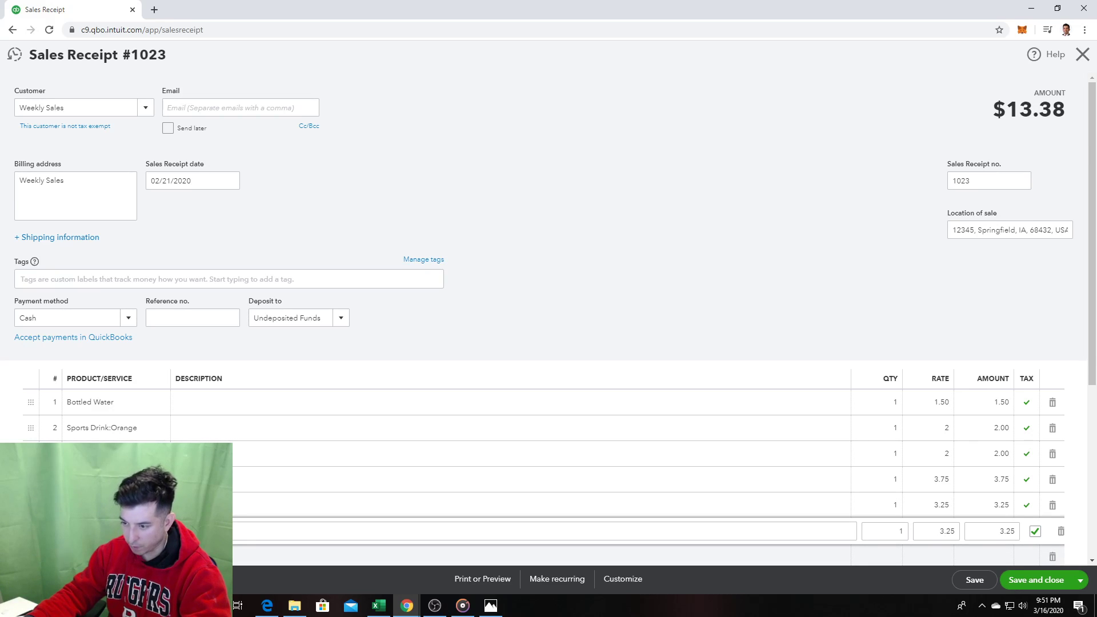
click(115, 556)
text(p)
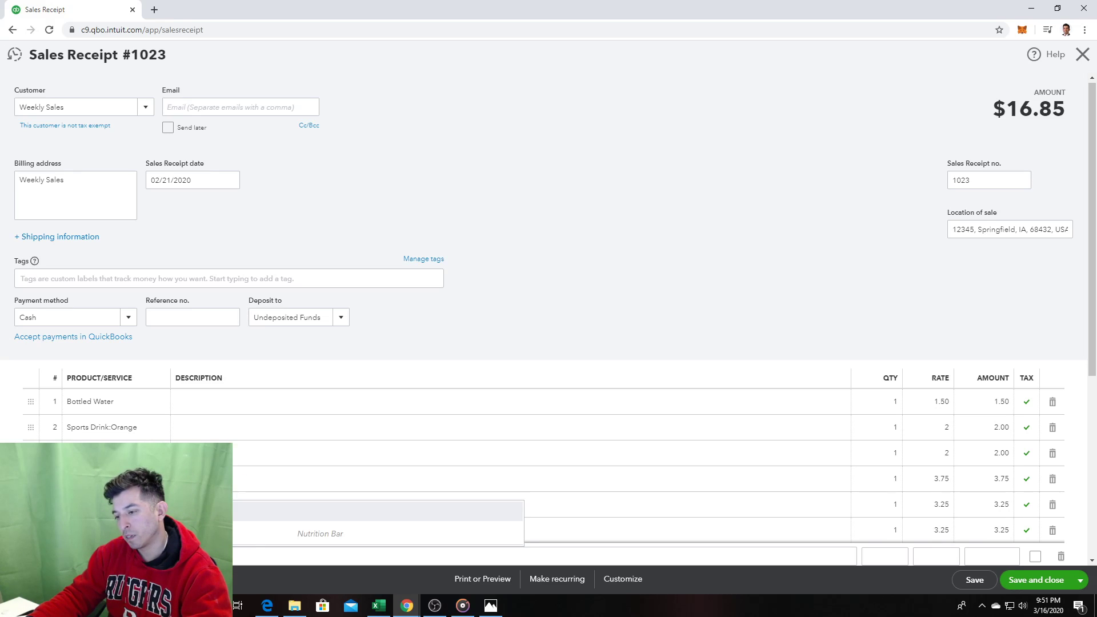
click(320, 510)
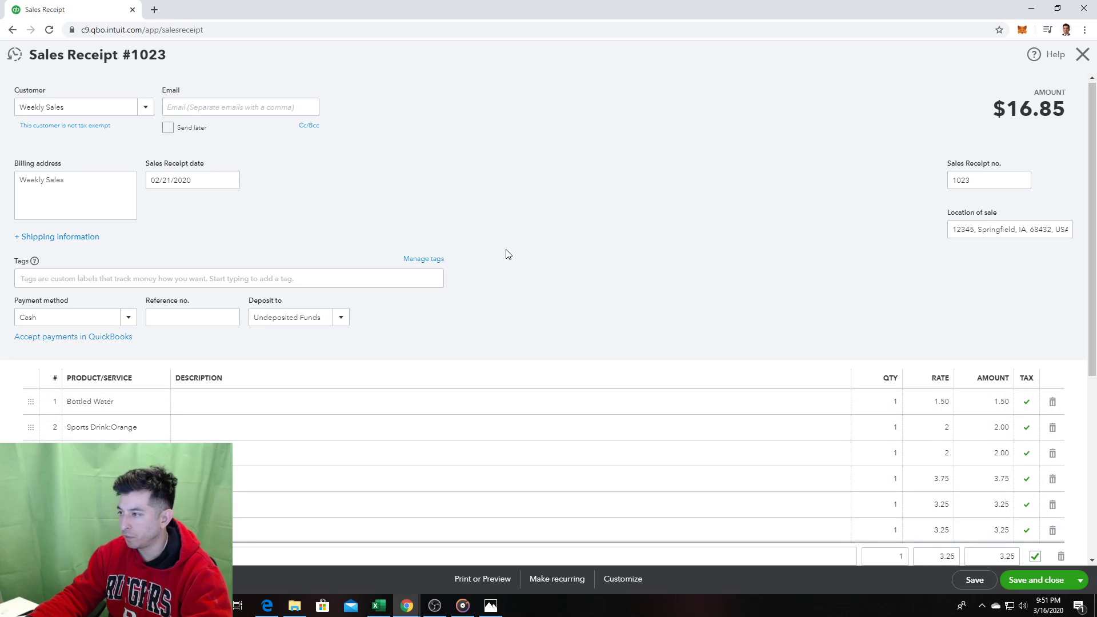
Step: Set the quantity of Bottled Water to 3 and of the Blue sports drink to 4
scroll(526, 200, down, 2)
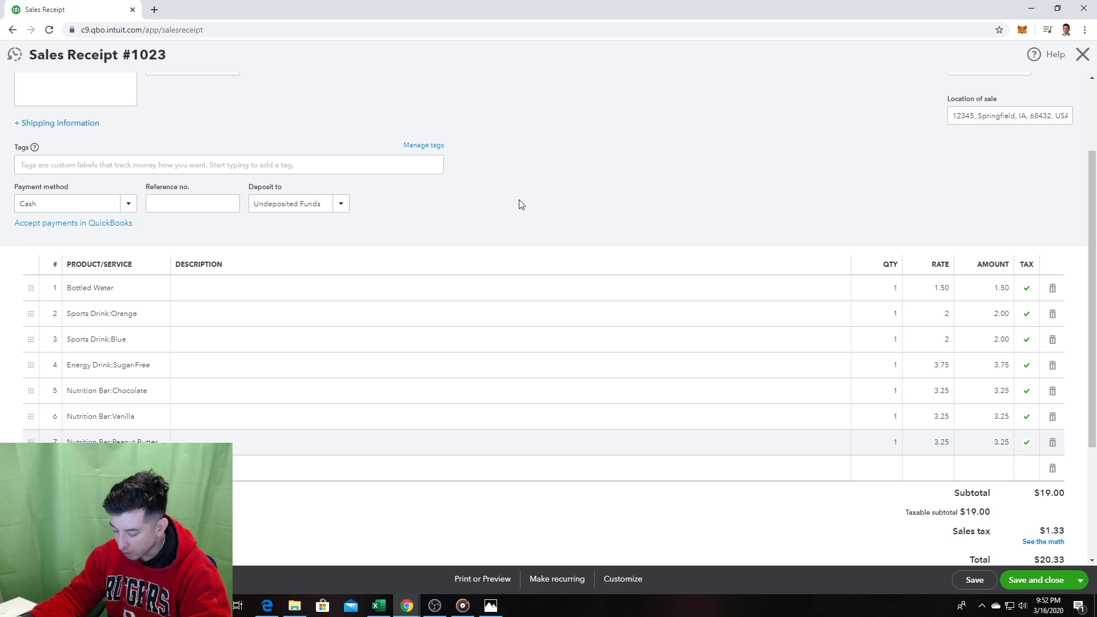
click(891, 292)
text(3)
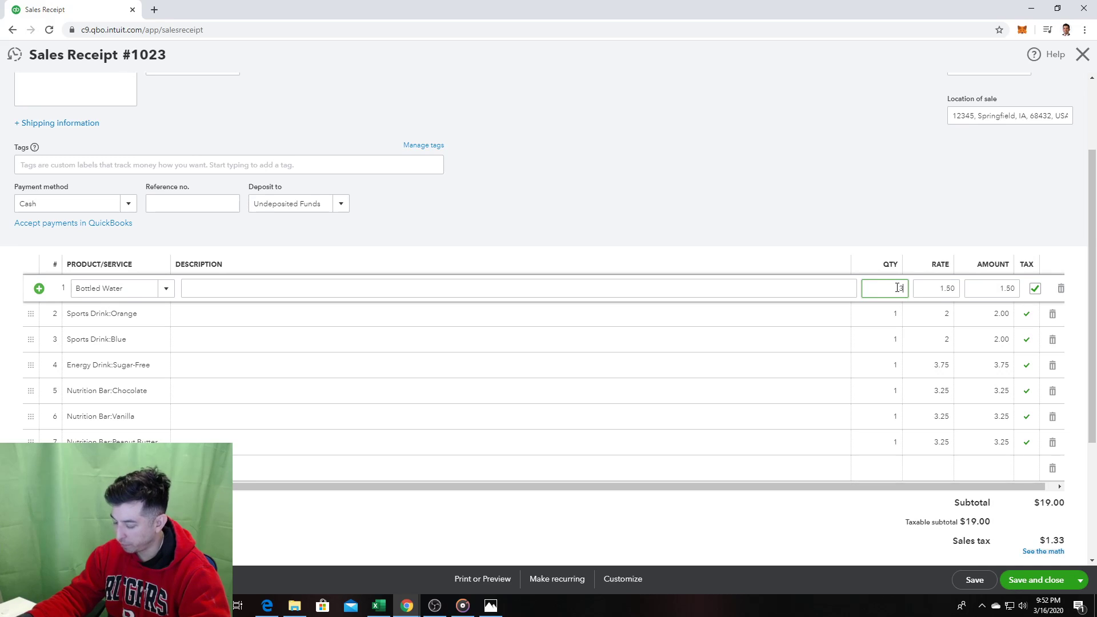
click(874, 314)
click(874, 344)
text(4)
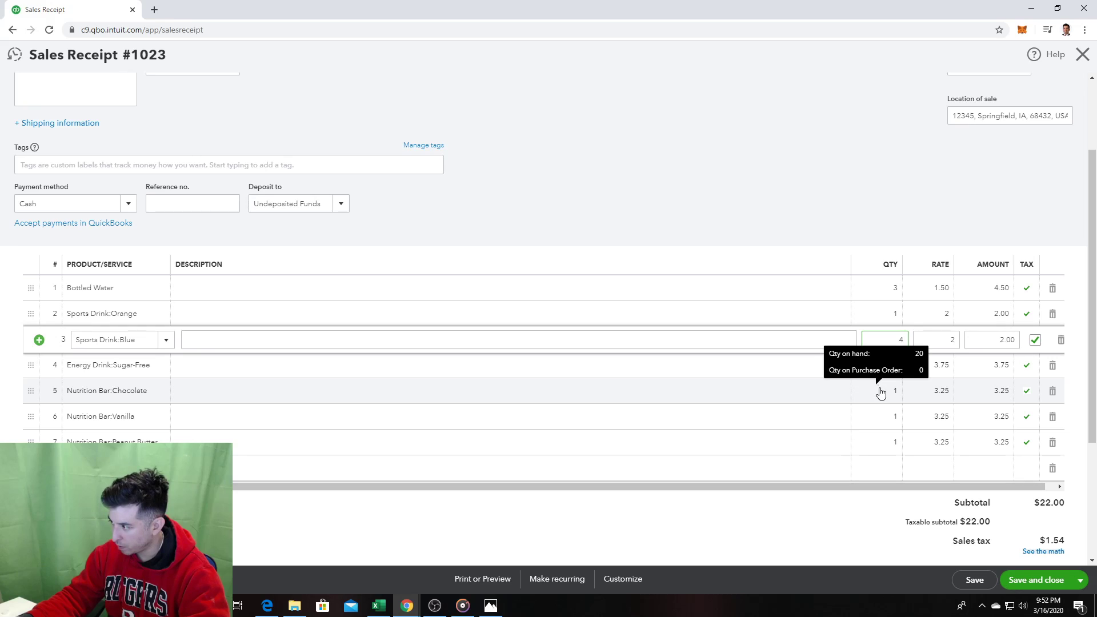
Step: Set the quantity of the Sugar-Free energy drink to 3 and of the Vanilla nutrition bar to 2
click(879, 389)
click(861, 365)
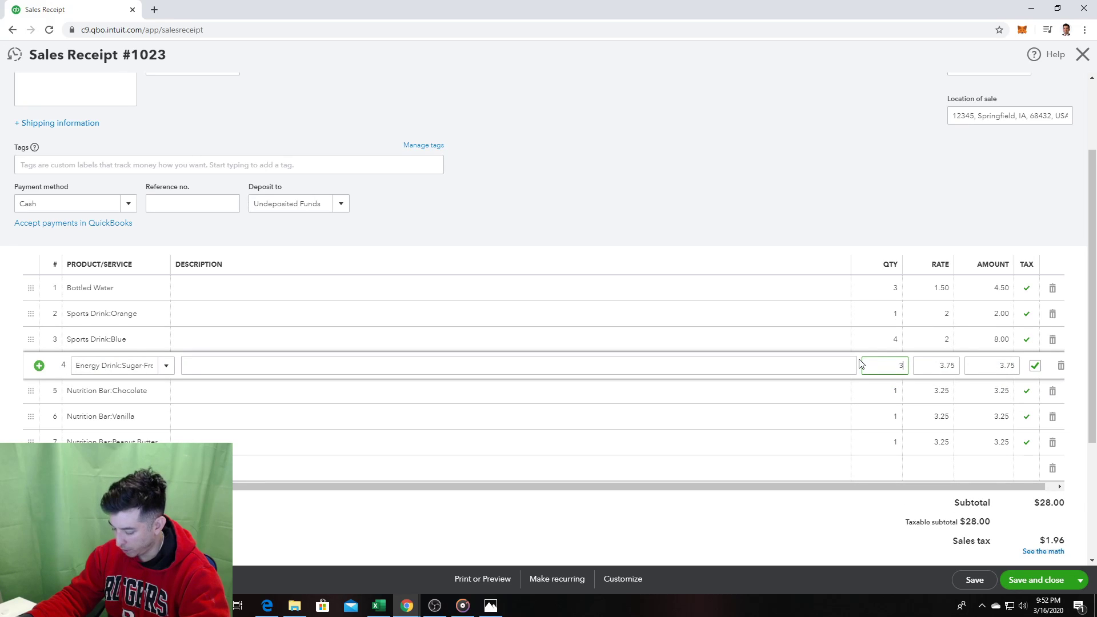
click(892, 415)
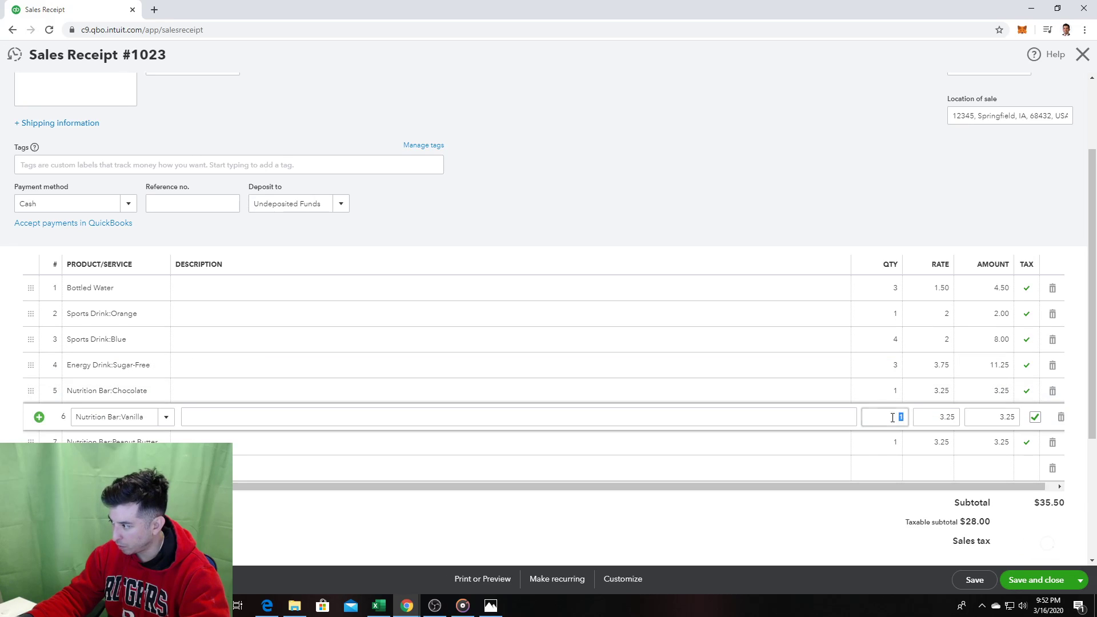
text(2)
click(884, 445)
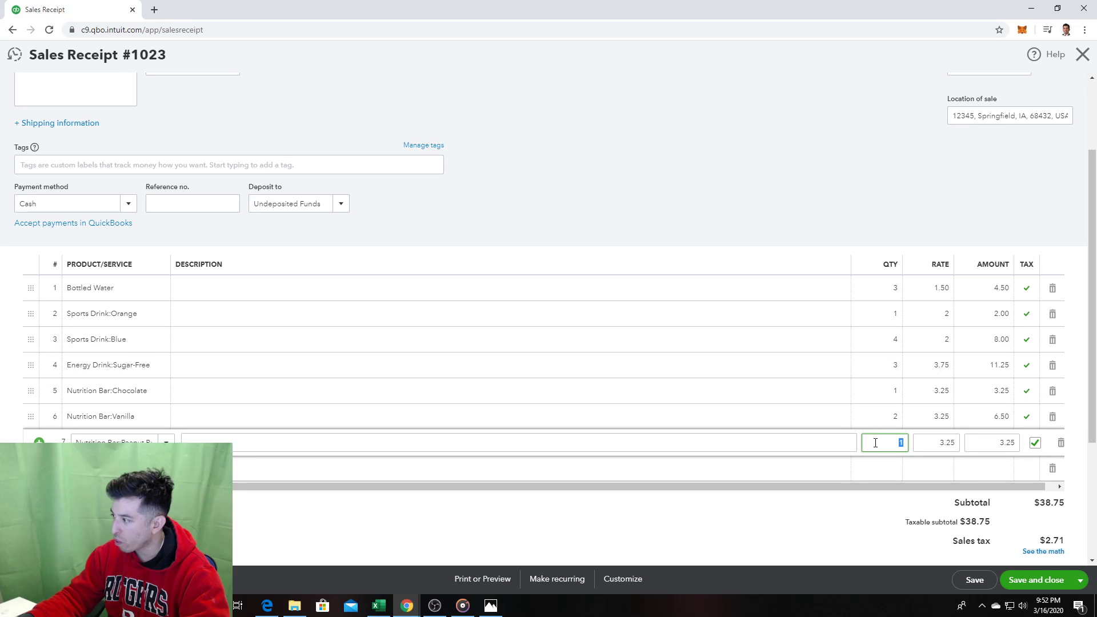
click(840, 209)
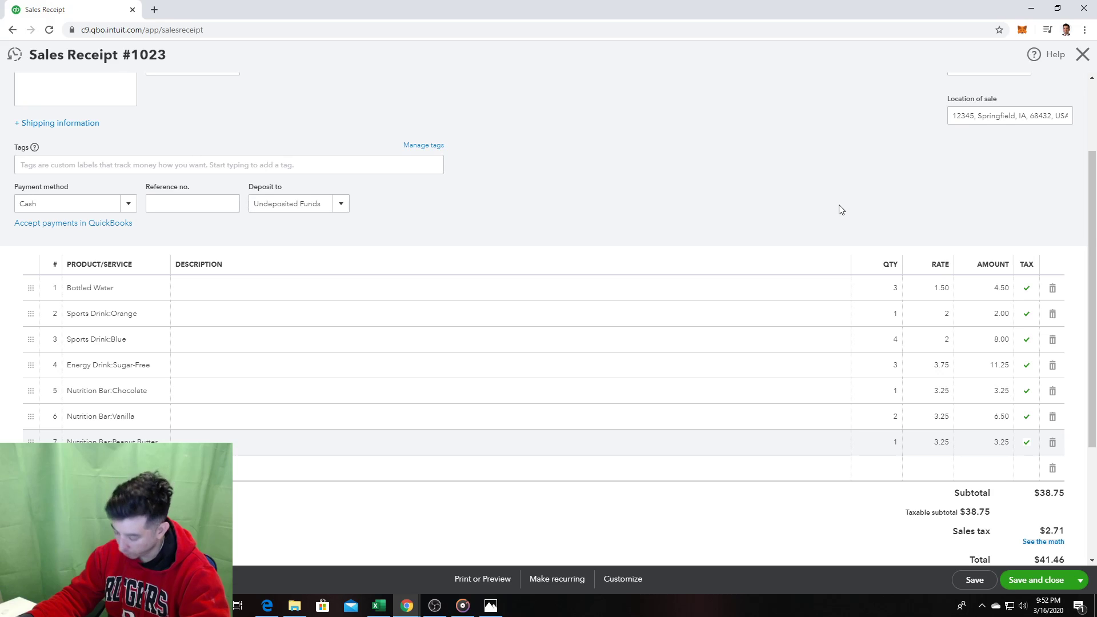
Step: Compare the receipt's subtotal, sales tax and total with the figures on the practice-set page
scroll(1013, 501, down, 2)
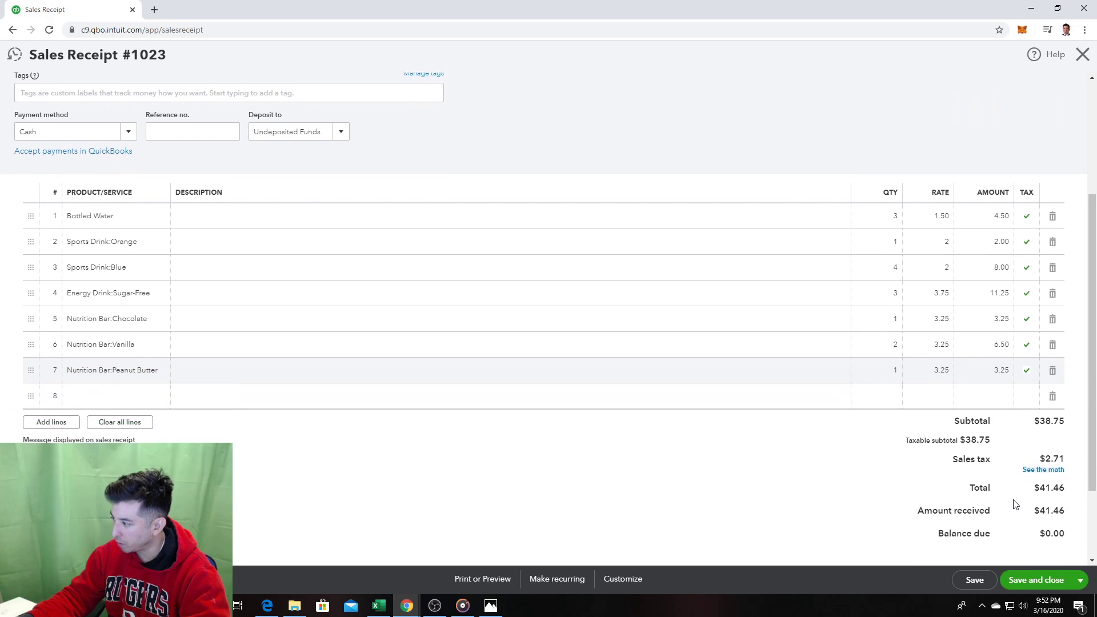
scroll(1014, 497, down, 2)
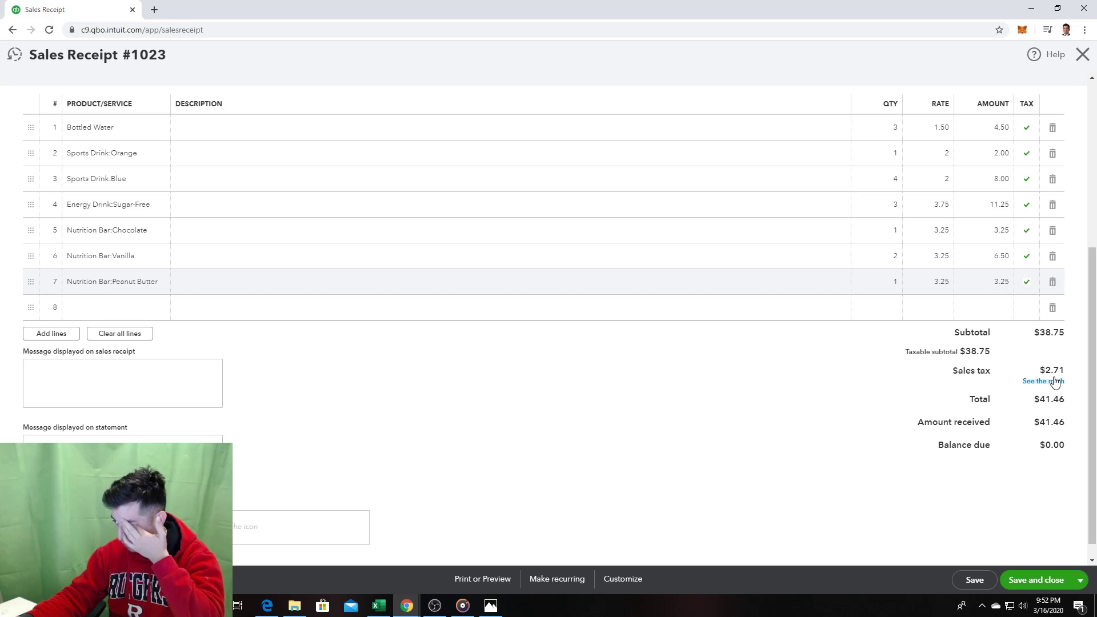
scroll(1056, 382, up, 1)
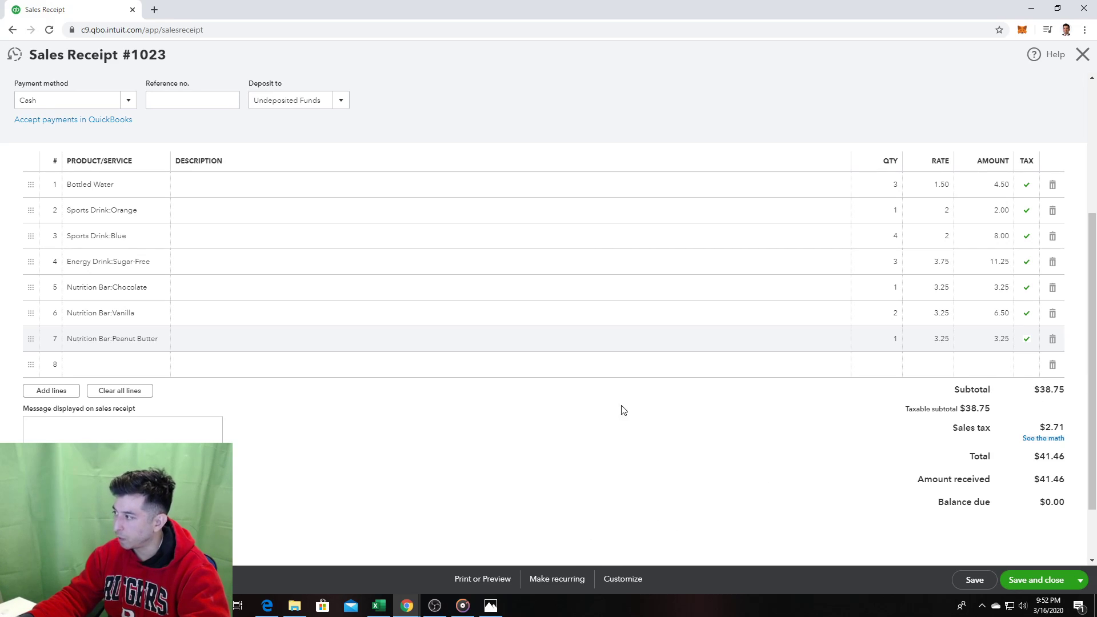
scroll(618, 416, up, 1)
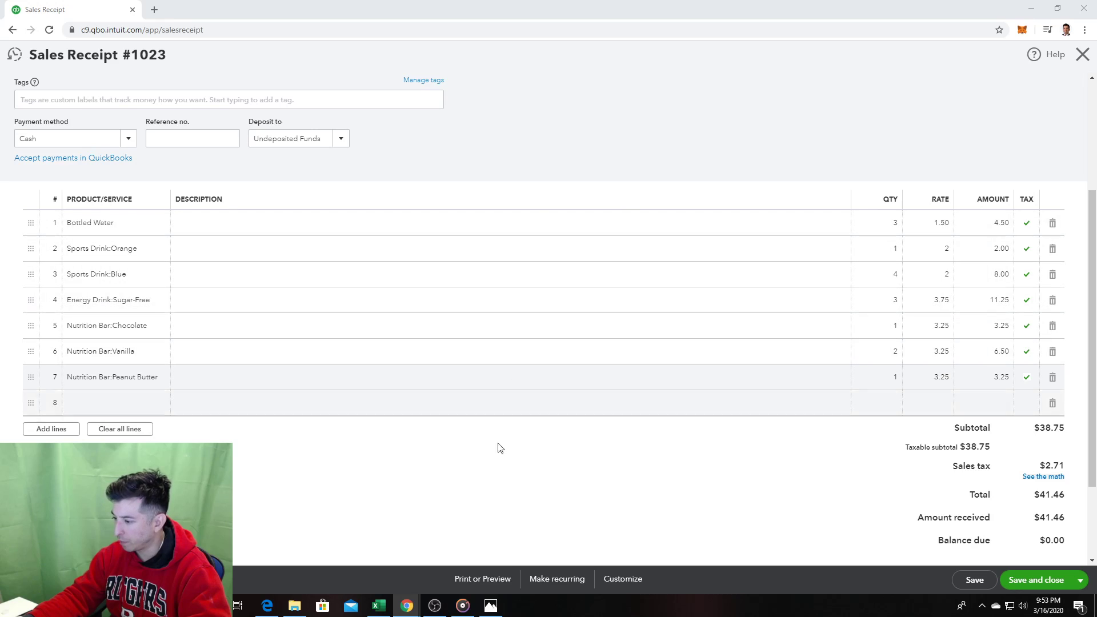
click(491, 605)
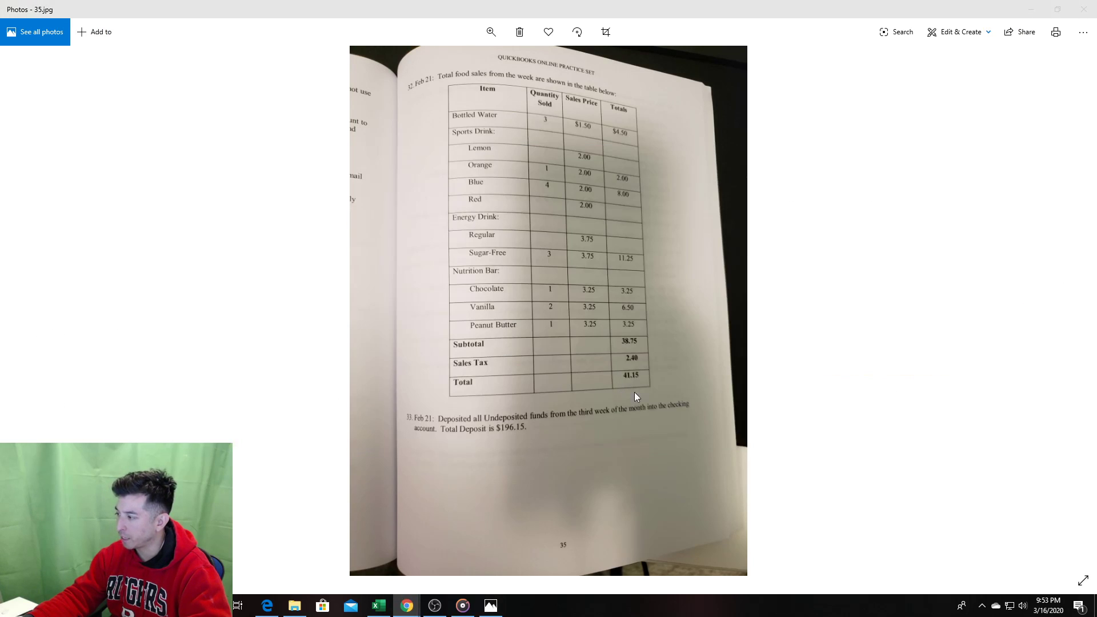
key(alt+Tab)
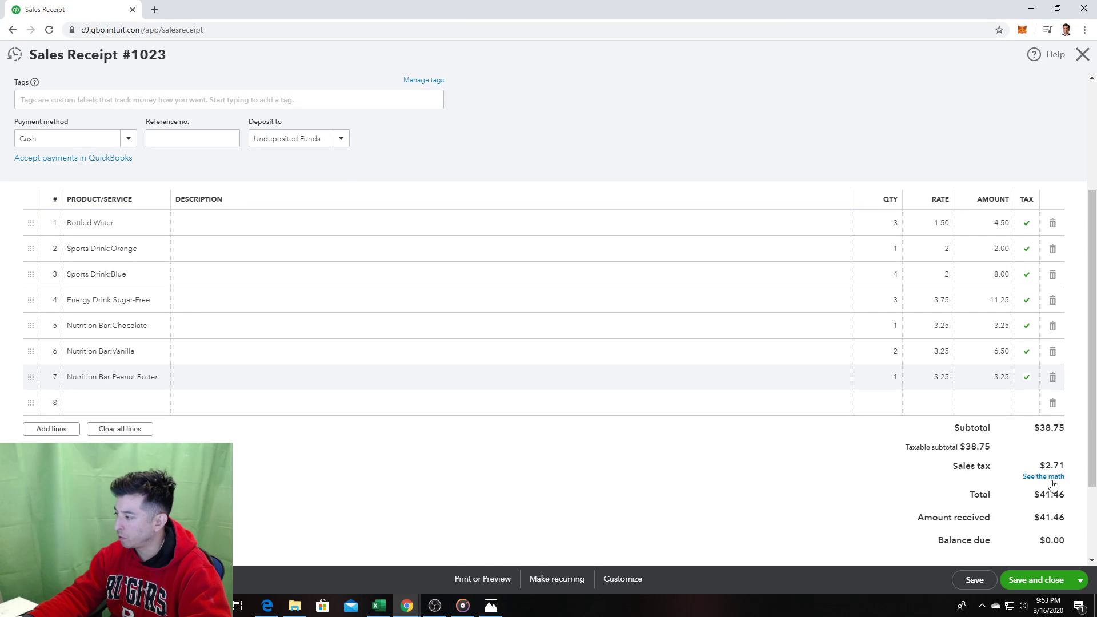
Step: Review the receipt's sales tax calculation, including the agency rates and the tax per product
click(1052, 483)
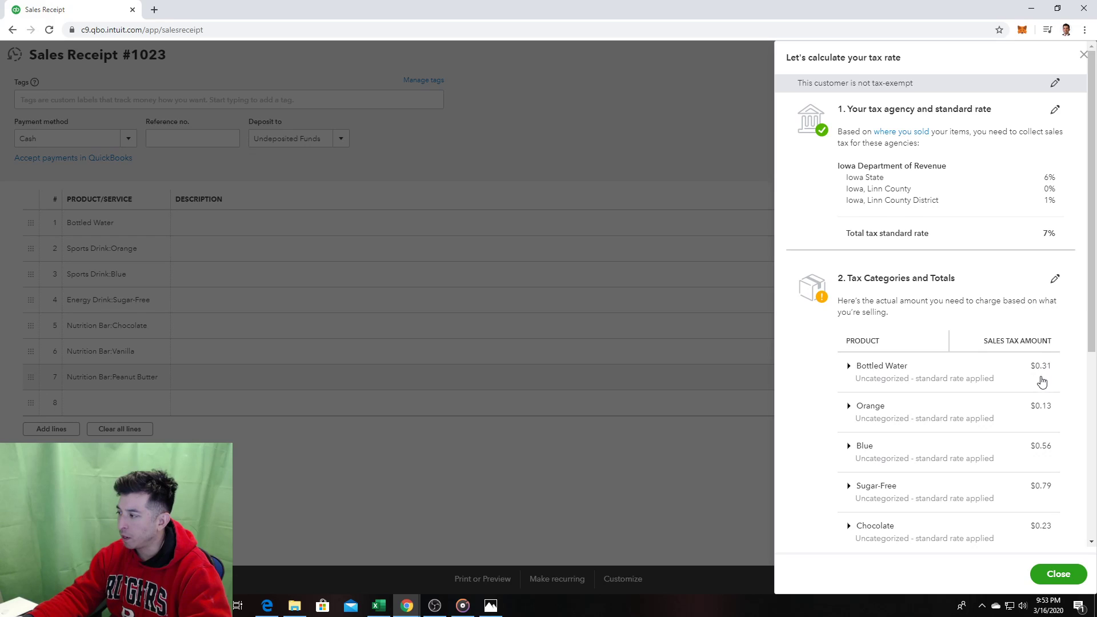
scroll(1042, 382, down, 2)
scroll(1042, 381, down, 3)
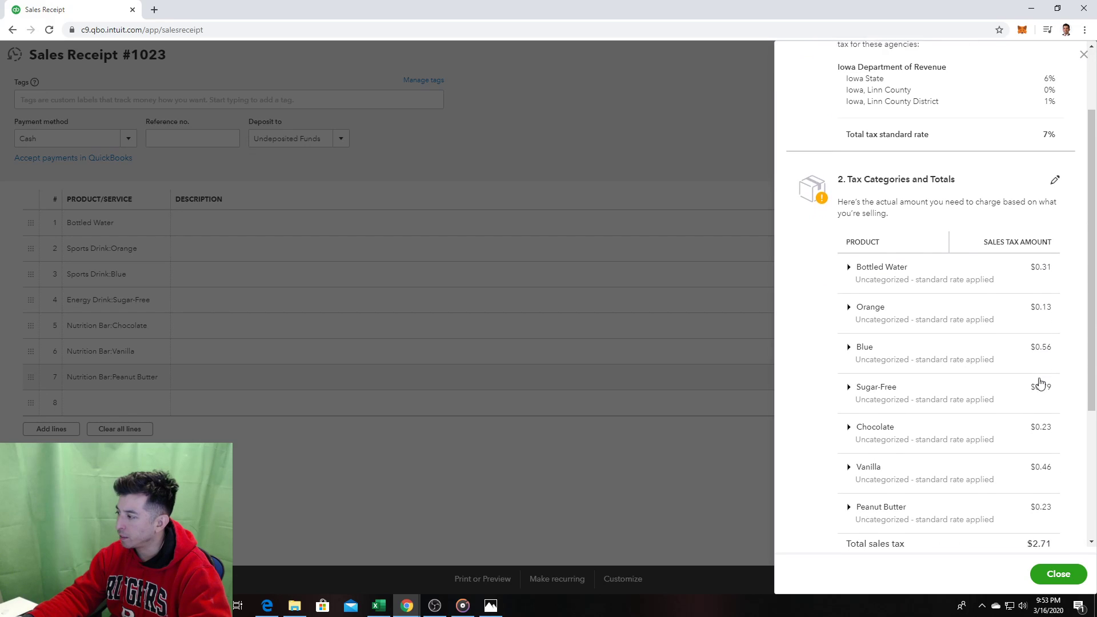
scroll(1022, 393, up, 2)
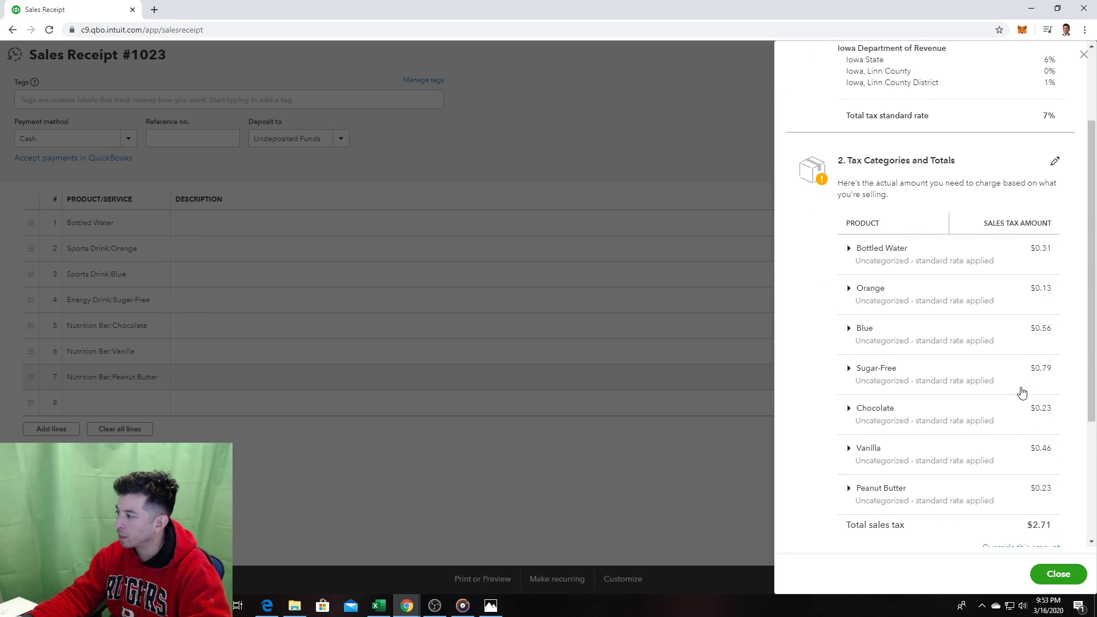
scroll(1024, 394, down, 2)
scroll(1066, 407, up, 5)
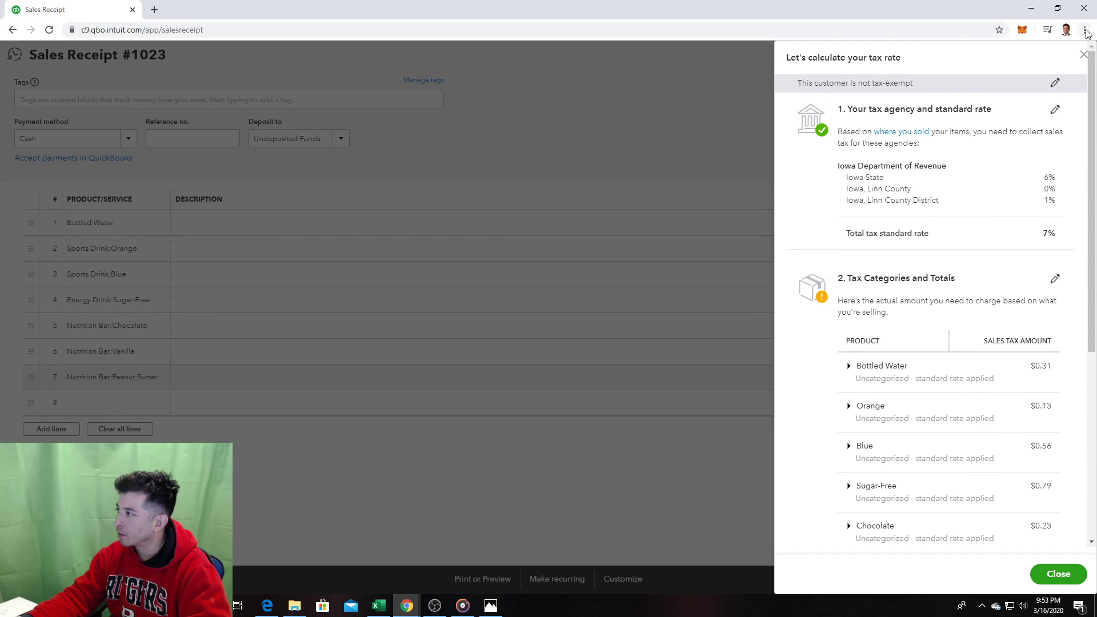
click(1084, 55)
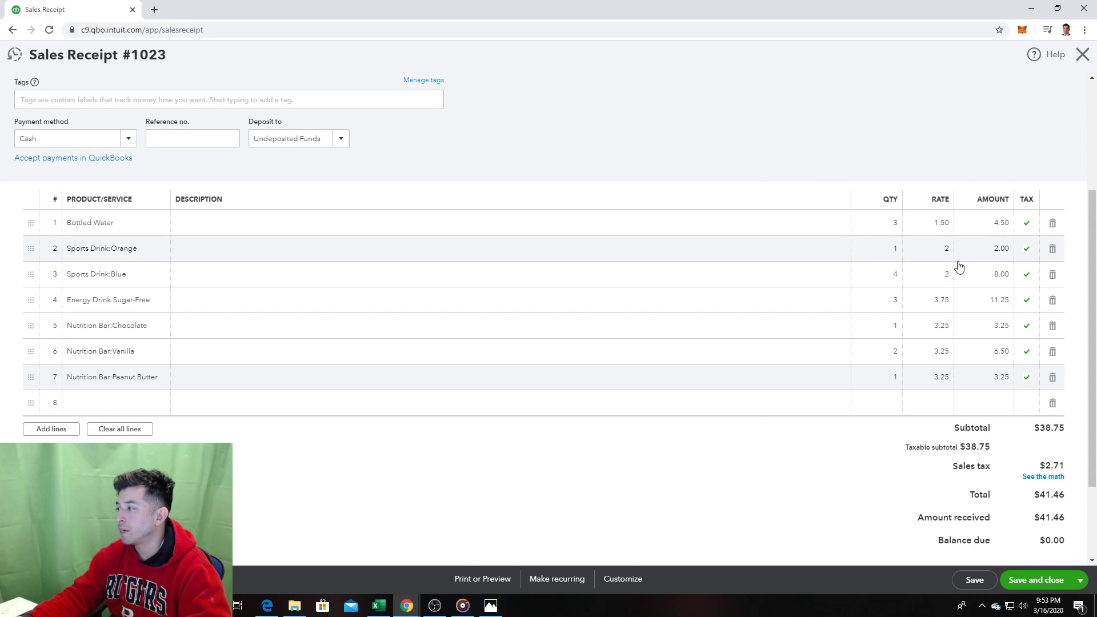
Step: Look over the completed receipt, then save and close it
scroll(914, 309, down, 2)
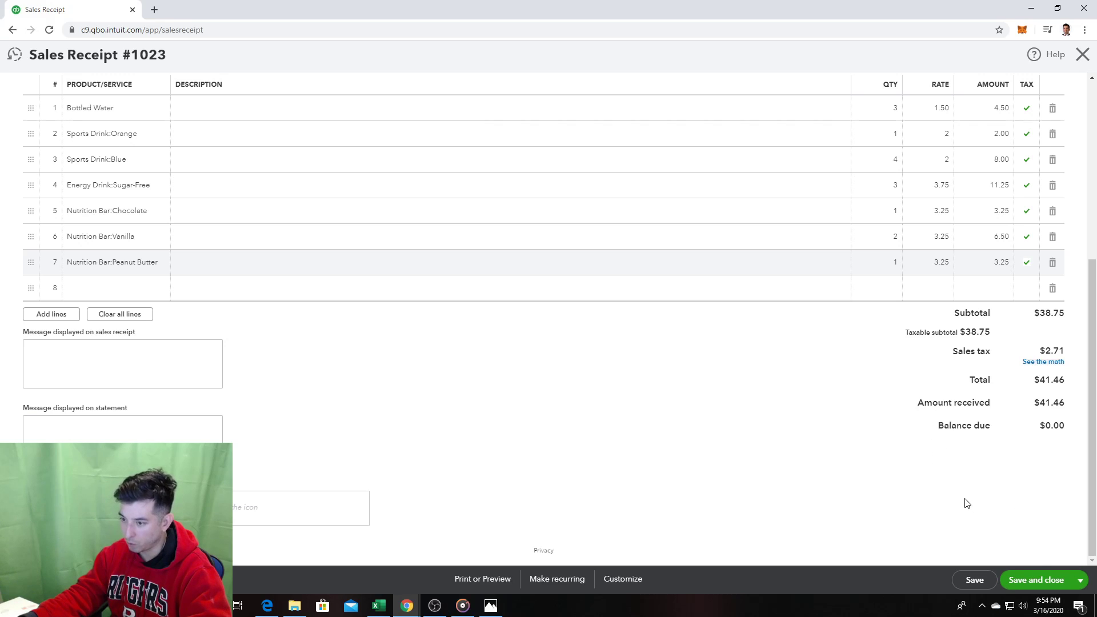
scroll(967, 503, up, 1)
scroll(995, 500, up, 4)
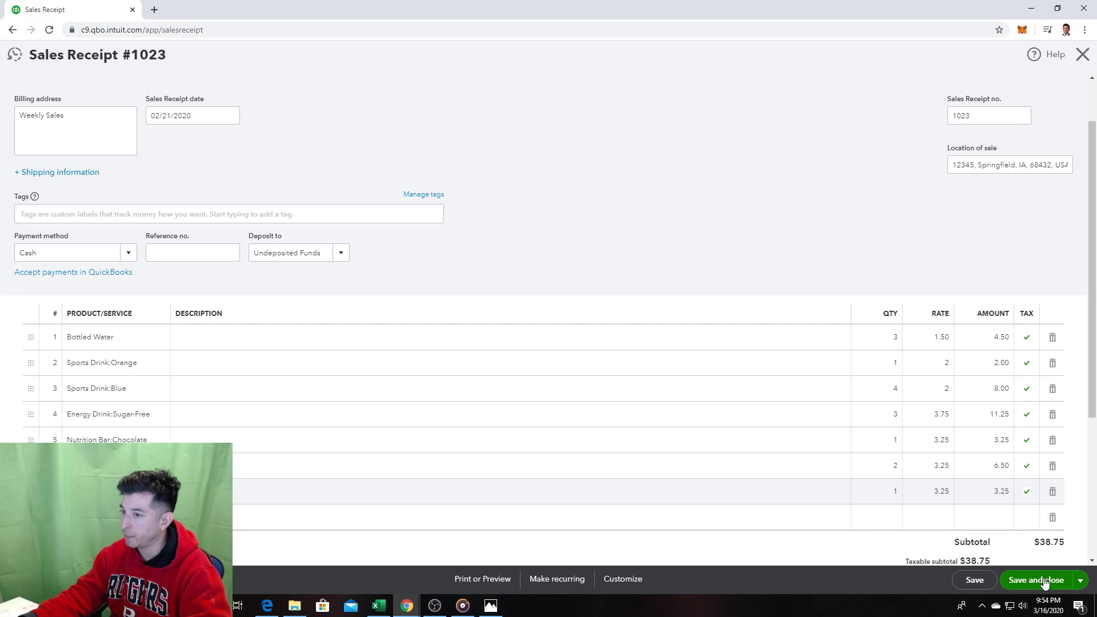
click(1045, 580)
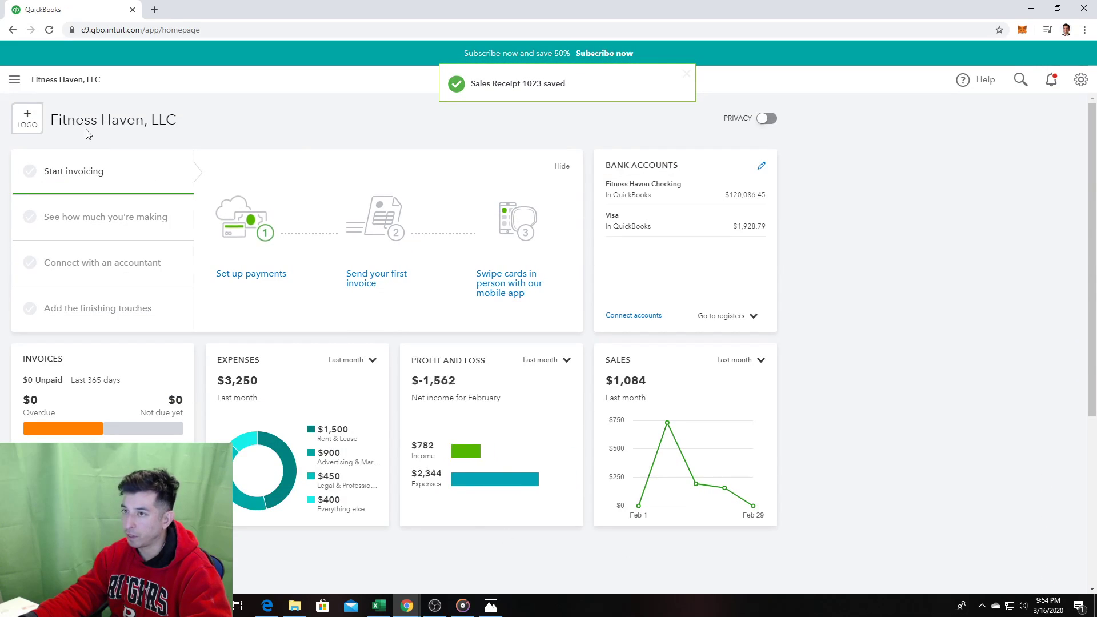
Step: Find the sales reports by searching the Reports page for "sales" and open the Sales by Customer Detail report
click(23, 82)
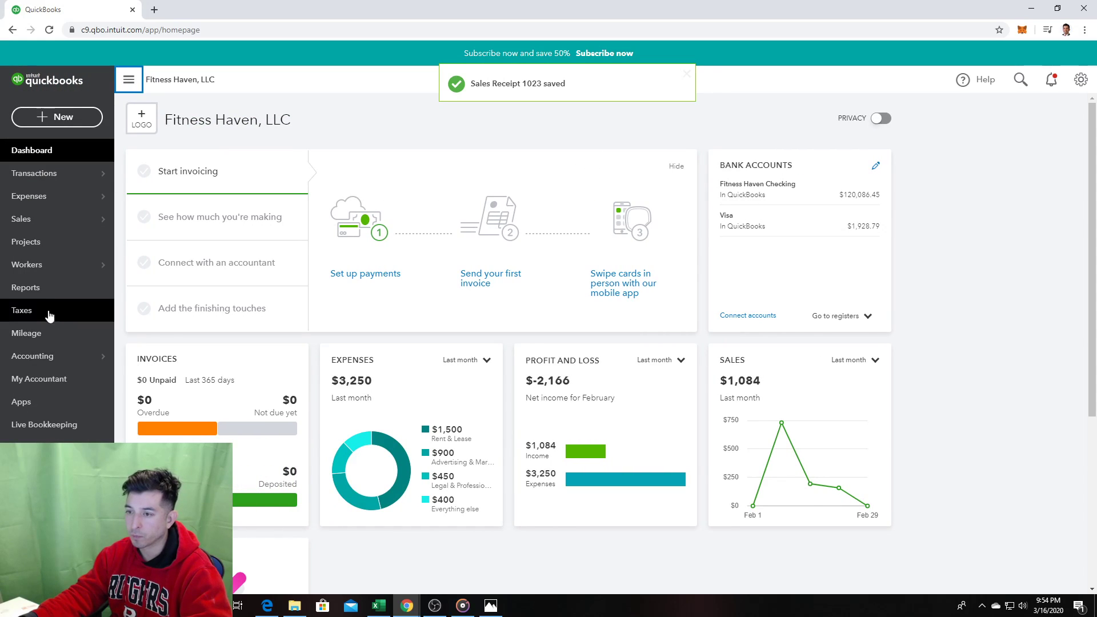
click(49, 290)
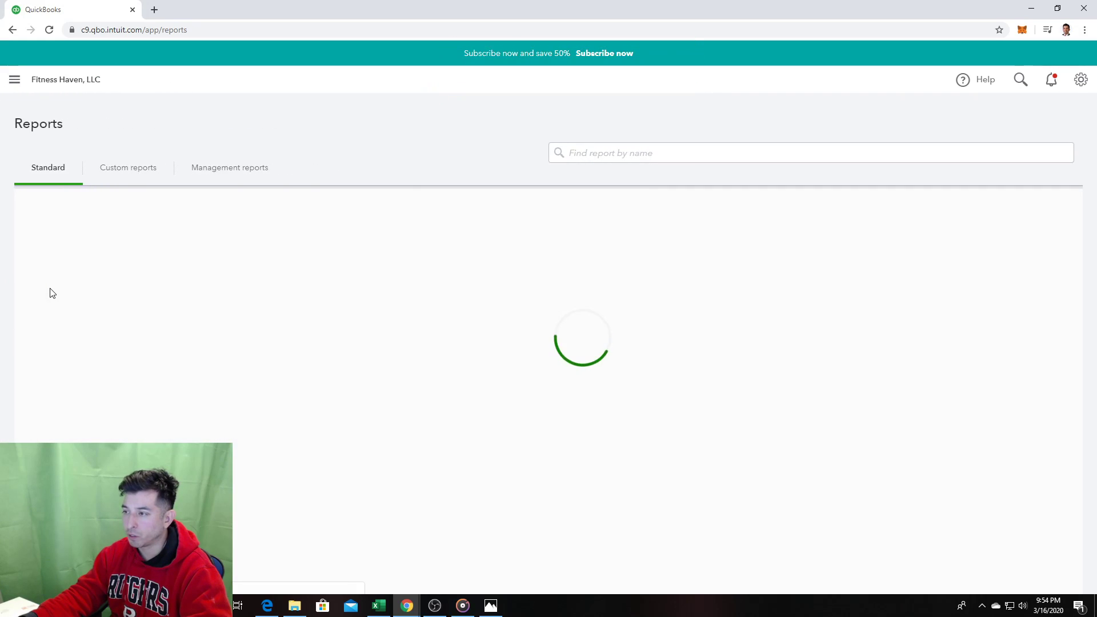
key(ctrl+f)
text(sales)
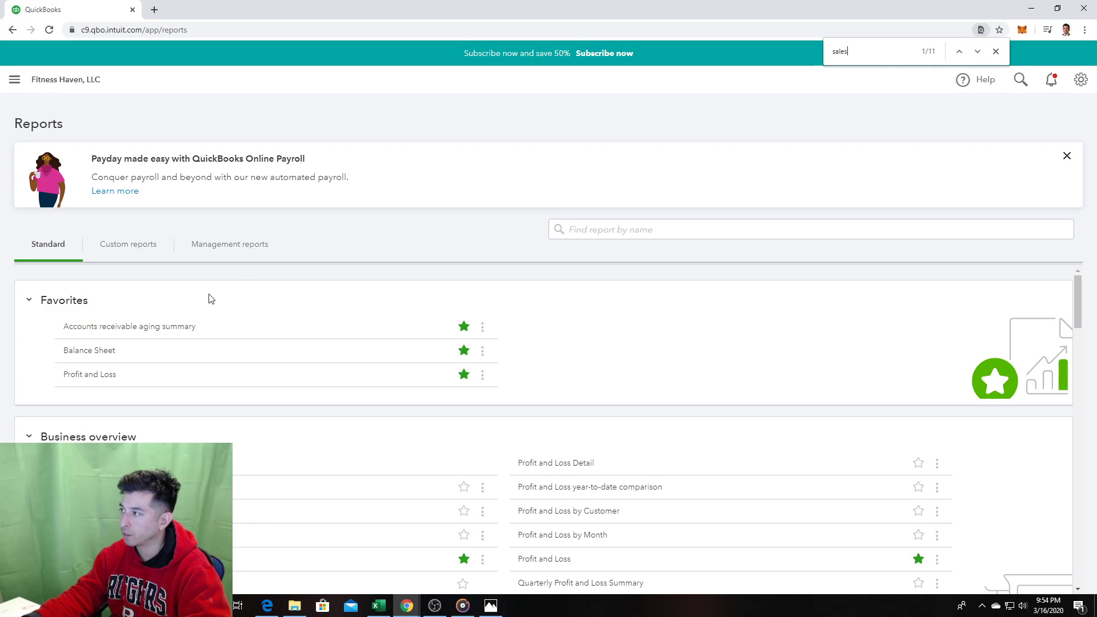
key(Return)
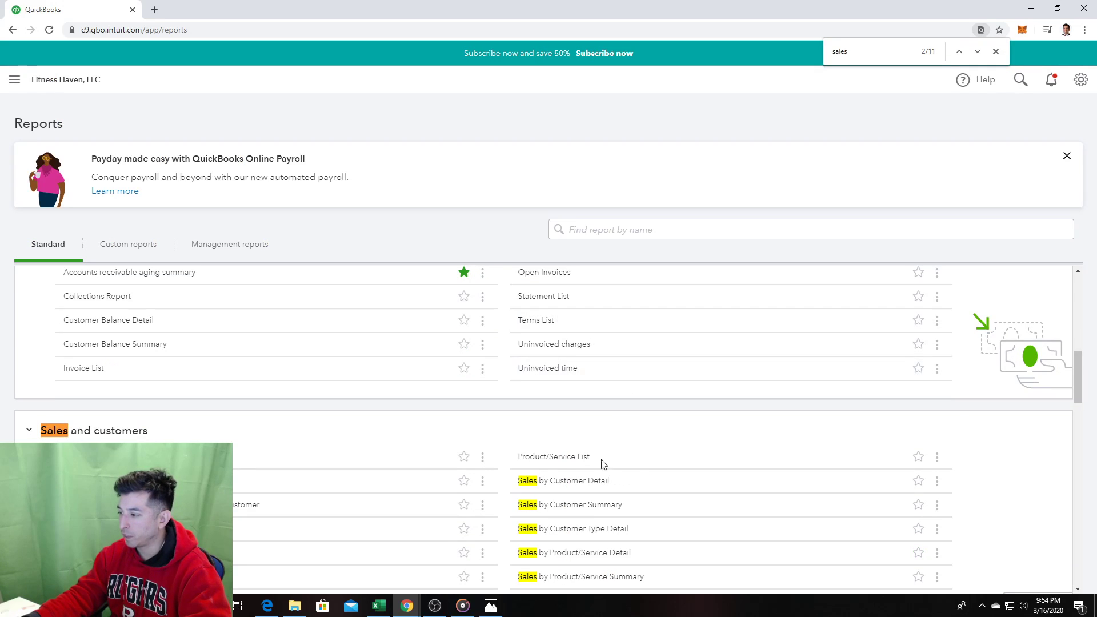
click(590, 482)
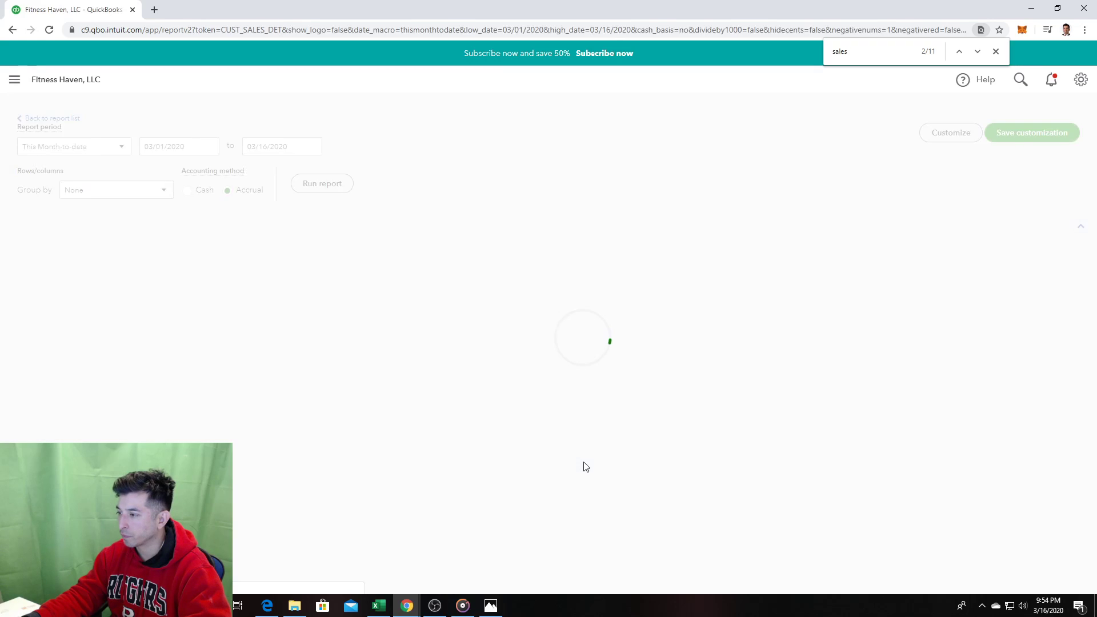
Step: Run the Sales by Customer Detail report with a start date of 02/01/2020 and review its entries through the Weekly Sales lines
click(208, 167)
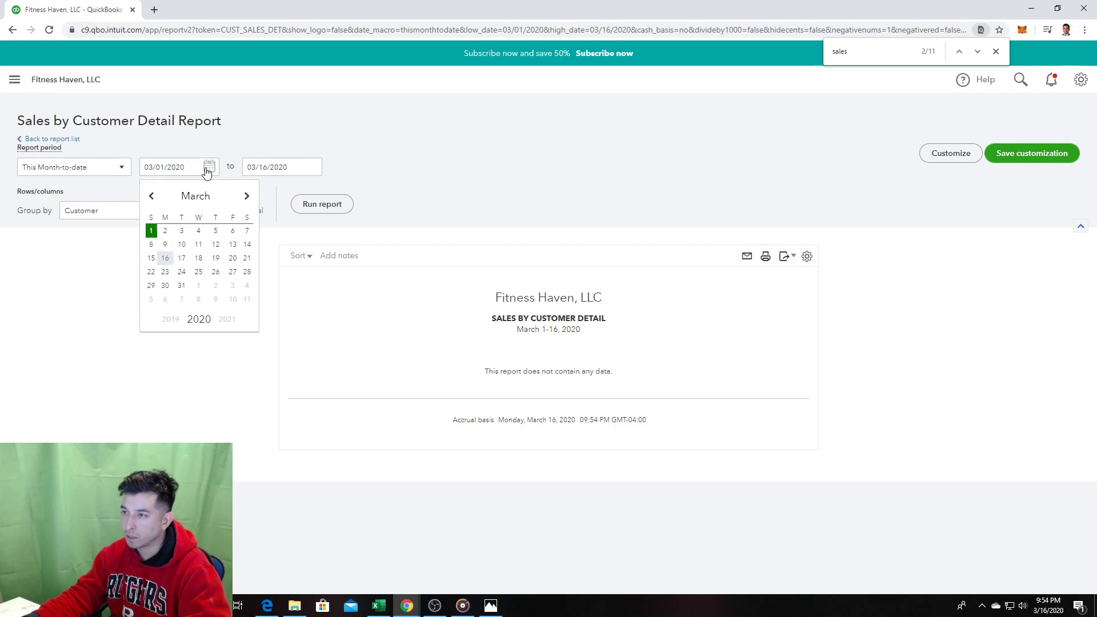
click(150, 197)
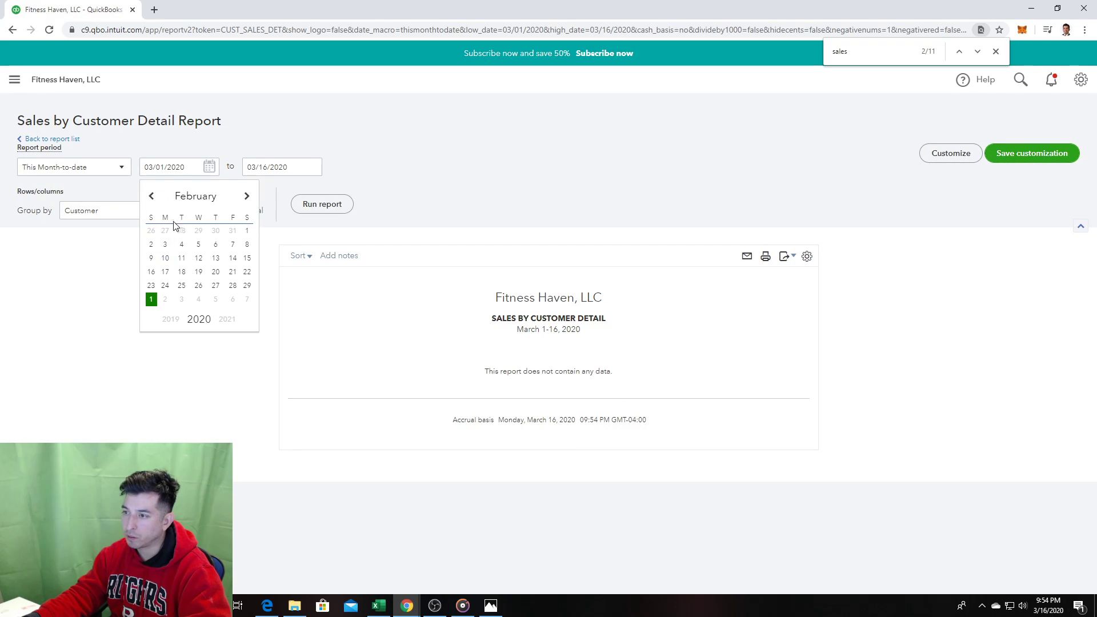
click(247, 231)
click(329, 208)
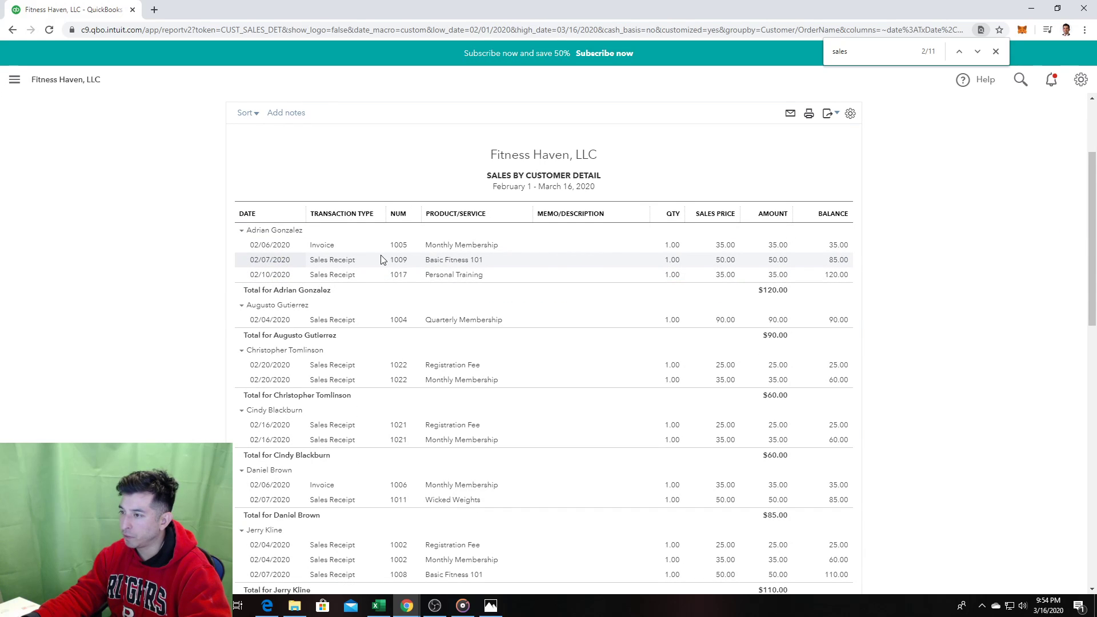
scroll(208, 360, down, 2)
scroll(208, 360, down, 7)
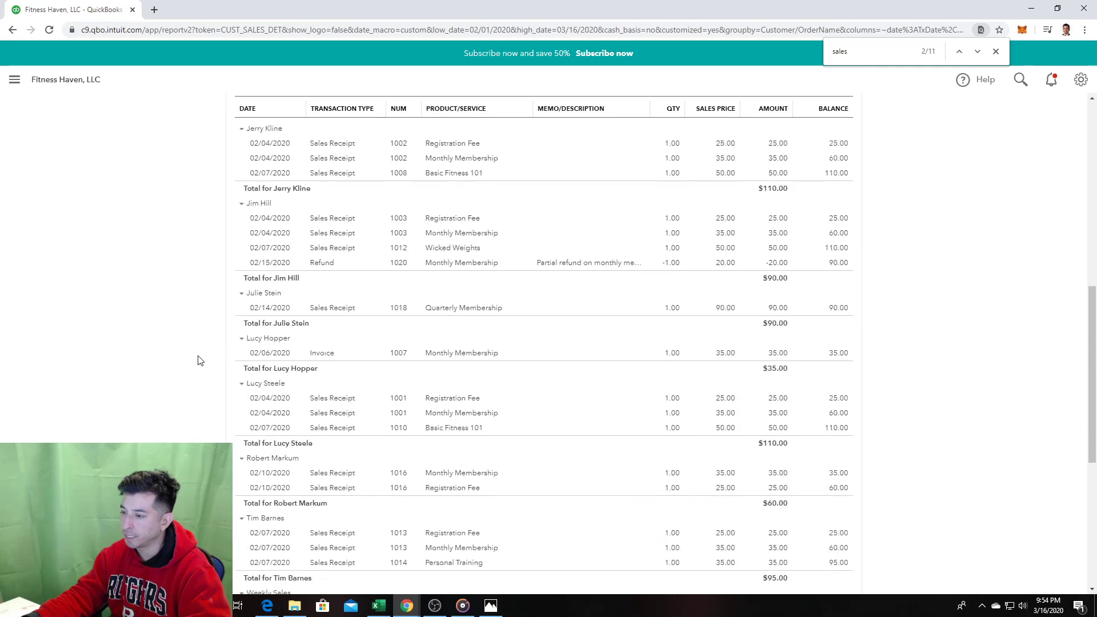
scroll(200, 361, down, 4)
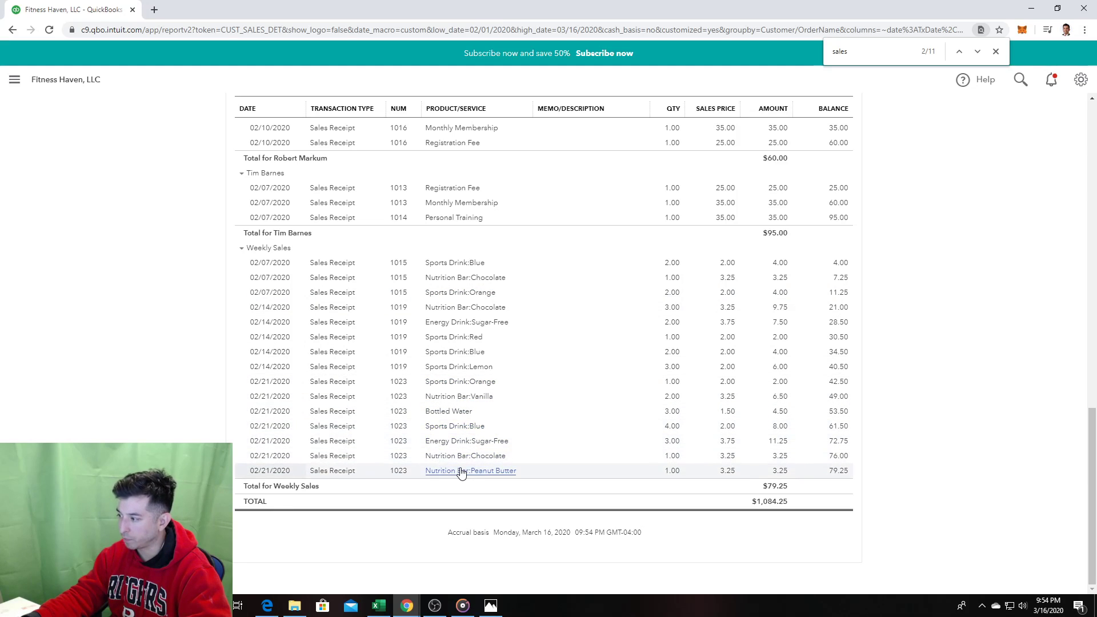
scroll(126, 326, up, 15)
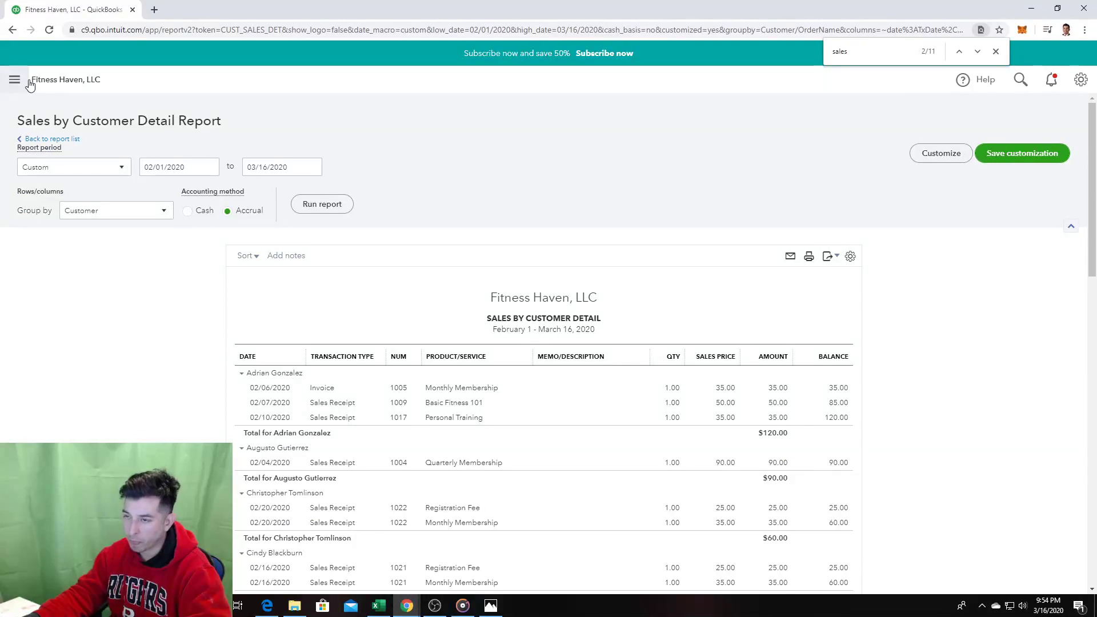
Step: Read the February 21 deposit transaction on the practice-set page and start a new bank deposit in QuickBooks
click(490, 605)
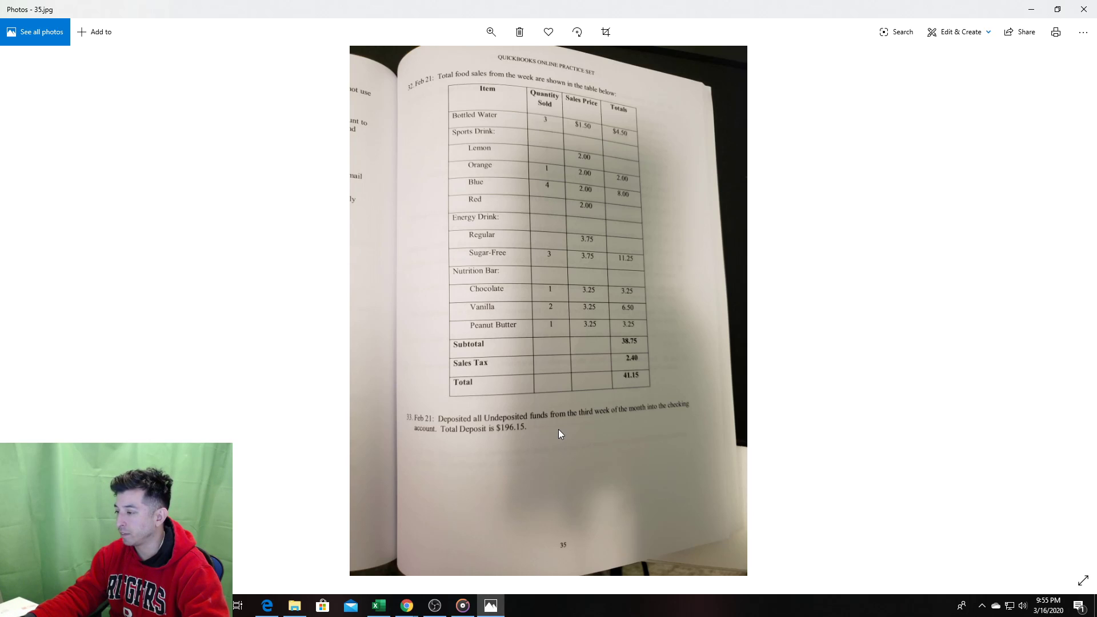
key(alt+Tab)
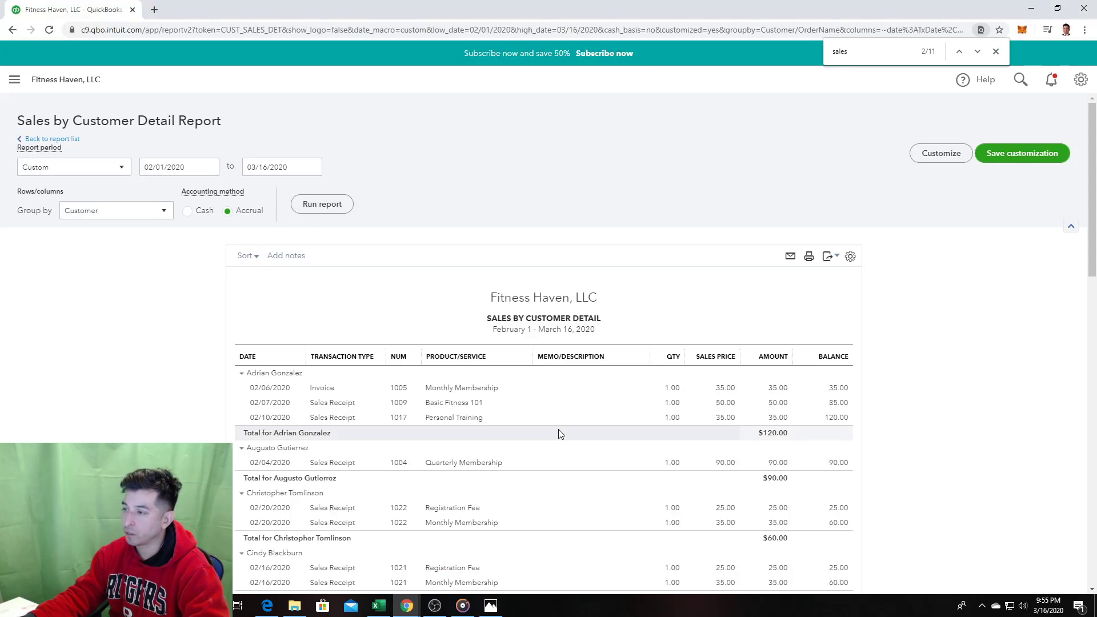
click(15, 79)
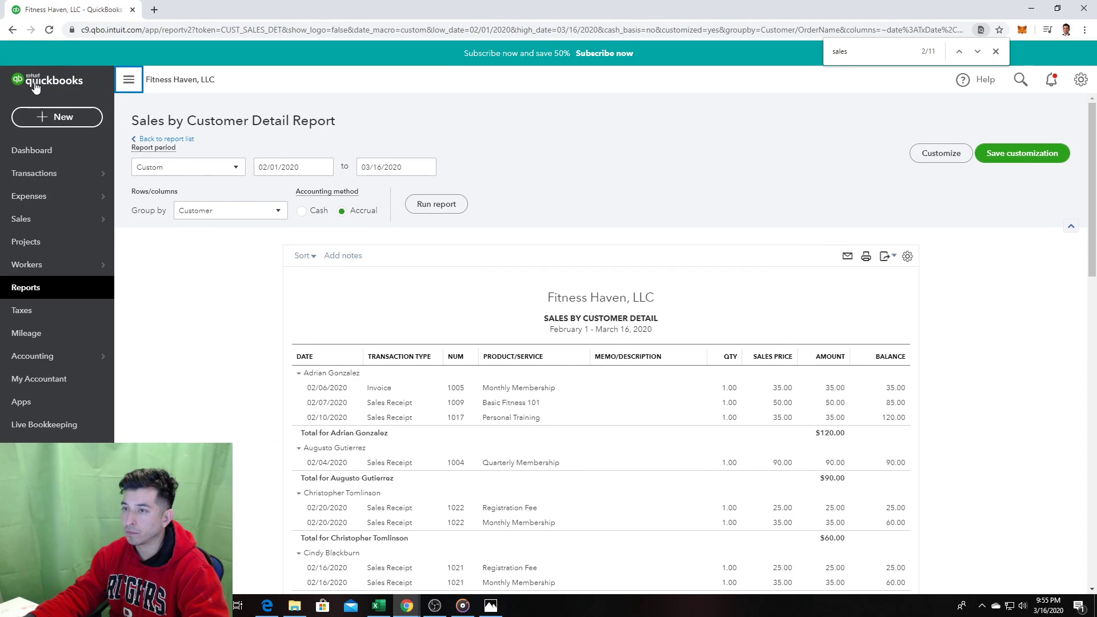
click(55, 117)
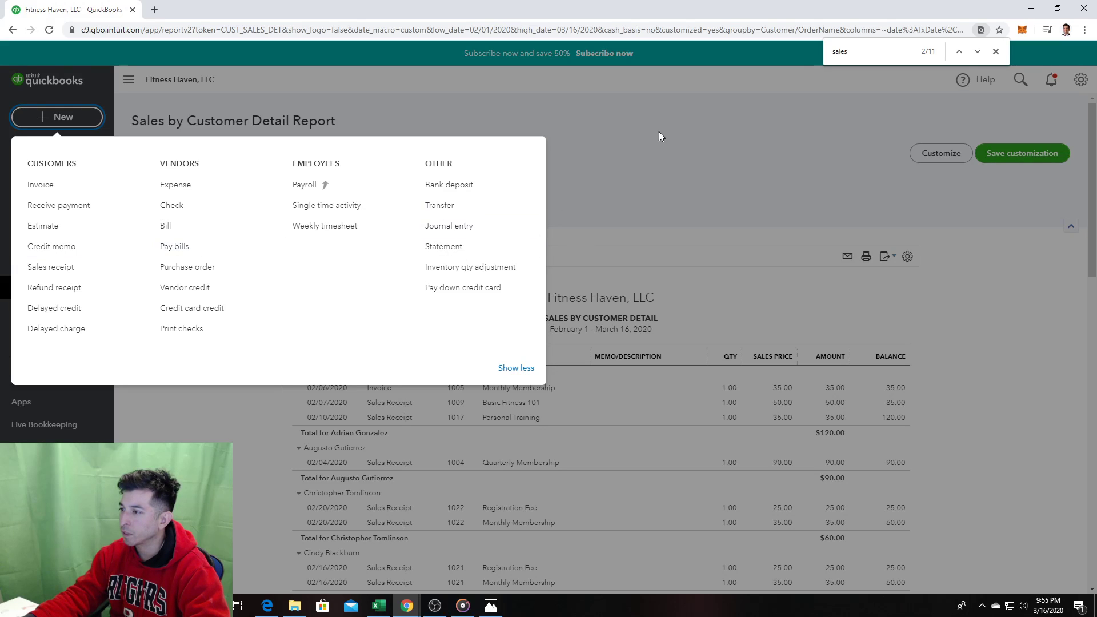
click(996, 51)
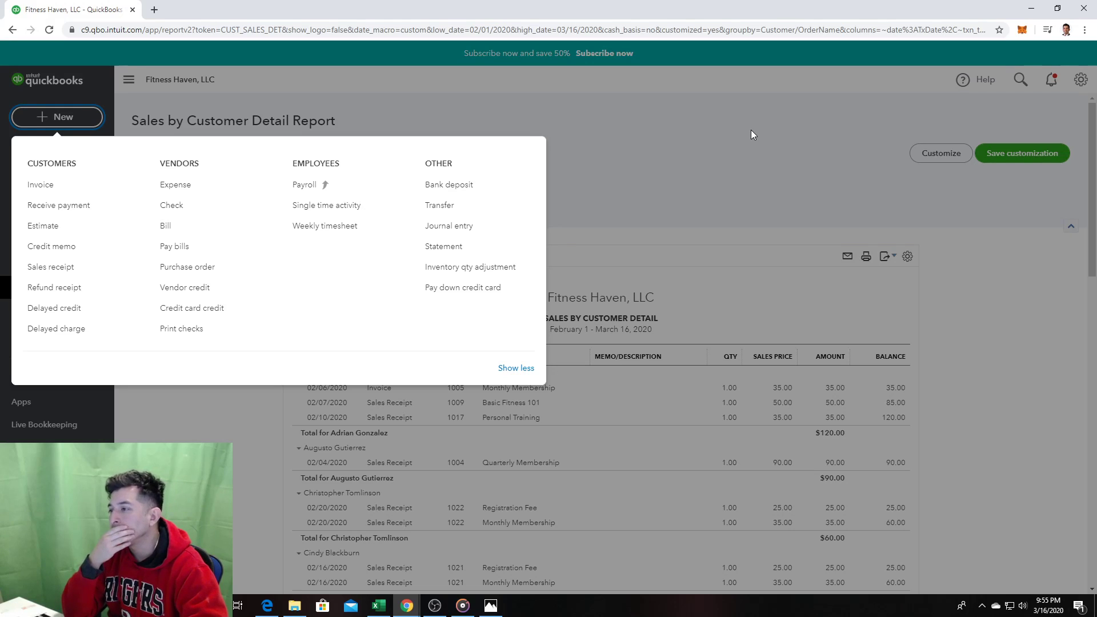
click(451, 184)
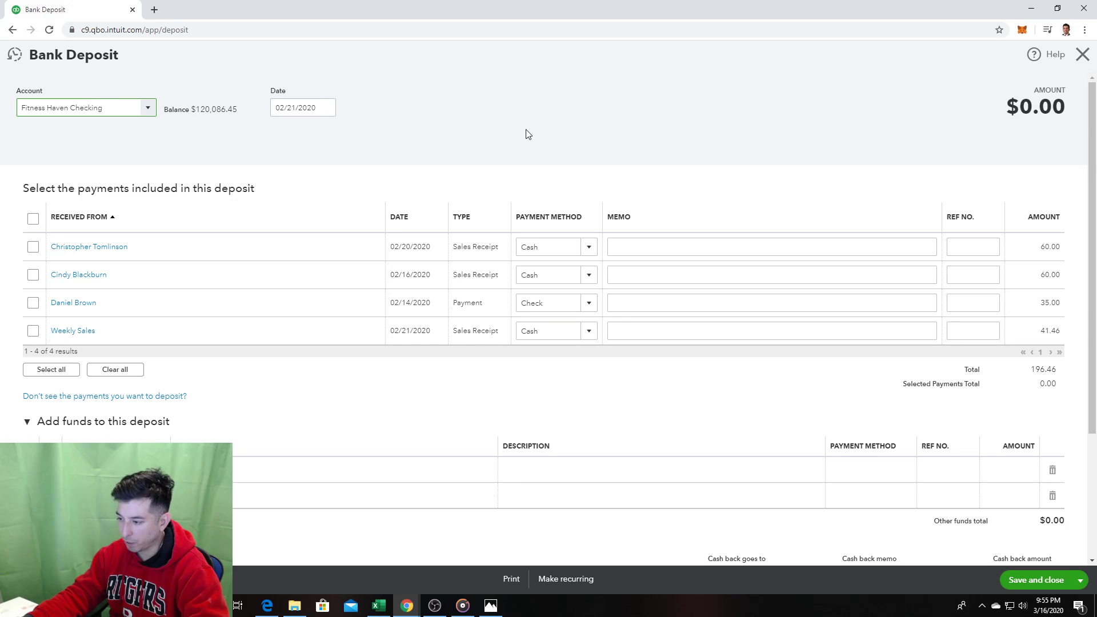
Step: Compare the deposit's payments with the practice-set page and check the third week of February 2020 on the system calendar
key(alt+Tab)
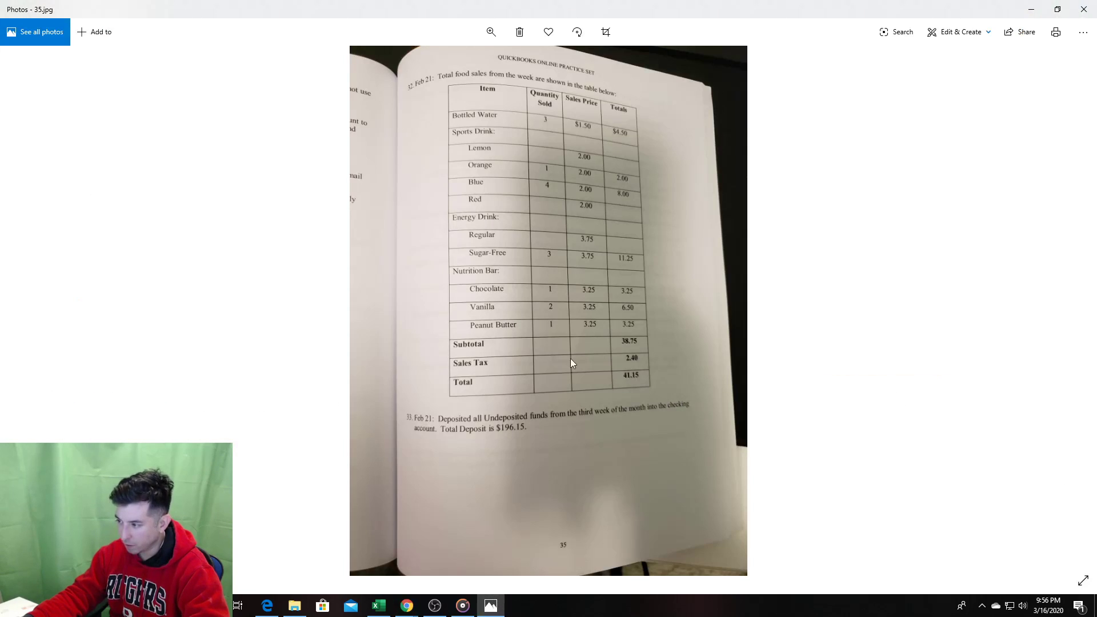
key(alt+Tab)
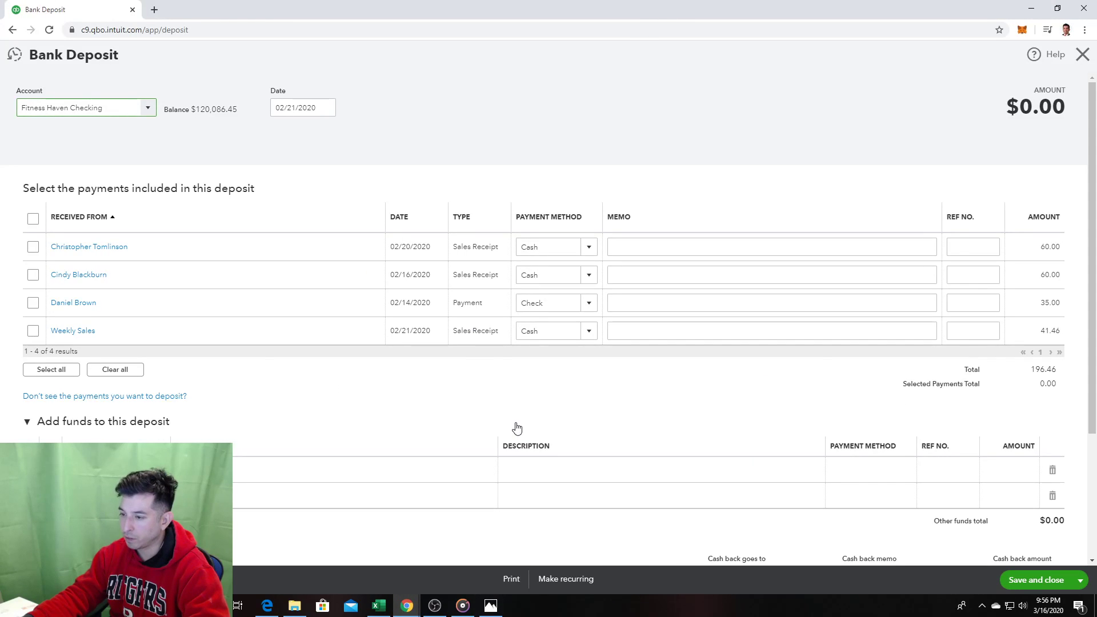
key(alt+Tab)
key(alt+Tab)
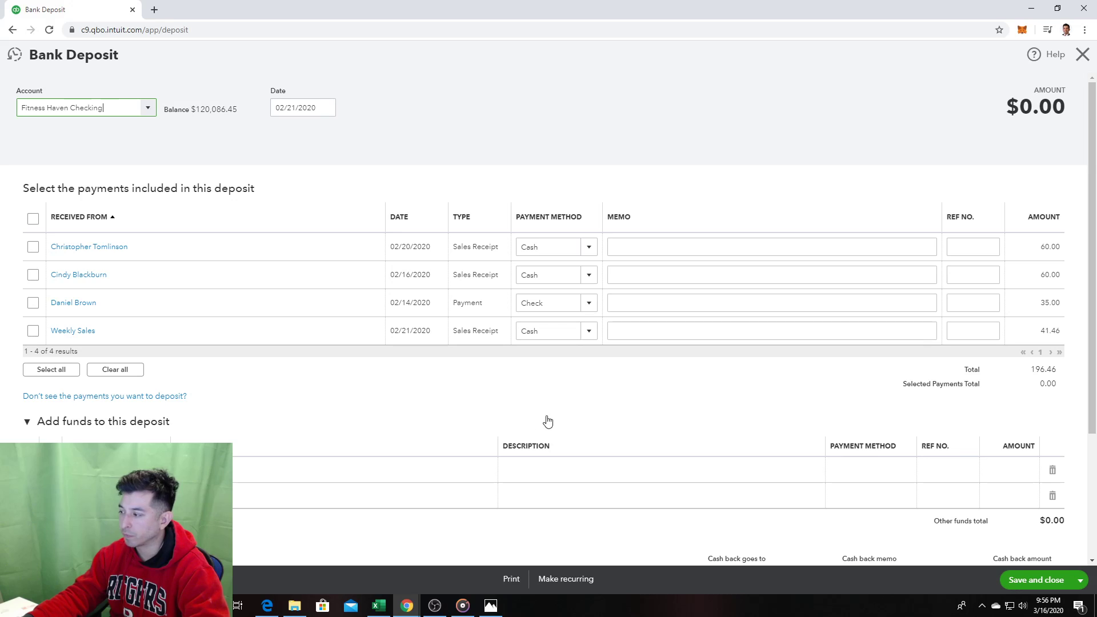
click(1050, 607)
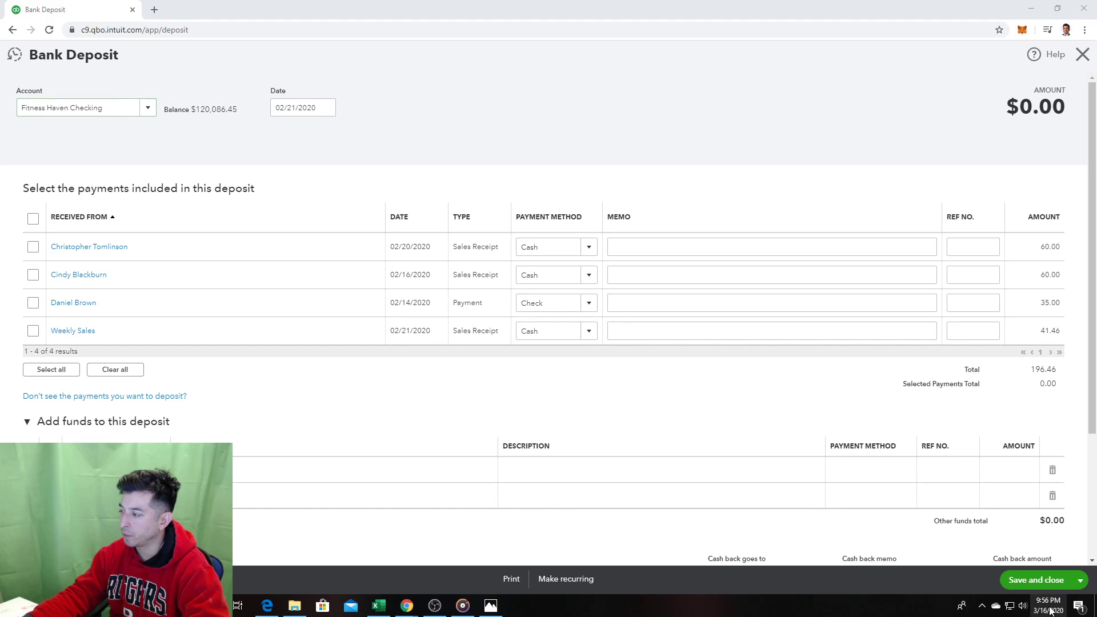
click(1048, 253)
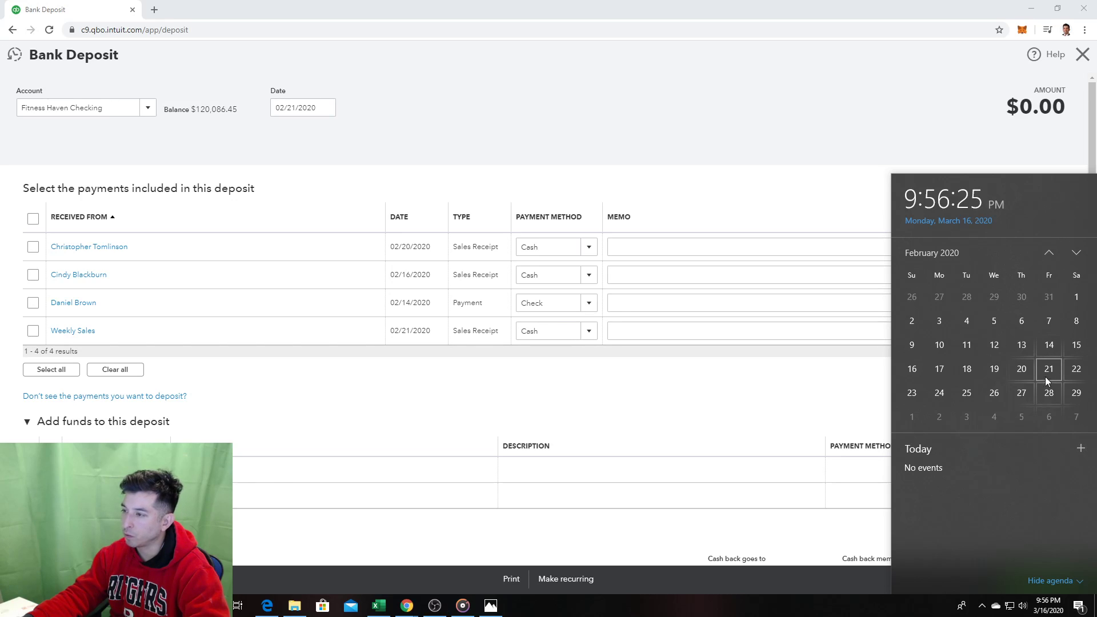
click(588, 69)
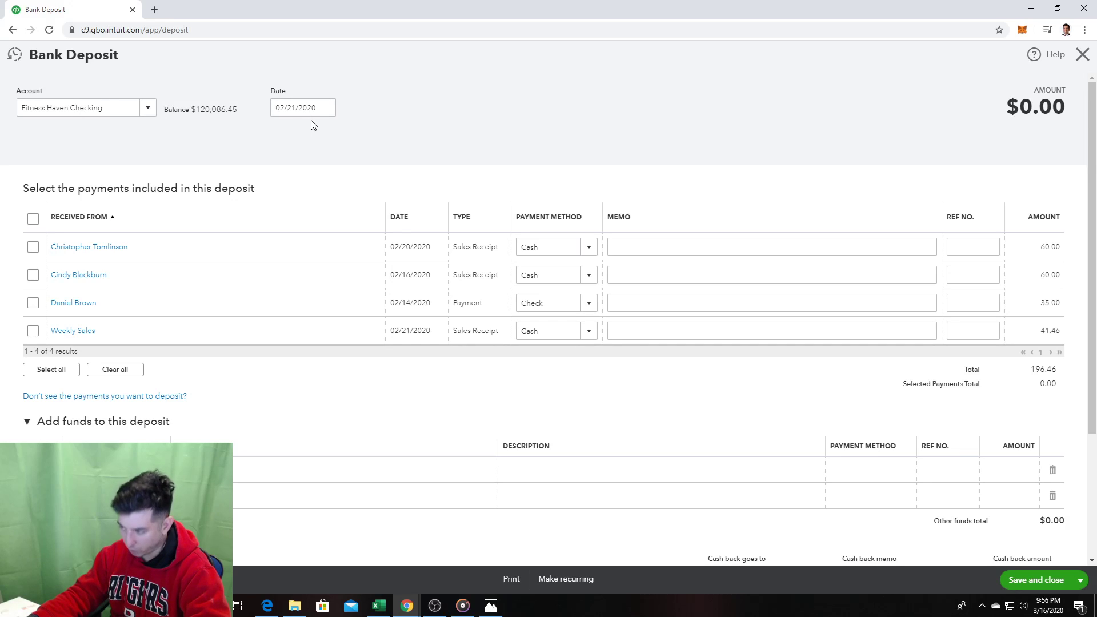
Step: Include all listed payments in the 02/21/2020 deposit to Fitness Haven Checking, then save and close it
click(34, 222)
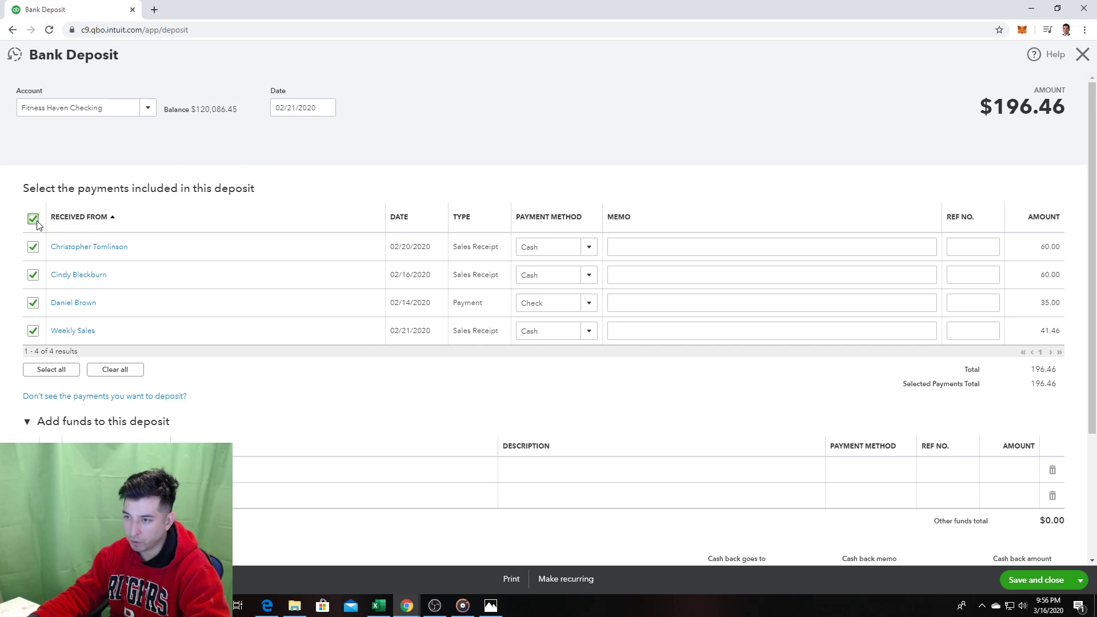
click(324, 108)
click(466, 111)
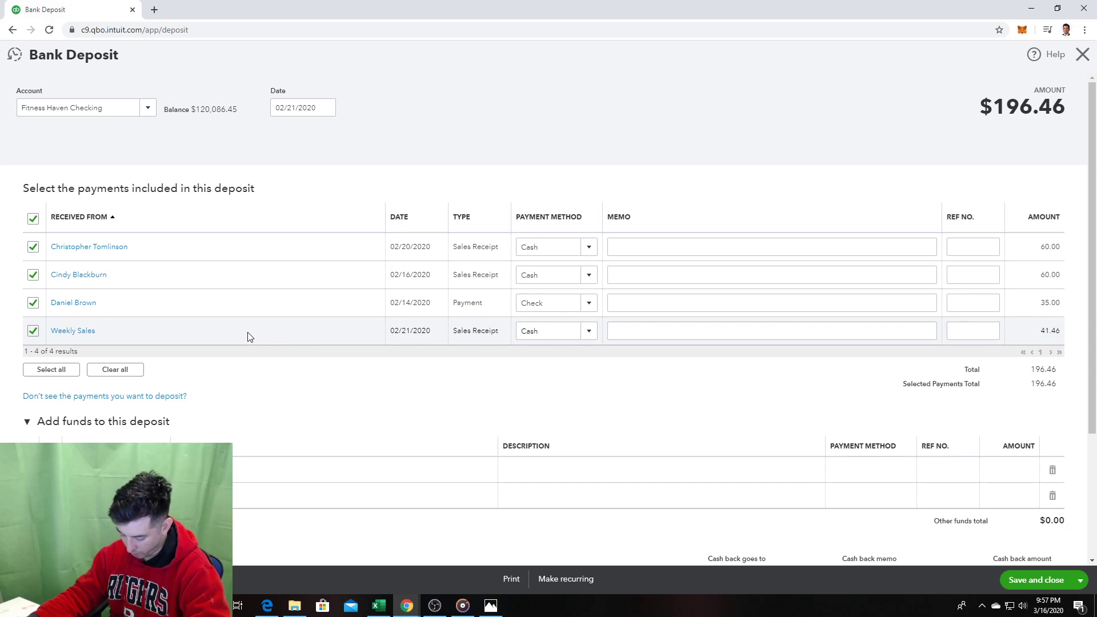
scroll(247, 337, down, 3)
scroll(247, 337, down, 5)
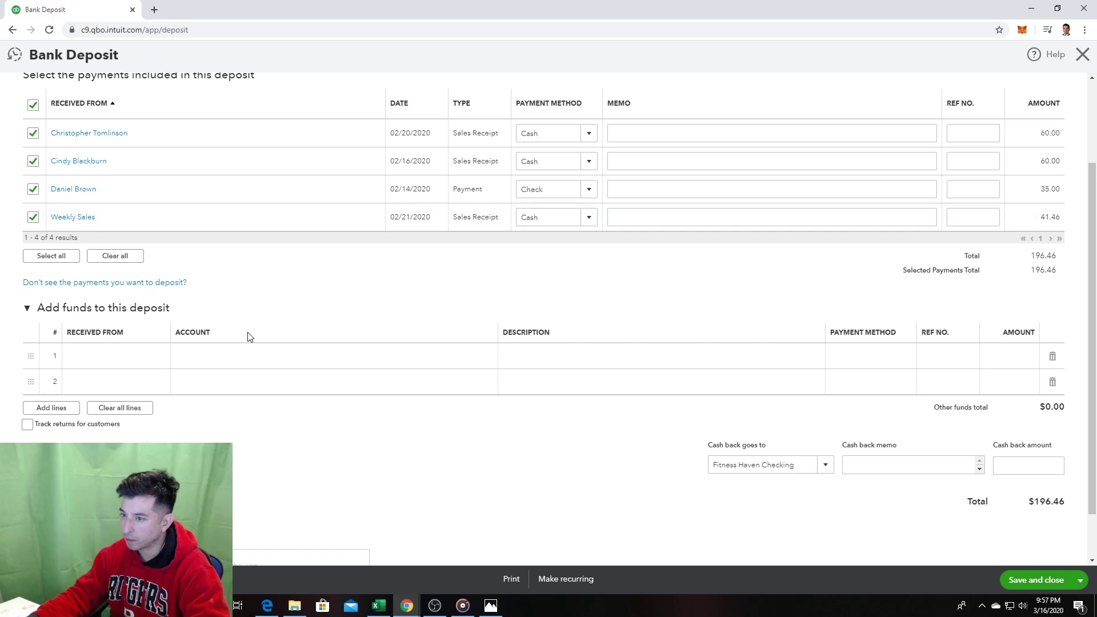
scroll(247, 338, up, 2)
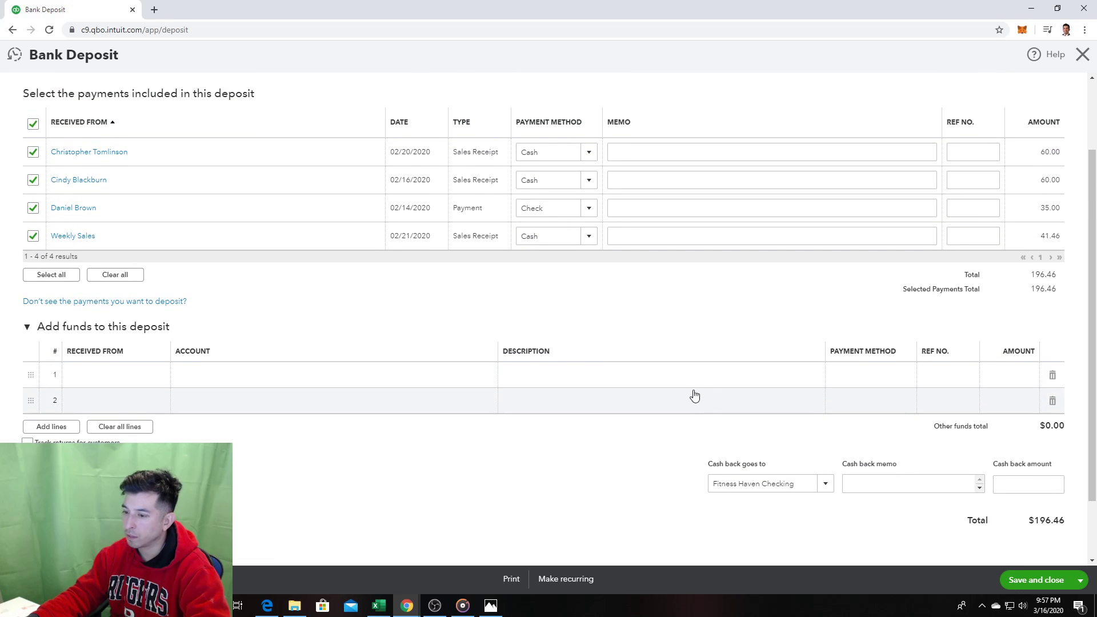
scroll(697, 395, down, 2)
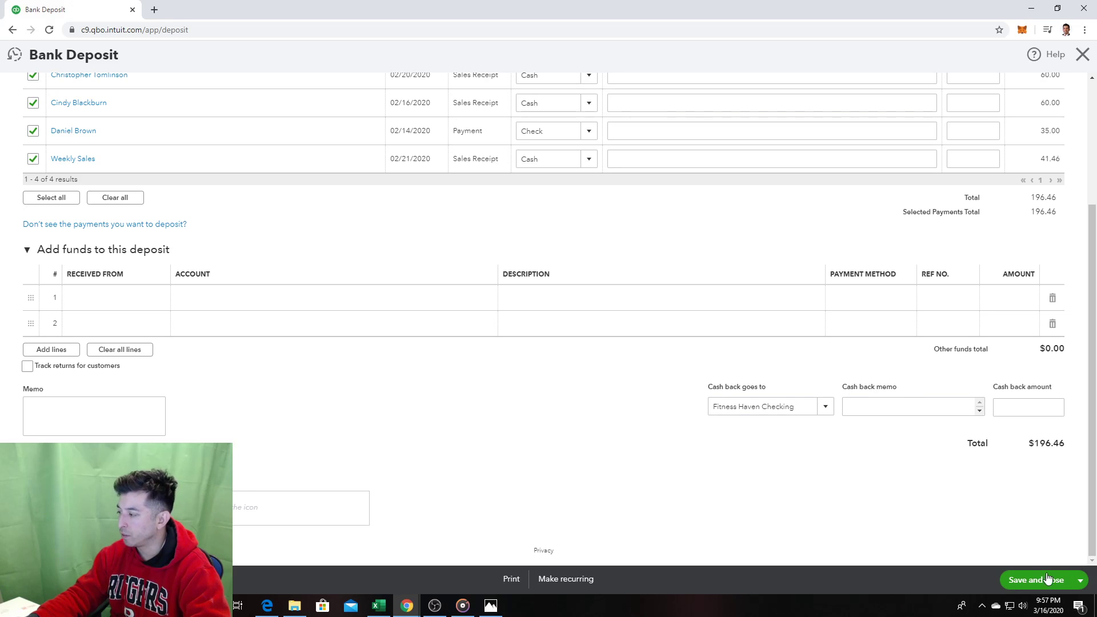
click(1047, 585)
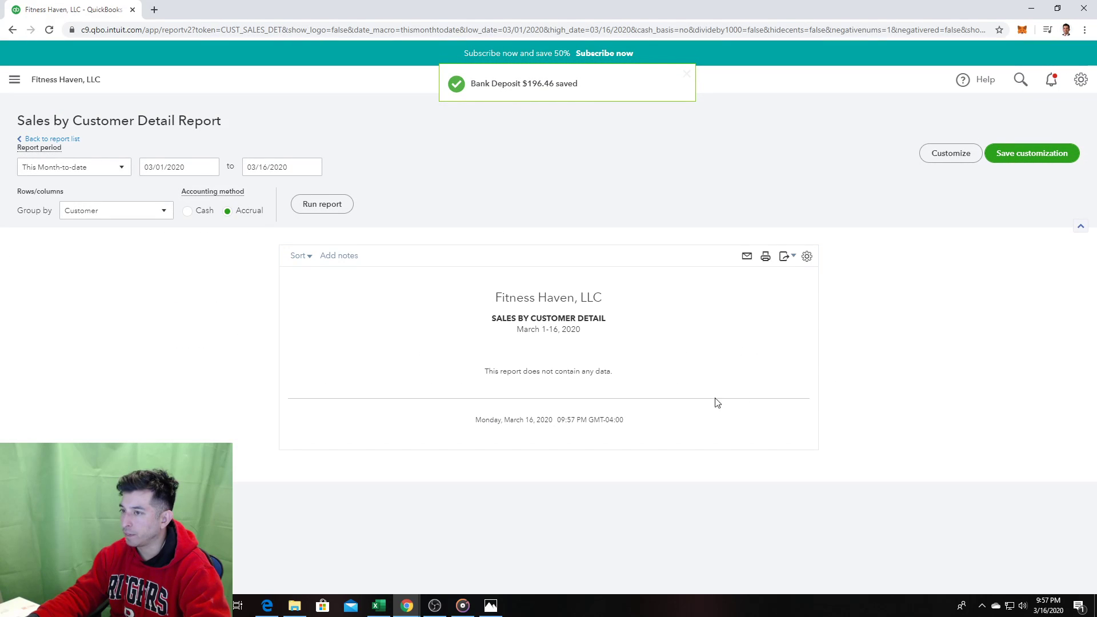
Step: Open the Reports page
click(14, 79)
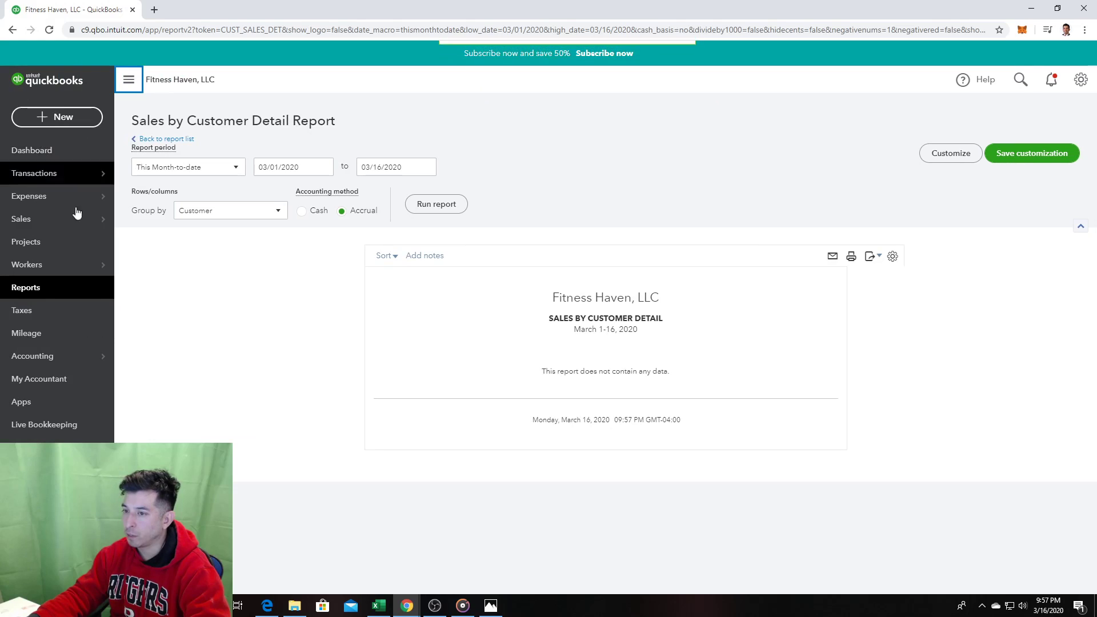
click(86, 296)
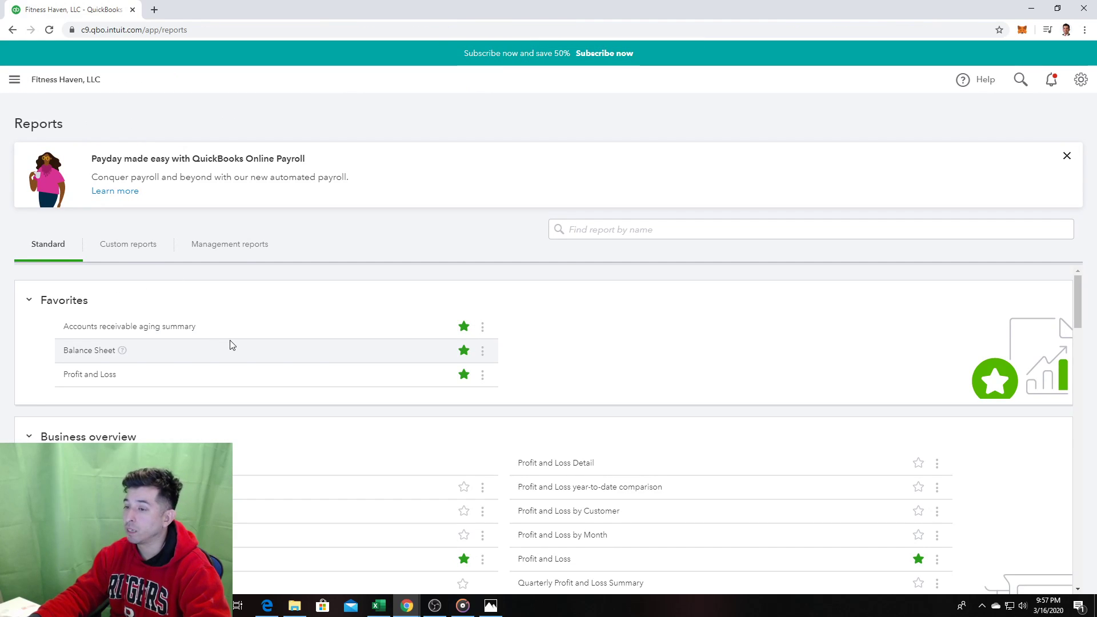
scroll(316, 350, down, 2)
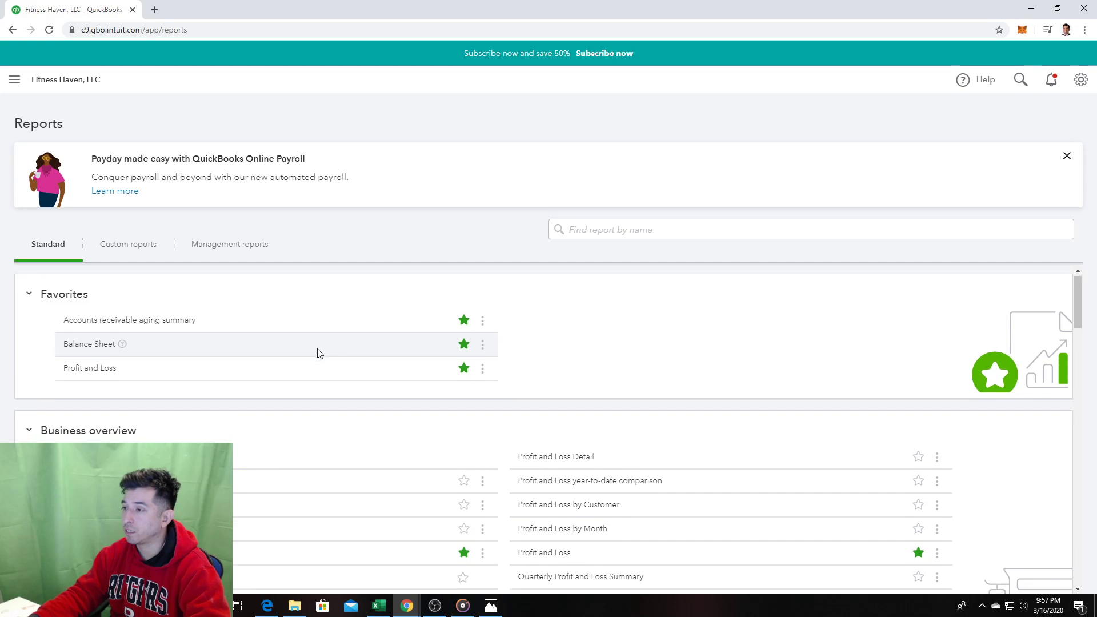
key(ctrl+f)
text(un)
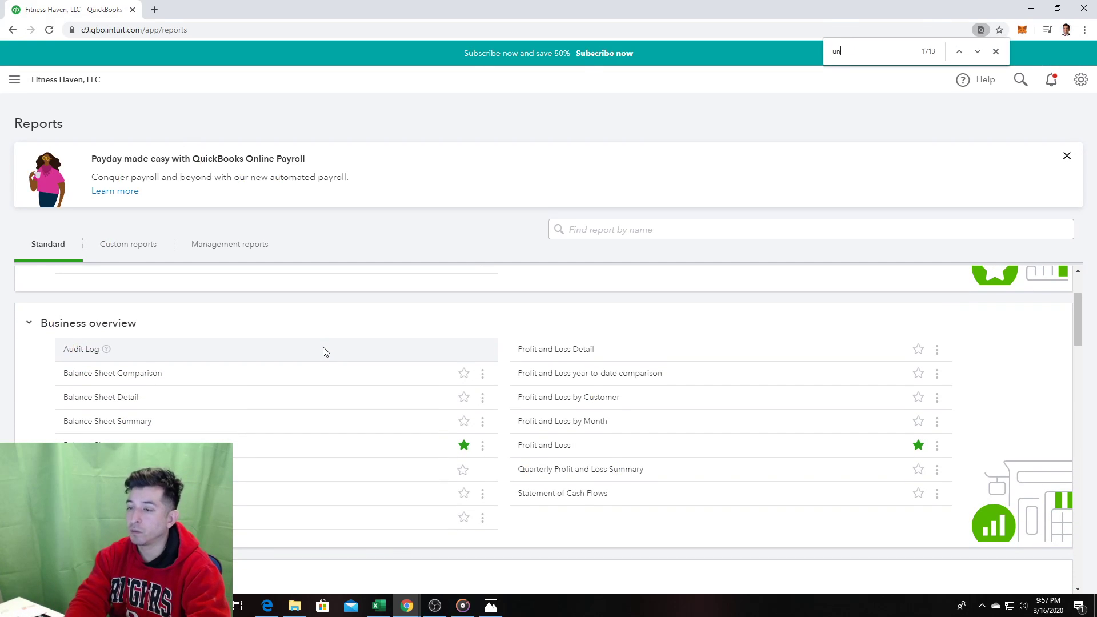
key(Escape)
scroll(308, 353, up, 2)
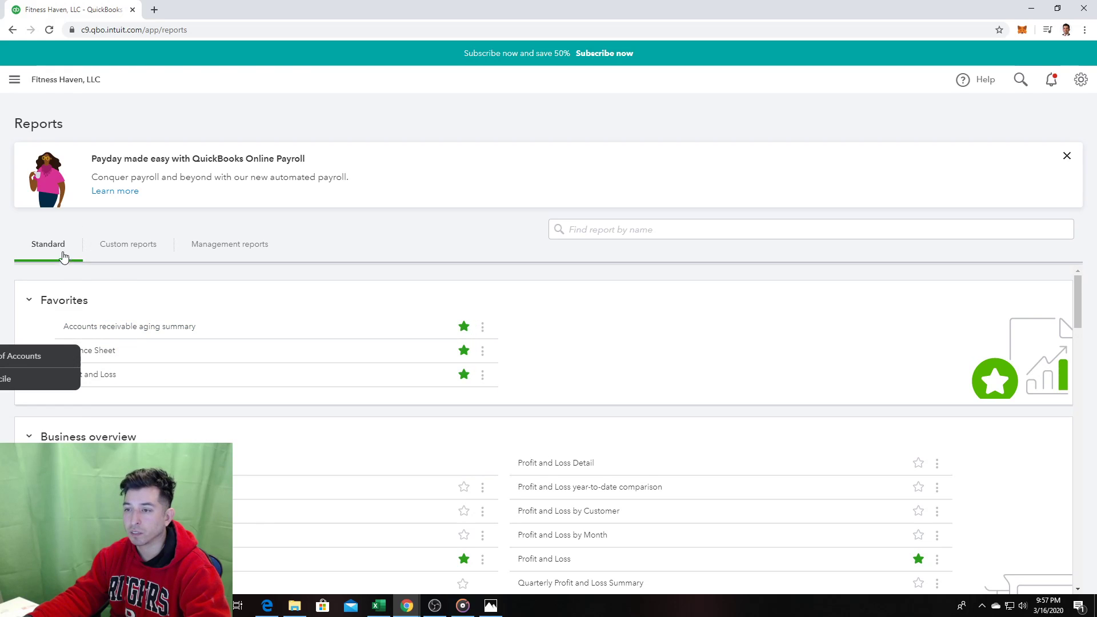
Step: Open the Balance Sheet report and check the Undeposited Funds balance
click(102, 352)
scroll(242, 333, down, 2)
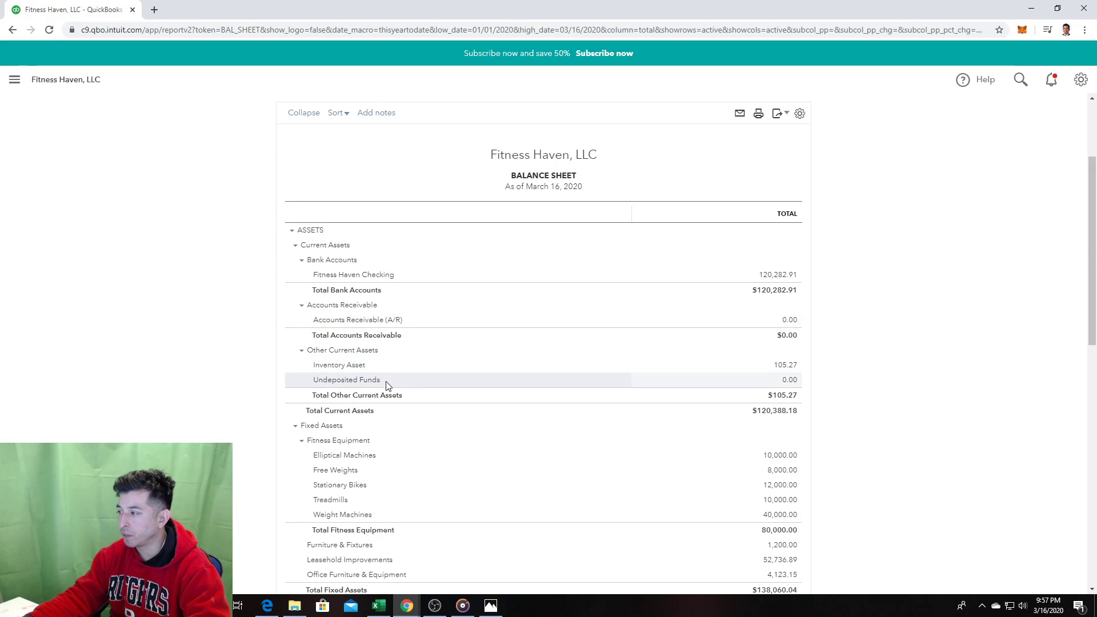
scroll(387, 386, up, 1)
scroll(386, 387, up, 2)
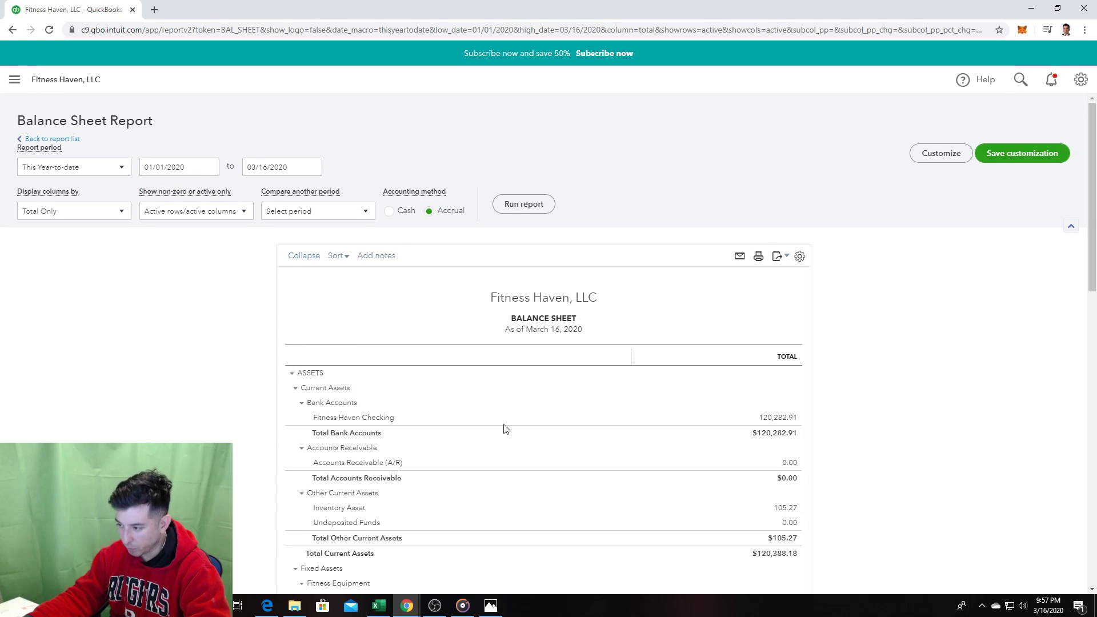
Step: Read the February 22 membership-invoice instructions on the next practice-set page, 36.jpg, and return to the browser
click(491, 606)
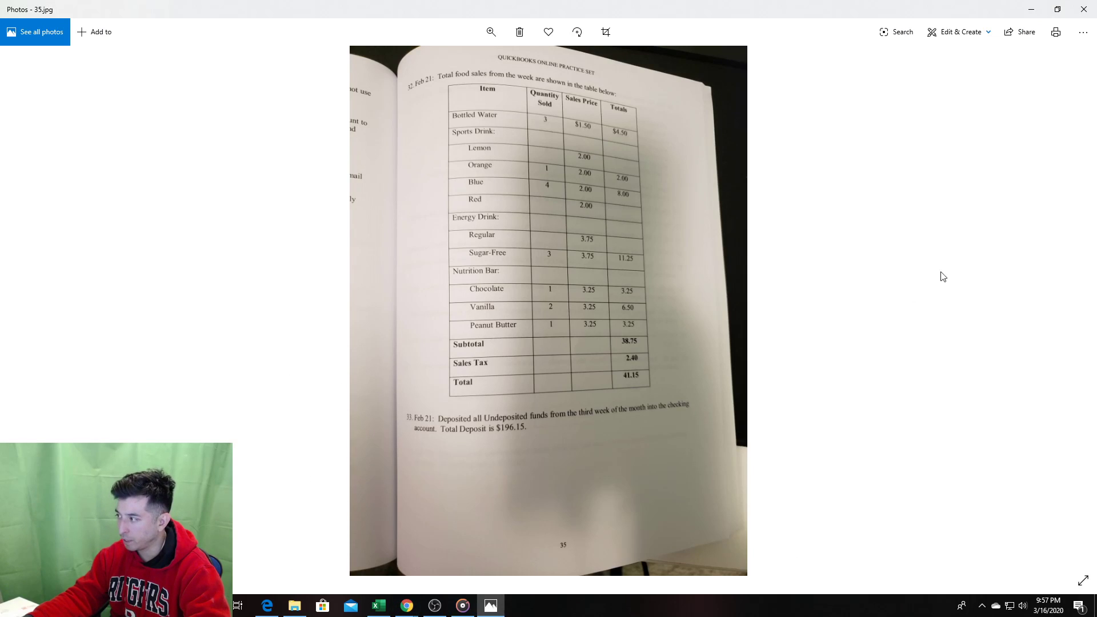
click(1069, 312)
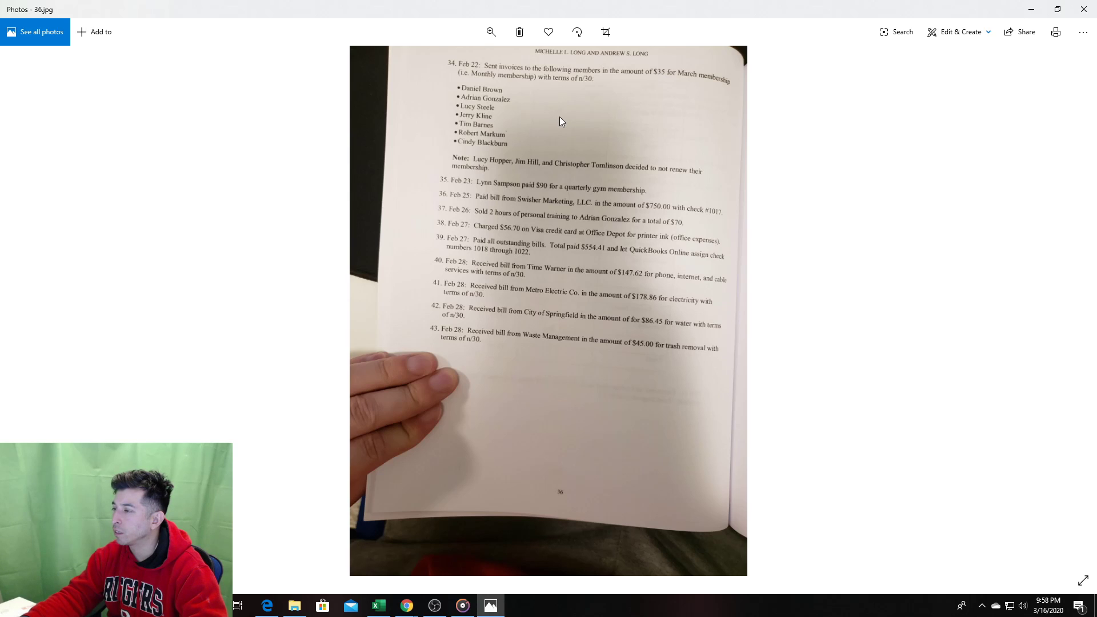
key(alt+Tab)
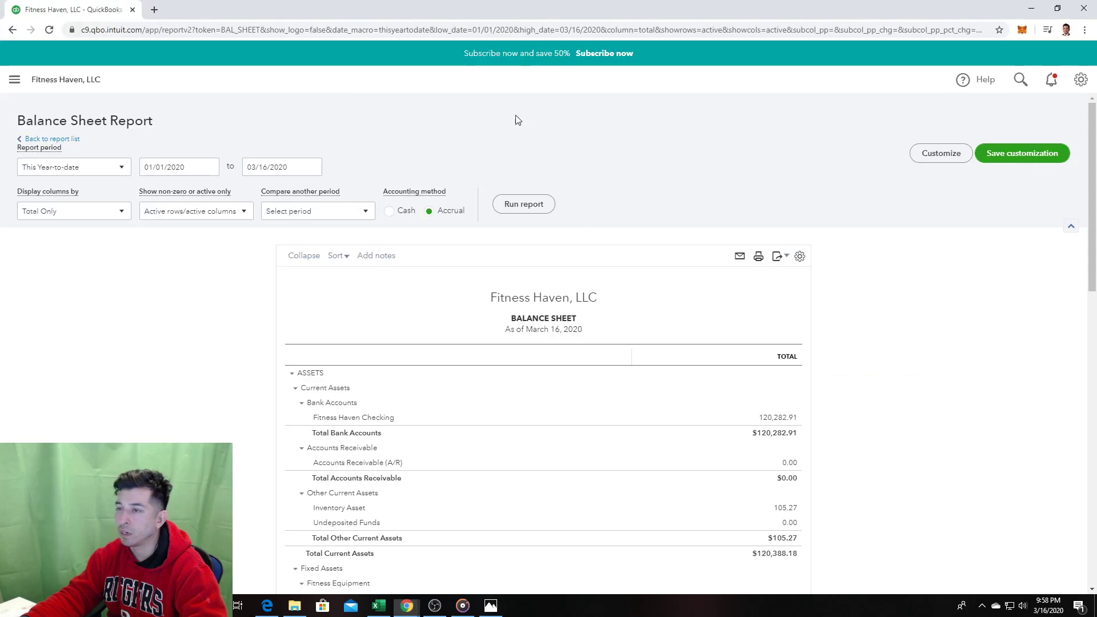
Step: Create a new invoice for the first member on the practice set's February 22 list
click(17, 82)
click(80, 120)
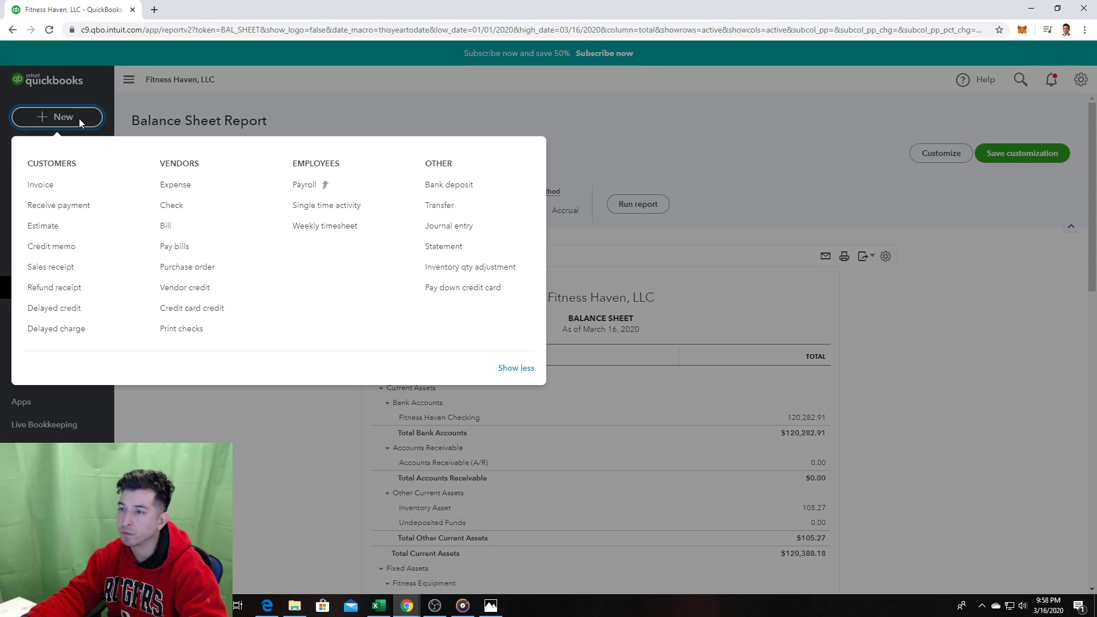
click(60, 186)
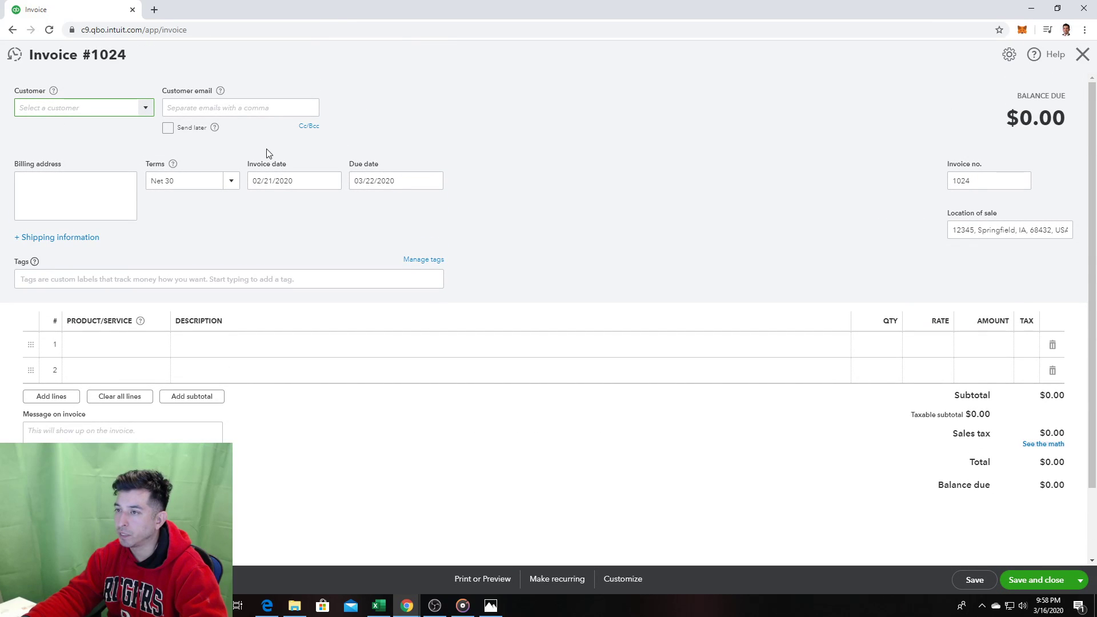
key(alt+Tab)
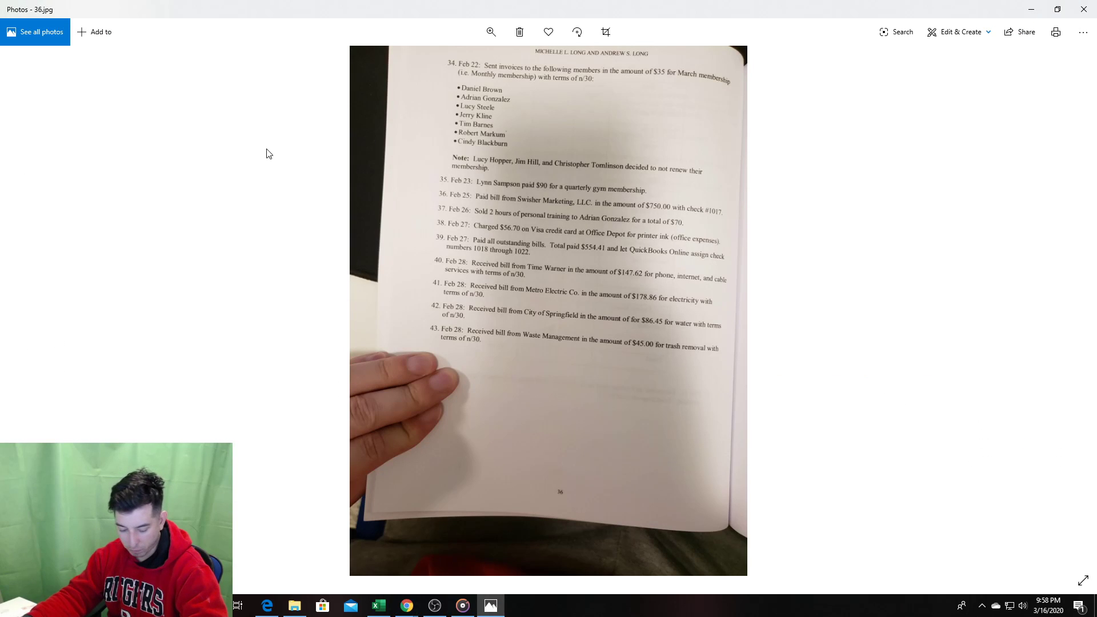
key(alt+Tab)
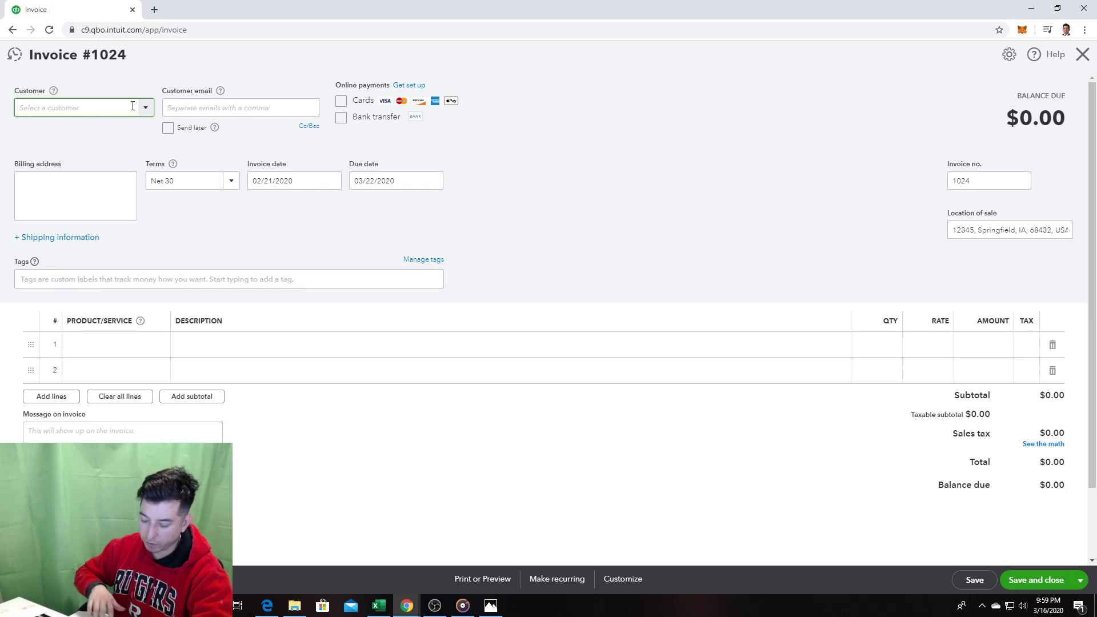
text(Daniel Brown)
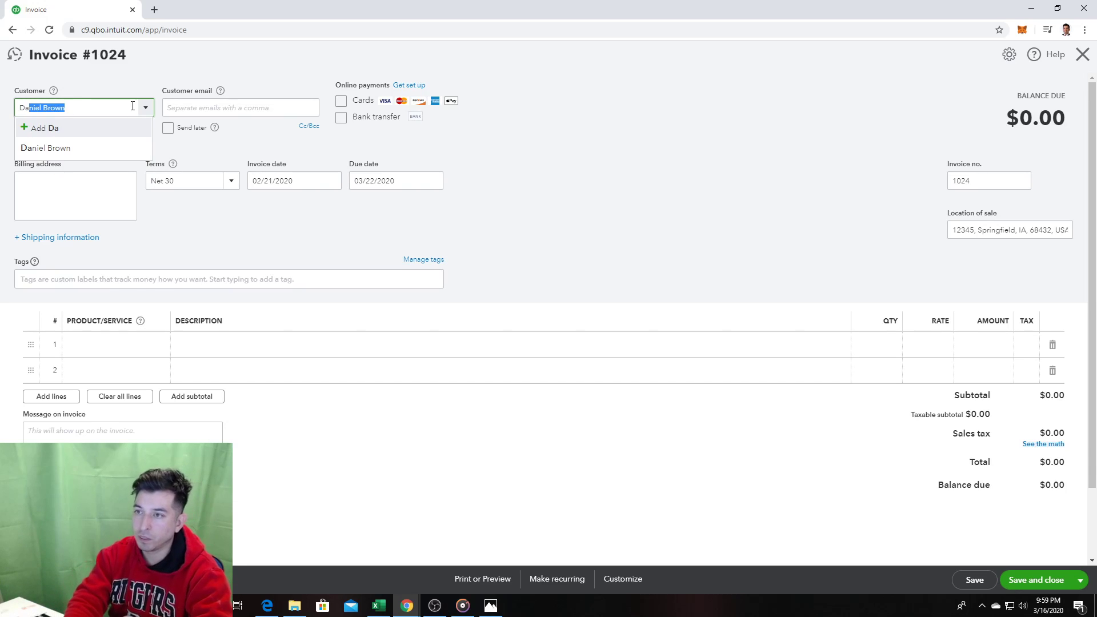
click(103, 154)
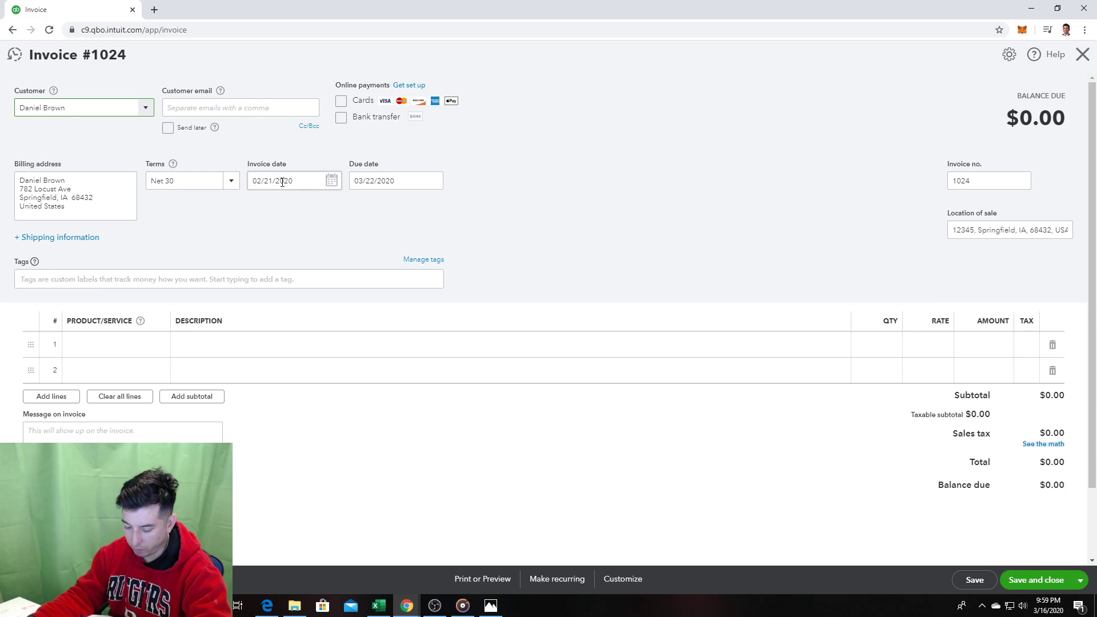
Step: Date the invoice 02/22/2020, add a Monthly Membership line, and save it with a new invoice started
click(336, 182)
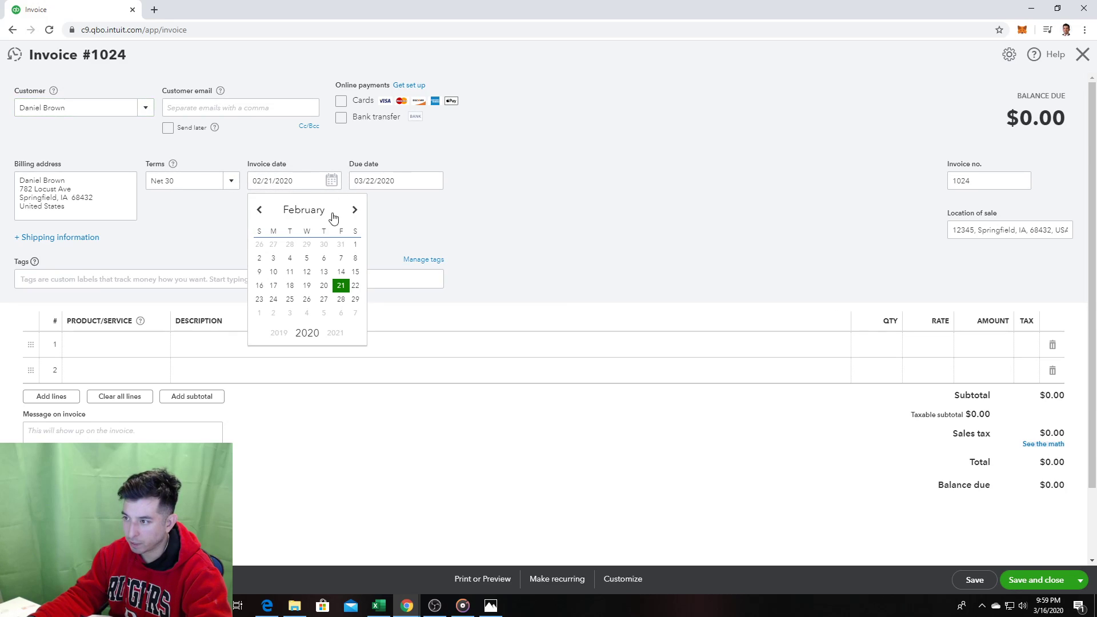
click(355, 286)
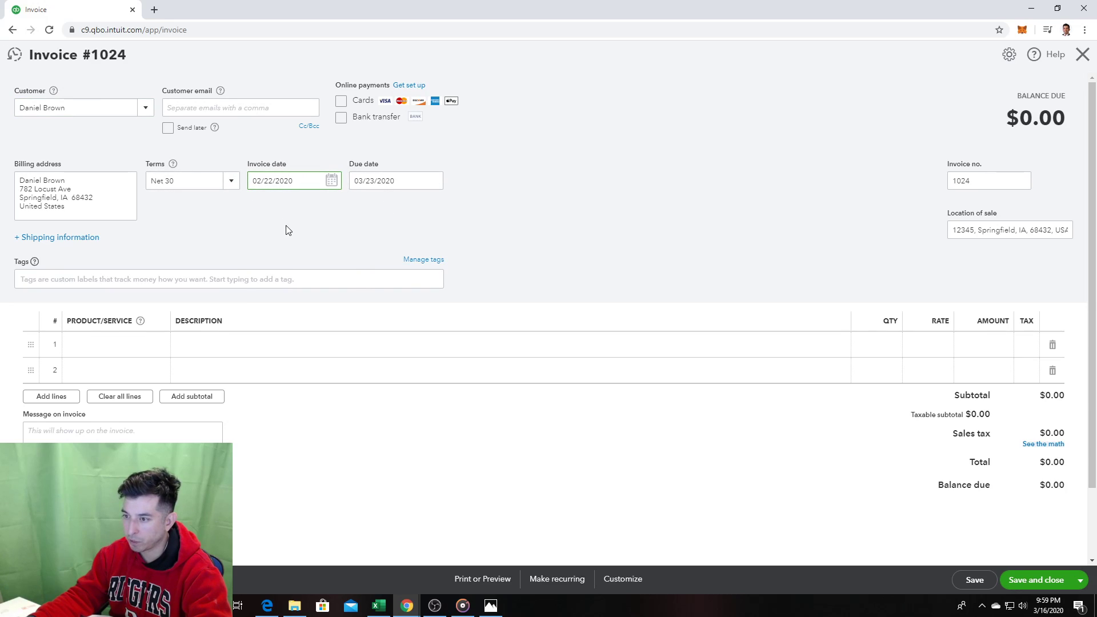
click(131, 343)
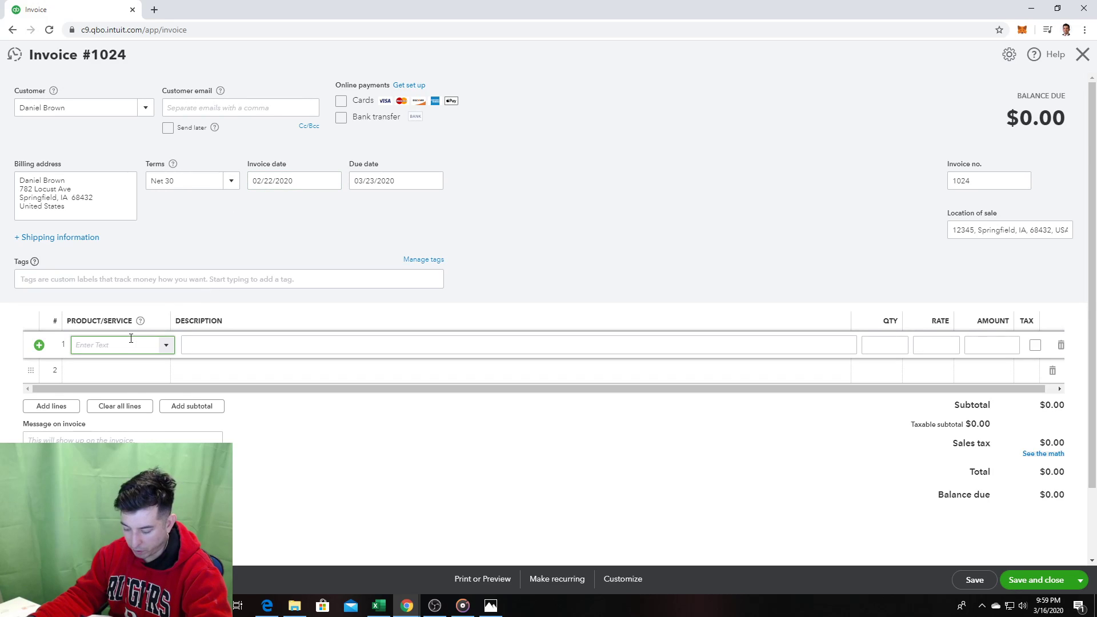
text(Mem)
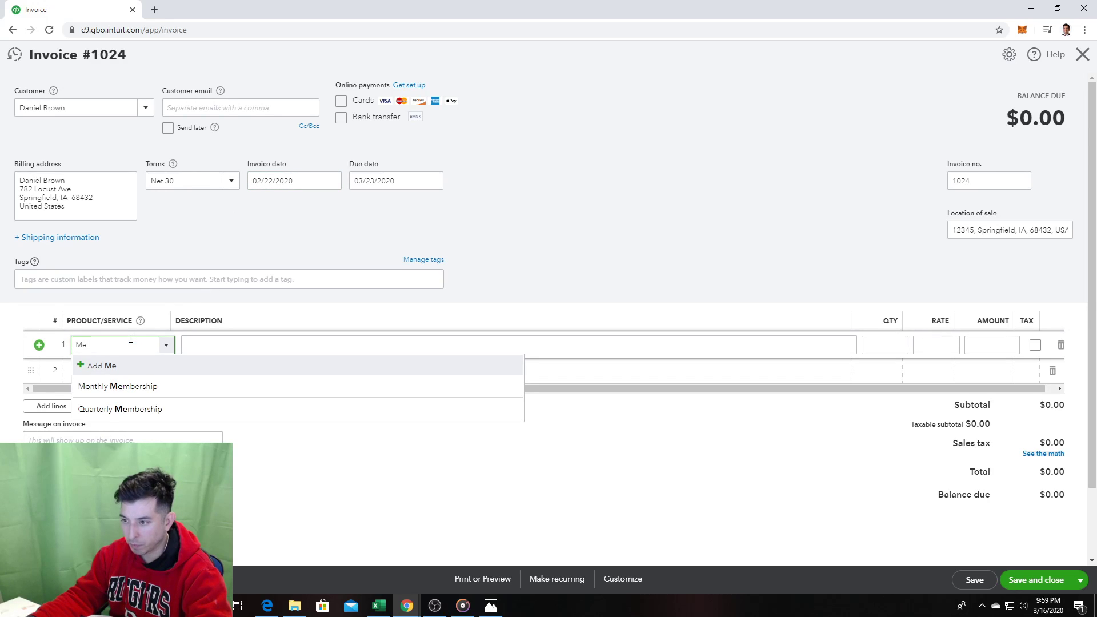
click(137, 386)
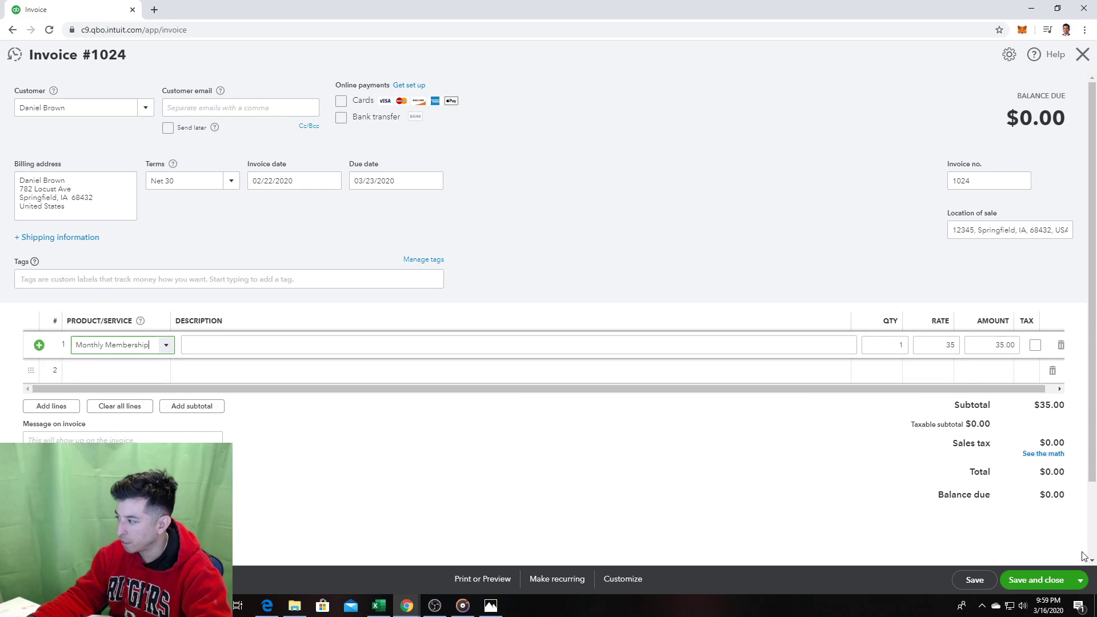
click(1083, 581)
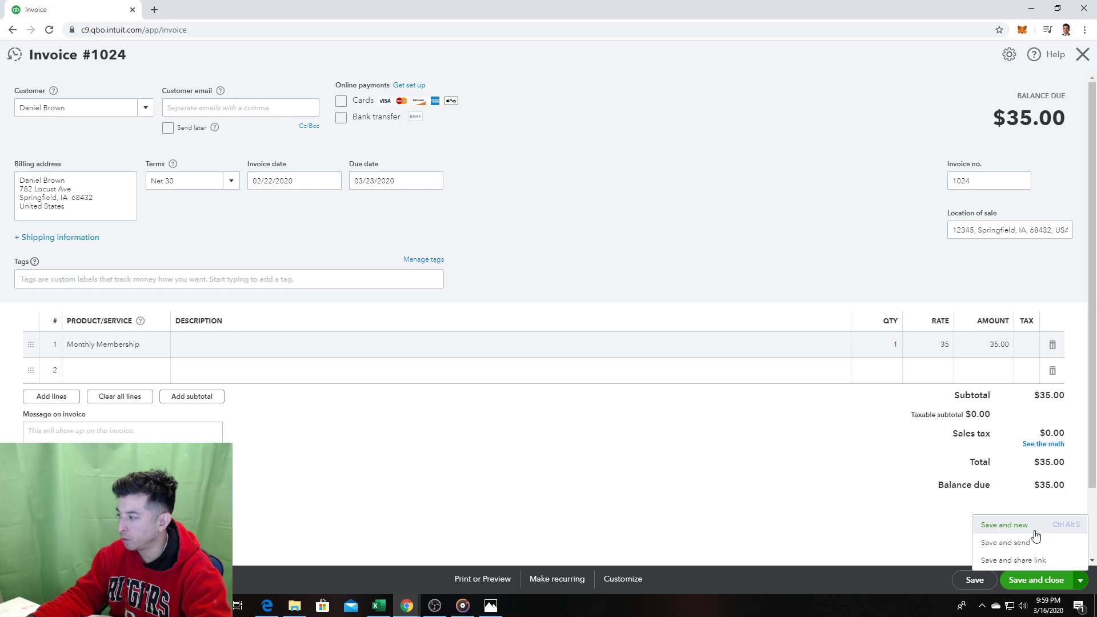
click(1005, 525)
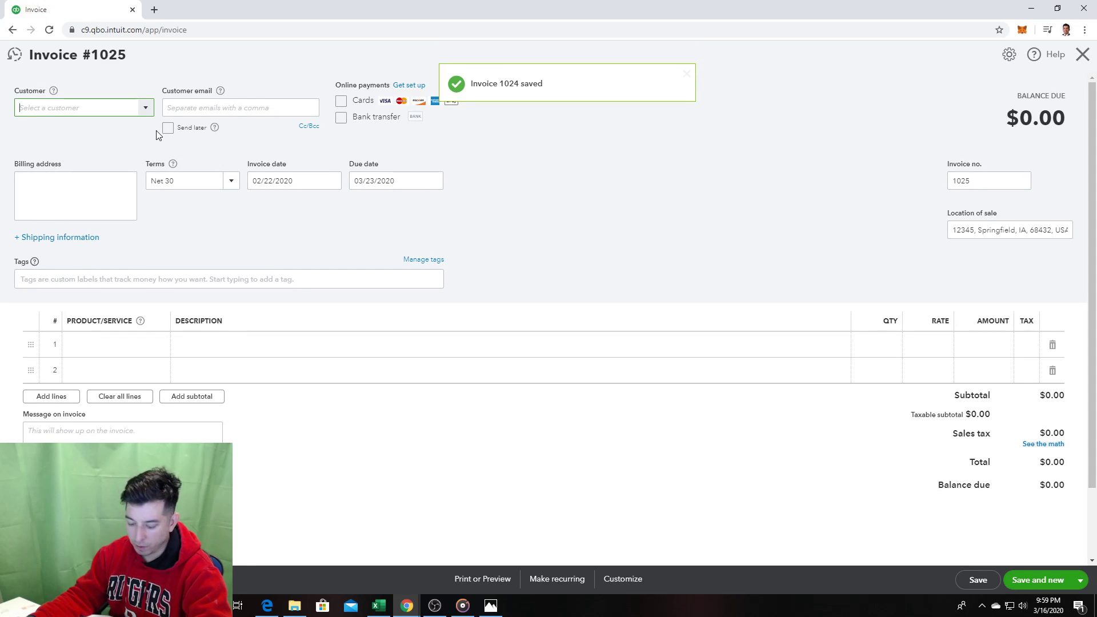
Step: Invoice the second listed member for a Monthly Membership, then save it and start a new invoice
text(Adrian Gonzalez)
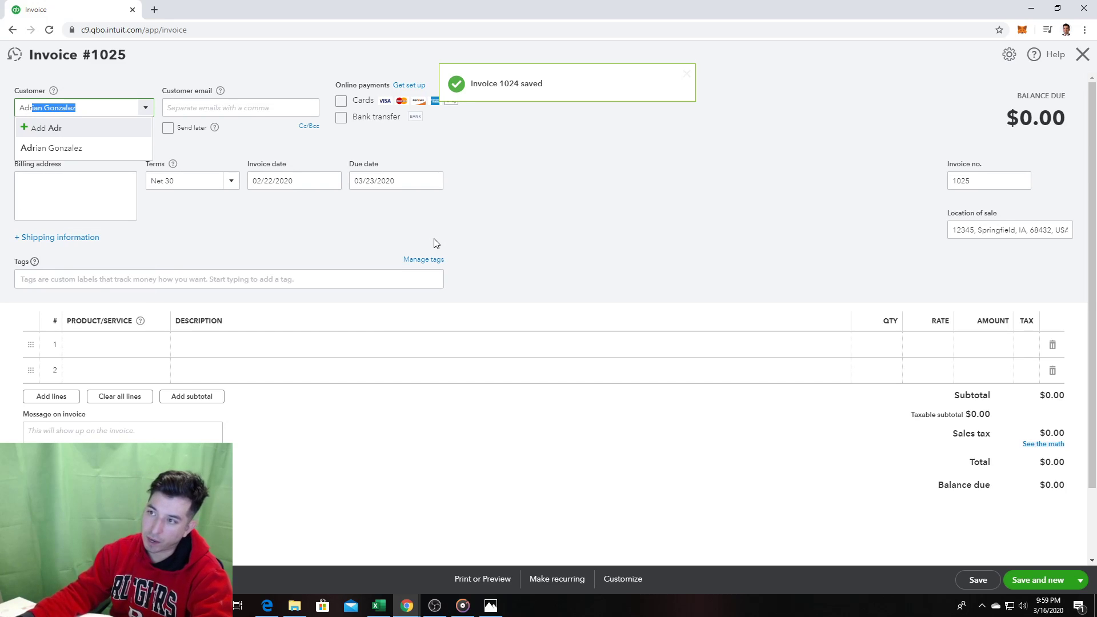
click(64, 147)
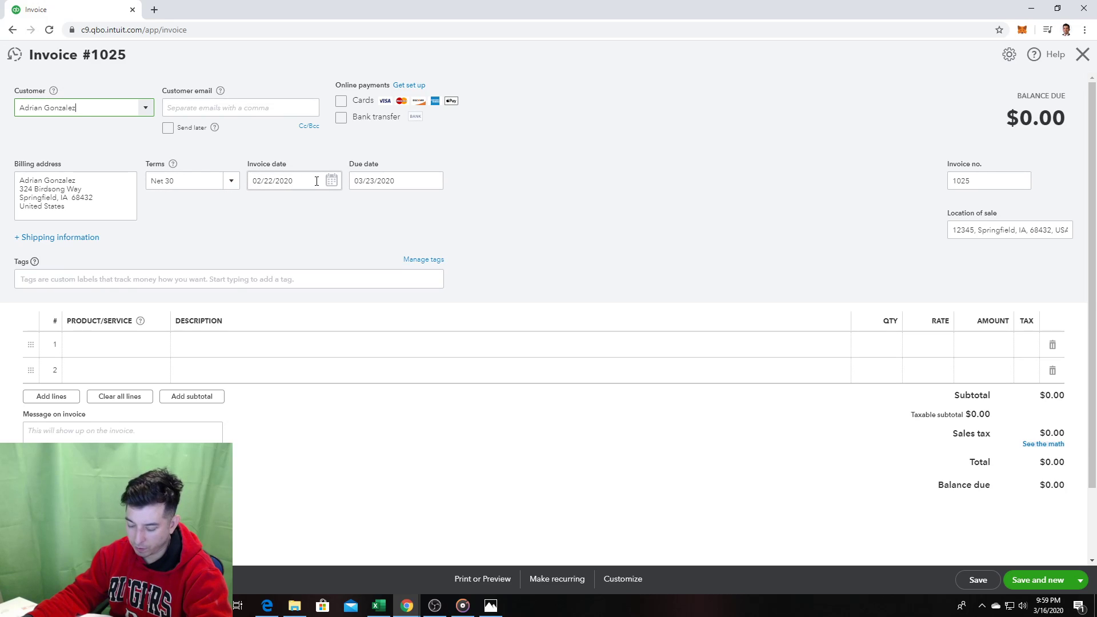
click(139, 344)
text(Monthly Membership)
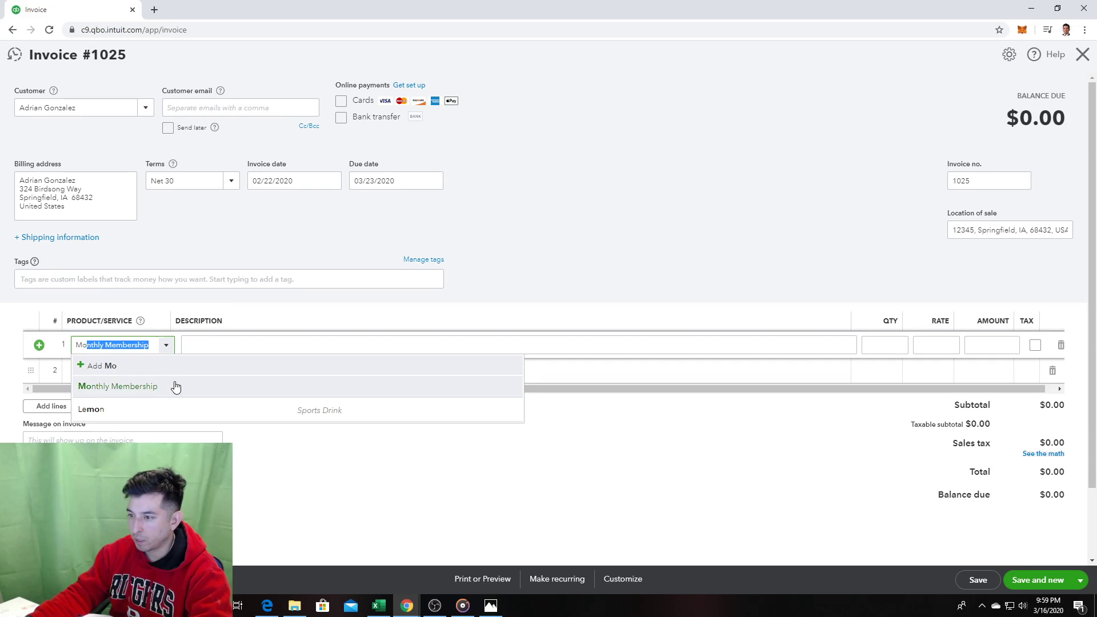
click(174, 386)
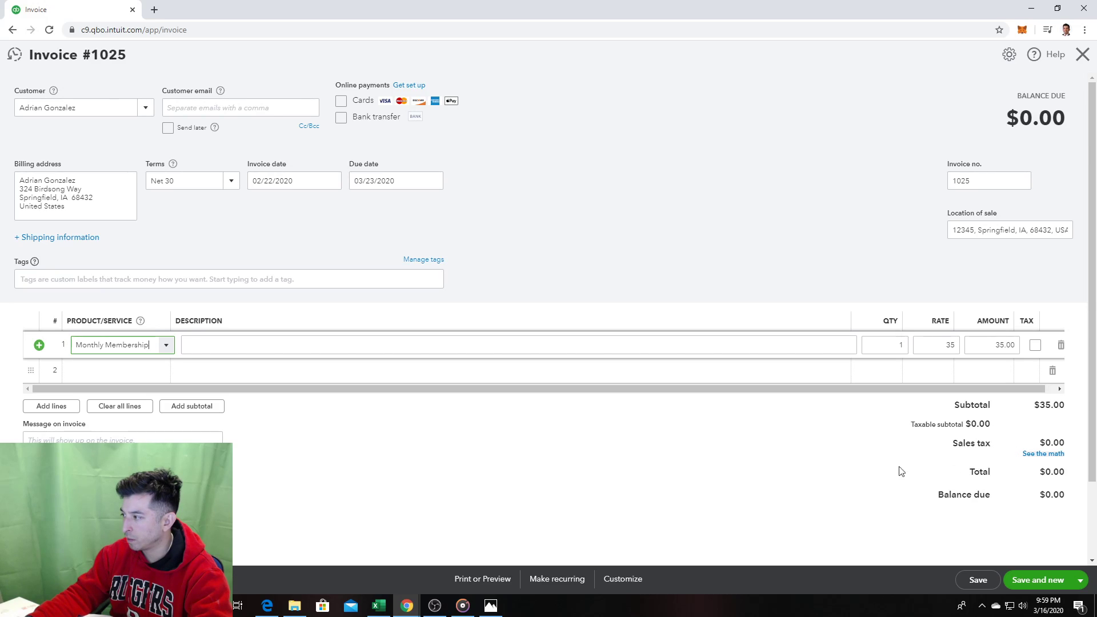
click(873, 472)
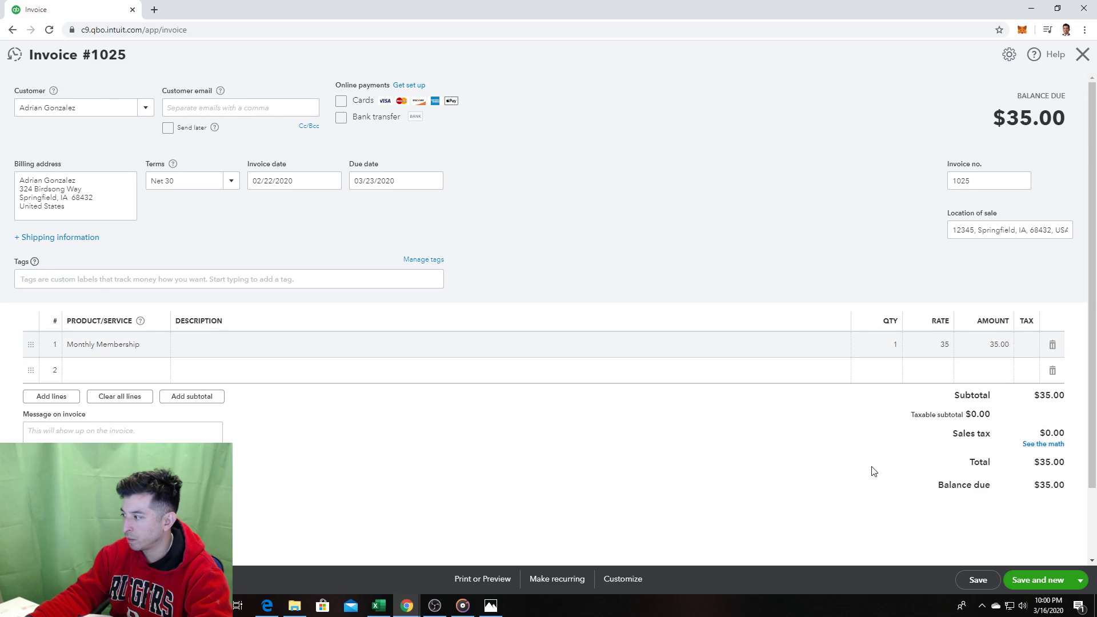
click(1037, 587)
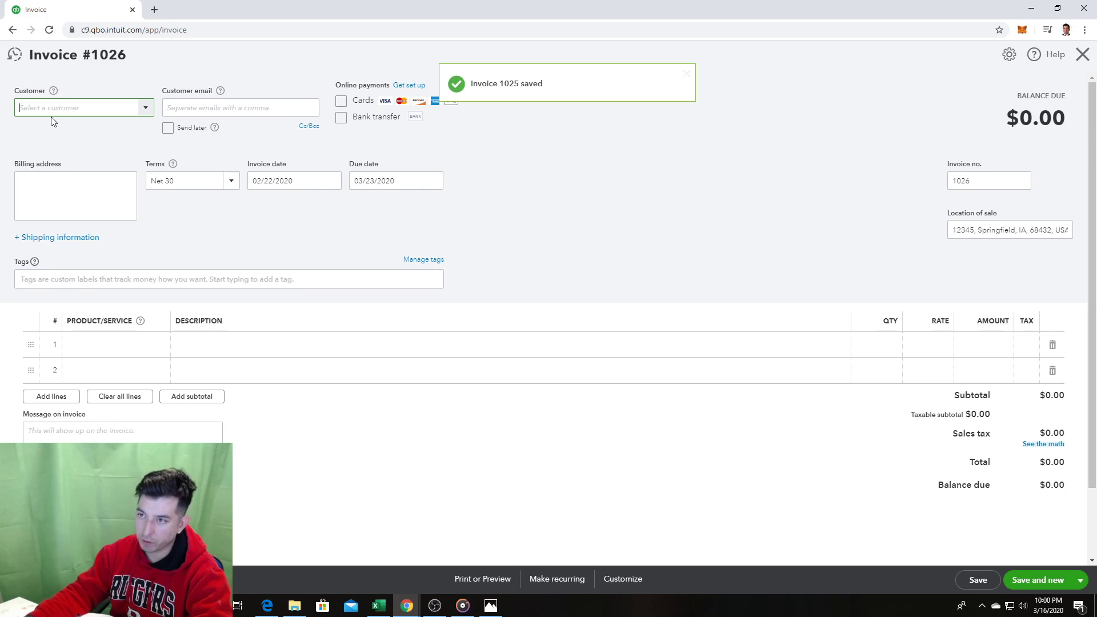
Step: Invoice the third listed member for a Monthly Membership, then save it and start a new invoice
text(Lucy Hopper)
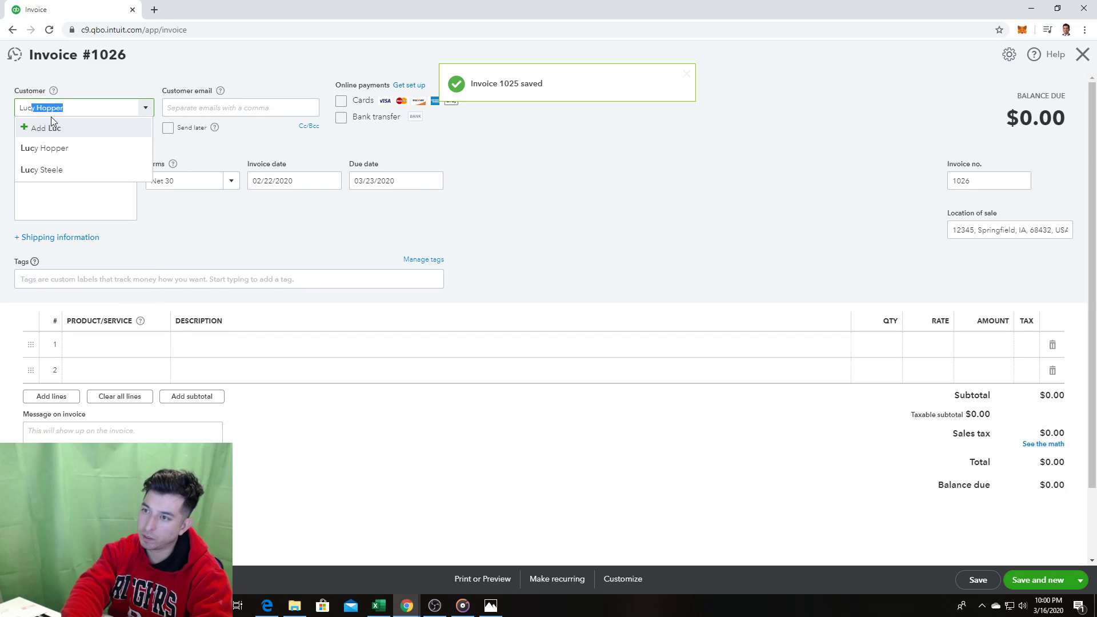
click(51, 170)
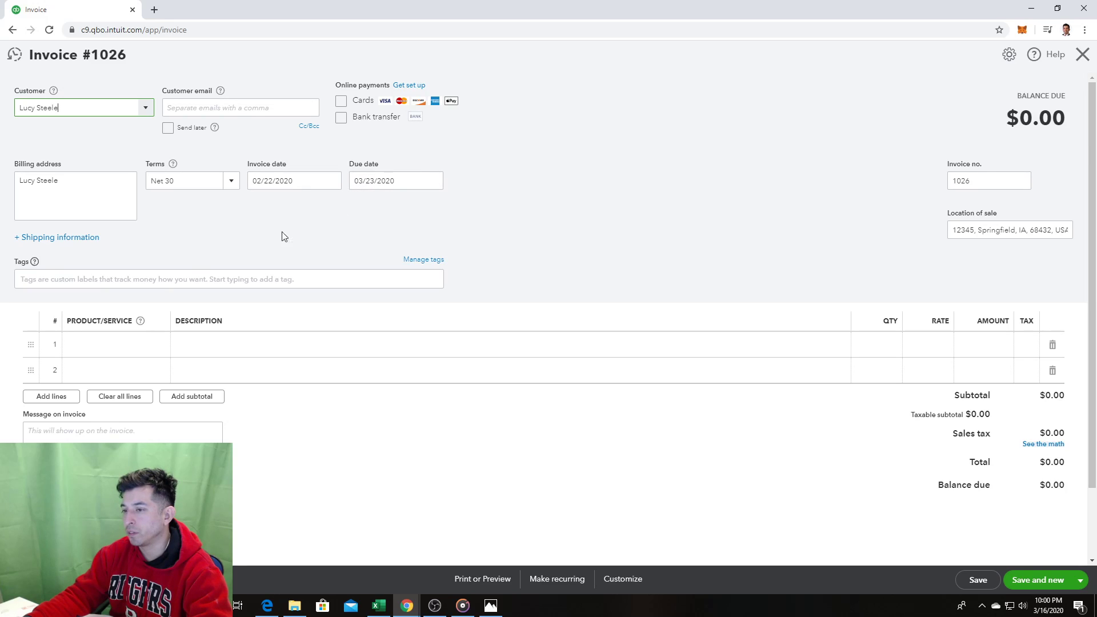
click(123, 344)
text(mon)
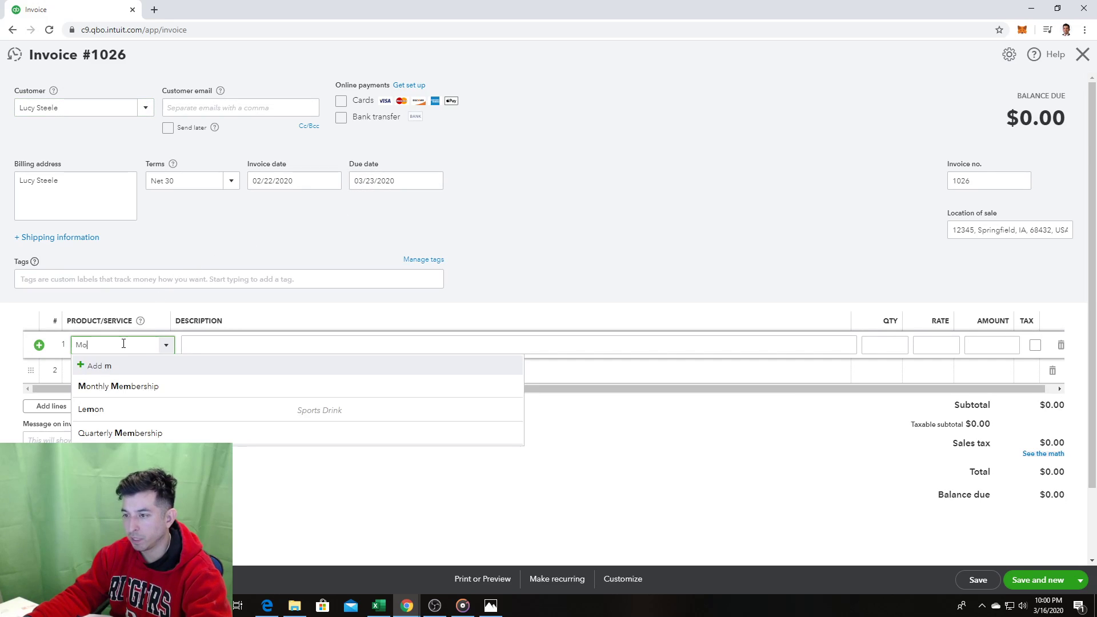
click(154, 384)
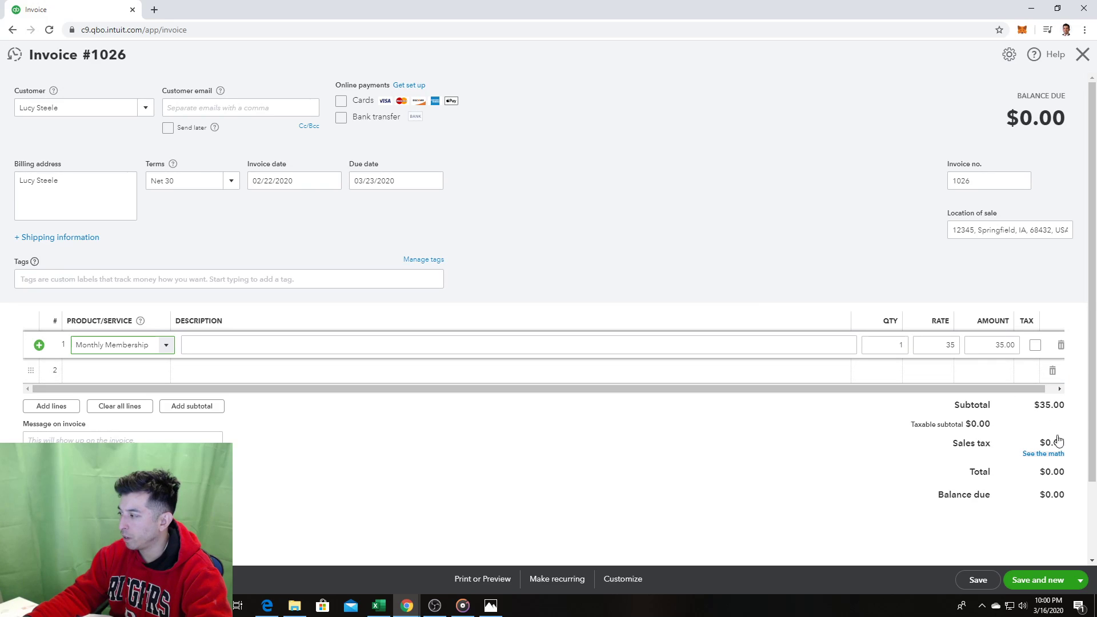
click(1037, 580)
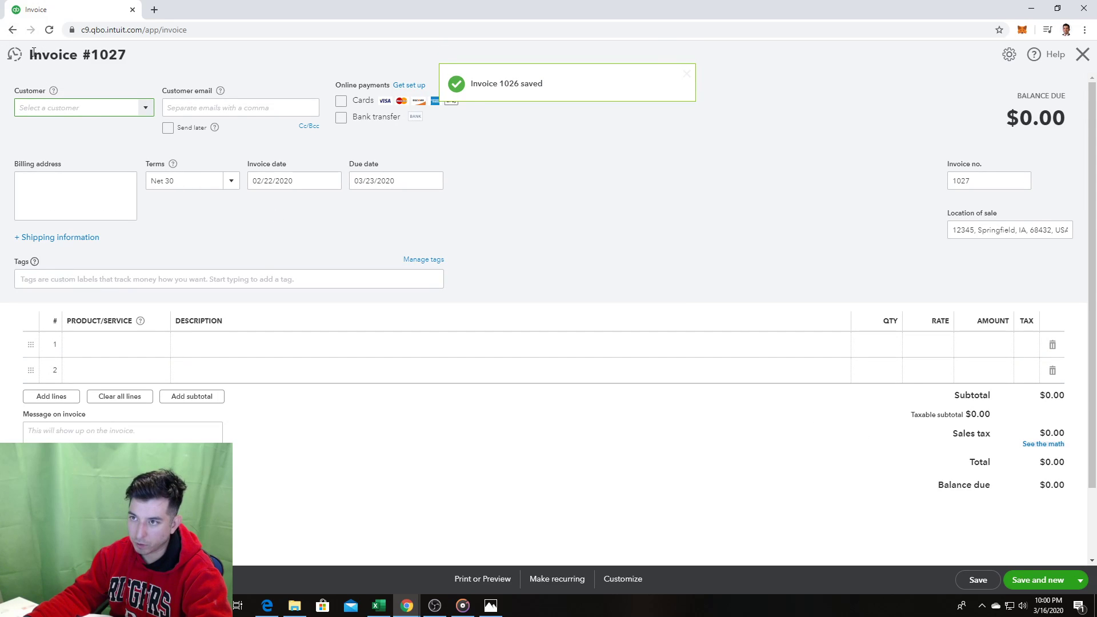
Step: Set the fourth listed member as the customer on the new invoice
click(16, 60)
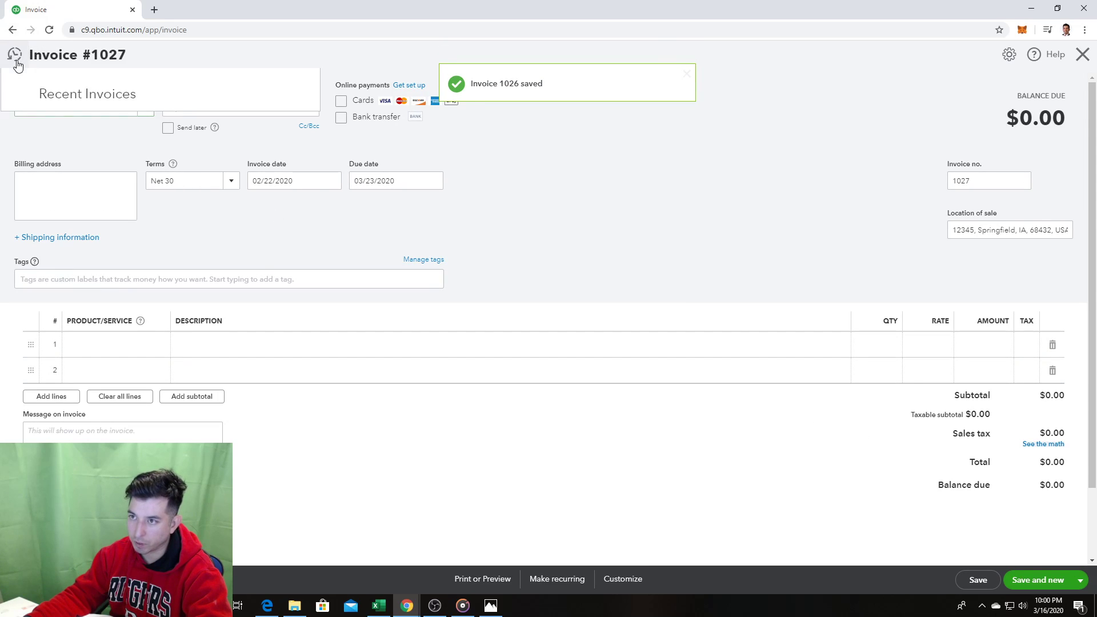
click(591, 170)
click(122, 109)
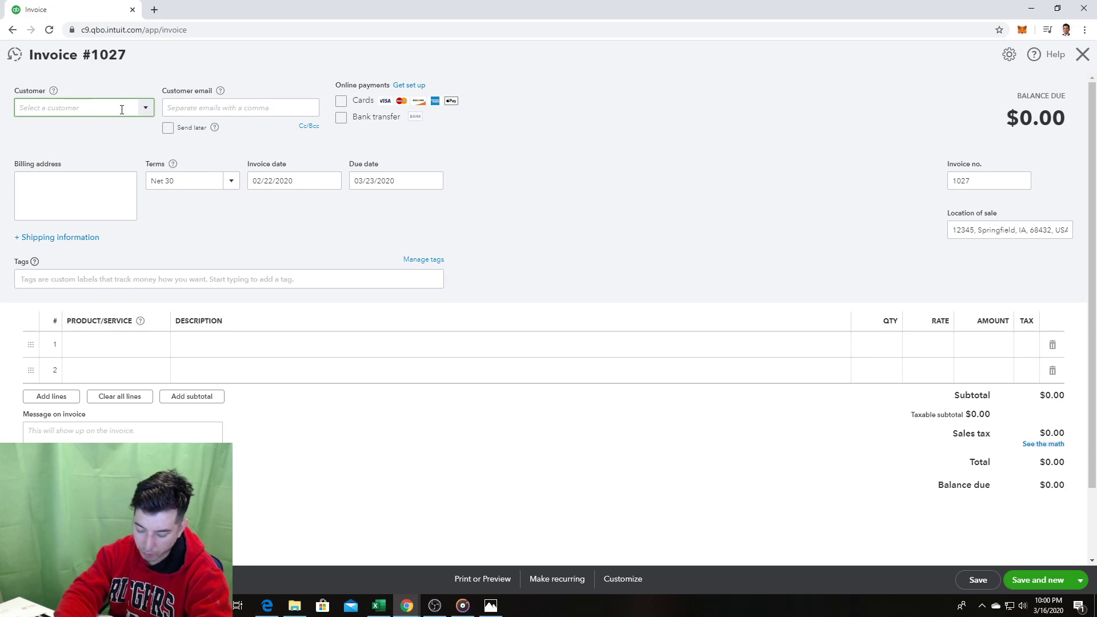
text(Jerry cl)
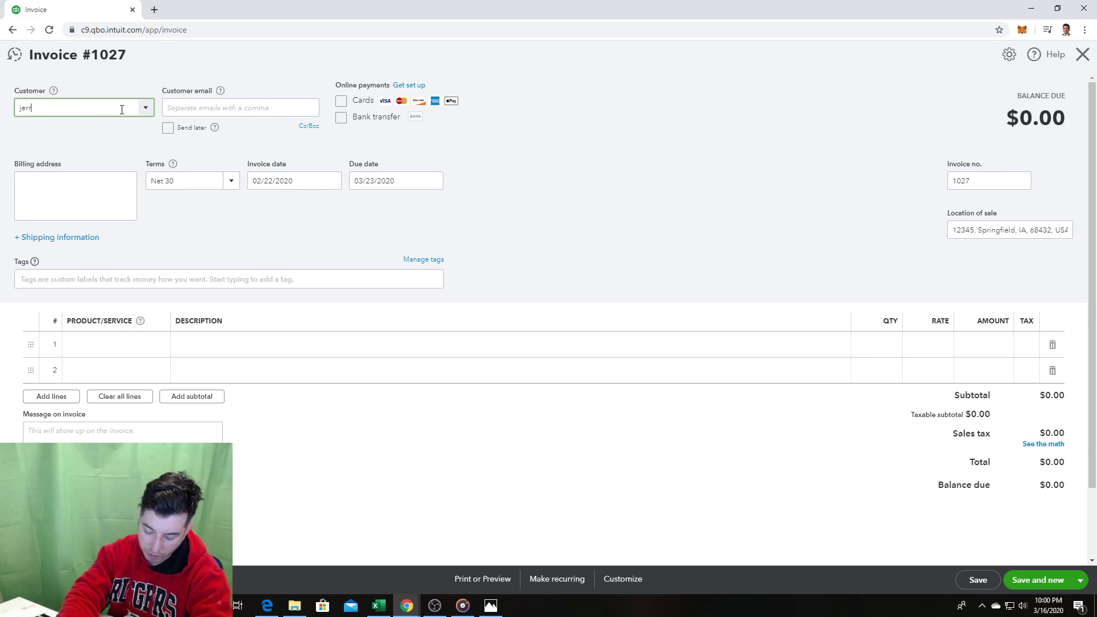
text(i)
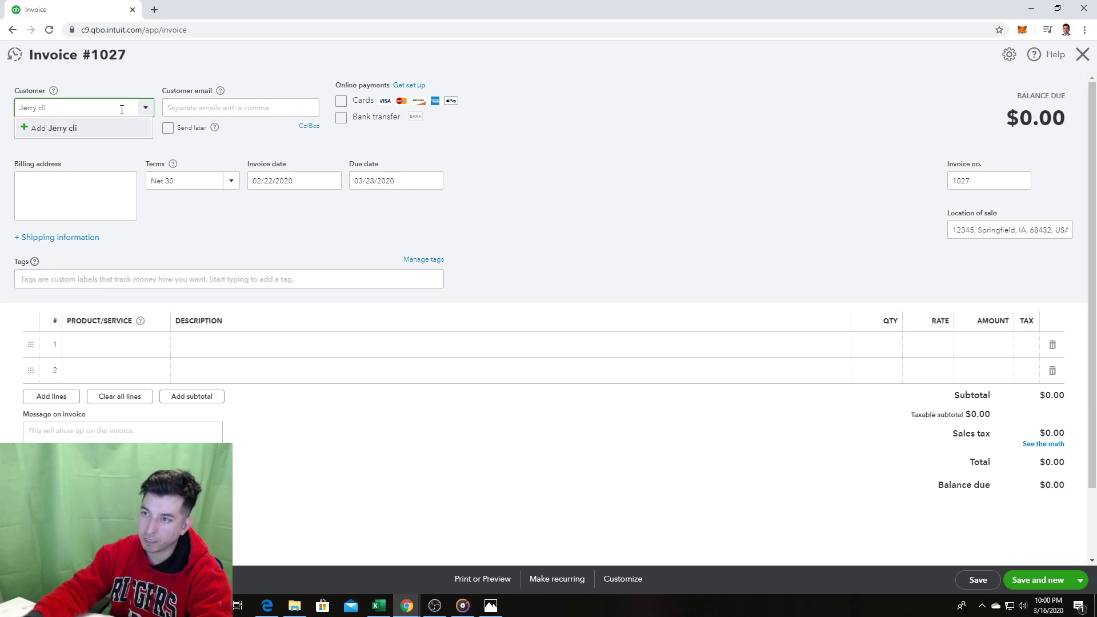
key(BackSpace)
key(BackSpace)
key(BackSpace)
key(BackSpace)
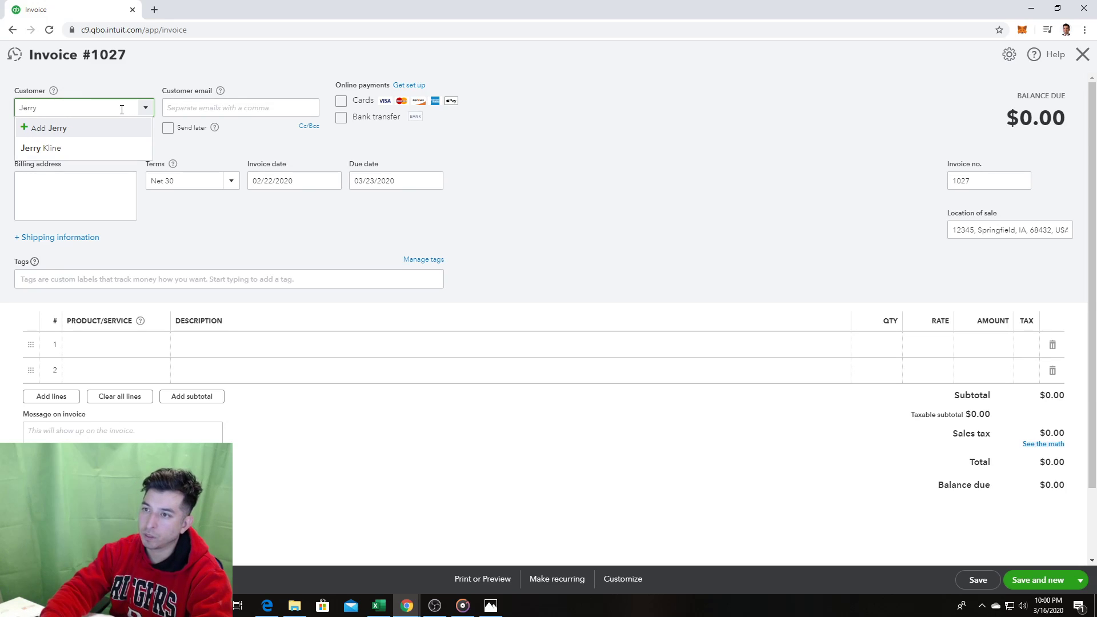
click(74, 151)
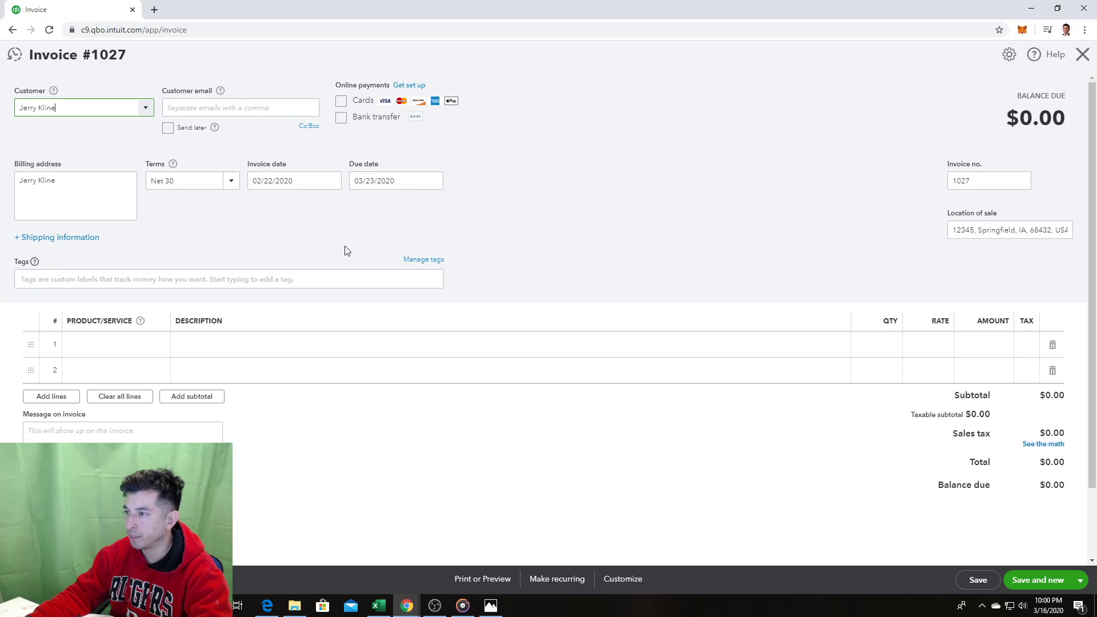
Step: Add a Monthly Membership line to the fourth member's invoice
click(128, 342)
text(Monthly Membership)
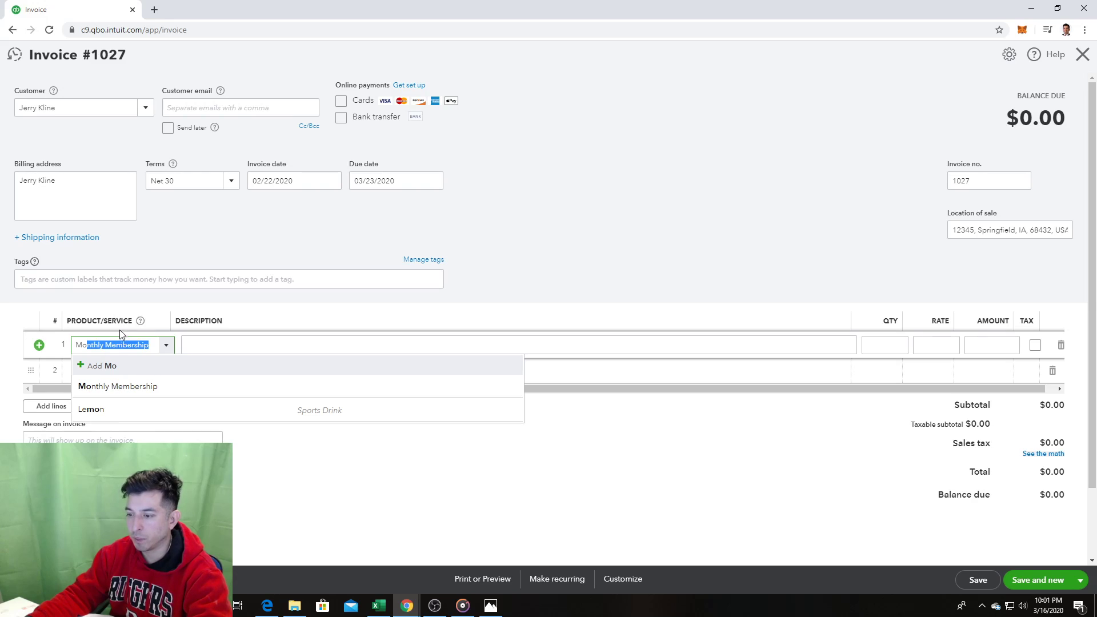
click(158, 386)
click(340, 344)
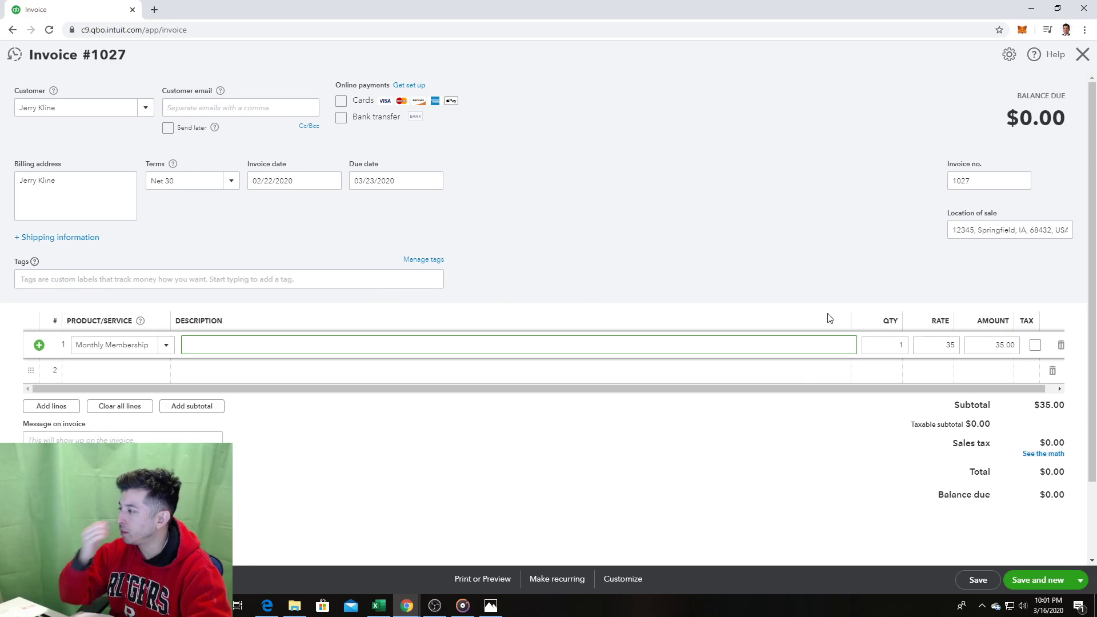
Step: Save the fourth member's invoice and set the fifth listed member as the customer on a new one
click(1039, 580)
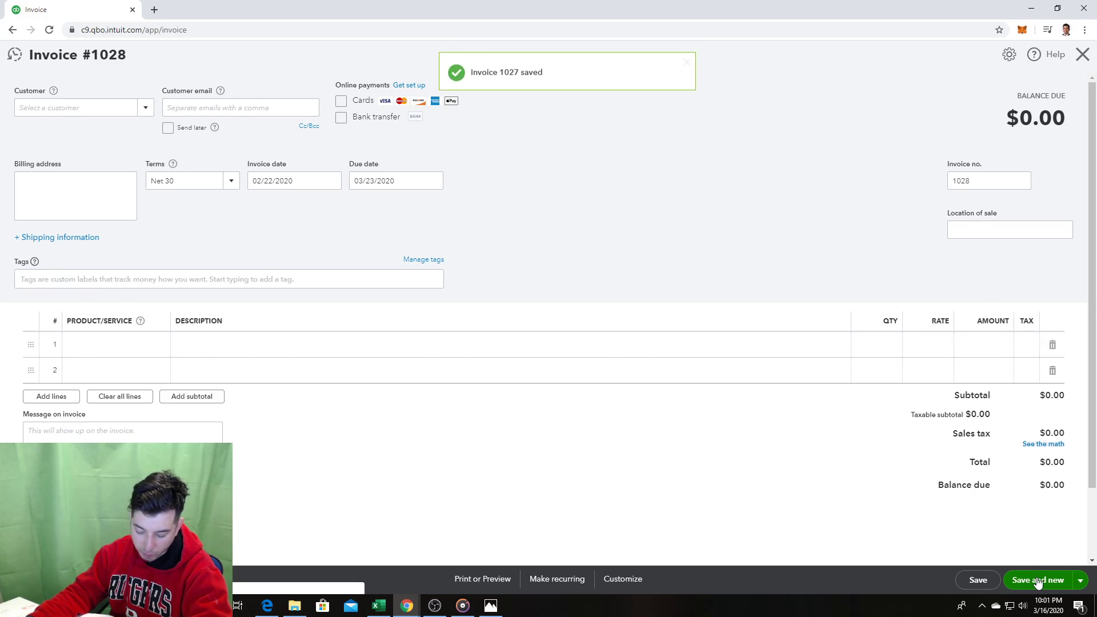
click(73, 108)
text(tim b)
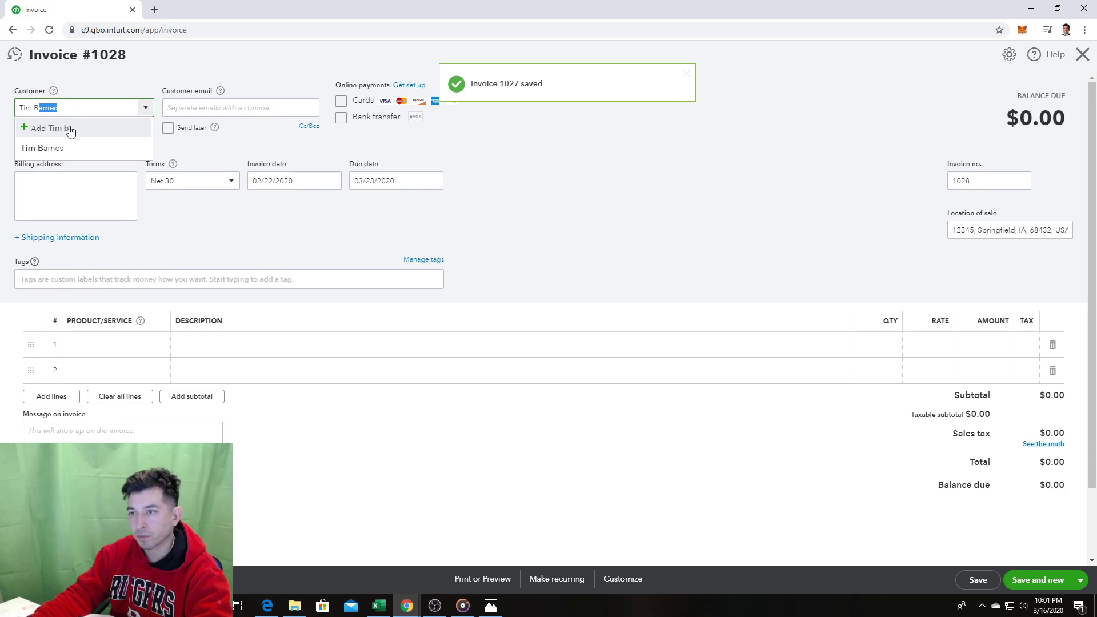
click(64, 147)
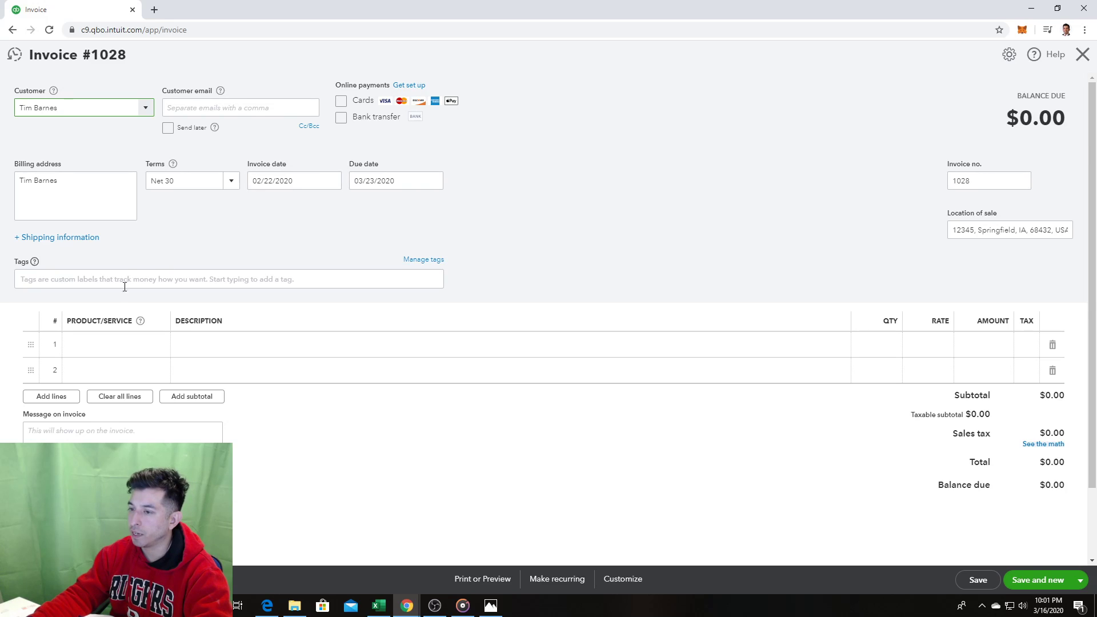
Step: Add a Monthly Membership line to the fifth member's invoice, then save it and start a new invoice
click(100, 343)
text(mon)
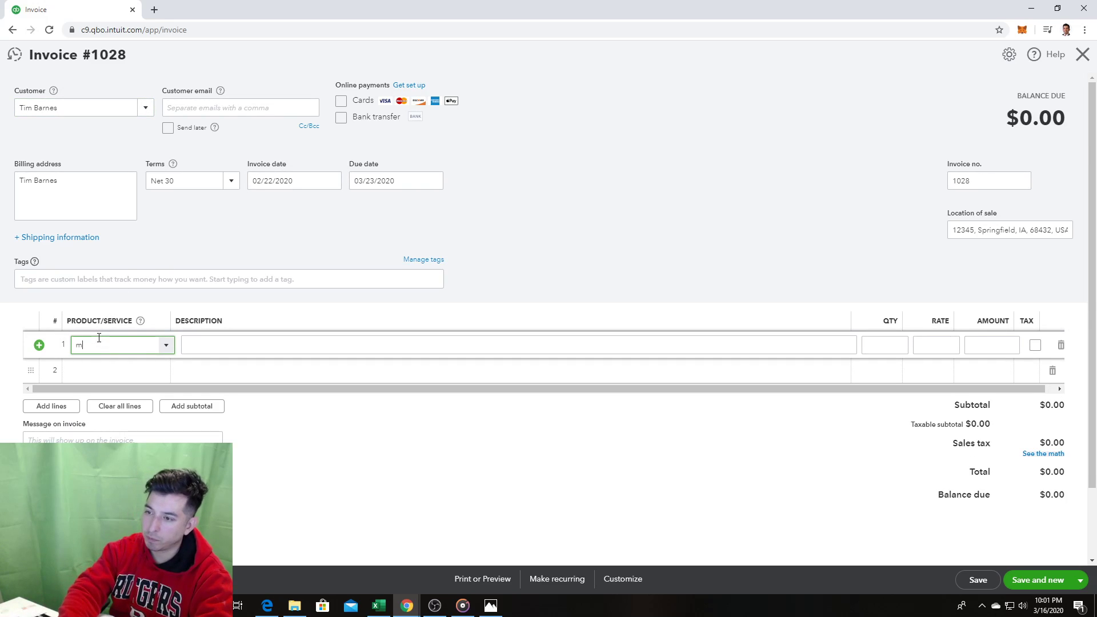
click(141, 388)
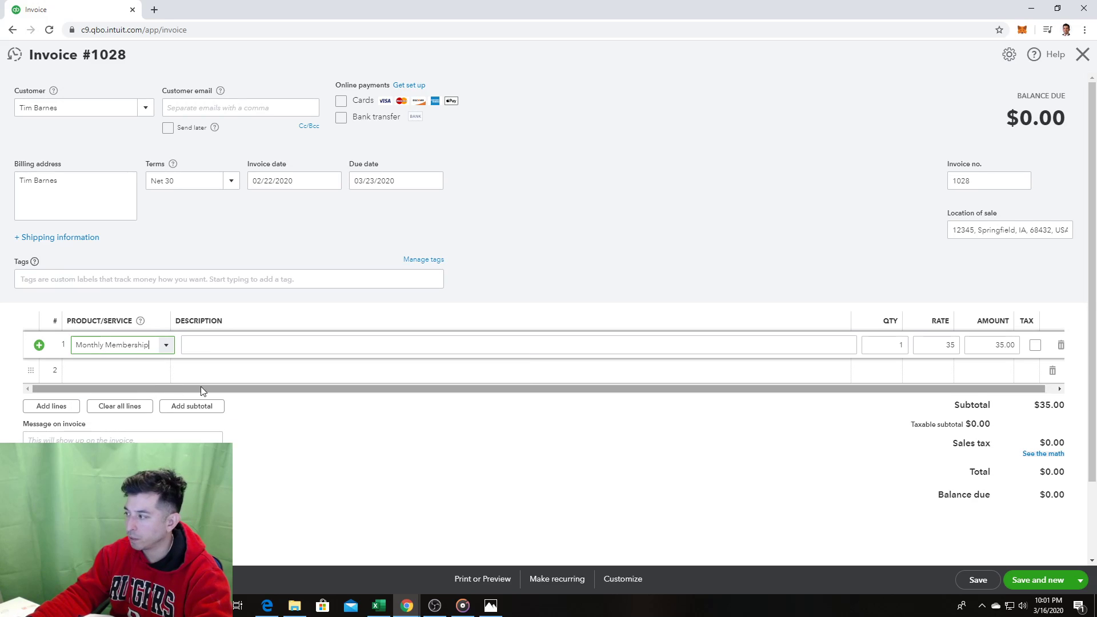
click(1064, 581)
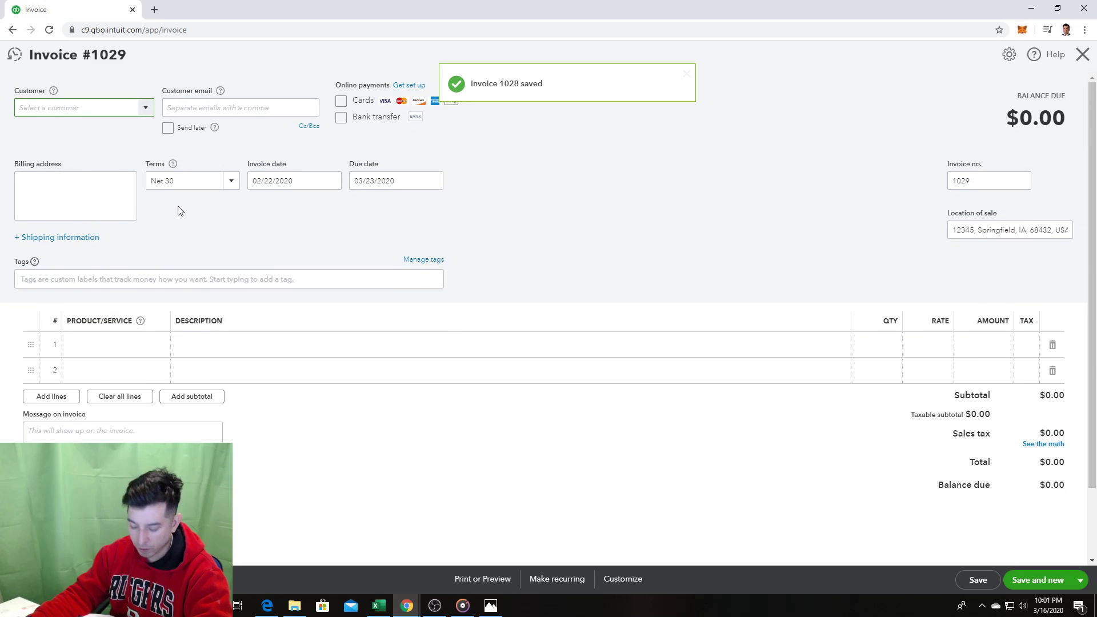
Step: Invoice the sixth listed member for a Monthly Membership, then save it and start a new invoice
click(14, 55)
click(594, 171)
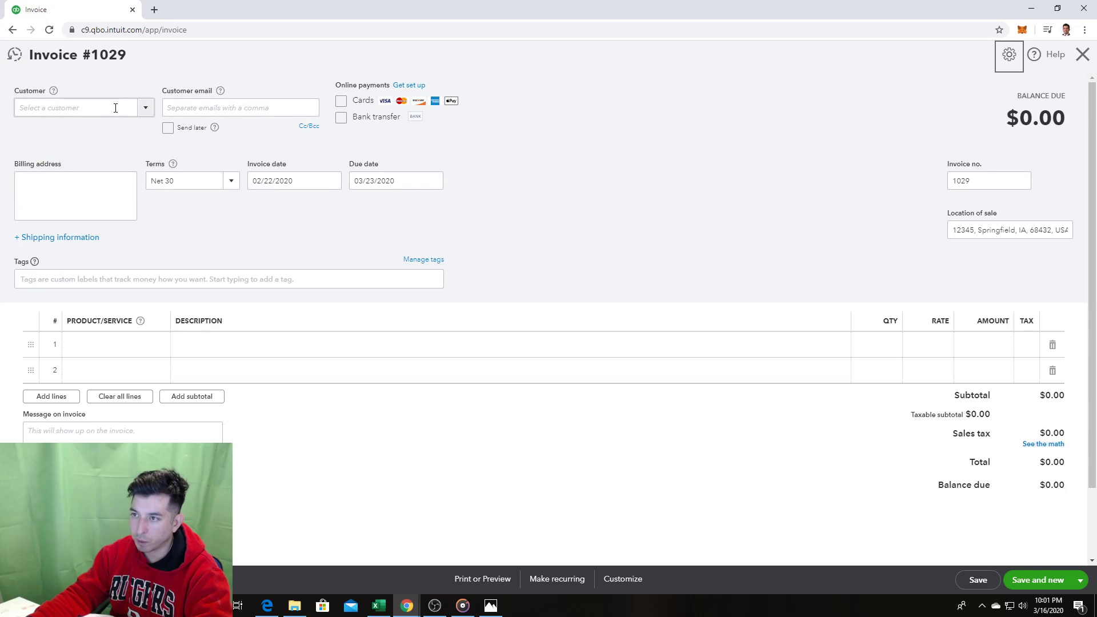
text(Robert m)
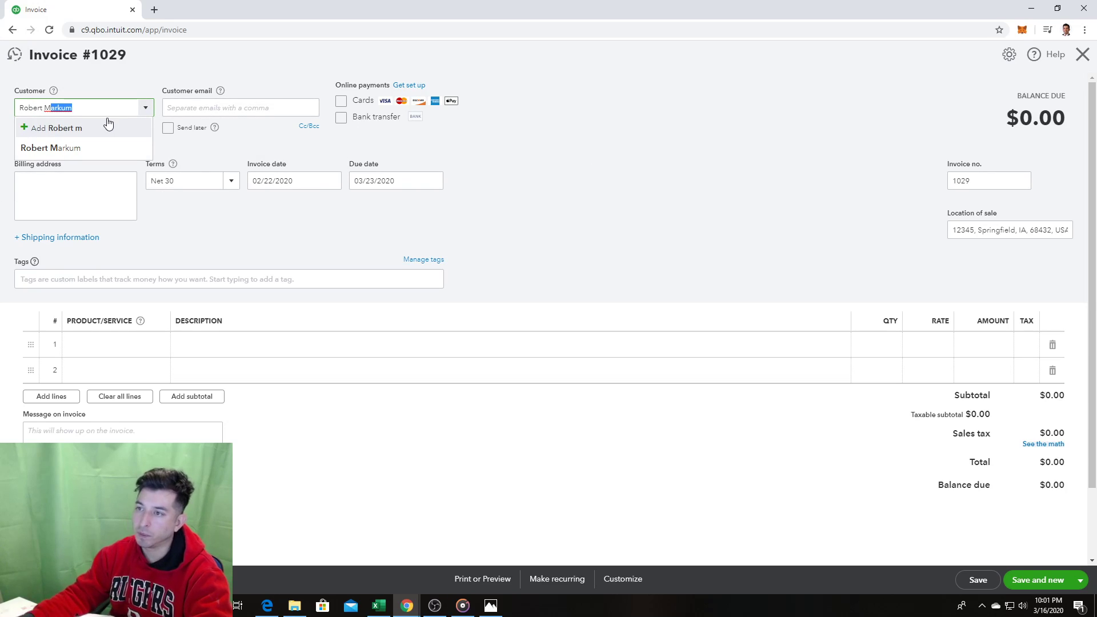
click(100, 147)
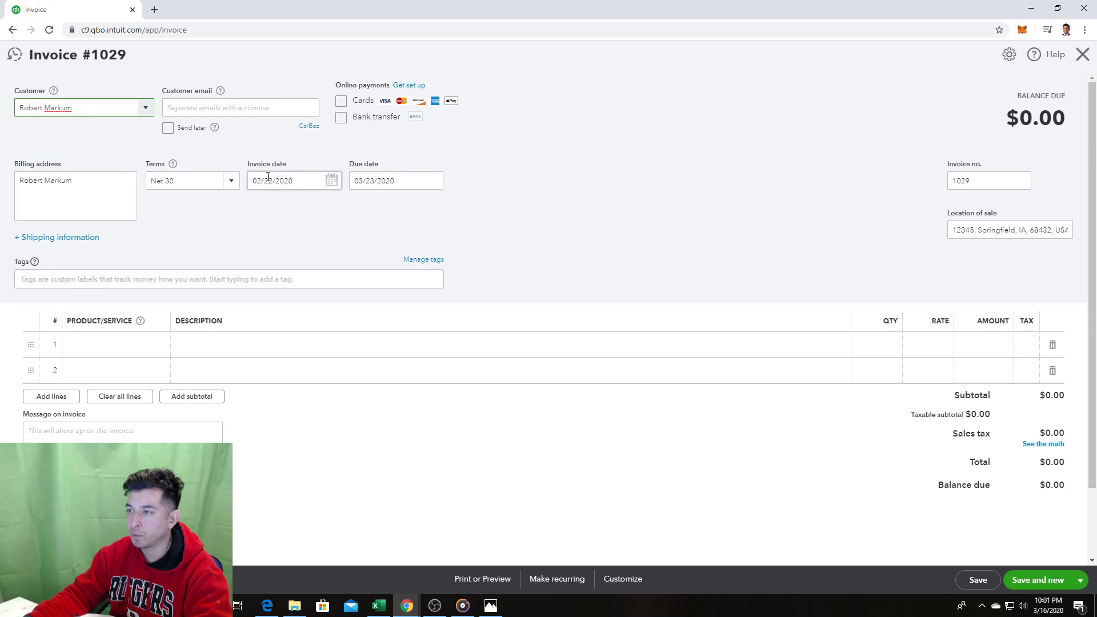
click(127, 338)
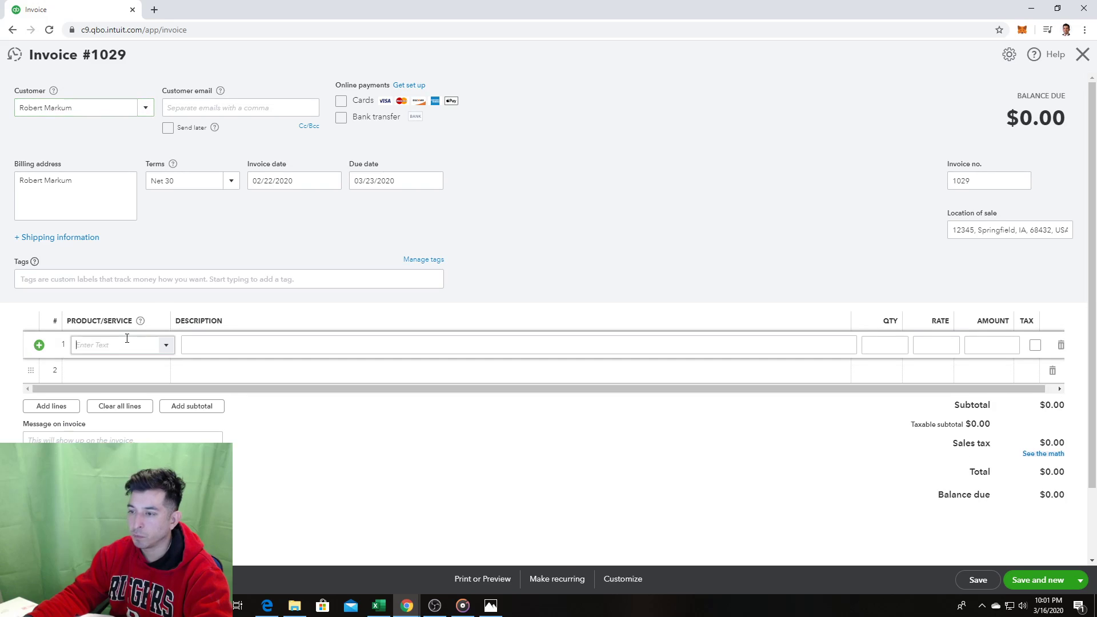
text(mon)
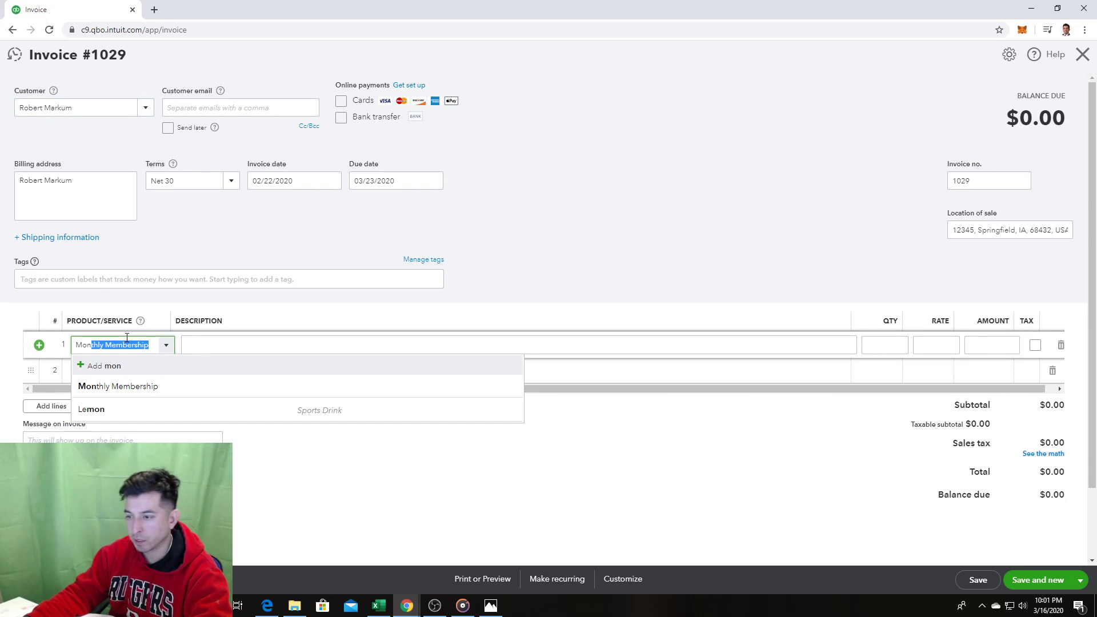
text(thly Membership)
click(91, 386)
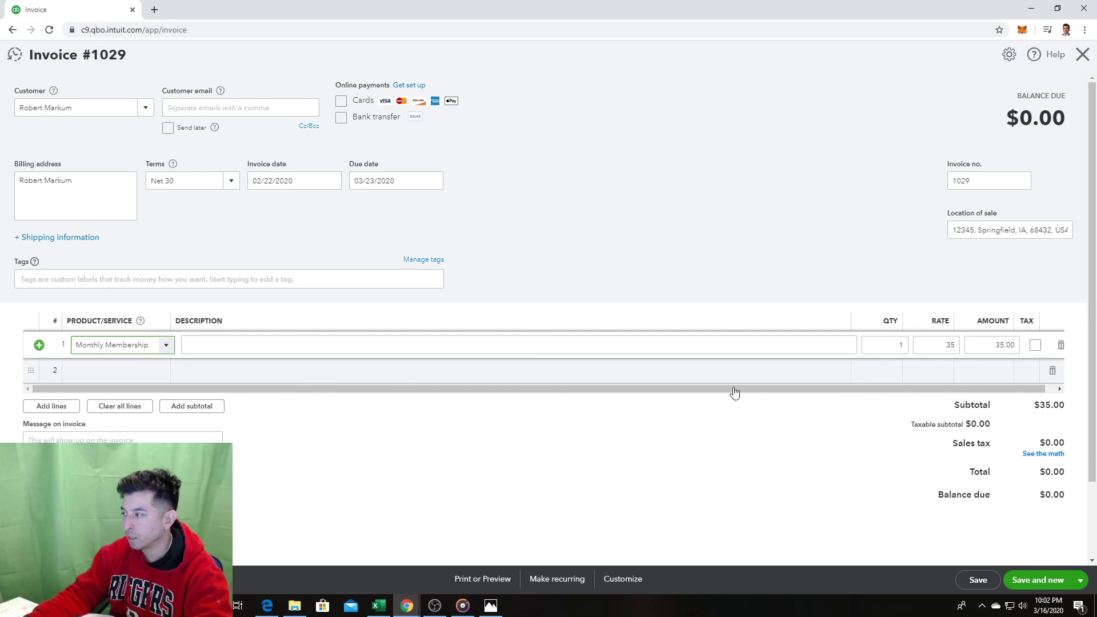
click(1037, 579)
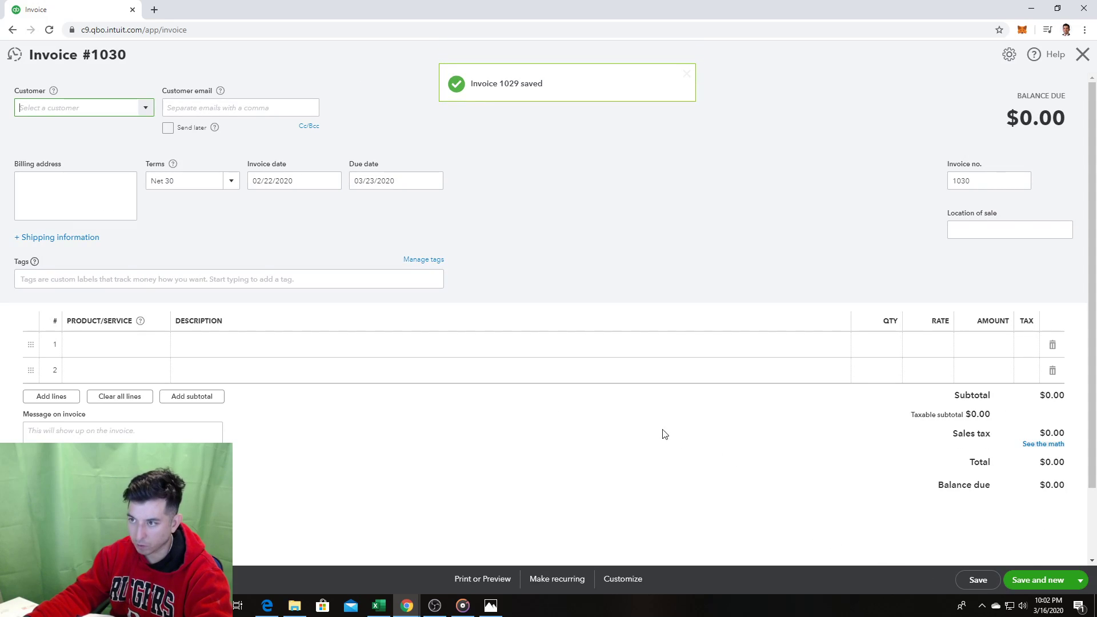
Step: Check the recent invoices, then set the seventh listed member as the customer on the new invoice
click(16, 62)
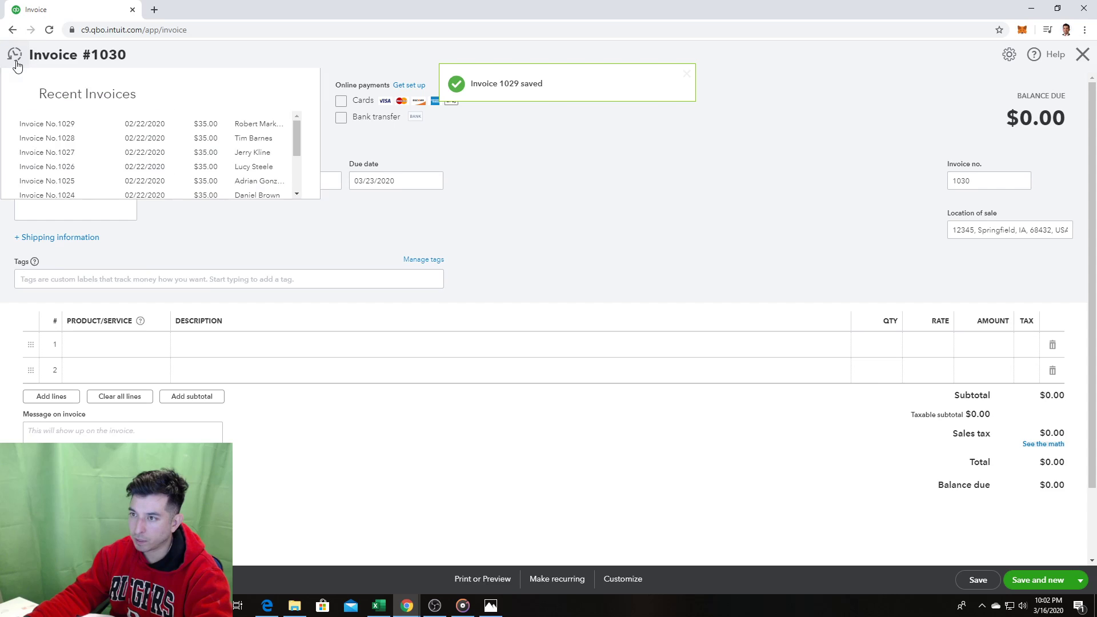
click(608, 217)
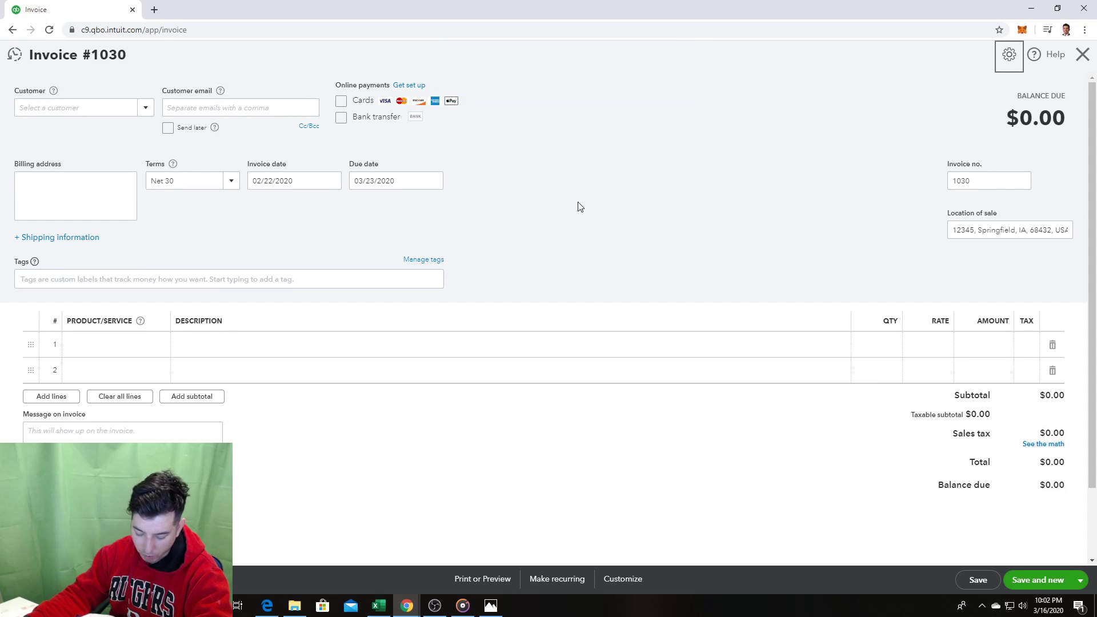
click(93, 106)
text(c)
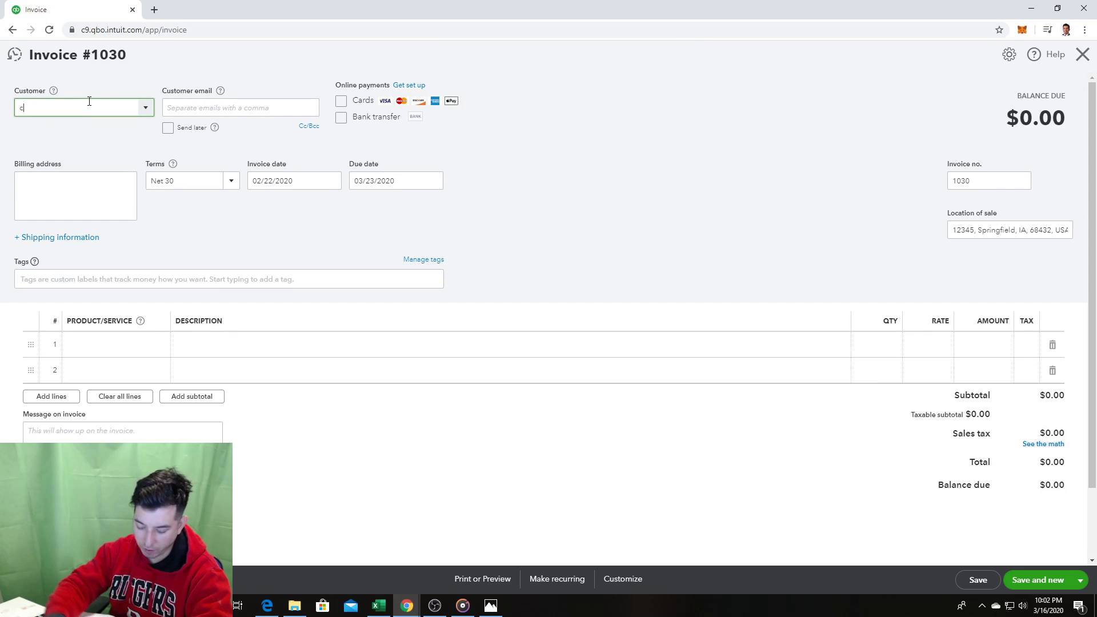
text(indy bla)
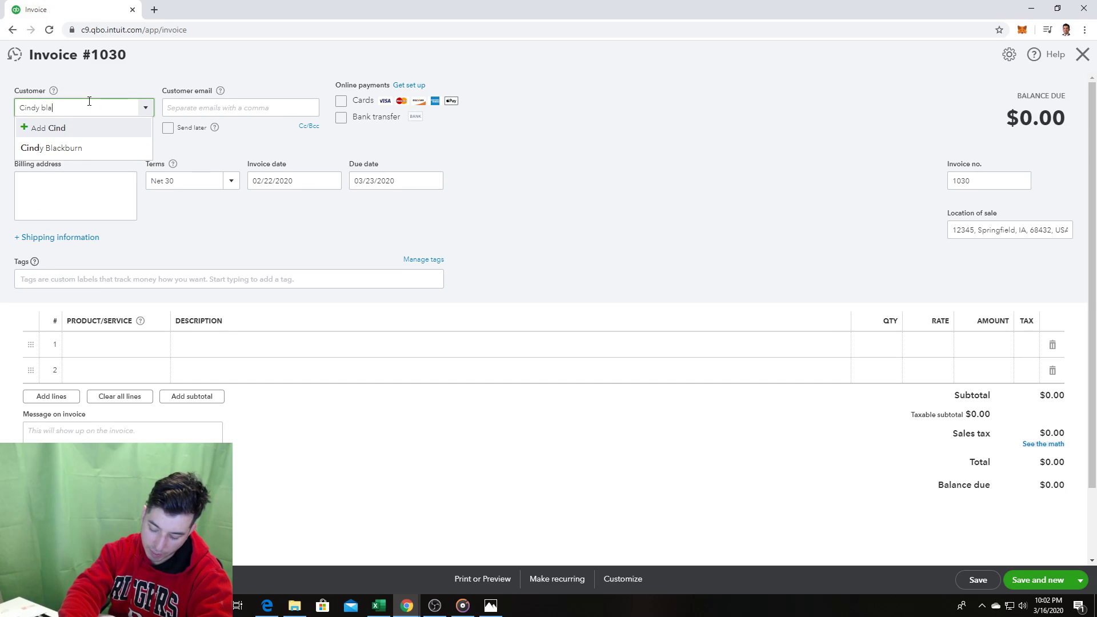
text(ckburn)
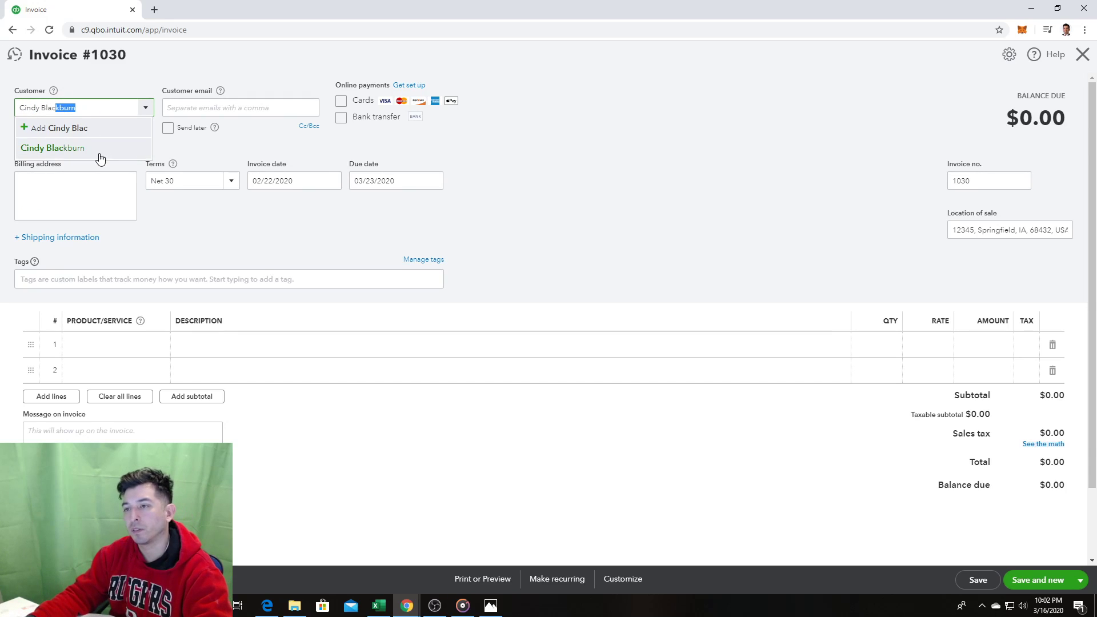
click(100, 158)
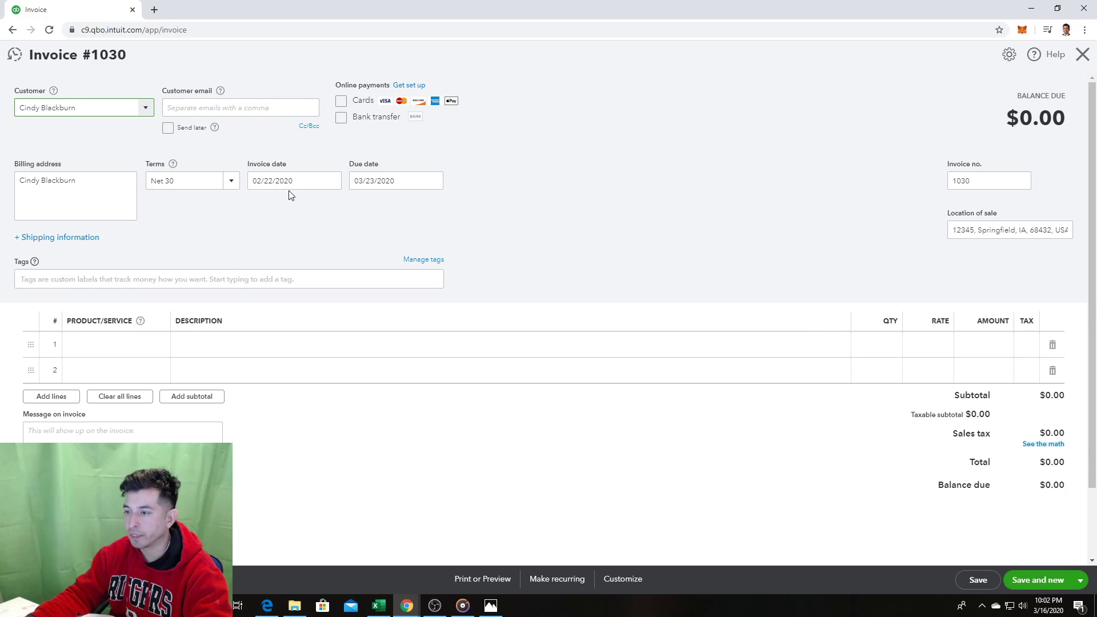
Step: Add a Monthly Membership line to the seventh member's invoice and save it
click(163, 343)
click(166, 346)
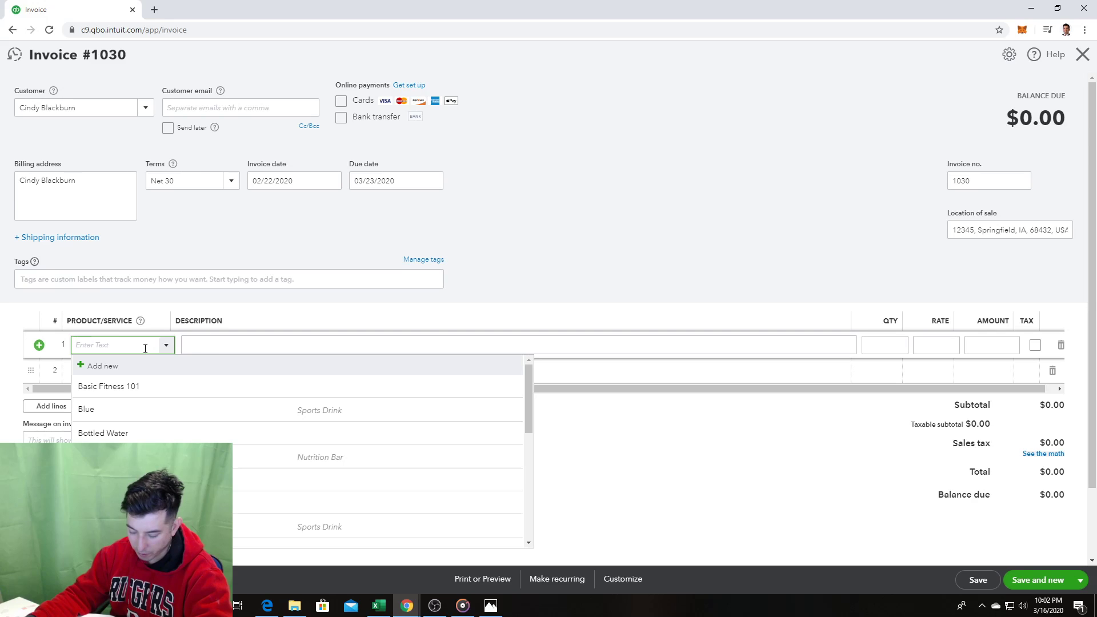
text(Mont)
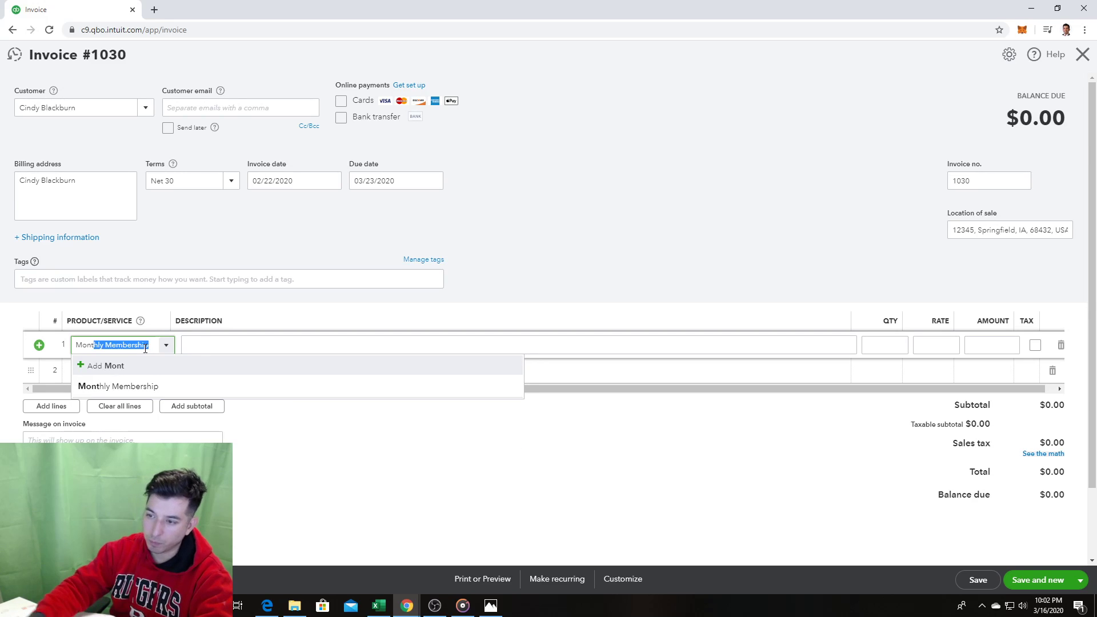
click(180, 392)
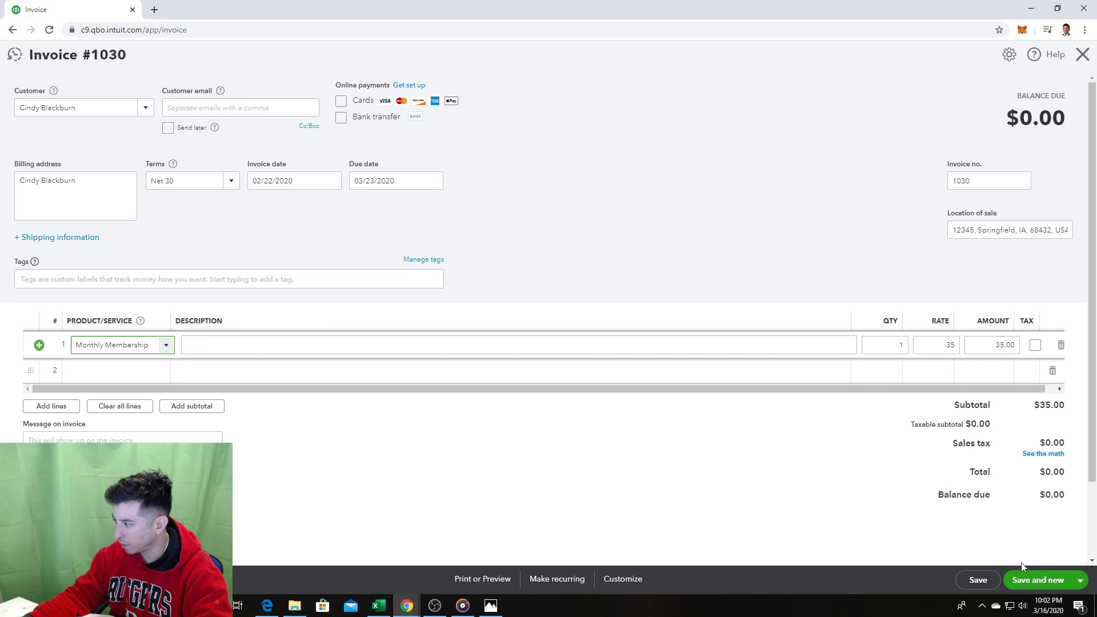
click(1038, 580)
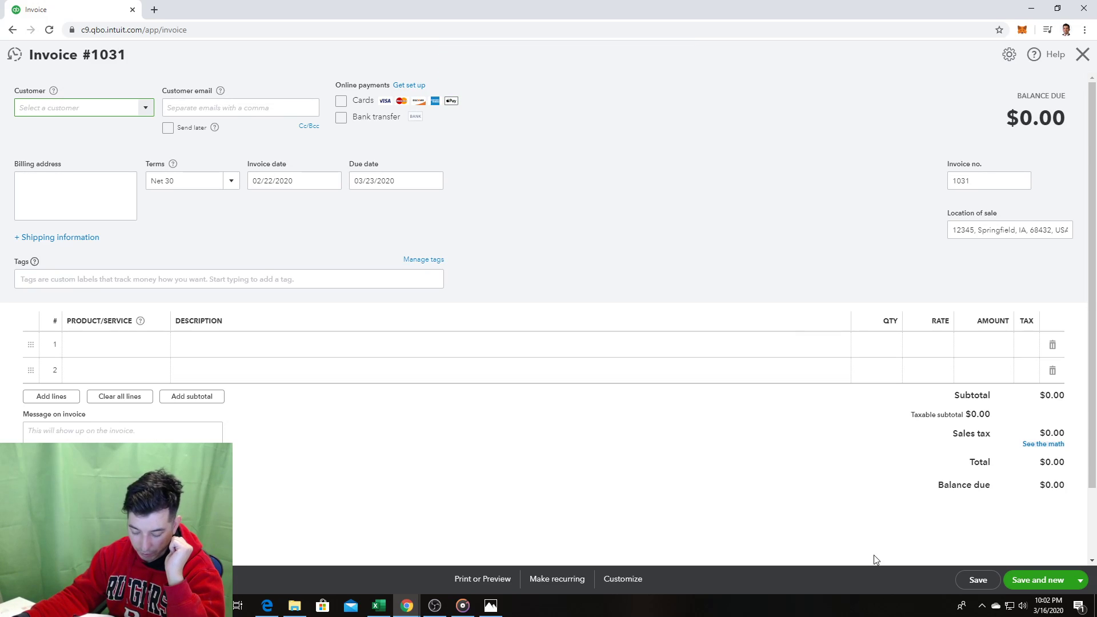
Step: Close the blank invoice form and examine the assets and liabilities on the balance sheet
click(1082, 55)
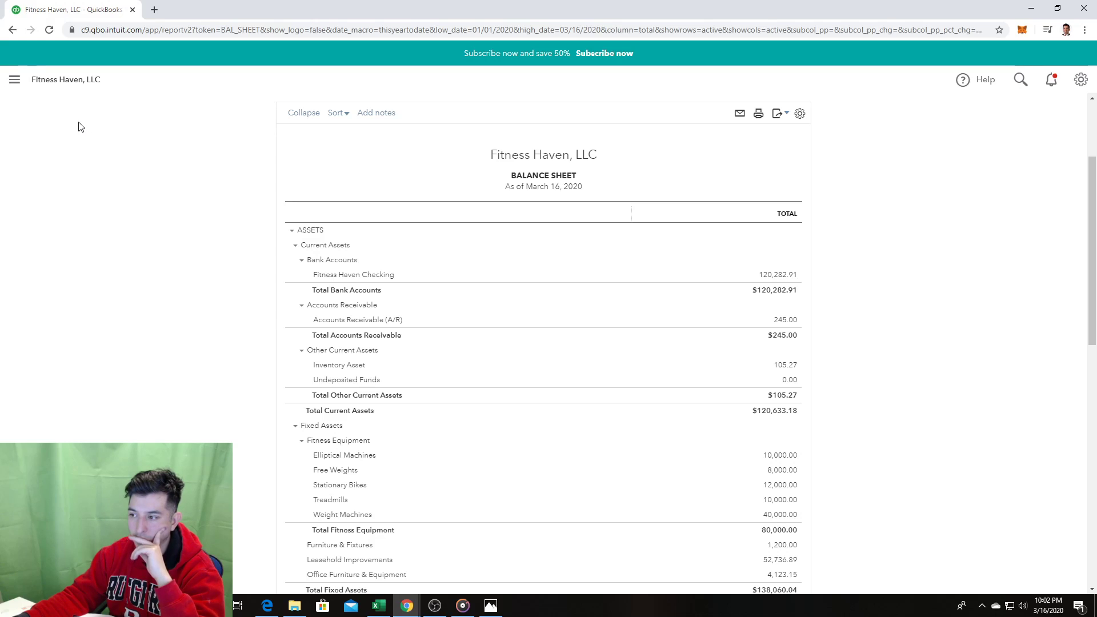
scroll(259, 254, down, 2)
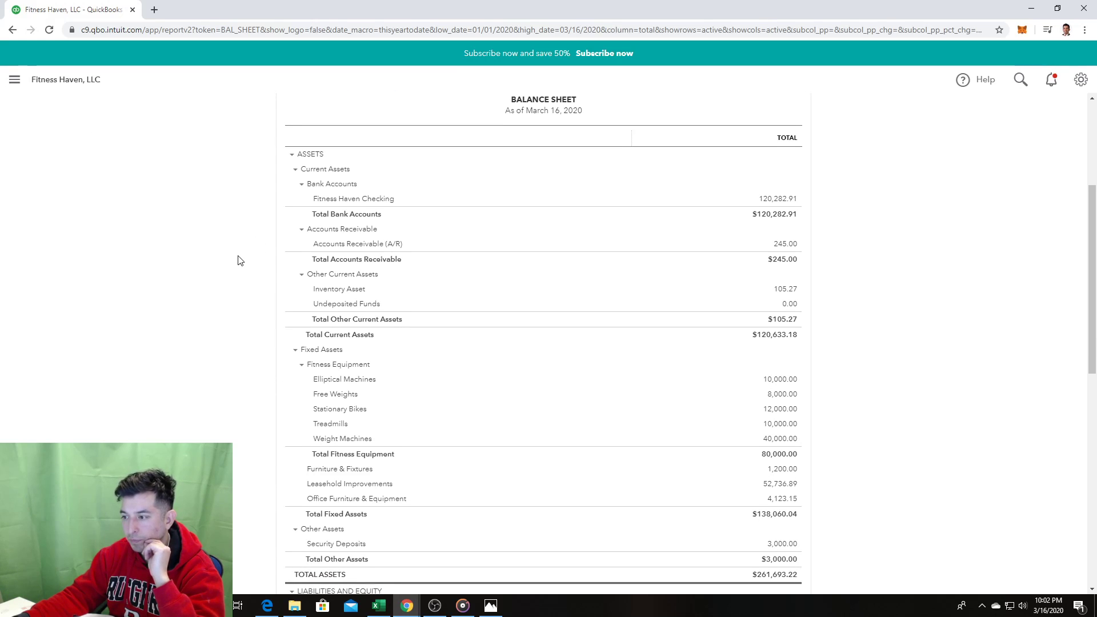
scroll(239, 261, down, 3)
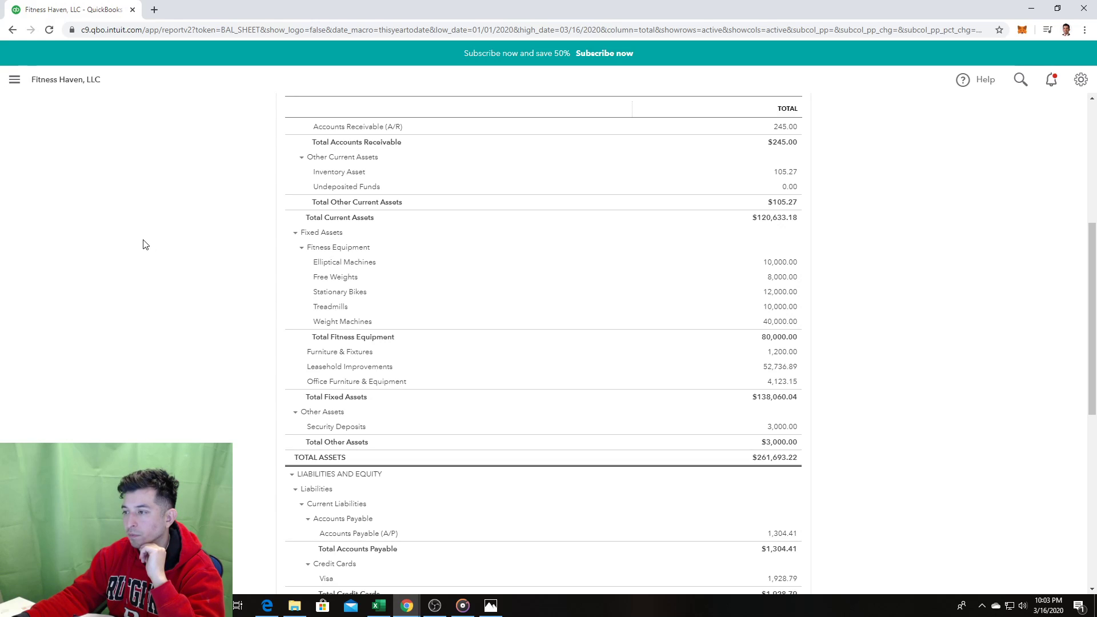
Step: Open the Invoice List report from the standard reports
click(27, 75)
click(51, 287)
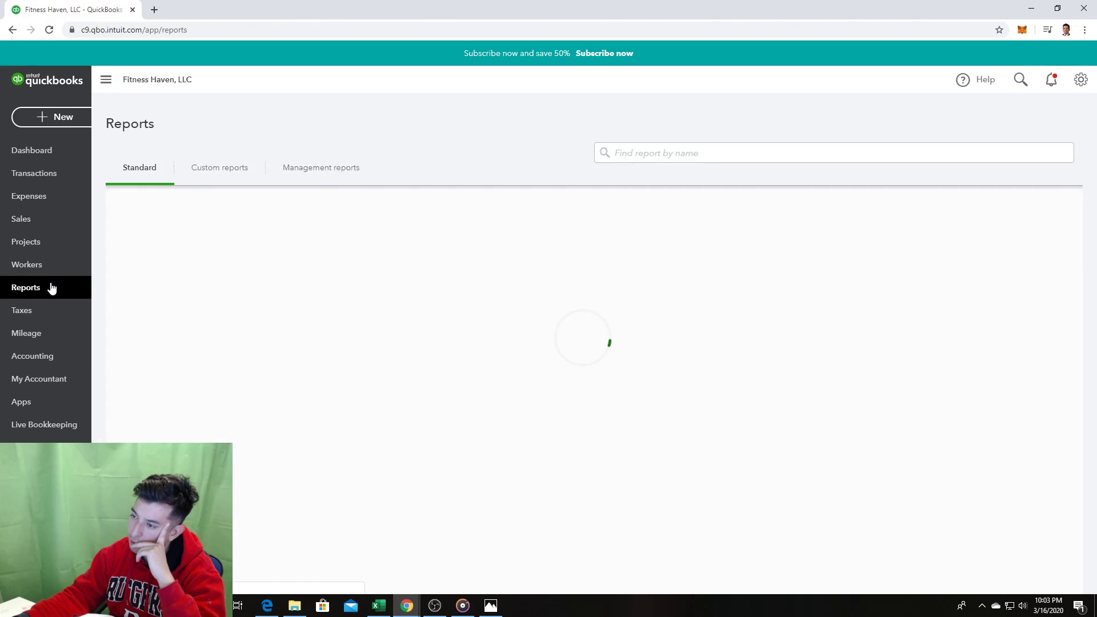
scroll(516, 326, down, 3)
scroll(511, 333, down, 6)
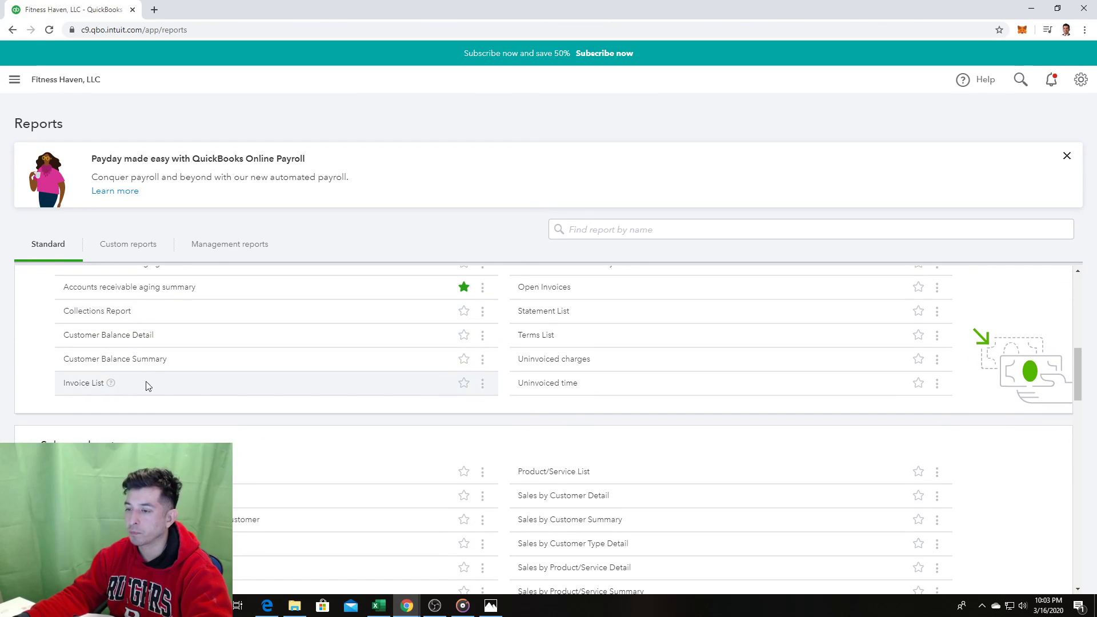
click(87, 382)
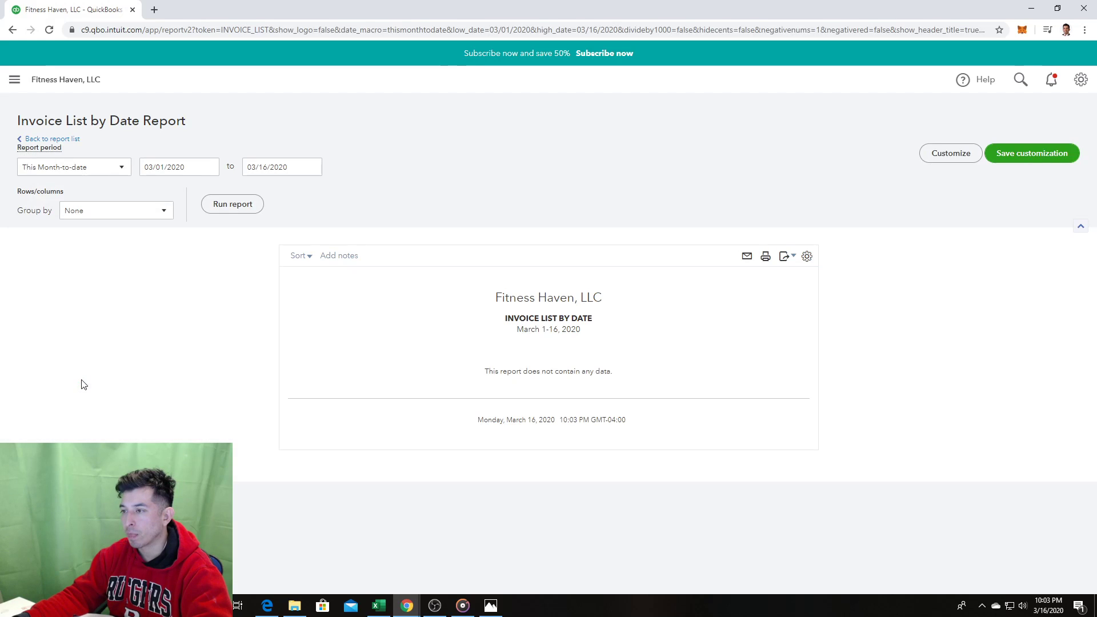
Step: Set the Invoice List report's start date to 02/01/2020 and run the report
click(189, 166)
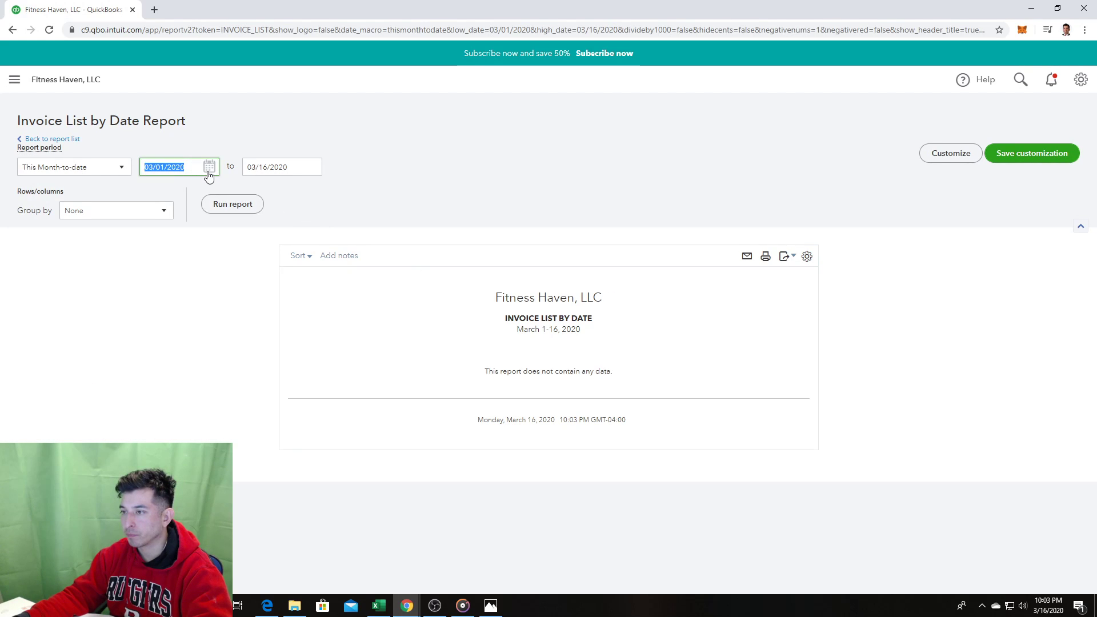
click(209, 167)
click(152, 196)
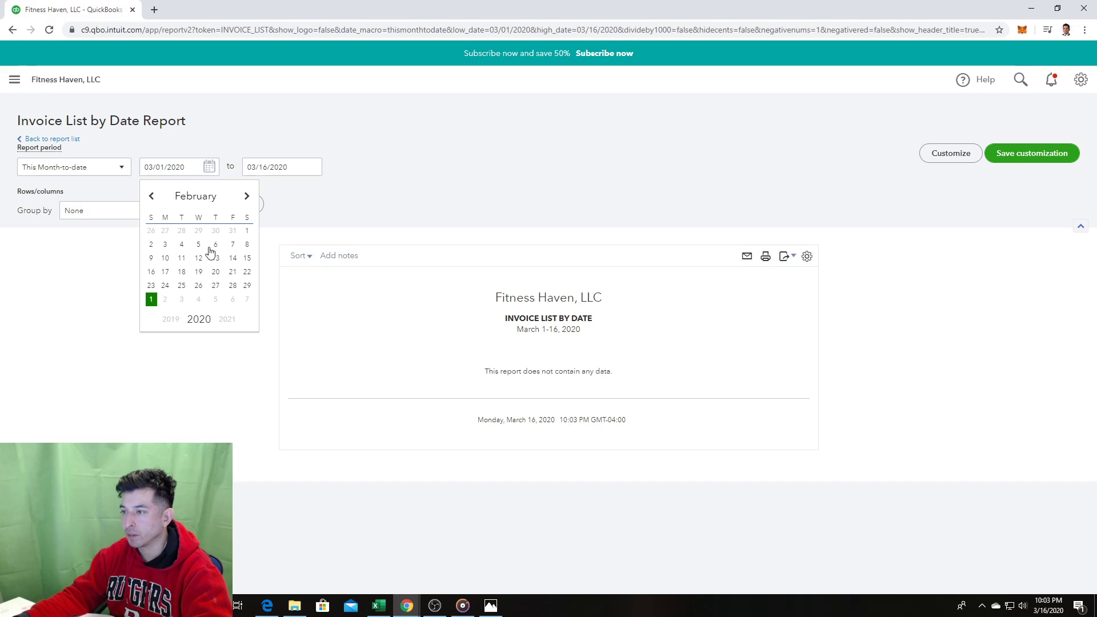
click(248, 232)
click(252, 209)
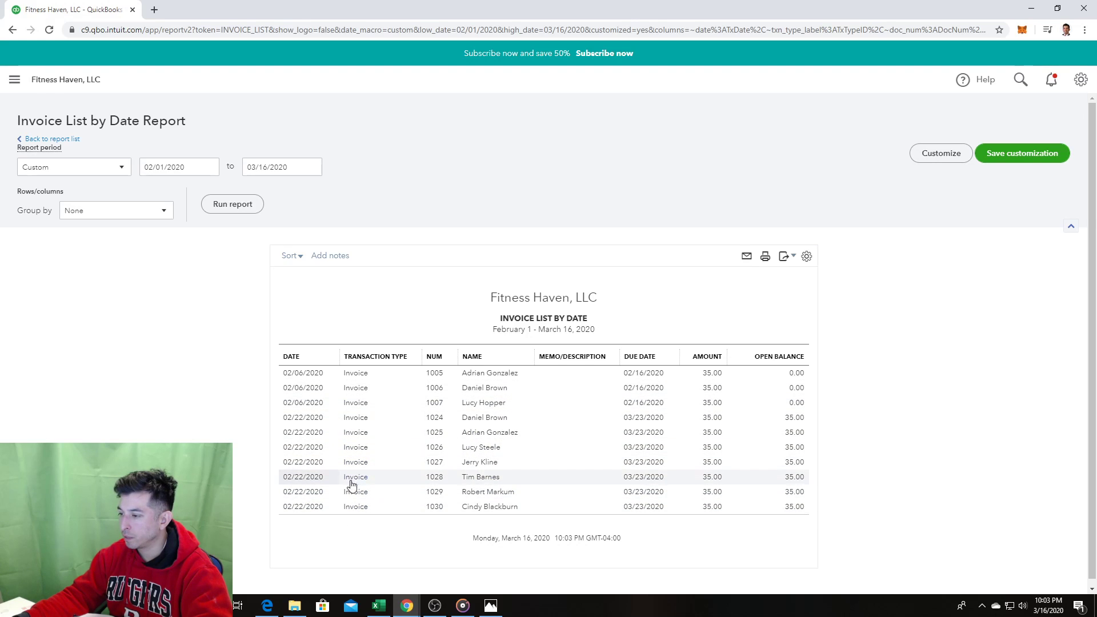
Step: Open the Profit and Loss report and drill into the transactions behind the Gym Revenues total
click(21, 140)
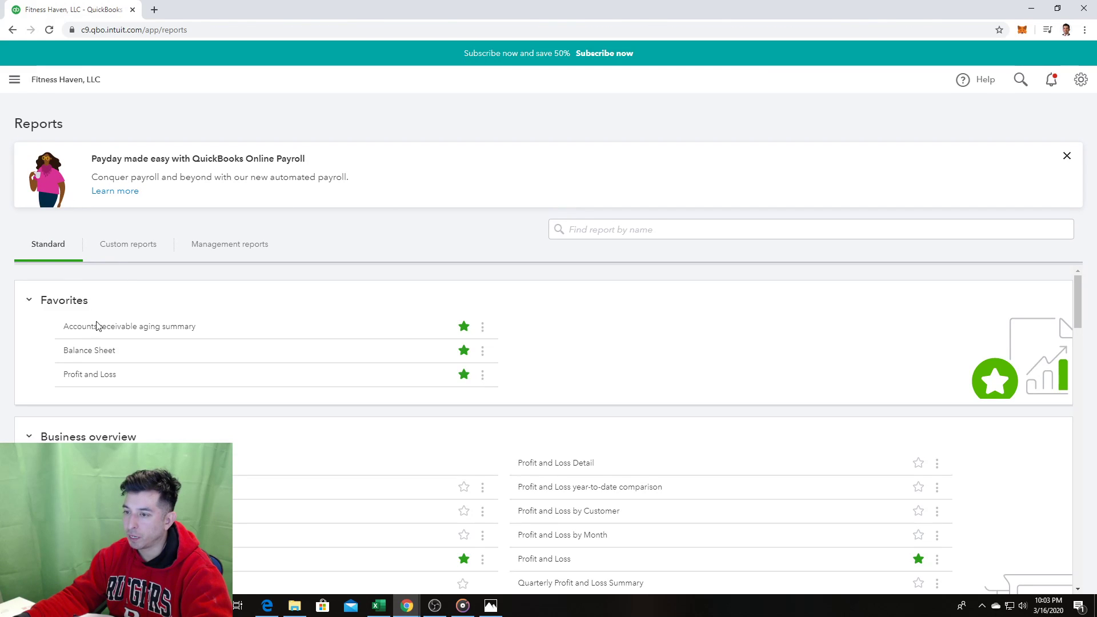
click(107, 379)
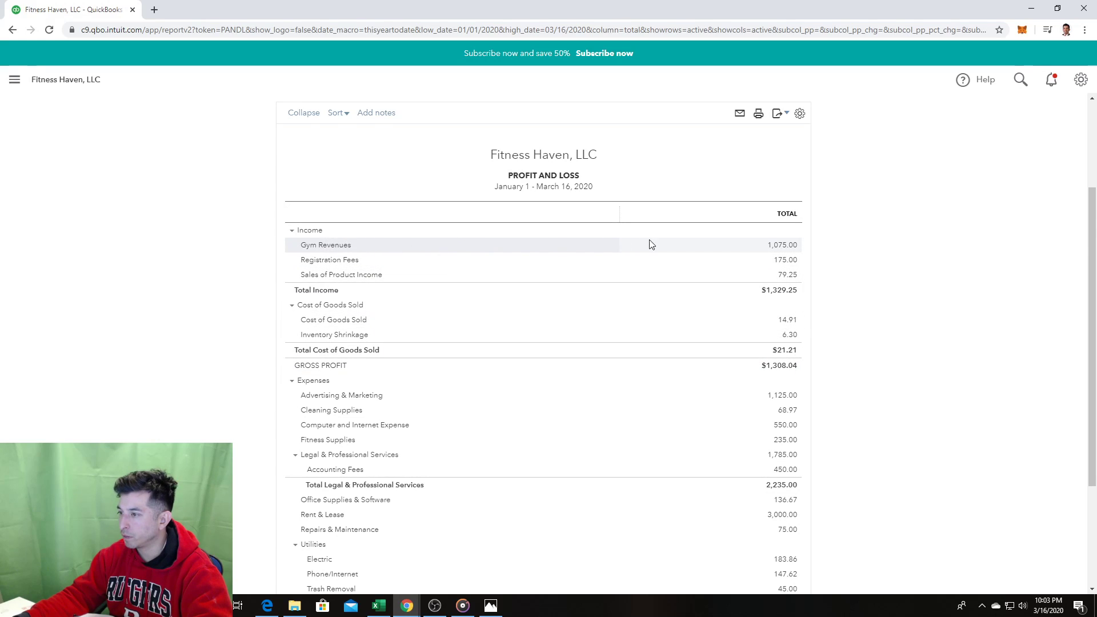
click(771, 244)
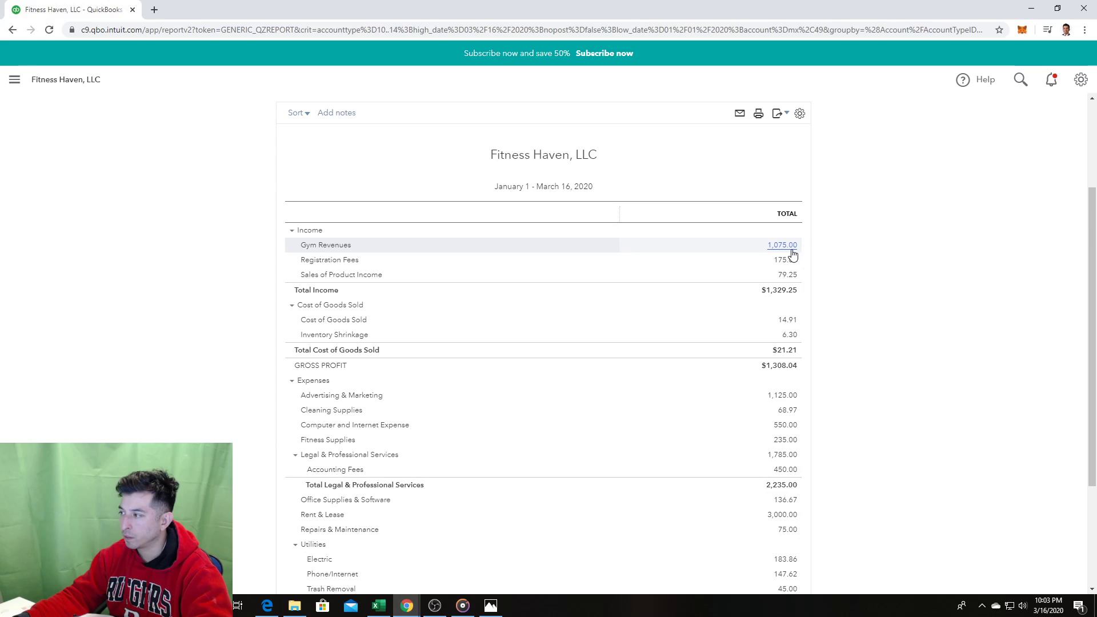
Step: Examine the February 22 invoices in the Gym Revenues transaction report and look up the next entry in the 36.jpg photo
scroll(745, 276, down, 3)
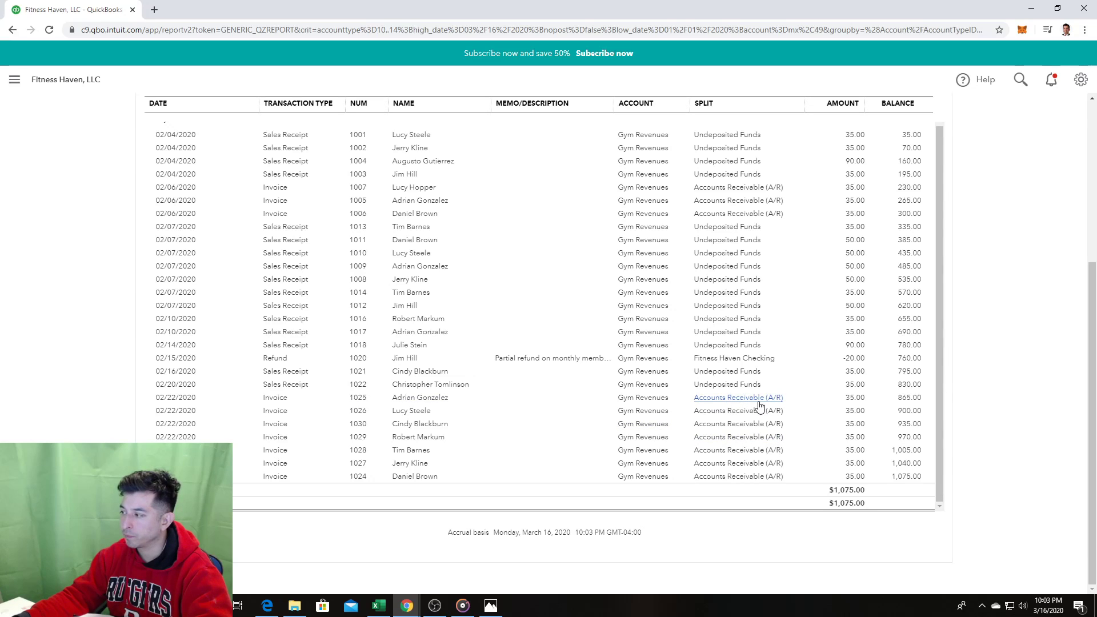
scroll(886, 445, up, 5)
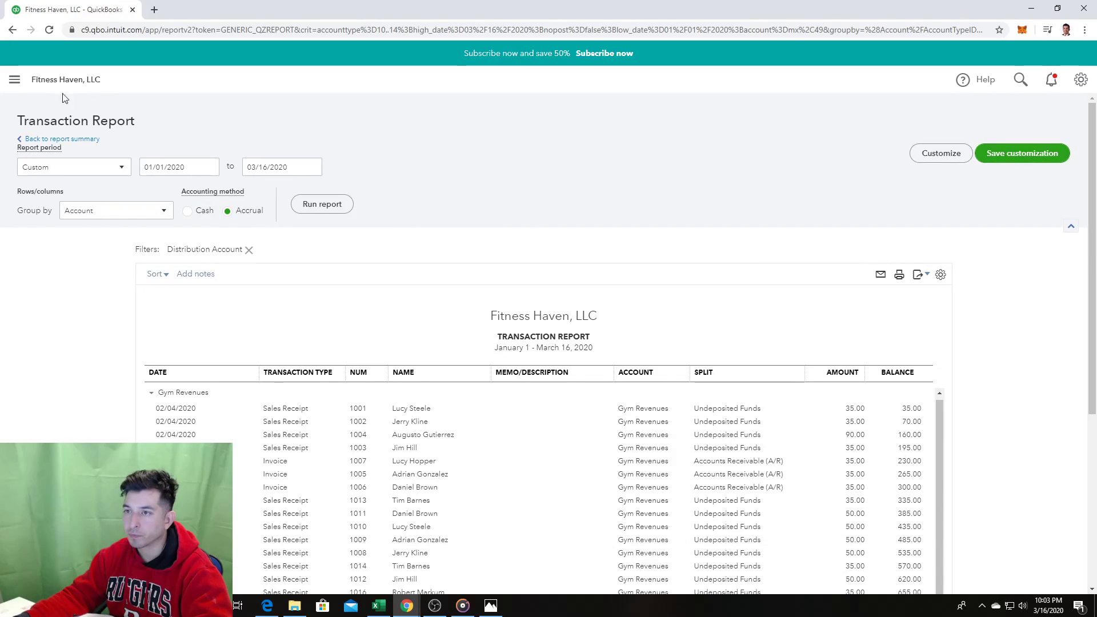
click(15, 80)
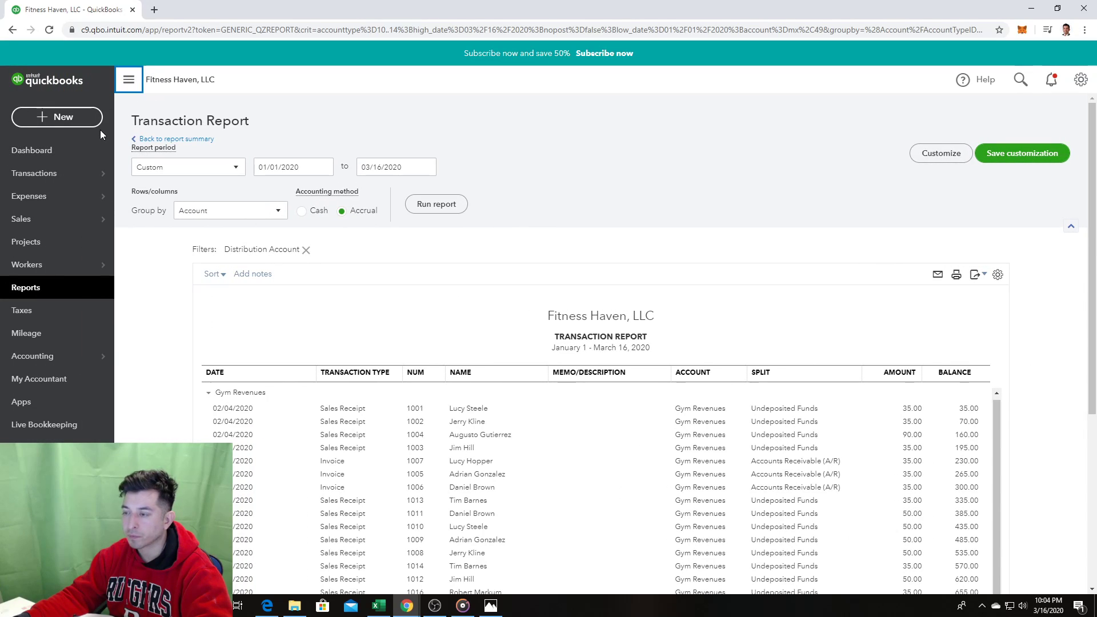
click(490, 607)
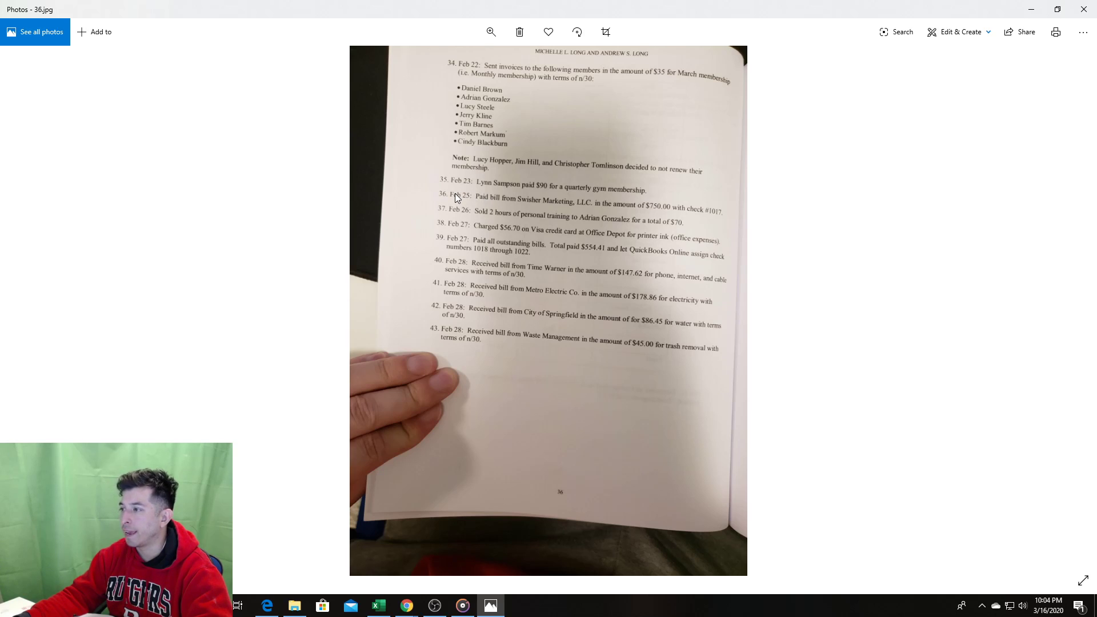
key(alt+Tab)
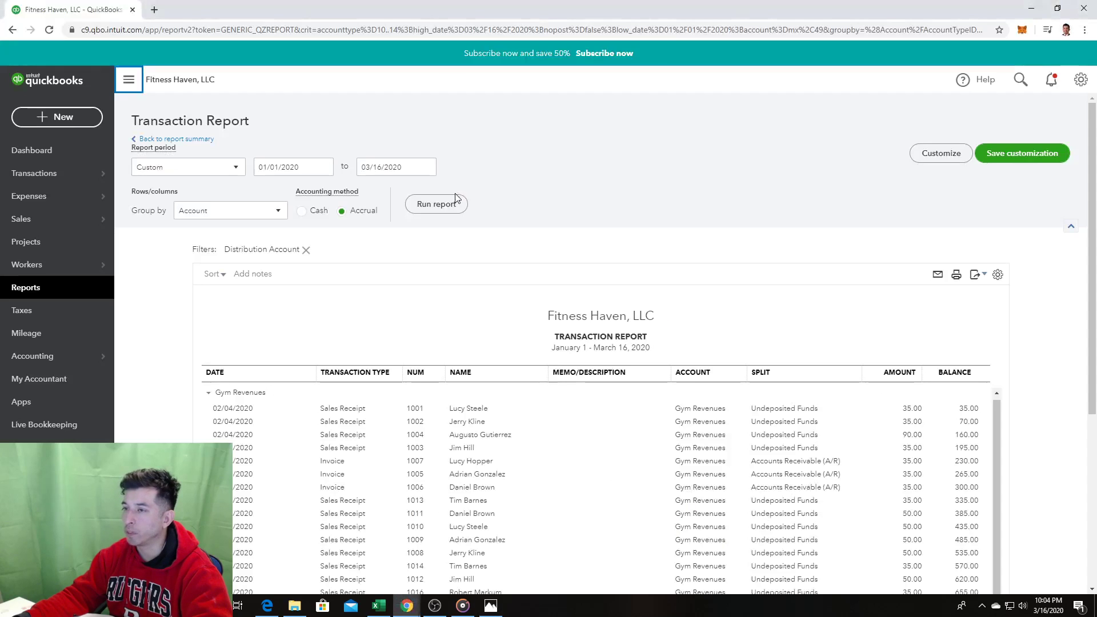
Step: Start a new sales receipt and add the member named in the photo's February 23 entry as a new customer
click(73, 122)
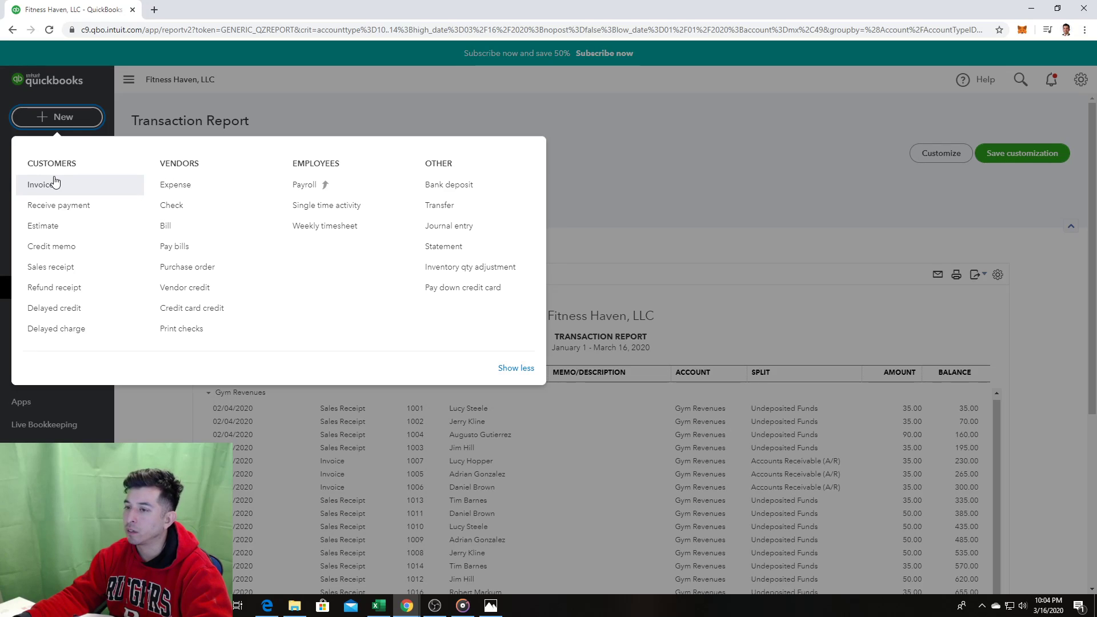
click(49, 275)
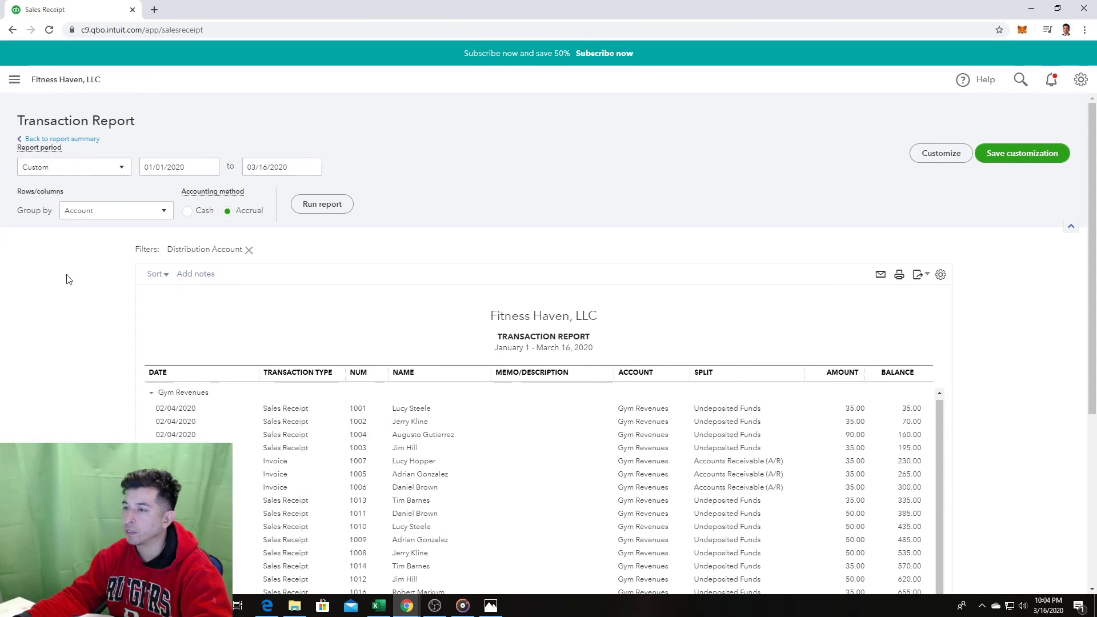
key(alt+Tab)
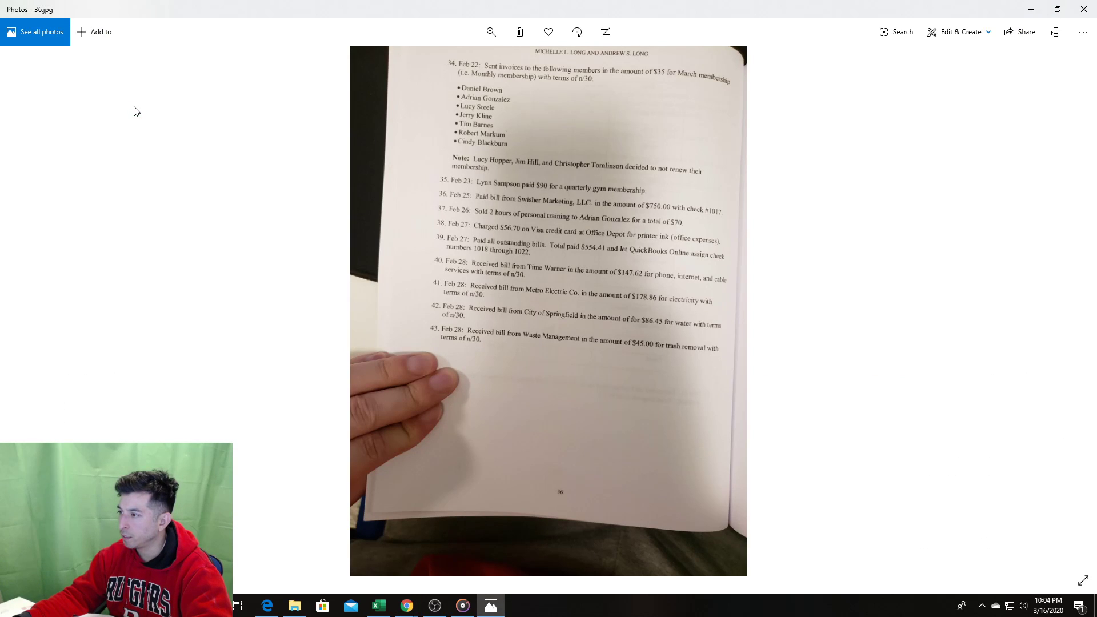
key(alt+Tab)
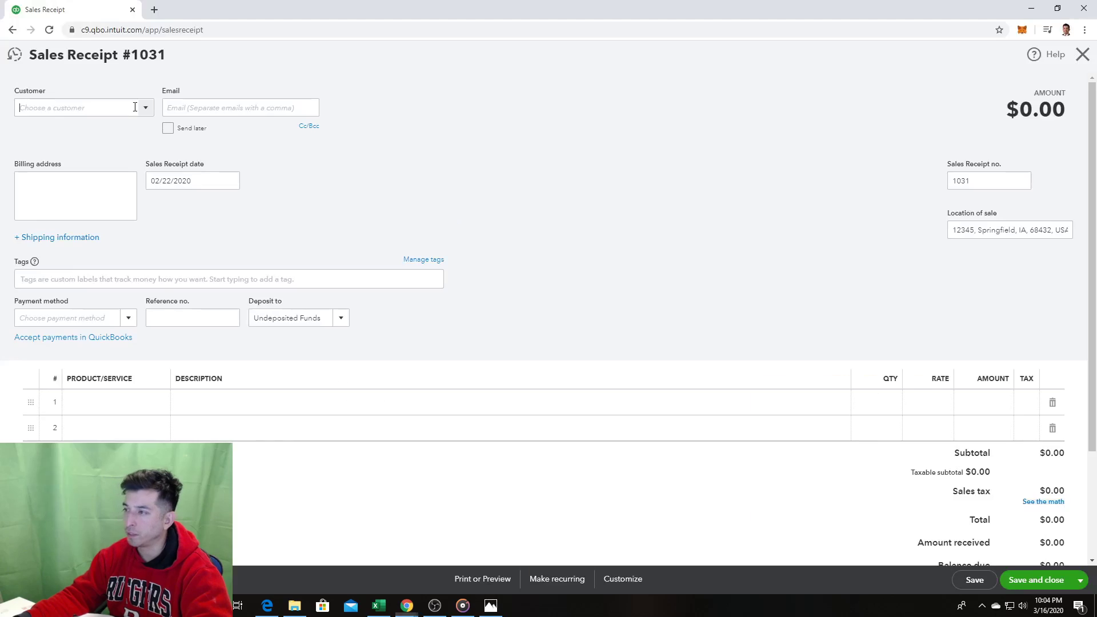
click(135, 108)
text(Ly)
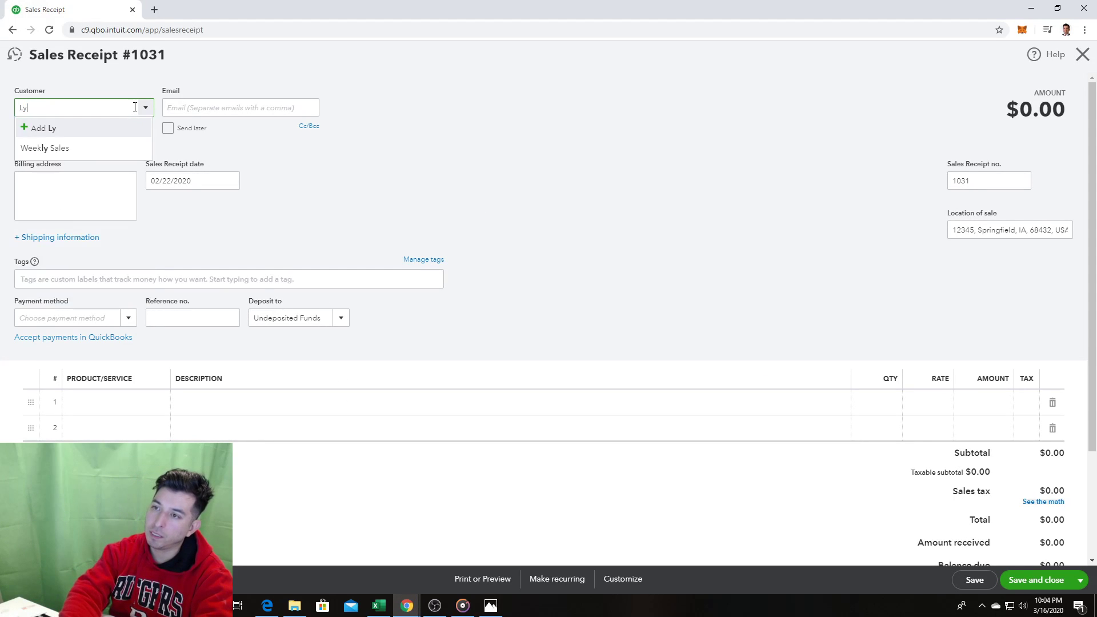
text(nn Sampson)
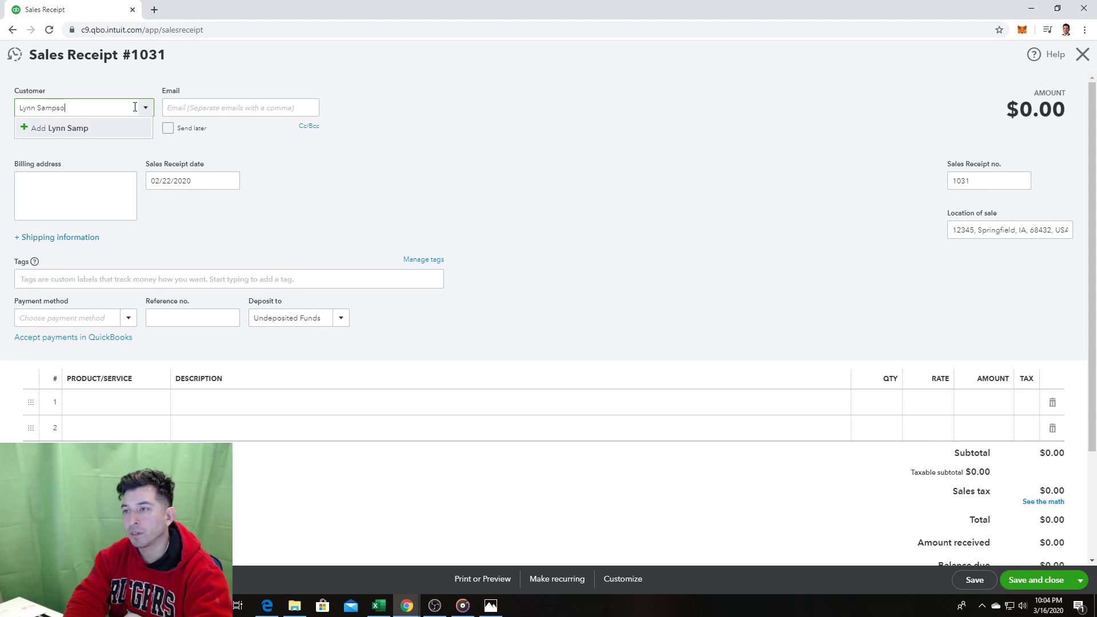
click(116, 128)
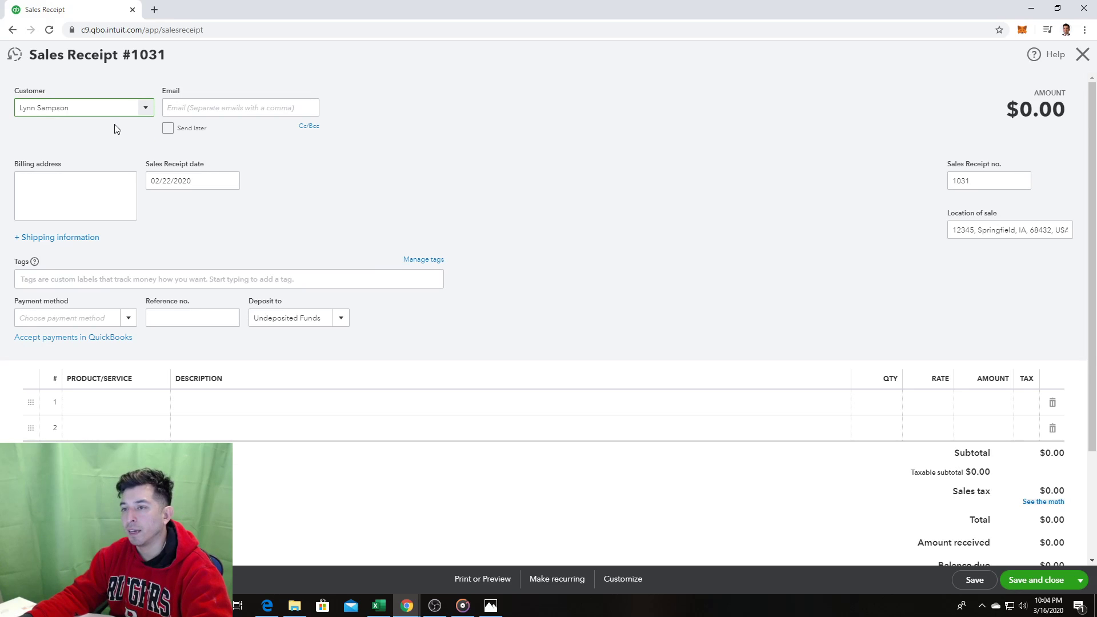
click(190, 207)
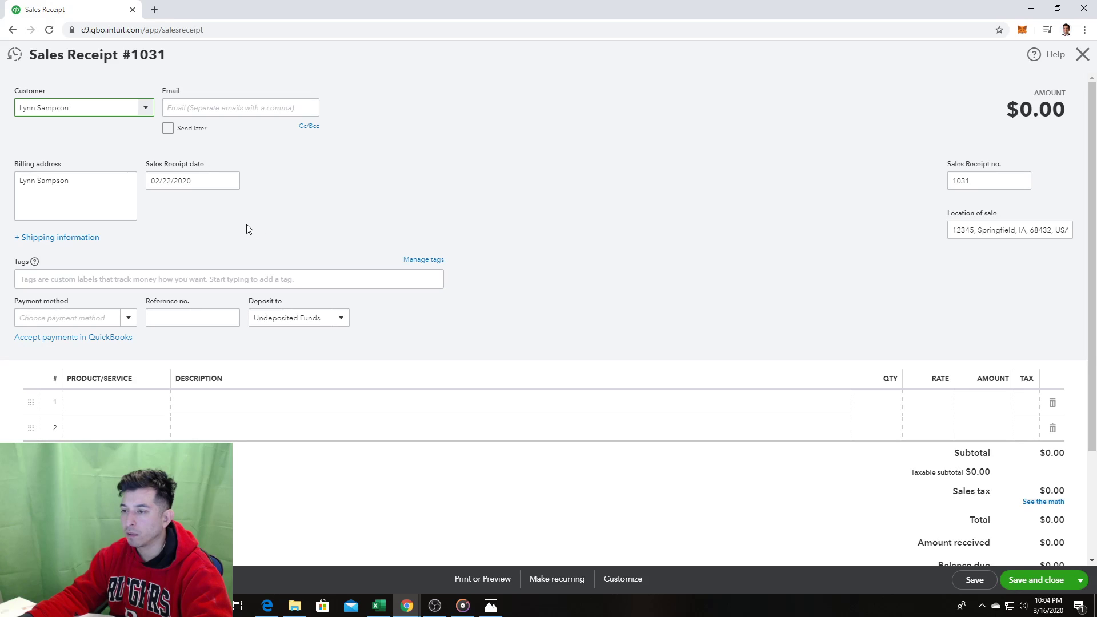
Step: Set the receipt's payment method to Cash, add one Quarterly Membership at 90.00, and save and close it
click(128, 318)
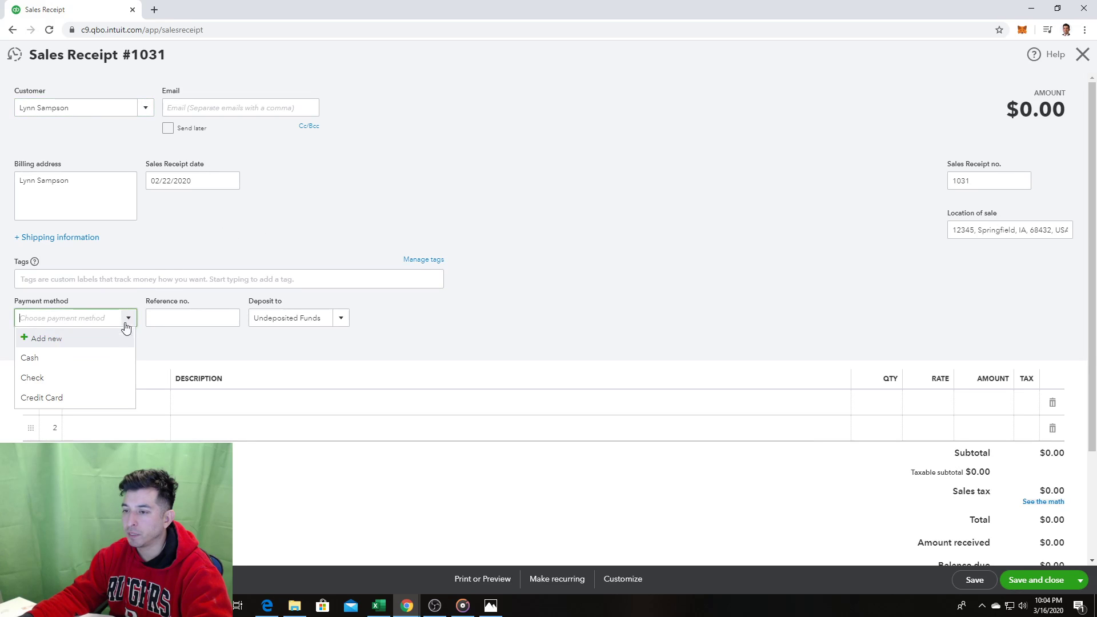
click(98, 358)
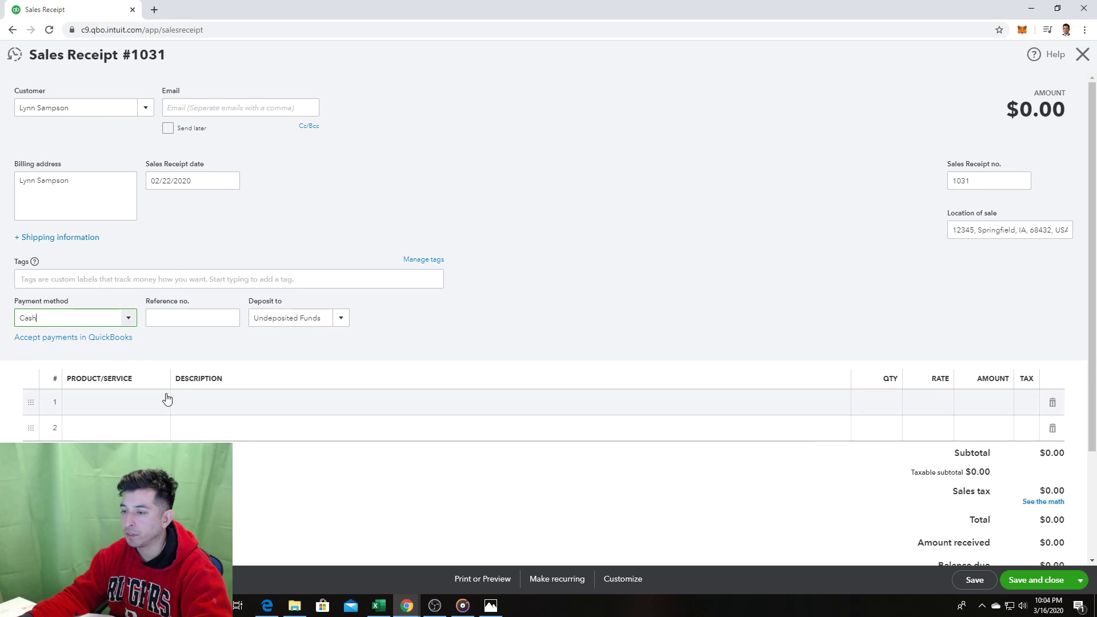
click(132, 408)
text(q)
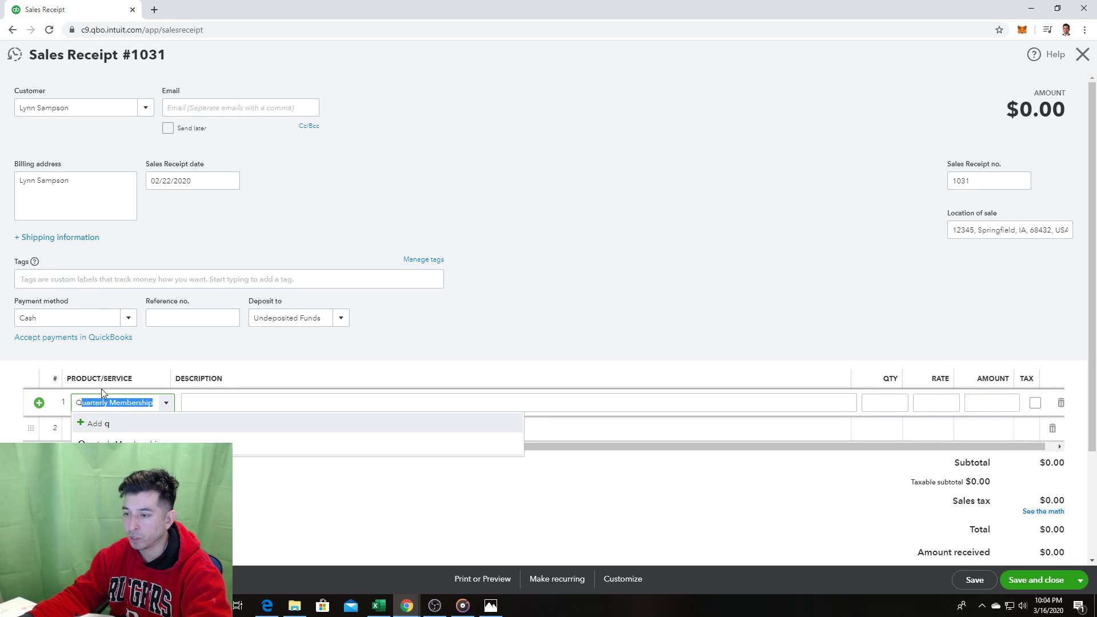
key(Tab)
key(alt+Tab)
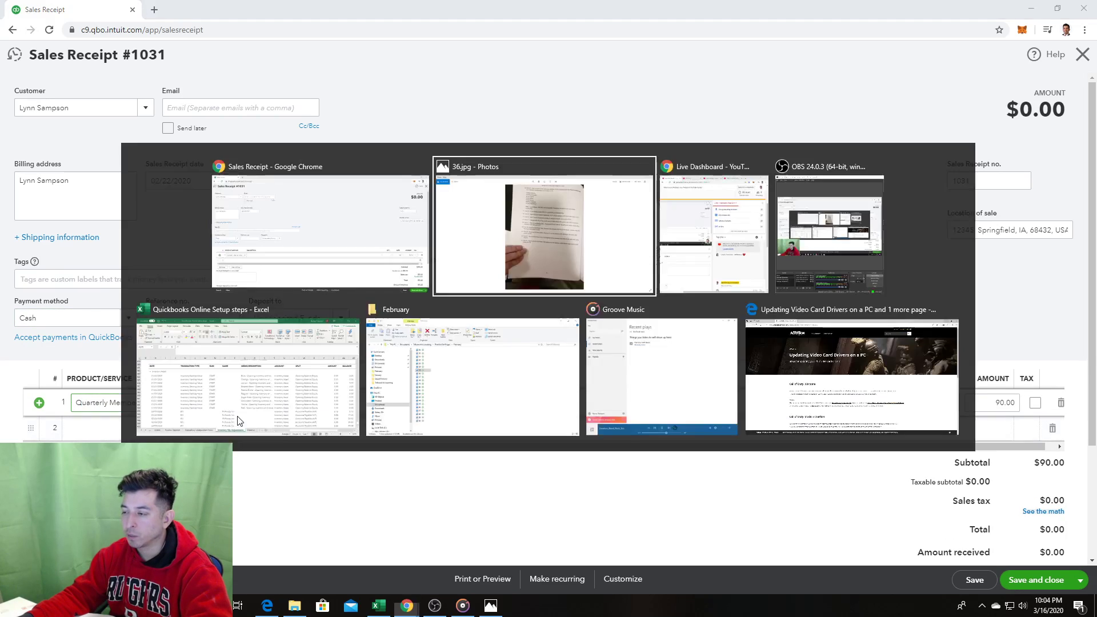
key(alt+Tab)
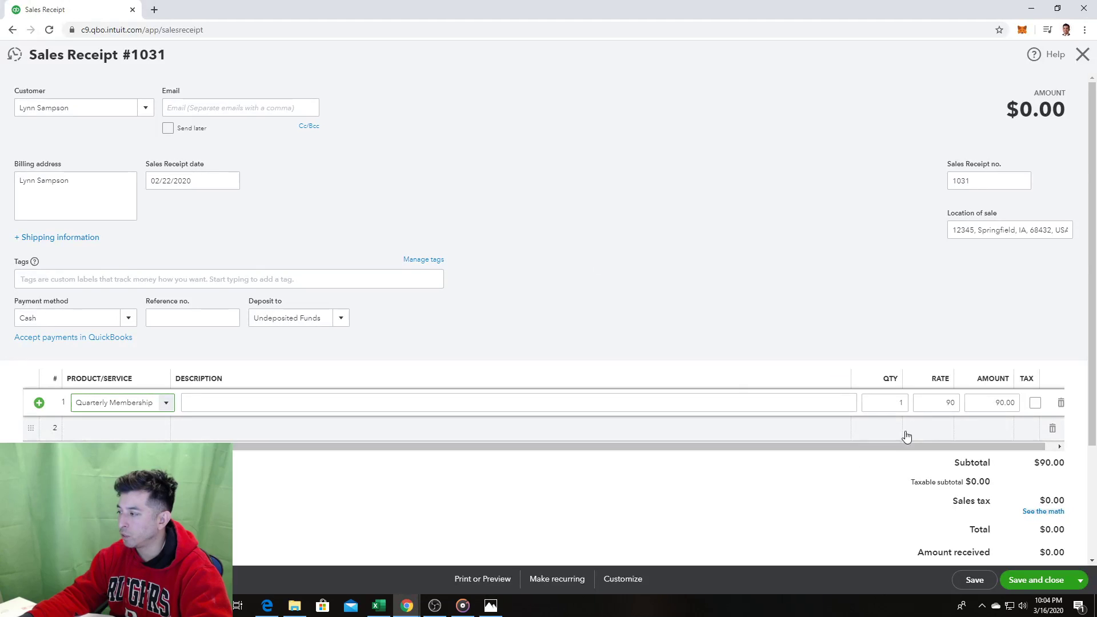
click(1045, 588)
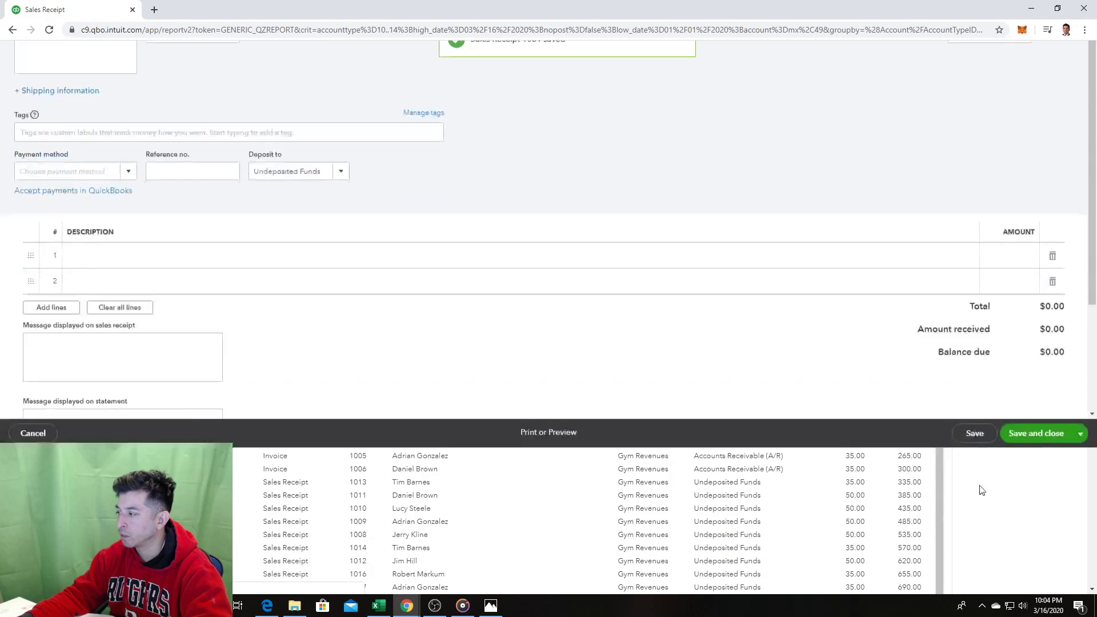
Step: Check the payment date in the 36.jpg photo and reopen the most recently saved Quarterly Membership sales receipt
key(alt+Tab)
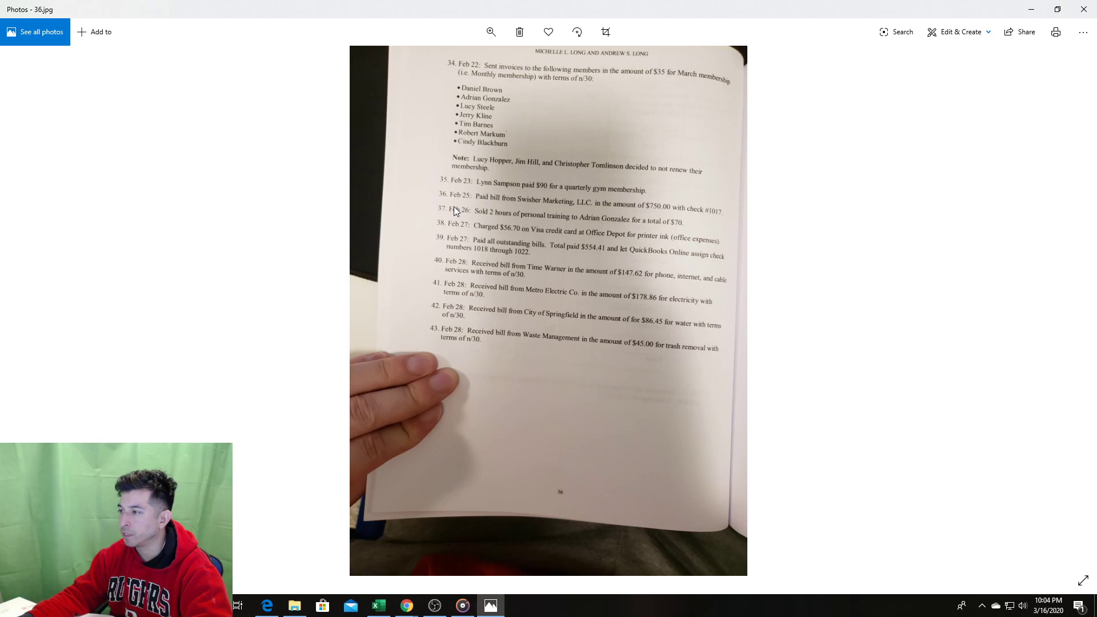
key(alt+Tab)
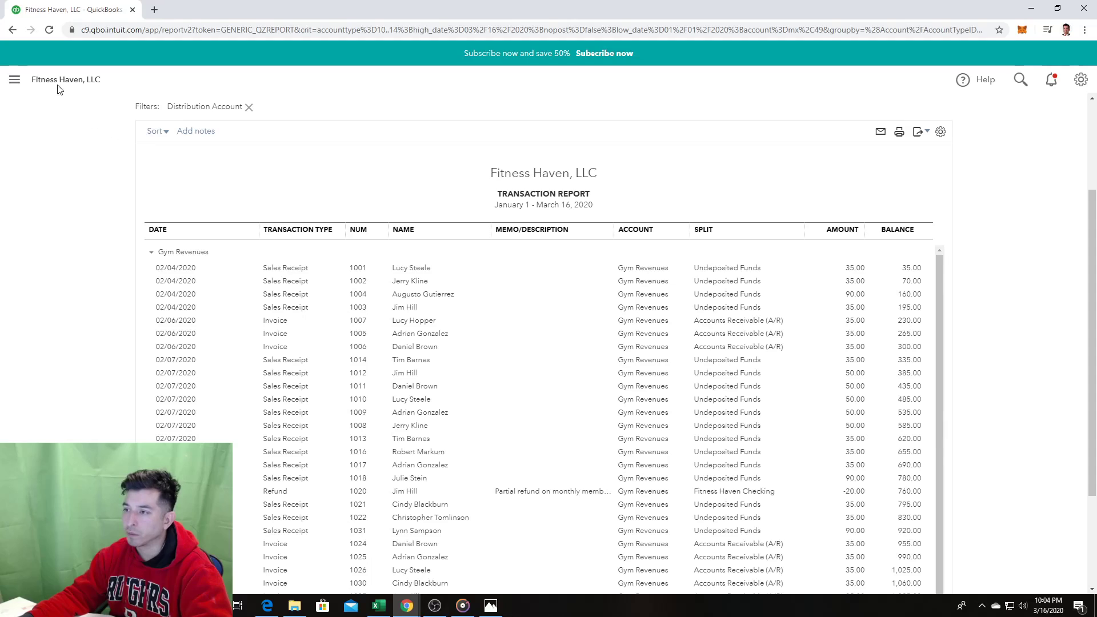
click(14, 79)
click(30, 117)
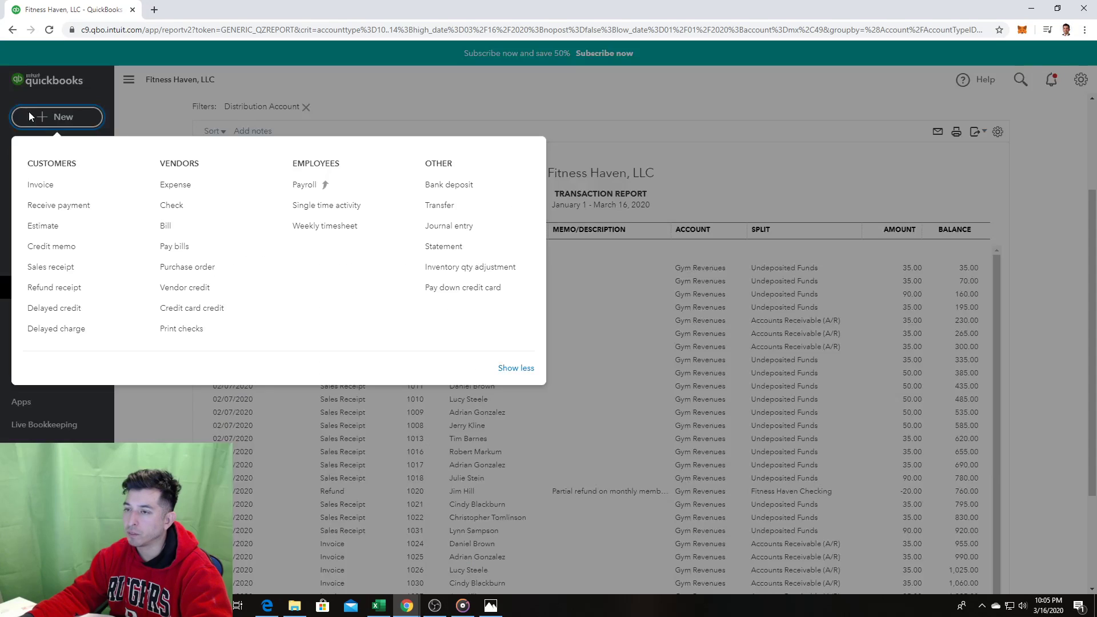
click(56, 266)
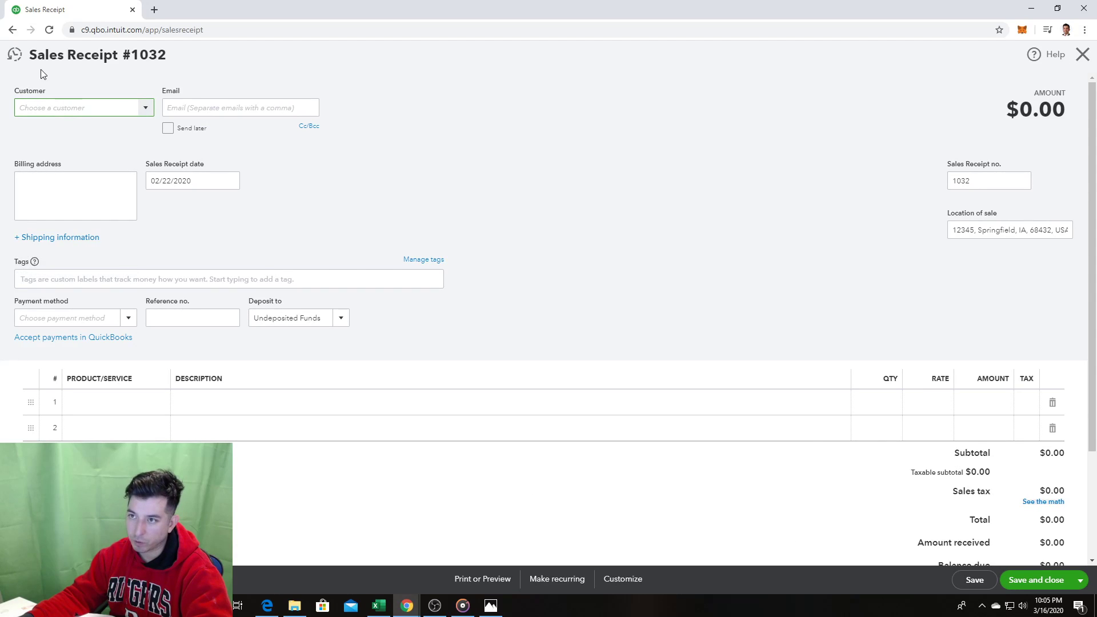
click(16, 57)
click(66, 124)
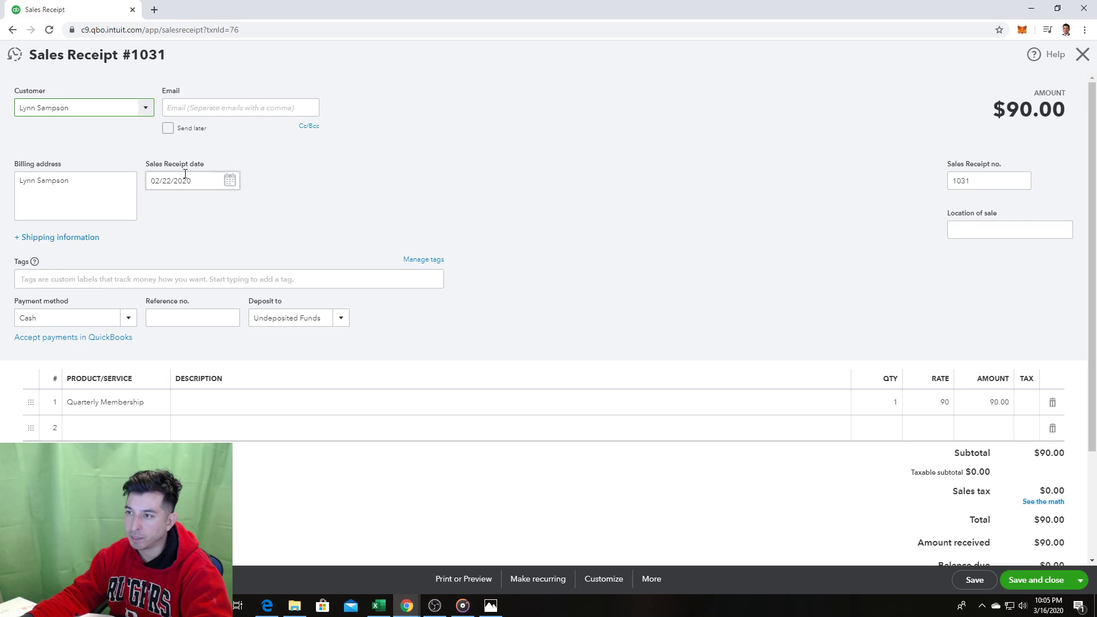
Step: Set the sales receipt date to 02/23/2020, then save and close the receipt
click(228, 181)
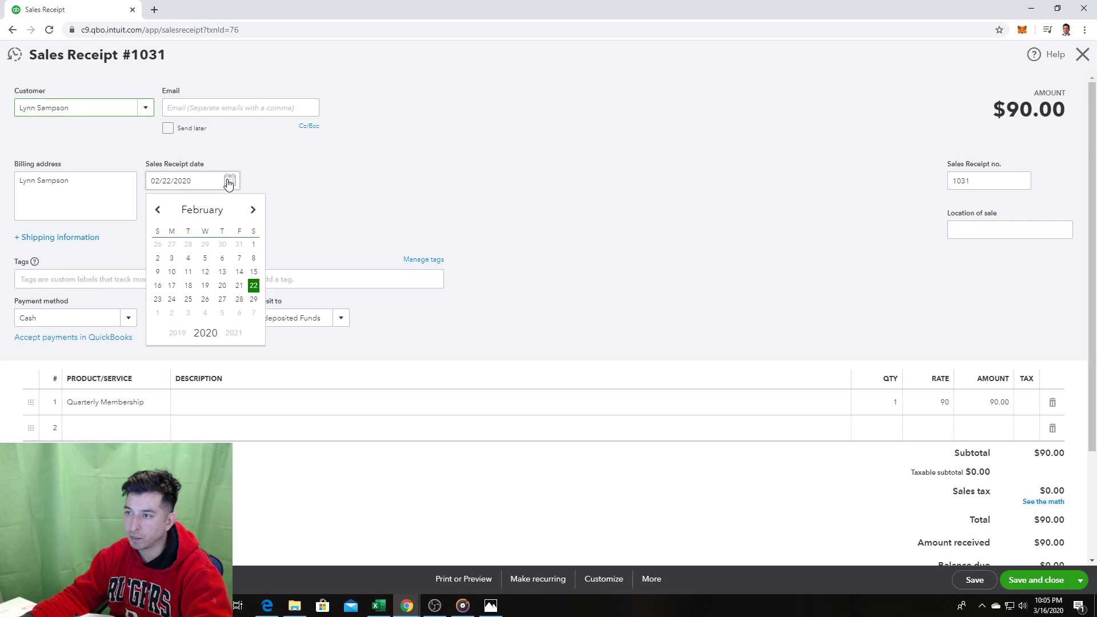
click(158, 299)
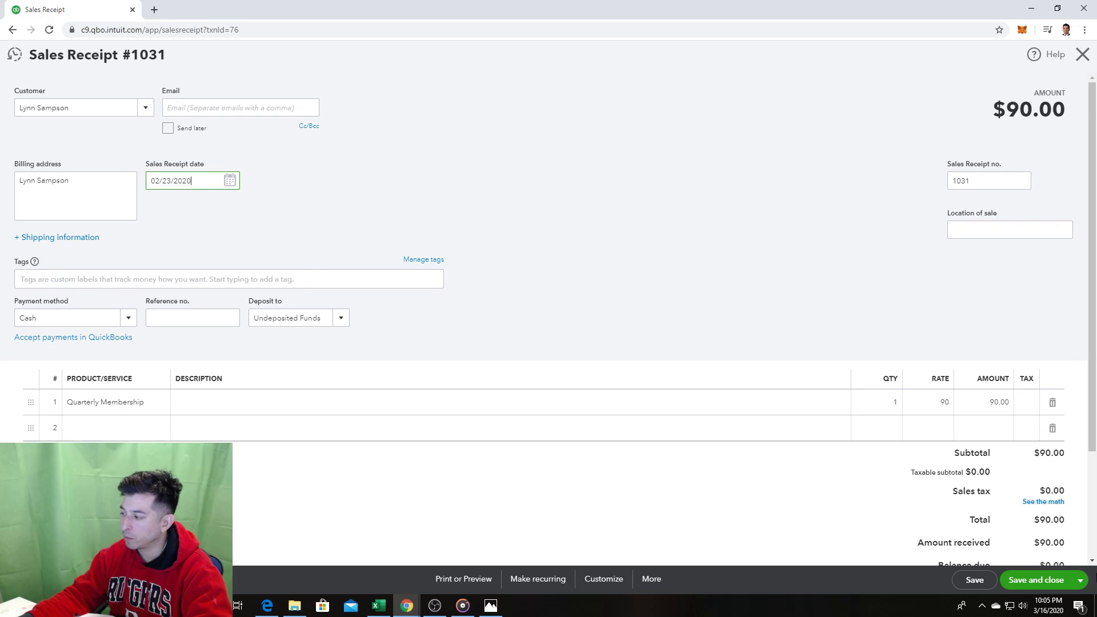
click(1028, 582)
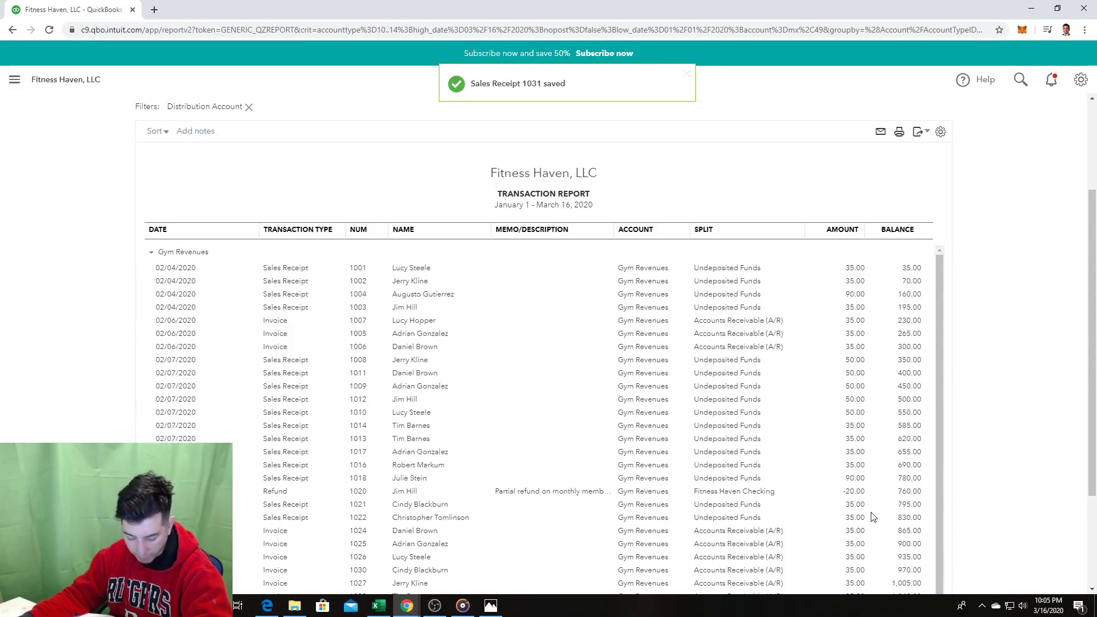
Step: Read the February 25 entry in the 36.jpg photo and return to the QuickBooks transaction report
click(493, 606)
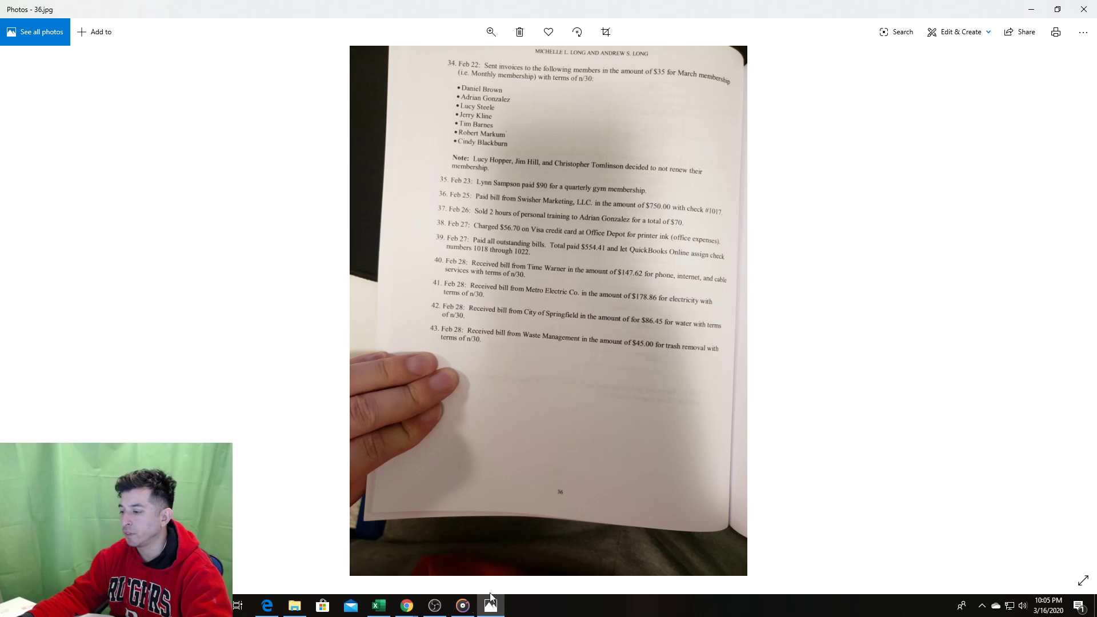
click(379, 605)
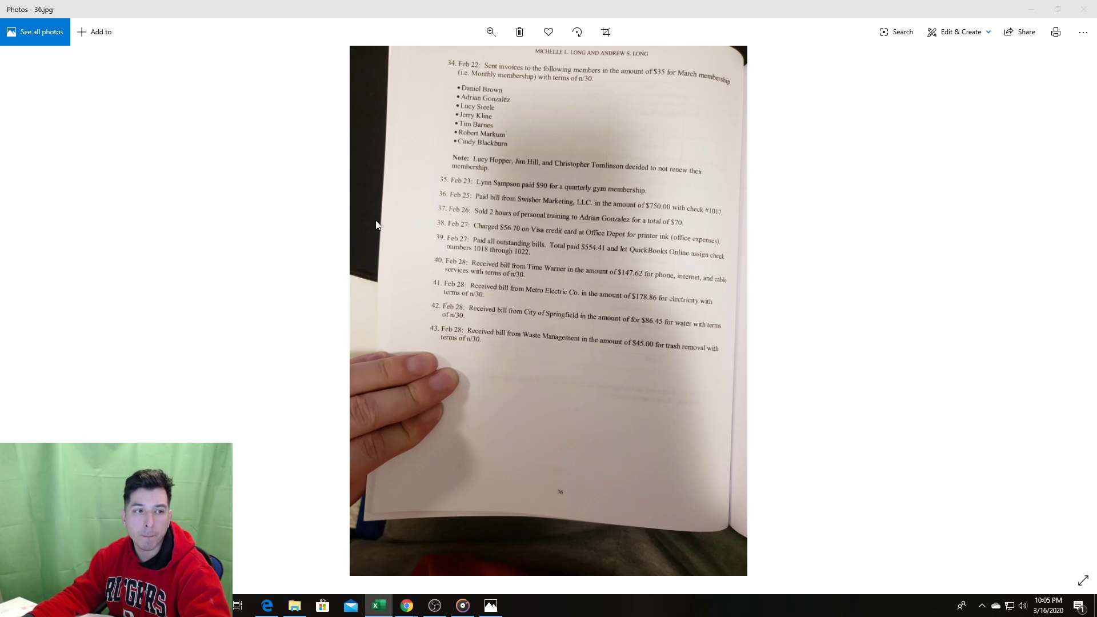
click(213, 121)
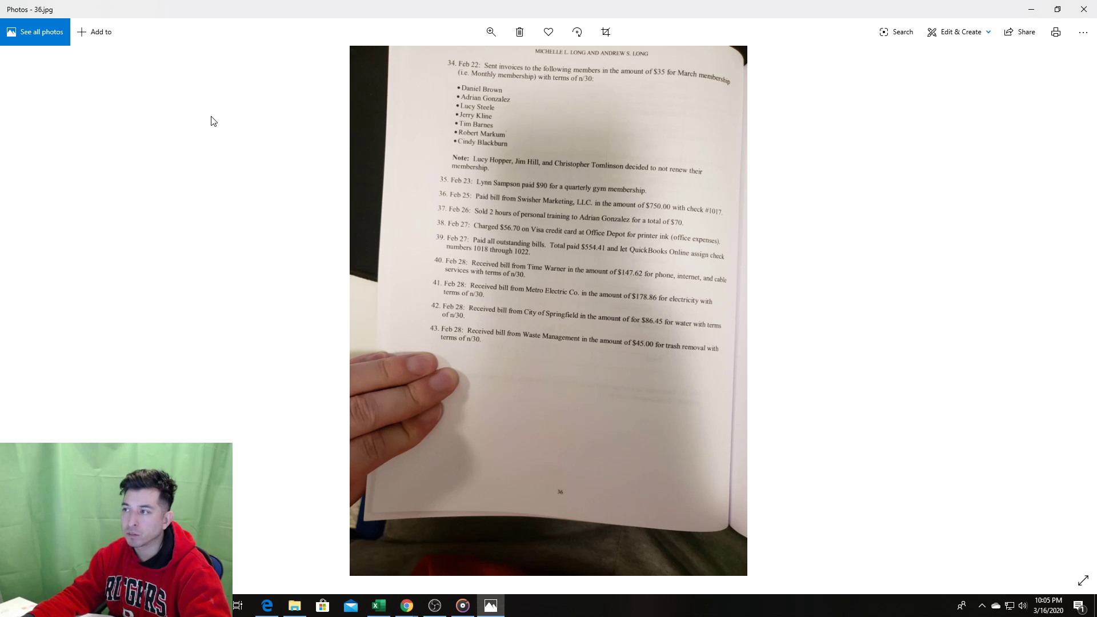
click(1031, 9)
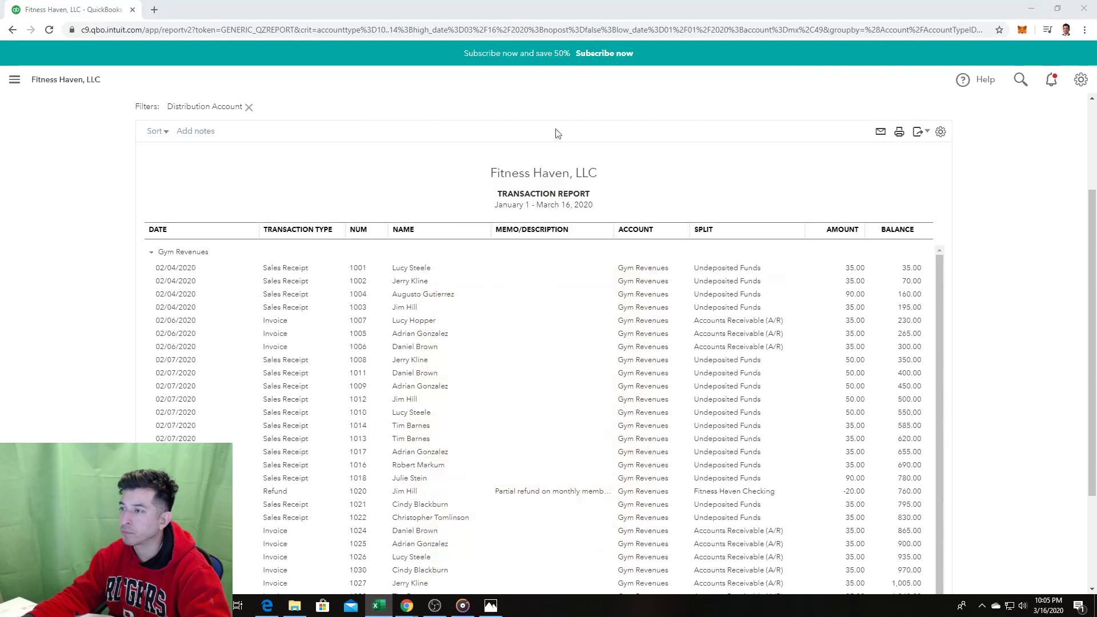
Step: Start a Pay Bills payment and check the February 25 bill entry in the 36.jpg photo
click(14, 80)
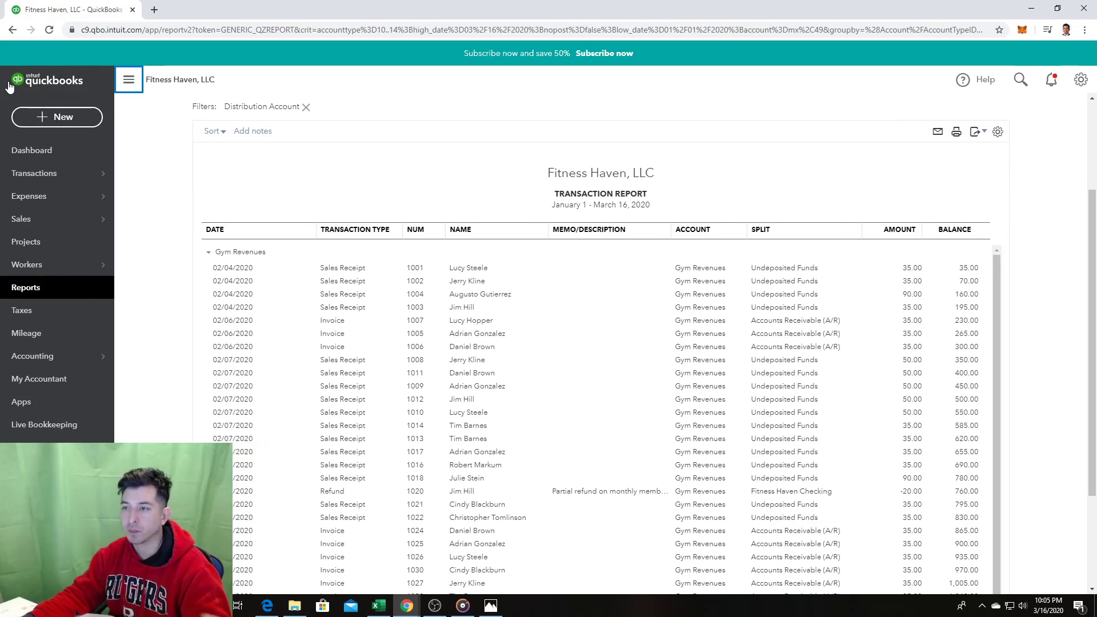
click(81, 120)
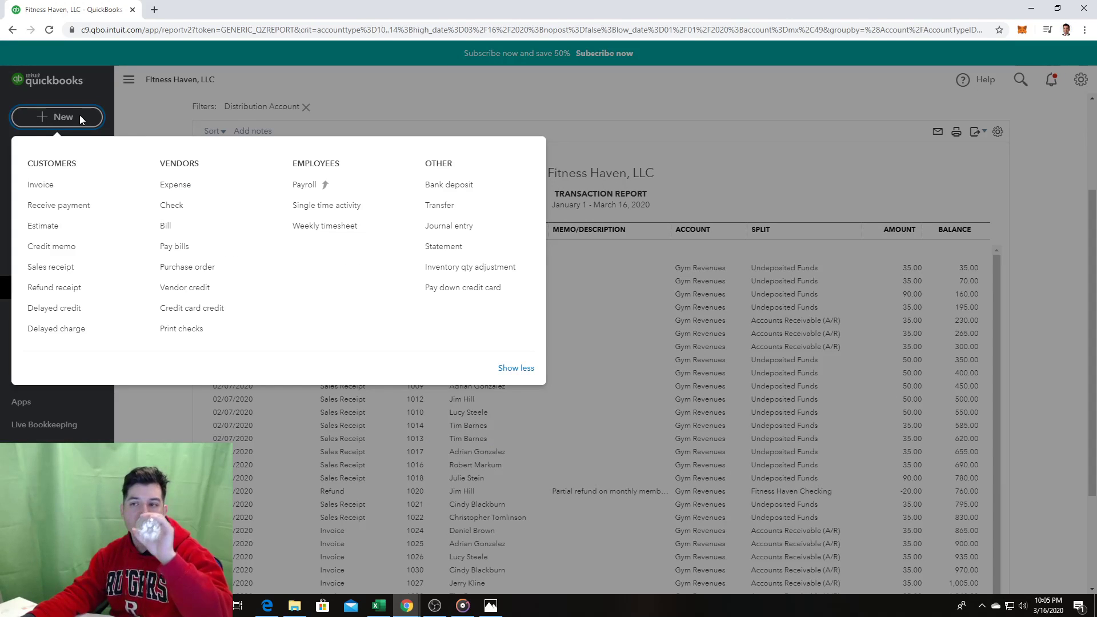
click(194, 247)
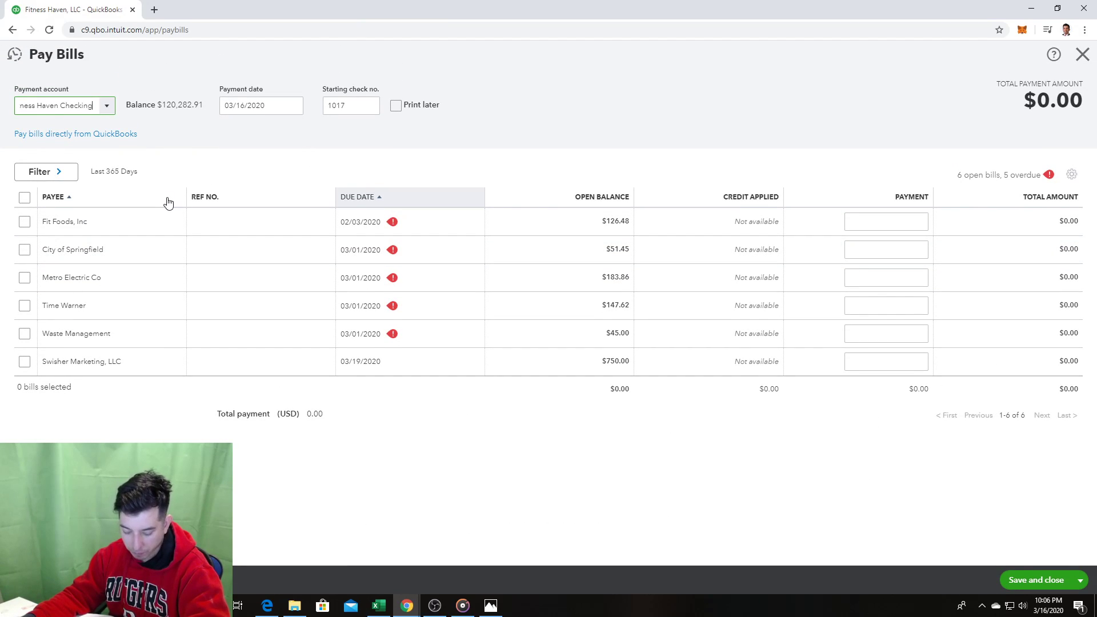
key(alt+Tab)
key(Tab)
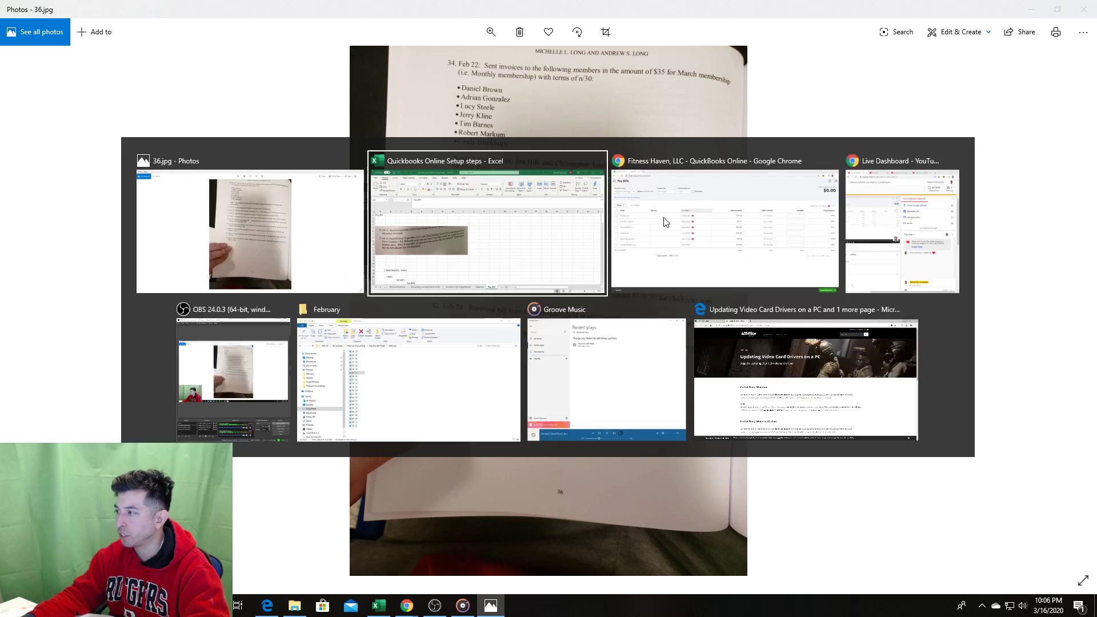
key(alt+Tab)
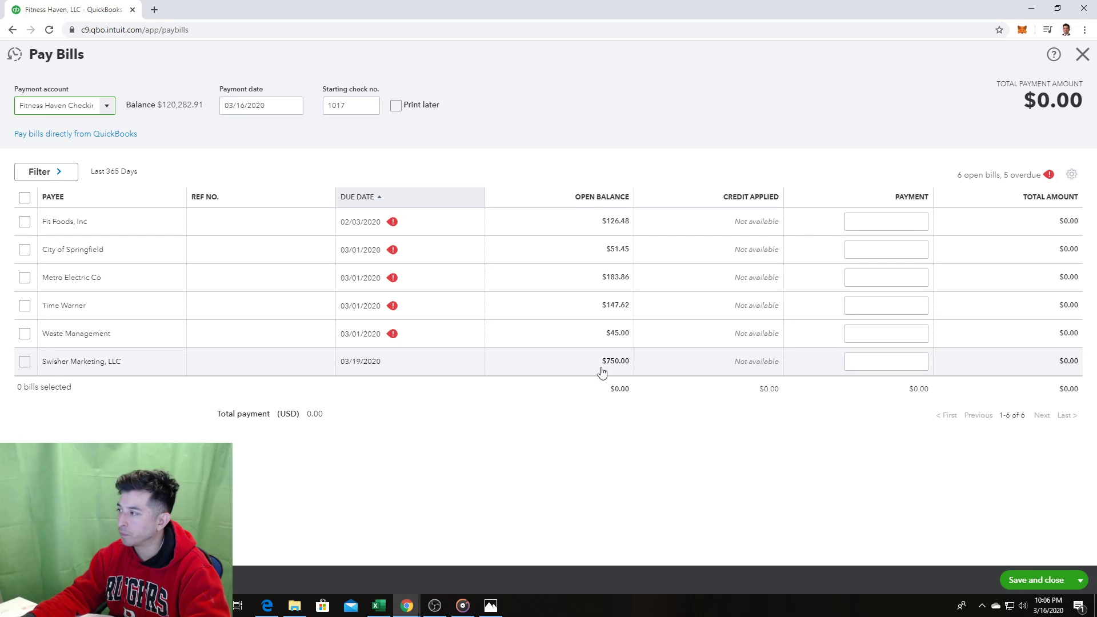
Step: Enter a 750.00 payment for the Swisher Marketing, LLC bill, then save and close the bill payment
click(848, 361)
text(750)
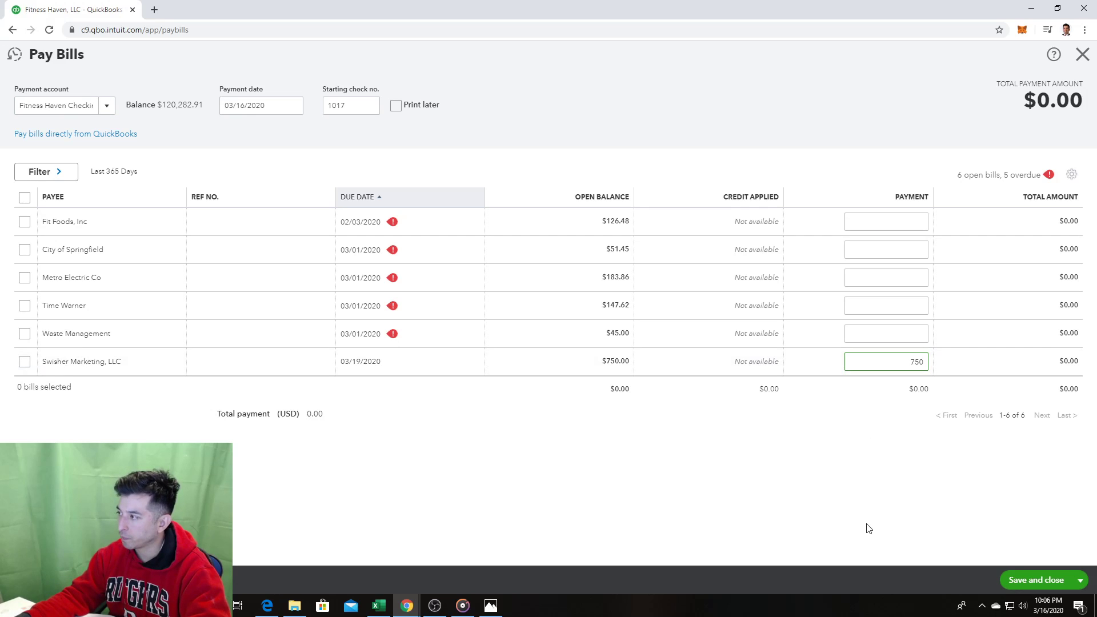
click(869, 531)
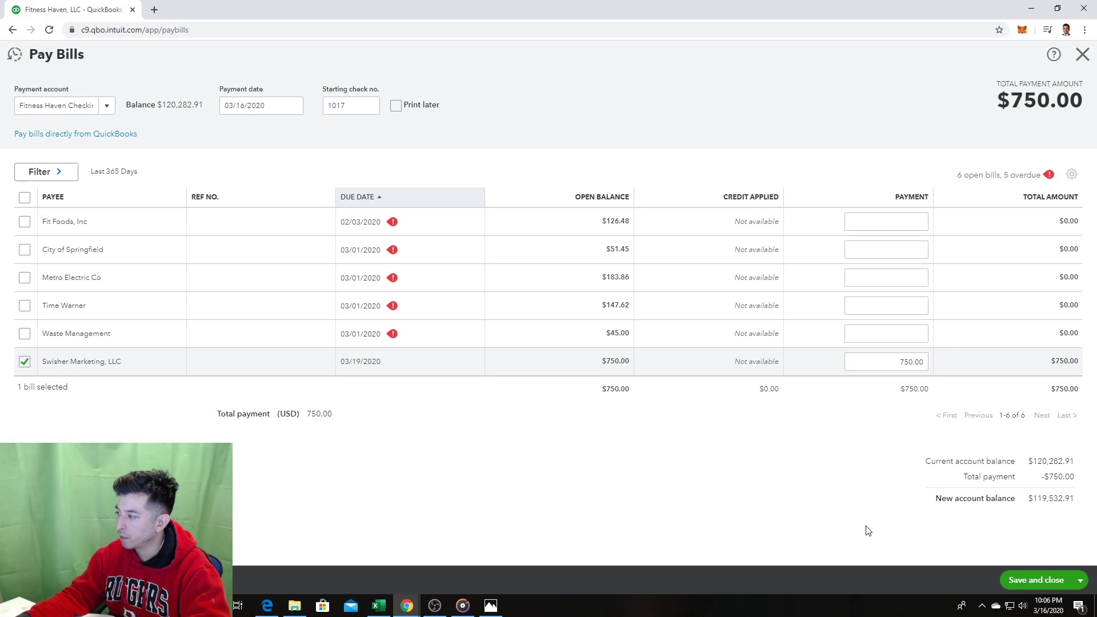
click(1050, 581)
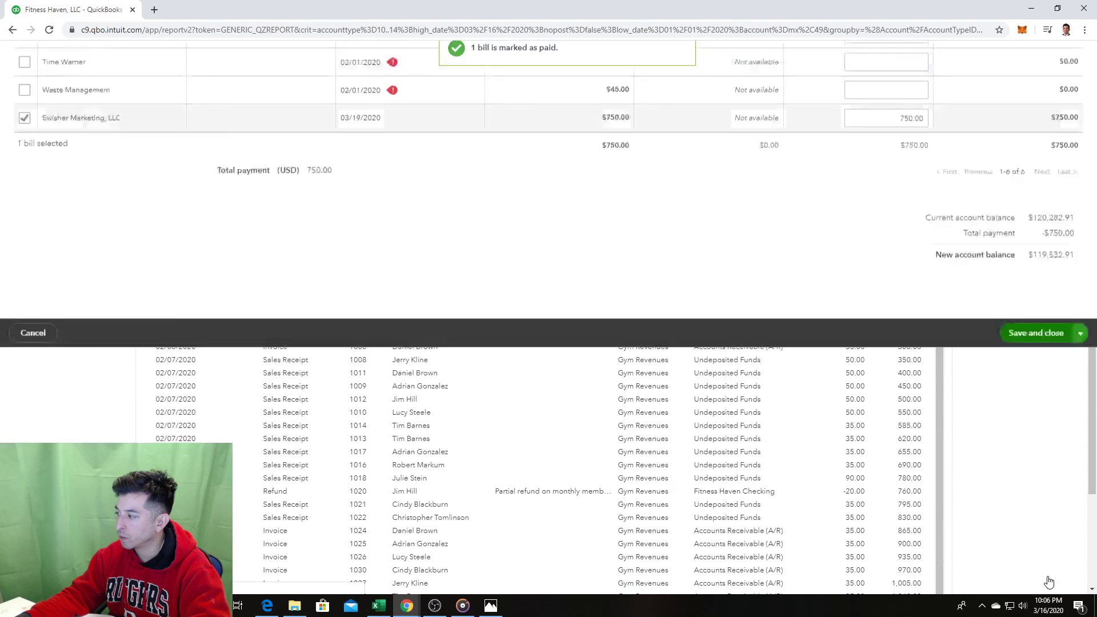
Step: Review the Gym Revenues transaction report and check it against the entries in the 36.jpg photo
scroll(752, 391, down, 3)
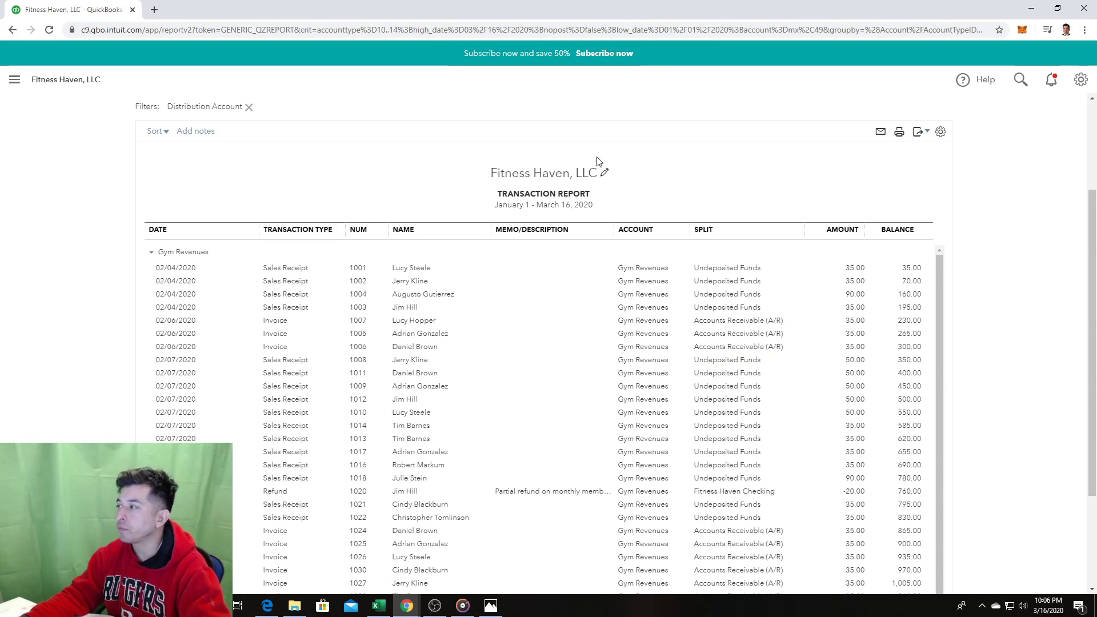
scroll(1004, 177, down, 3)
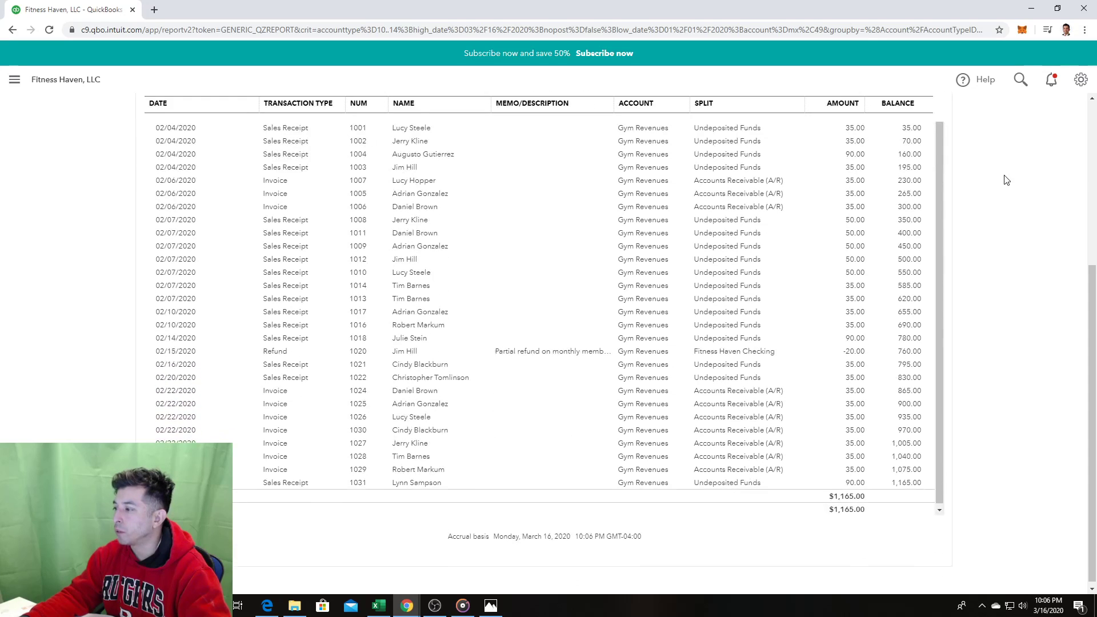
scroll(973, 169, up, 5)
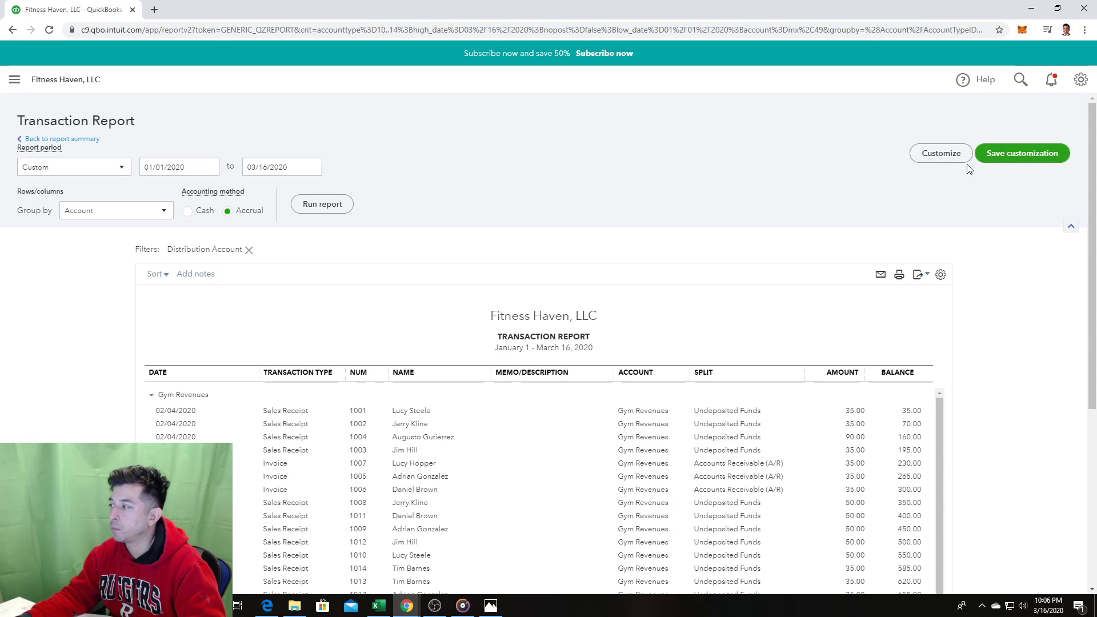
scroll(997, 194, down, 5)
scroll(1001, 190, down, 1)
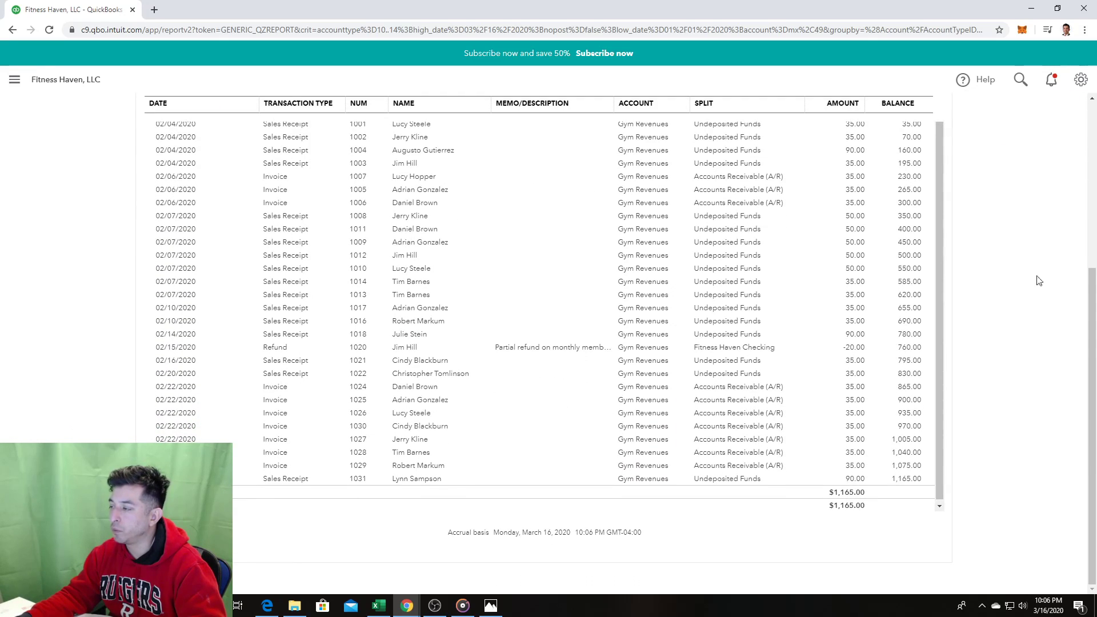
scroll(1028, 216, up, 5)
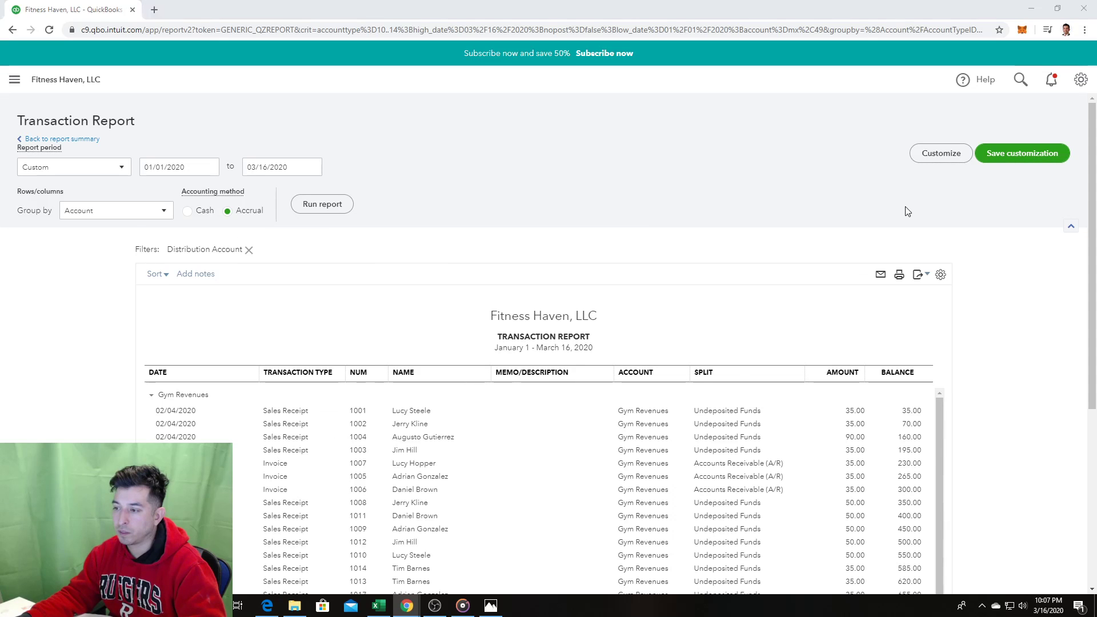
click(14, 79)
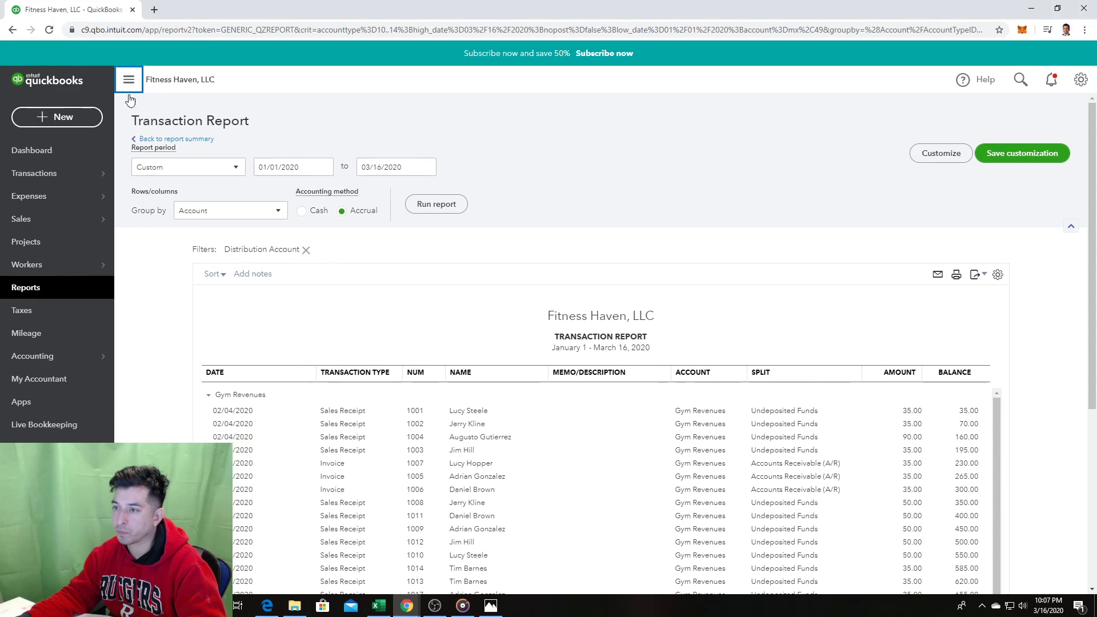
key(alt+Tab)
key(Tab)
key(alt+Tab)
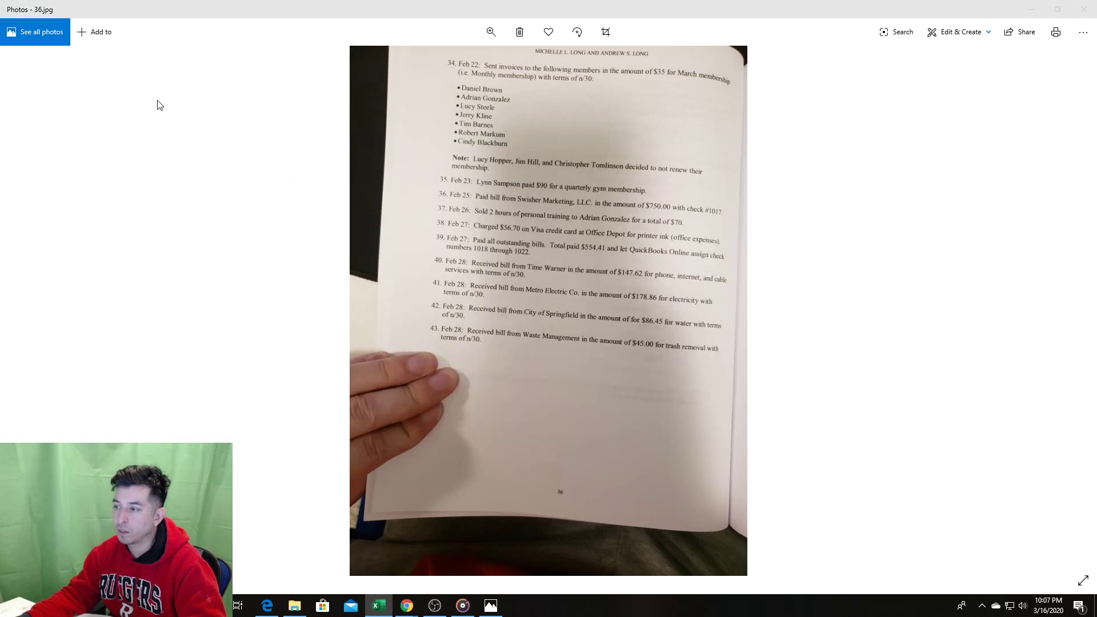
key(alt+Tab)
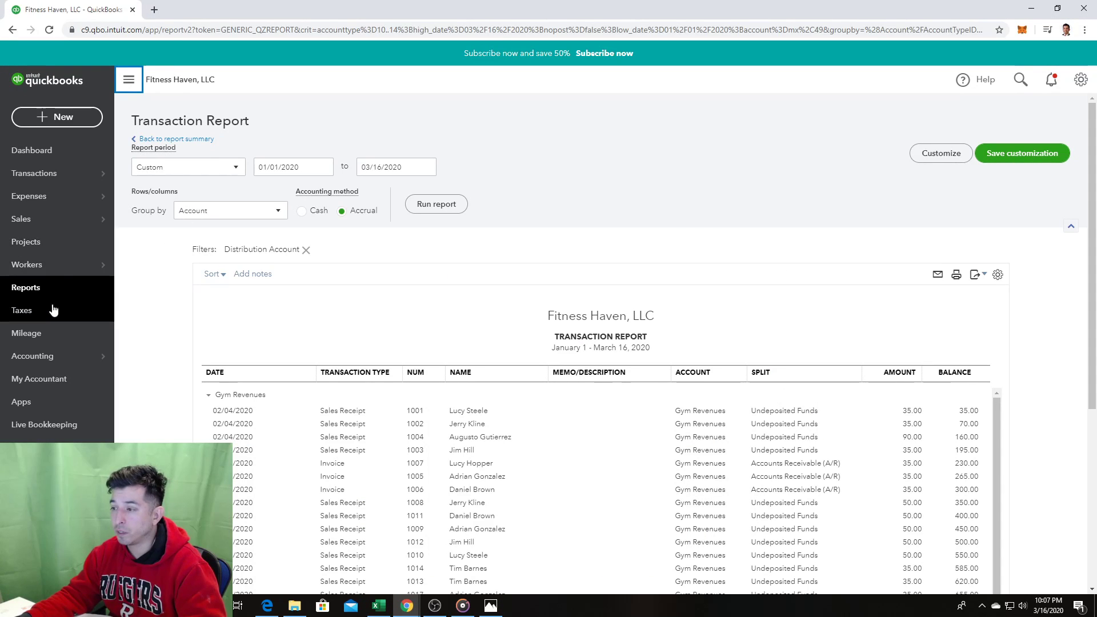
Step: Run the Balance Sheet report and examine the transactions behind its Accounts Payable (A/P) amount
click(63, 288)
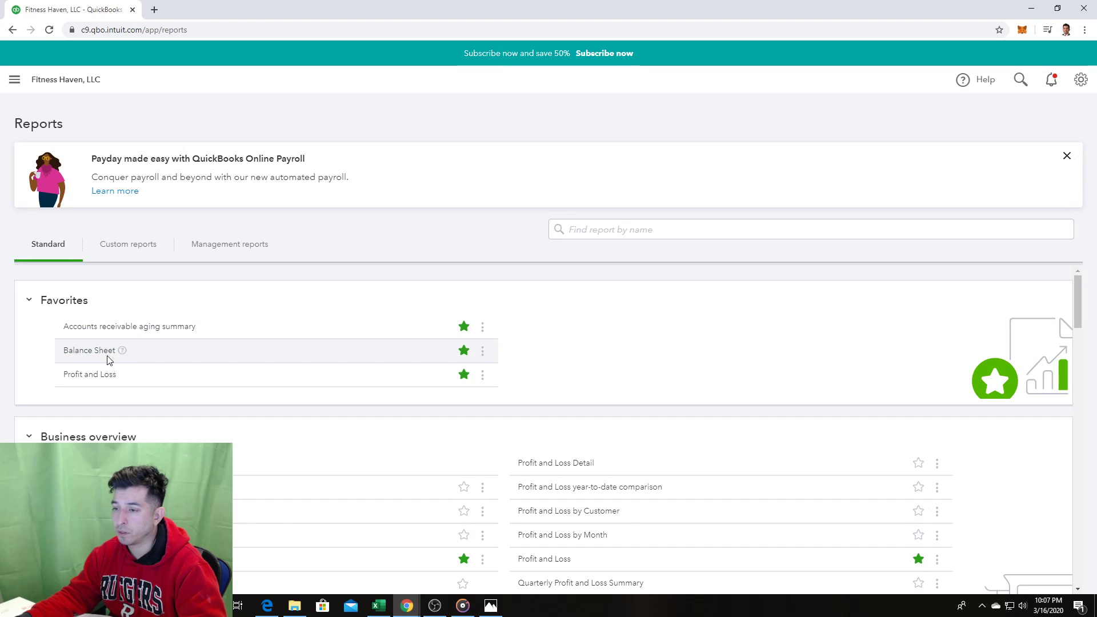
click(94, 359)
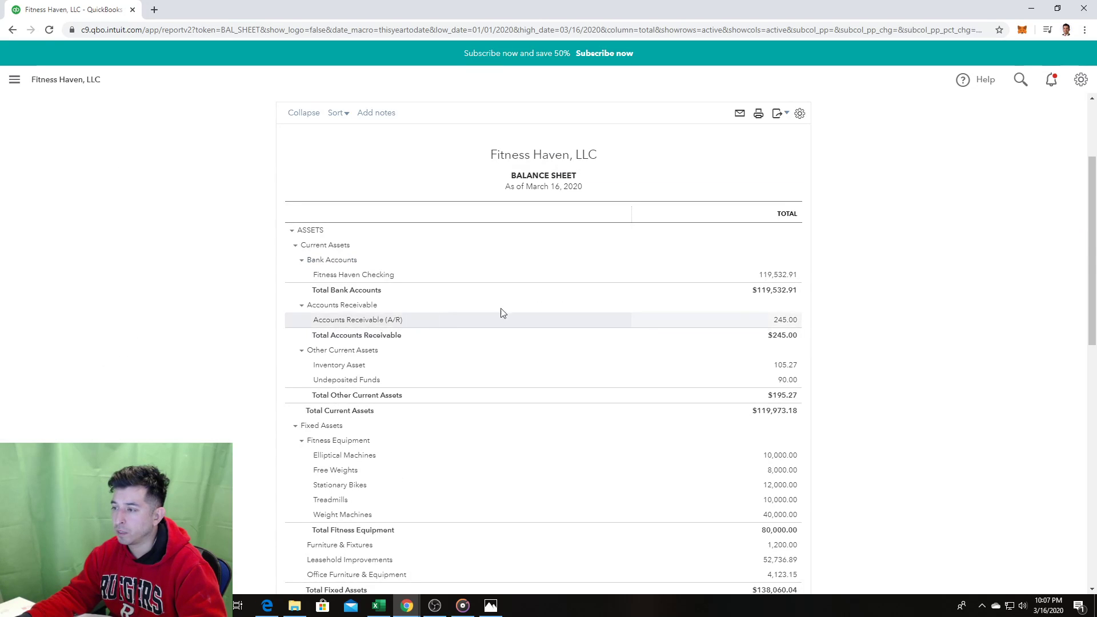
scroll(423, 333, down, 3)
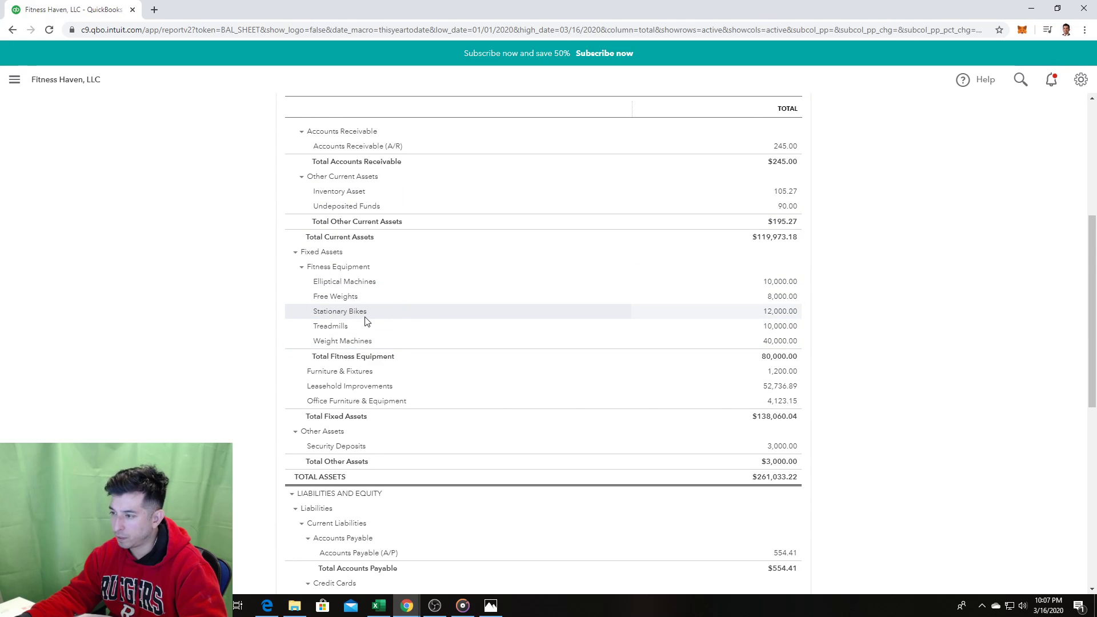
scroll(320, 291, down, 2)
click(12, 82)
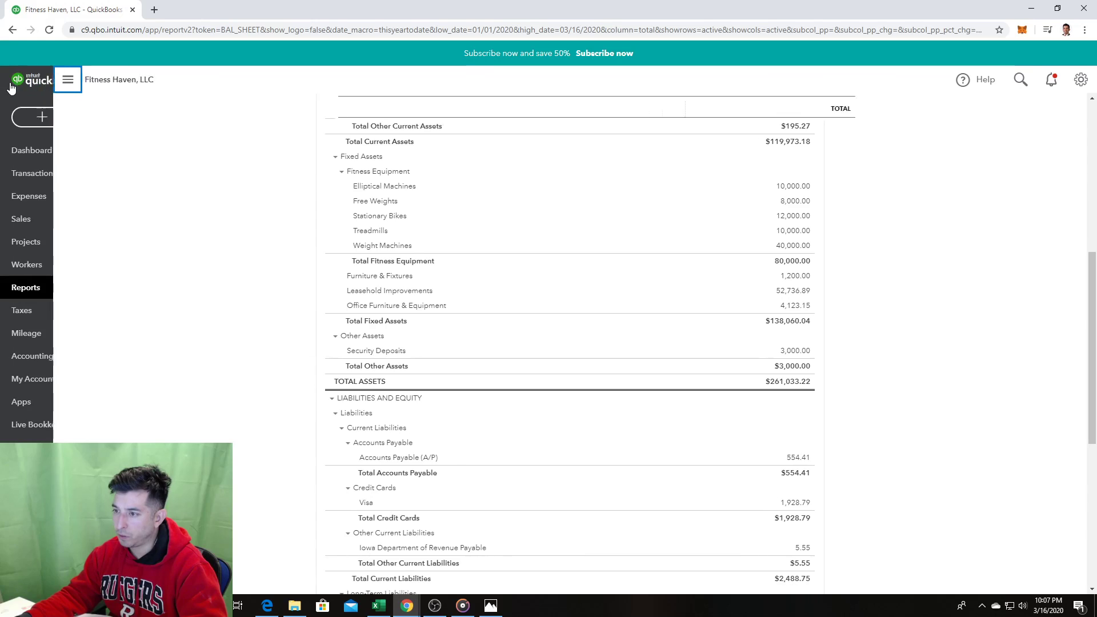
scroll(484, 439, down, 1)
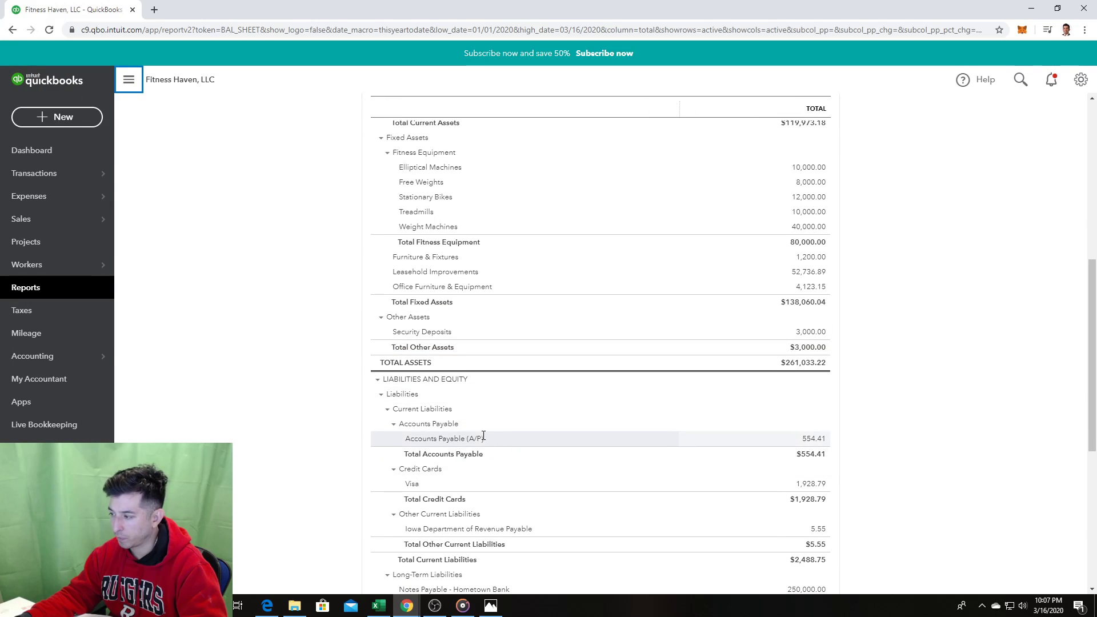
click(811, 439)
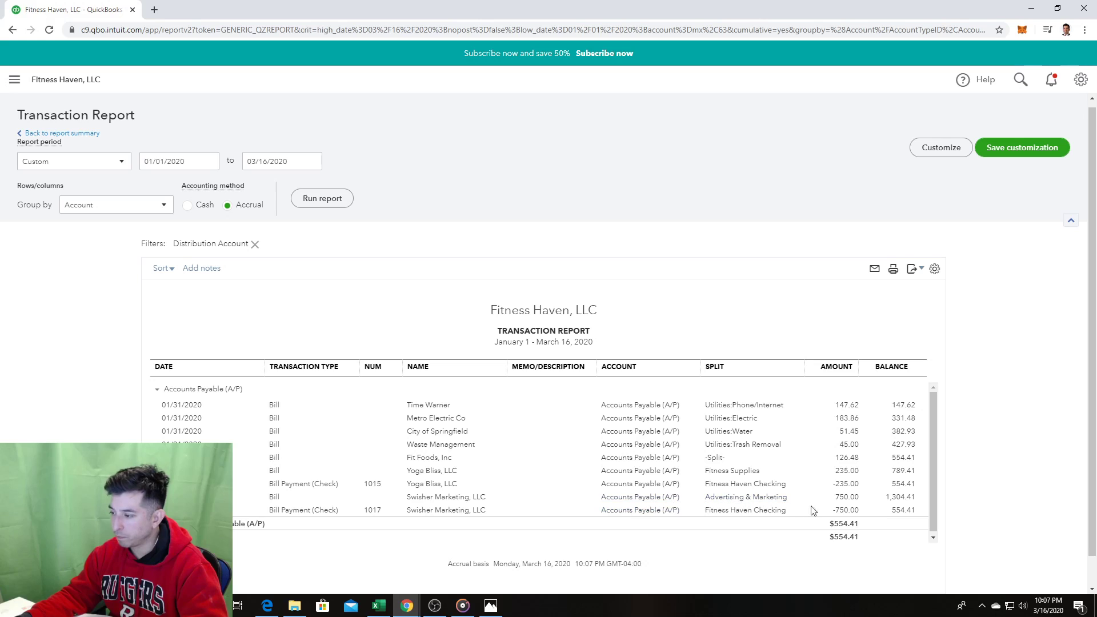
Step: Return to the QuickBooks dashboard and read the February 26 personal training entry in the 36.jpg photo
click(14, 79)
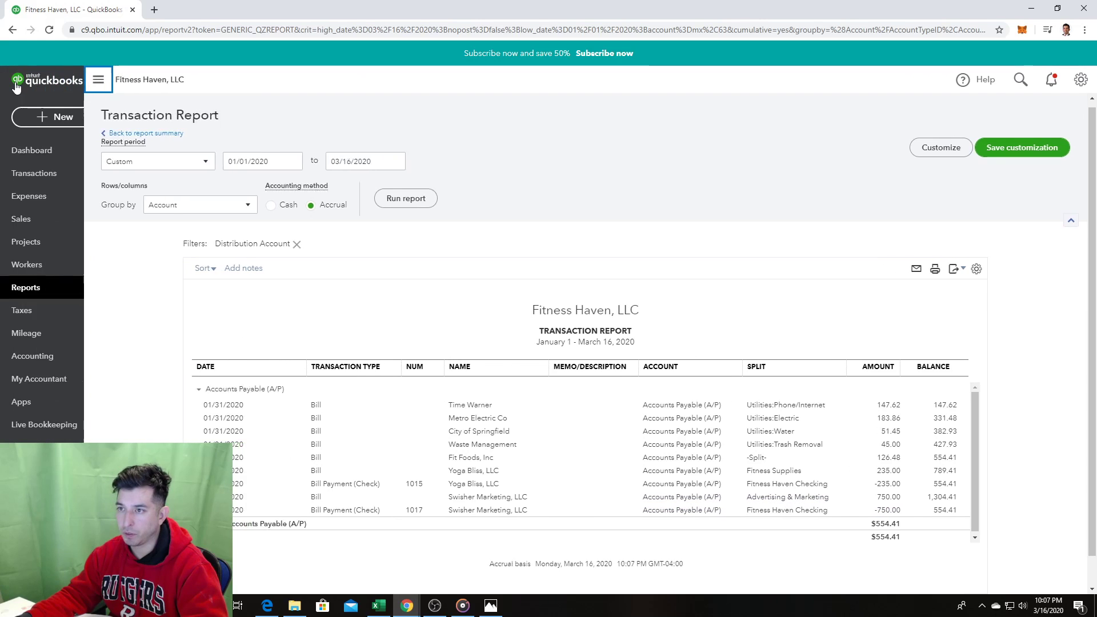
click(20, 150)
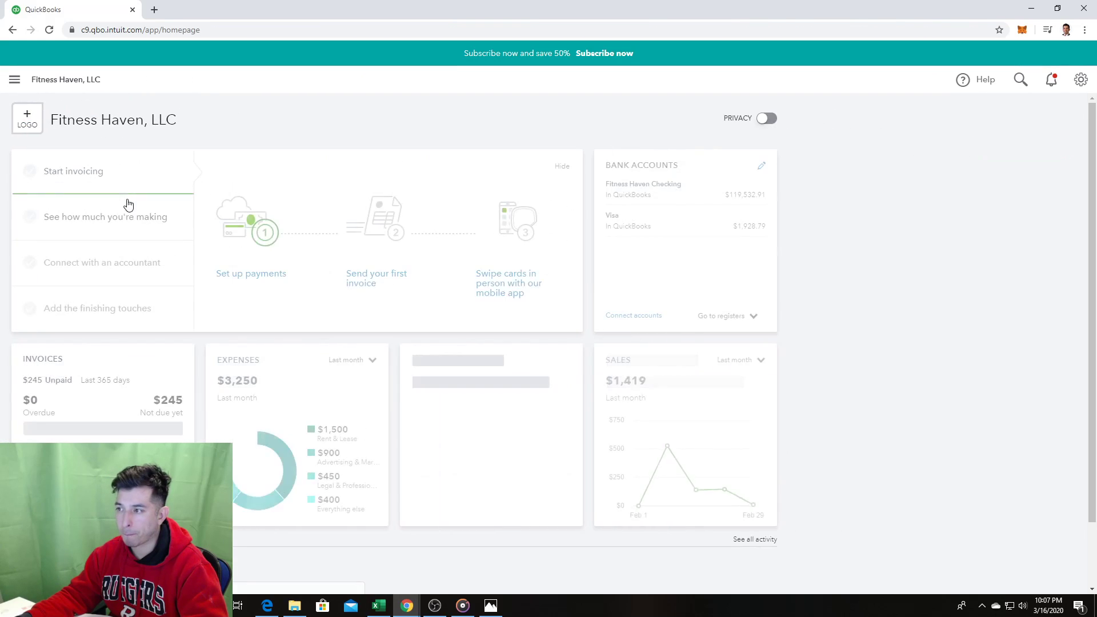
click(20, 81)
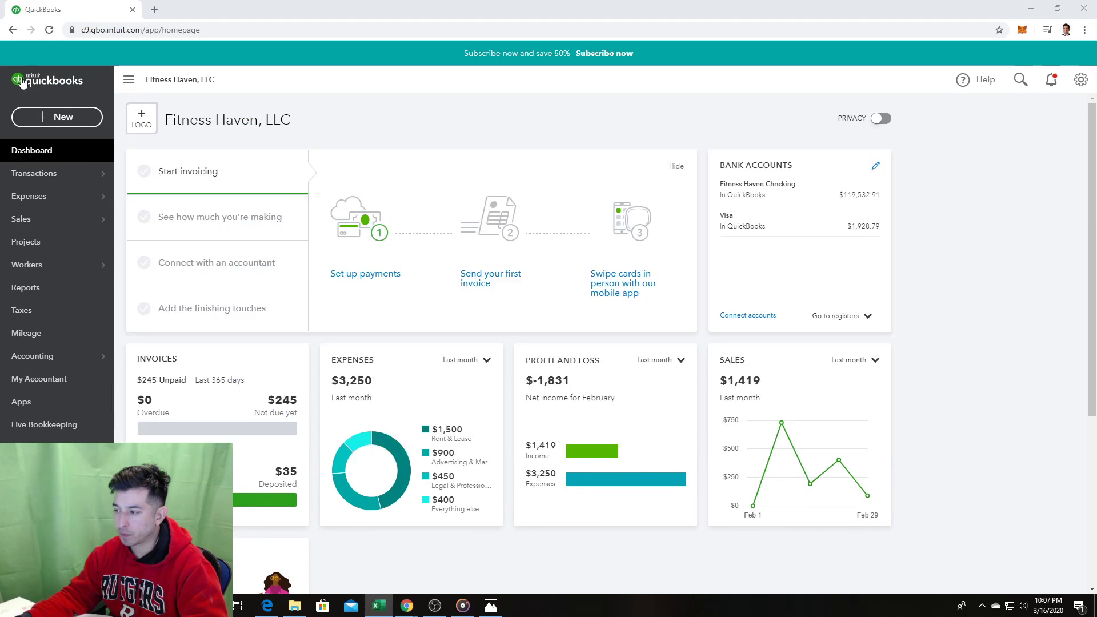
key(alt+Tab)
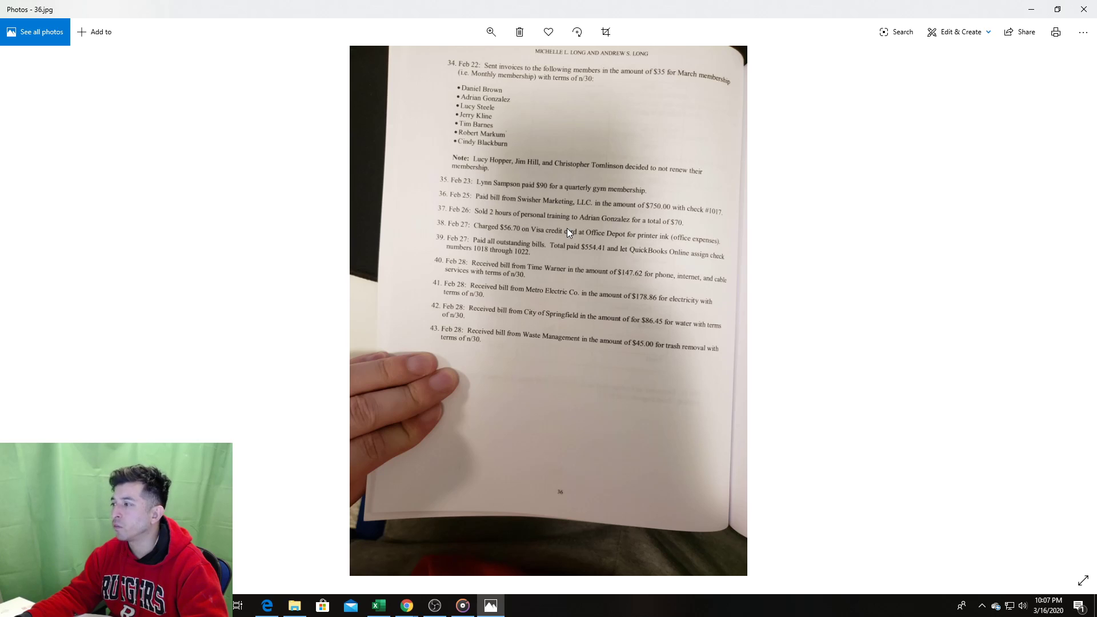
key(alt+Tab)
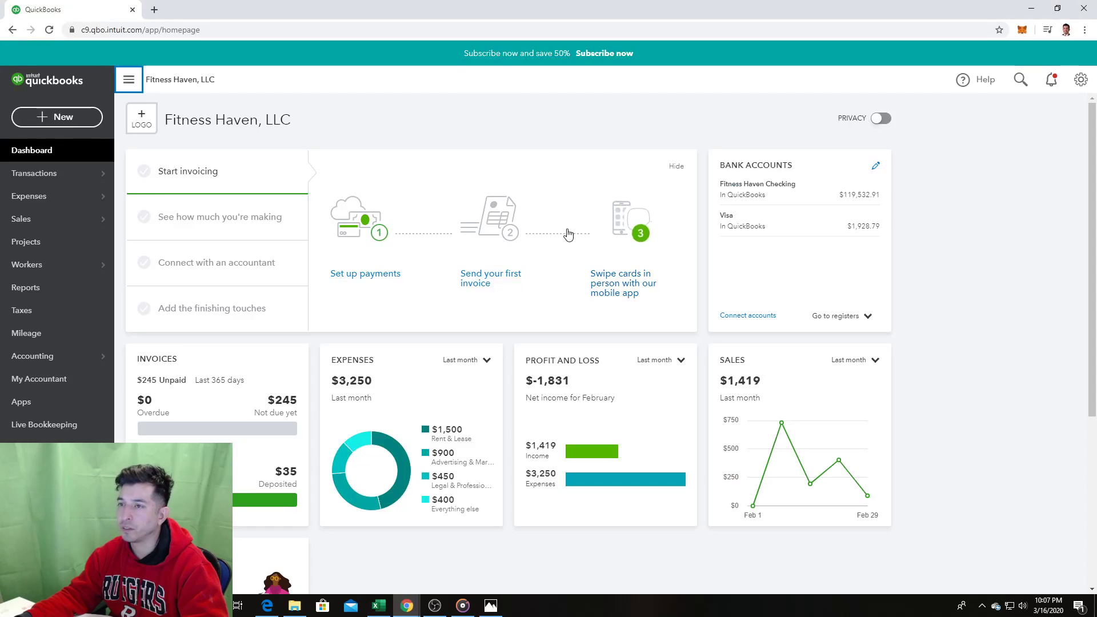
Step: Create a sales receipt for the February 26 personal training customer, dated 02/26/2020 with Cash as the payment method
click(84, 114)
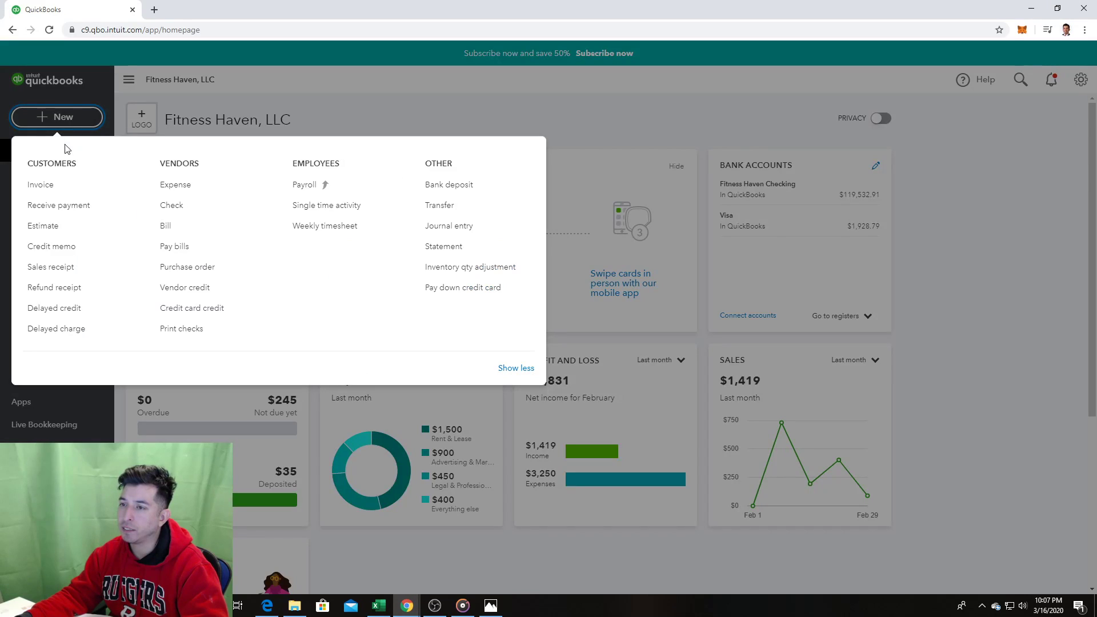
click(35, 267)
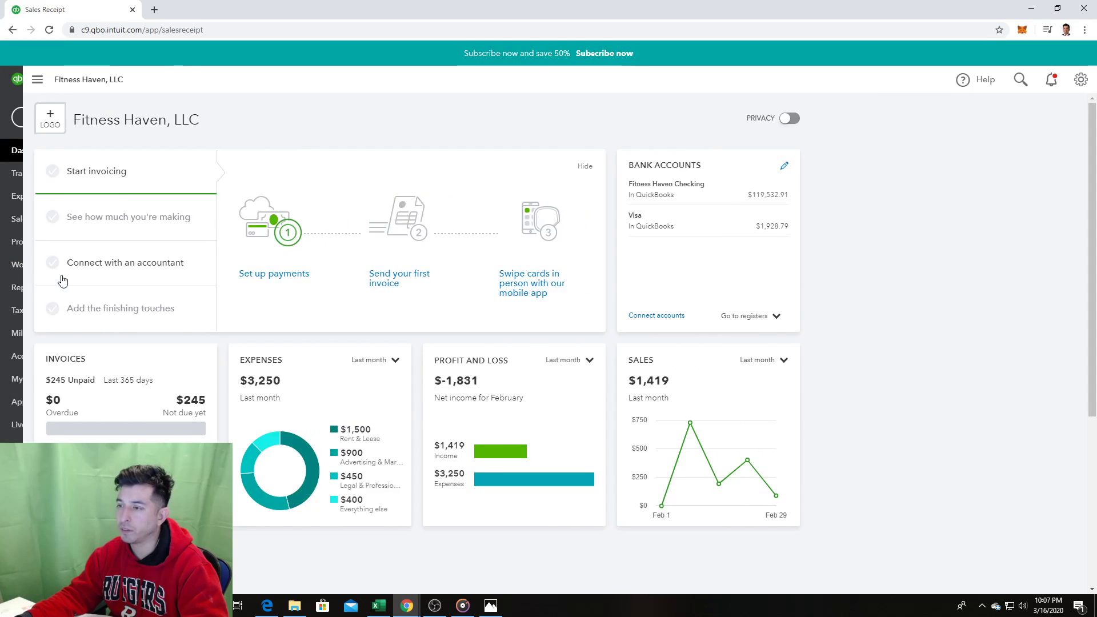
text(Adrian Gonzalez)
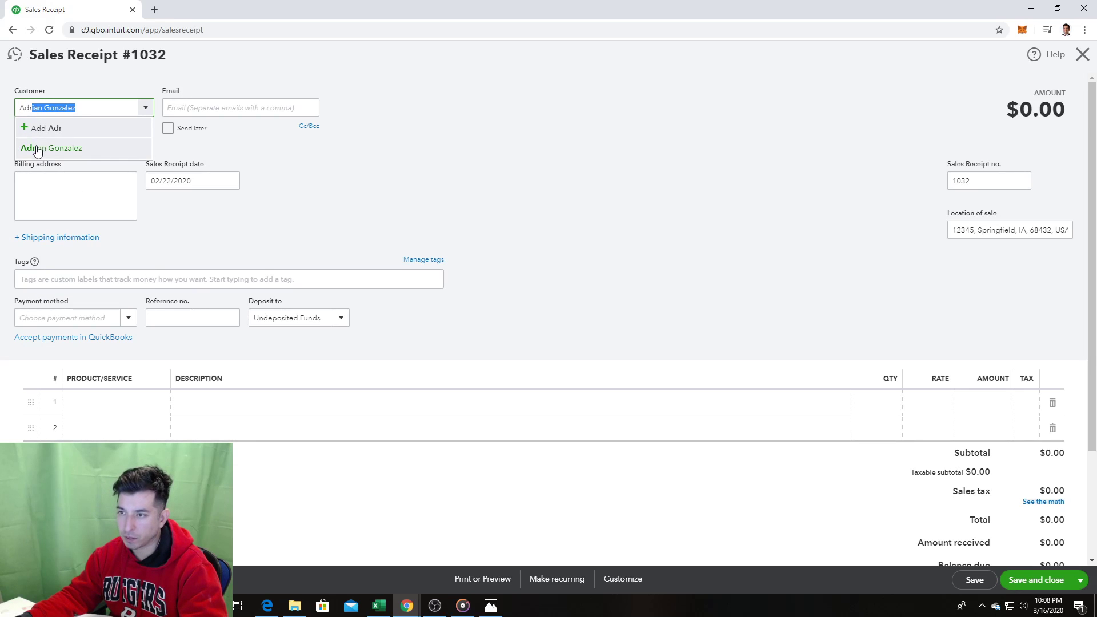
click(56, 152)
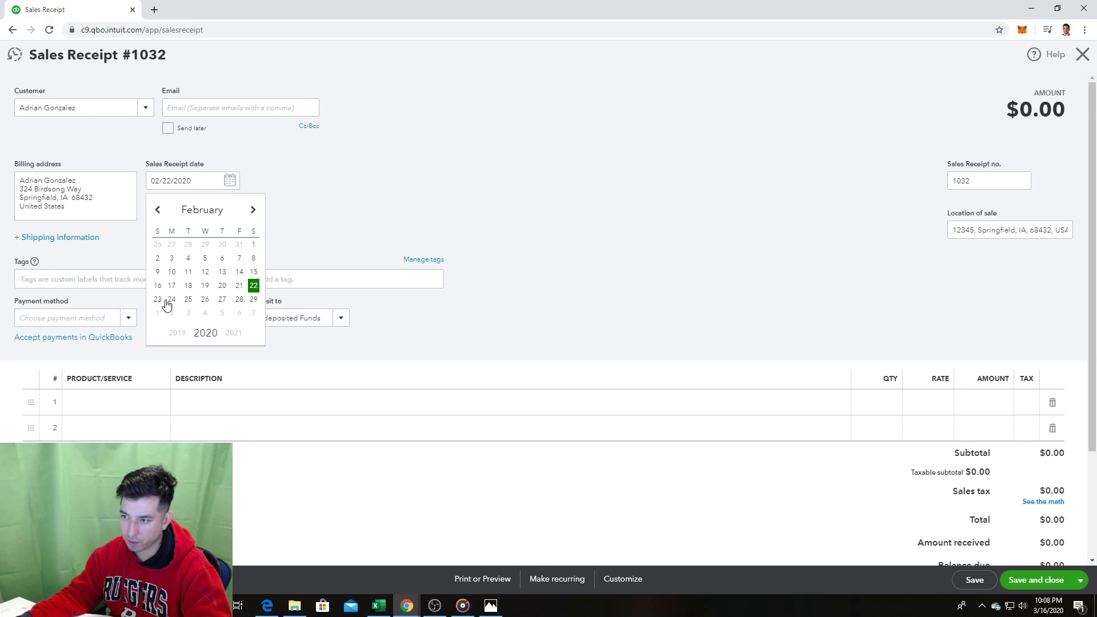
click(205, 300)
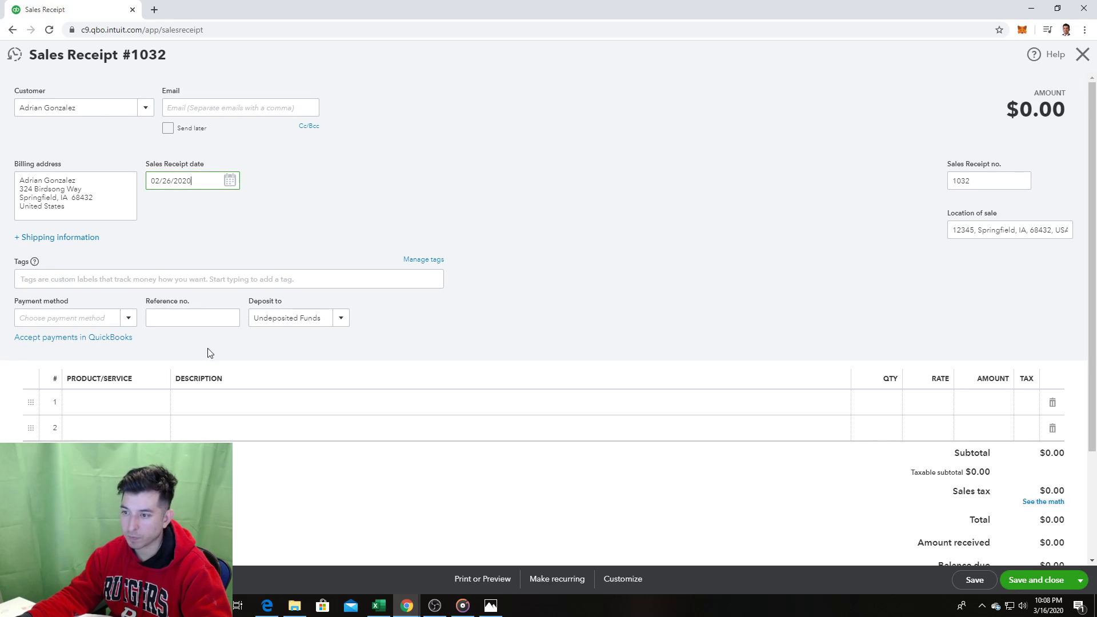
click(127, 318)
click(112, 357)
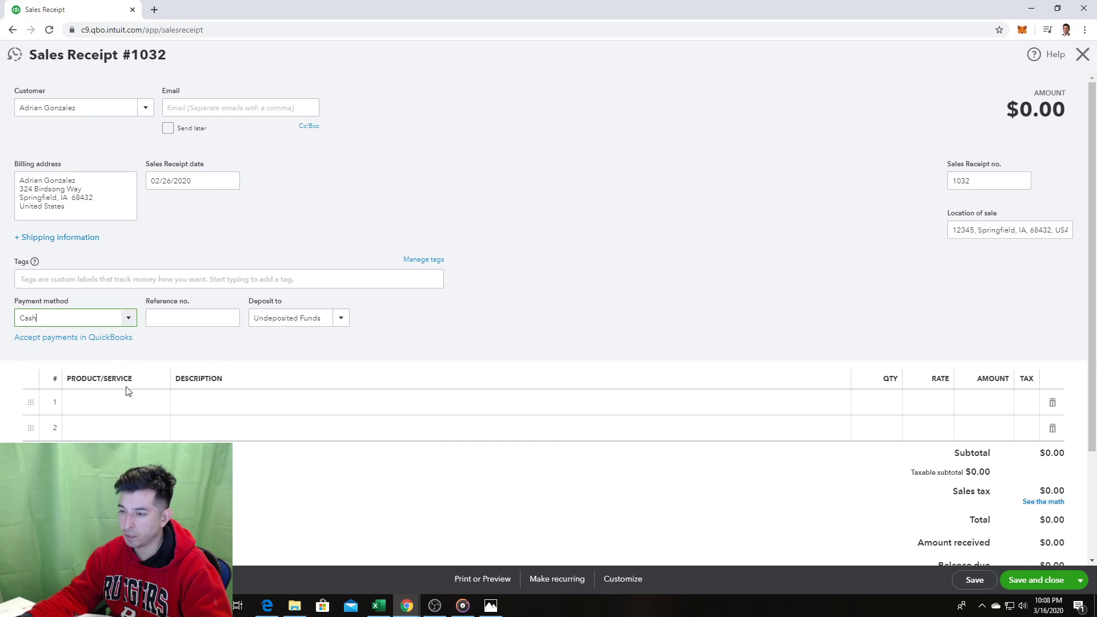
Step: Add a Personal Training line with a quantity of 2 to the sales receipt, then save and close it
click(117, 400)
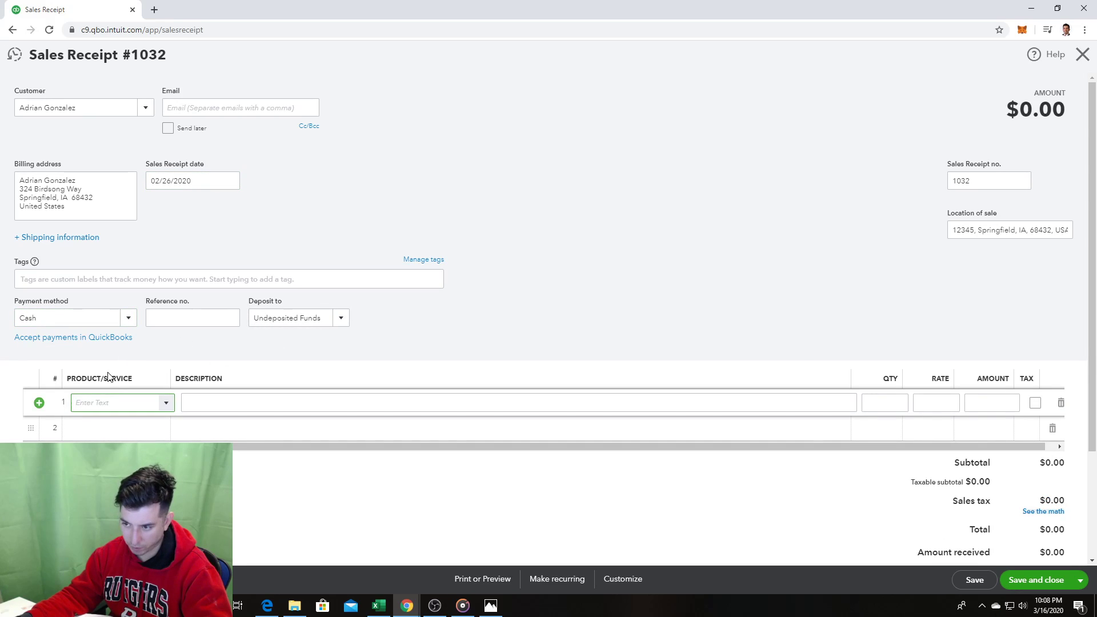
click(170, 404)
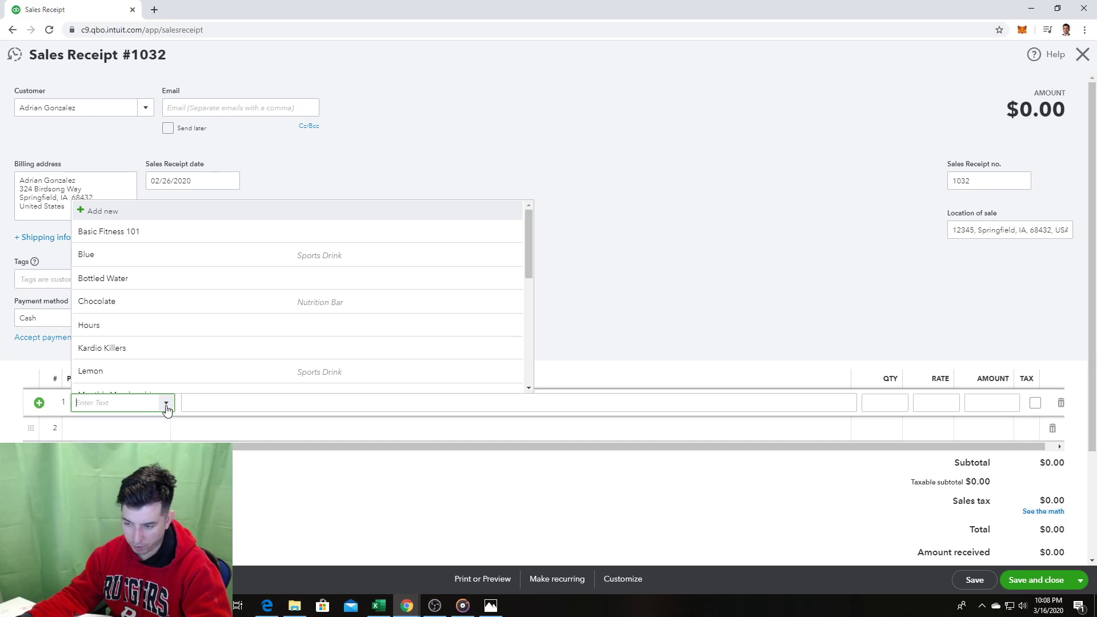
click(135, 423)
click(115, 408)
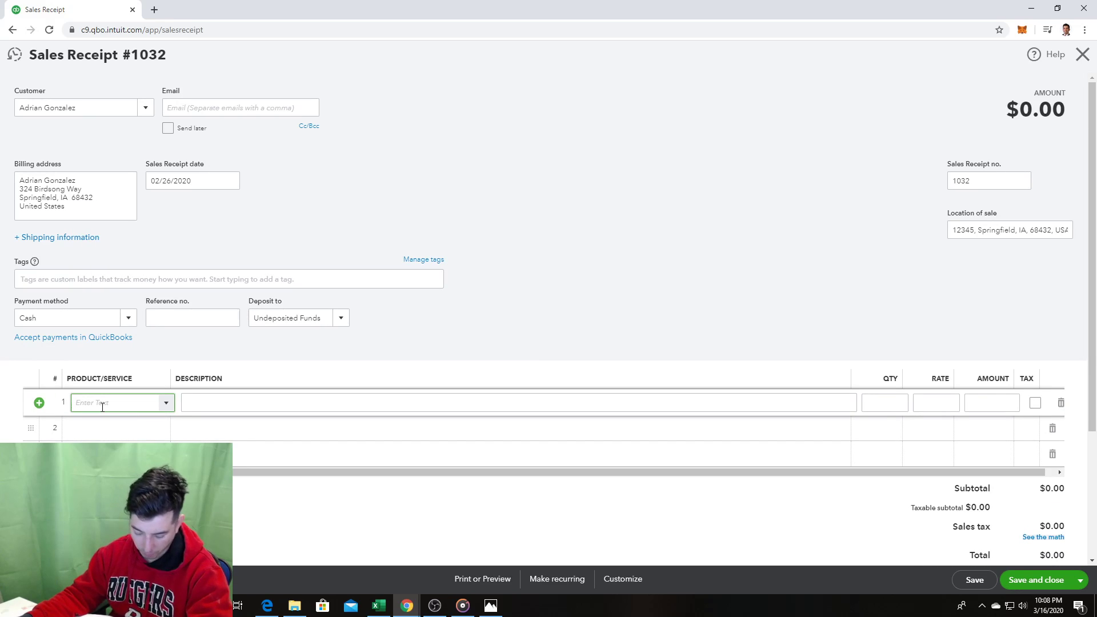
text(per)
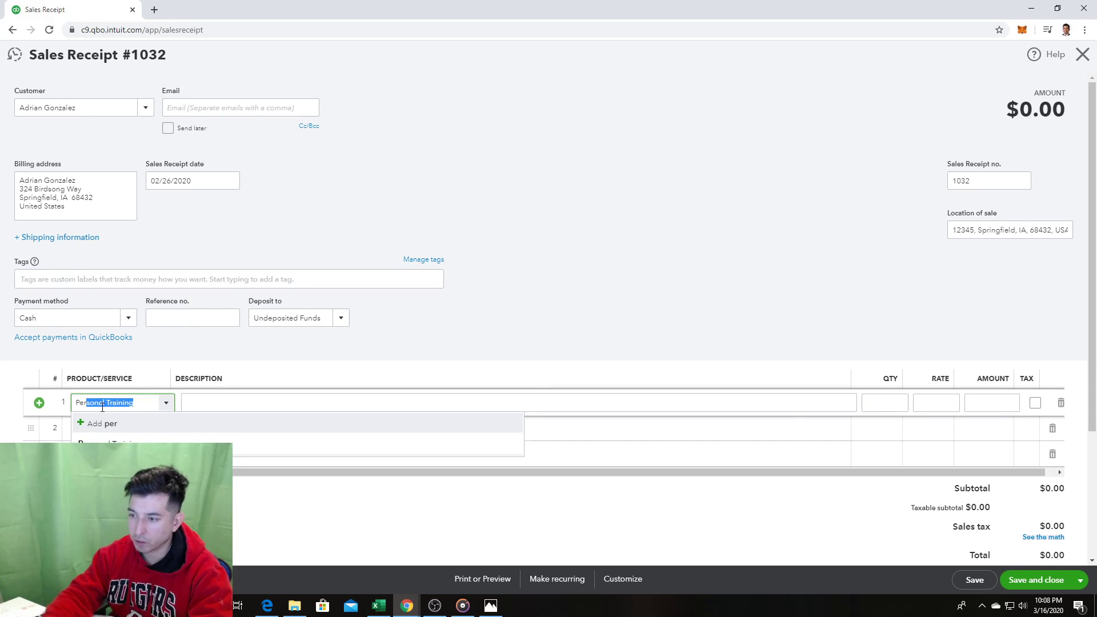
click(108, 447)
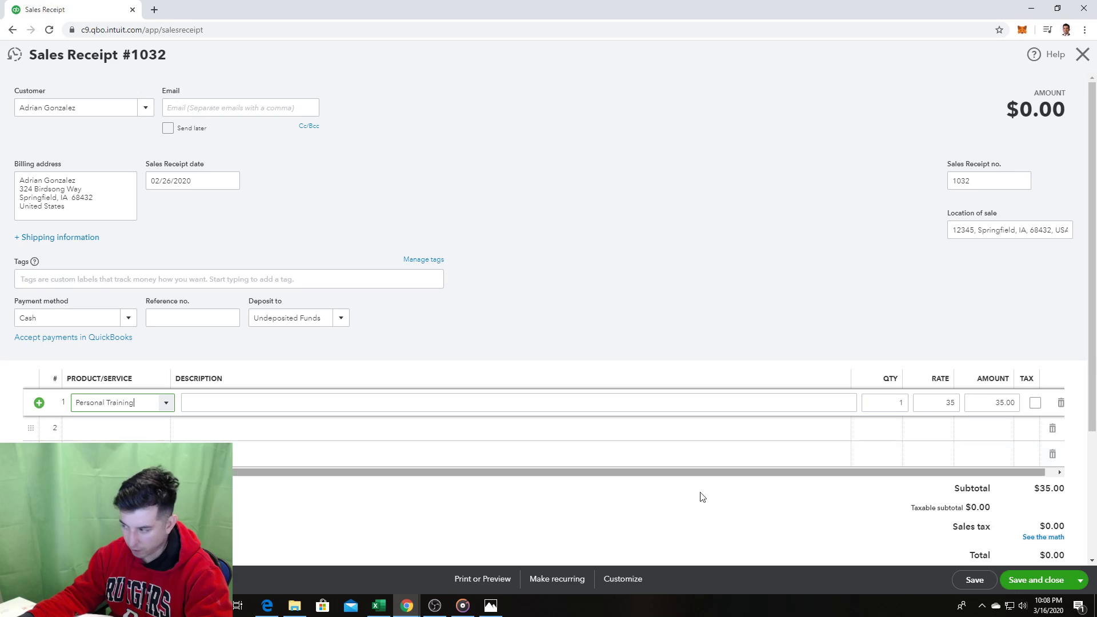
click(895, 411)
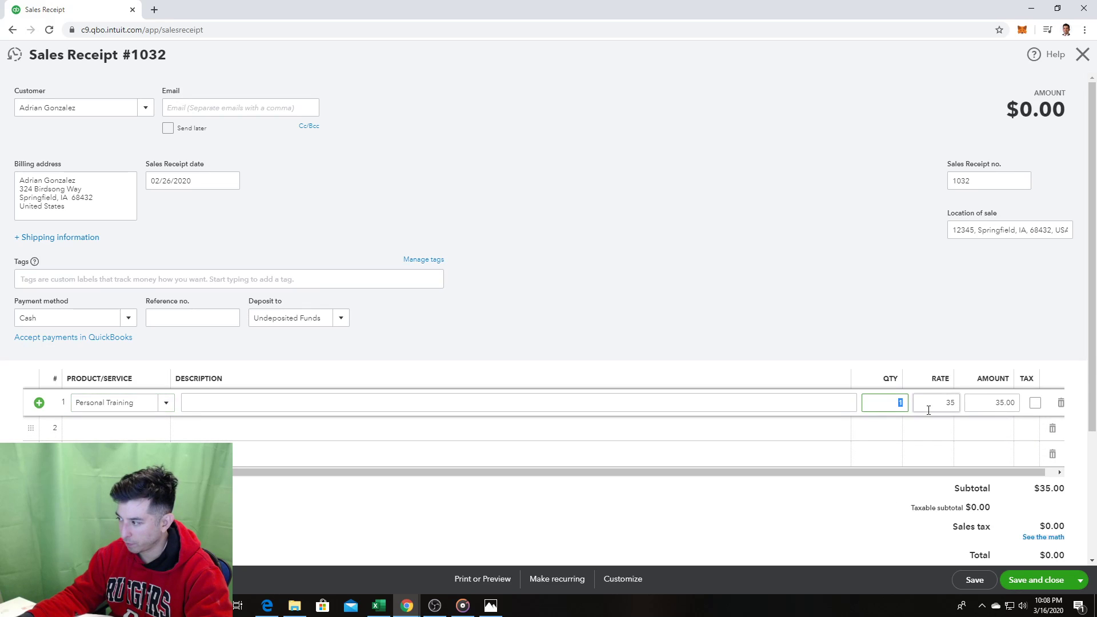
click(890, 294)
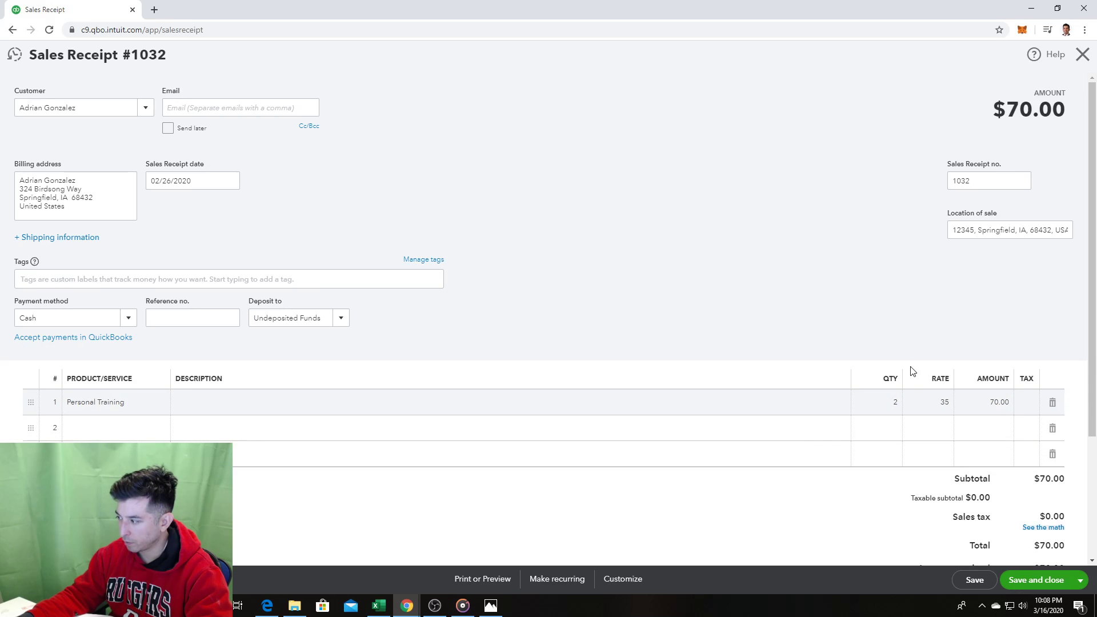
click(1038, 580)
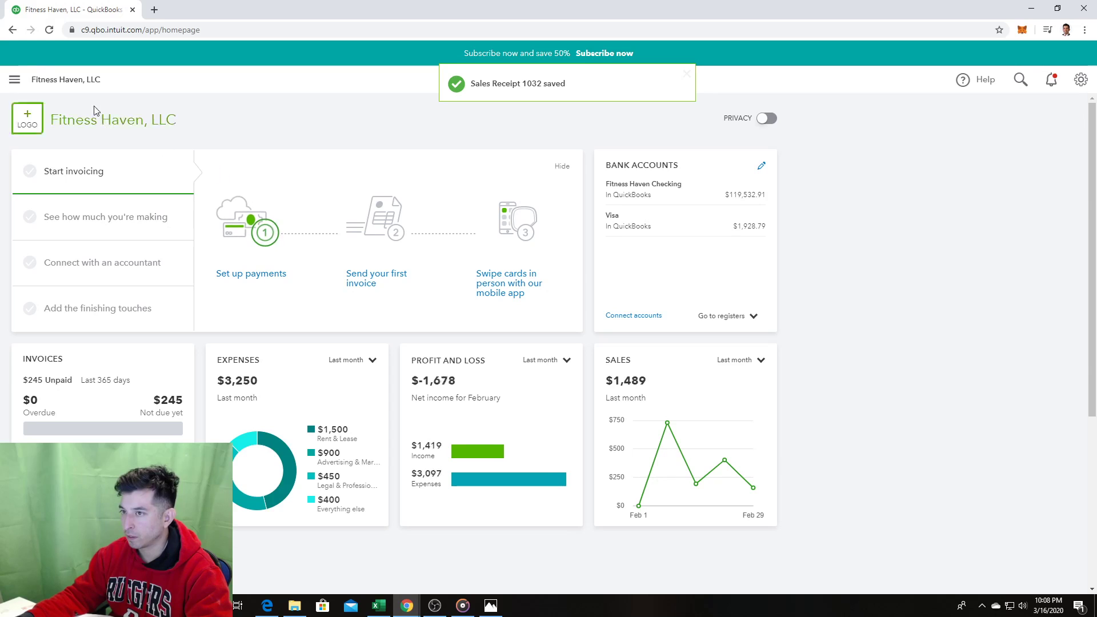
Step: Run the Profit and Loss report and examine the transactions behind its Gym Revenues amount
click(16, 81)
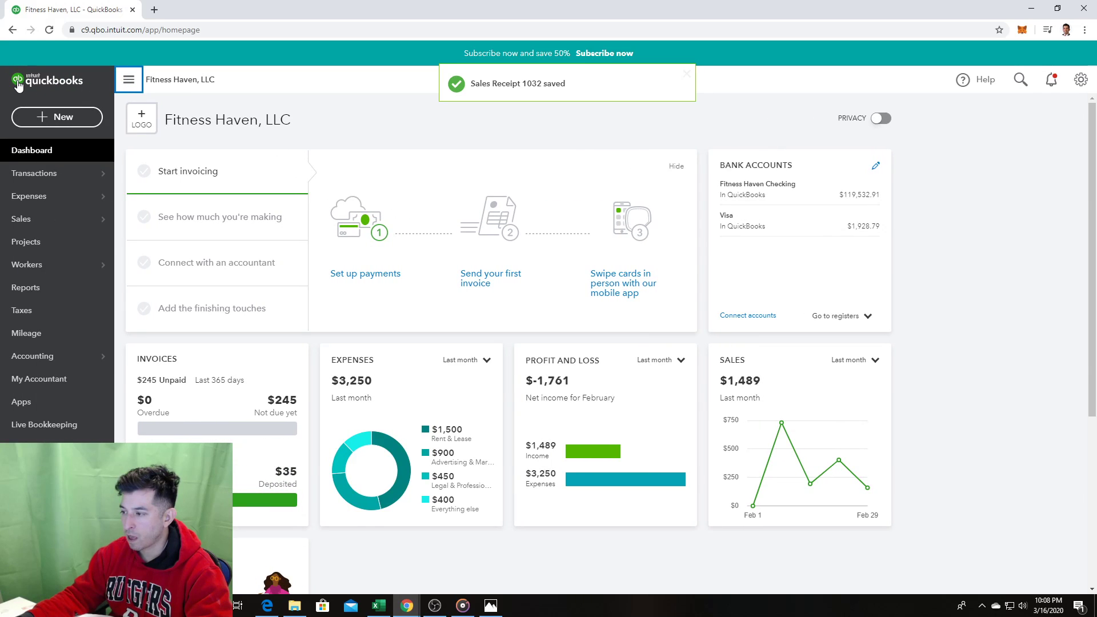
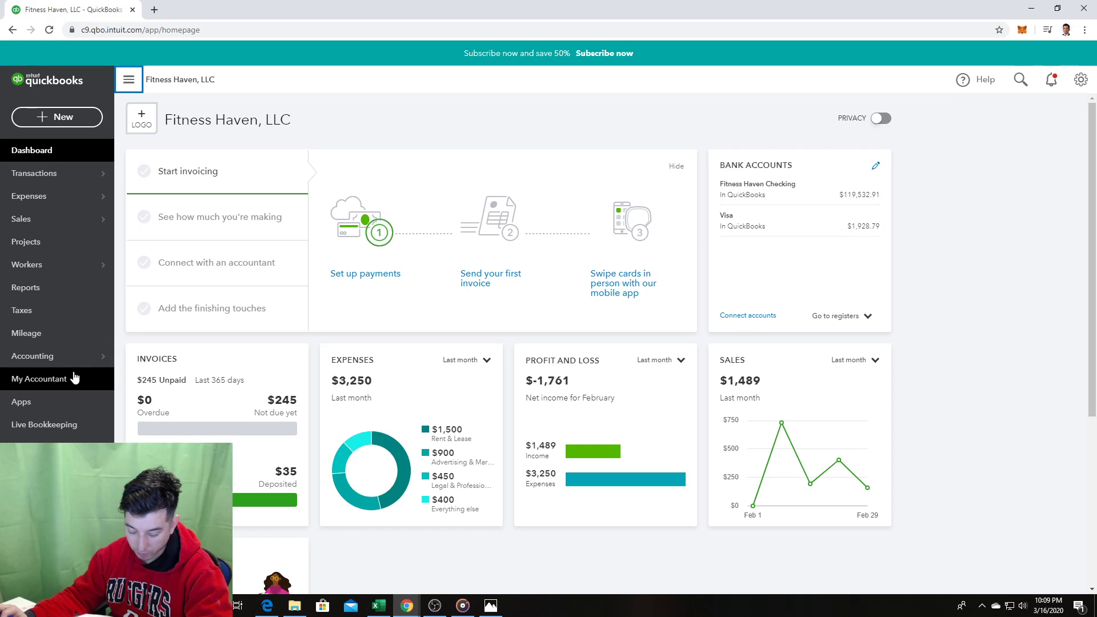
click(57, 217)
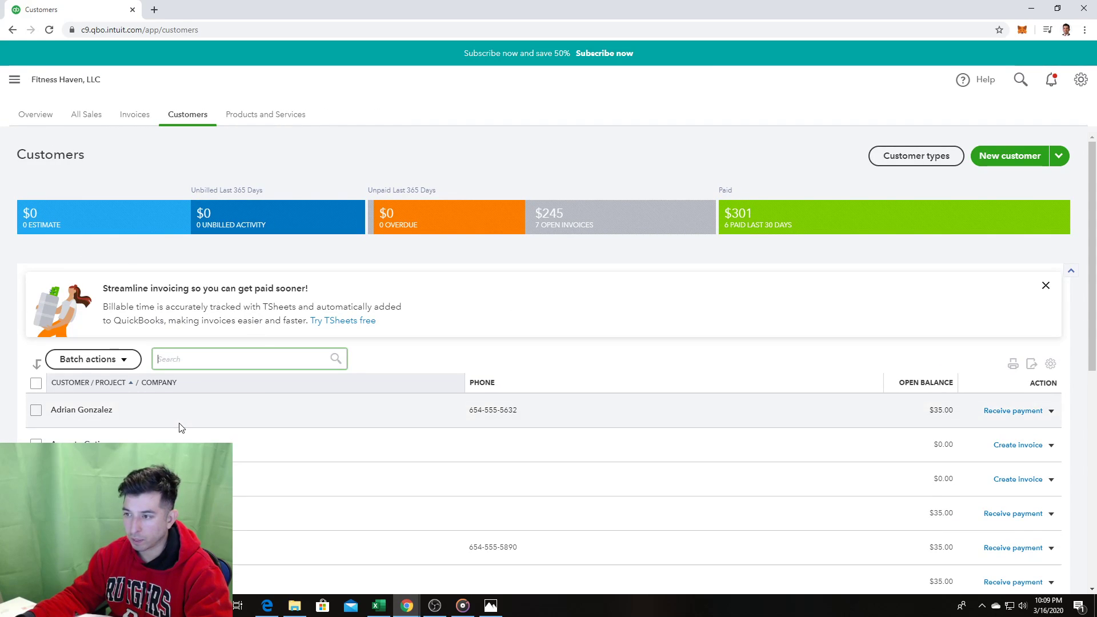
click(14, 80)
click(25, 288)
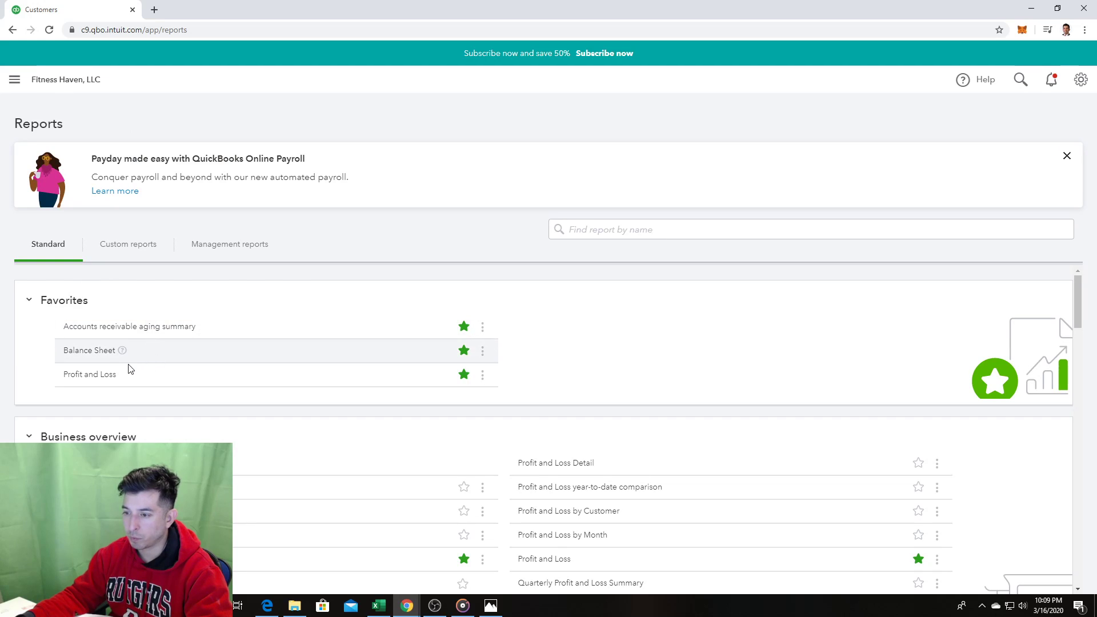
click(109, 377)
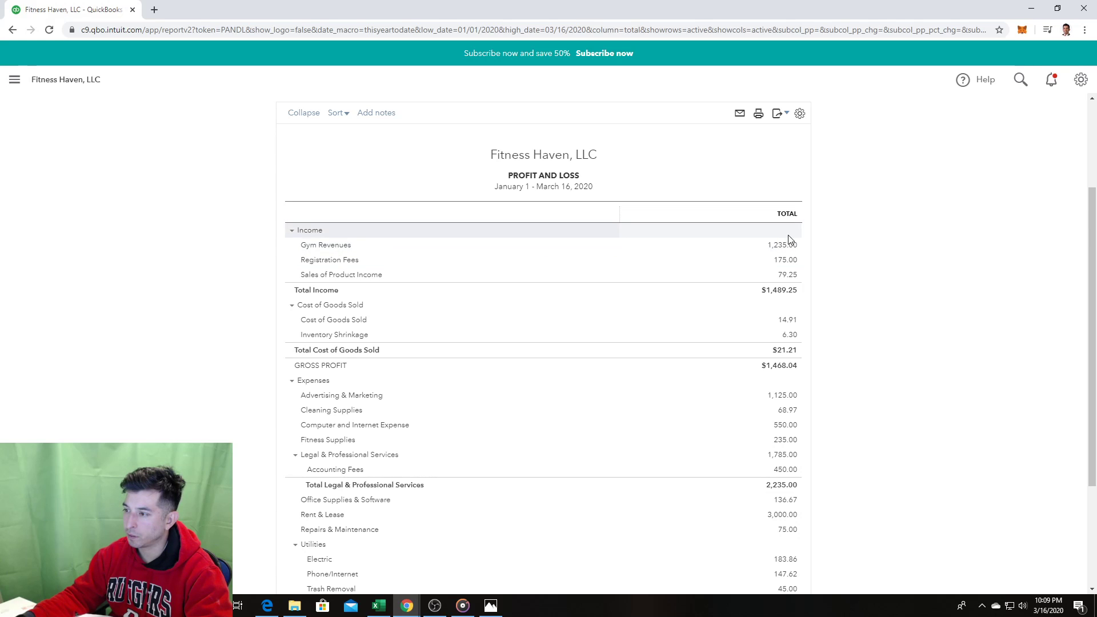
click(795, 250)
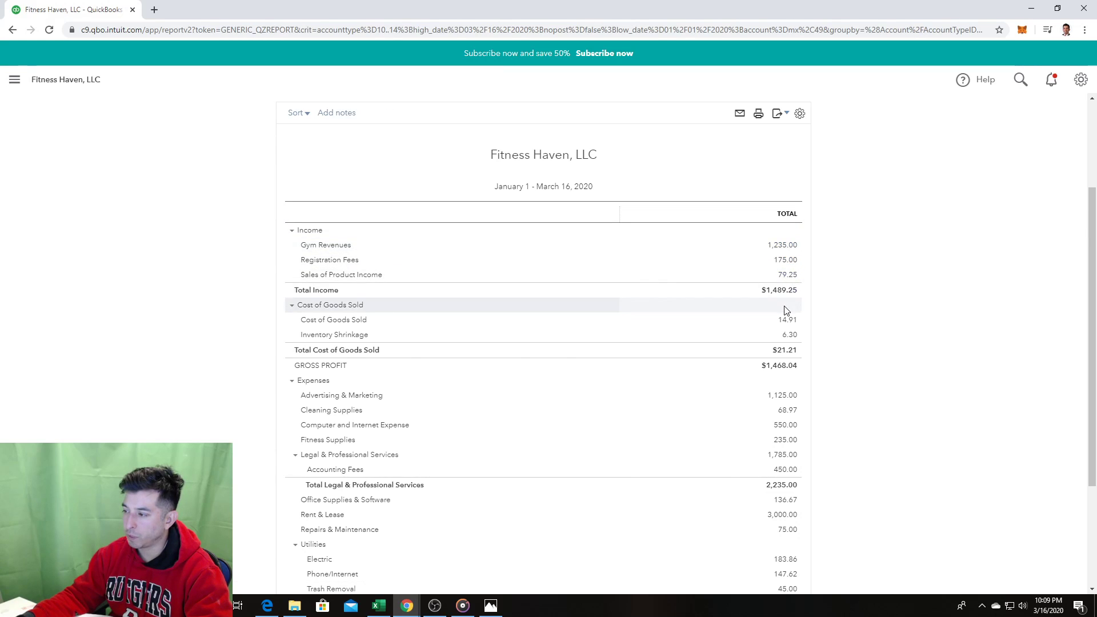
scroll(714, 426, down, 3)
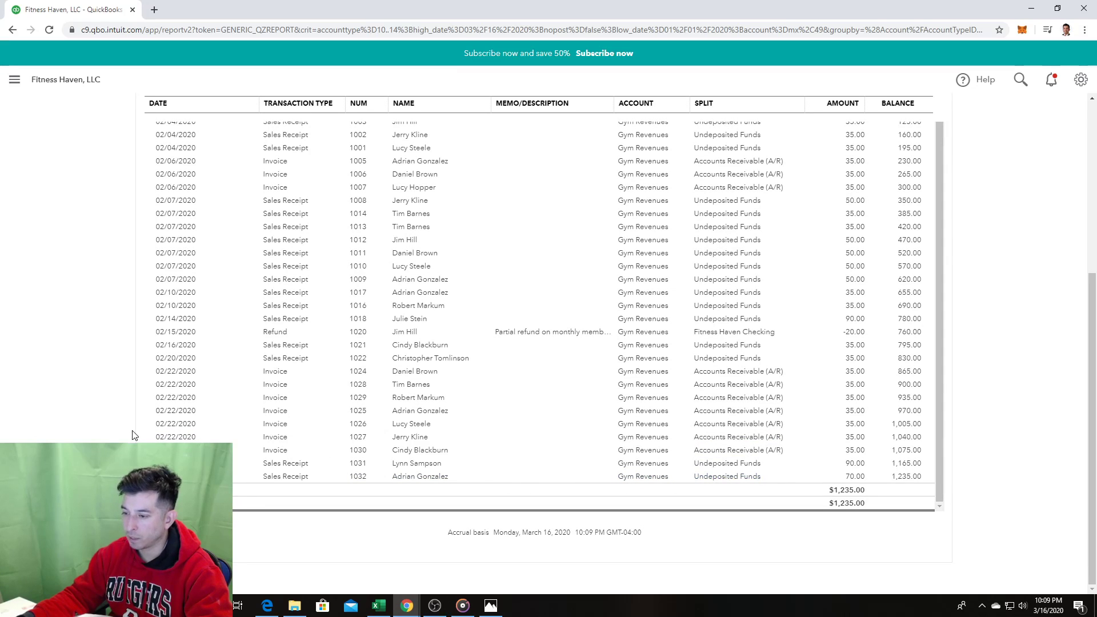
scroll(103, 371, up, 5)
Step: Read the February 27 Office Depot printer ink entry in the 36.jpg photo and return to QuickBooks
click(15, 80)
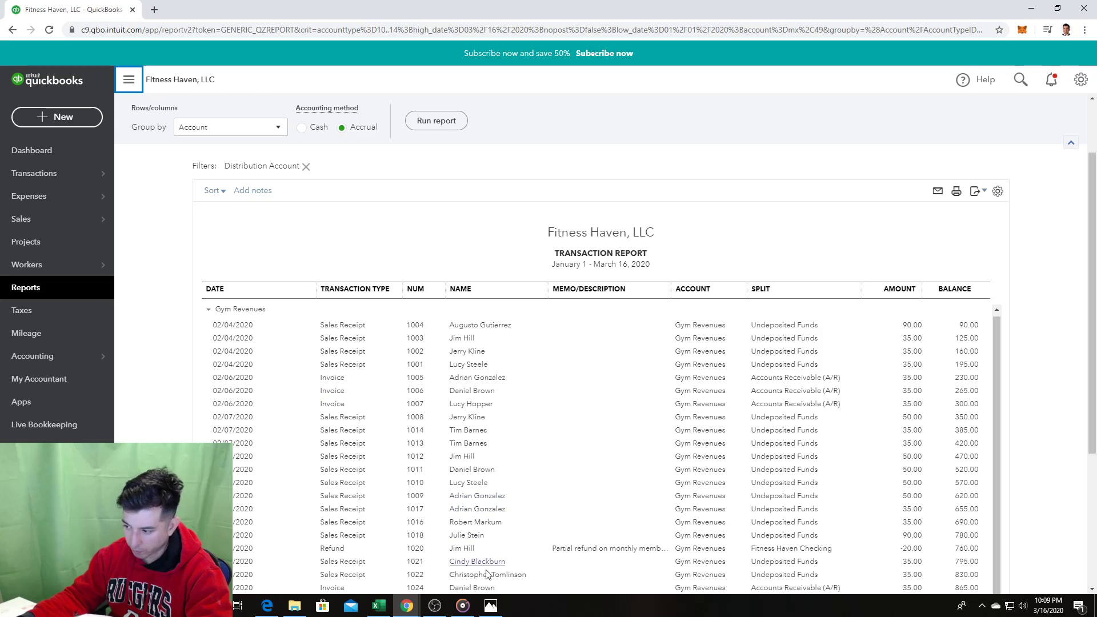
click(490, 606)
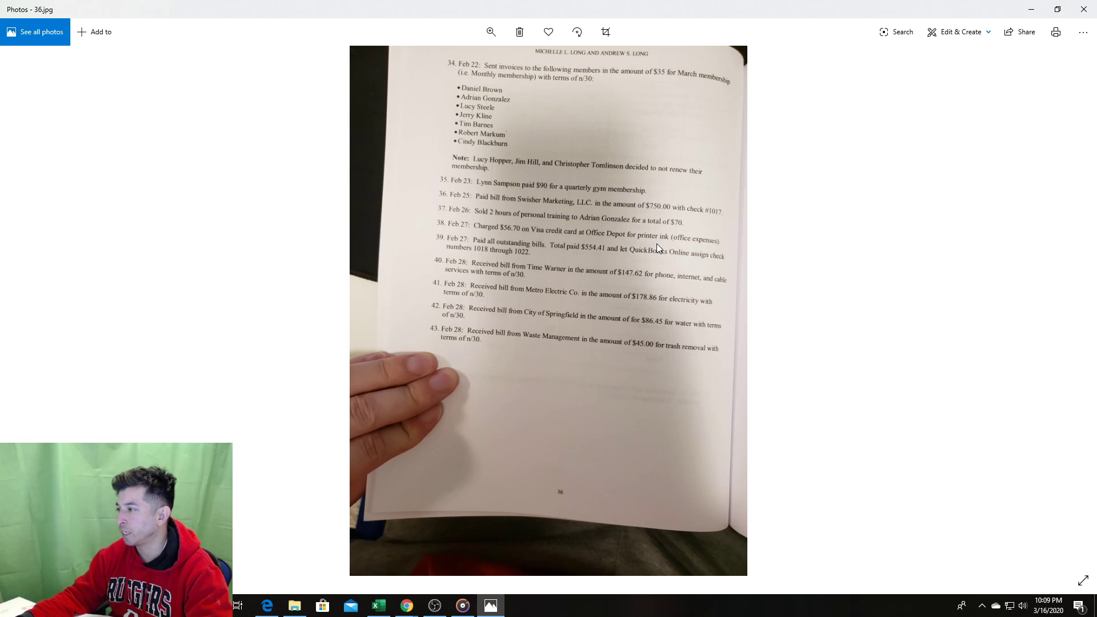
key(alt+Tab)
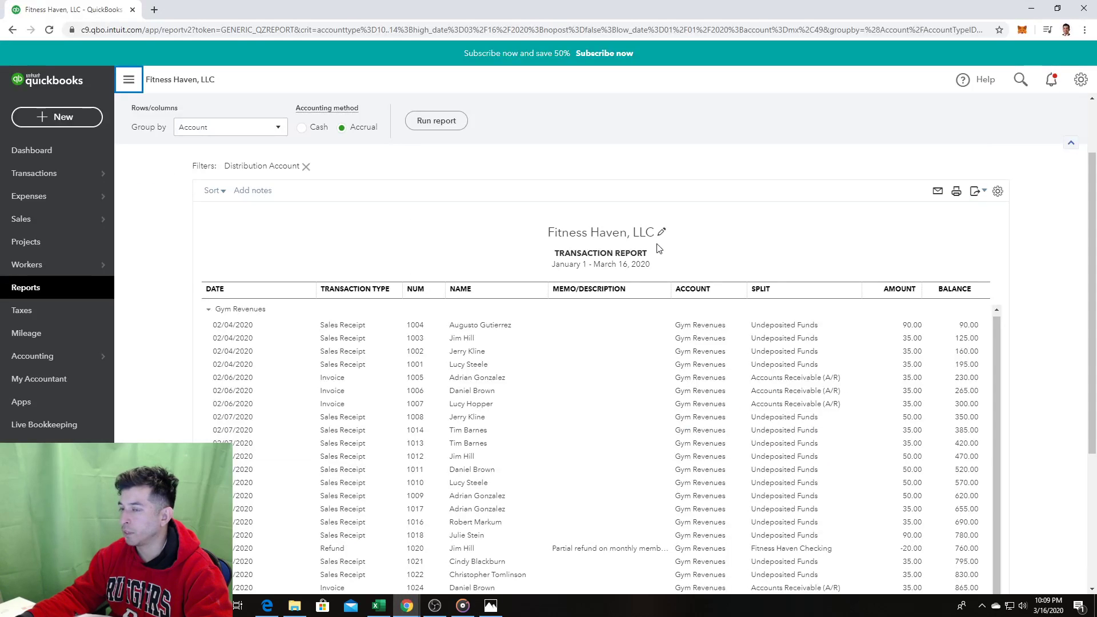
Step: Start a new expense with the existing vendor Office Depot as the payee
click(39, 115)
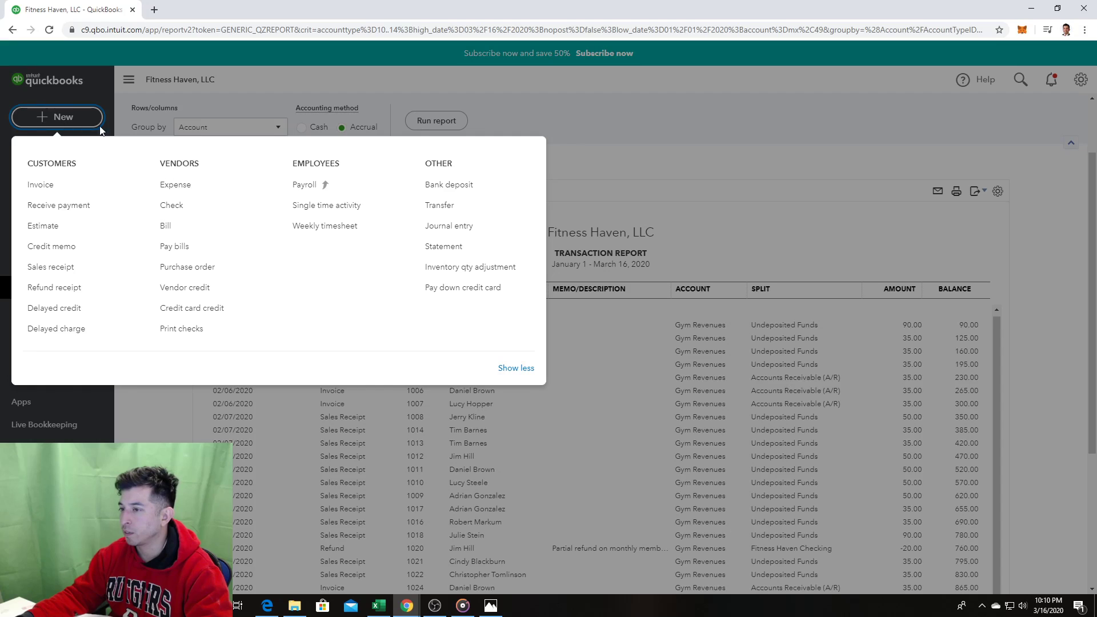
click(176, 185)
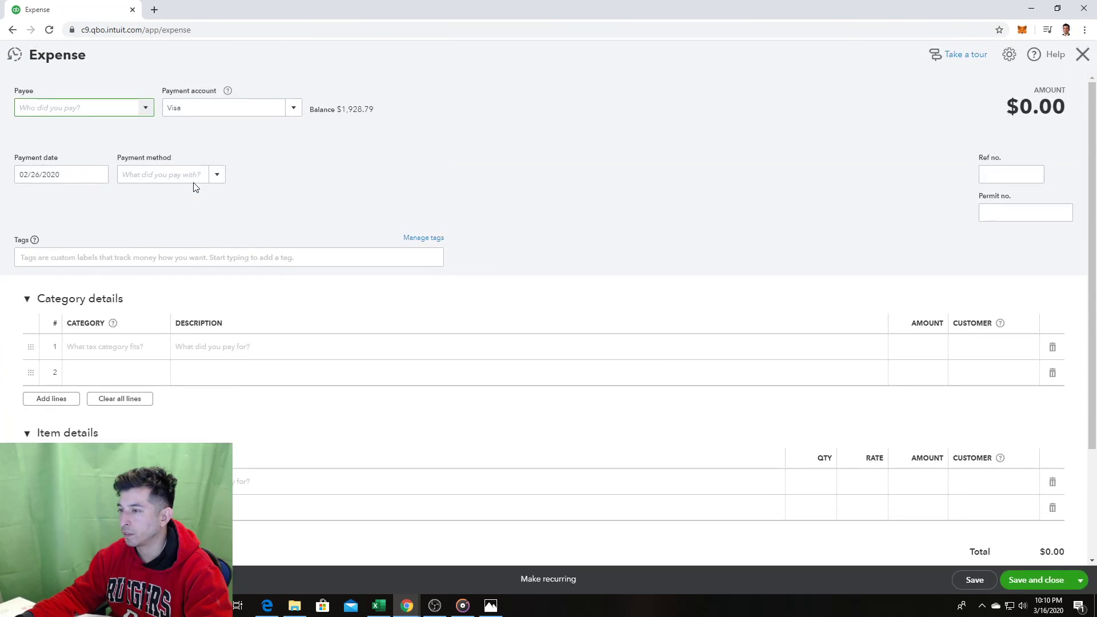
click(145, 108)
click(144, 110)
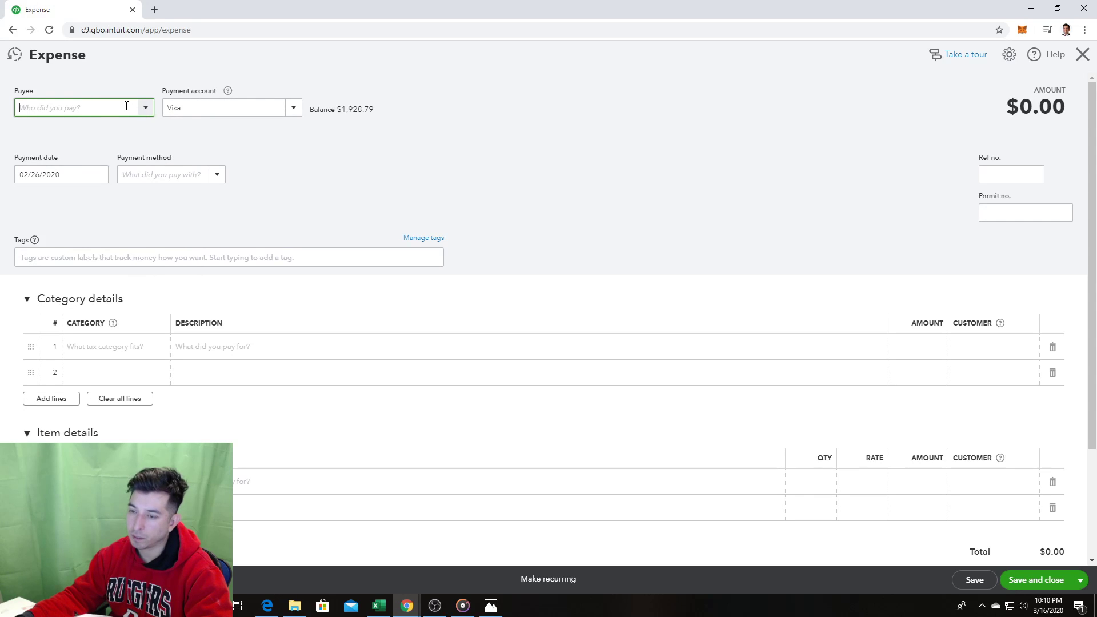
text(Office Depot)
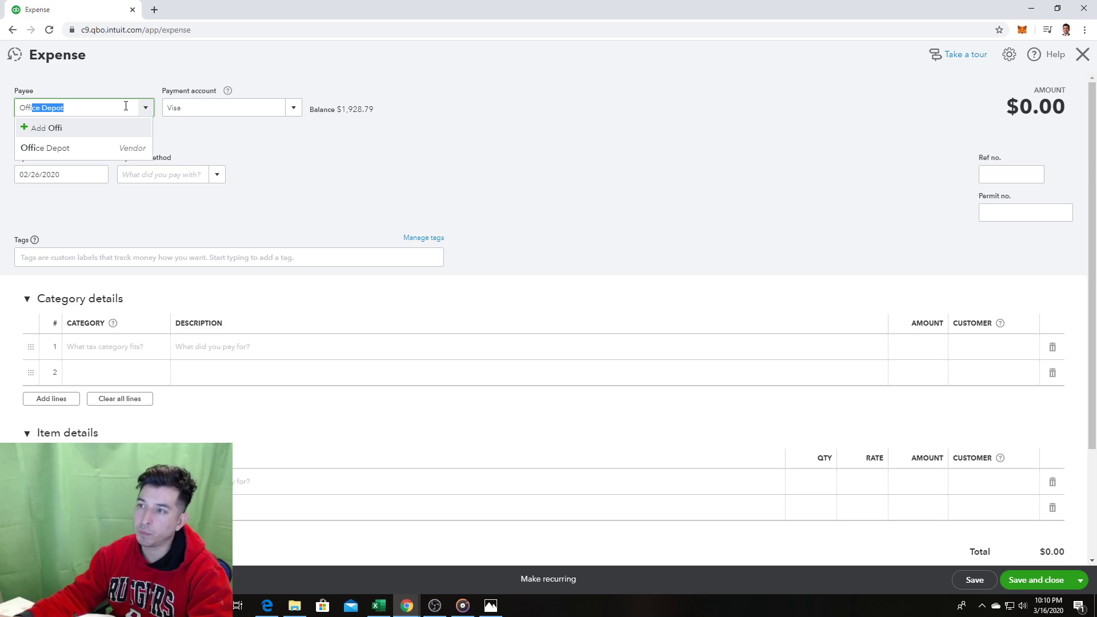
click(64, 144)
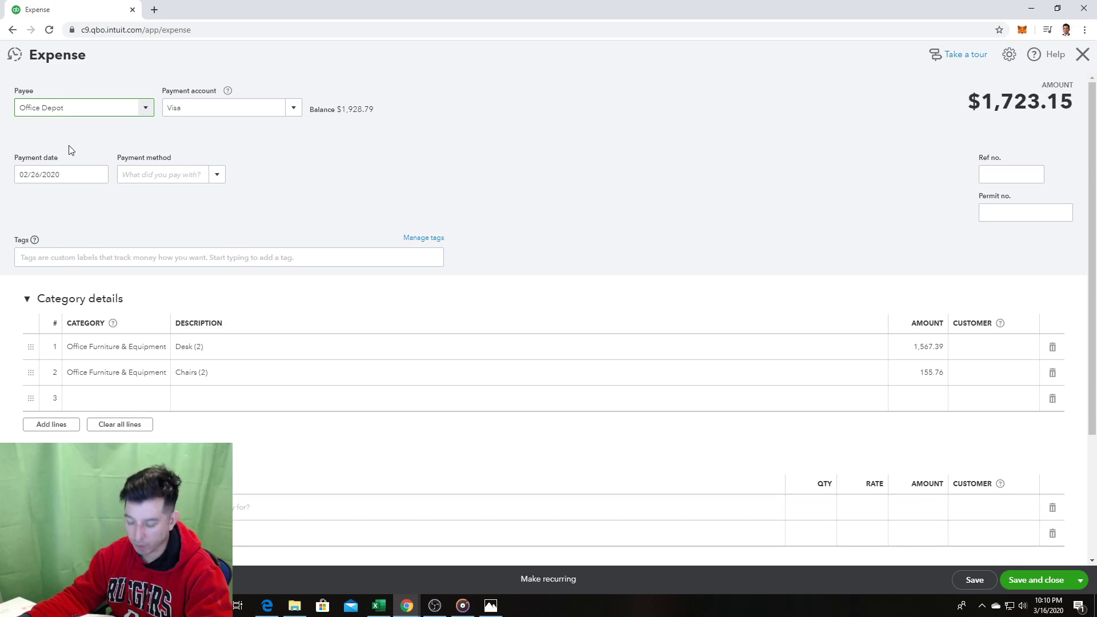
Step: Date the Office Depot expense 02/27/2020 and set its payment method to Credit Card
click(96, 175)
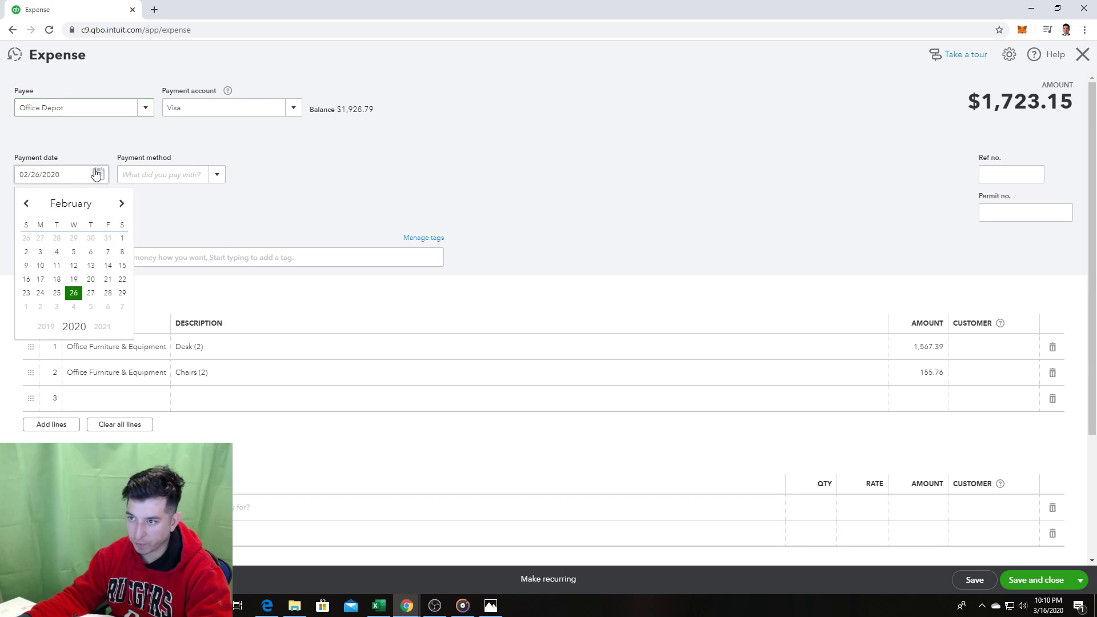
click(91, 294)
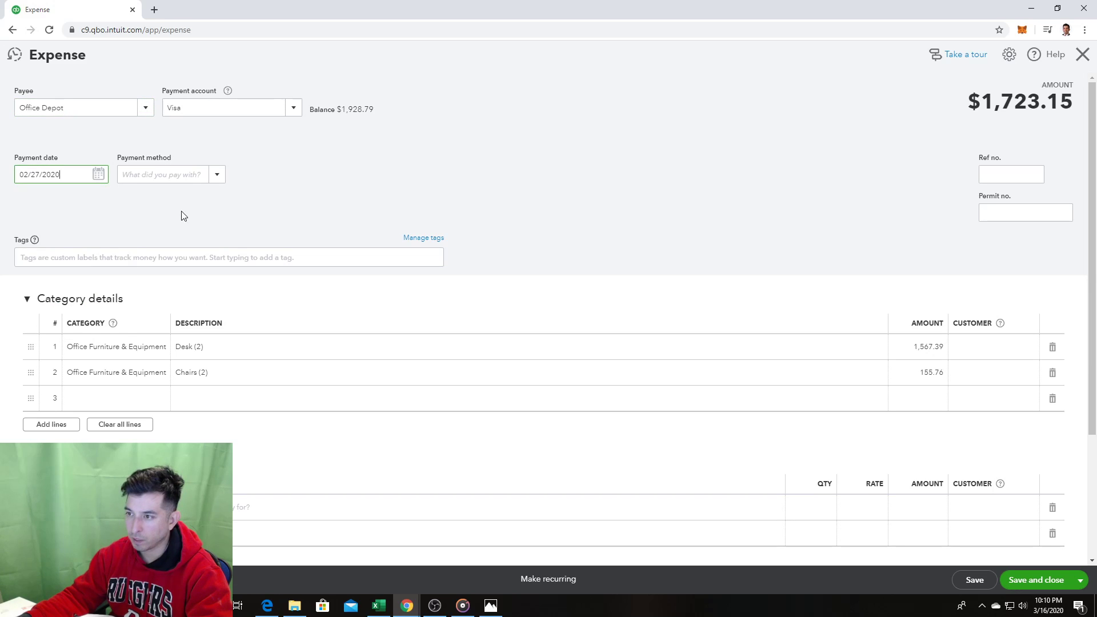
click(216, 174)
click(159, 255)
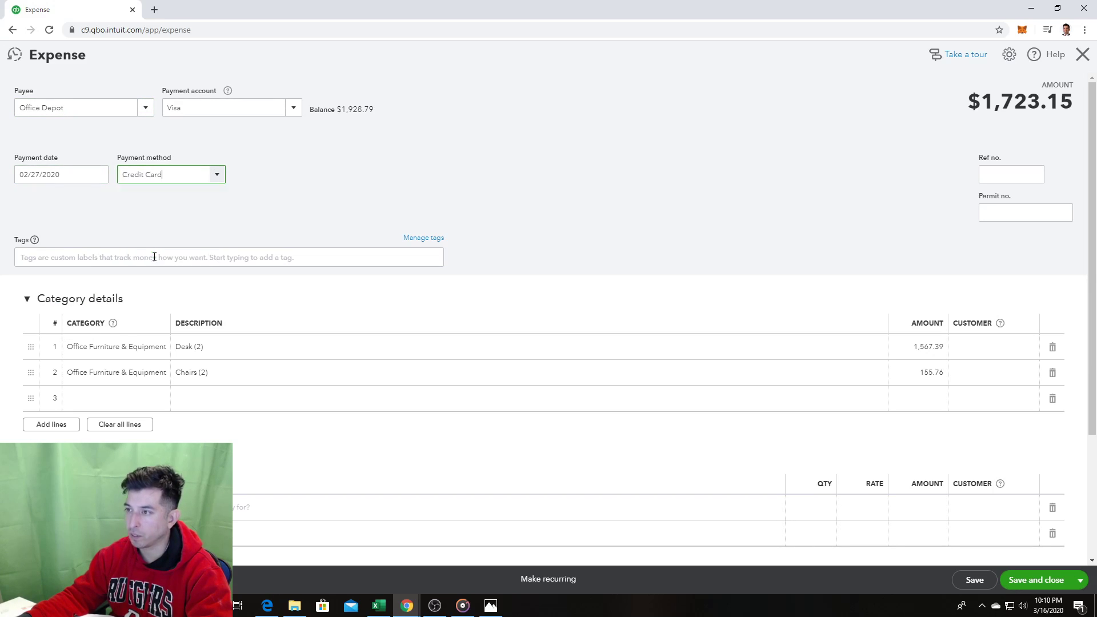
Step: Check the expense's payment account options and prefilled category lines, and look at the list of recent expenses
click(294, 109)
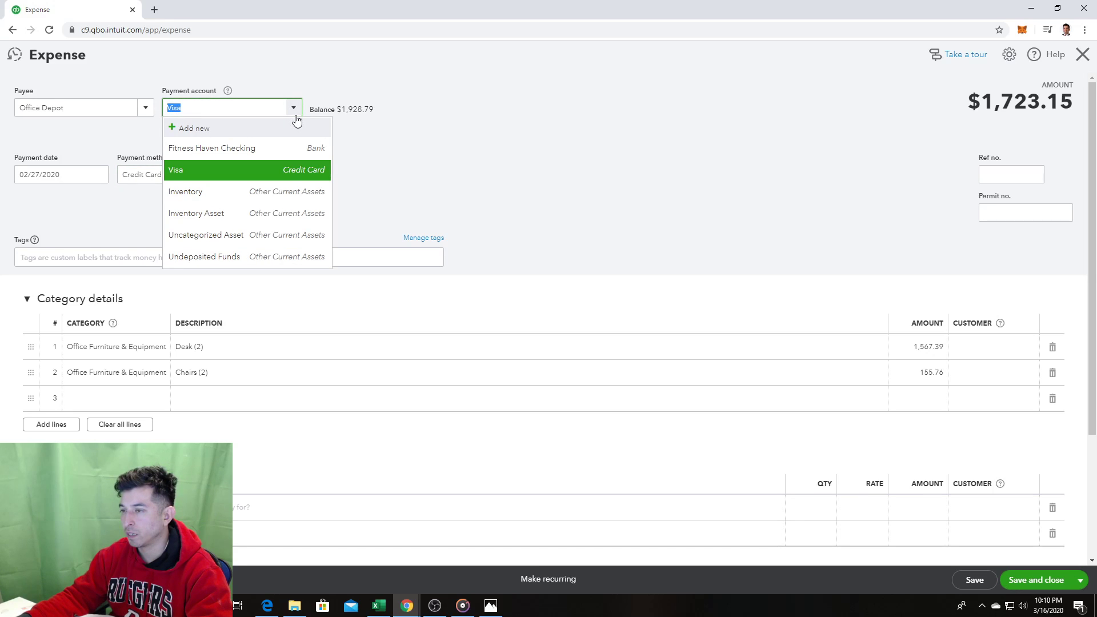
click(293, 109)
click(284, 149)
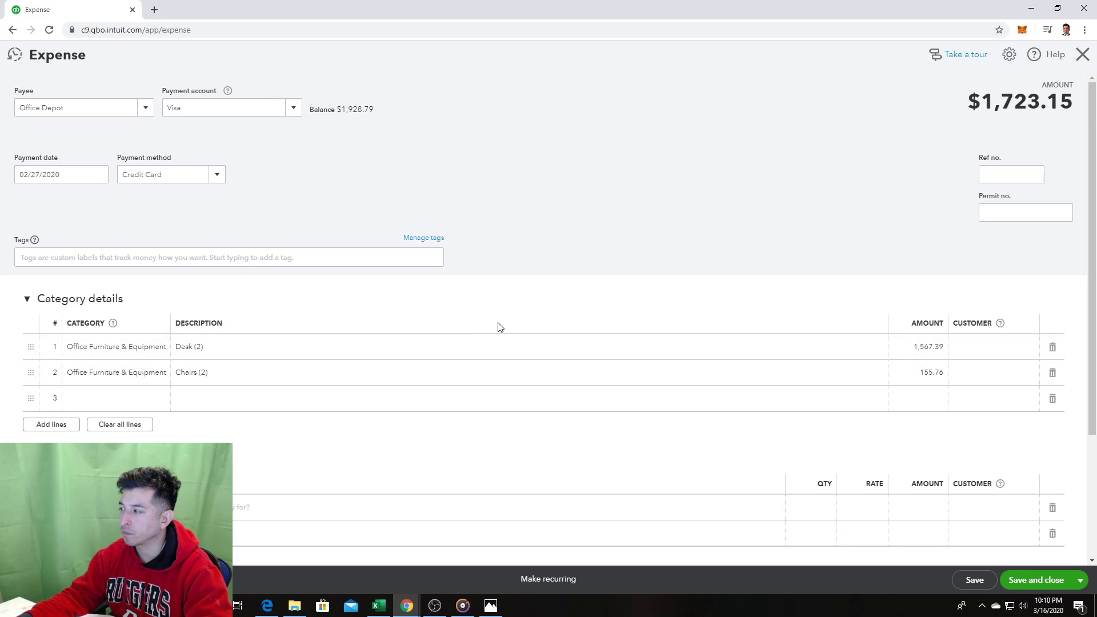
scroll(672, 367, down, 1)
scroll(671, 366, up, 1)
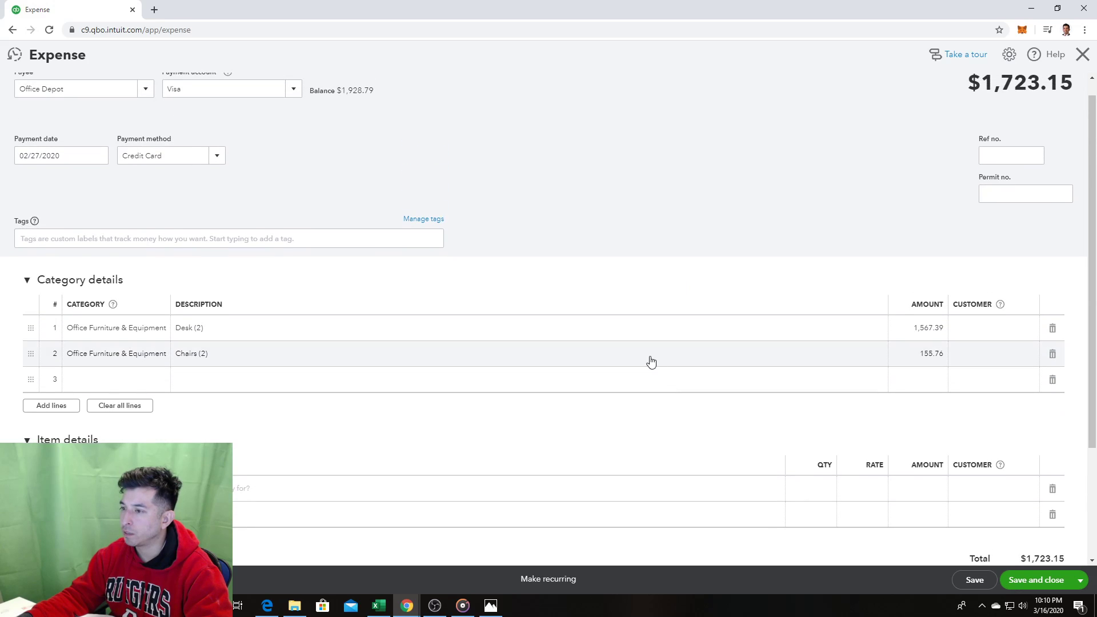
click(225, 347)
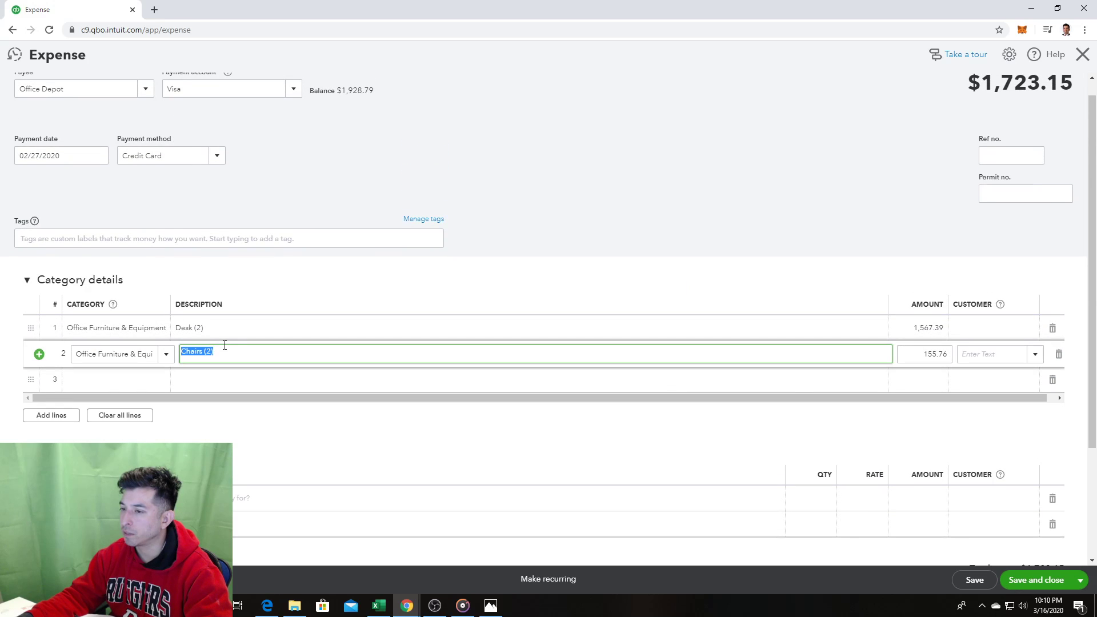
click(495, 207)
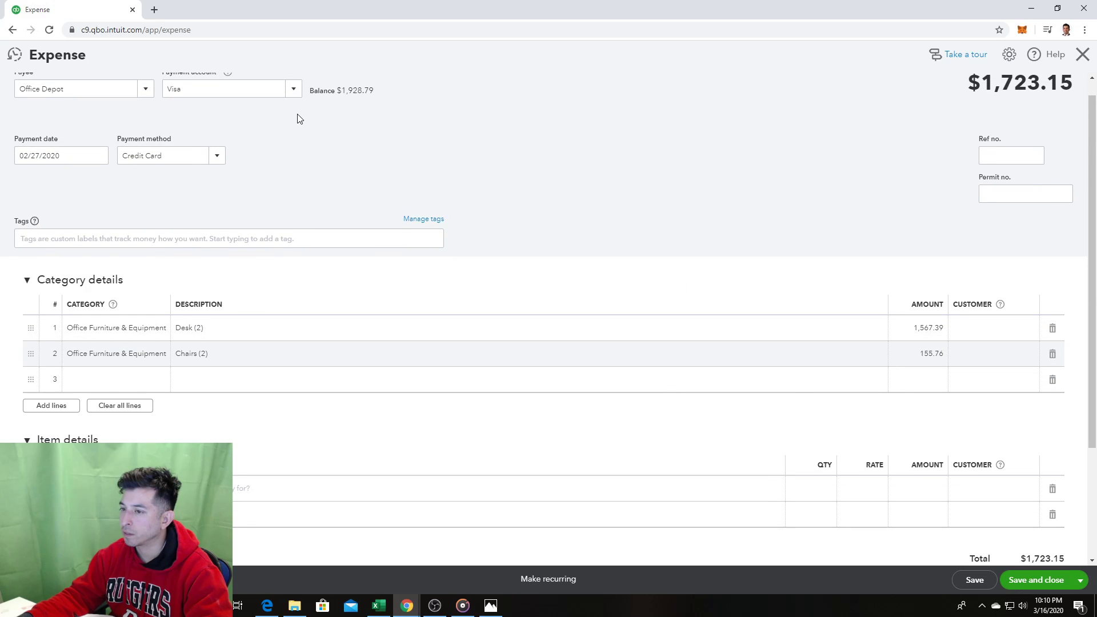
scroll(297, 119, up, 1)
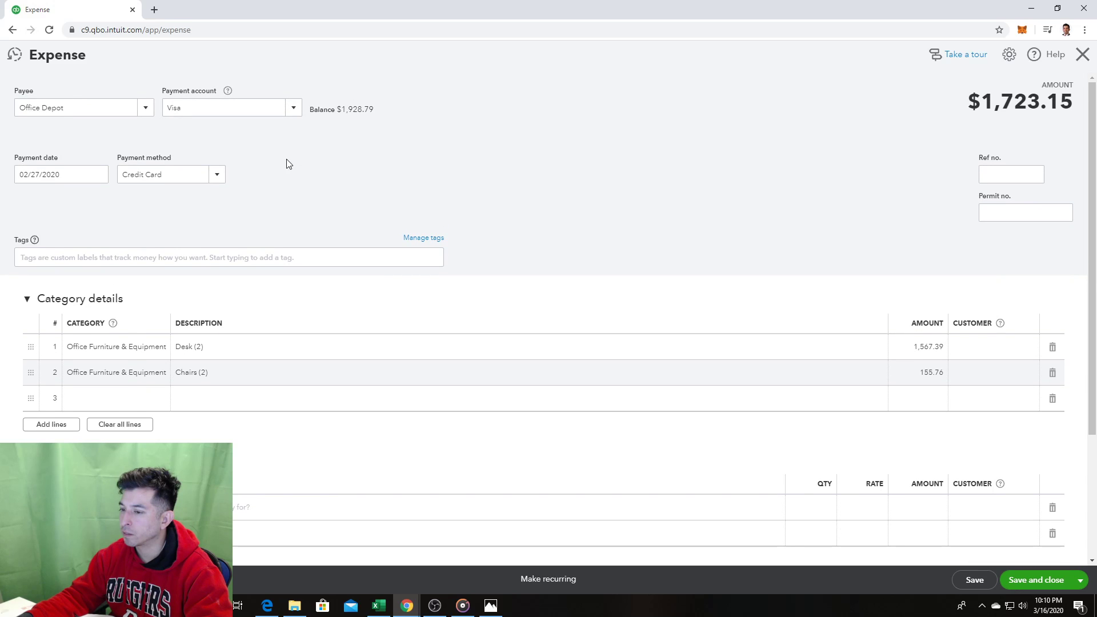
scroll(289, 164, down, 2)
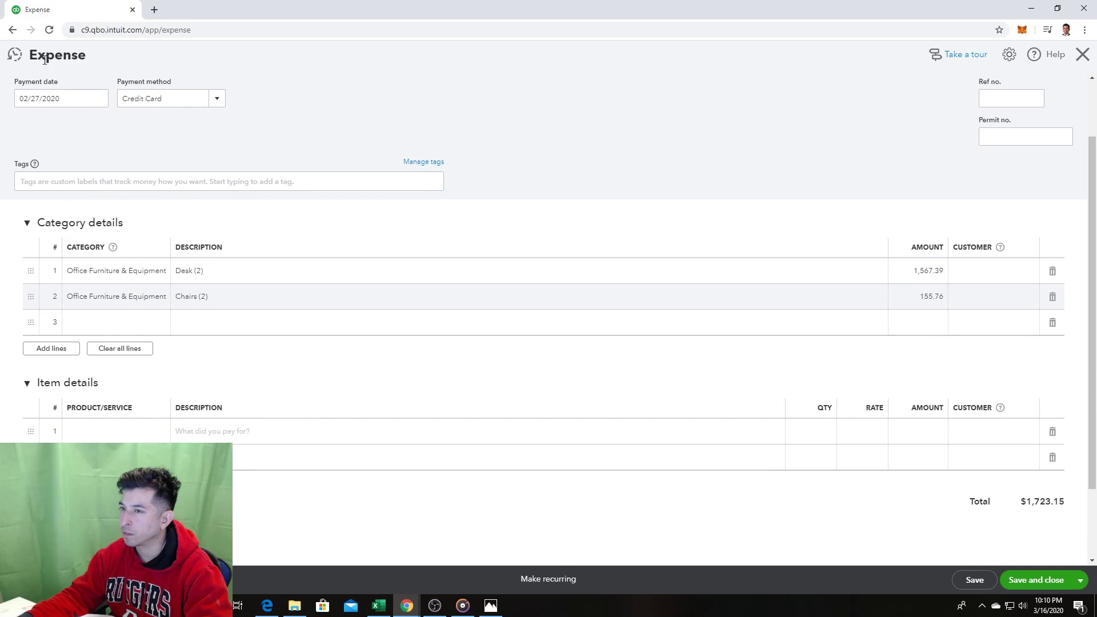
click(13, 57)
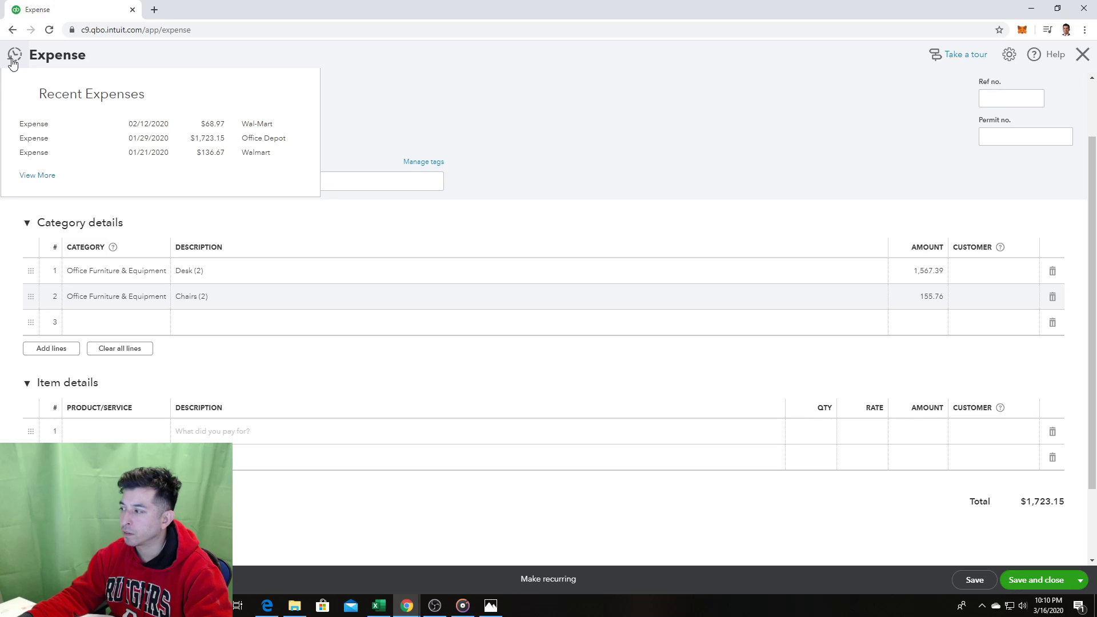
click(523, 116)
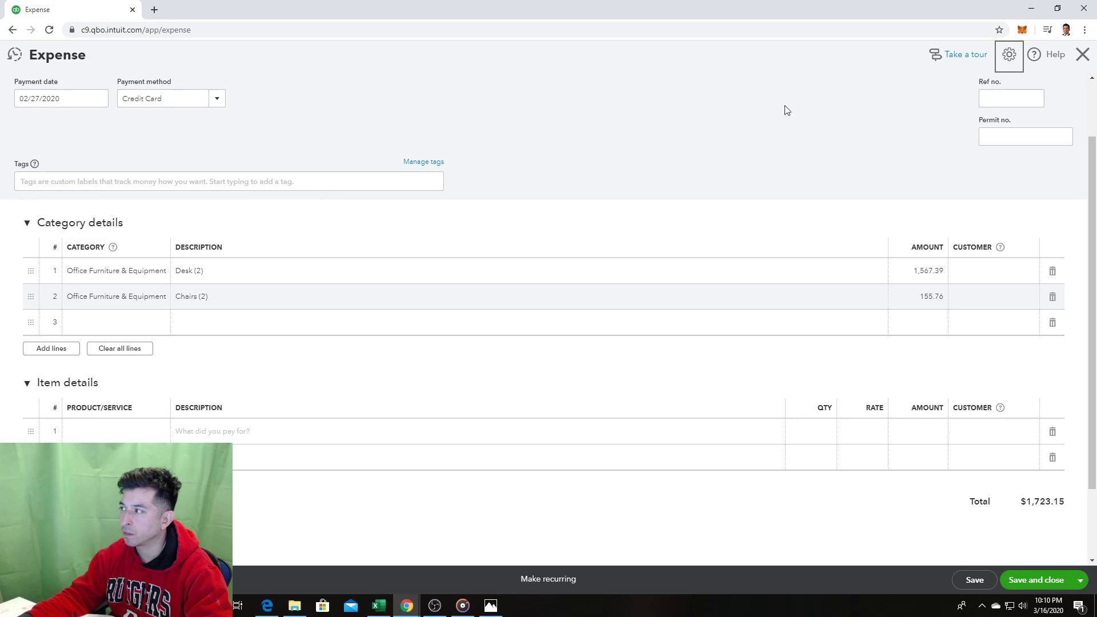
Step: Discard the unsaved Office Depot expense and start a new blank expense
click(1083, 54)
click(608, 335)
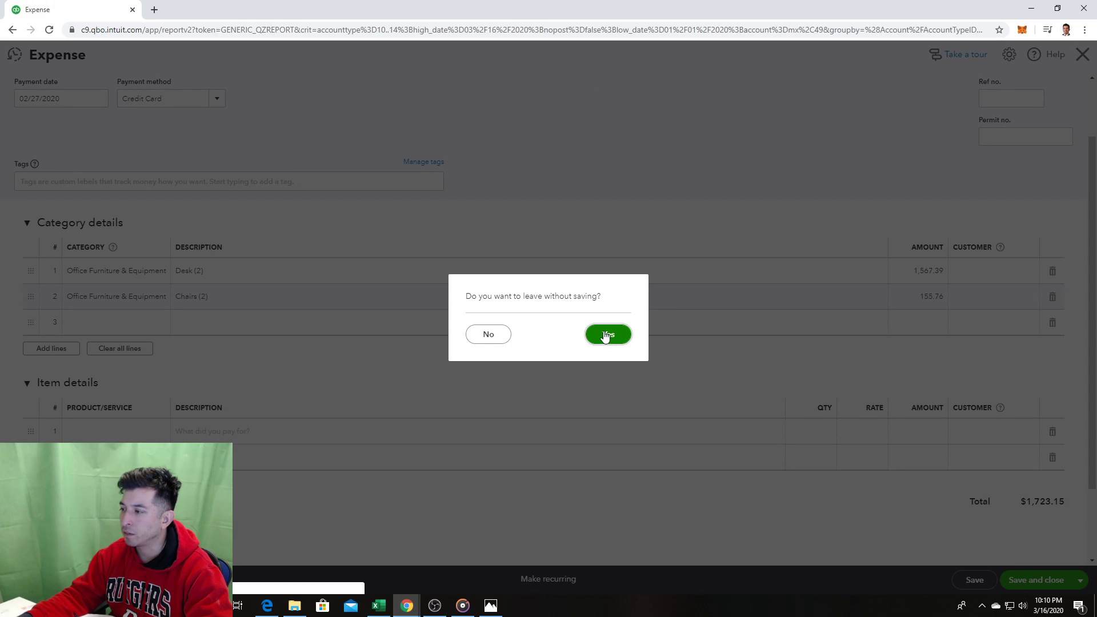
click(14, 80)
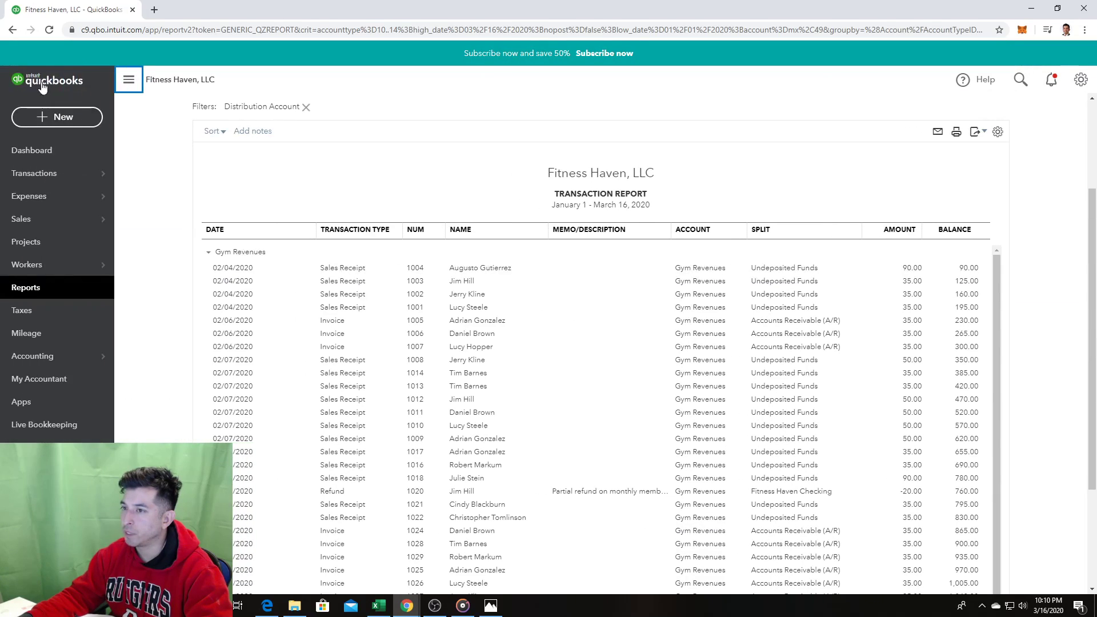
click(70, 114)
click(175, 185)
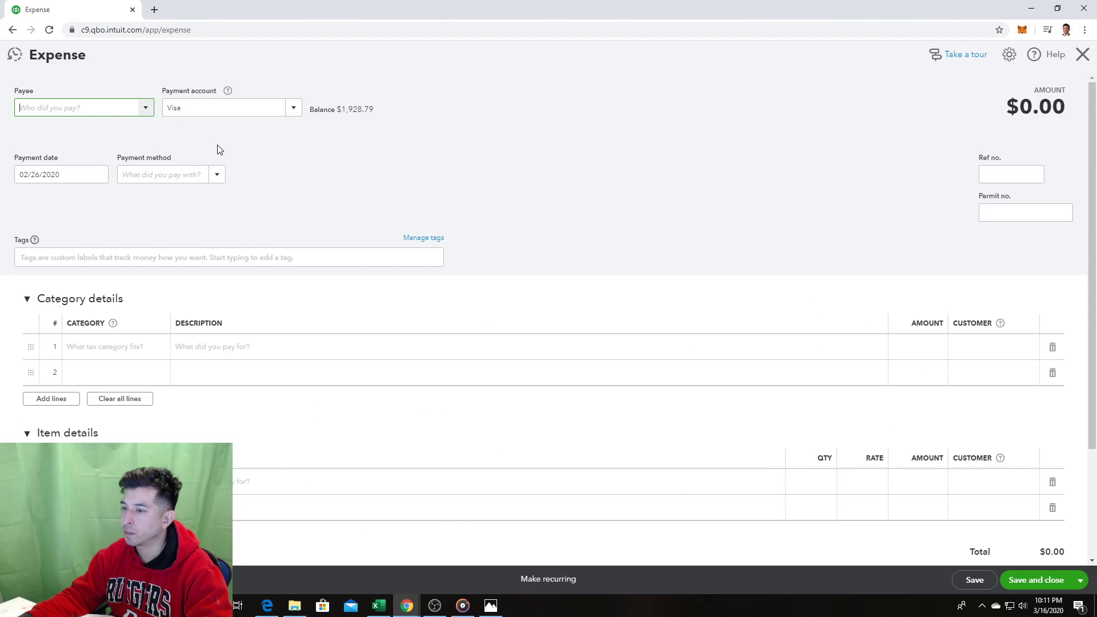
Step: Choose the existing vendor Office Depot as the payee of the new expense
text(F)
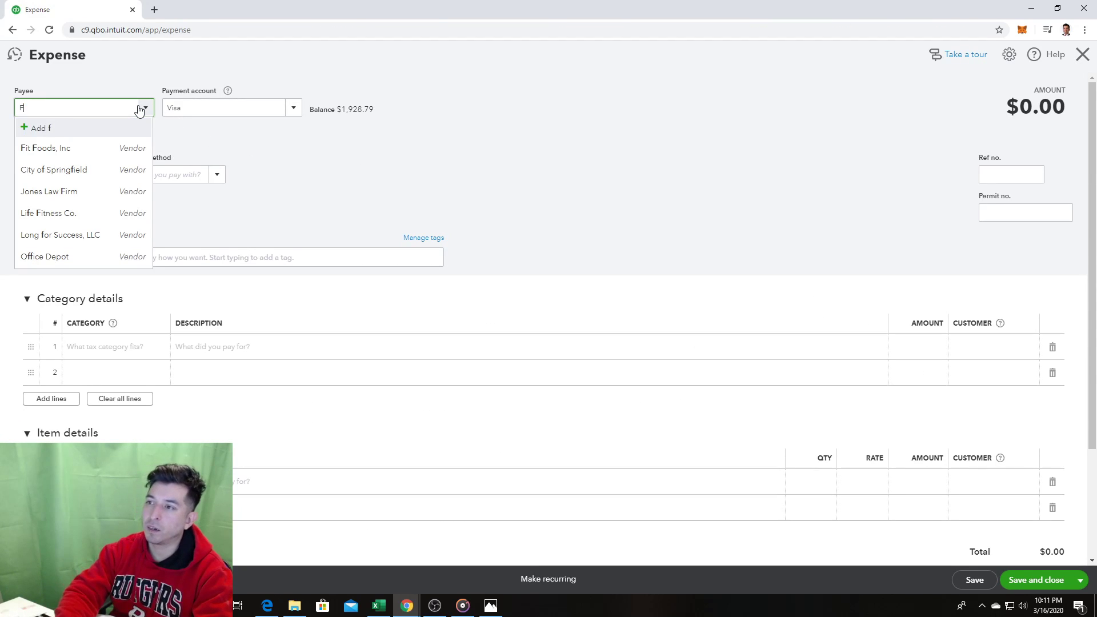
text(off)
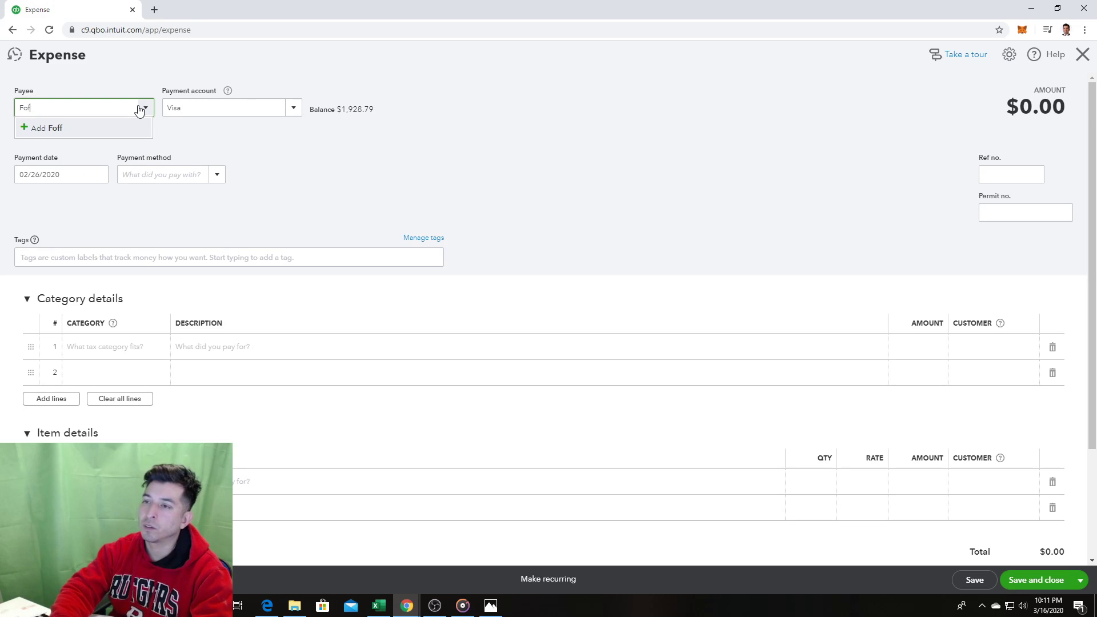
key(BackSpace)
key(BackSpace)
key(BackSpace)
key(BackSpace)
text(Office Depot)
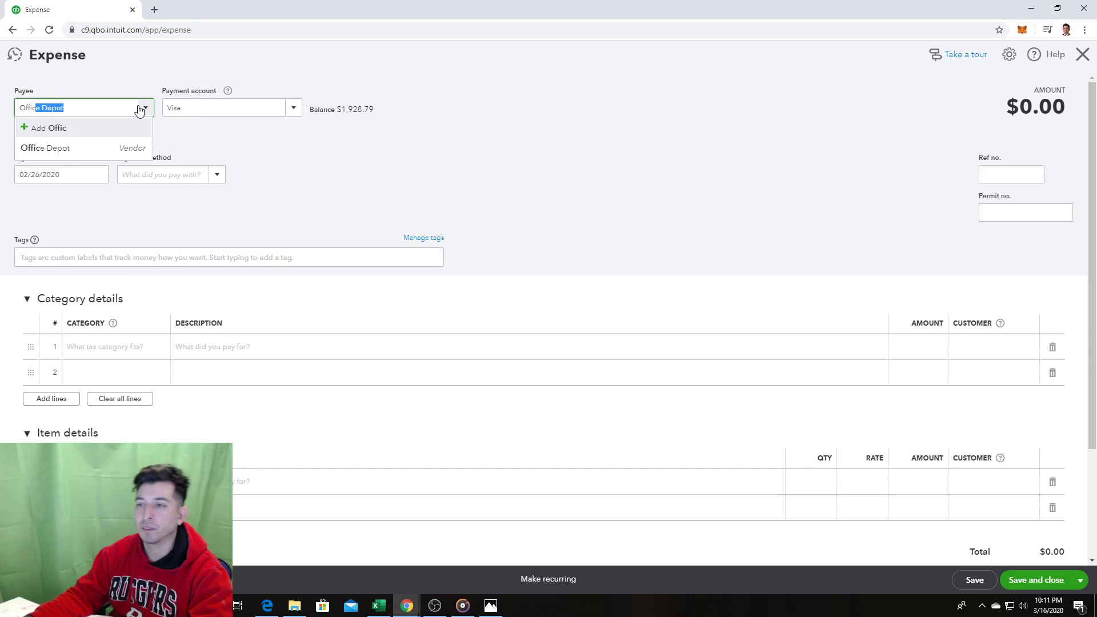
click(80, 147)
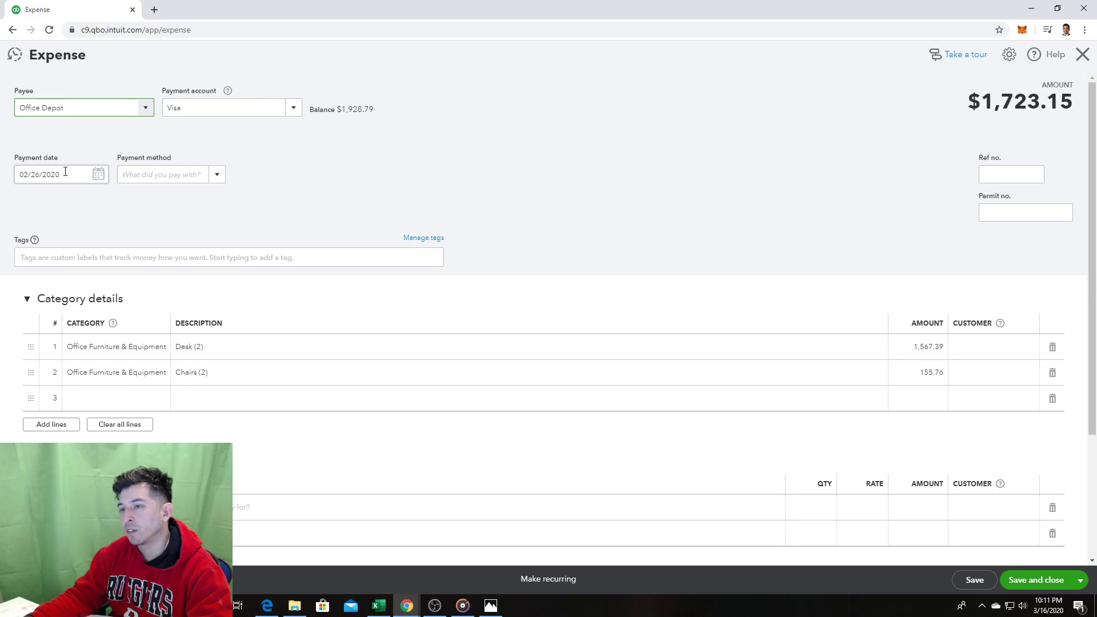
Step: Date the Office Depot expense 02/27/2020 and set its payment method to Credit Card
click(100, 175)
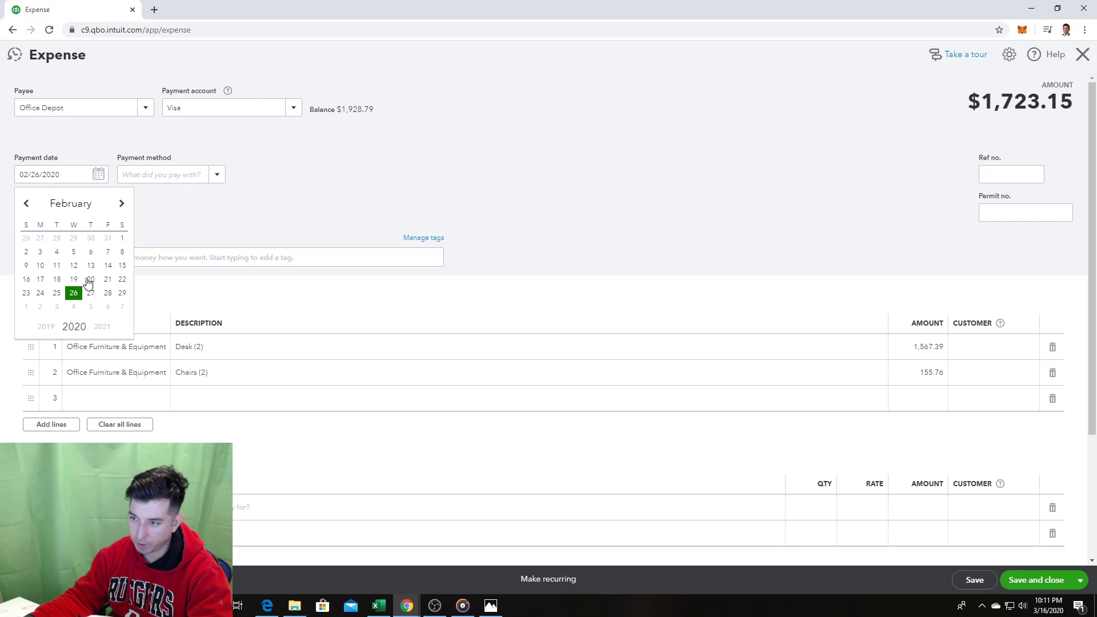
click(90, 294)
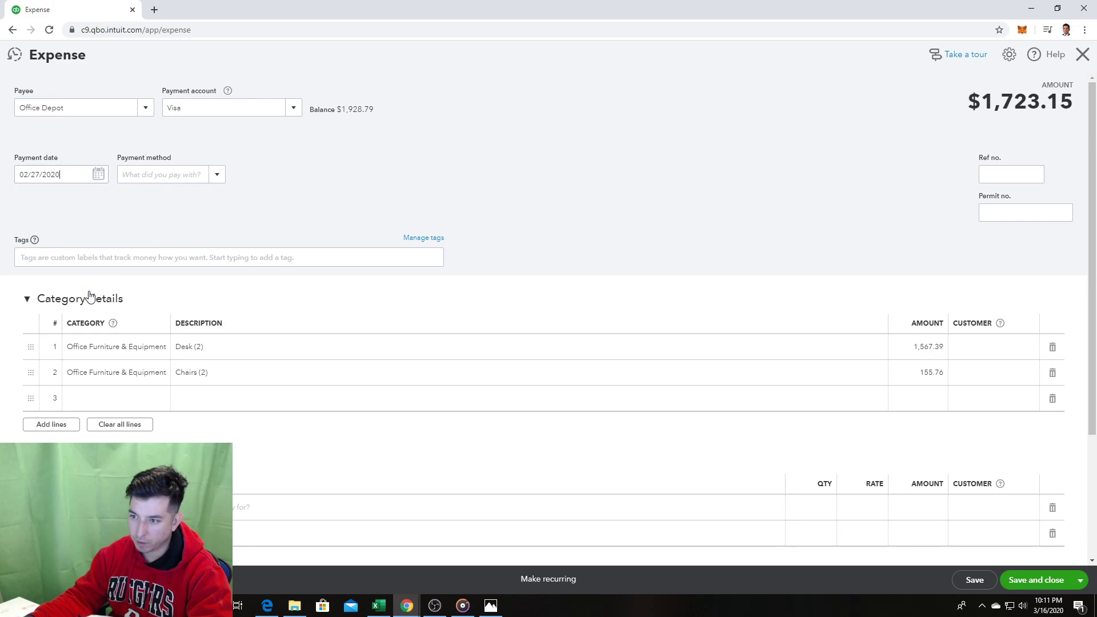
click(216, 175)
click(158, 253)
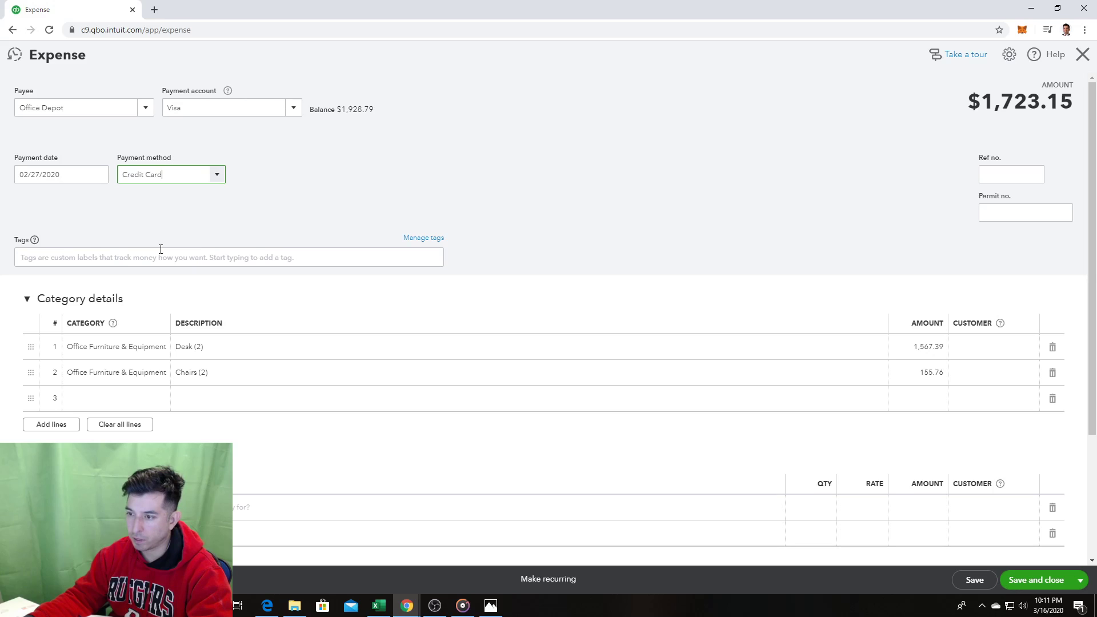
Step: Look through the product and service choices for the first item line of the expense
click(120, 347)
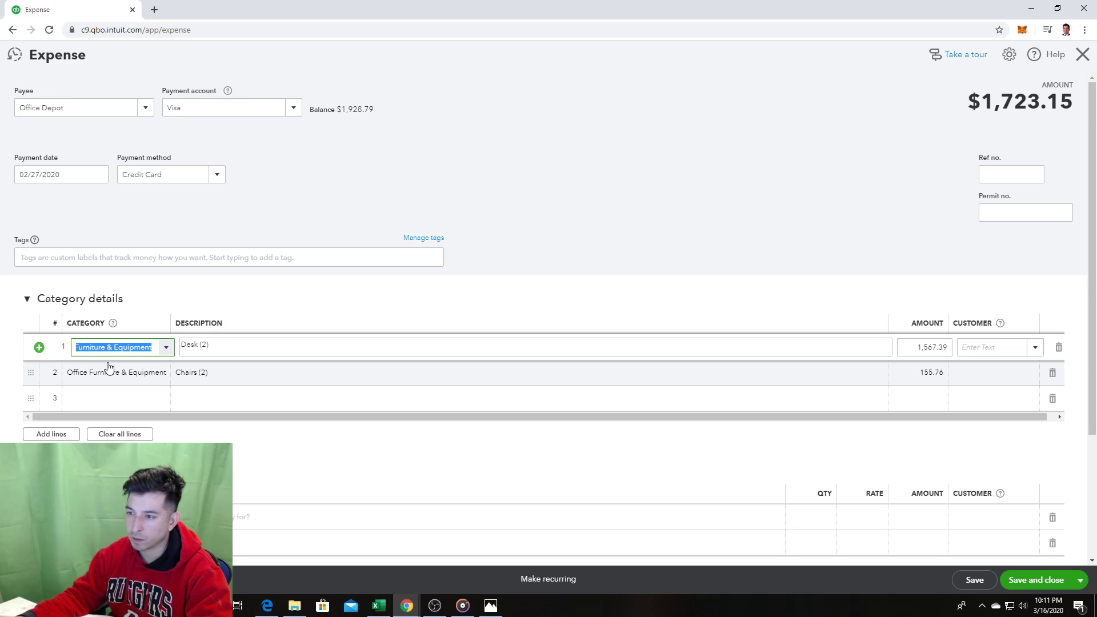
click(117, 524)
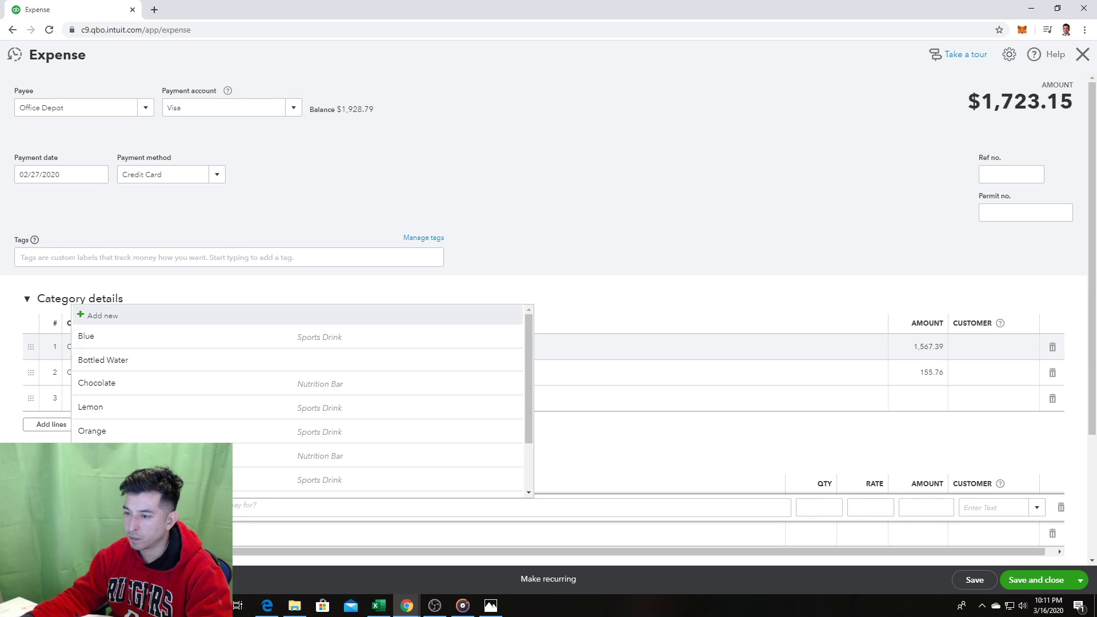
key(Escape)
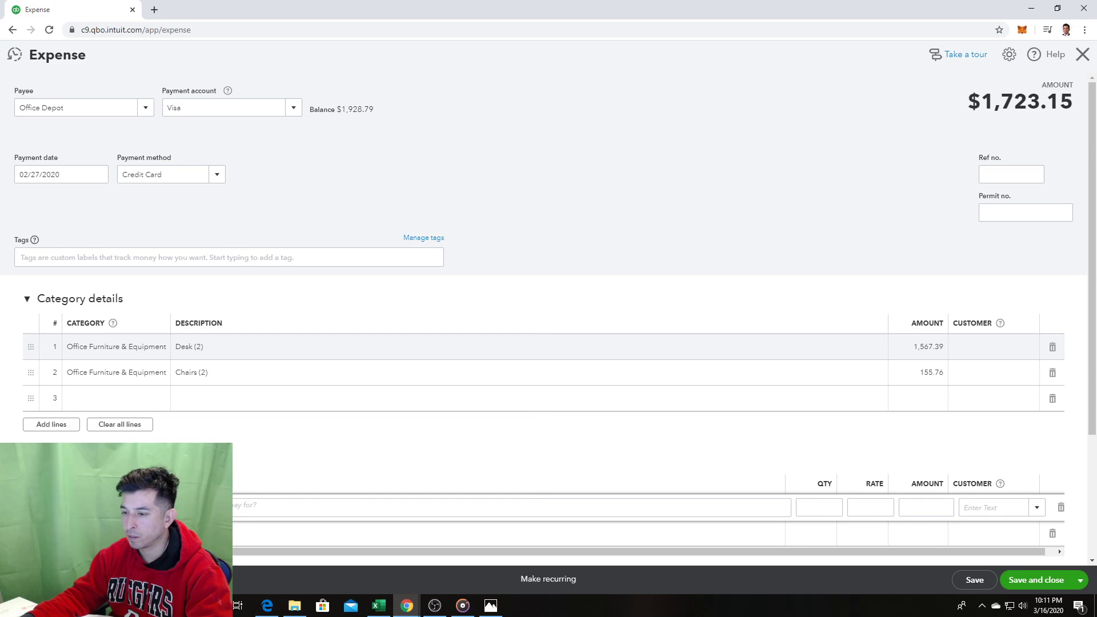
click(164, 507)
scroll(255, 422, down, 2)
scroll(455, 402, up, 3)
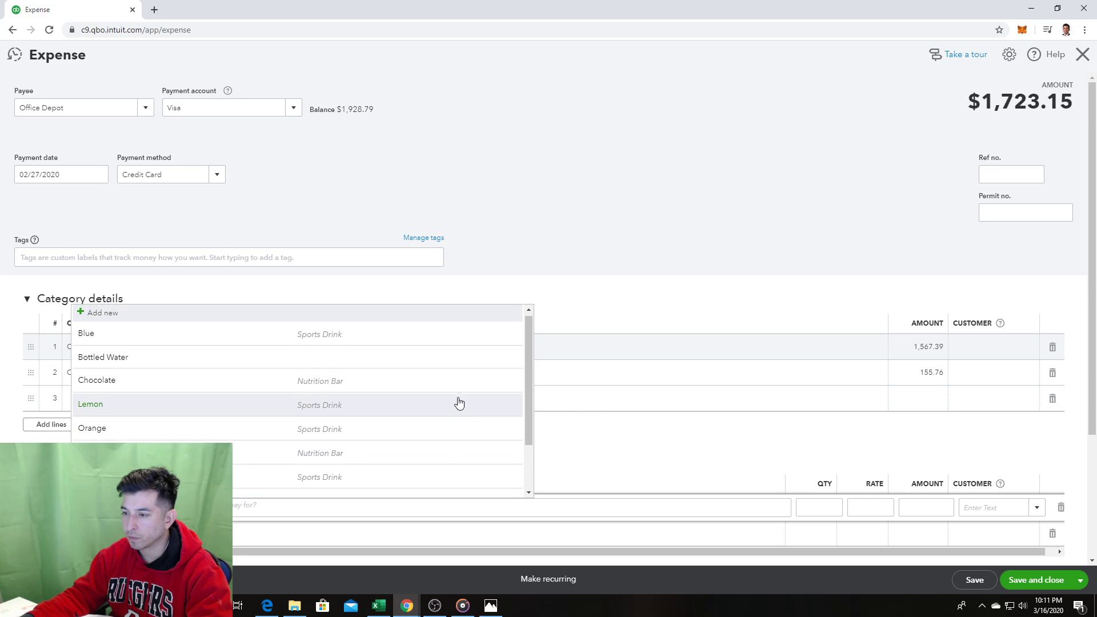
click(648, 430)
Step: Change the category of the Desk (2) line to Office Supplies & Software
click(143, 350)
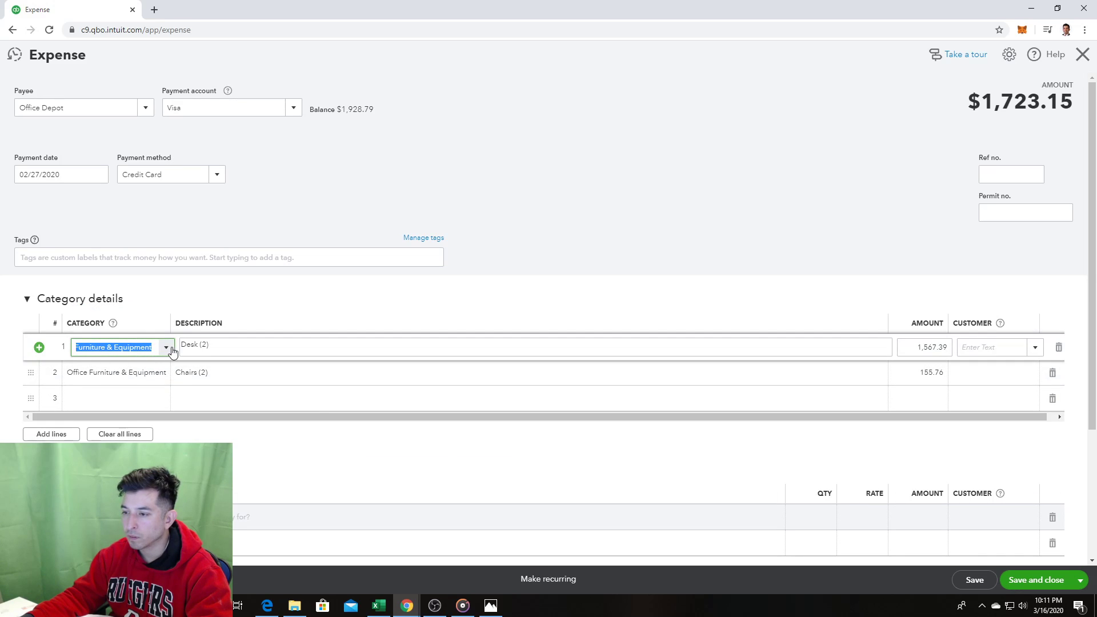
click(166, 347)
click(172, 350)
click(172, 350)
click(172, 350)
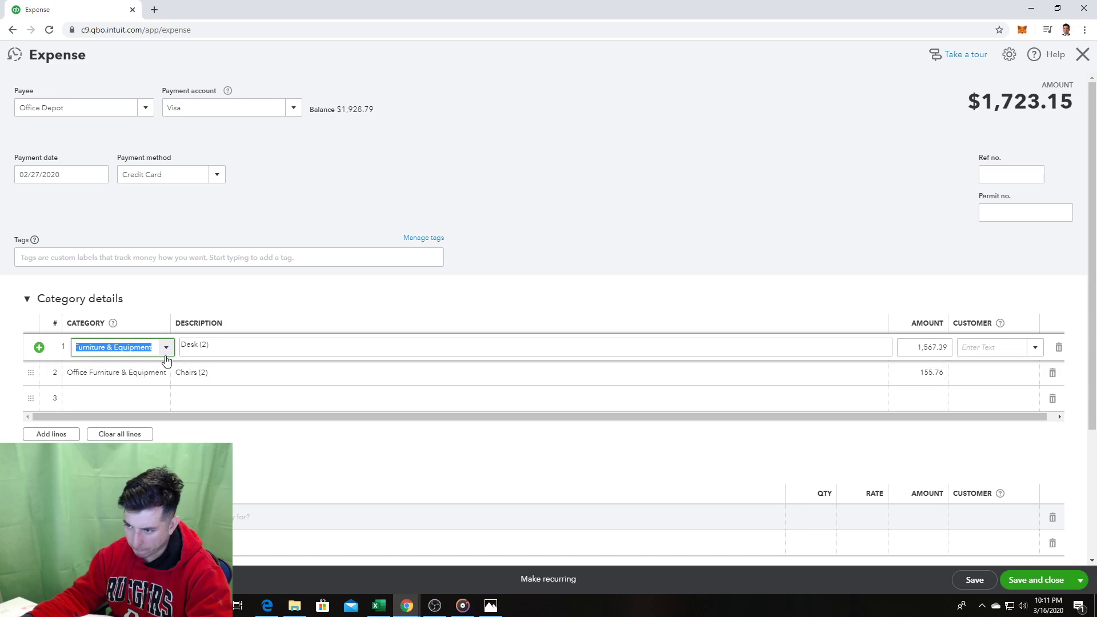
click(166, 349)
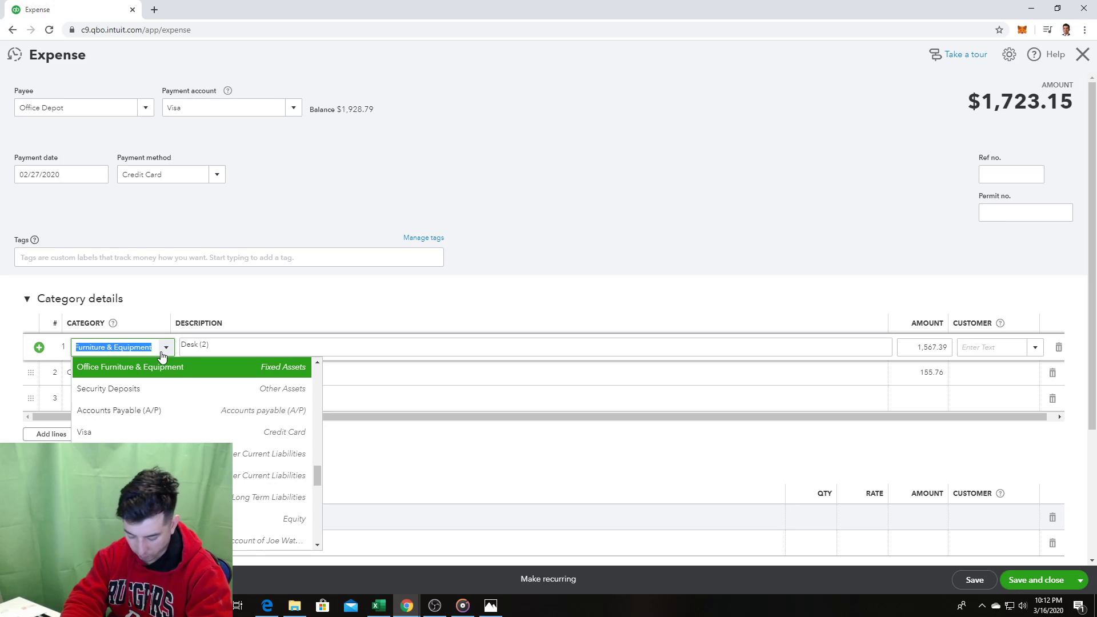
text(offi)
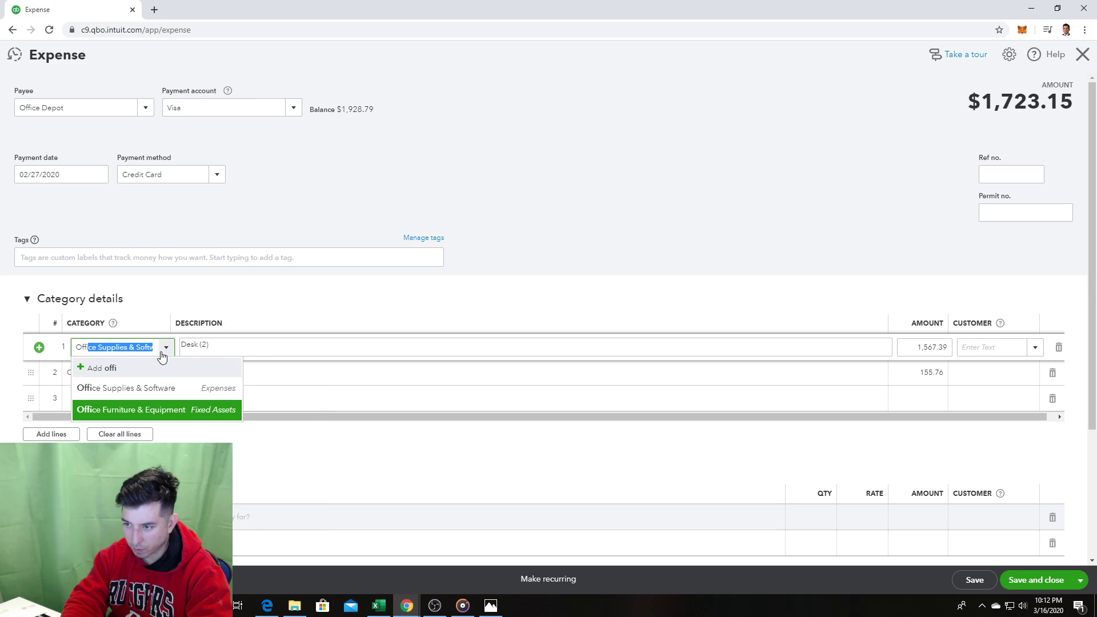
key(Return)
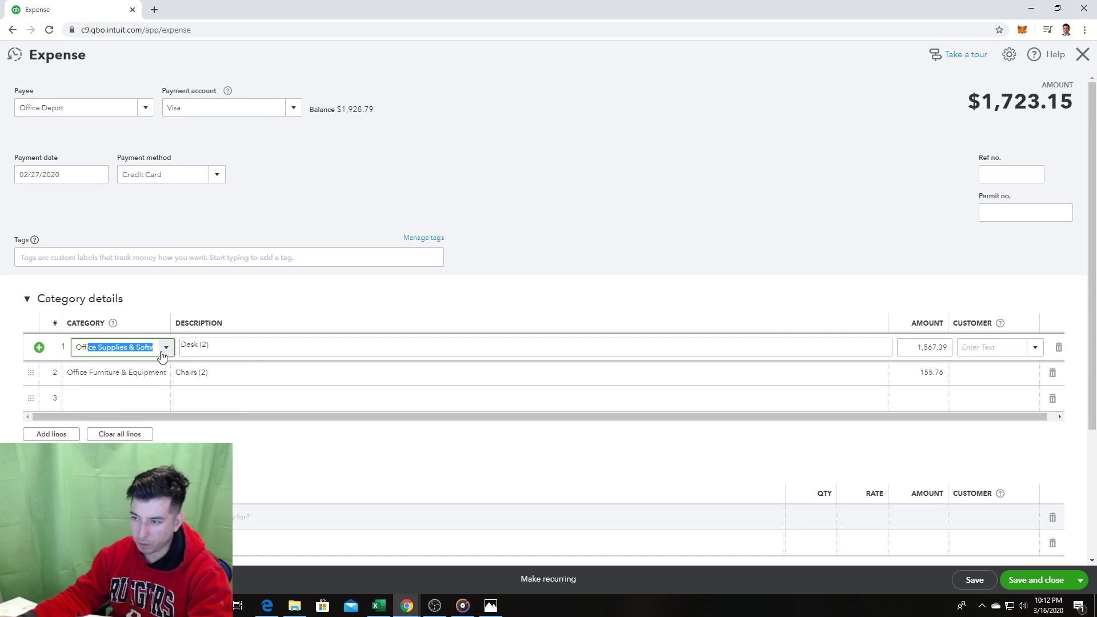
click(183, 301)
click(157, 387)
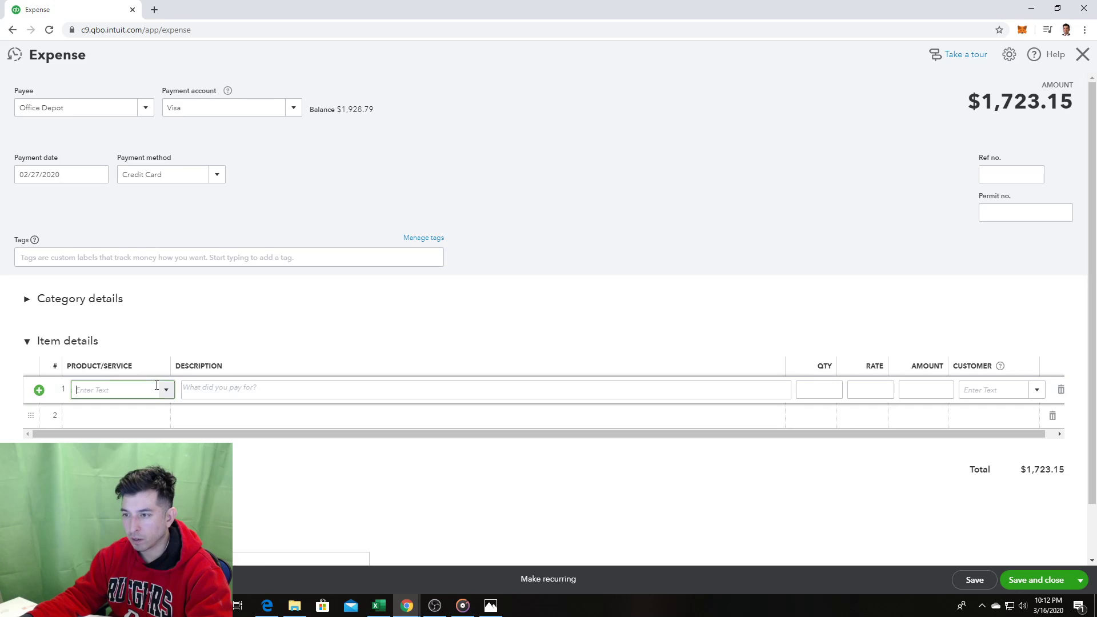
click(111, 344)
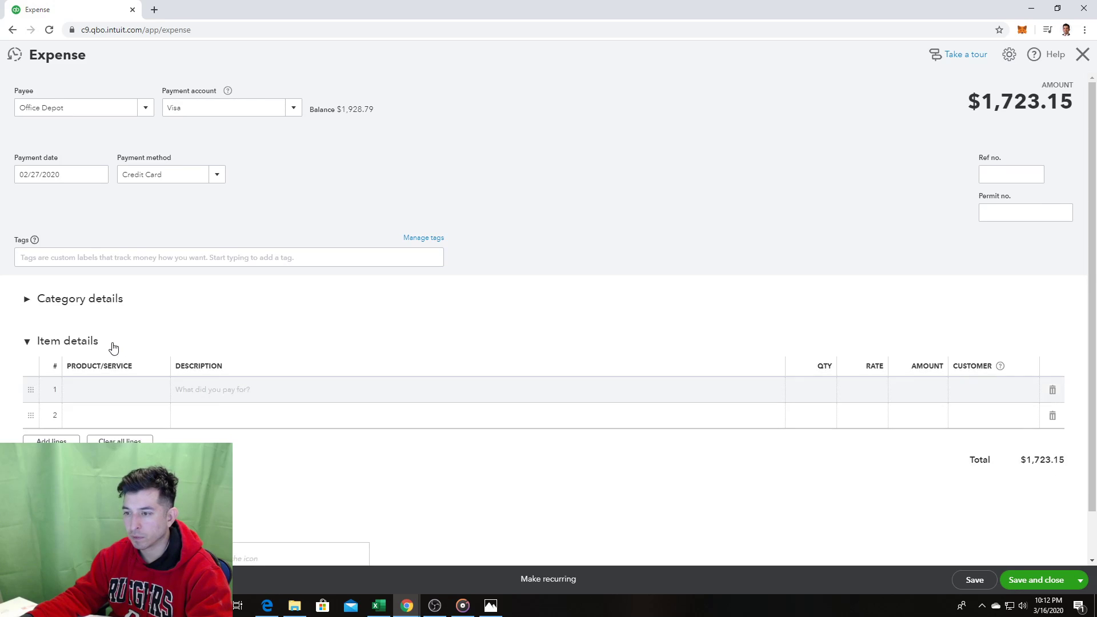
click(95, 307)
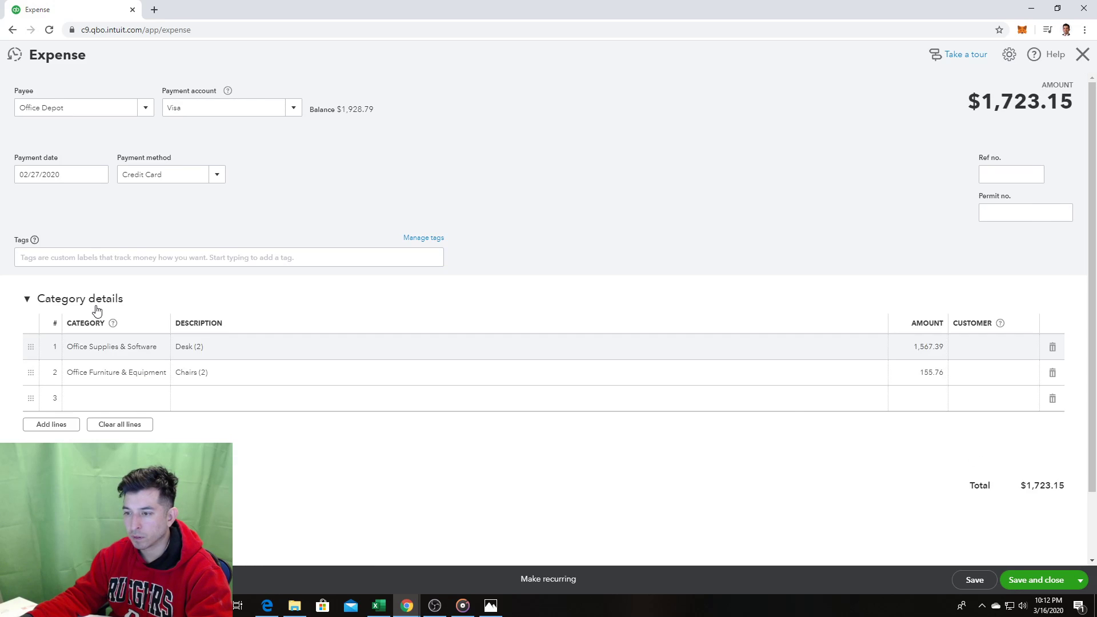
Step: Delete the prefilled Desk (2) and Chairs (2) lines from the expense's category details
click(126, 357)
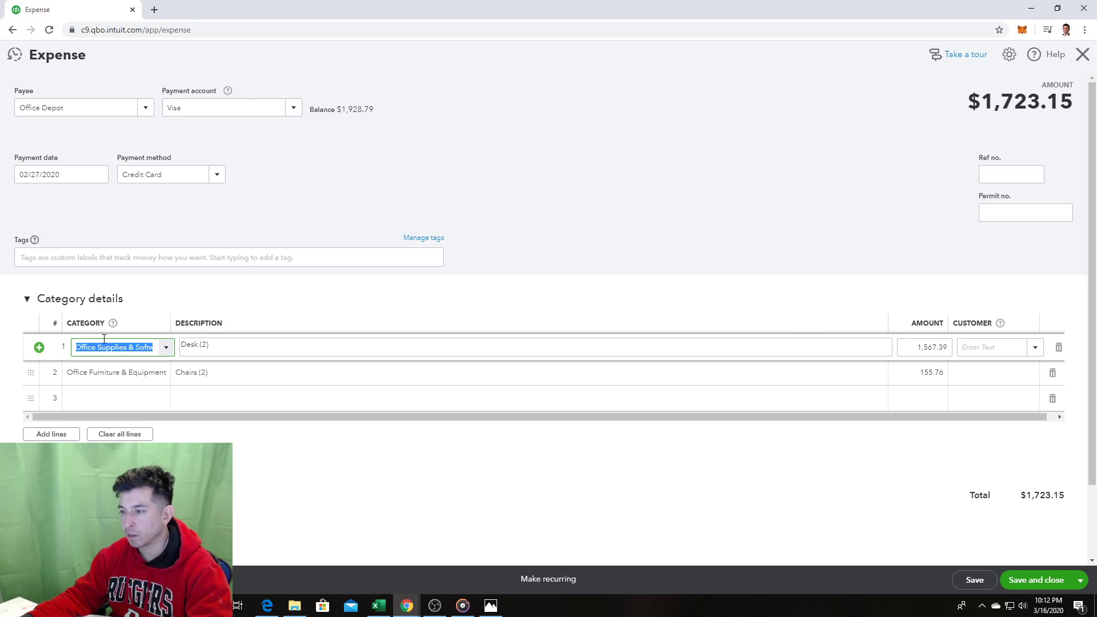
click(1059, 348)
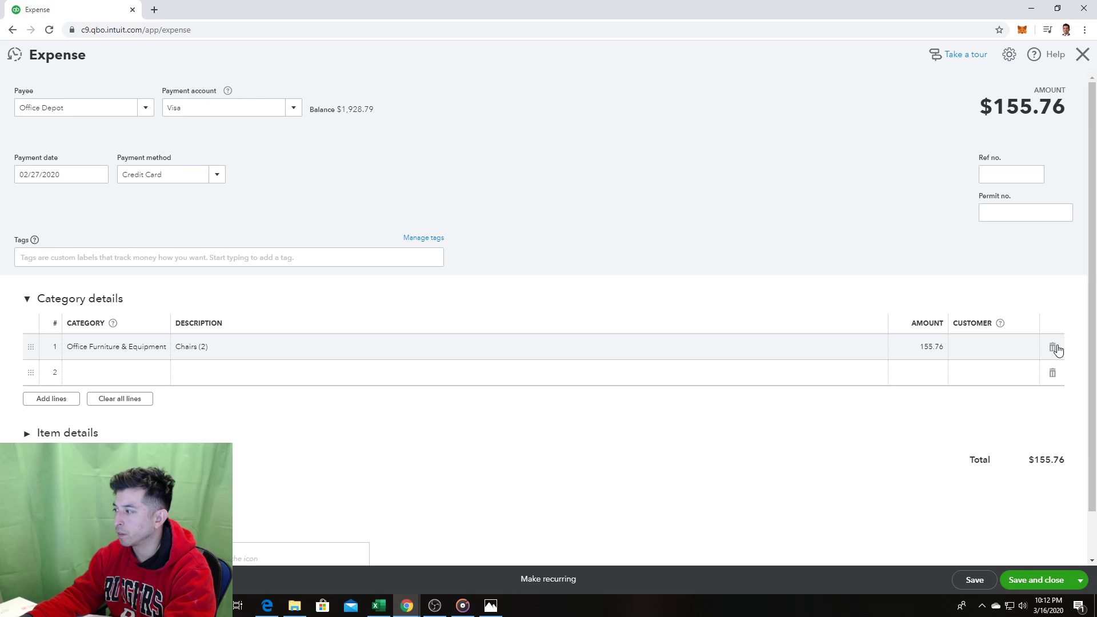
click(1053, 347)
Step: Assign the first category line to Office Supplies & Software with the description "printer ink"
click(133, 348)
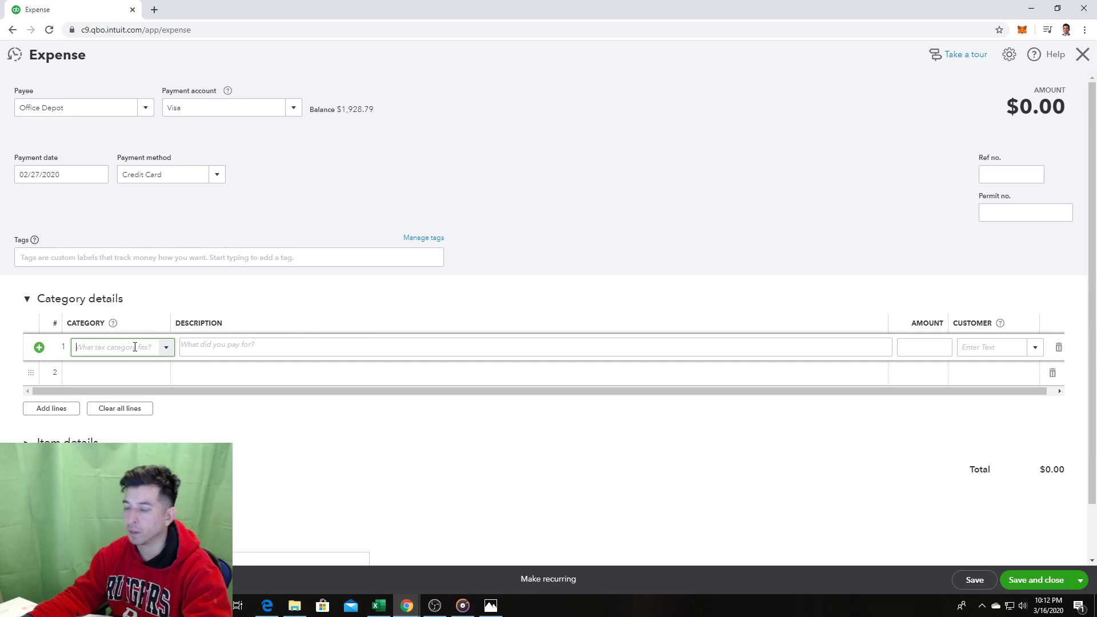
text(Office Supplies & Softw)
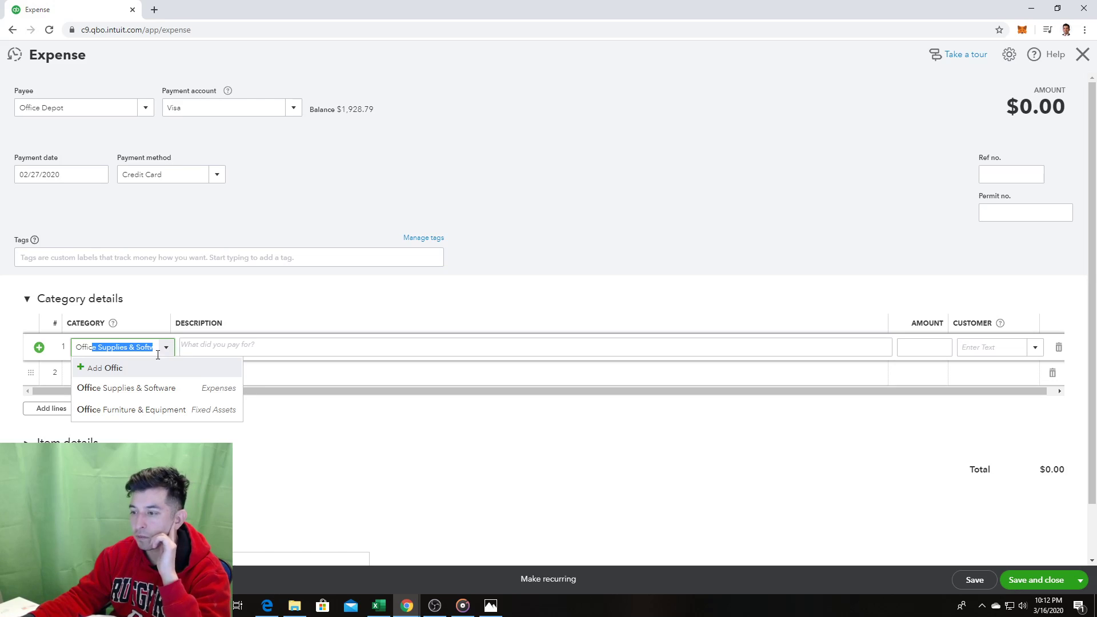
click(178, 389)
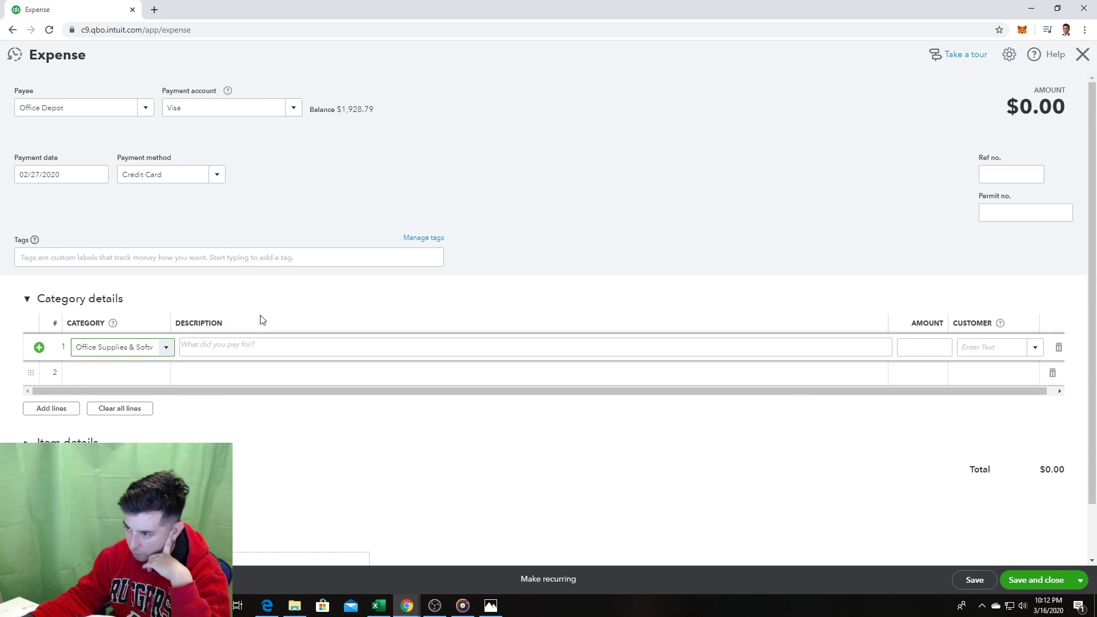
click(265, 344)
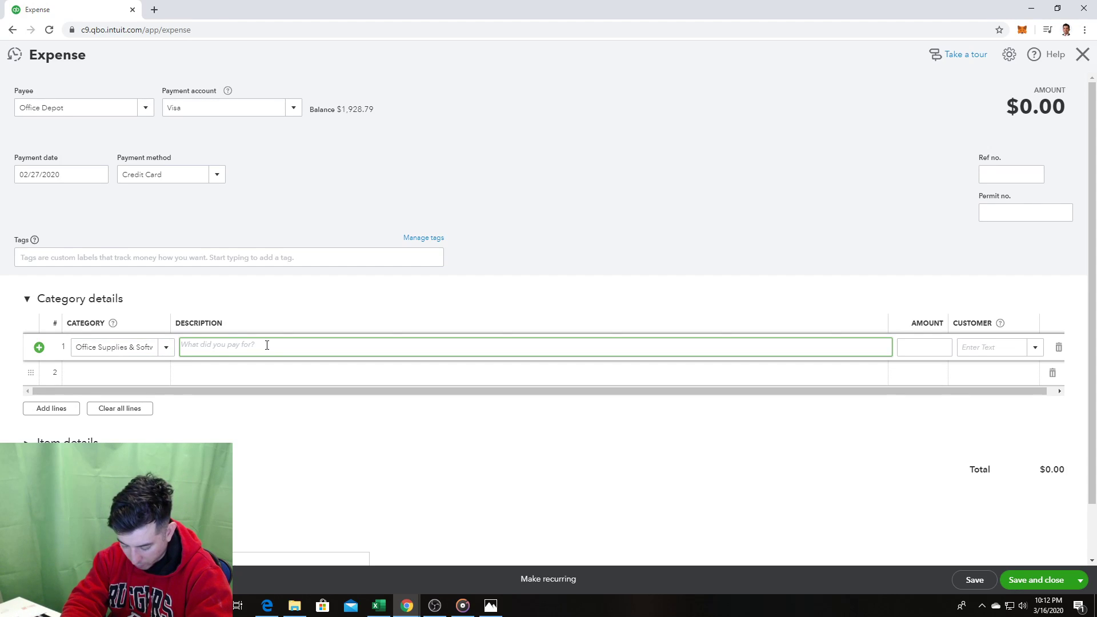
text(printer ink)
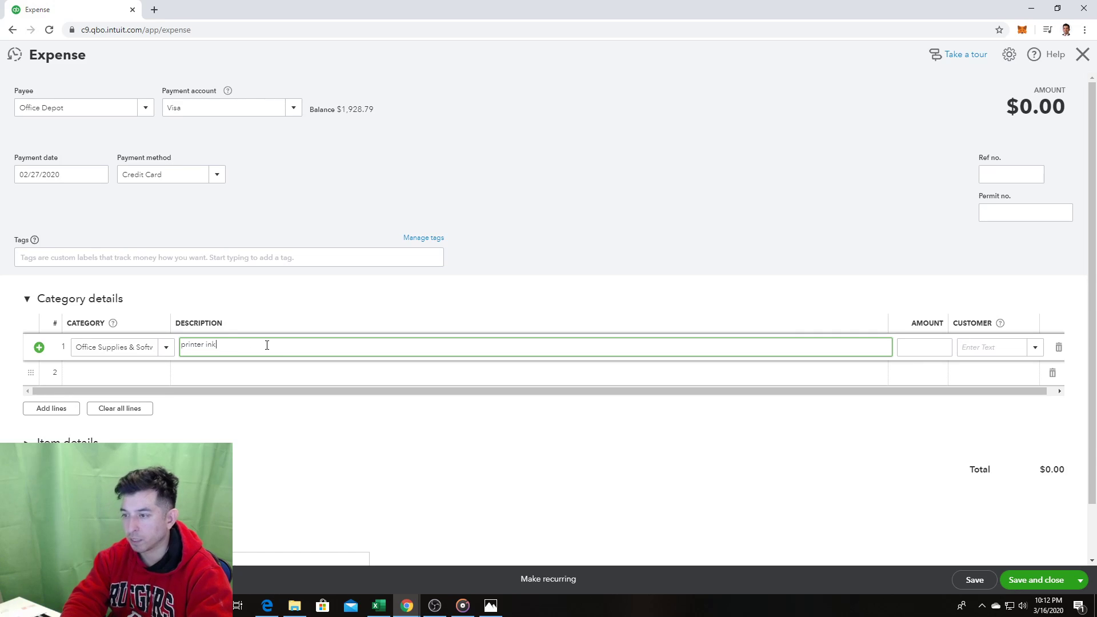
click(382, 321)
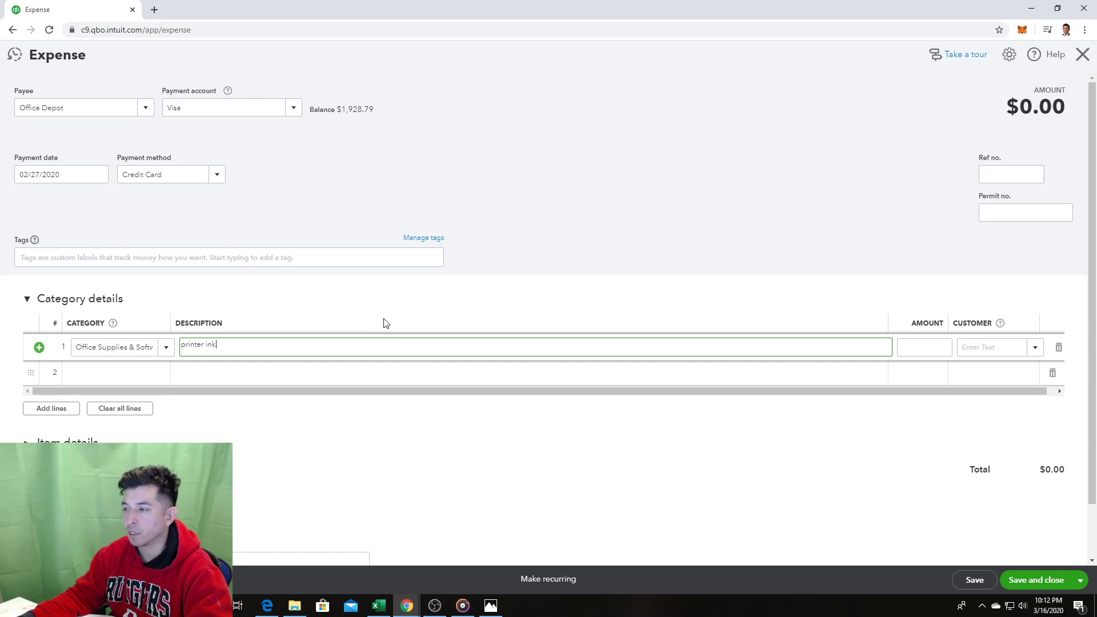
click(183, 440)
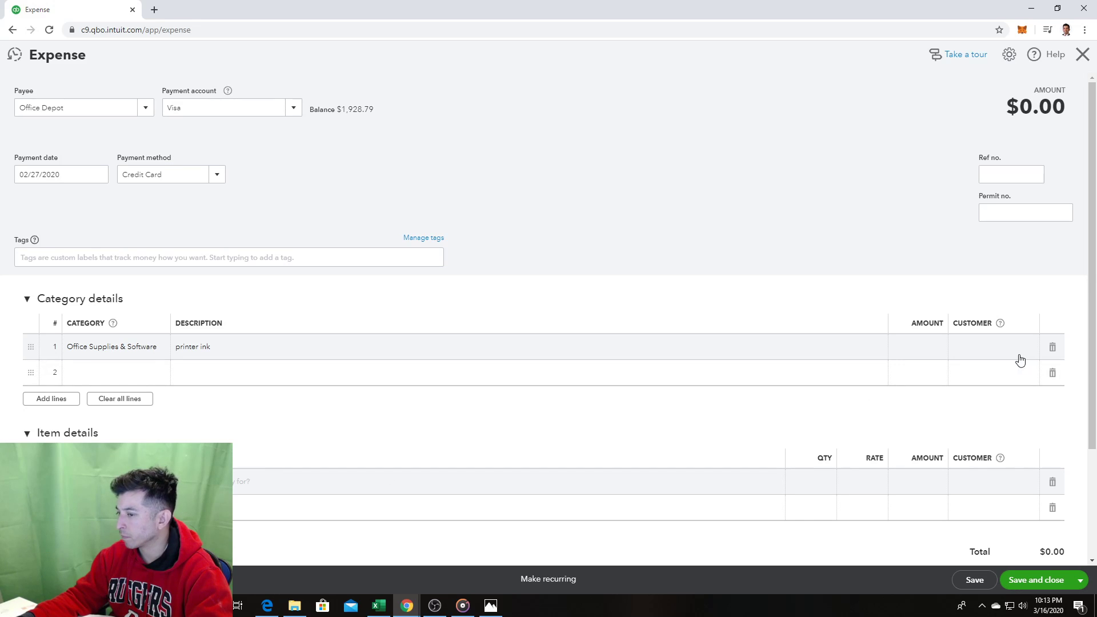
Step: Set the printer ink line's amount to 56.70, leave its customer blank, and save and close the expense
click(937, 346)
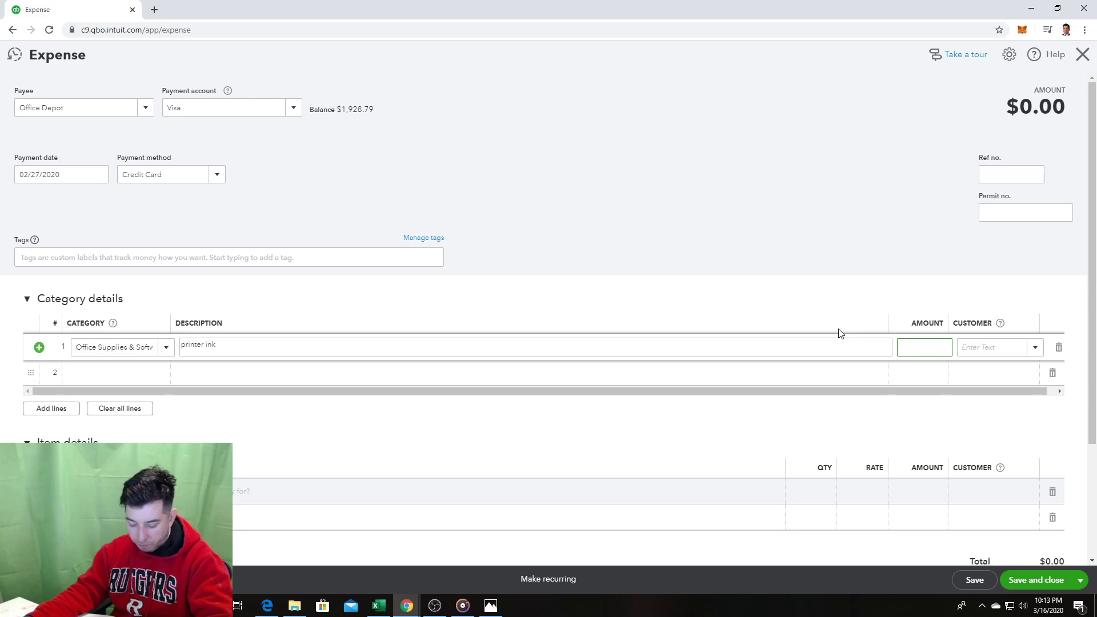
text(56)
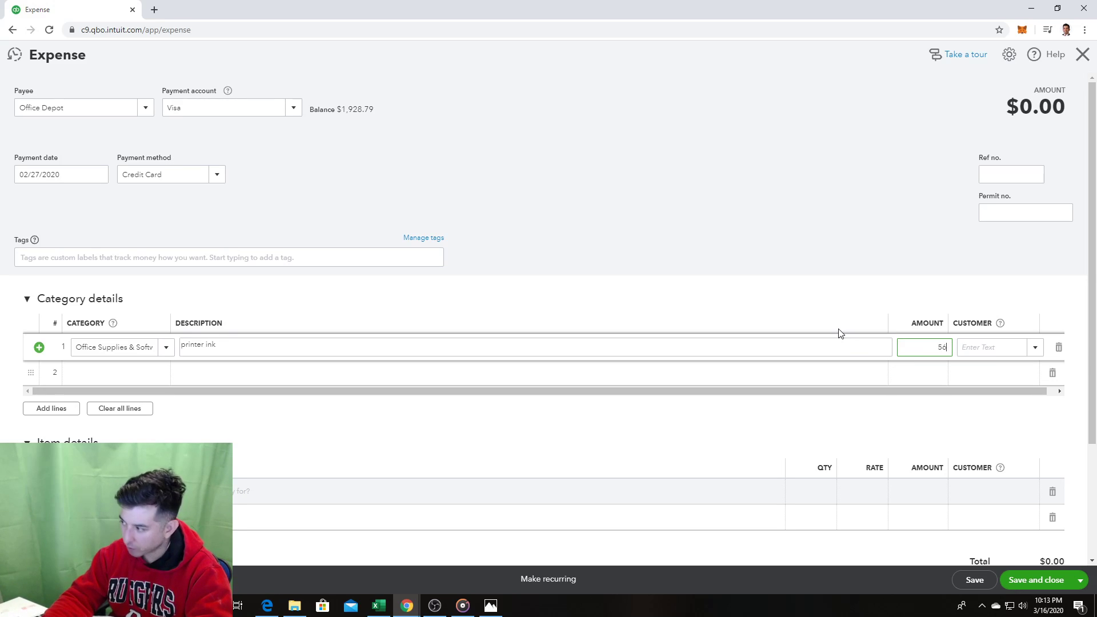
text(.70)
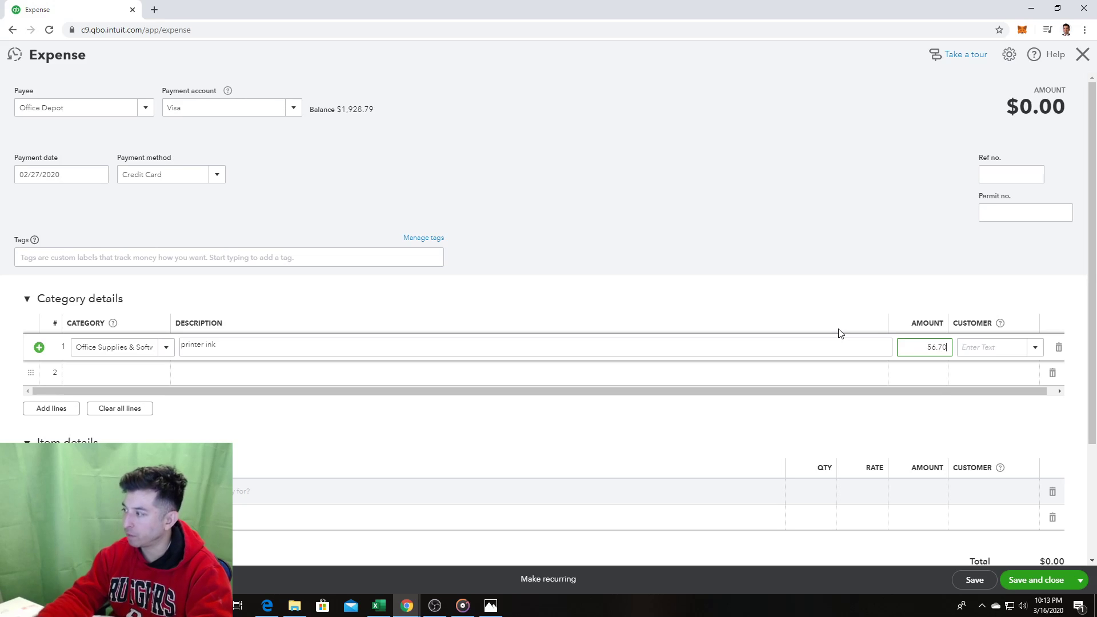
click(940, 296)
click(985, 347)
click(1036, 348)
click(1036, 348)
click(827, 239)
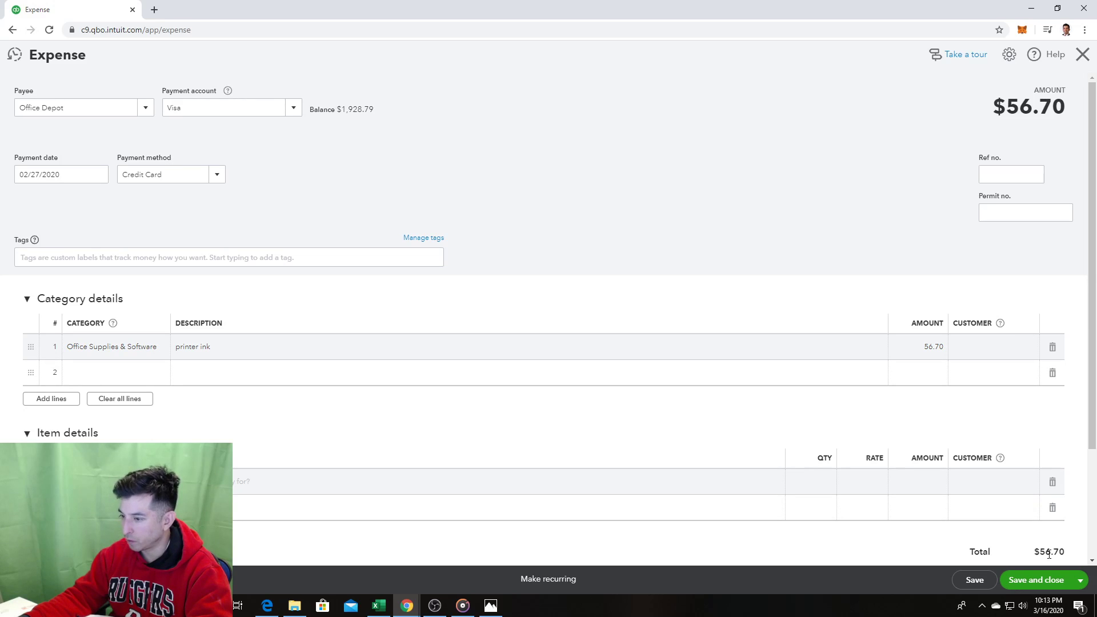
click(1045, 583)
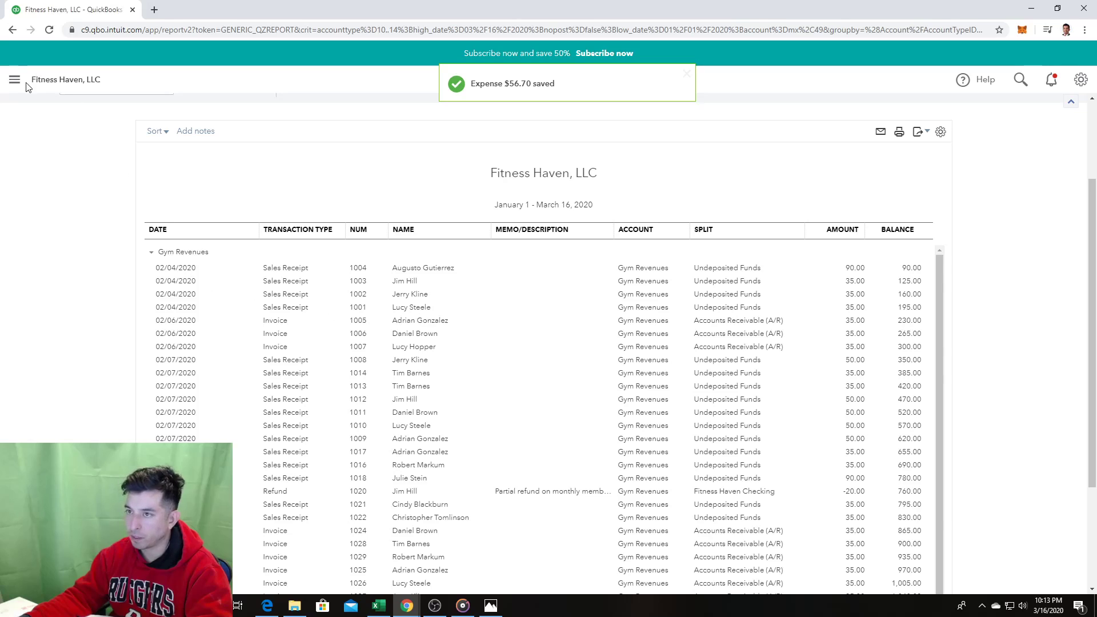
Step: Open the Profit and Loss report from the favorite reports to review the recorded expenses
click(14, 79)
click(25, 287)
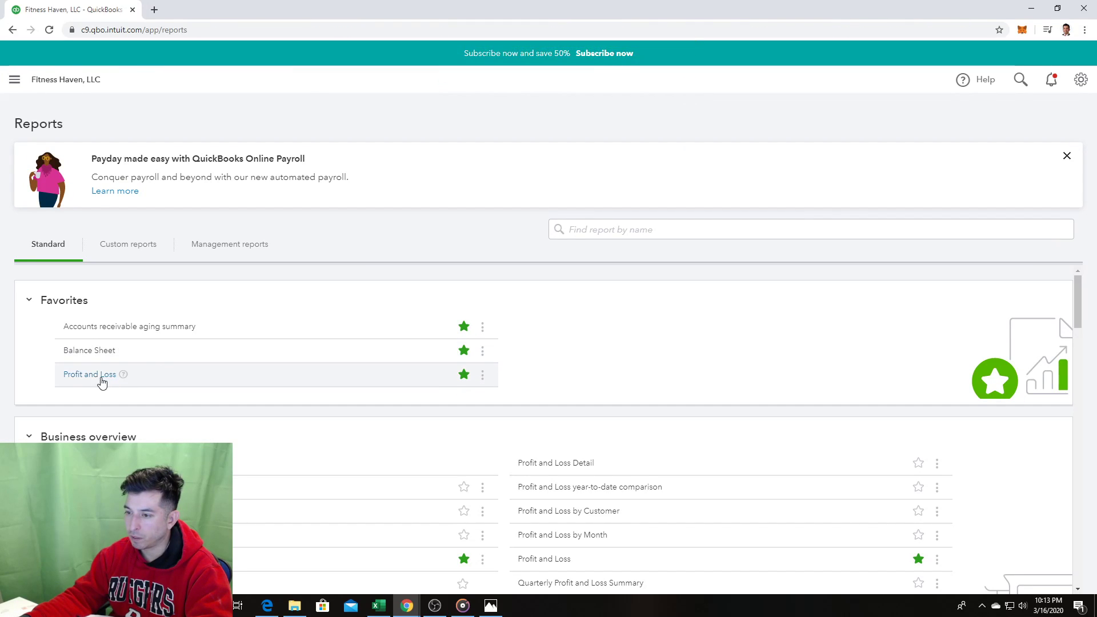
click(102, 375)
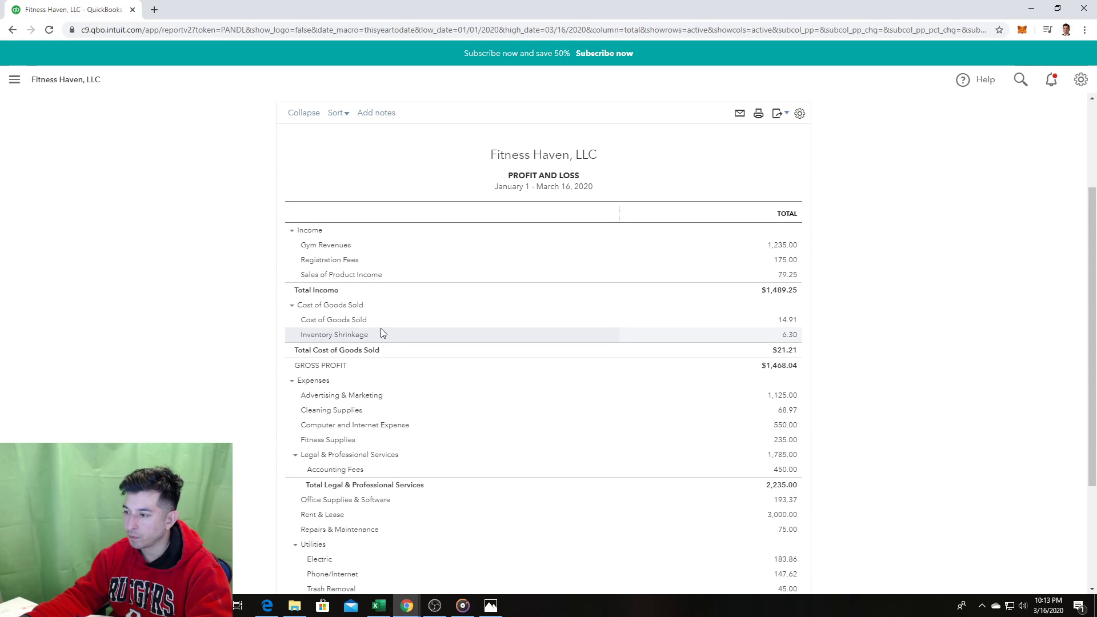
Step: Open the transactions behind the Office Supplies & Software total in the Profit and Loss report
scroll(382, 333, down, 1)
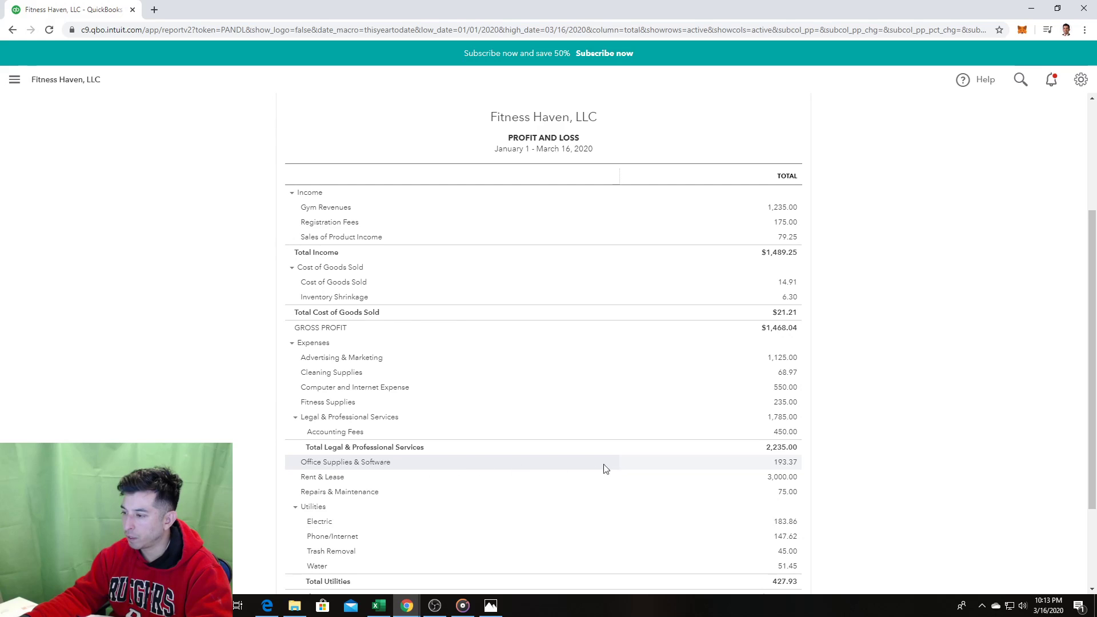
click(787, 463)
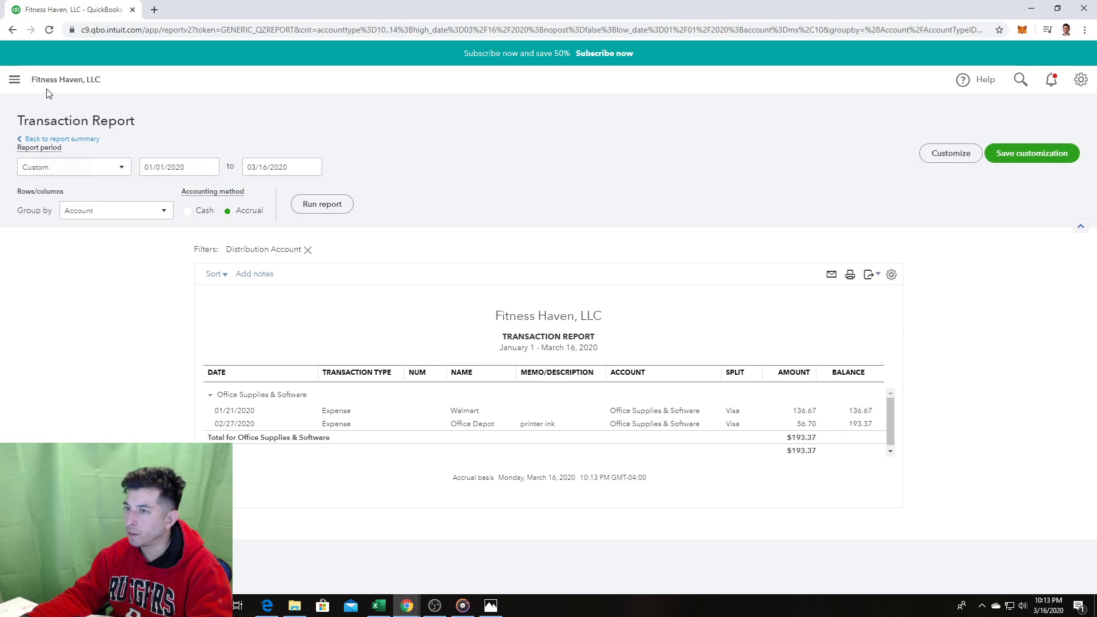
Step: Consult the assignment page 36.jpg in Photos for the next transaction and open the Pay Bills form in QuickBooks
click(14, 80)
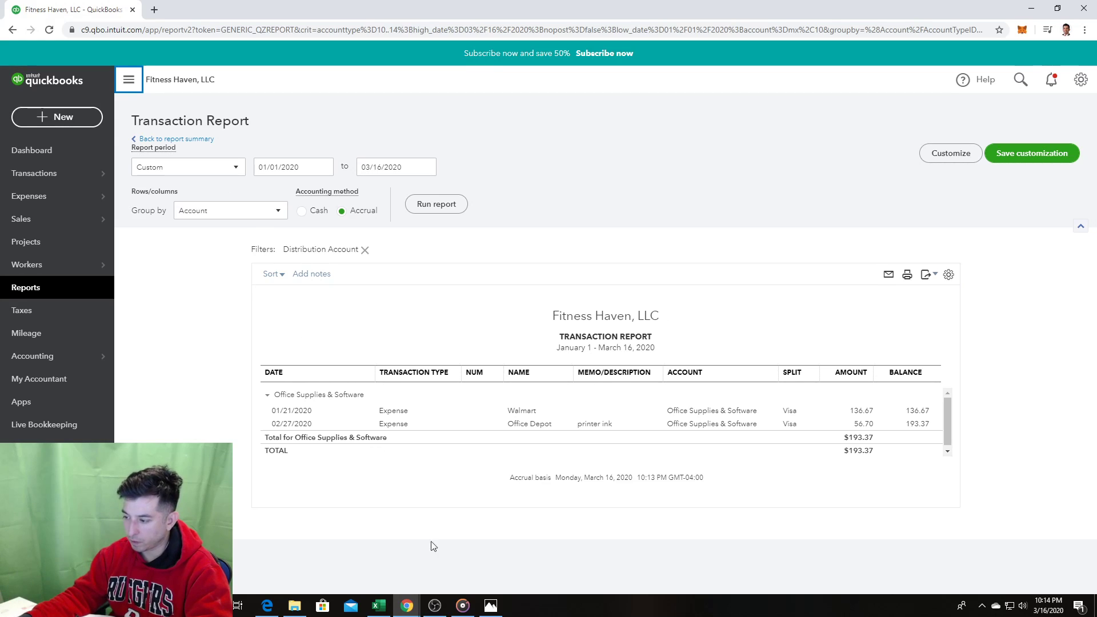
click(498, 606)
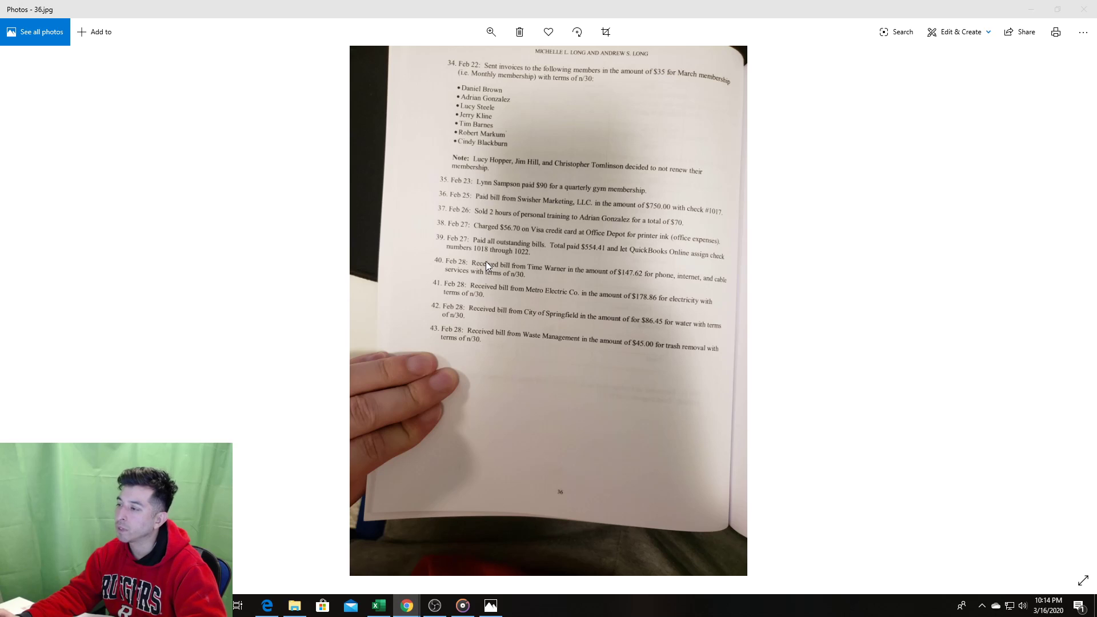
key(alt+Tab)
key(alt+Tab)
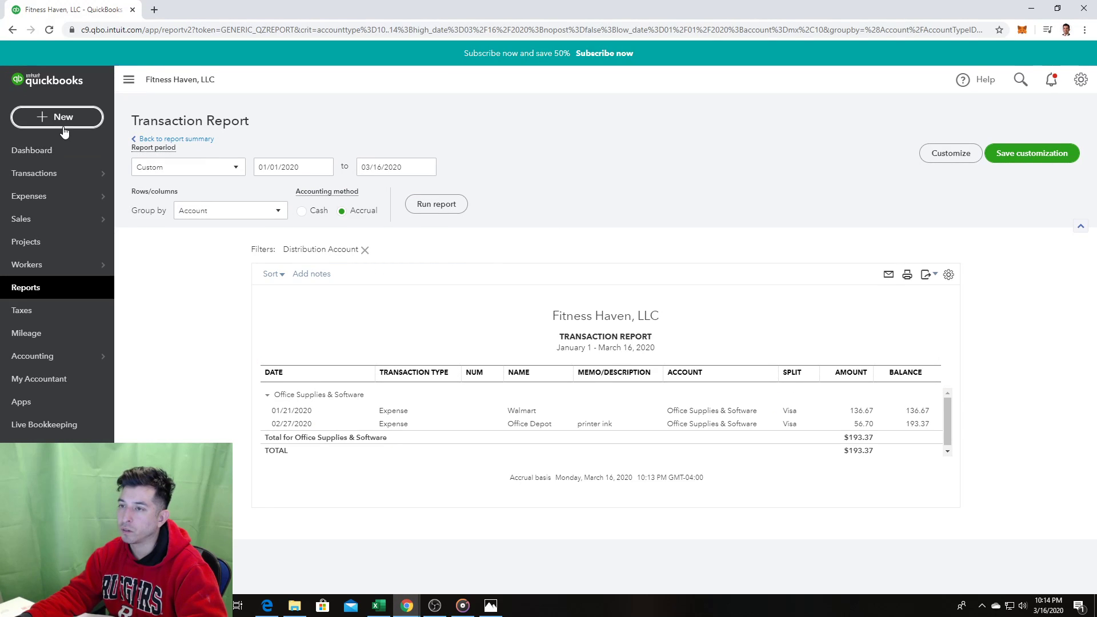
click(63, 122)
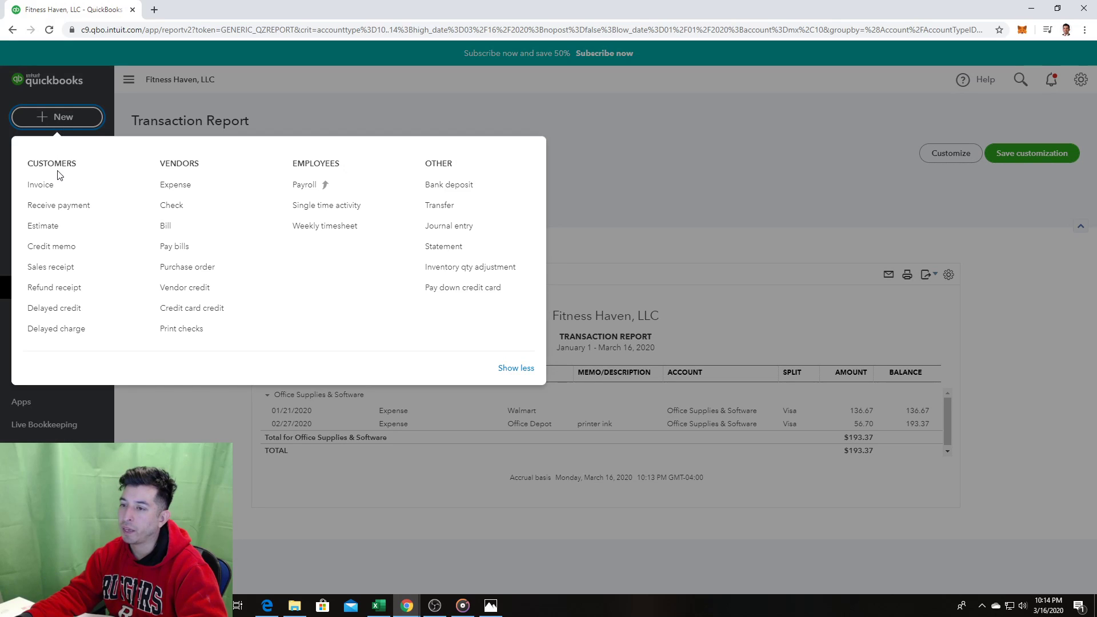
click(165, 250)
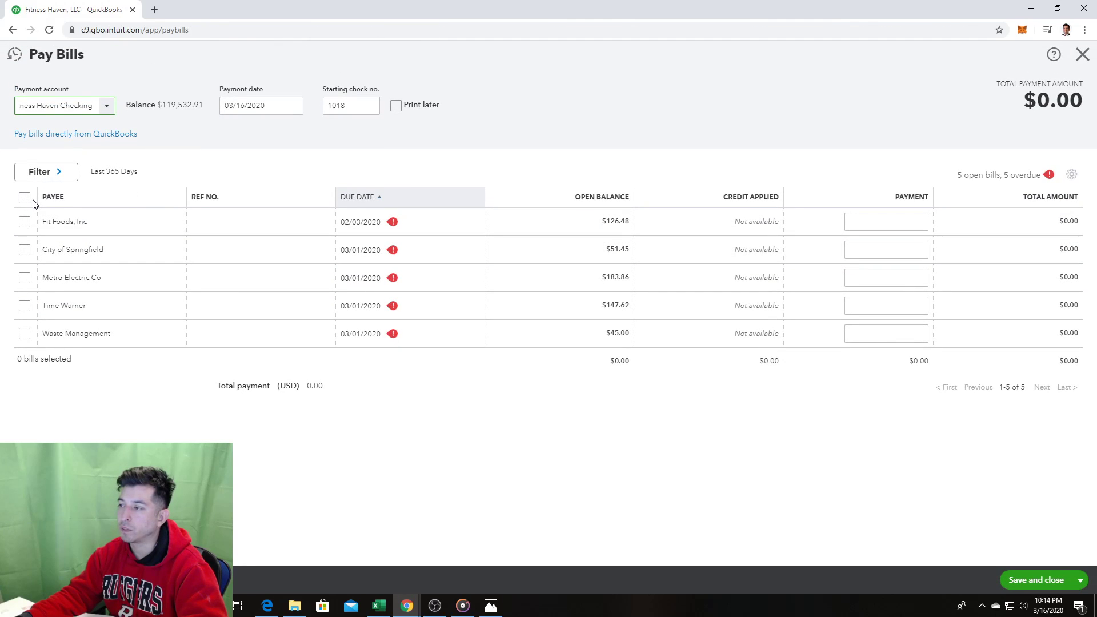
Step: Check the transaction date on the assignment page and set the bill payment date to 02/27/2020
key(alt+Tab)
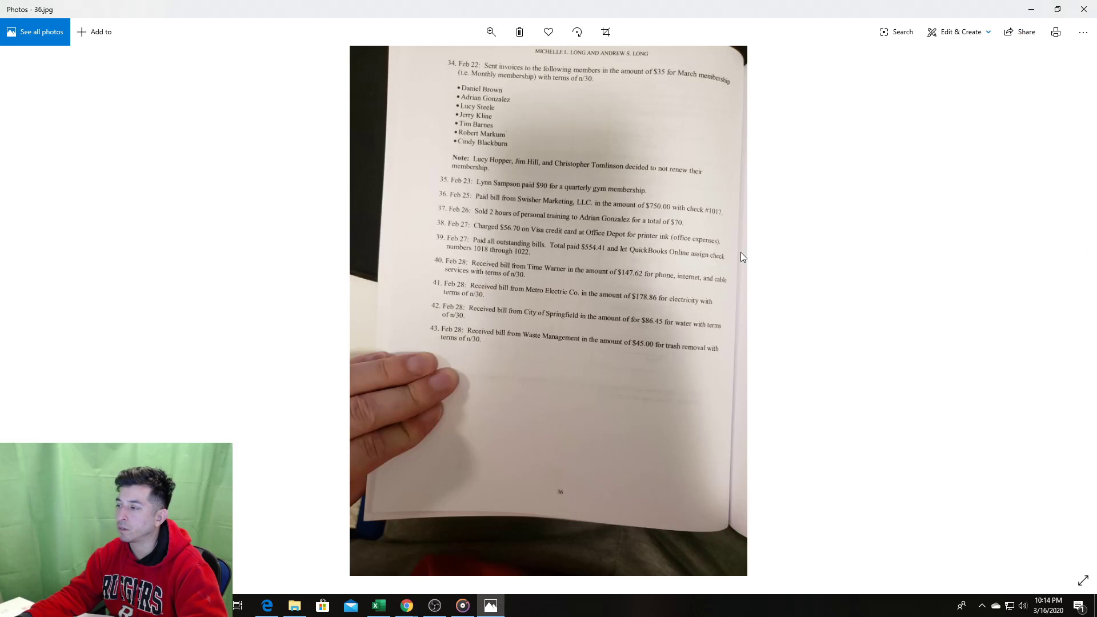
key(alt+Tab)
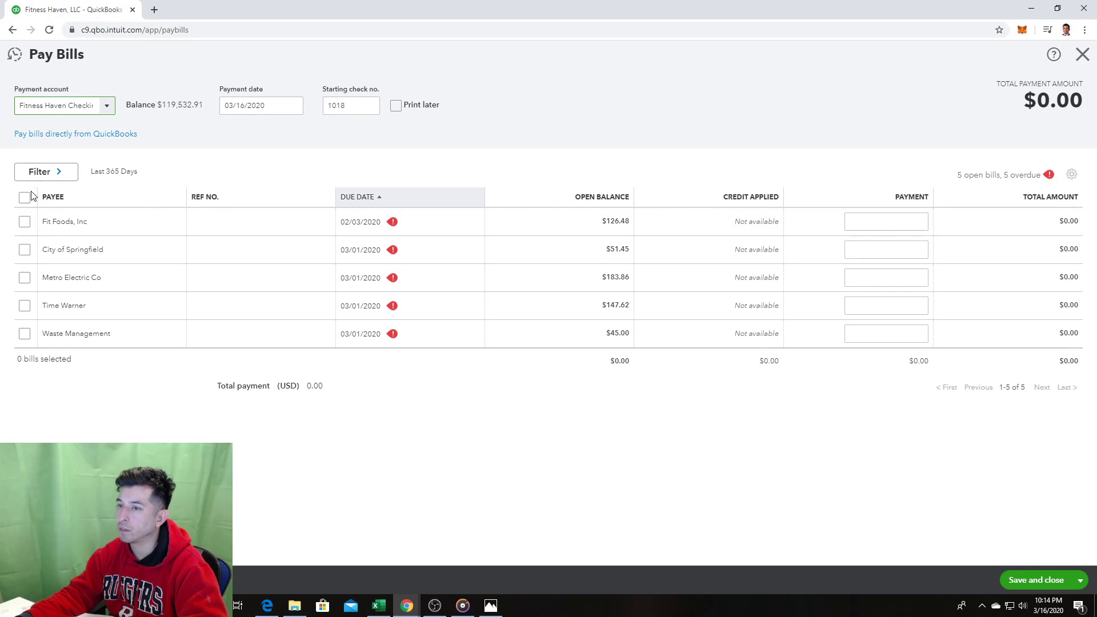
click(252, 106)
click(291, 105)
key(alt+Tab)
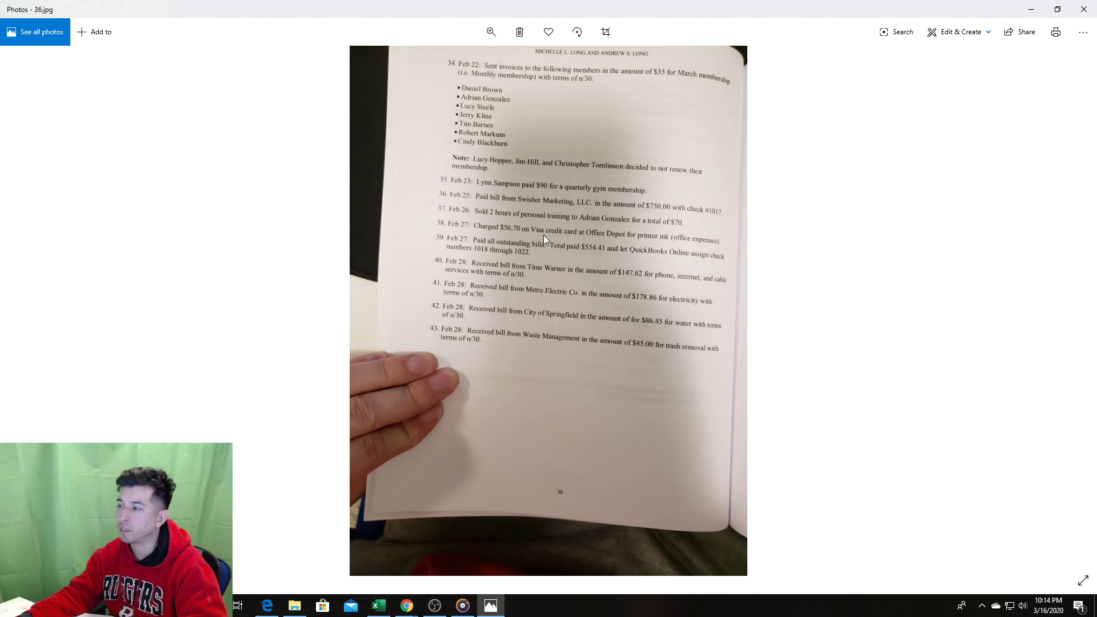
key(alt+Tab)
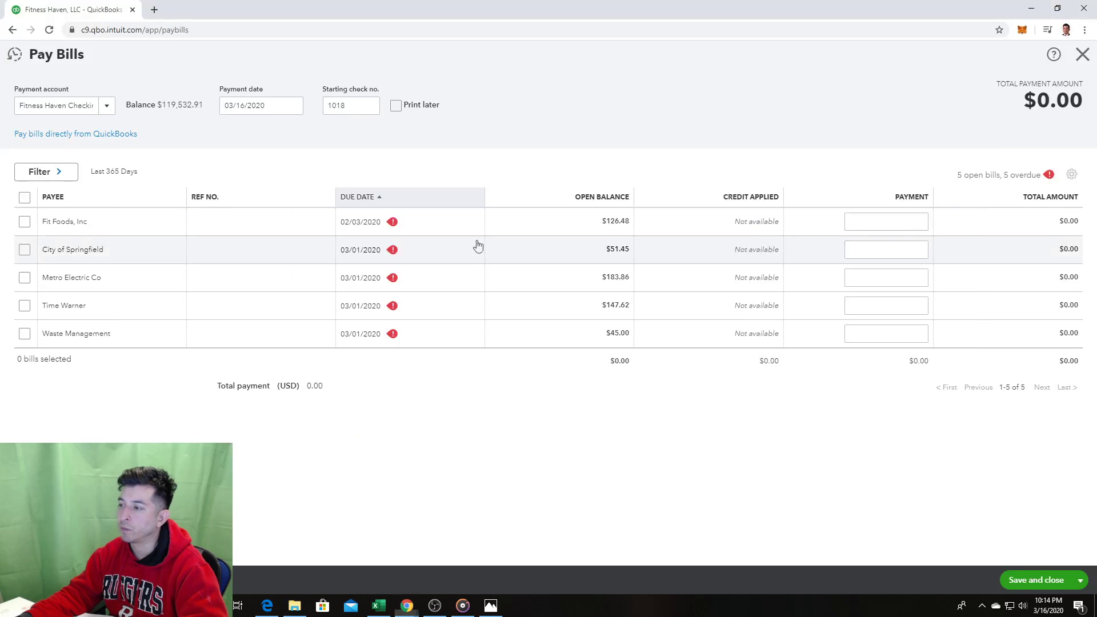
click(292, 109)
click(232, 135)
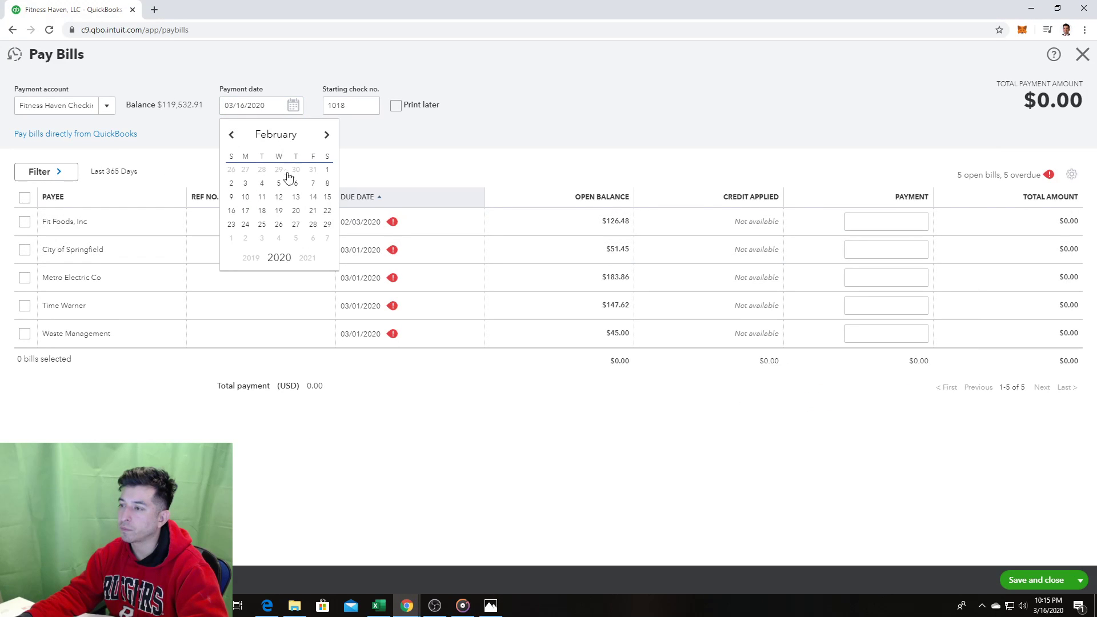
click(296, 224)
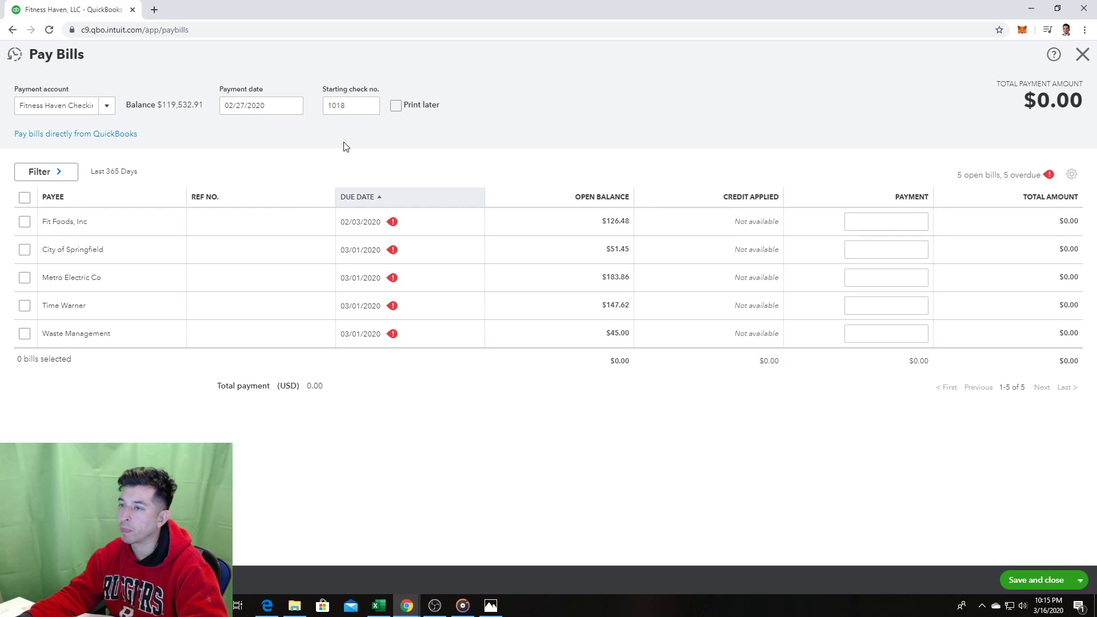
Step: Select all open bills, compare the total with the assignment page, and try to save the payments, declining the duplicate check number
click(24, 197)
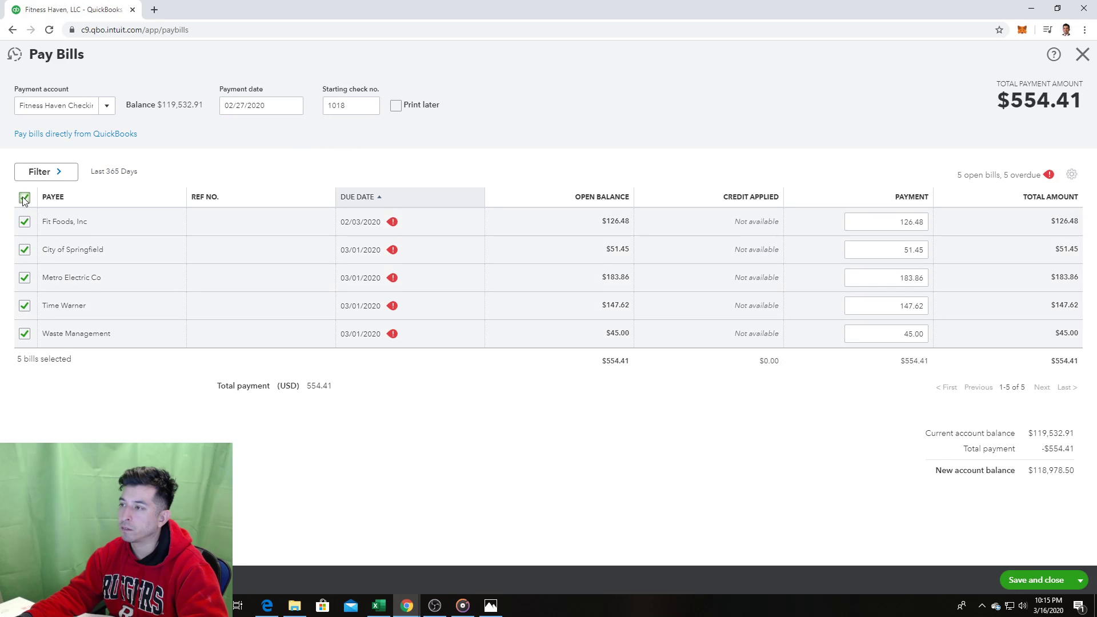
key(alt+Tab)
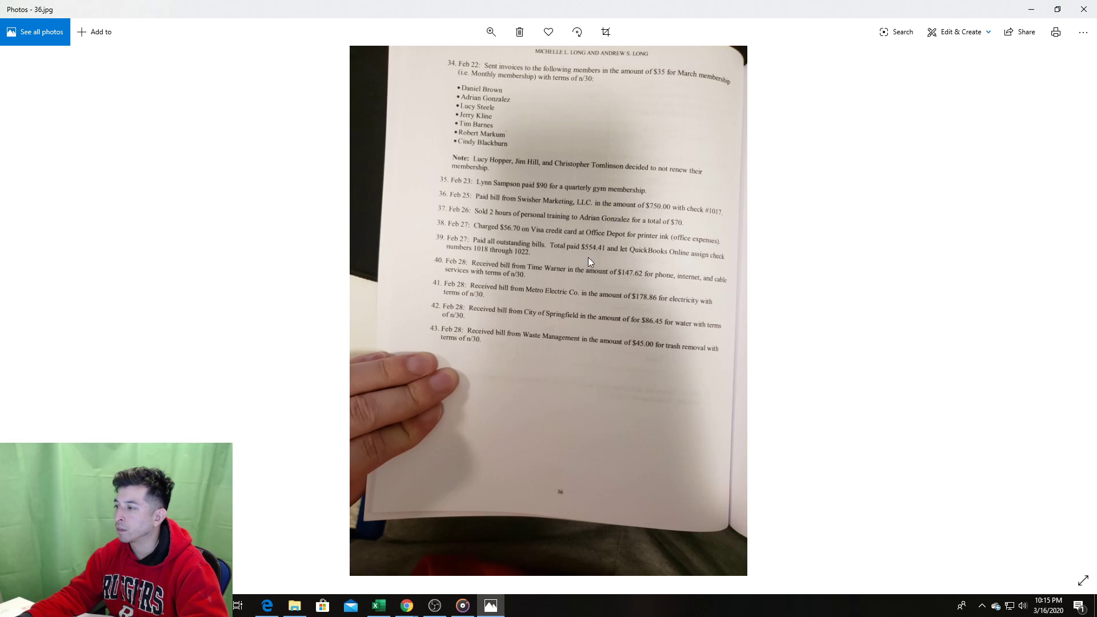
key(alt+Tab)
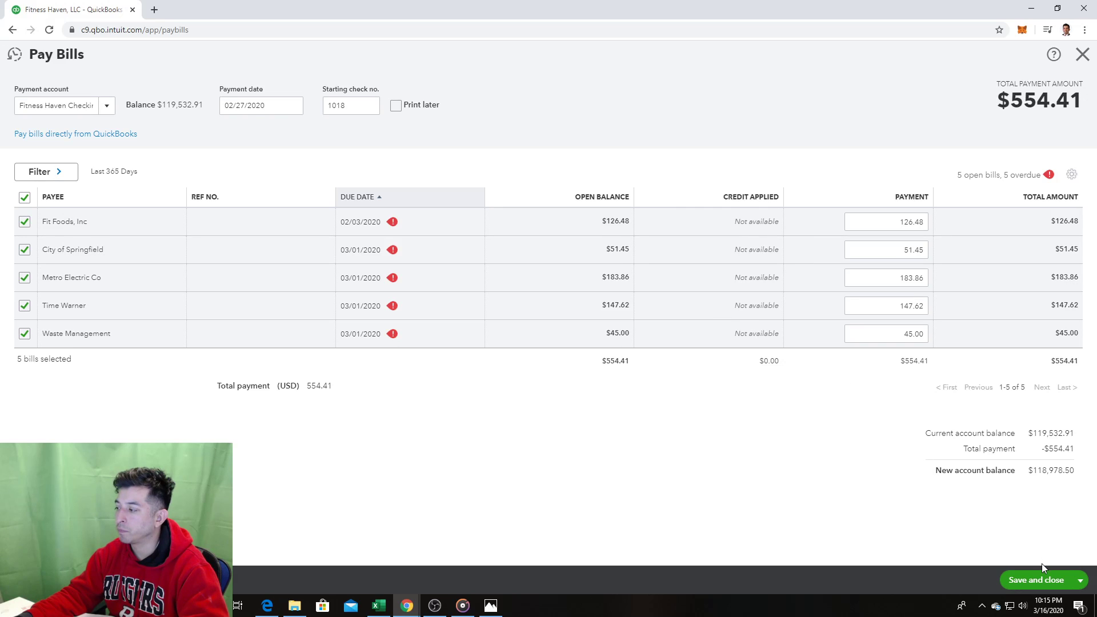
click(1029, 583)
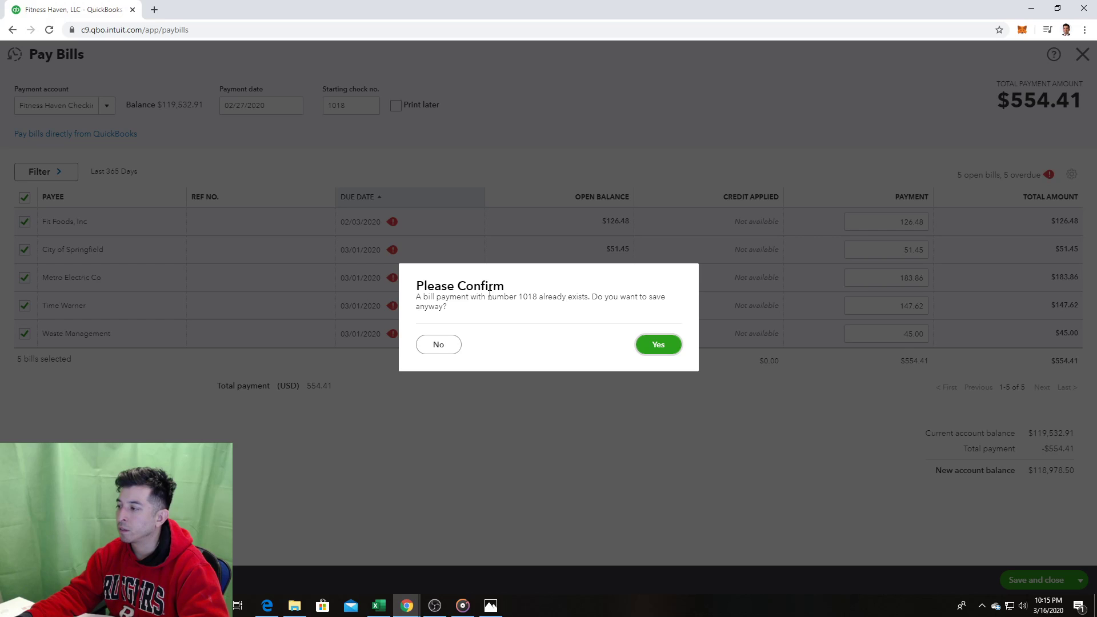
click(445, 345)
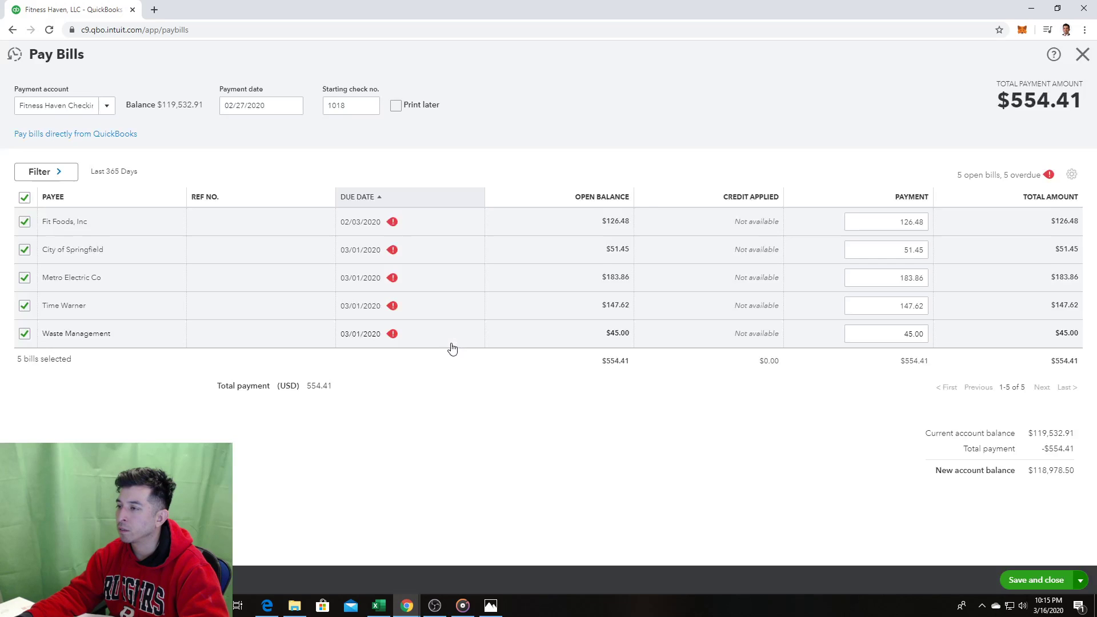
Step: Review the recent transactions, inspect the payment applied to the 02/03/2020 Fit Foods, Inc bill, and close the bill
click(16, 56)
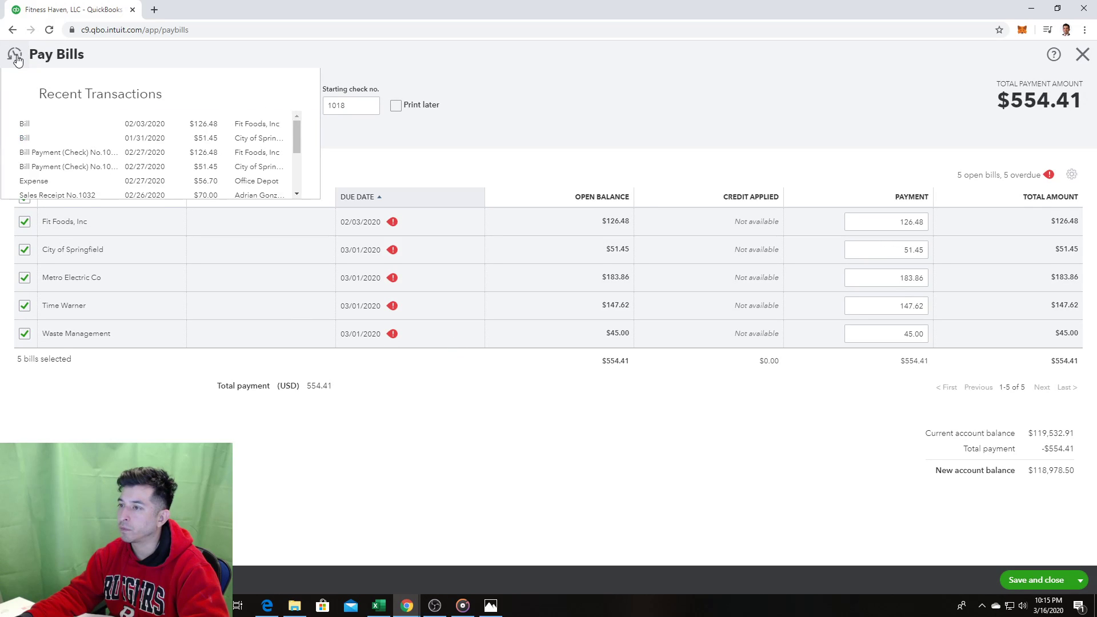
scroll(228, 163, down, 1)
scroll(229, 164, up, 1)
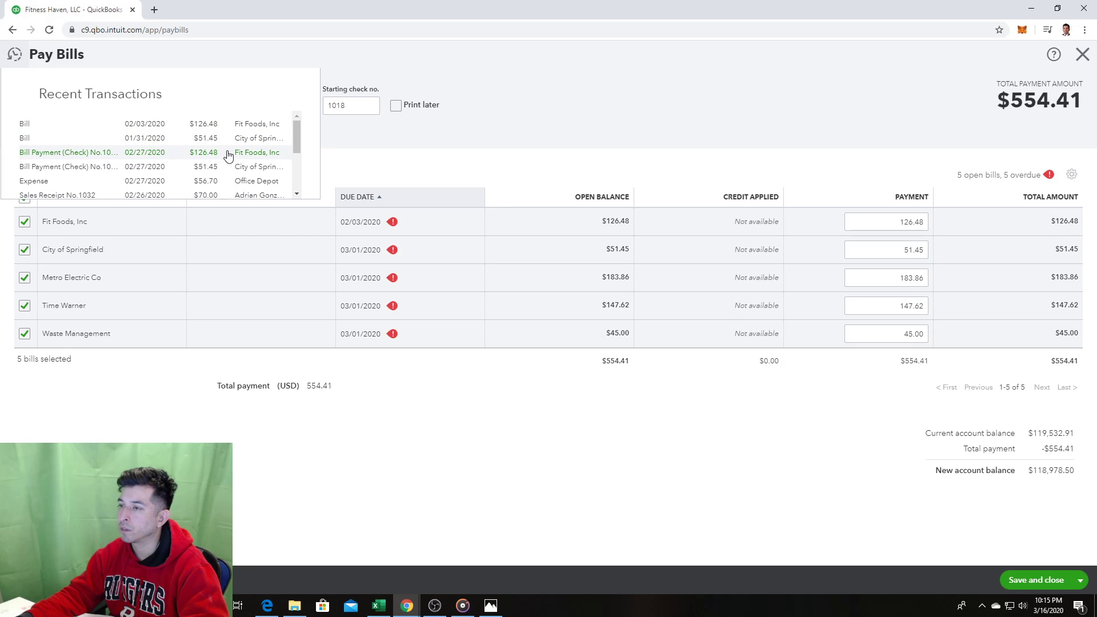
click(503, 154)
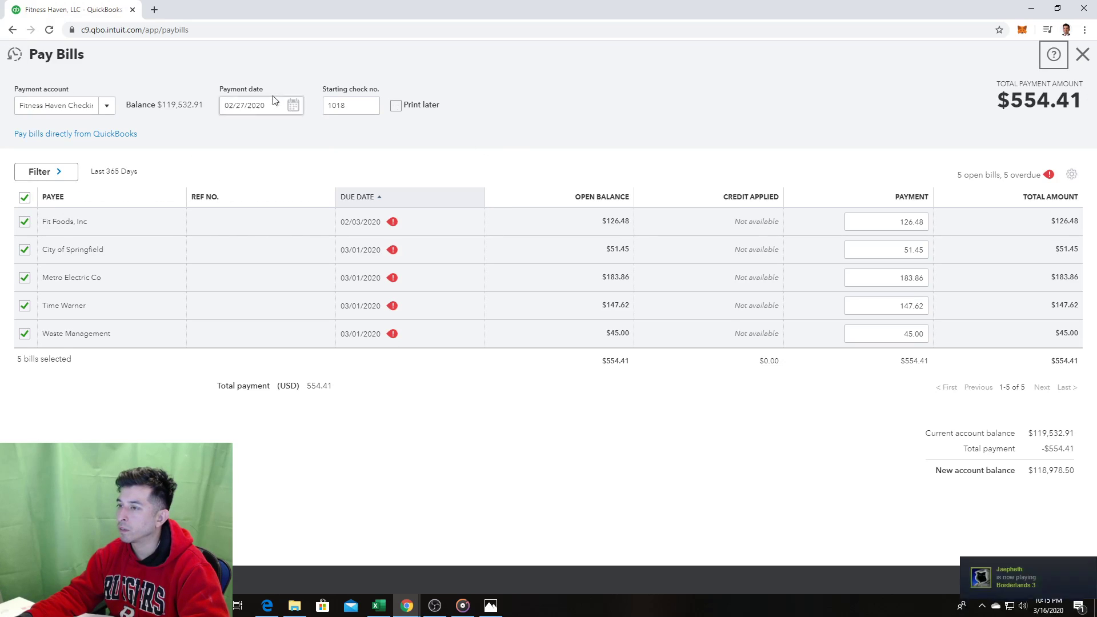
click(16, 56)
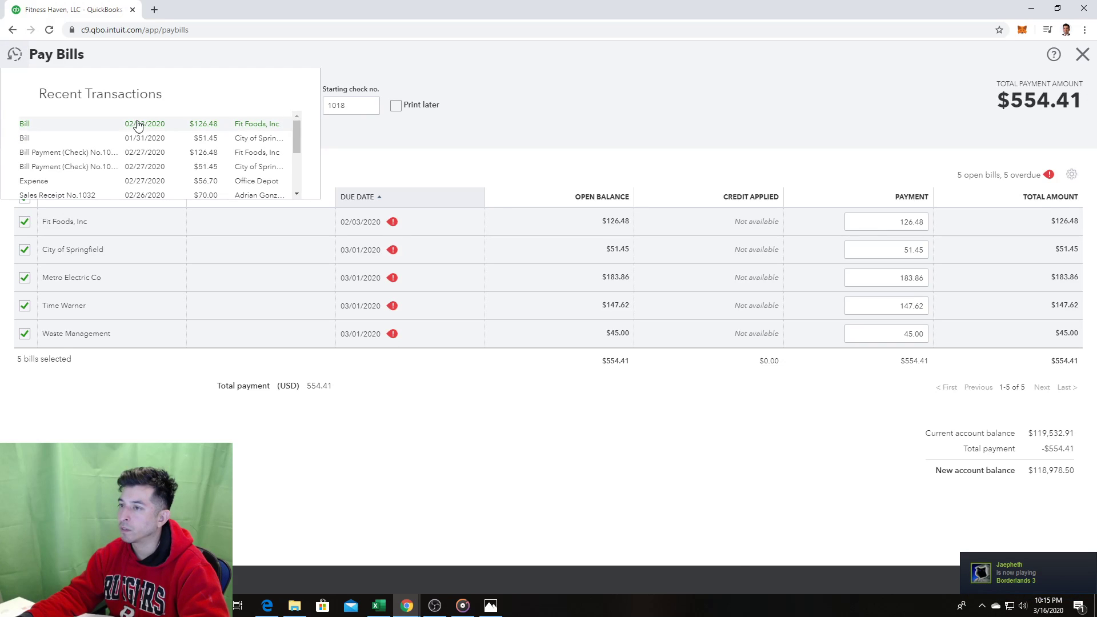
click(159, 125)
click(605, 334)
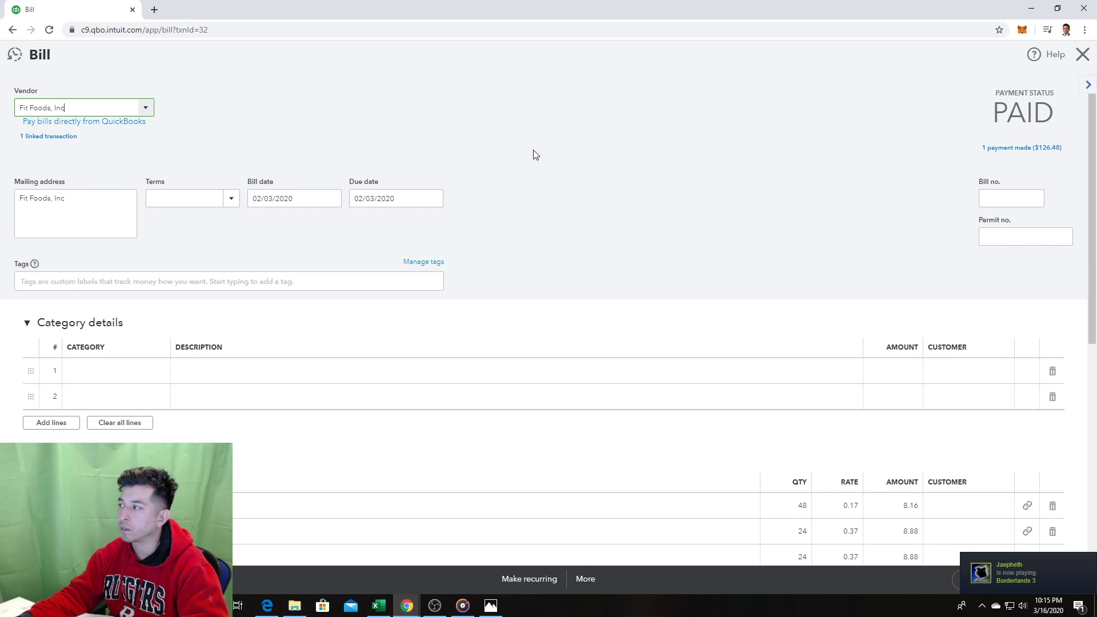
click(1022, 150)
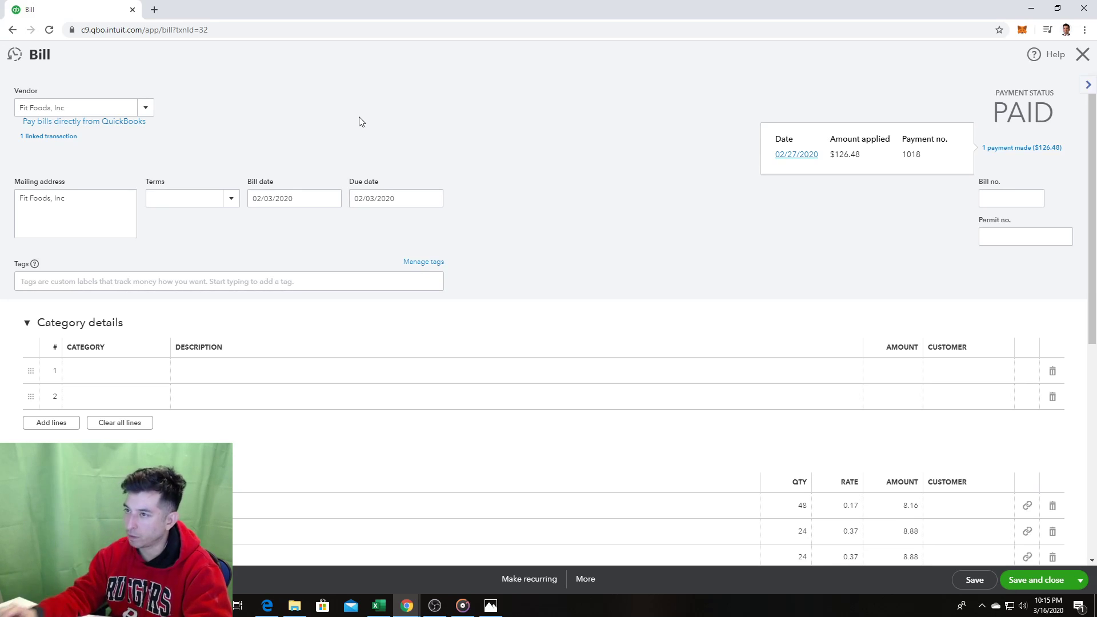
click(15, 59)
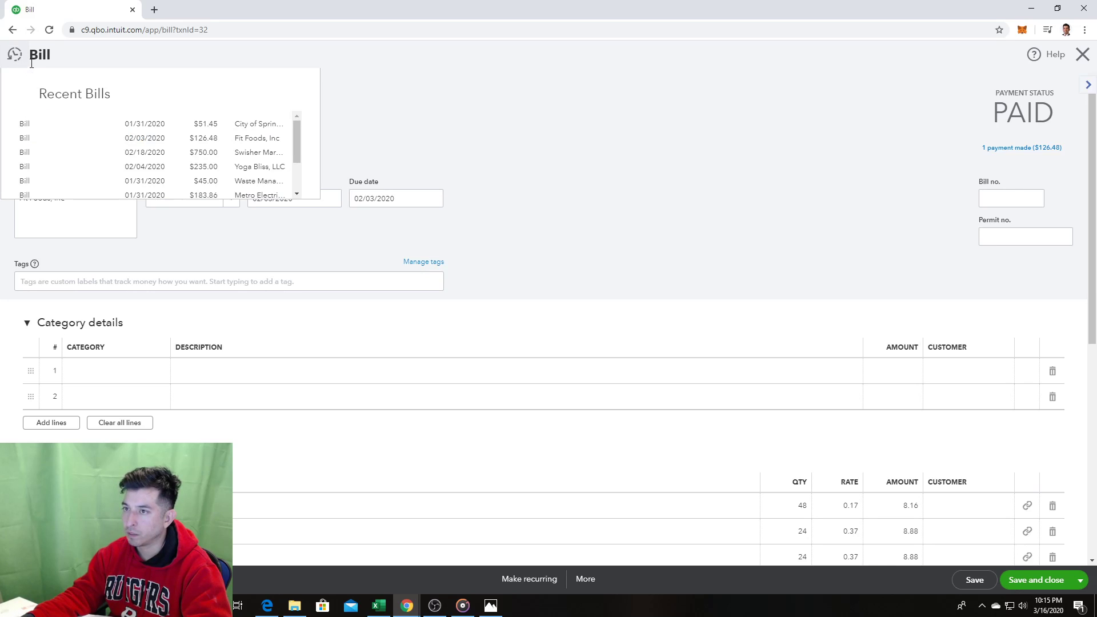
click(1082, 55)
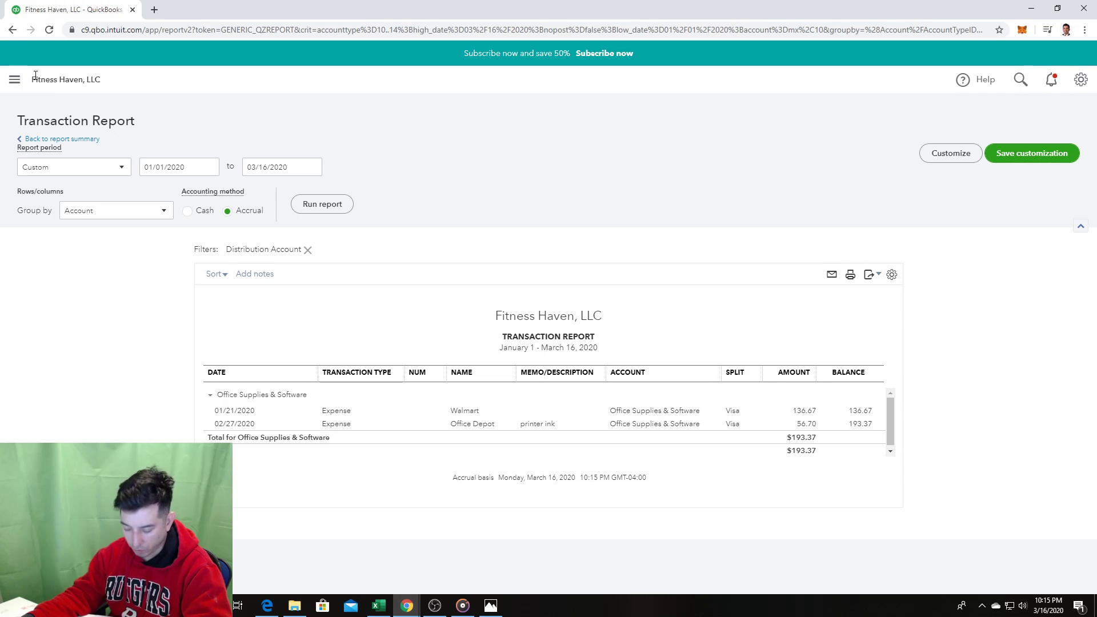
Step: Open the full list of checks from a new check's recent checks and sort it by number in descending order
click(15, 78)
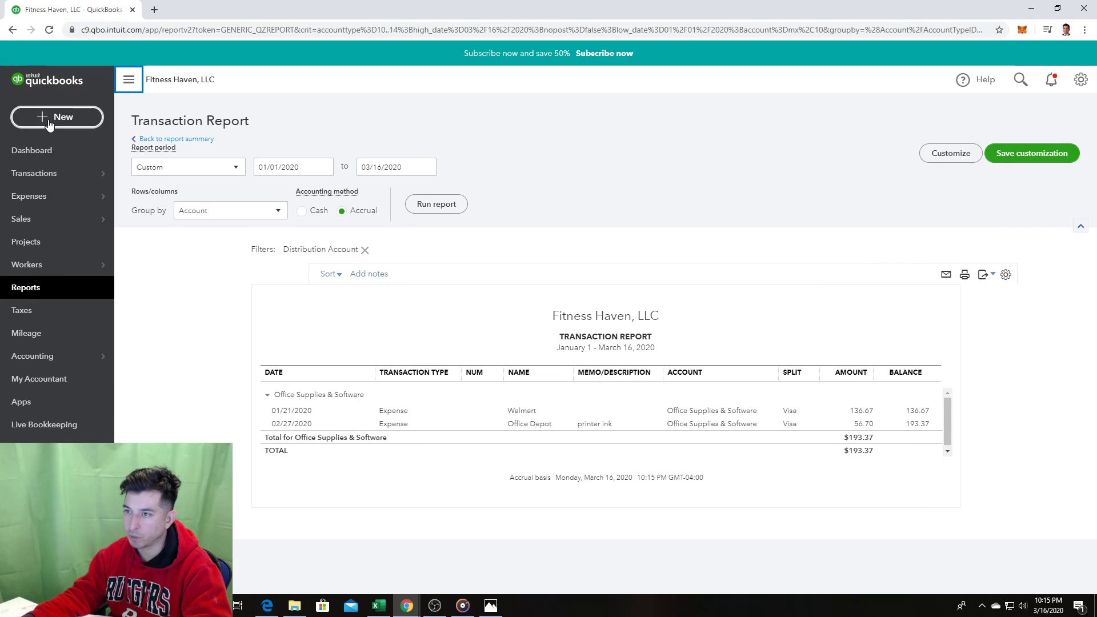
click(48, 120)
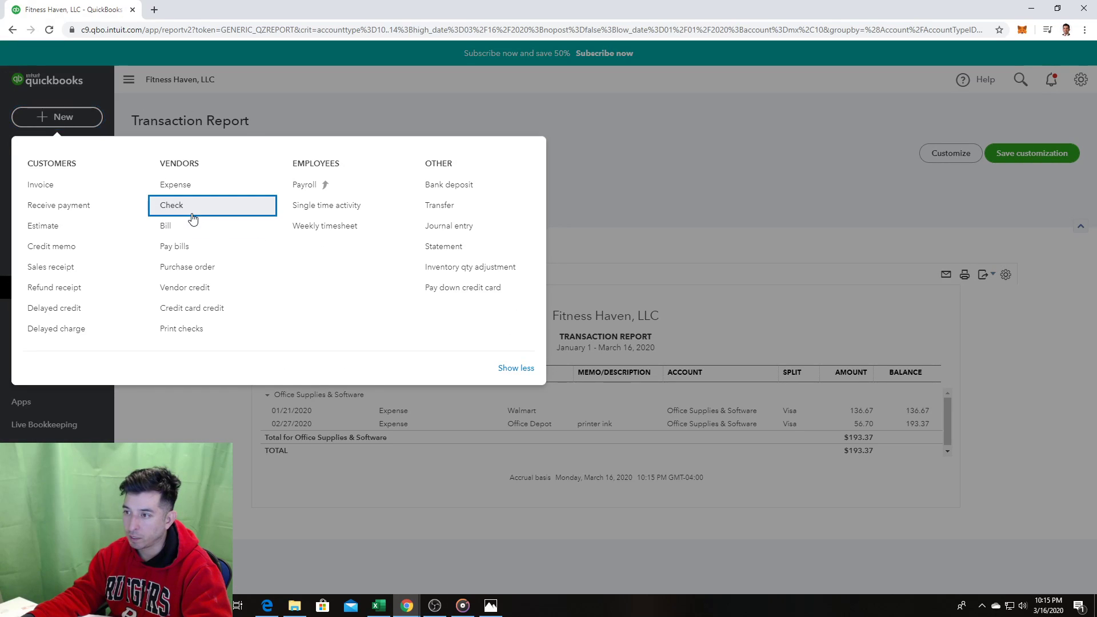
click(175, 206)
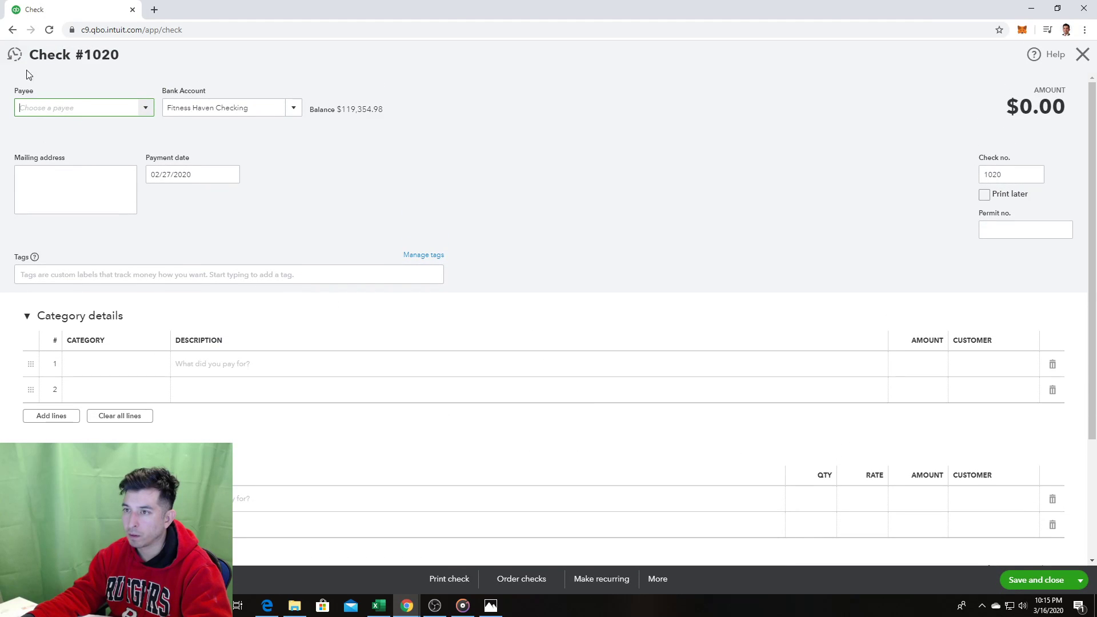
click(16, 54)
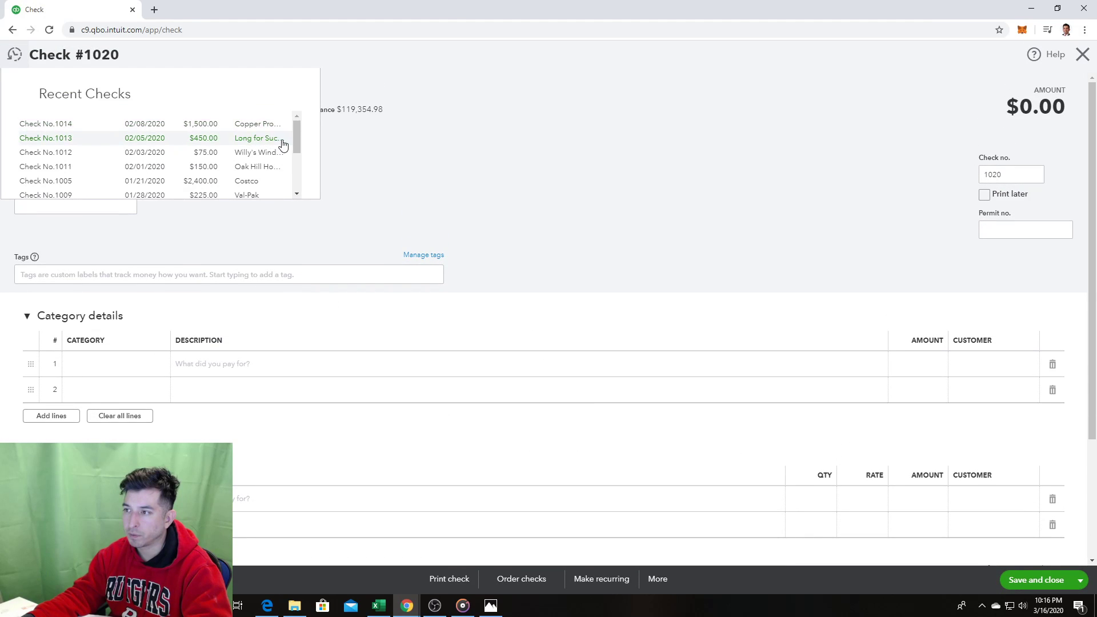
drag(297, 140, 283, 203)
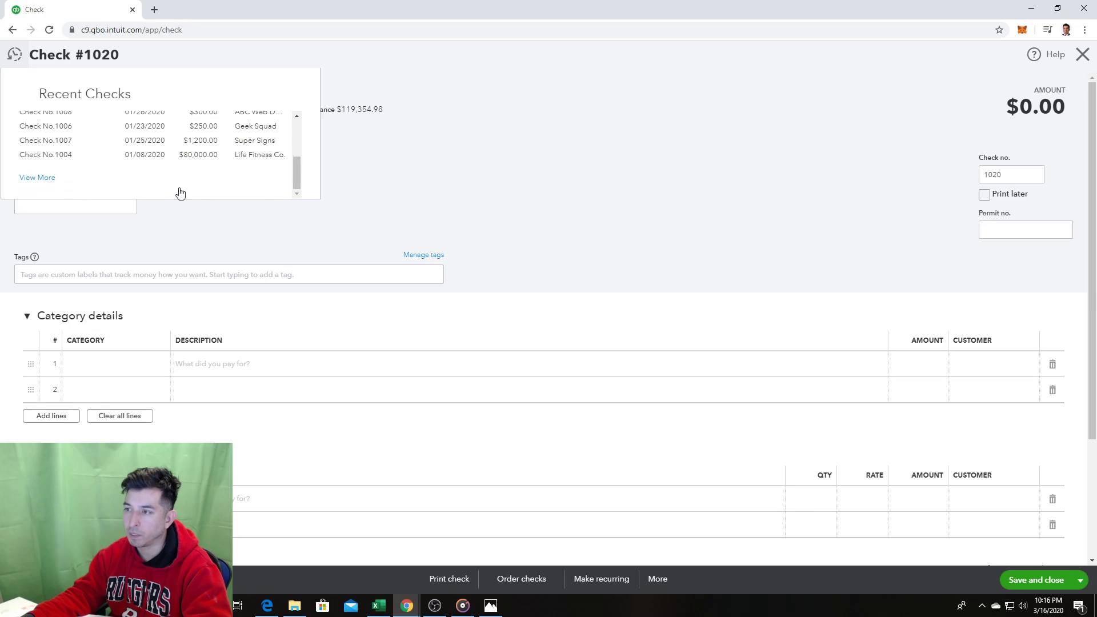
click(37, 178)
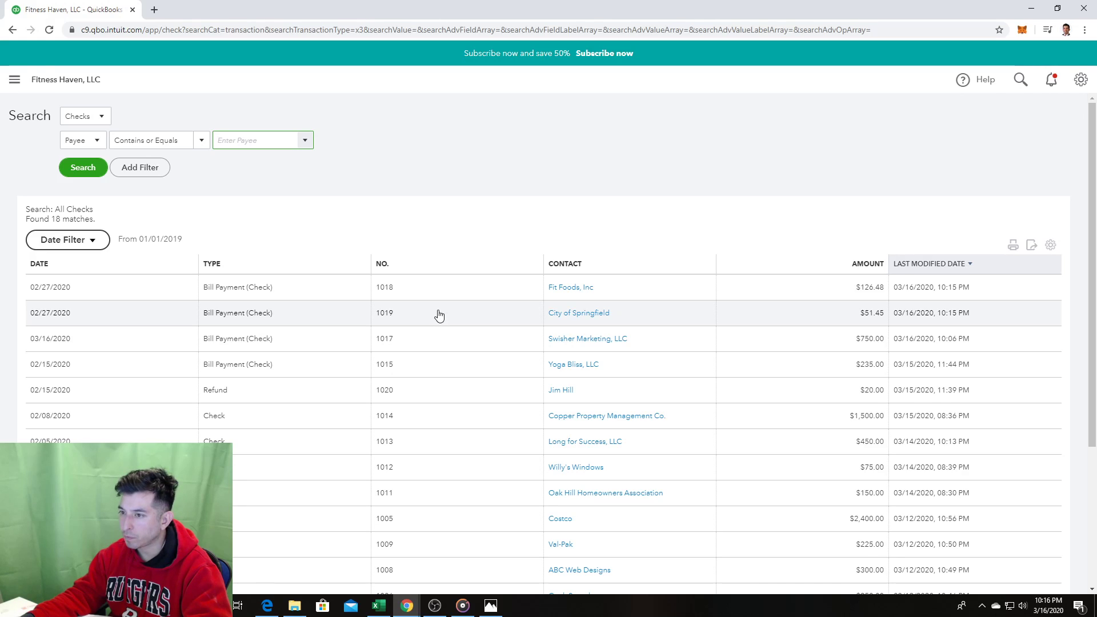
click(410, 266)
click(410, 266)
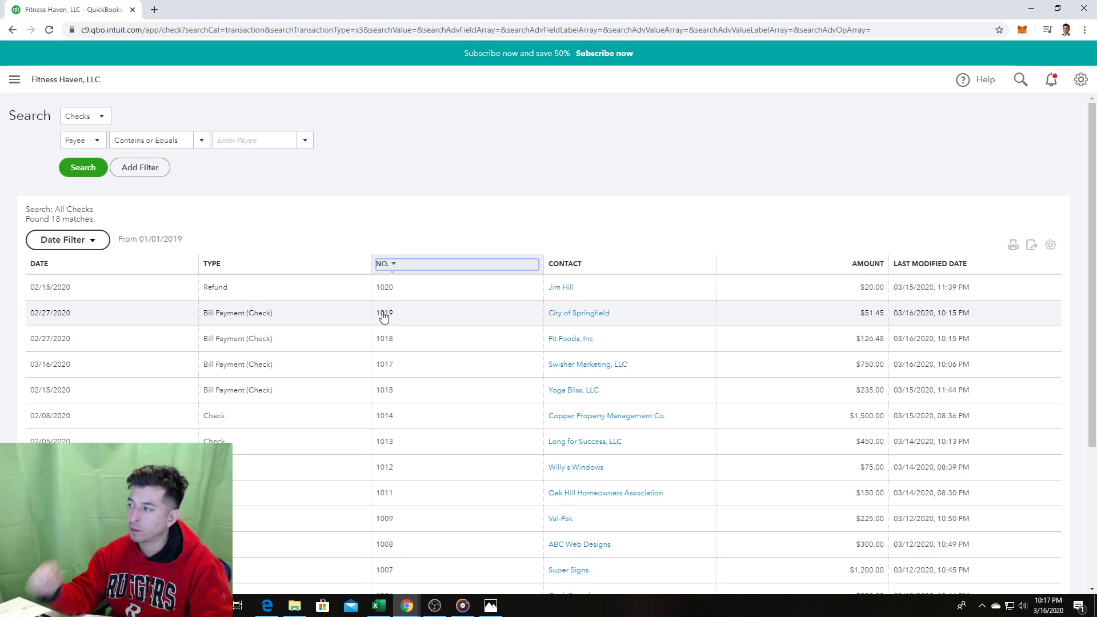
Step: Open the 02/27/2020 bill payment to City of Springfield and the bill linked to it
click(880, 315)
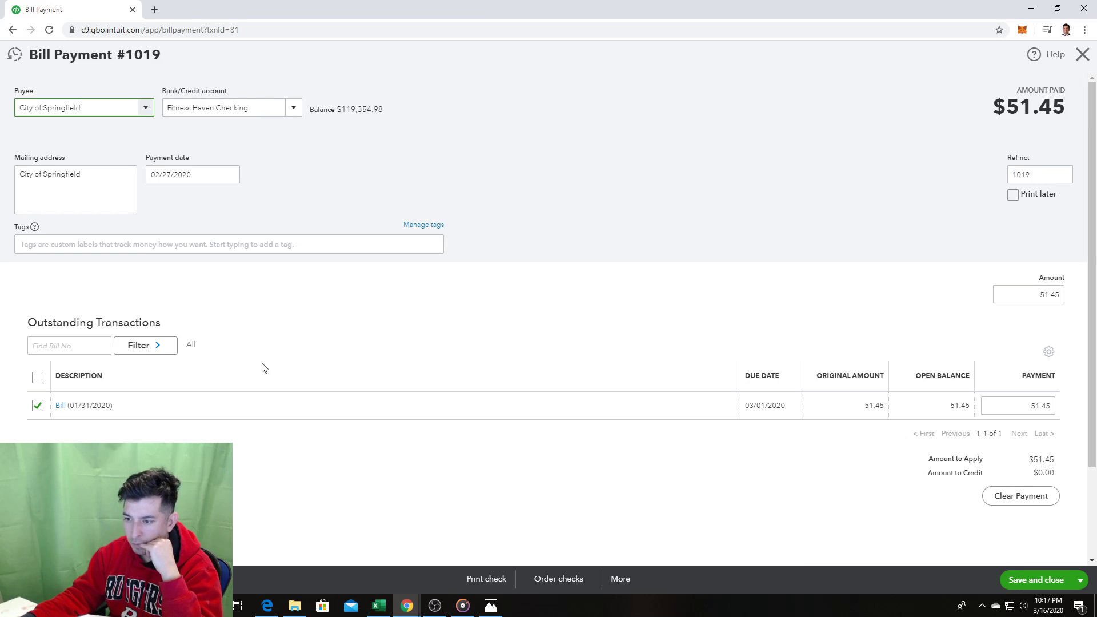
click(60, 406)
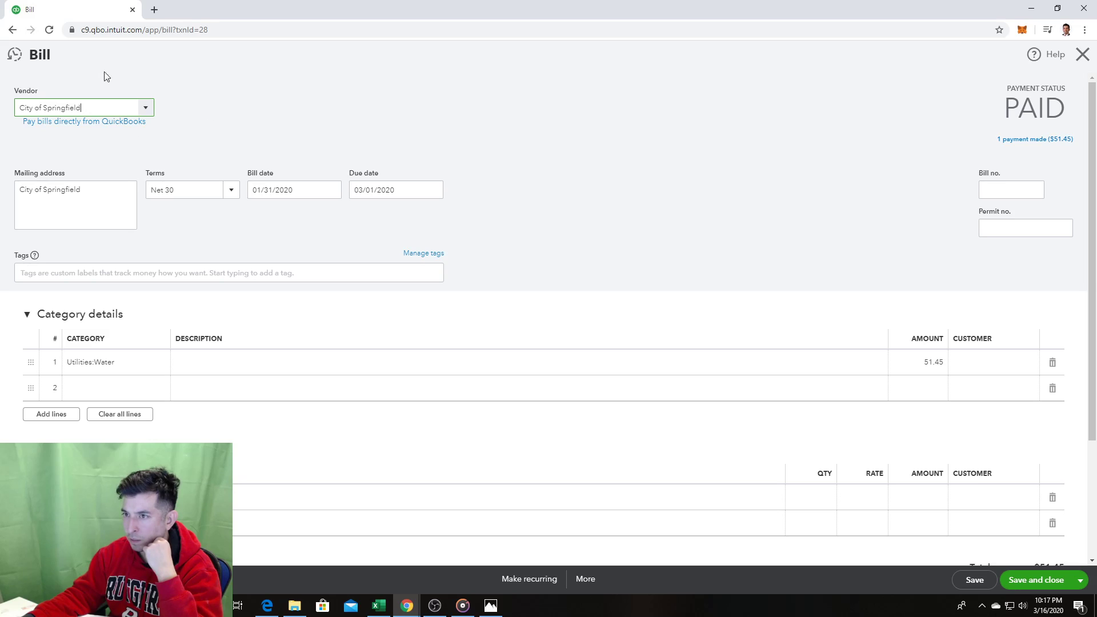
Step: Close the City of Springfield bill after checking recent bills, and find and open the Check Detail report
click(18, 57)
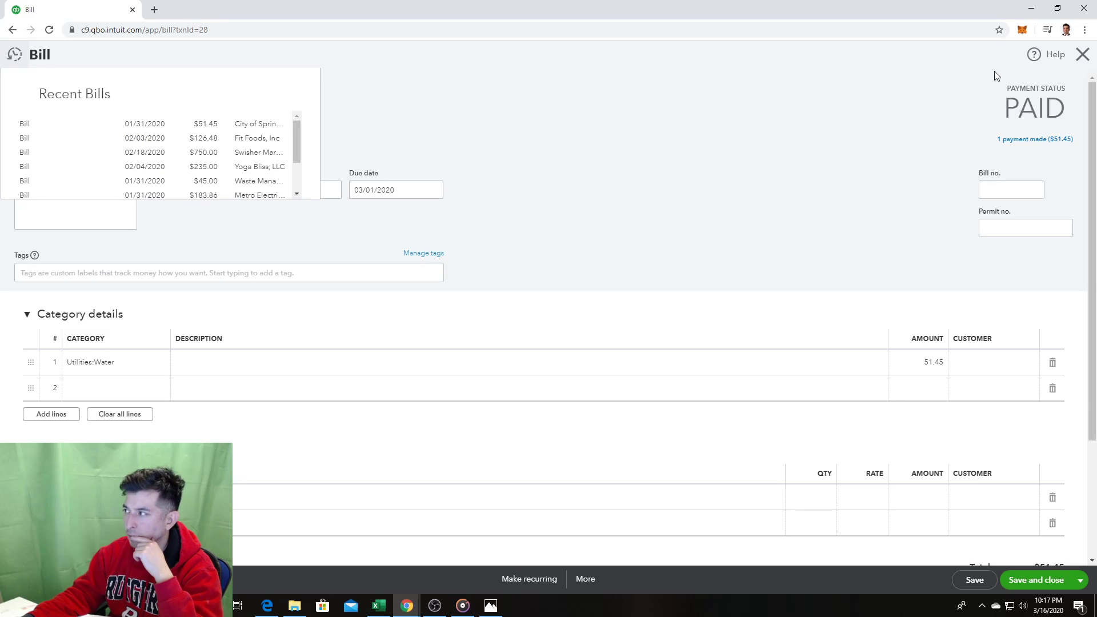
click(1081, 56)
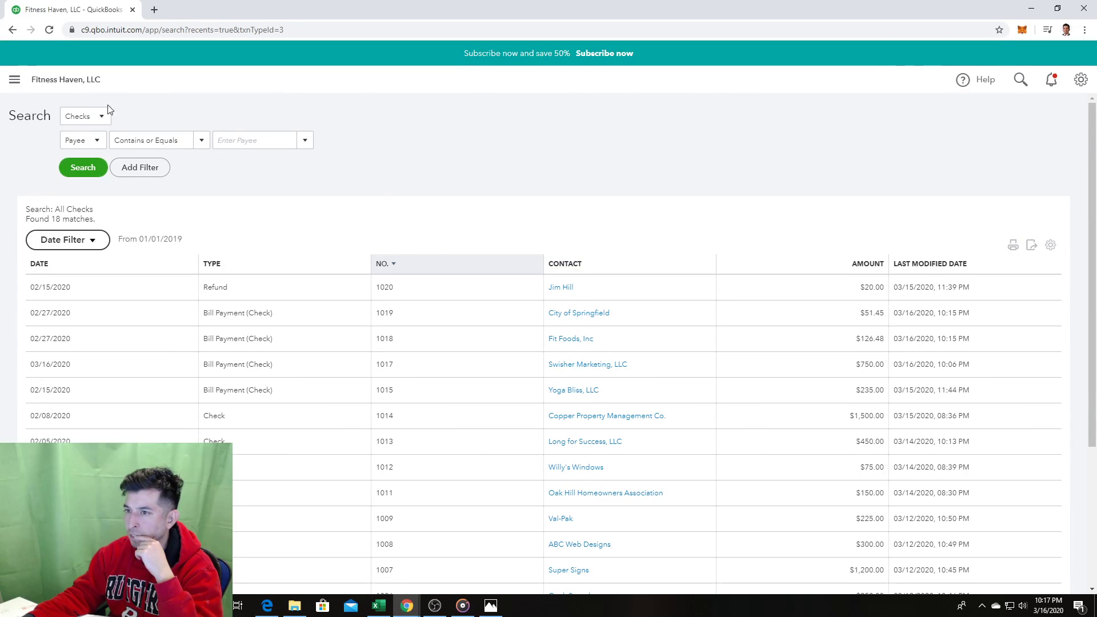
click(14, 80)
click(48, 298)
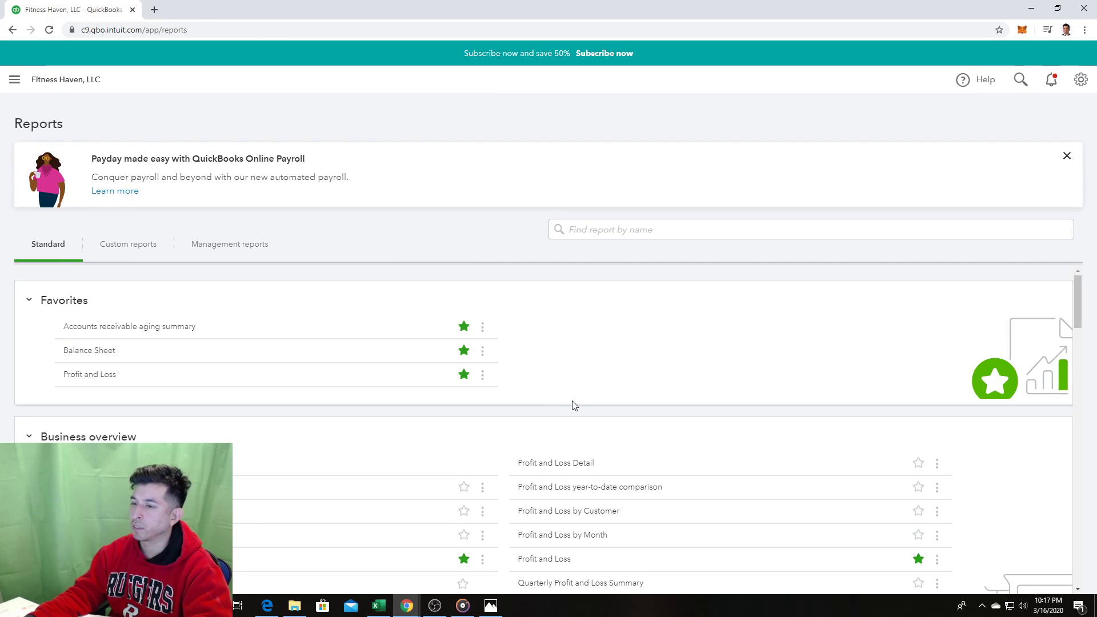
key(ctrl+f)
text(check)
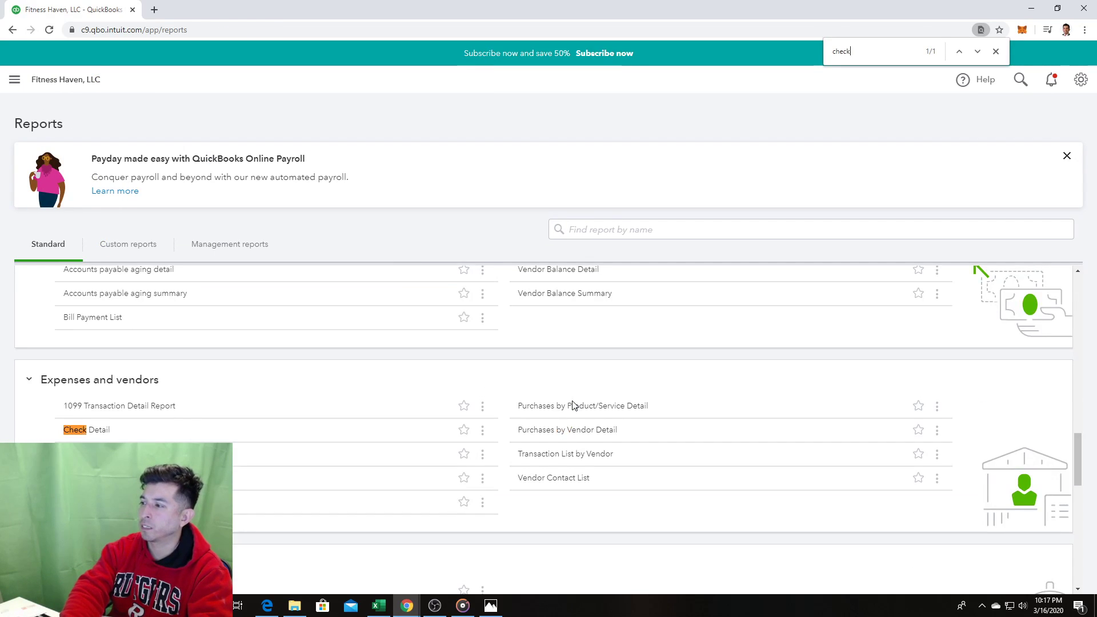
click(75, 430)
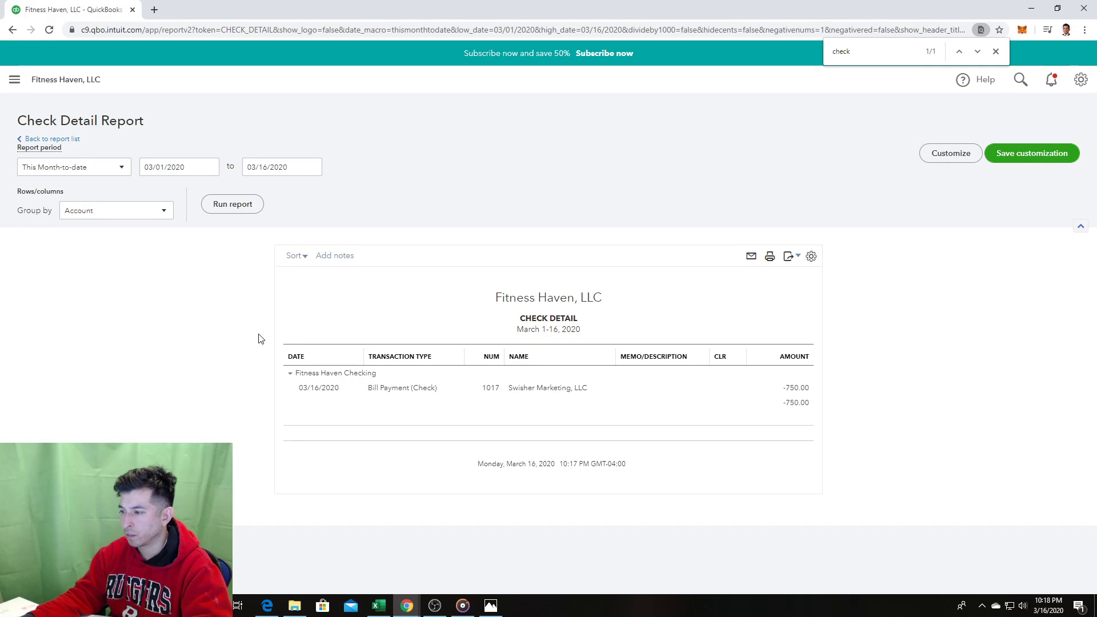
Step: Run the Check Detail report with a start date of 01/01/2020 and review the check numbers through the end of the list
click(208, 167)
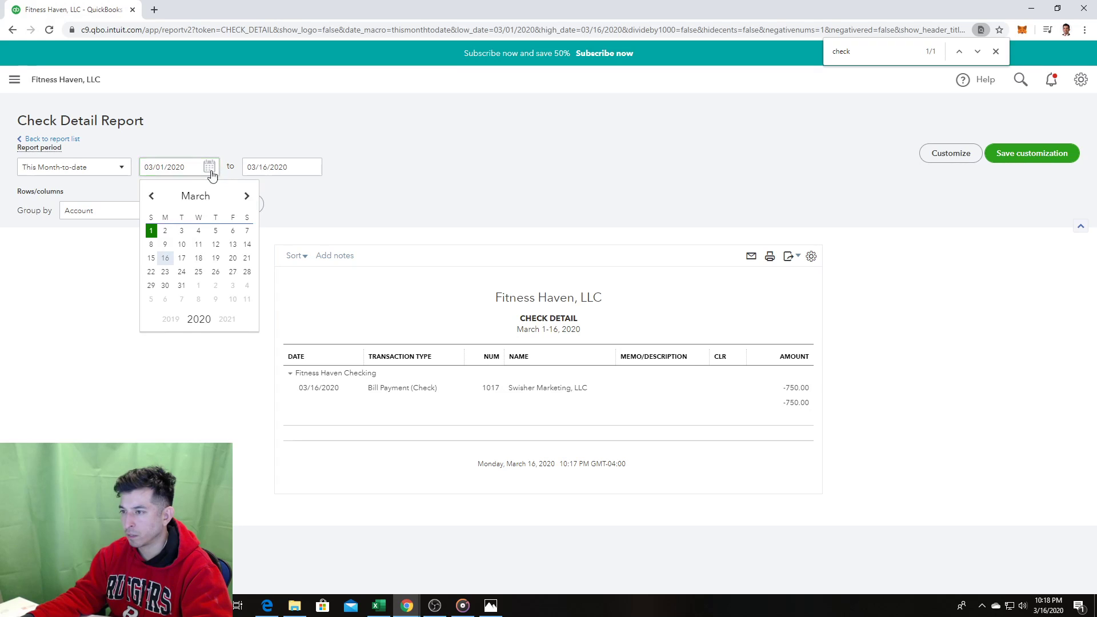
click(153, 197)
click(153, 197)
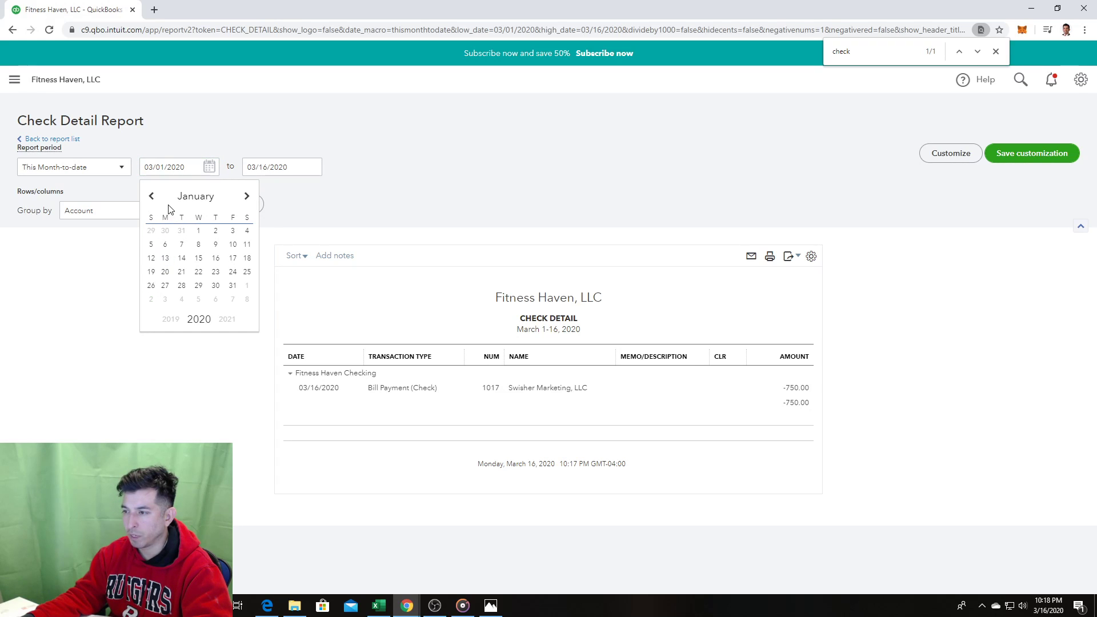
click(204, 232)
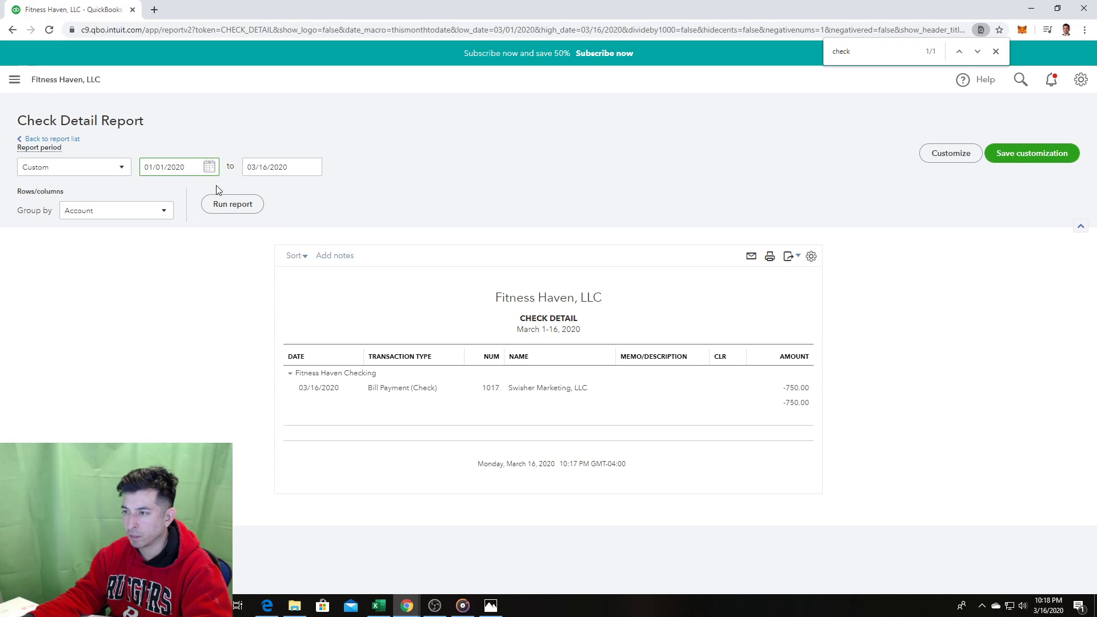
click(227, 205)
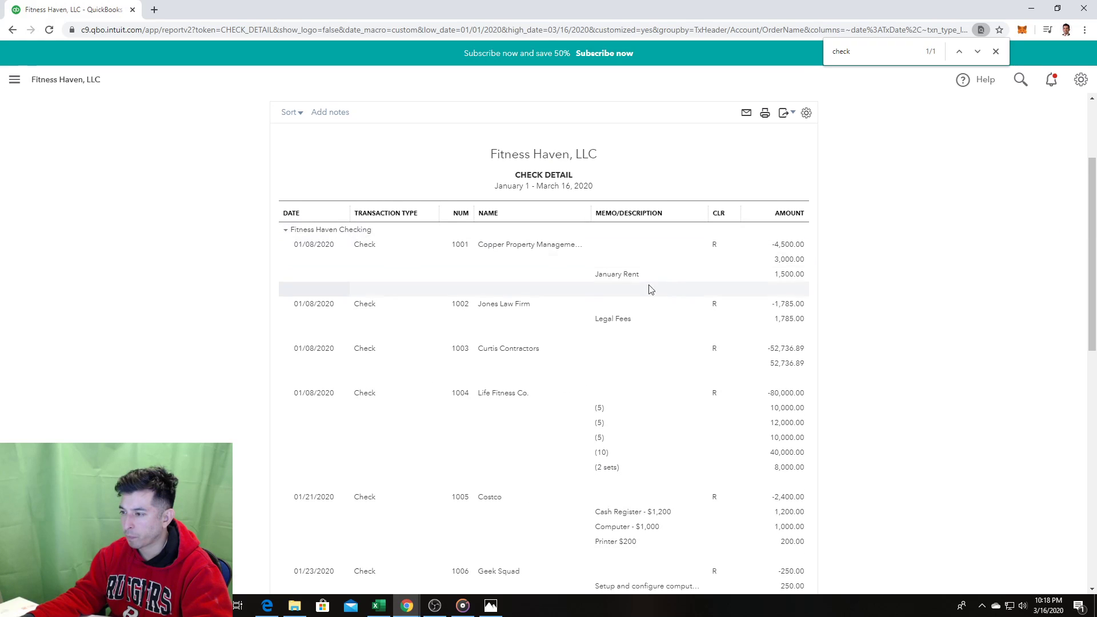
scroll(625, 293, down, 4)
drag(1093, 243, 1093, 436)
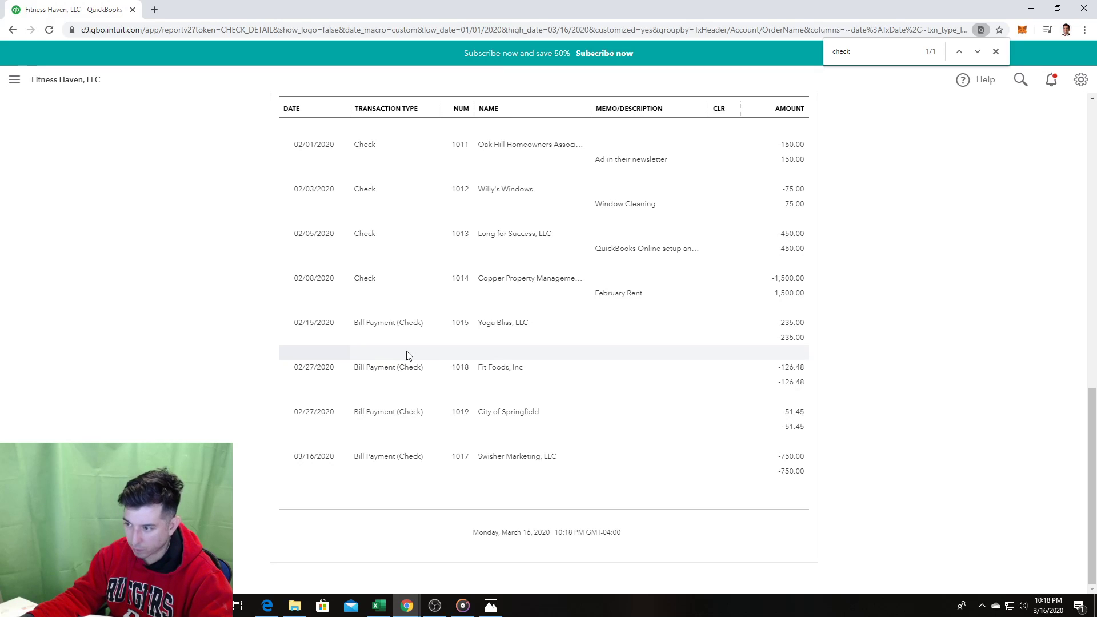
scroll(406, 355, up, 1)
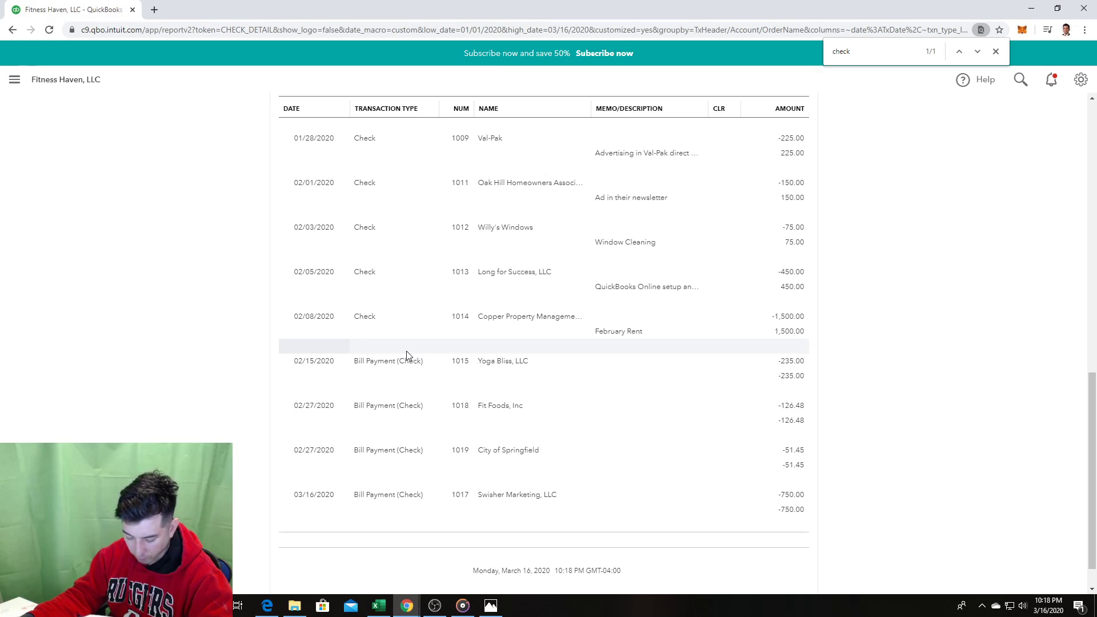
scroll(407, 356, up, 1)
Step: Find the Swisher Marketing, LLC bill payment in the report, change its payment date to 02/25/2020, and save it despite the linked transaction
key(ctrl+f)
text(swish)
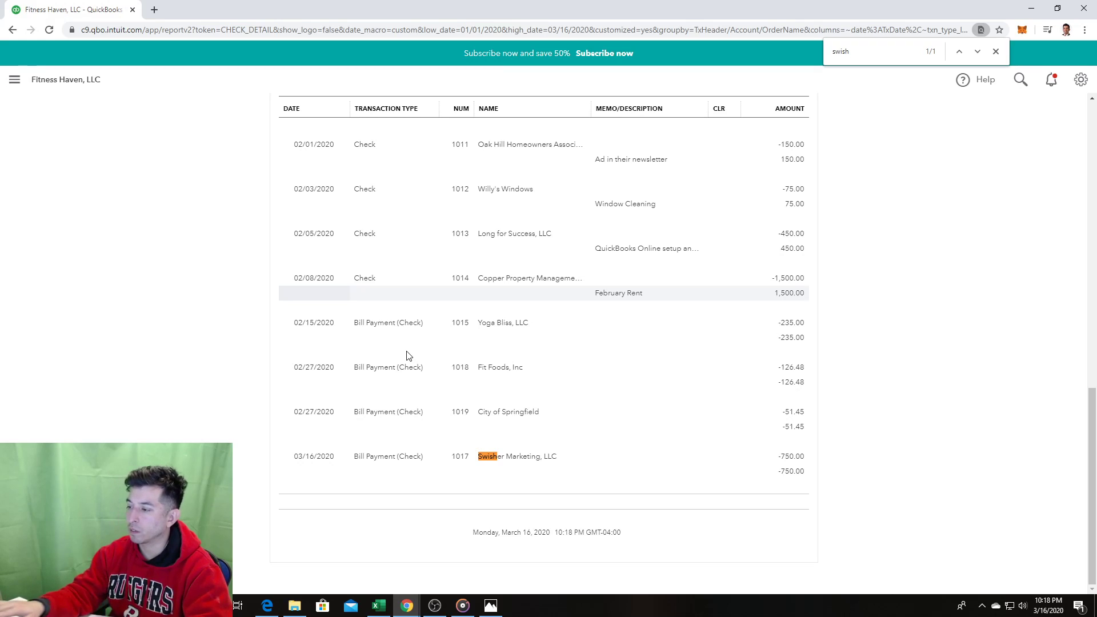
click(323, 463)
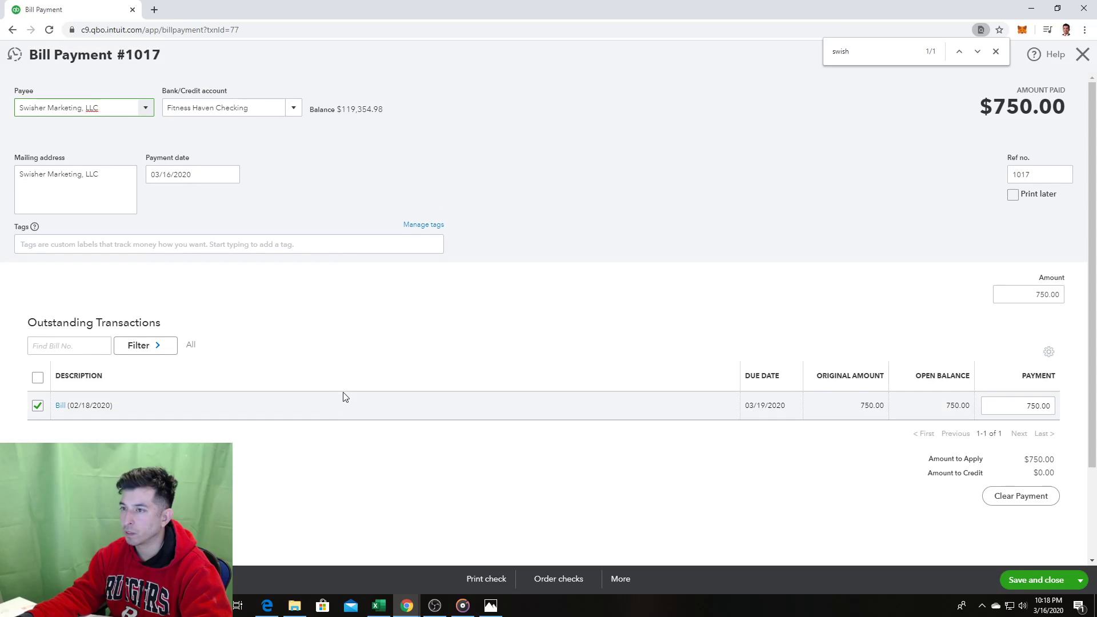
click(214, 175)
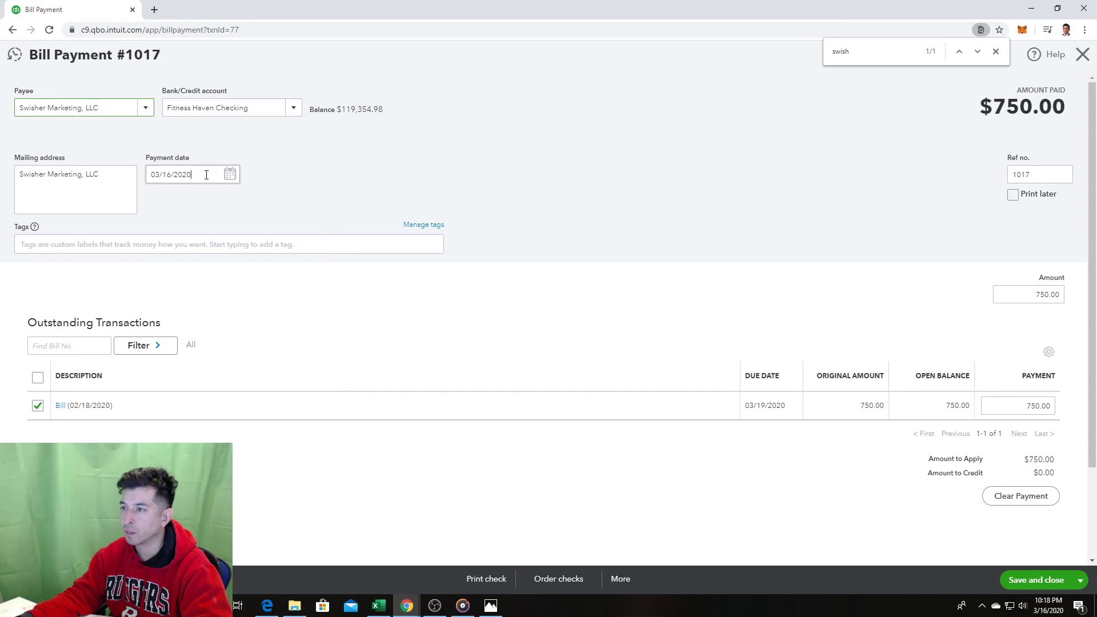
click(230, 174)
click(155, 209)
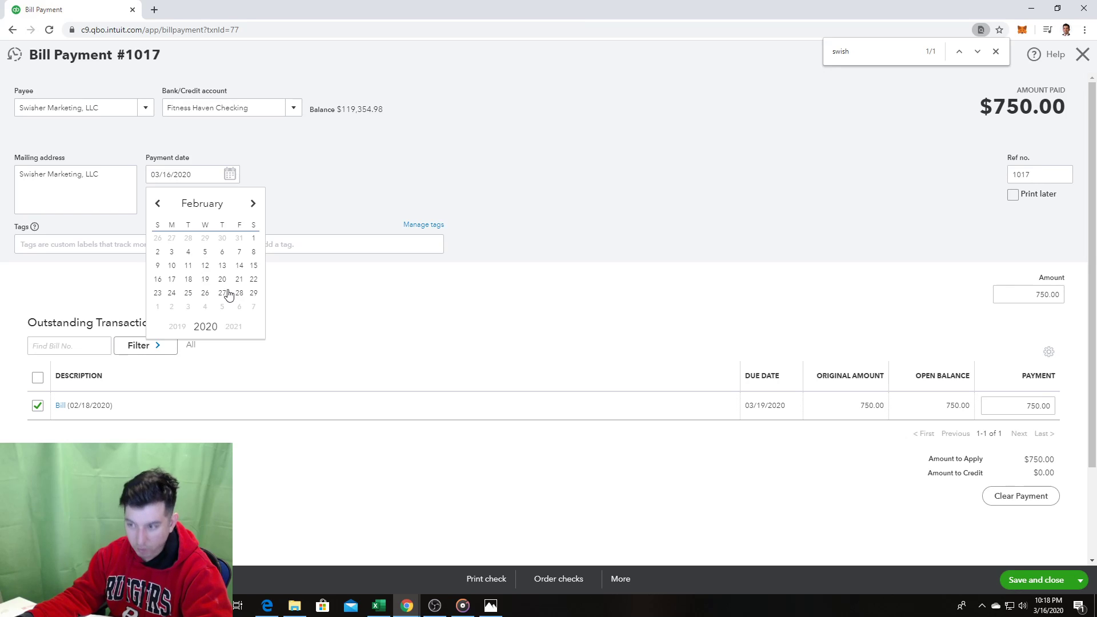
click(188, 294)
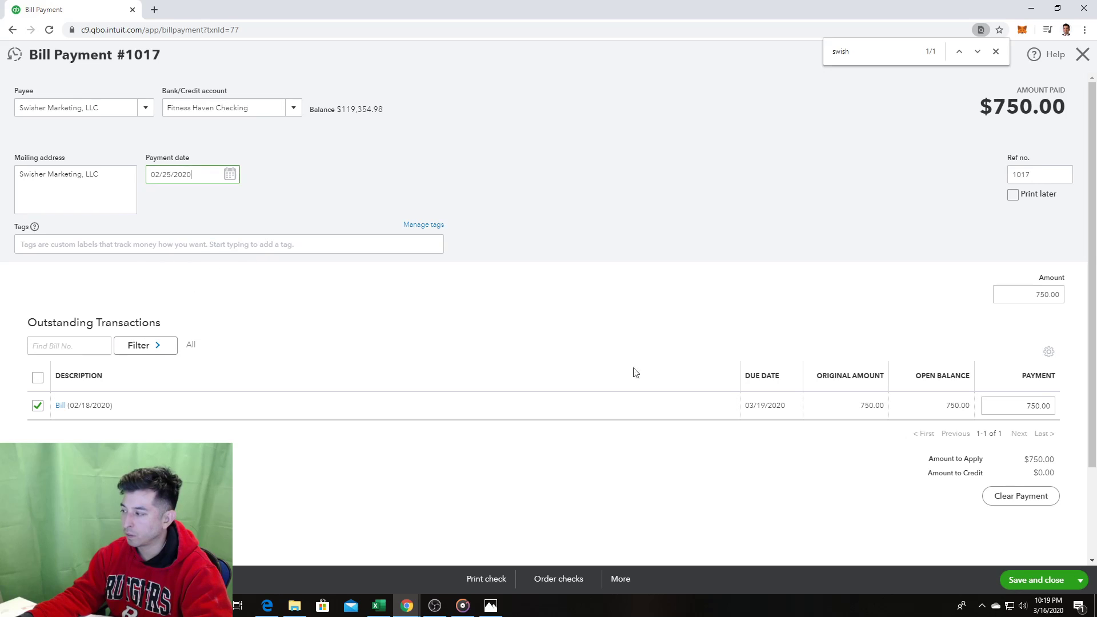
click(1034, 582)
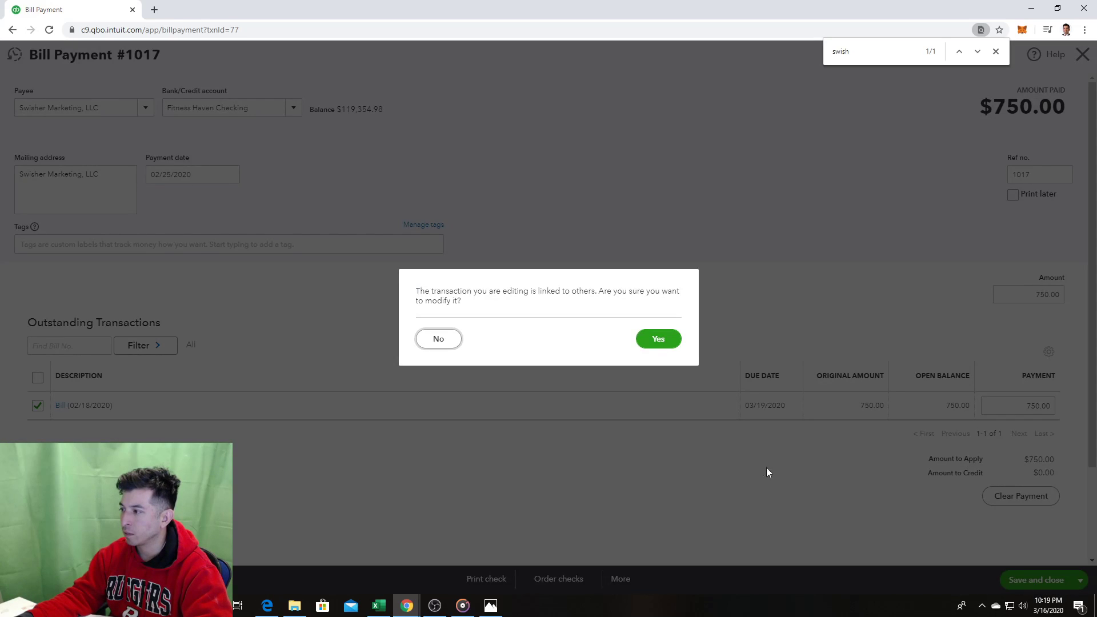
click(661, 337)
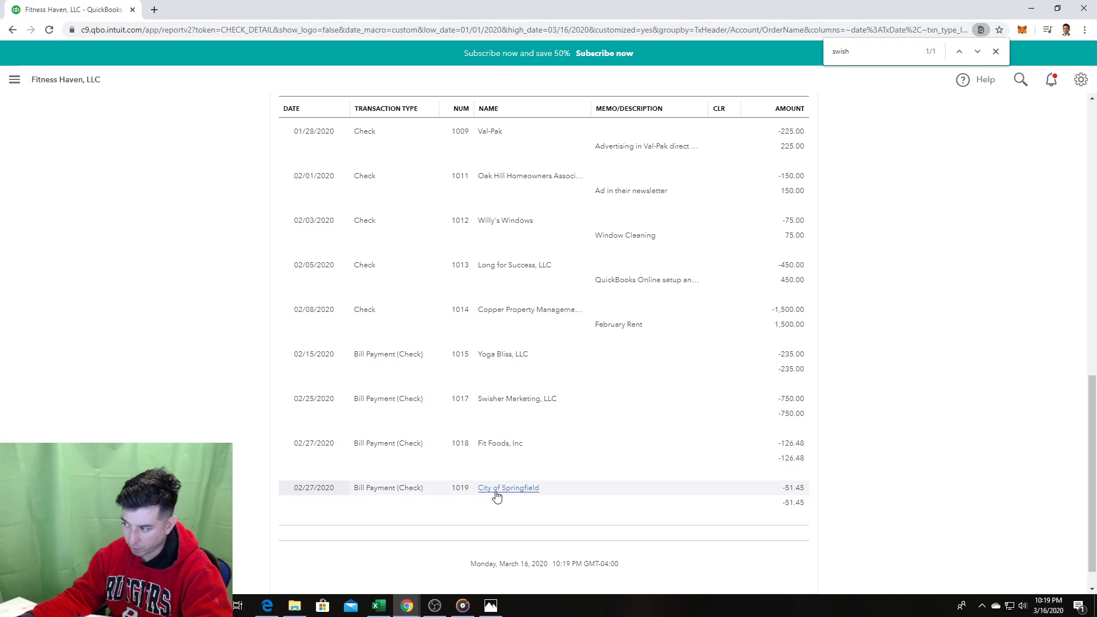
Step: Inspect the 02/27/2020 bill payment to City of Springfield and close it without changes
click(305, 490)
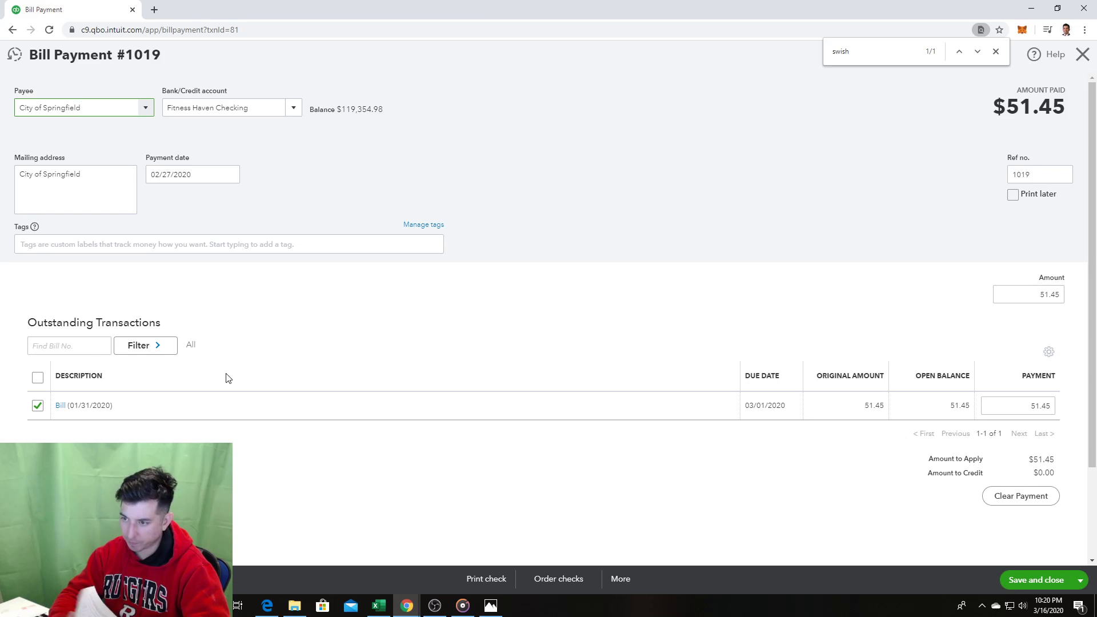
click(996, 51)
click(1083, 55)
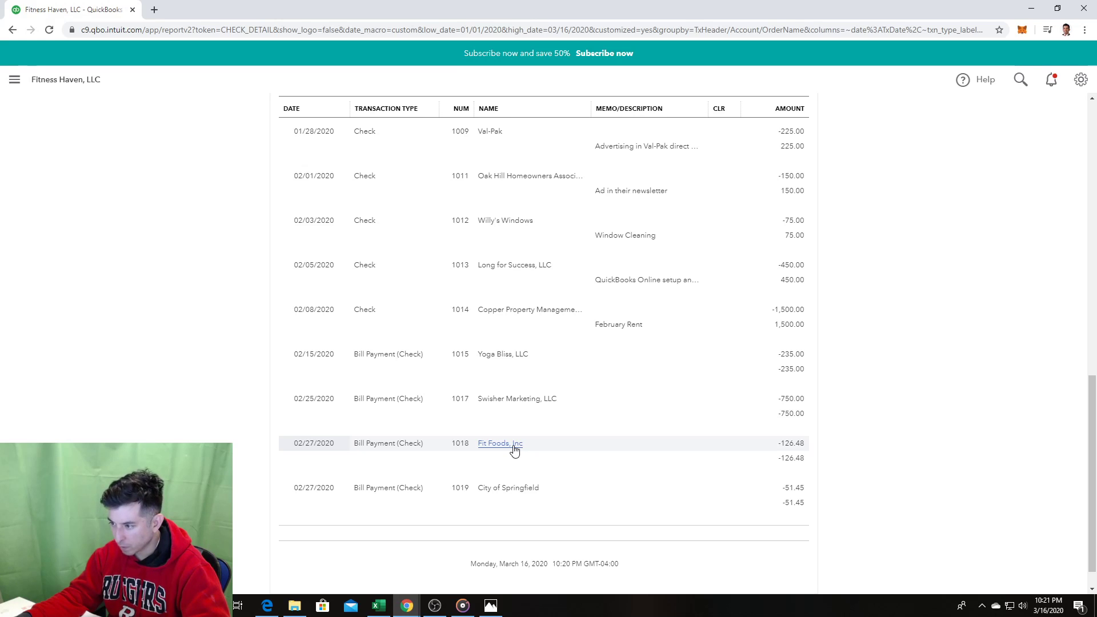
Step: Open the bill behind the 02/27/2020 Fit Foods, Inc payment, examine its linked transaction and item details, and close it
click(790, 446)
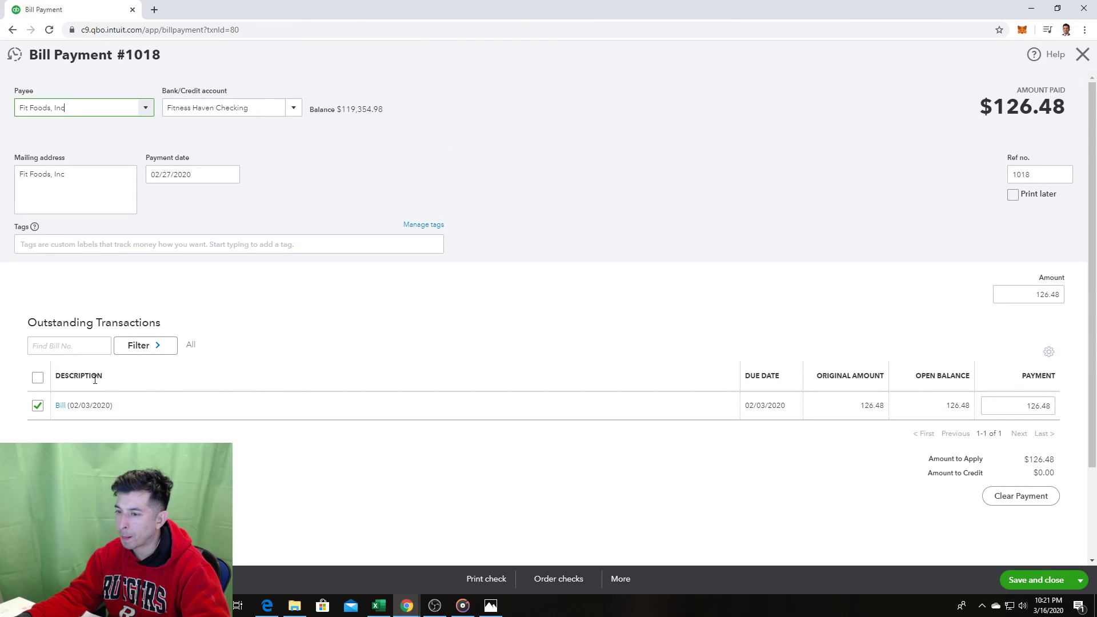
click(59, 406)
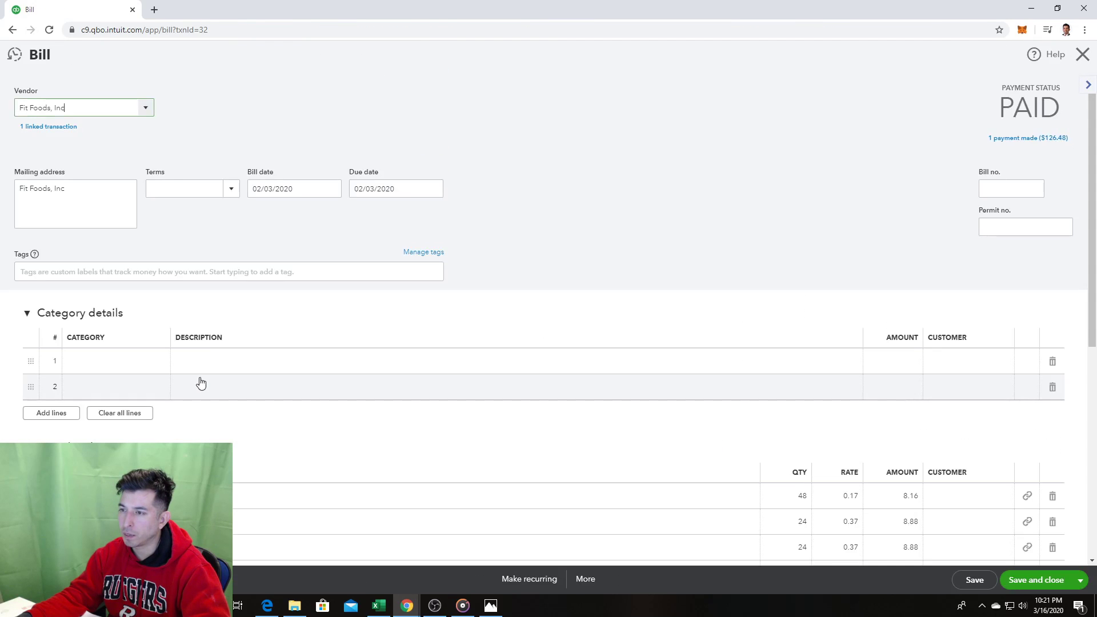
scroll(228, 368, down, 2)
scroll(249, 346, down, 1)
scroll(254, 343, up, 2)
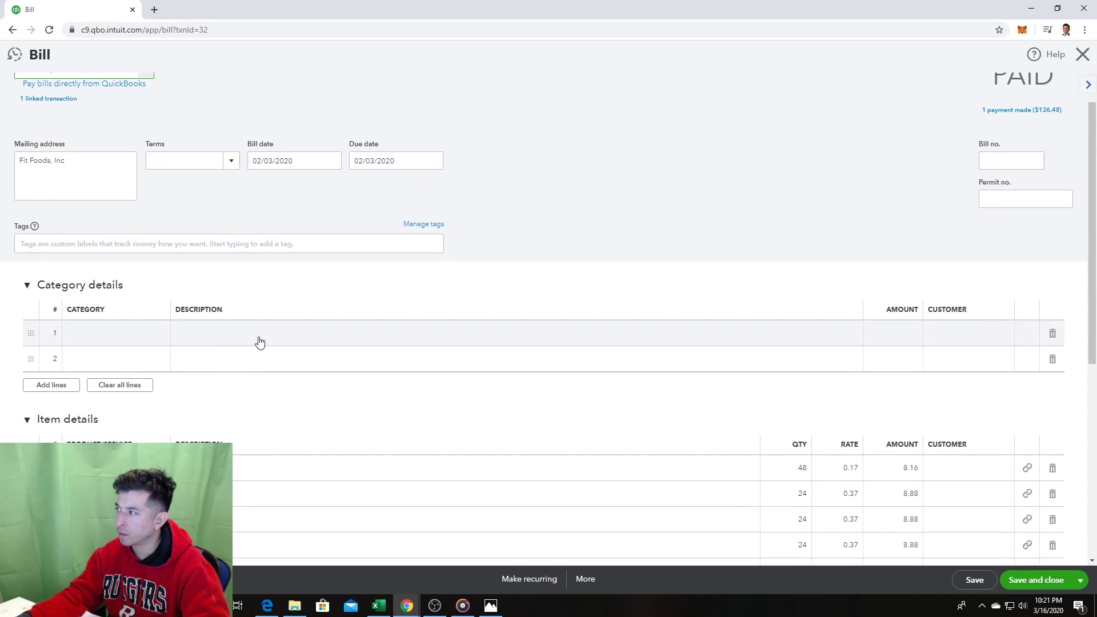
scroll(260, 342, up, 1)
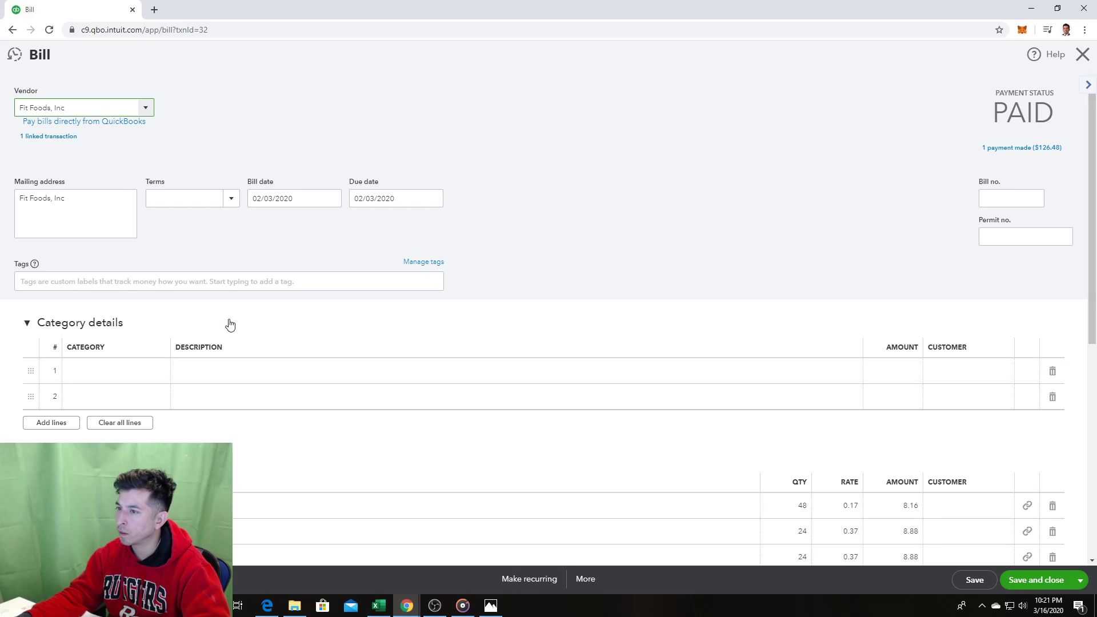
click(62, 138)
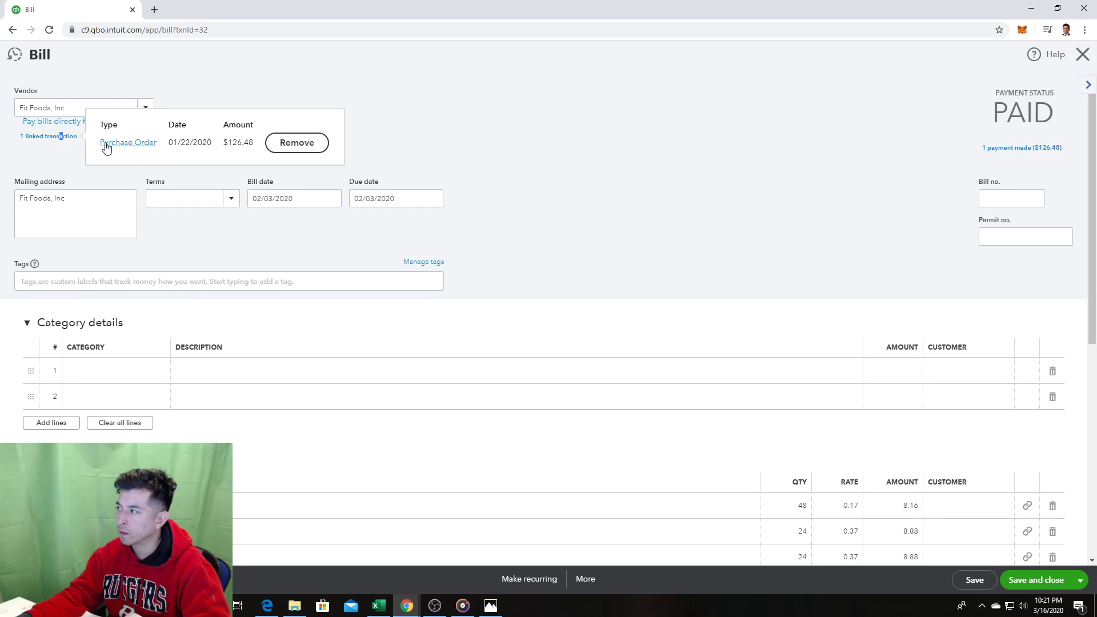
click(645, 137)
scroll(646, 156, down, 1)
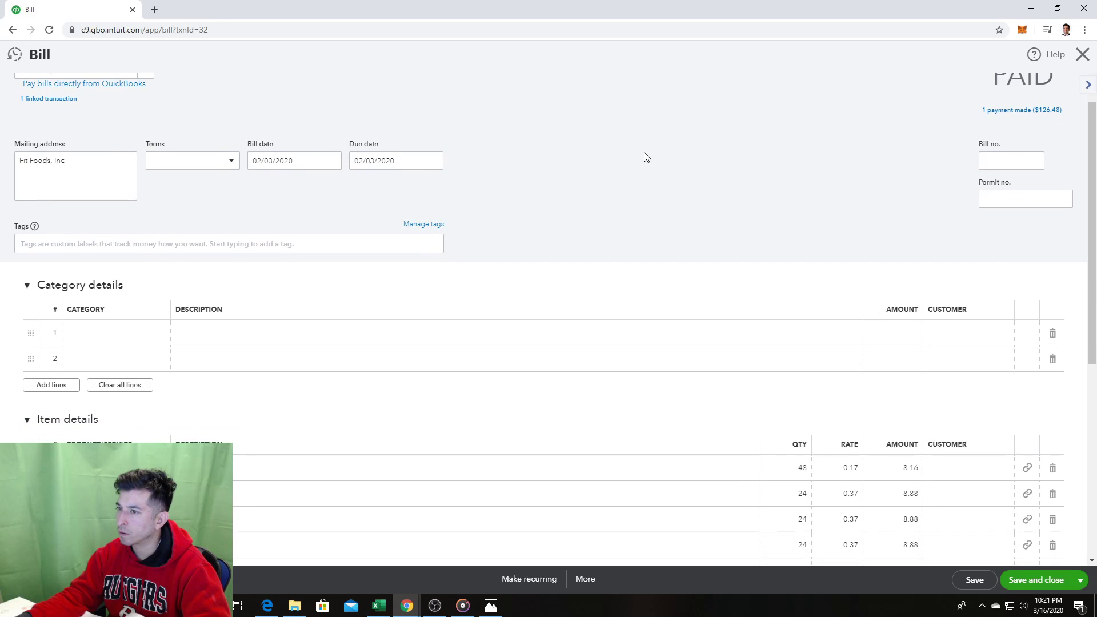
scroll(647, 156, up, 1)
scroll(646, 157, down, 7)
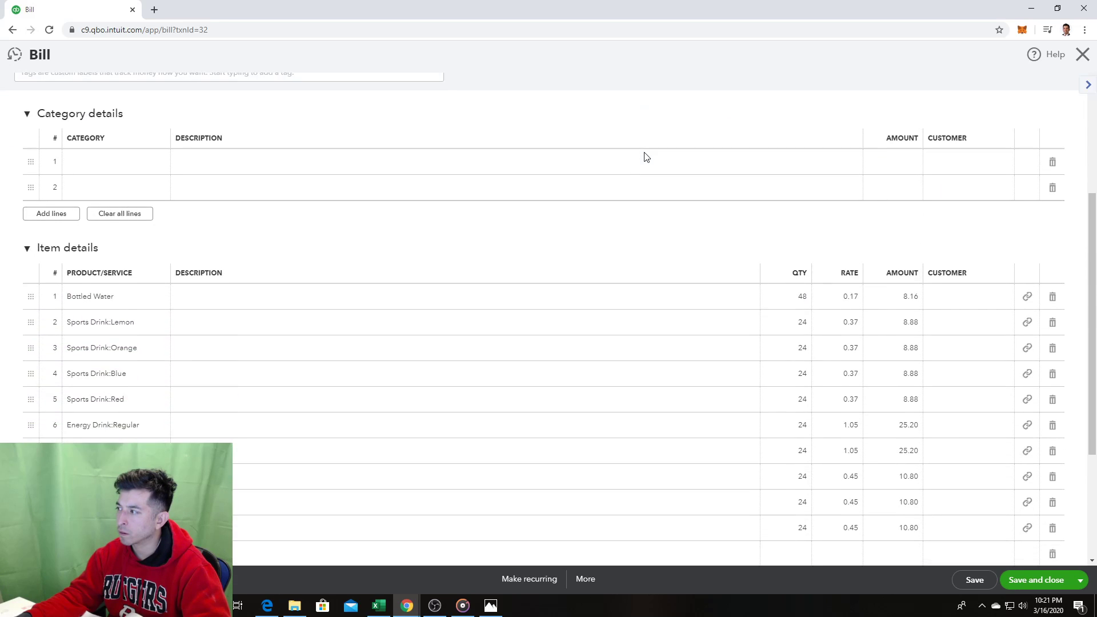
scroll(646, 175, up, 7)
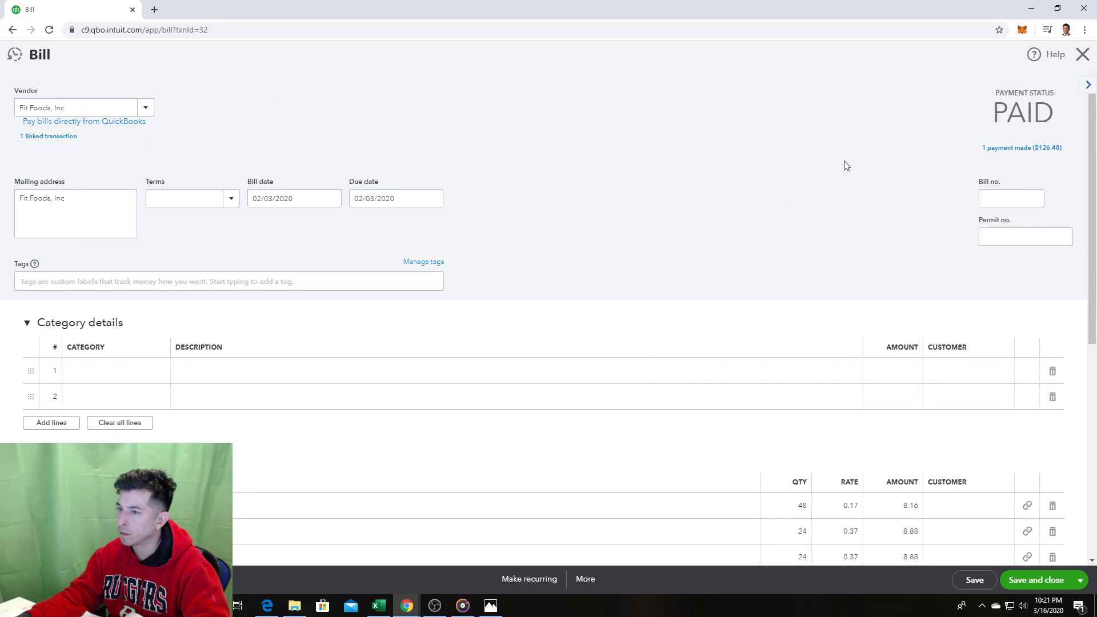
click(1087, 49)
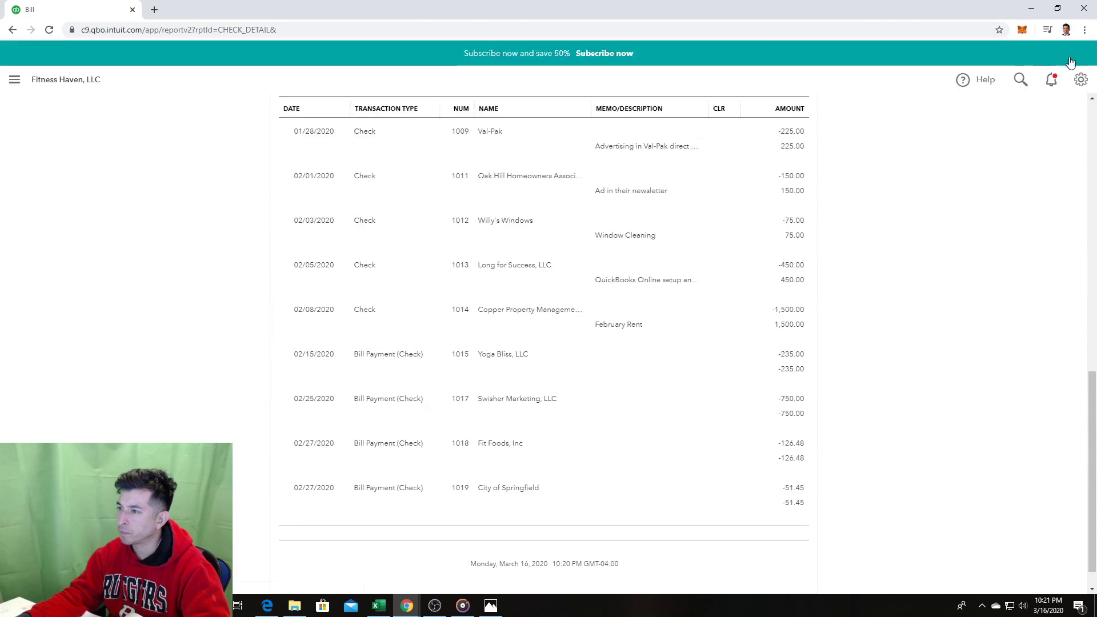
Step: Reread the assignment page and check the recent expenses from a blank new expense, closing it unsaved
click(14, 79)
click(62, 112)
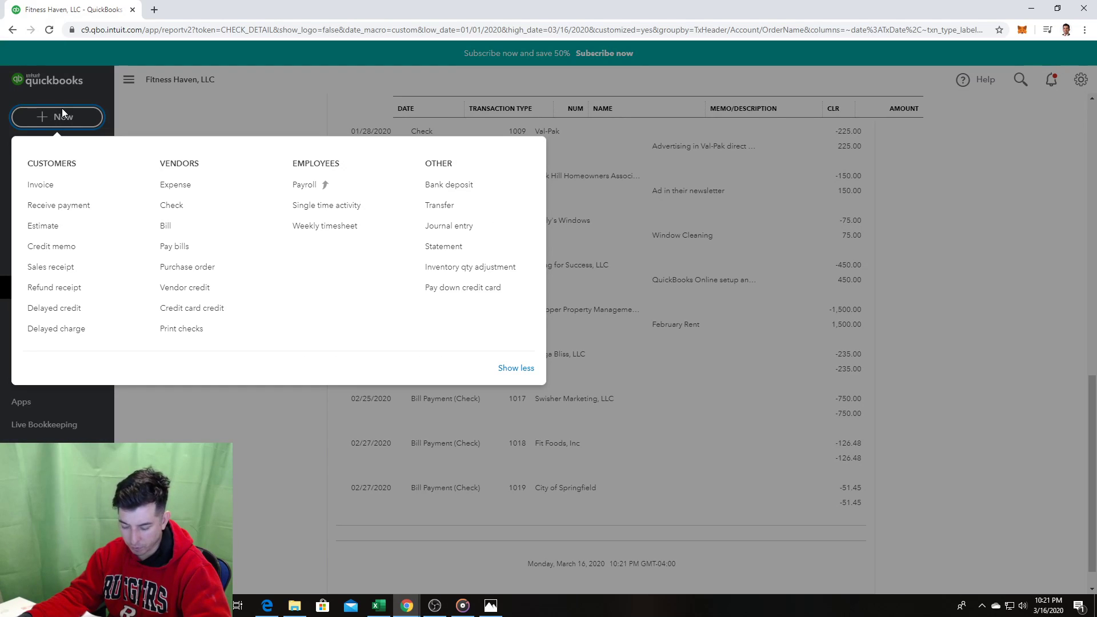
click(491, 606)
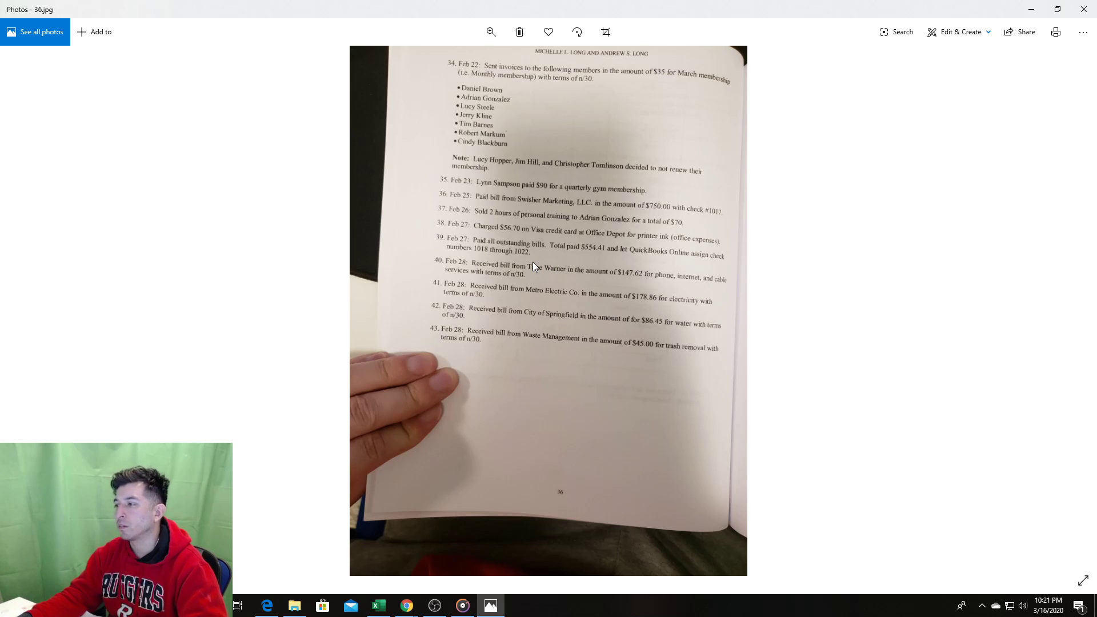
key(alt+Tab)
click(184, 189)
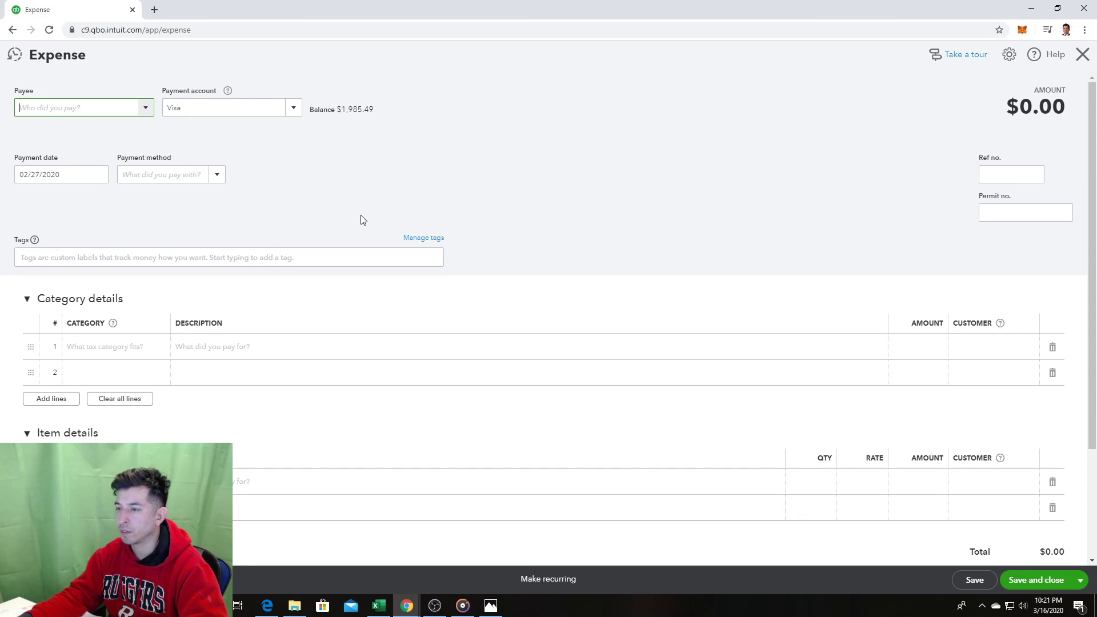
click(146, 114)
click(13, 57)
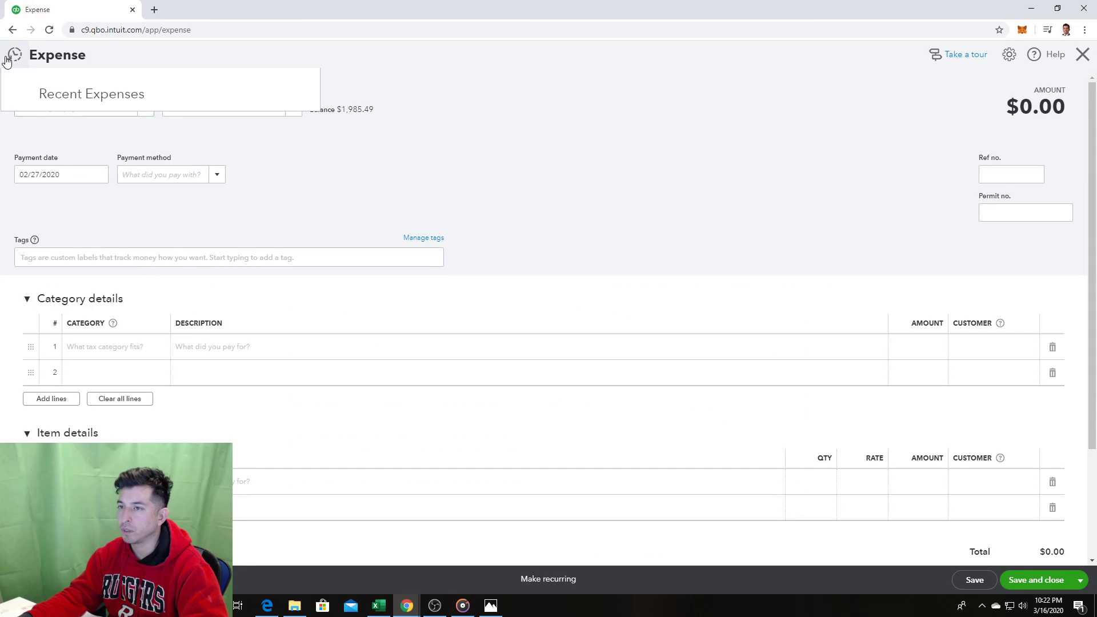
click(15, 57)
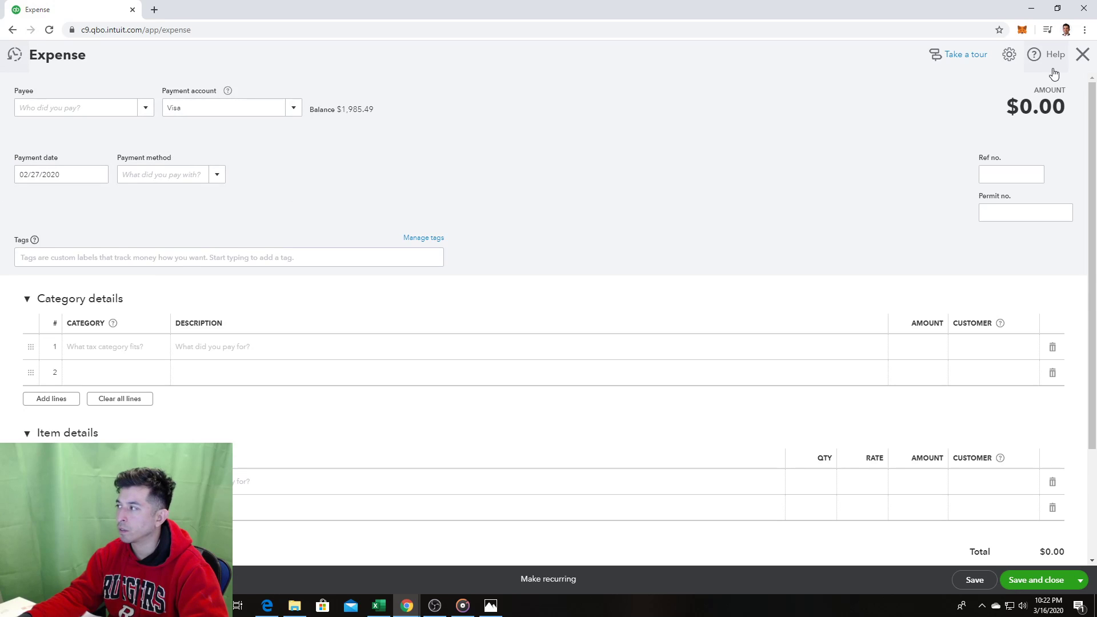
click(1083, 63)
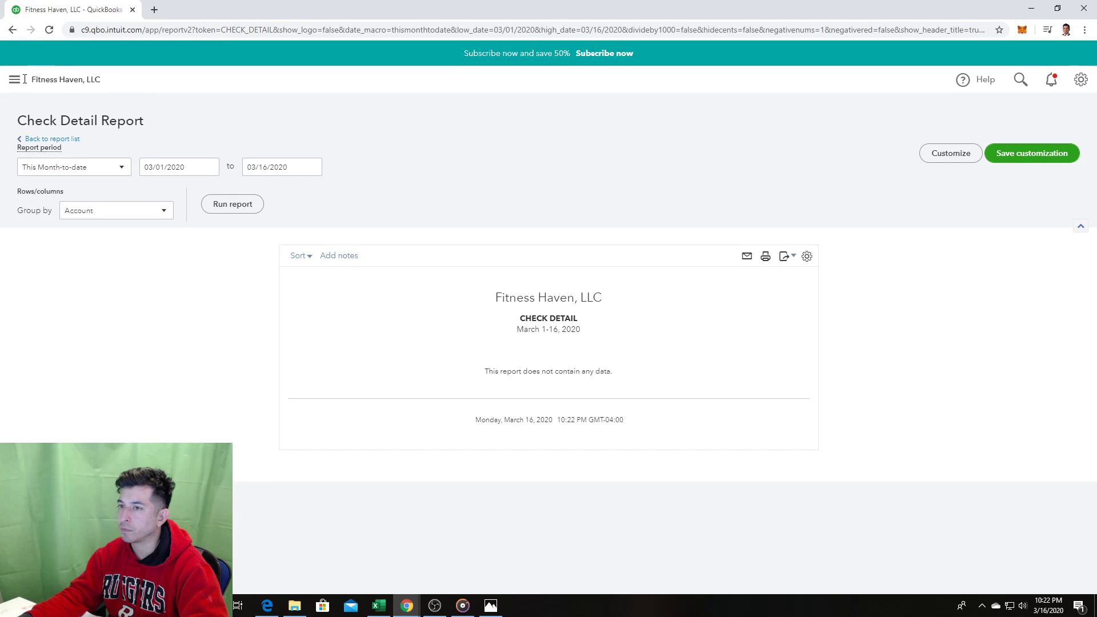
Step: Open Pay Bills, examine the three open bills and the recent transactions, and leave without saving
click(80, 118)
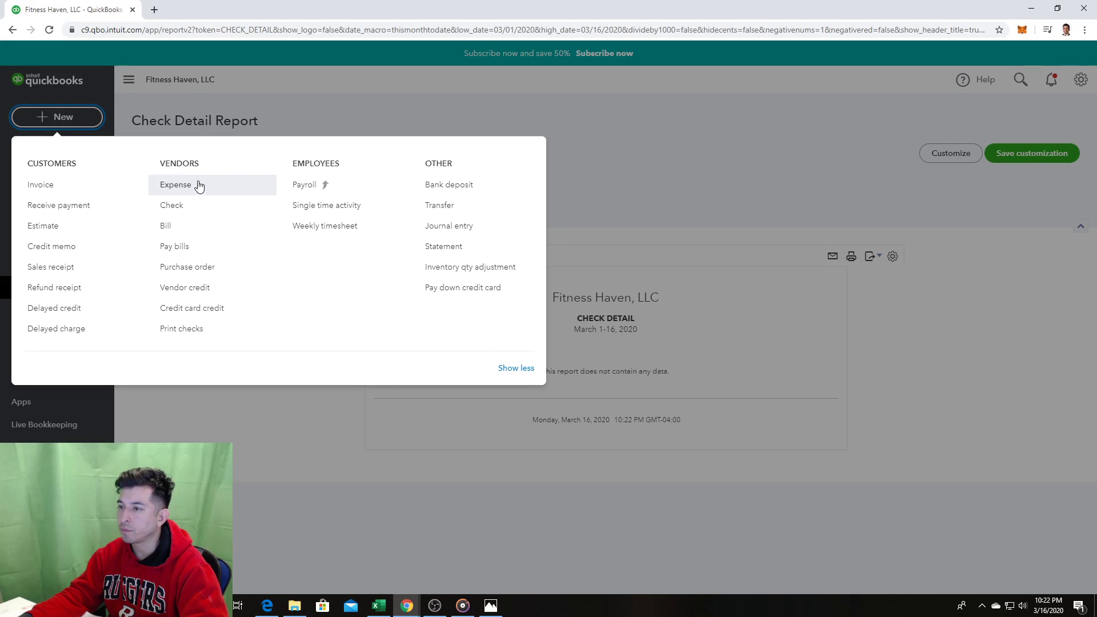
click(191, 251)
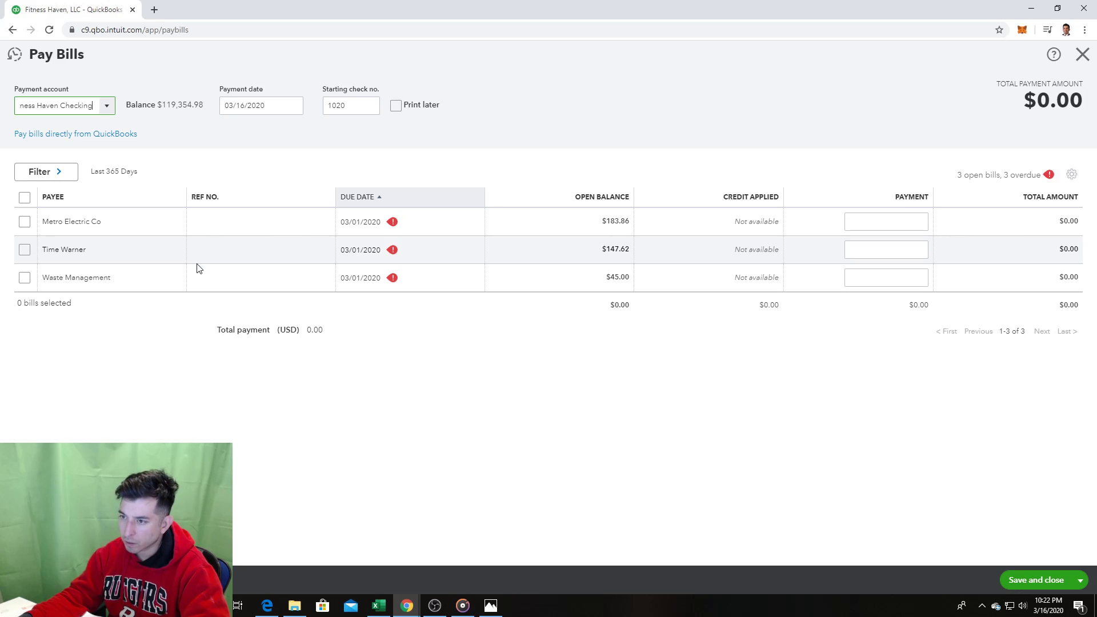
click(16, 54)
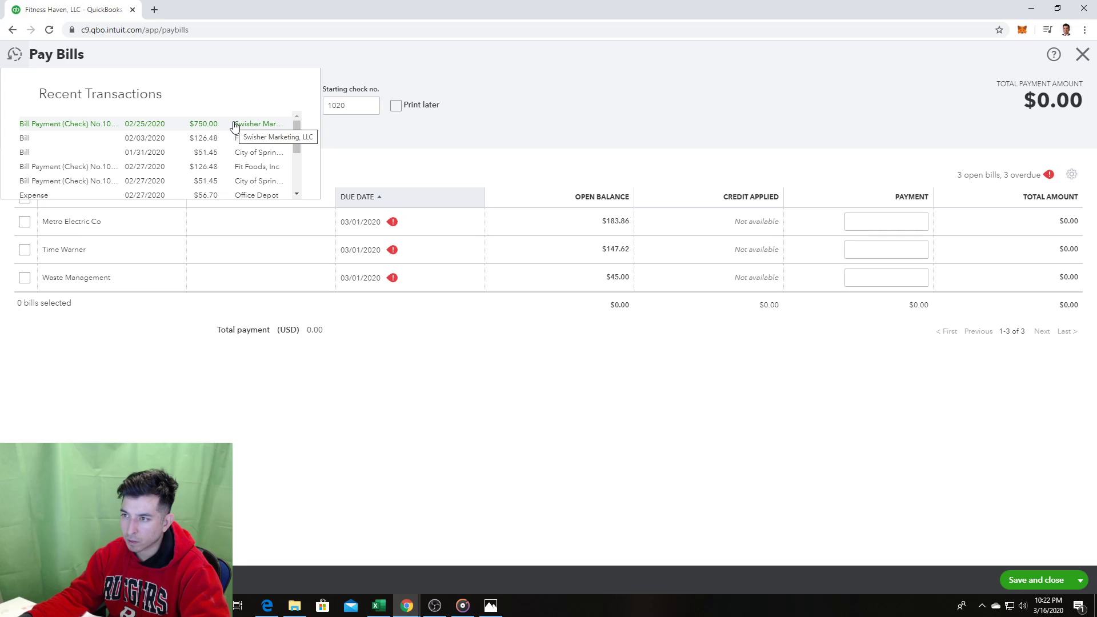
click(520, 76)
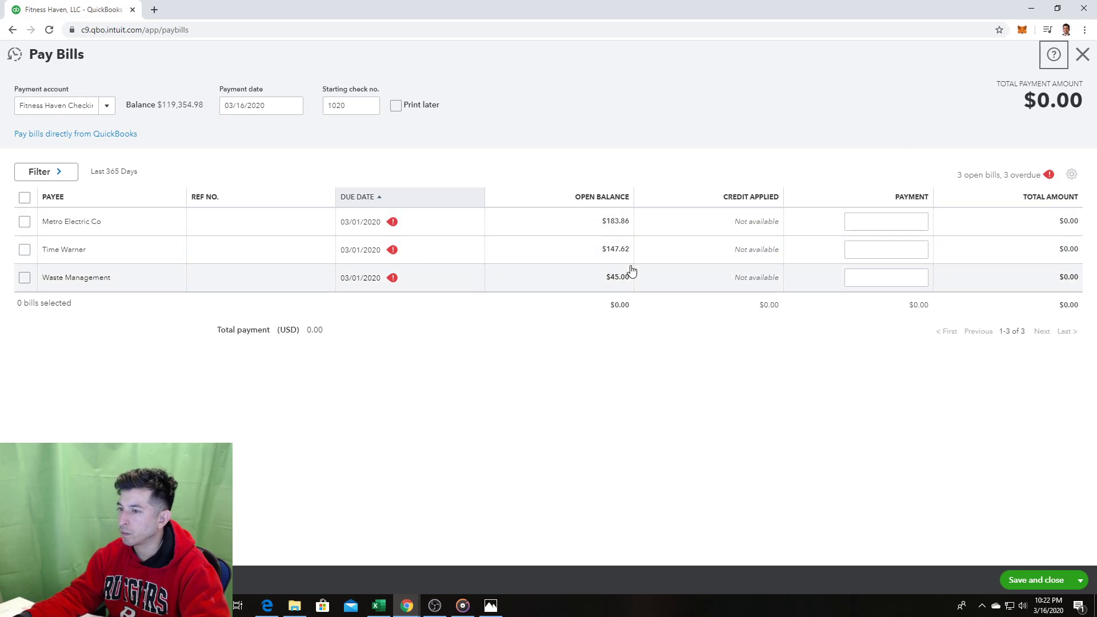
click(24, 198)
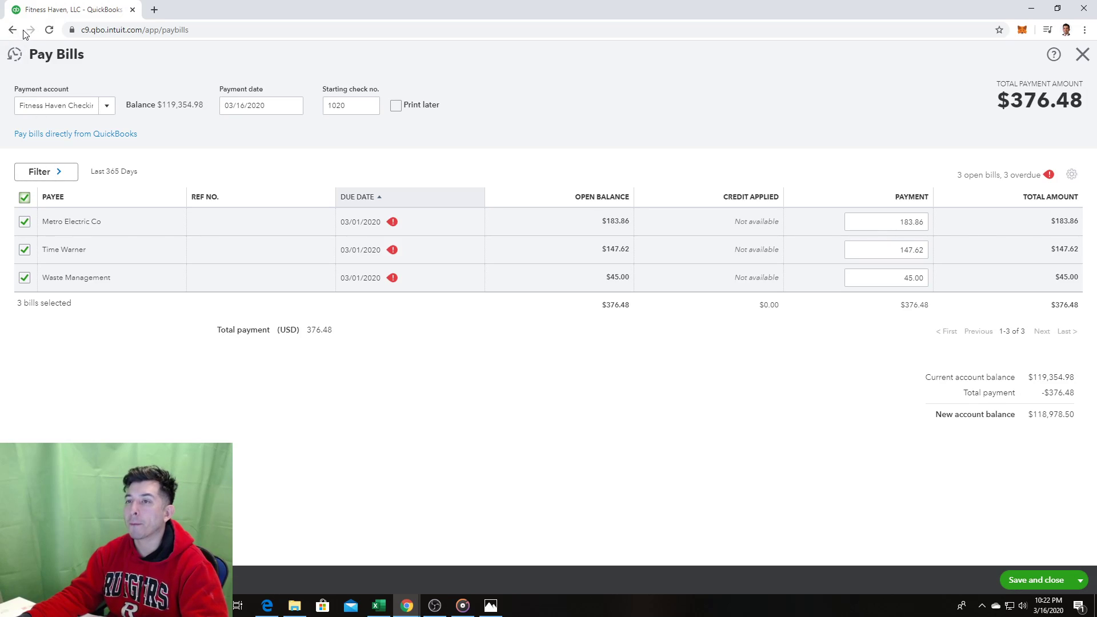
click(17, 55)
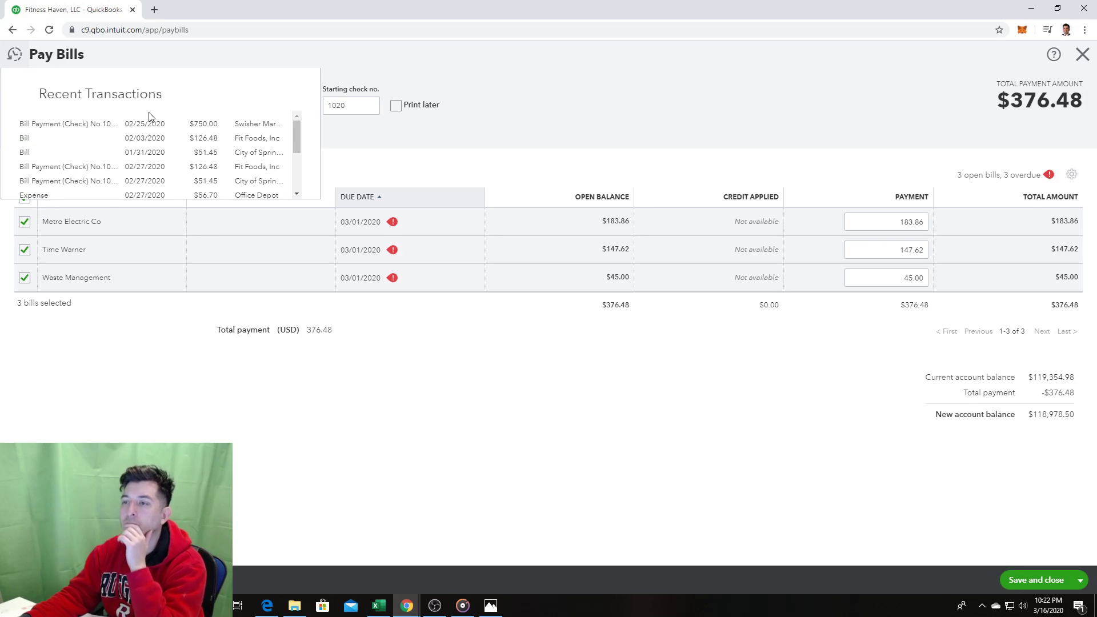
scroll(131, 136, down, 5)
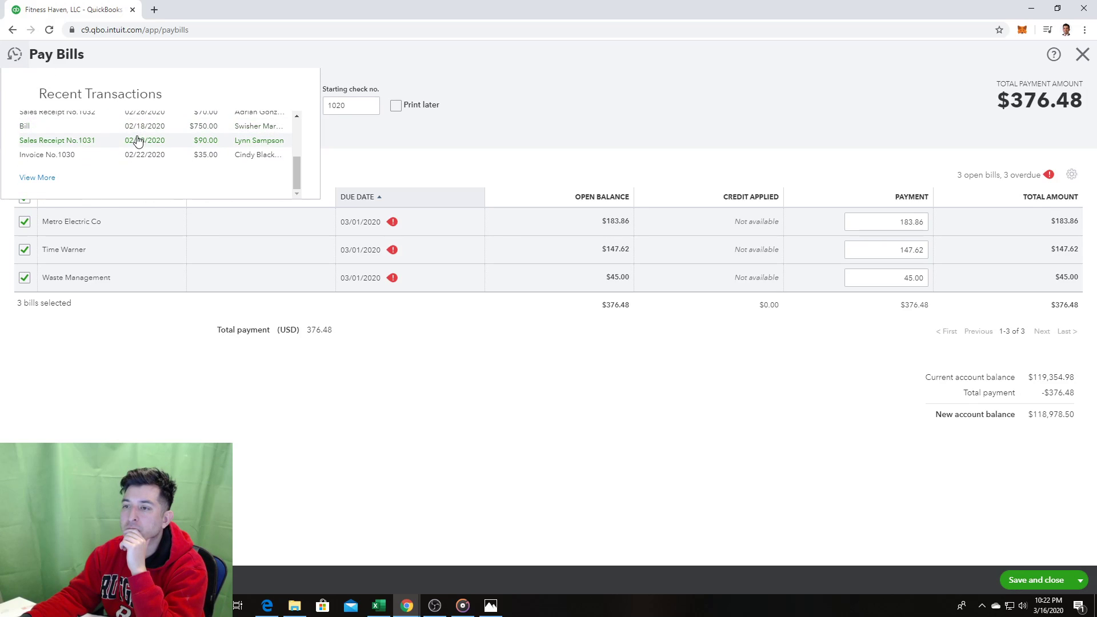
scroll(229, 149, up, 5)
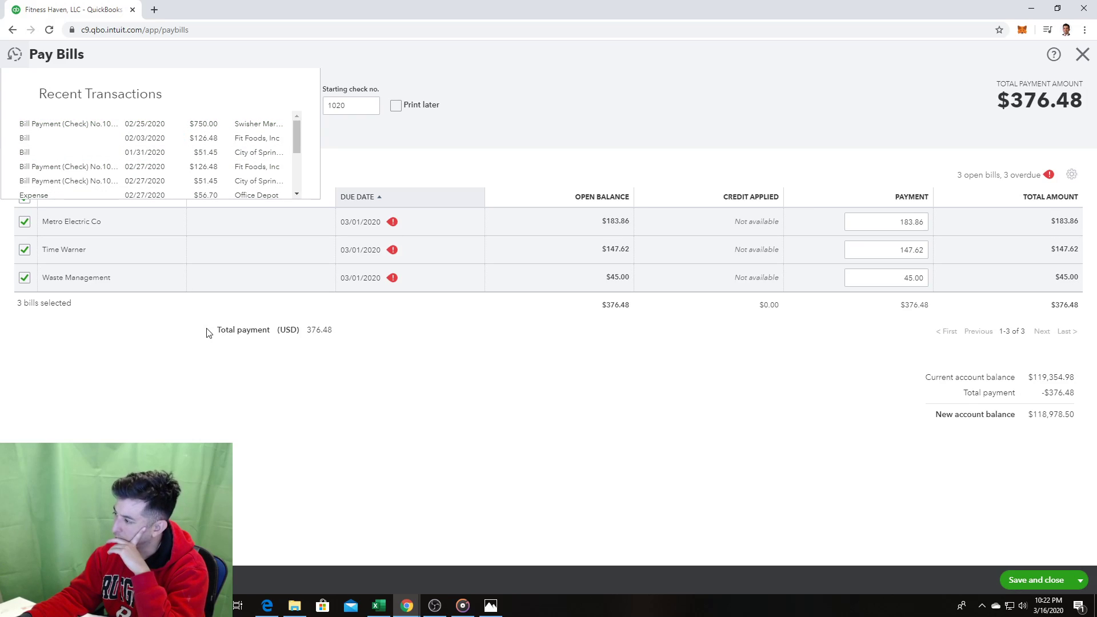
click(1083, 55)
click(611, 336)
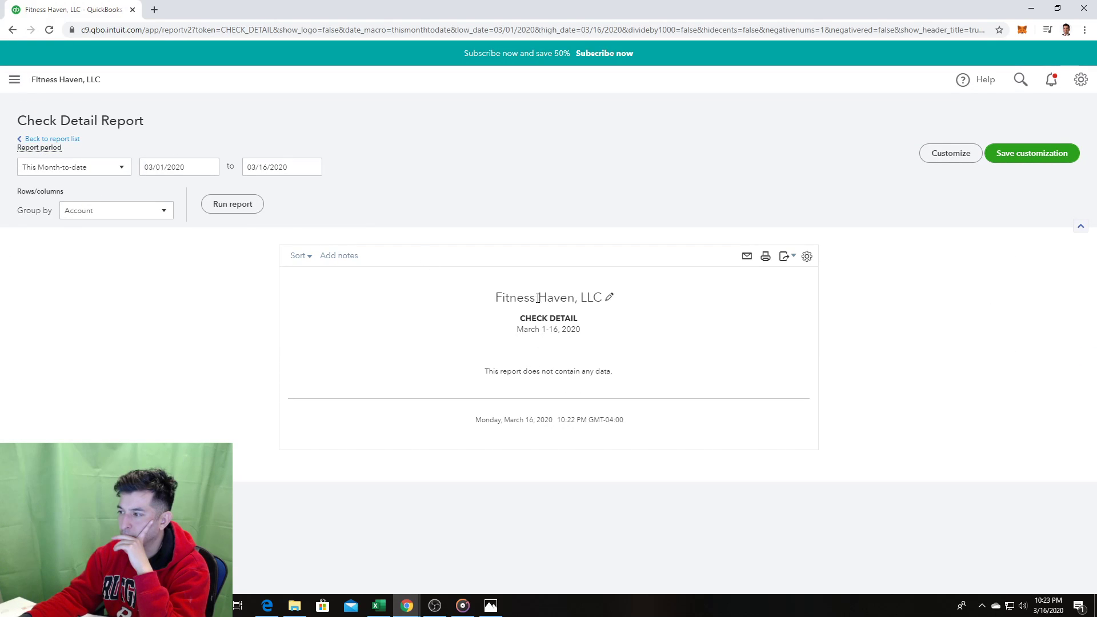
Step: Reopen Pay Bills with all three open bills selected, compare them with the assignment page, and open the calculator
click(16, 80)
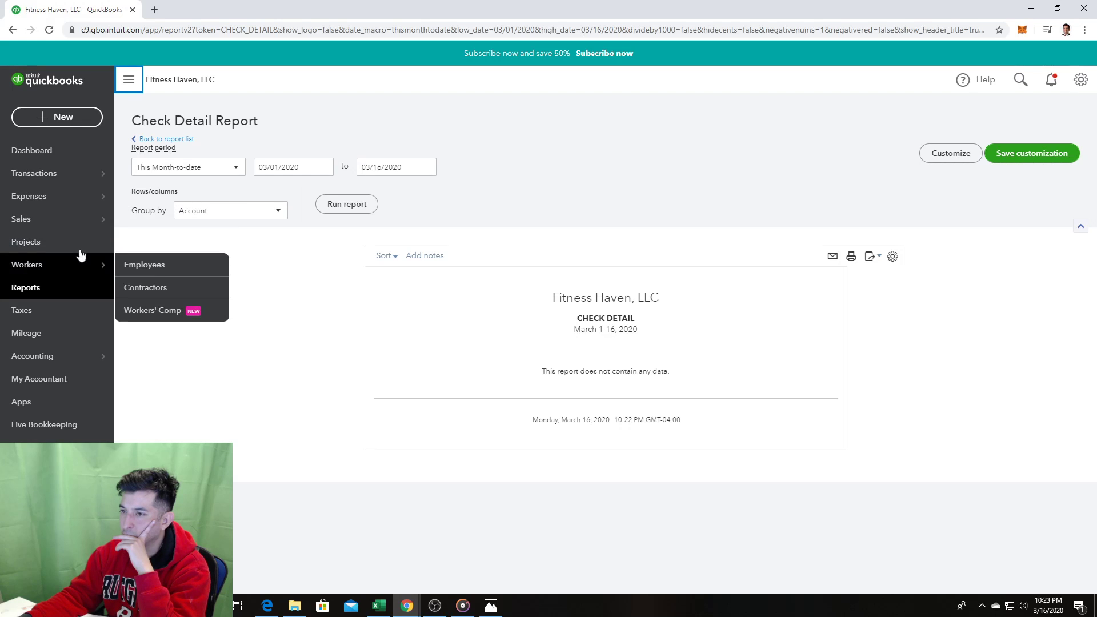
click(66, 116)
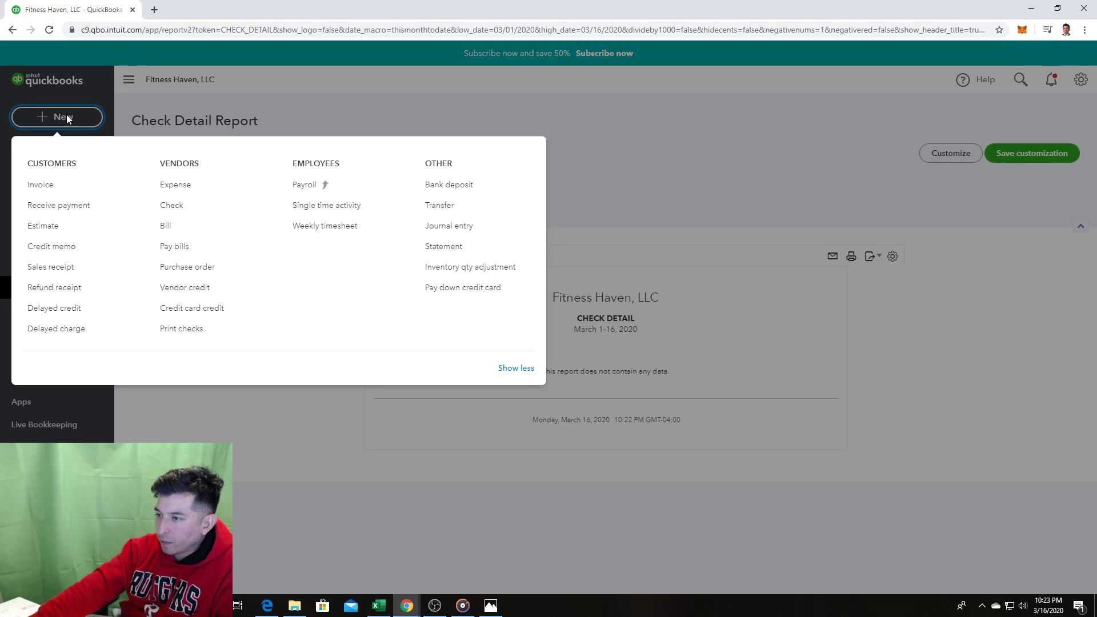
click(206, 246)
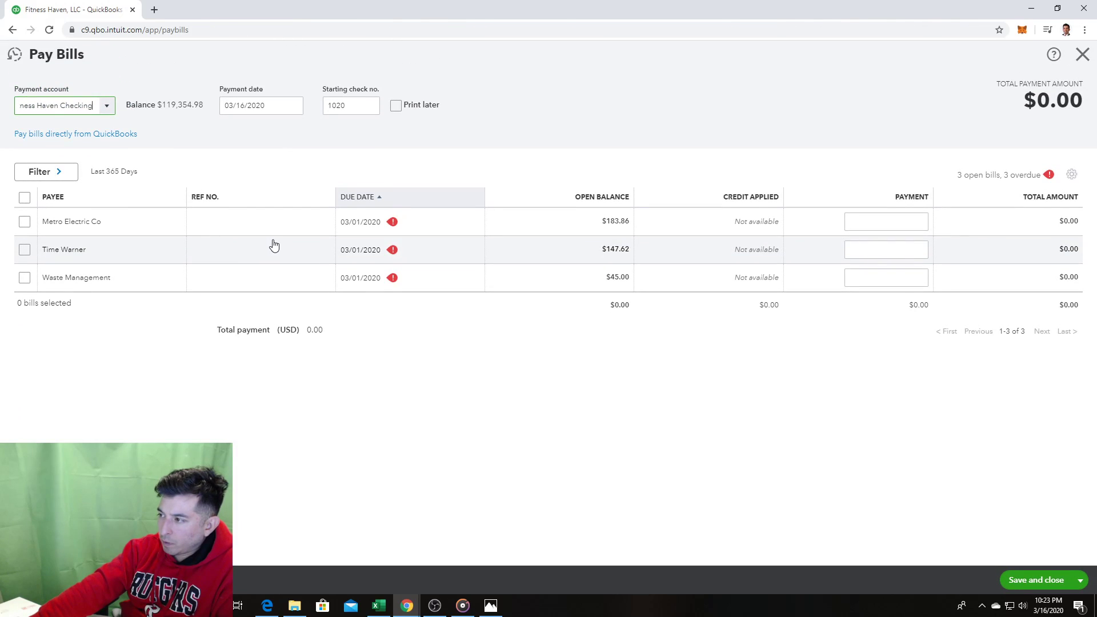
click(24, 197)
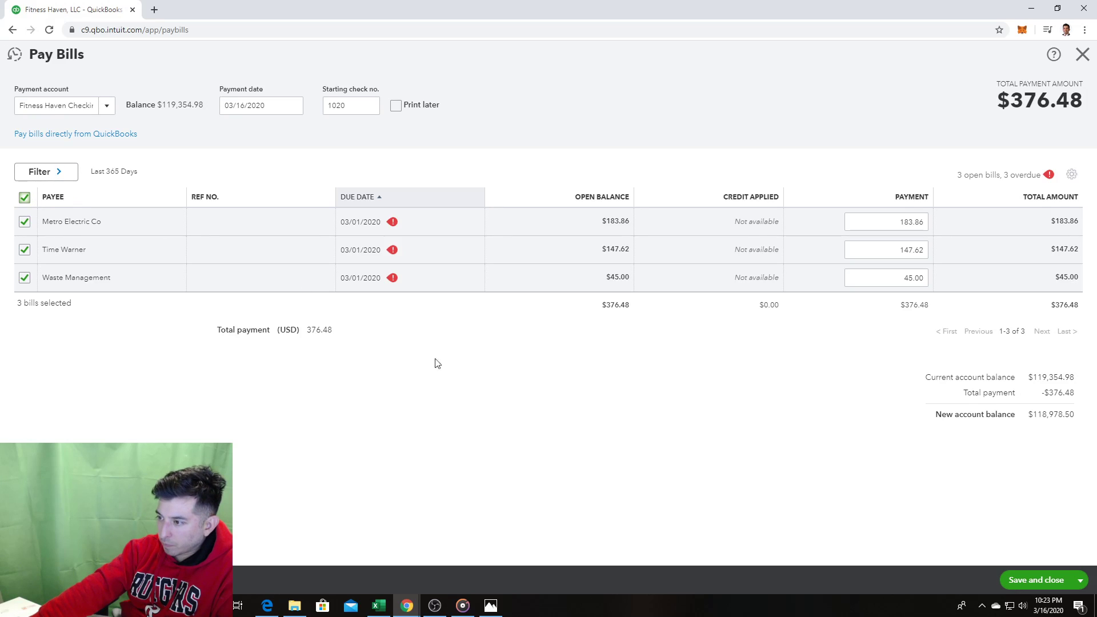
click(491, 606)
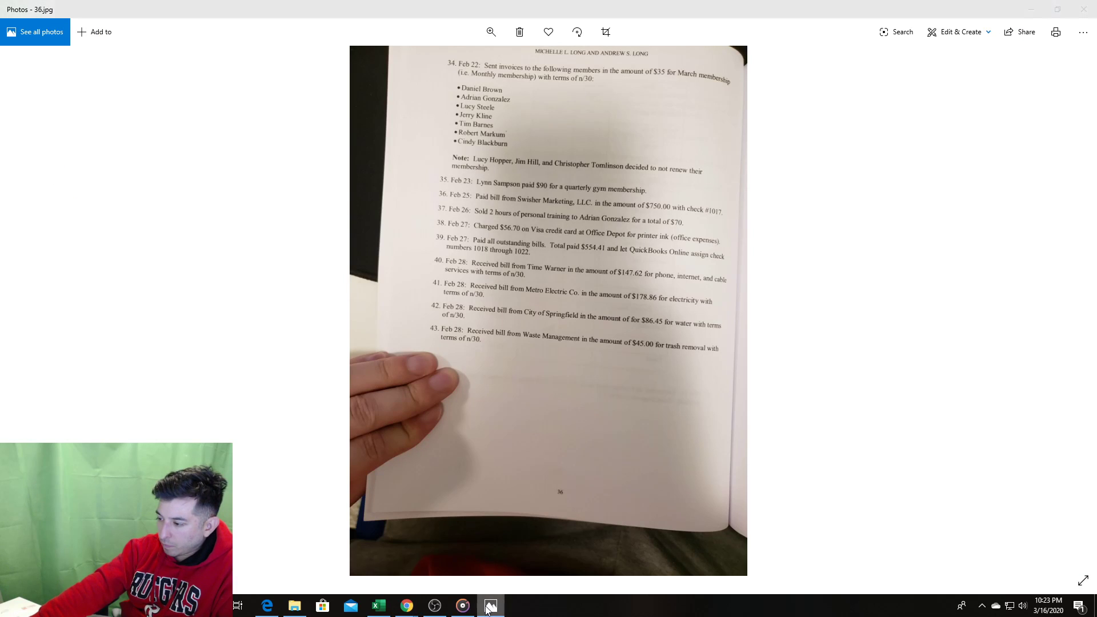
click(490, 605)
key(super)
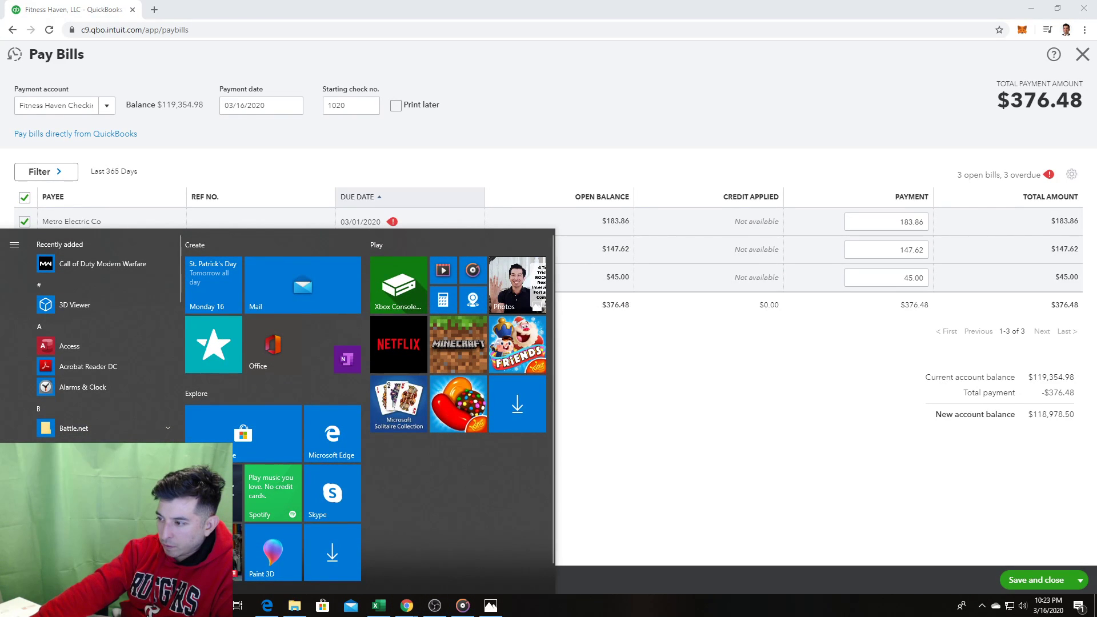
click(76, 469)
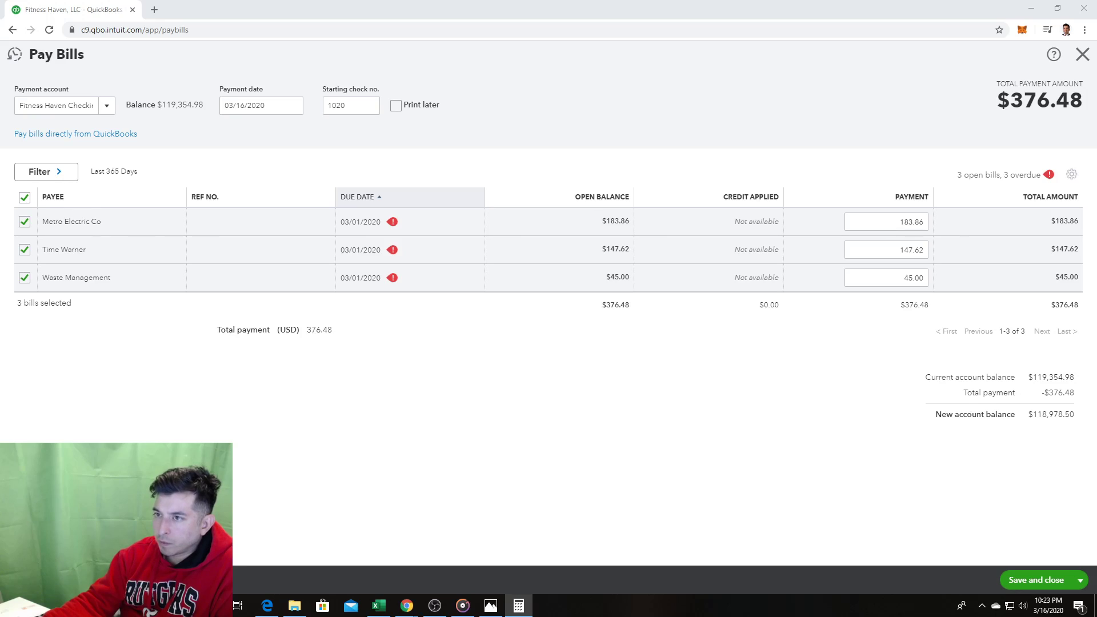
Step: Review the recent transactions and try to open the 01/31/2020 City of Springfield bill, choosing to stay in Pay Bills
click(22, 62)
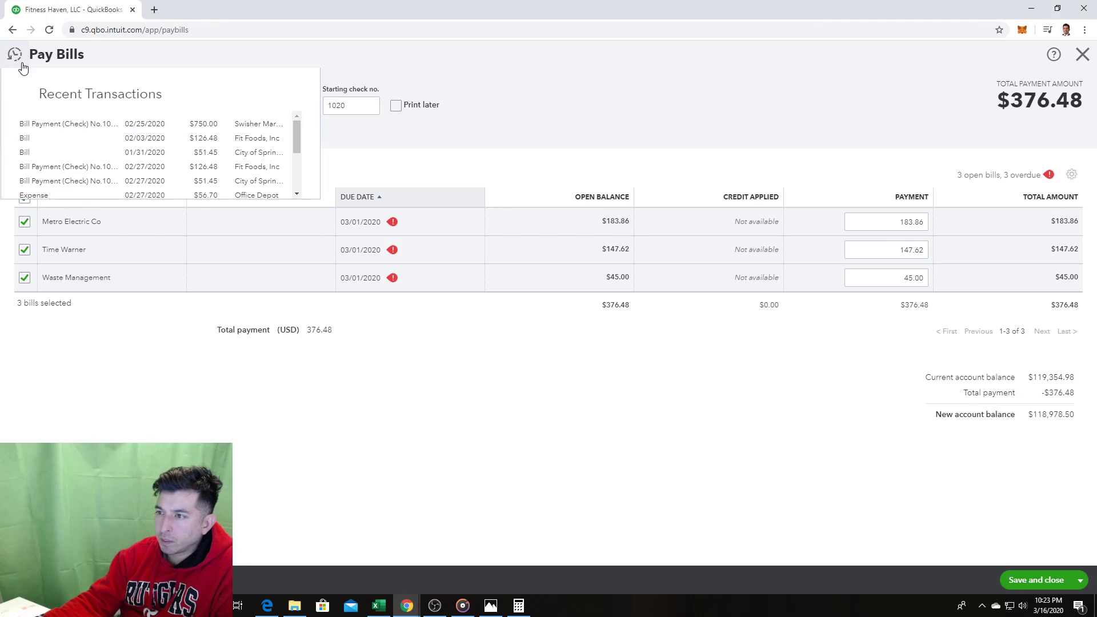
scroll(216, 146, down, 1)
scroll(232, 153, up, 1)
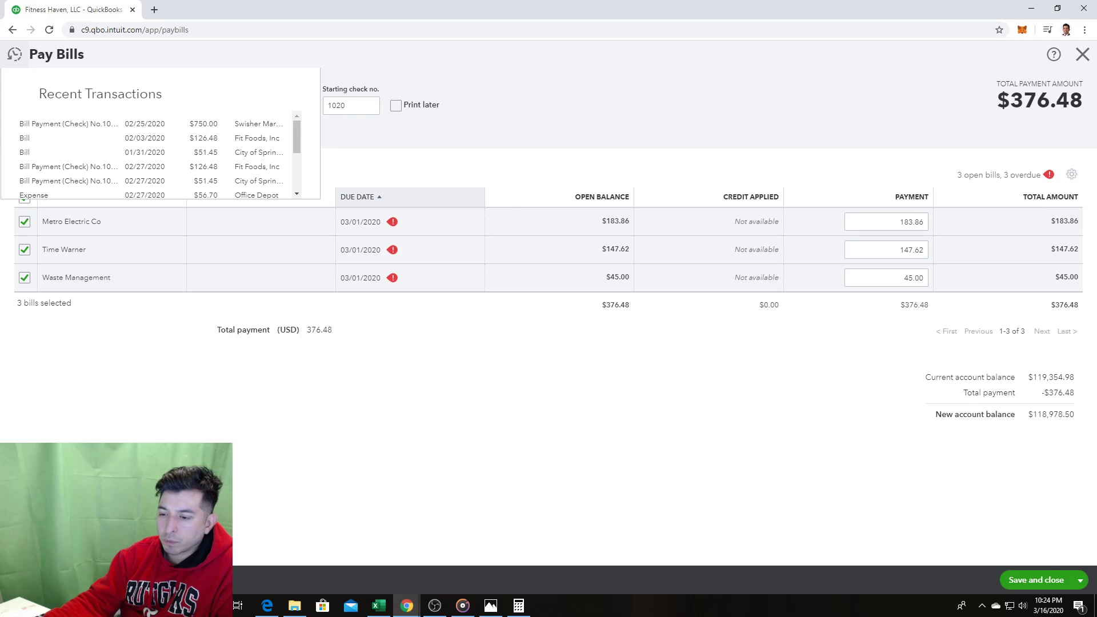
key(super)
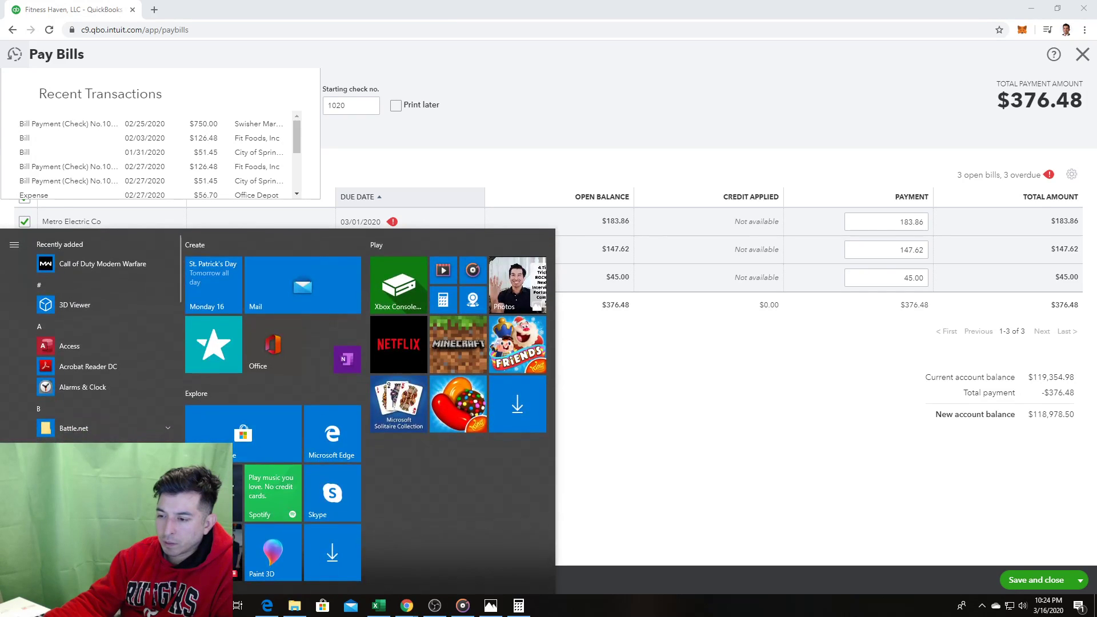
key(super)
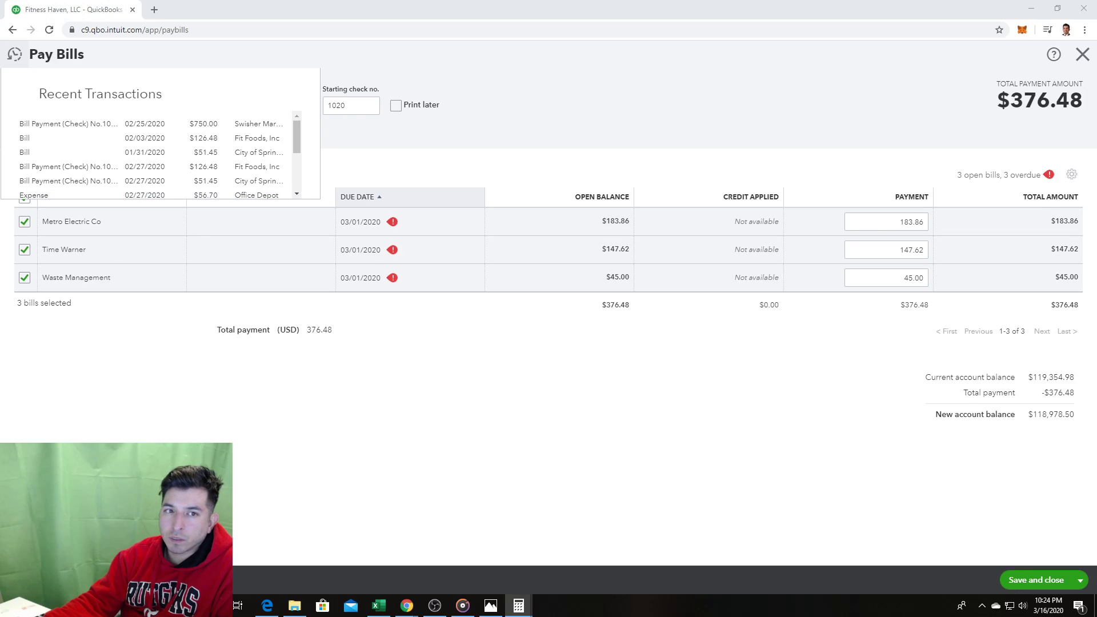
click(152, 152)
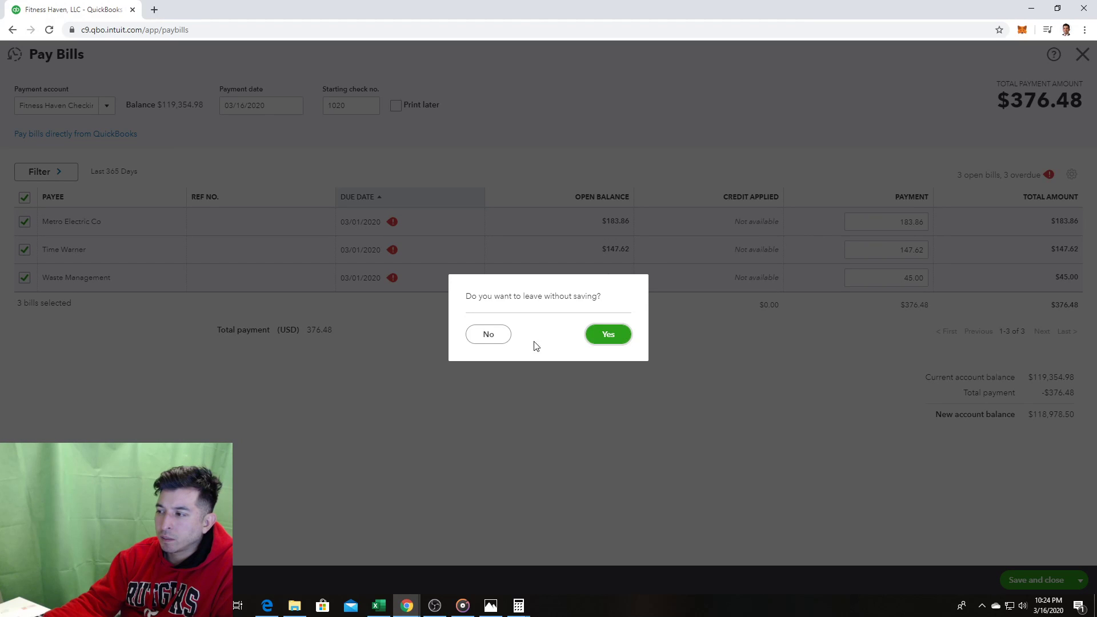
click(495, 339)
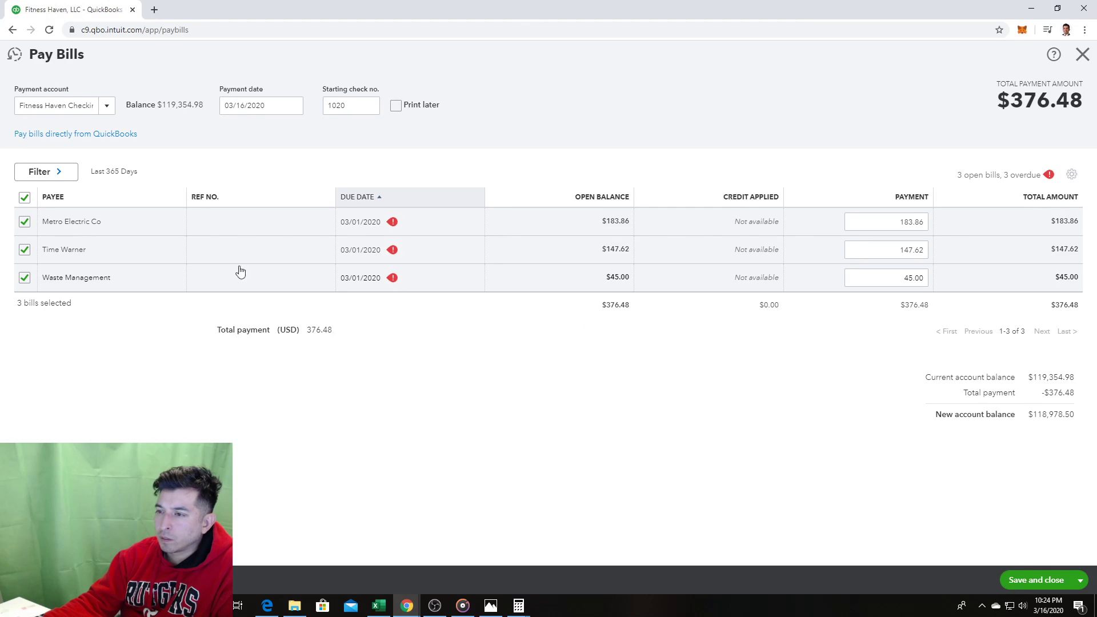
Step: Narrow the selection to the Metro Electric Co bill only and leave Pay Bills without saving
click(25, 197)
click(26, 221)
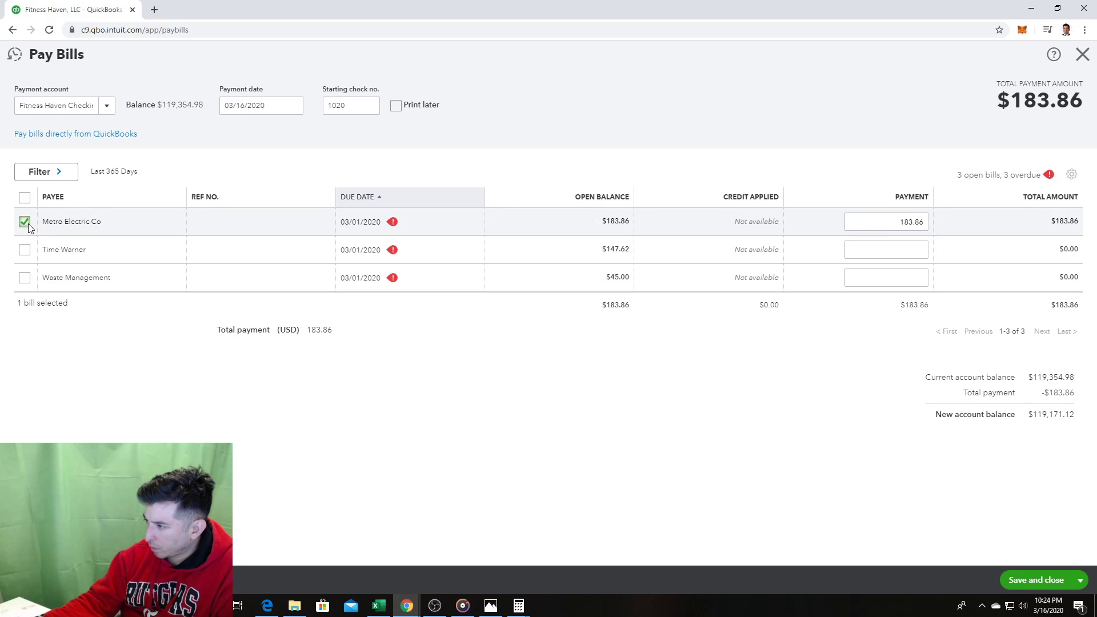
click(1074, 61)
click(608, 335)
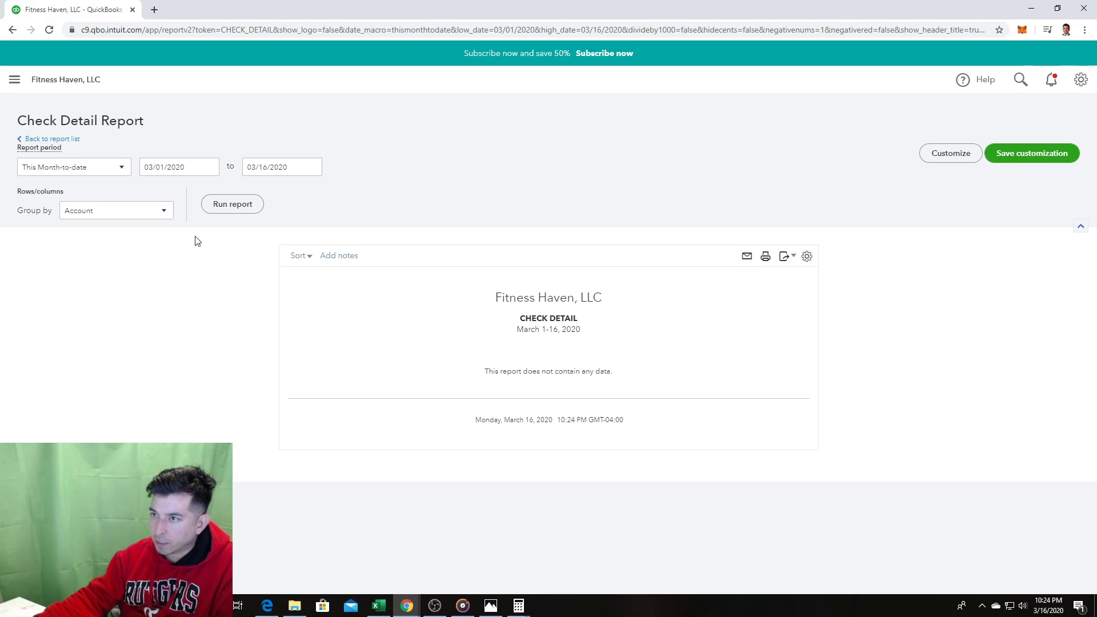
Step: Try to pay the Metro Electric Co, Time Warner and Waste Management bills starting at check 1020, declining to save a duplicate number
click(379, 606)
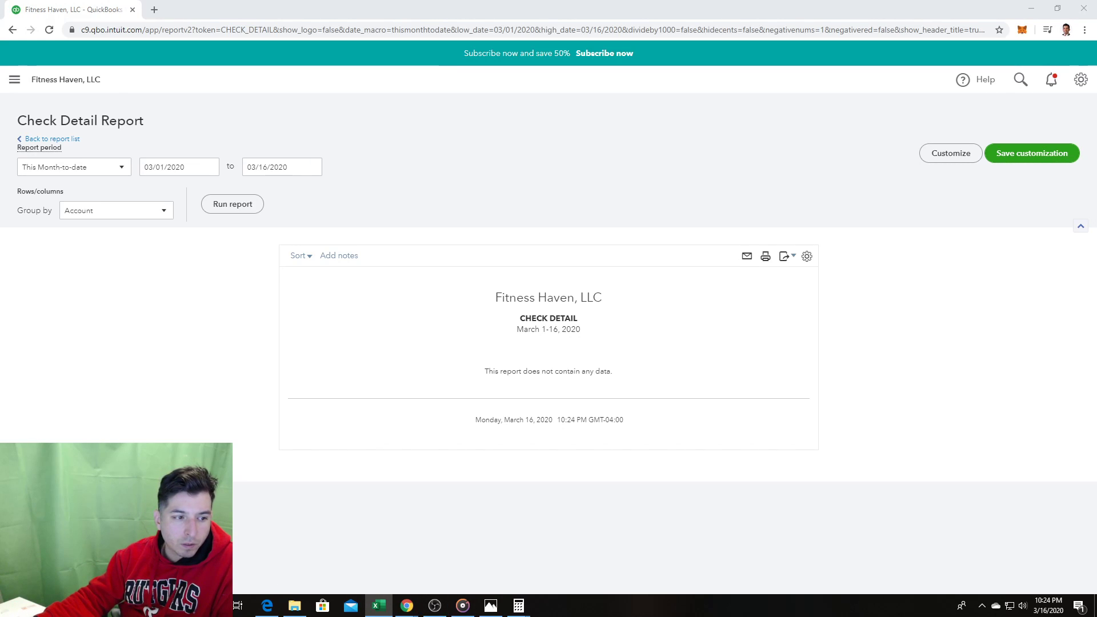
click(14, 80)
click(60, 119)
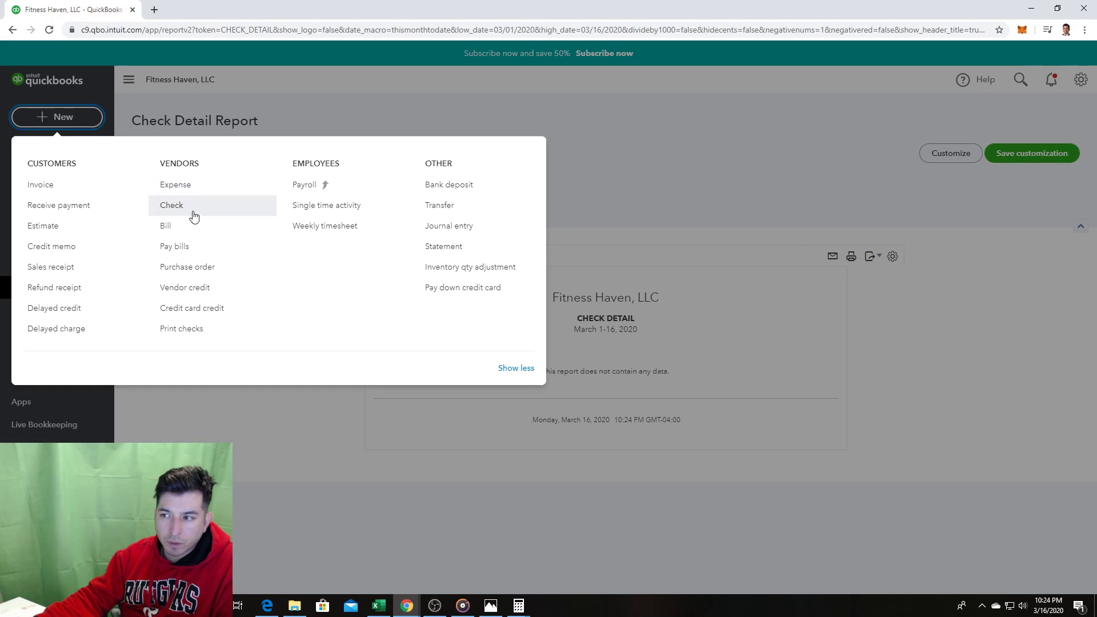
click(186, 256)
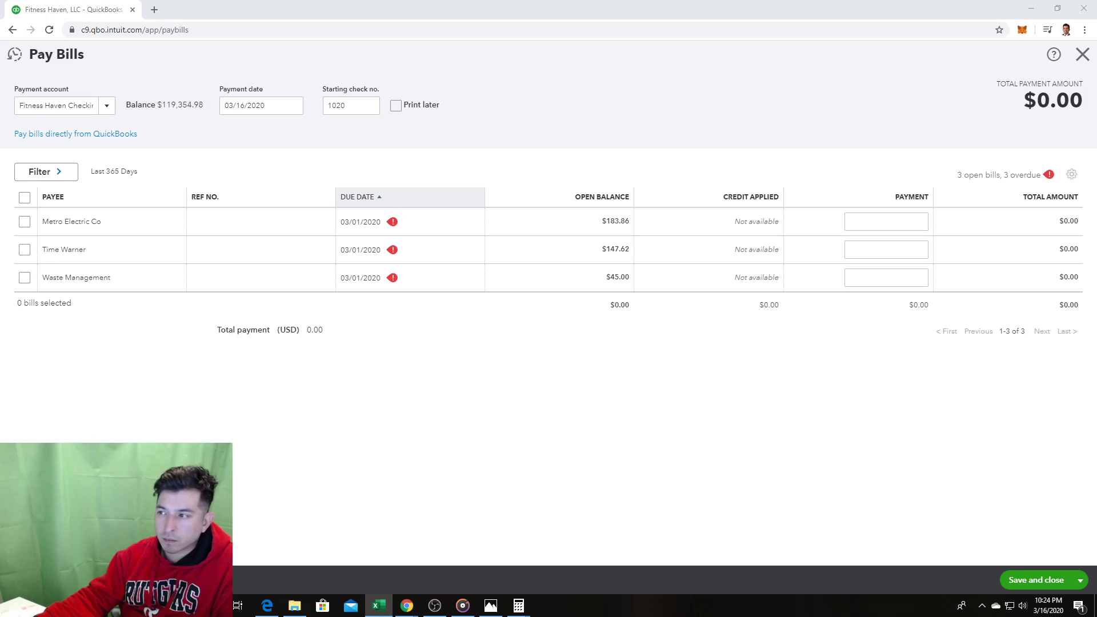
click(24, 222)
click(24, 249)
click(24, 278)
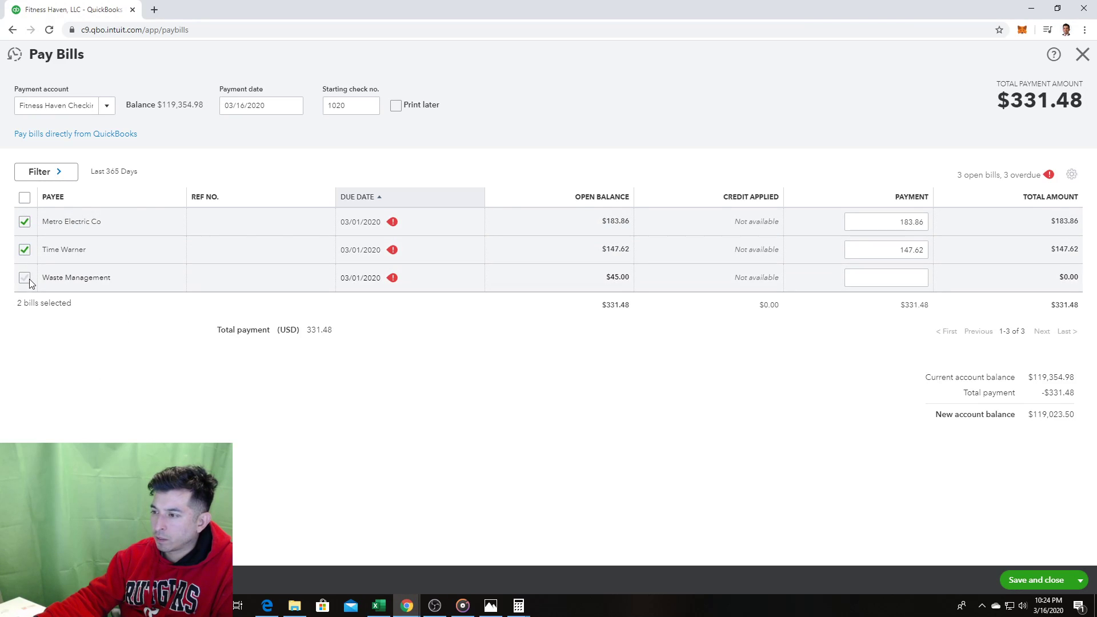
click(1040, 580)
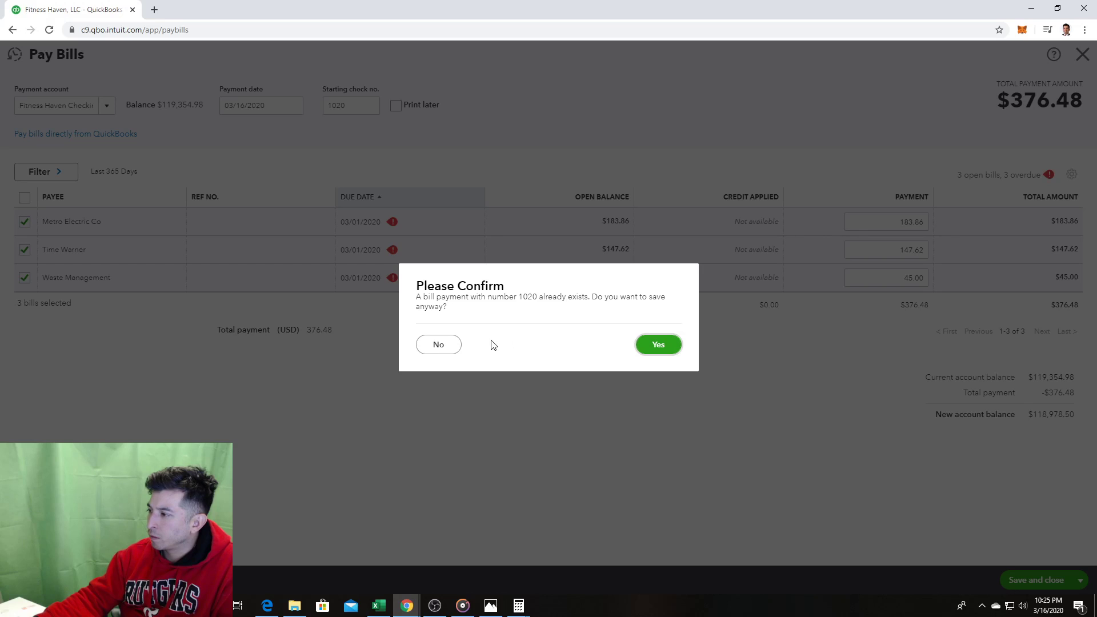
click(449, 345)
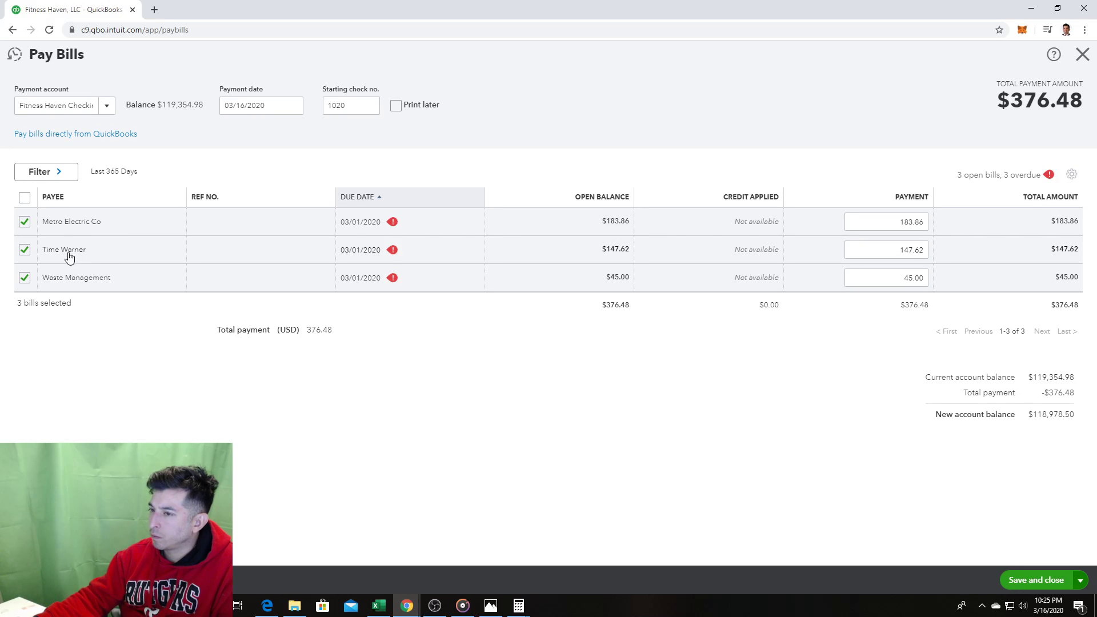
Step: Reselect all the open bills and retry saving the payments, again declining the duplicate check number
click(25, 249)
click(25, 278)
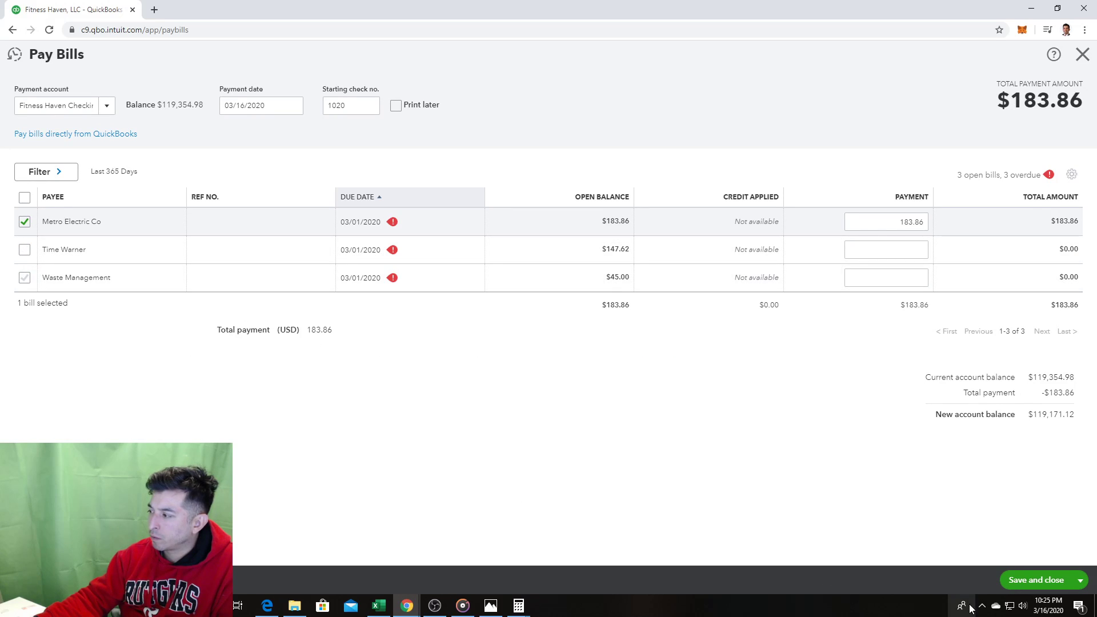
click(25, 197)
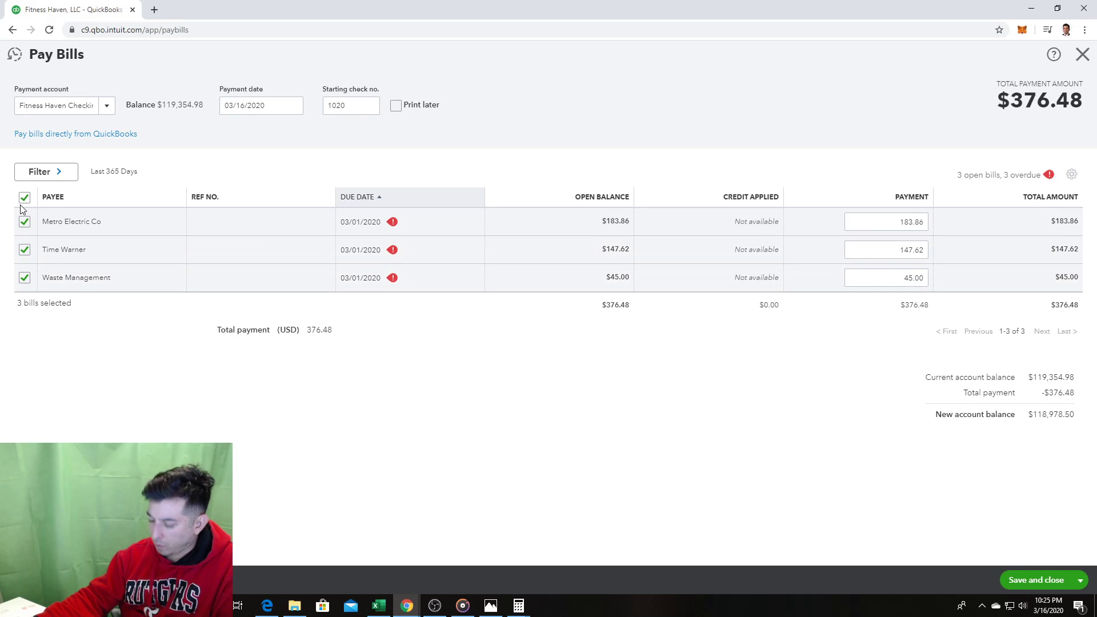
click(1012, 581)
click(439, 348)
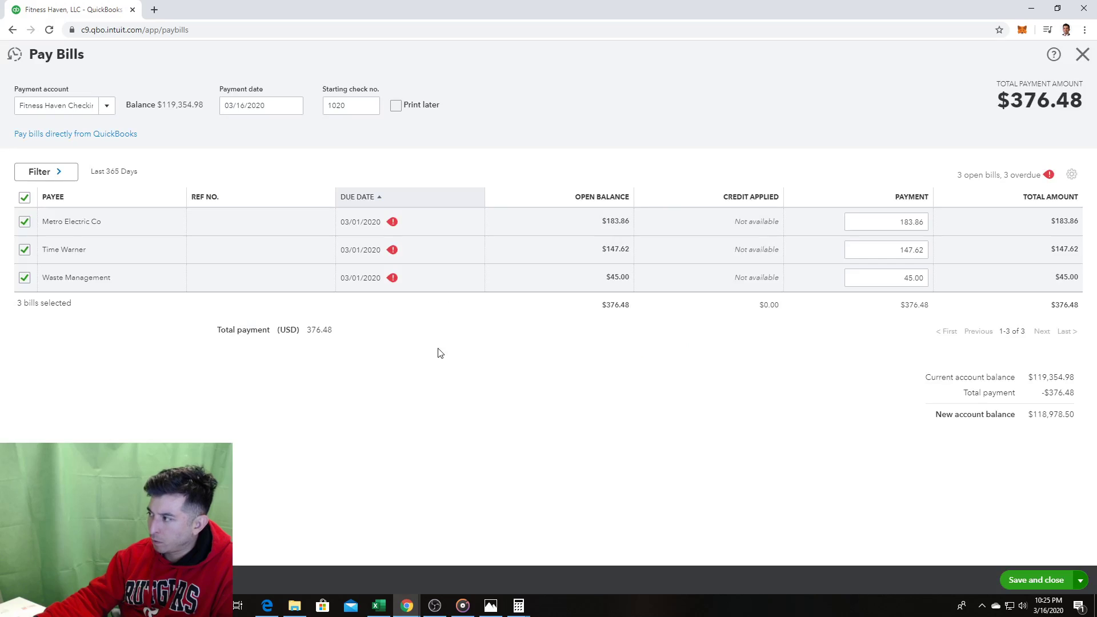
Step: Check the recent transactions once more and close Pay Bills without saving
click(14, 54)
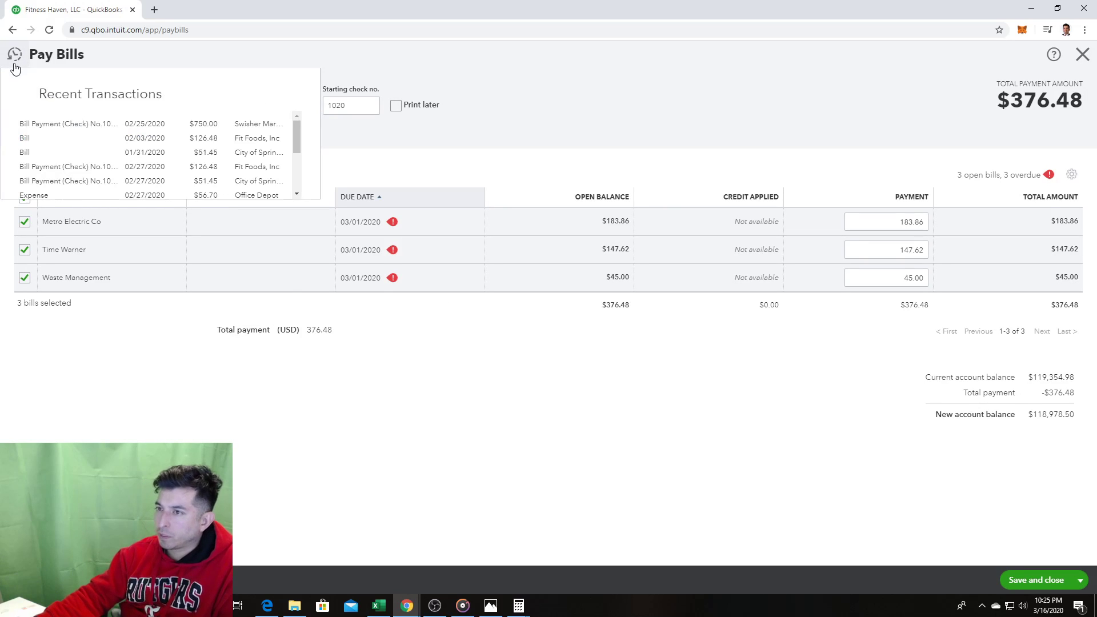
click(1091, 56)
click(606, 336)
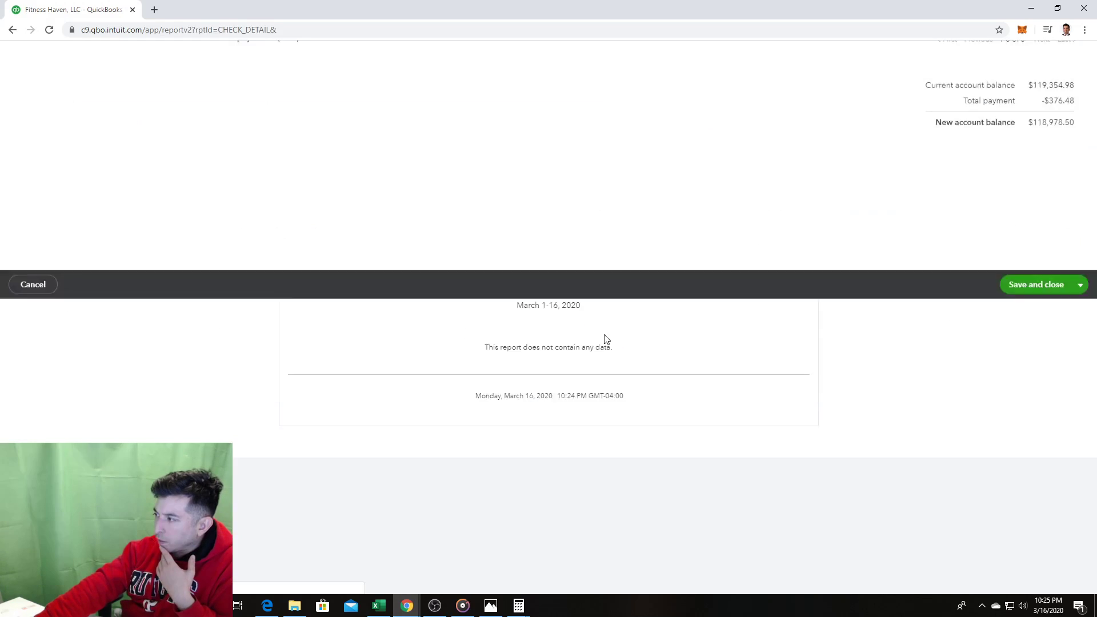
Step: Find the Check Detail report in the reports list by searching for "check" and open it
click(14, 80)
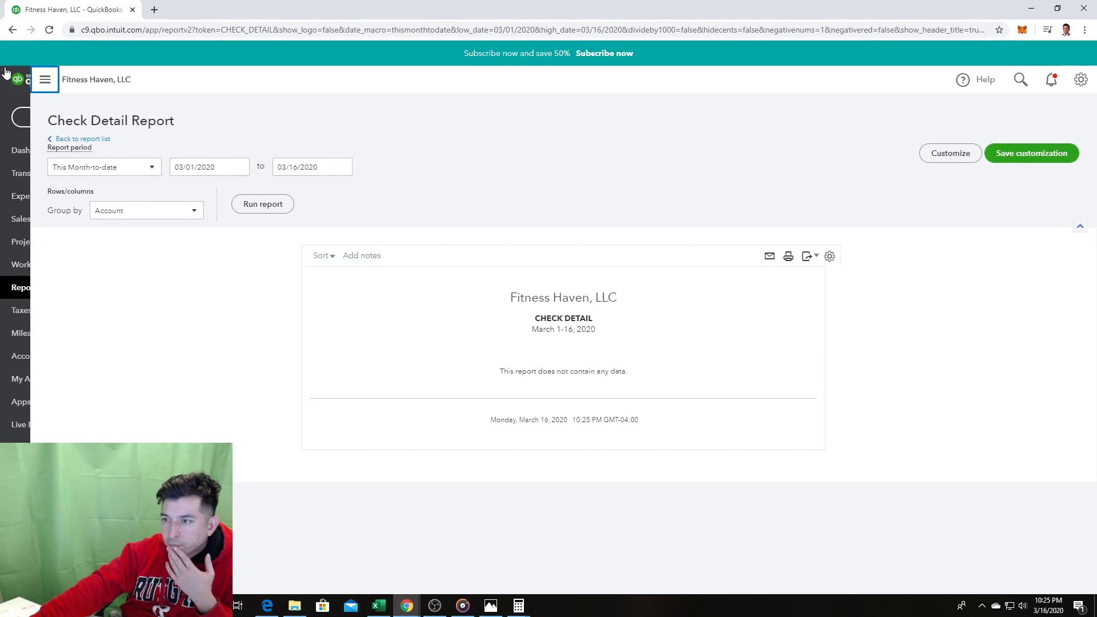
click(82, 291)
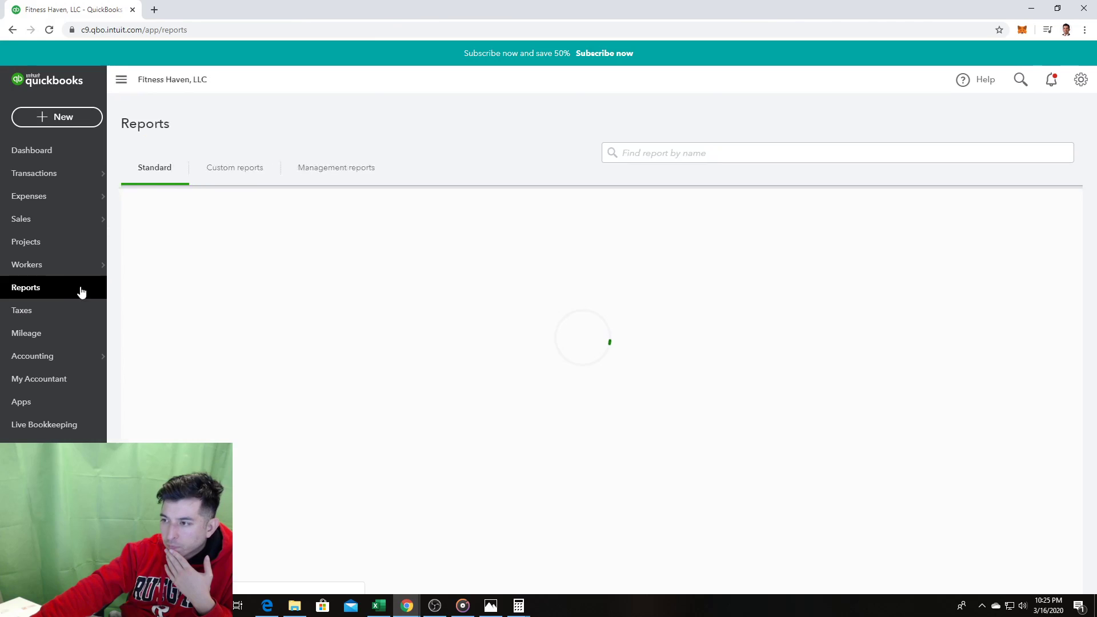
key(ctrl+f)
text(check)
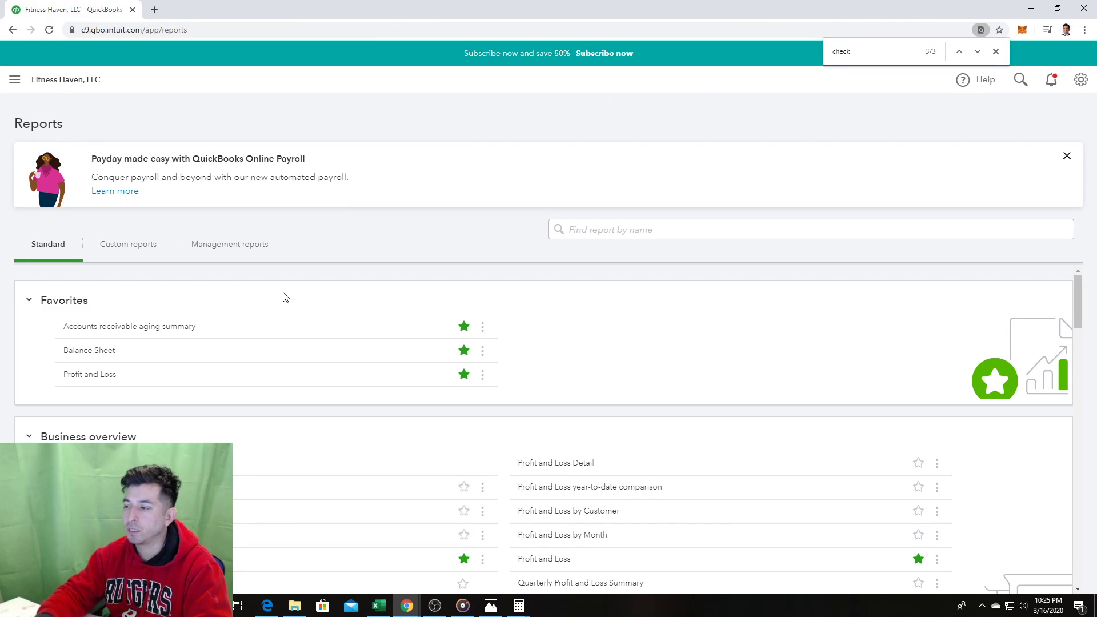
key(Escape)
key(ctrl+f)
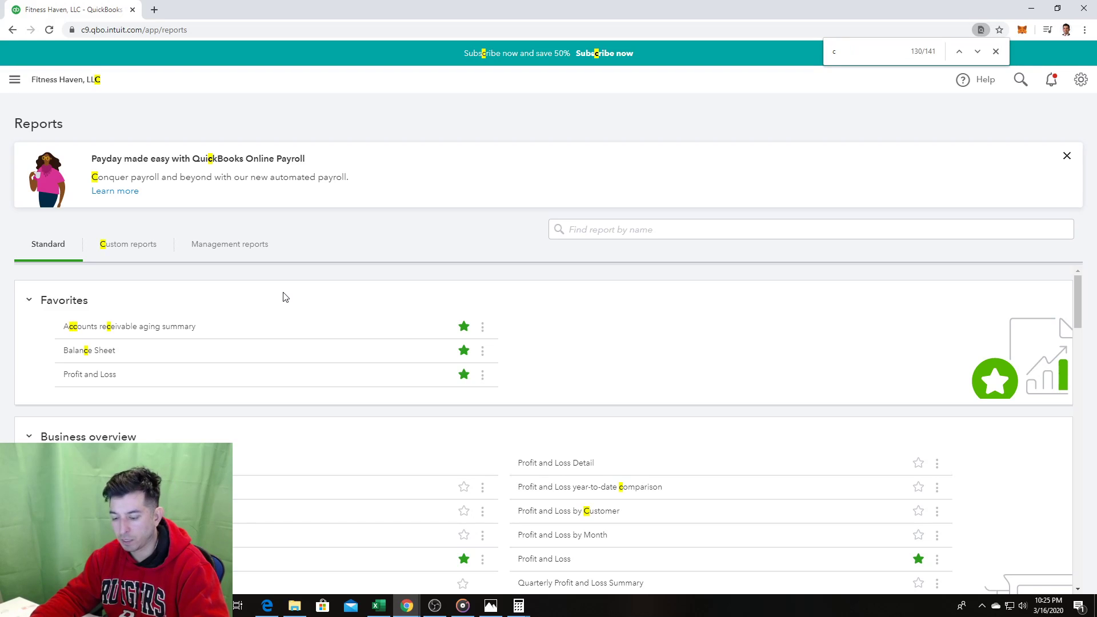
text(k)
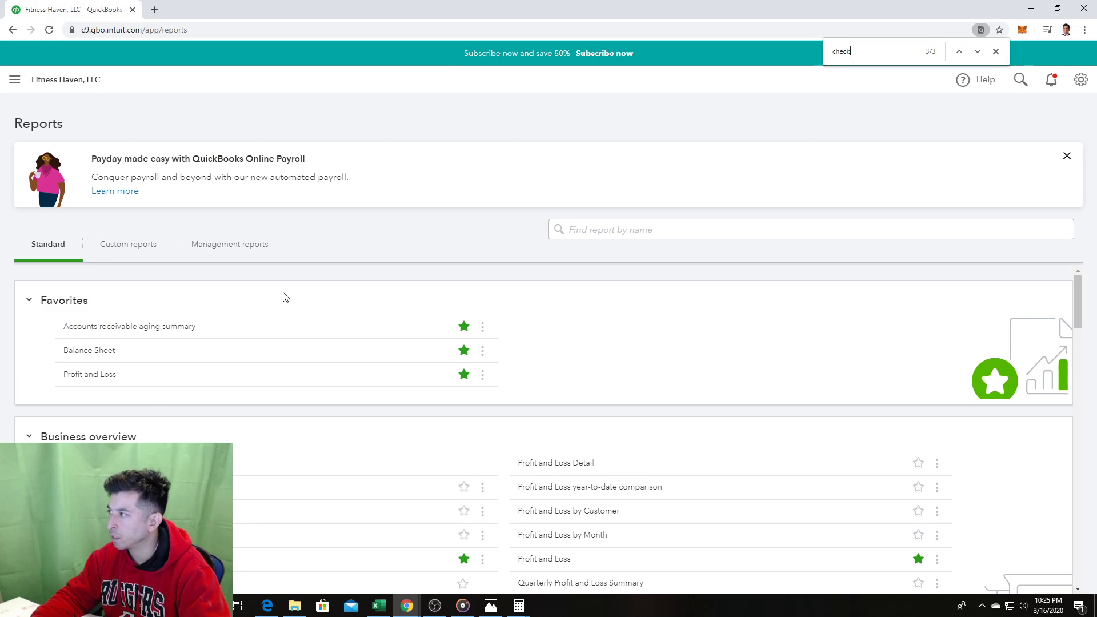
key(Return)
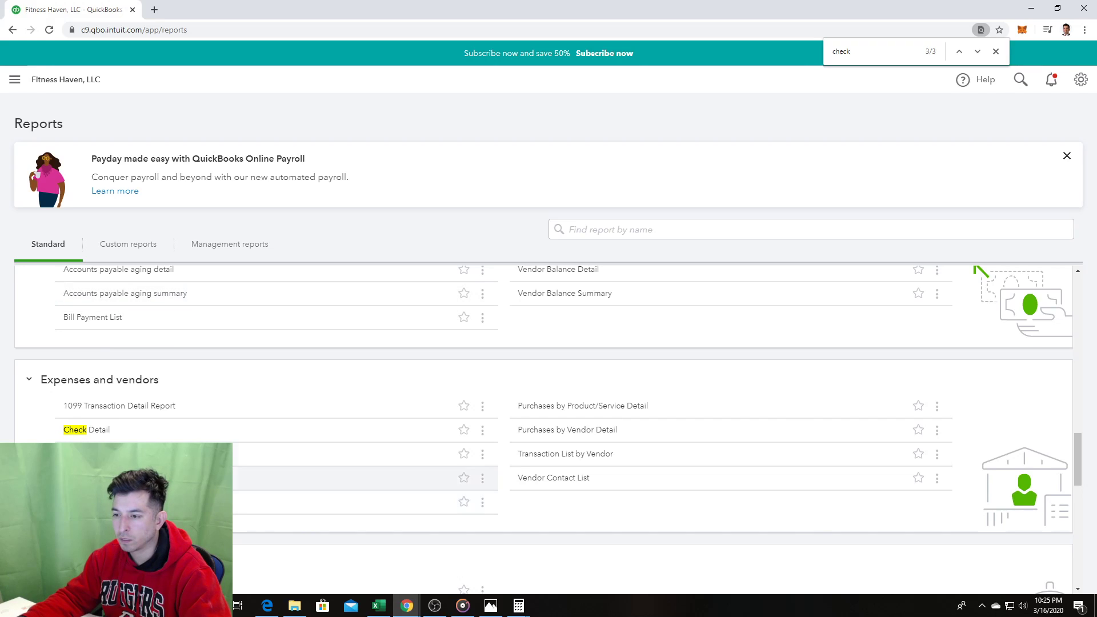
click(100, 433)
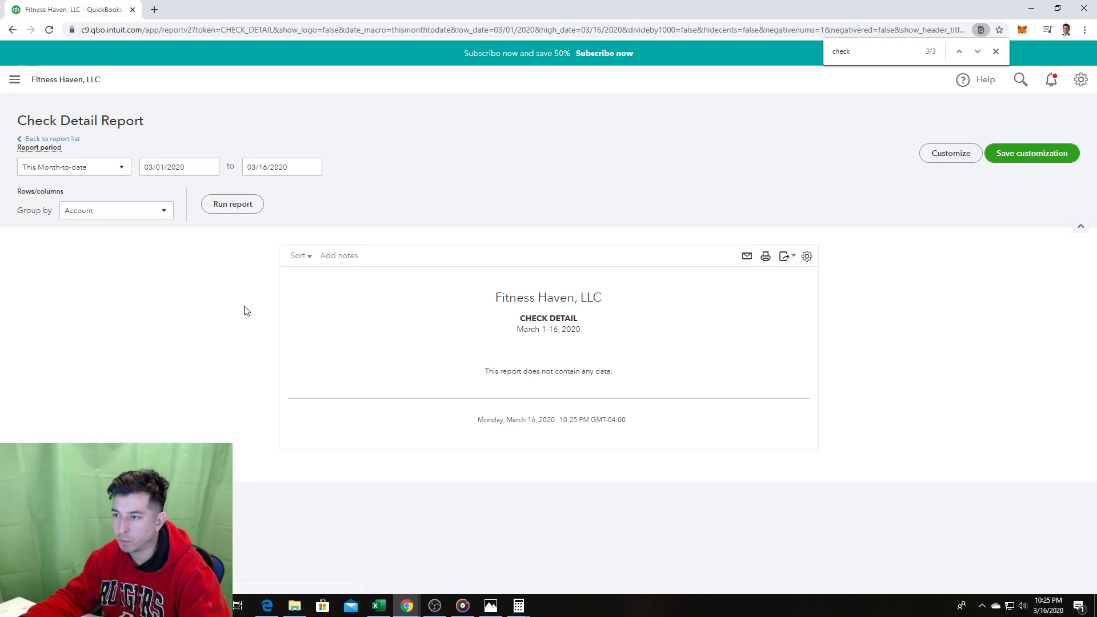
Step: Set the Check Detail report's start date to 01/01/2020 and rerun the report
click(209, 166)
click(151, 196)
click(151, 196)
click(199, 232)
click(229, 206)
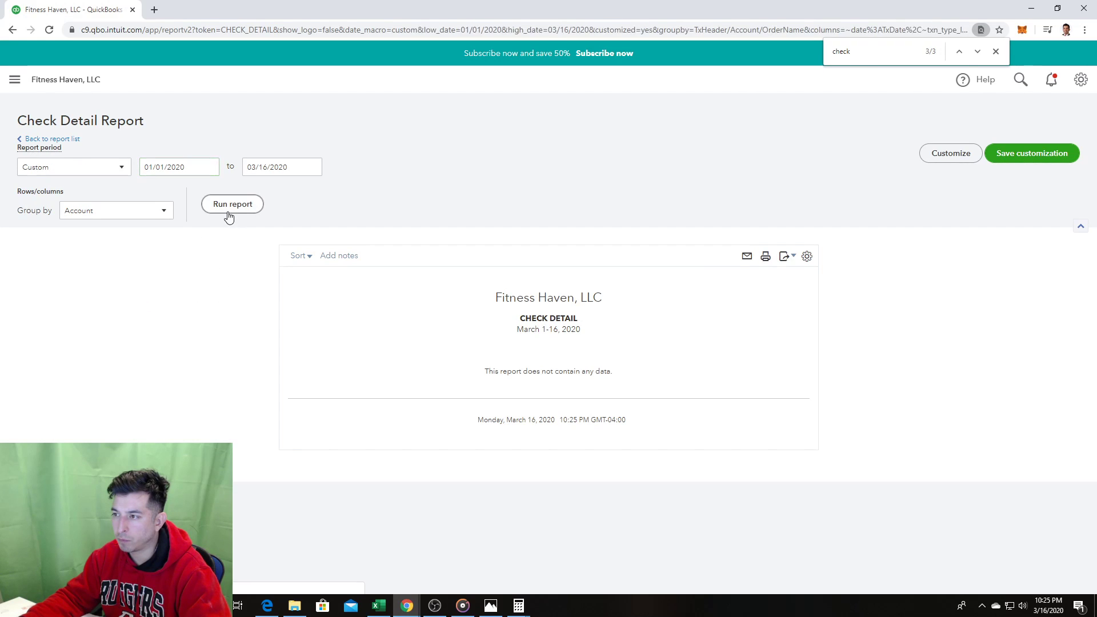
Step: Examine the check and bill payment numbers in the report and search it for 1020
scroll(474, 251, down, 12)
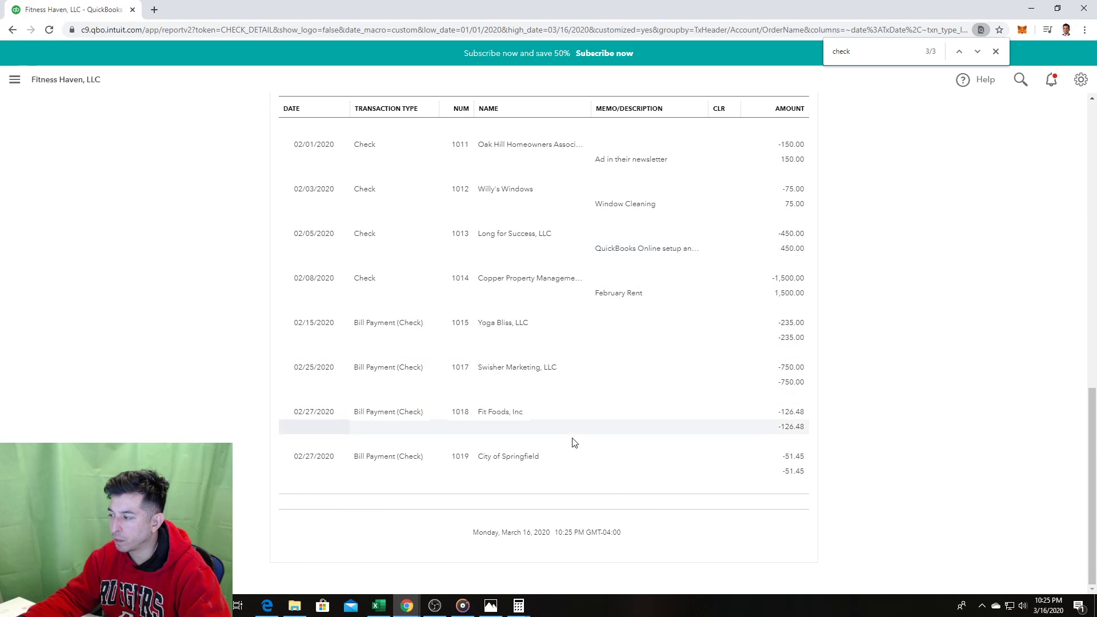
scroll(574, 454, up, 1)
scroll(574, 455, up, 2)
key(ctrl+f)
text(1020)
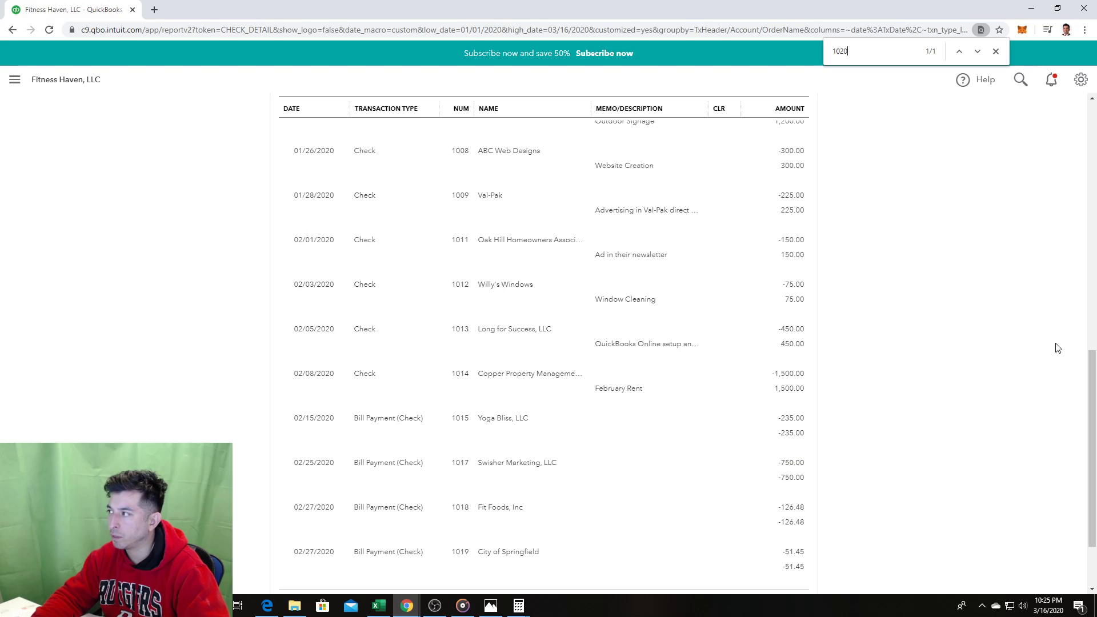
key(Escape)
scroll(972, 257, down, 2)
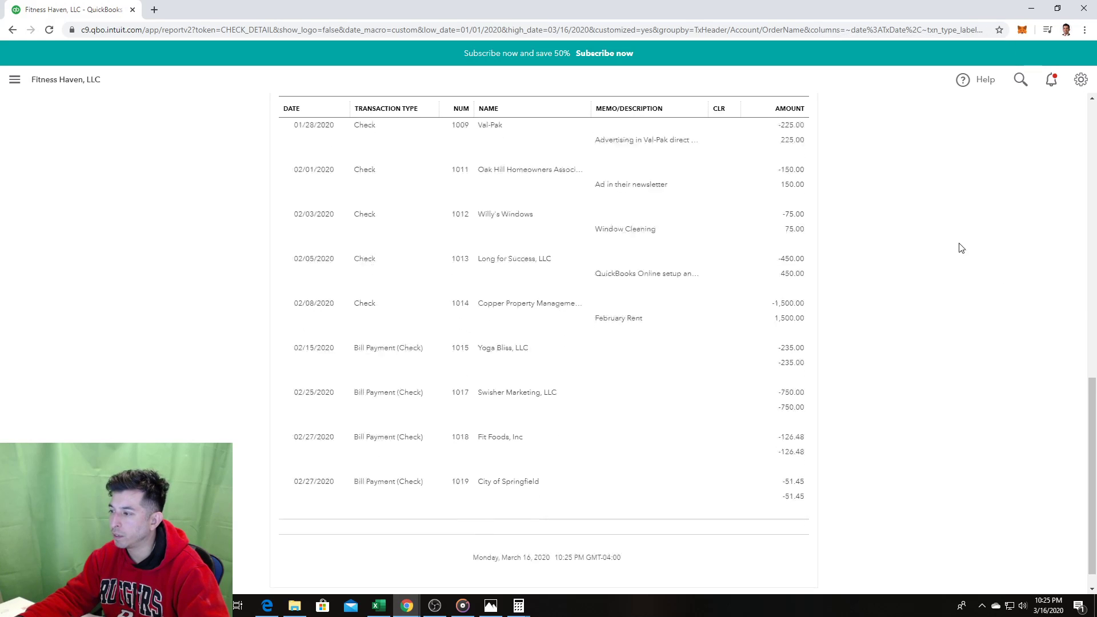
scroll(926, 230, up, 9)
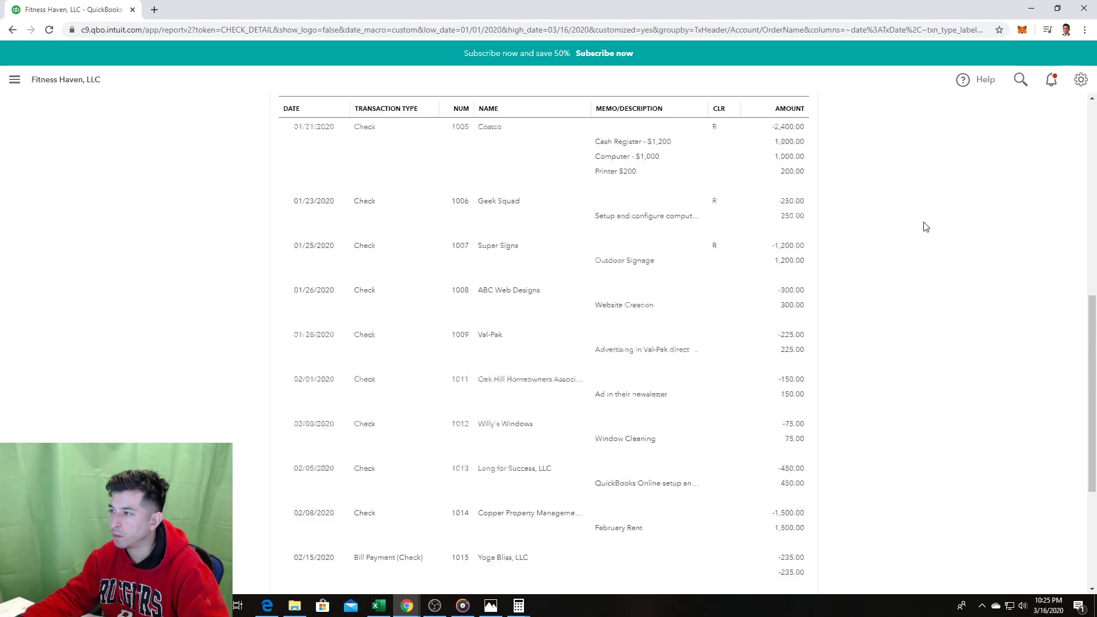
scroll(873, 159, up, 5)
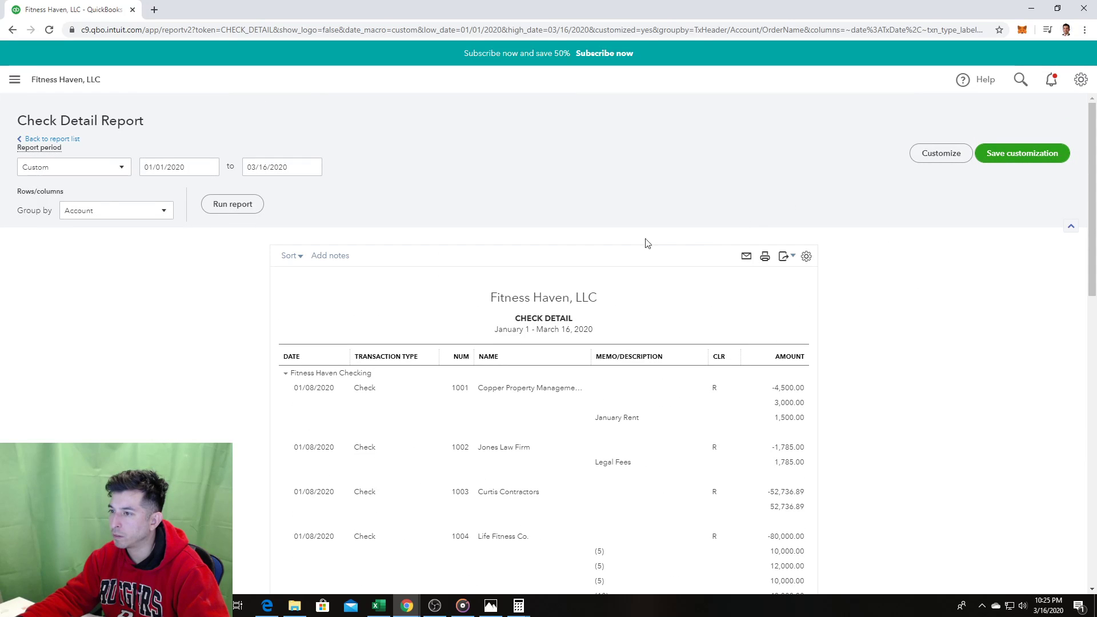
Step: Search the report for check 1005 and once more for check 1020
key(ctrl+f)
text(10)
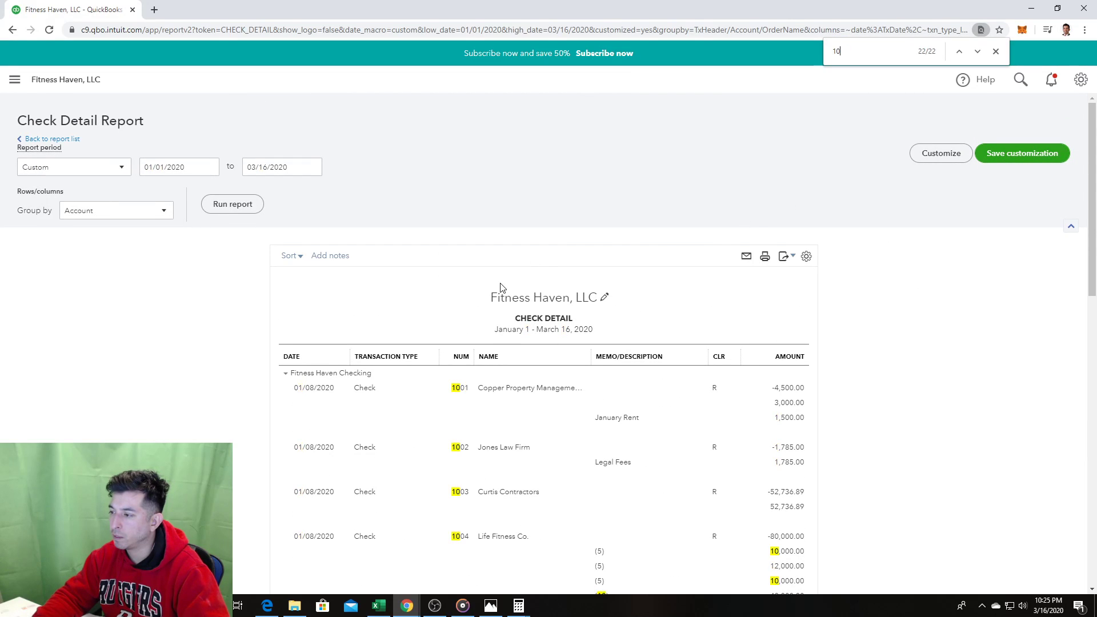
text(05)
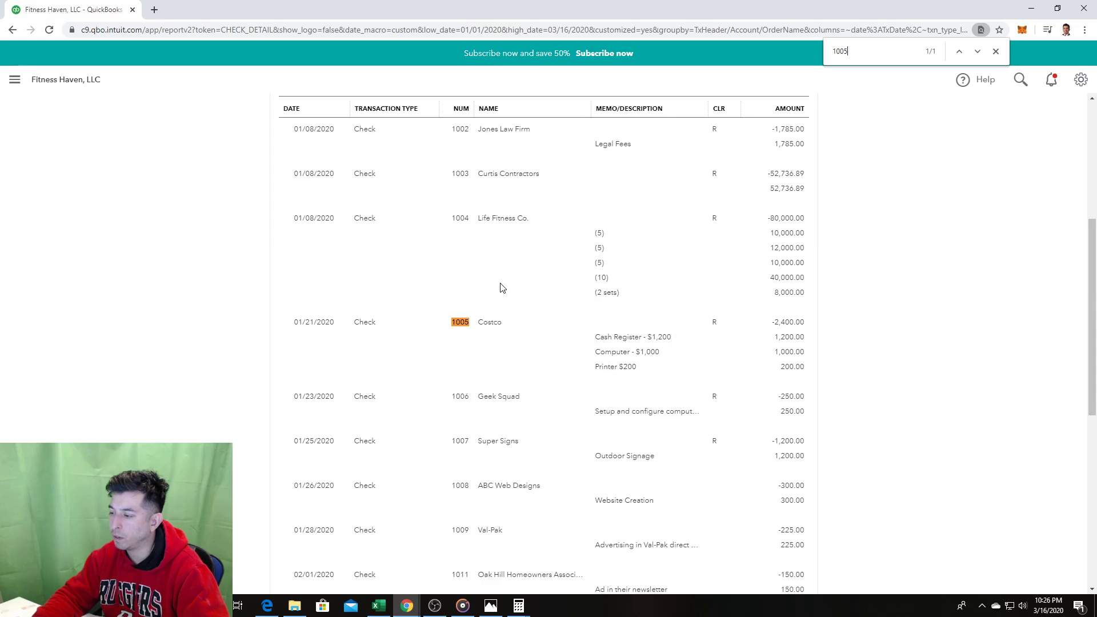
key(BackSpace)
key(BackSpace)
text(20)
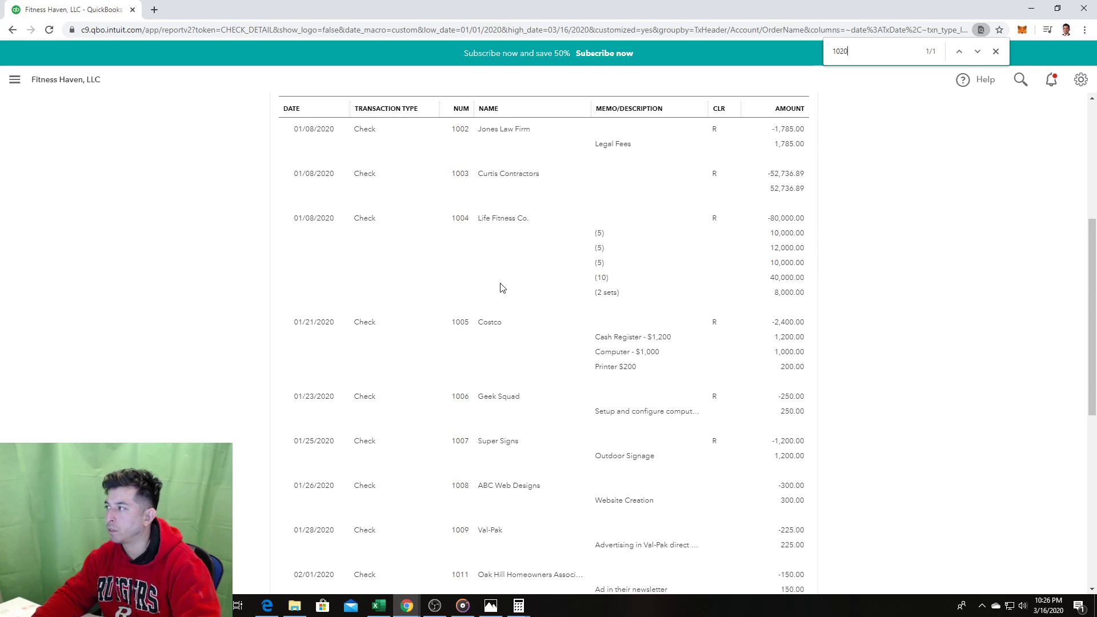
key(Escape)
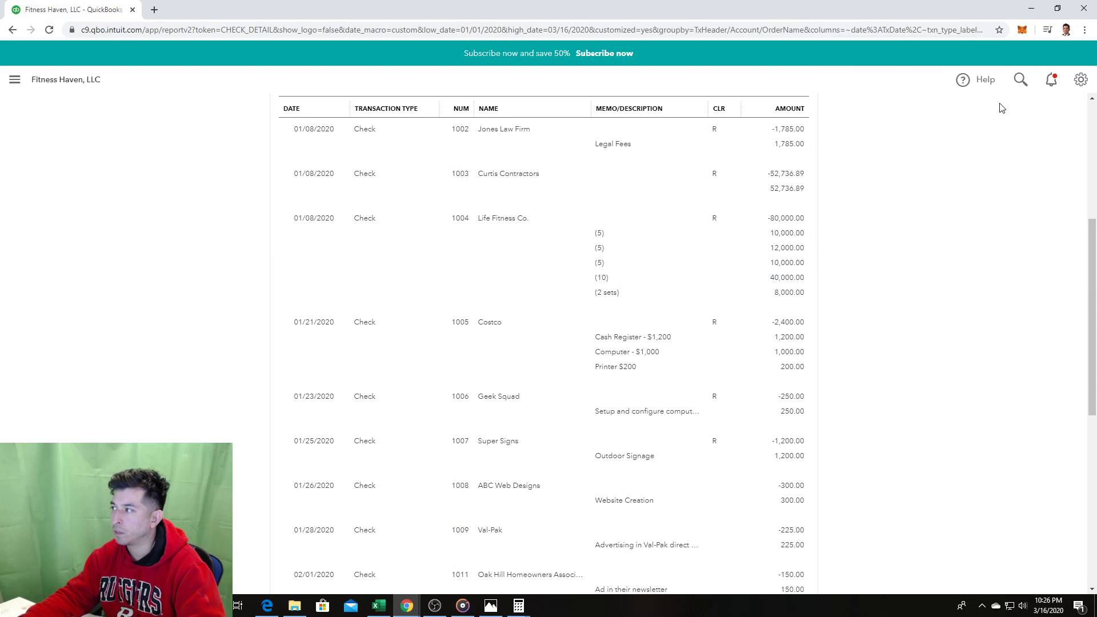
Step: Pay the Metro Electric Co, Time Warner and Waste Management bills dated 03/16/2020 starting at check 1020, accepting the duplicate number
click(15, 80)
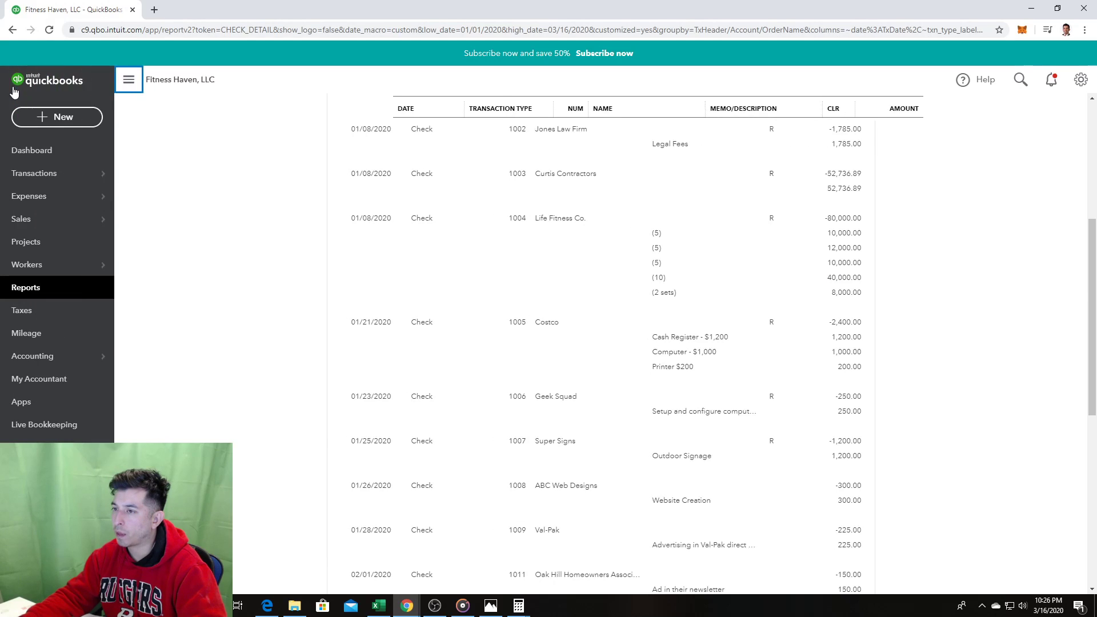
click(63, 117)
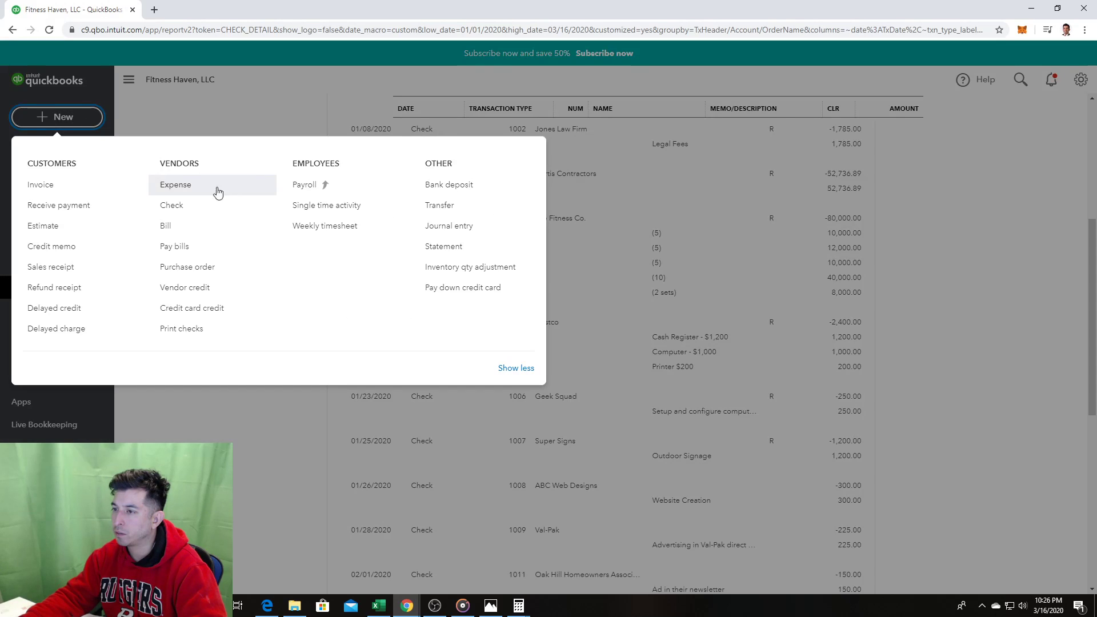
click(185, 247)
click(24, 197)
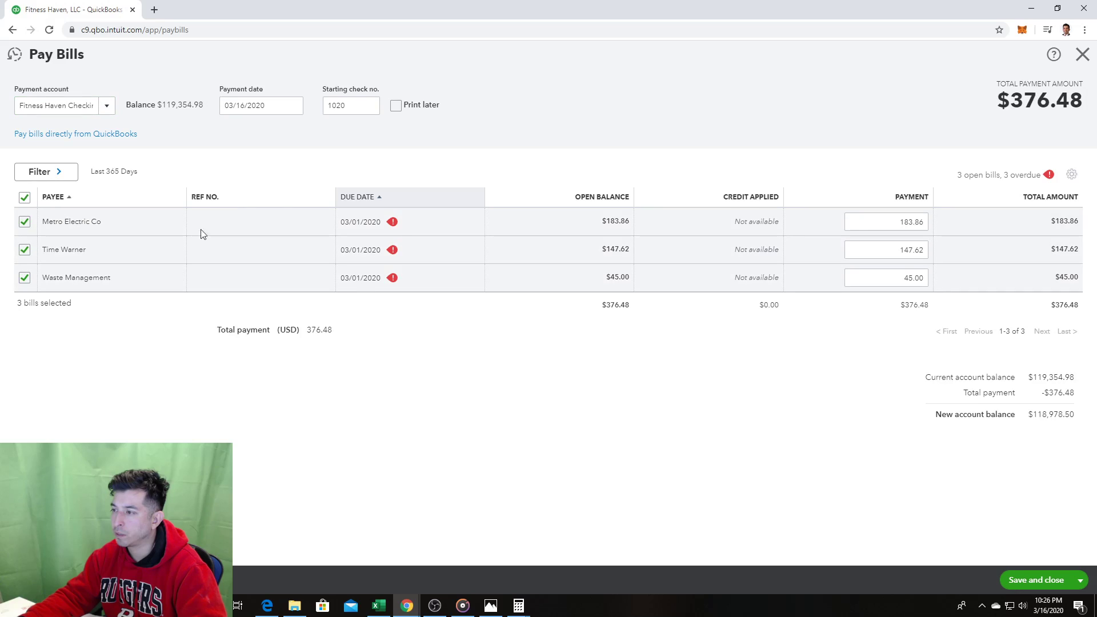
click(1023, 580)
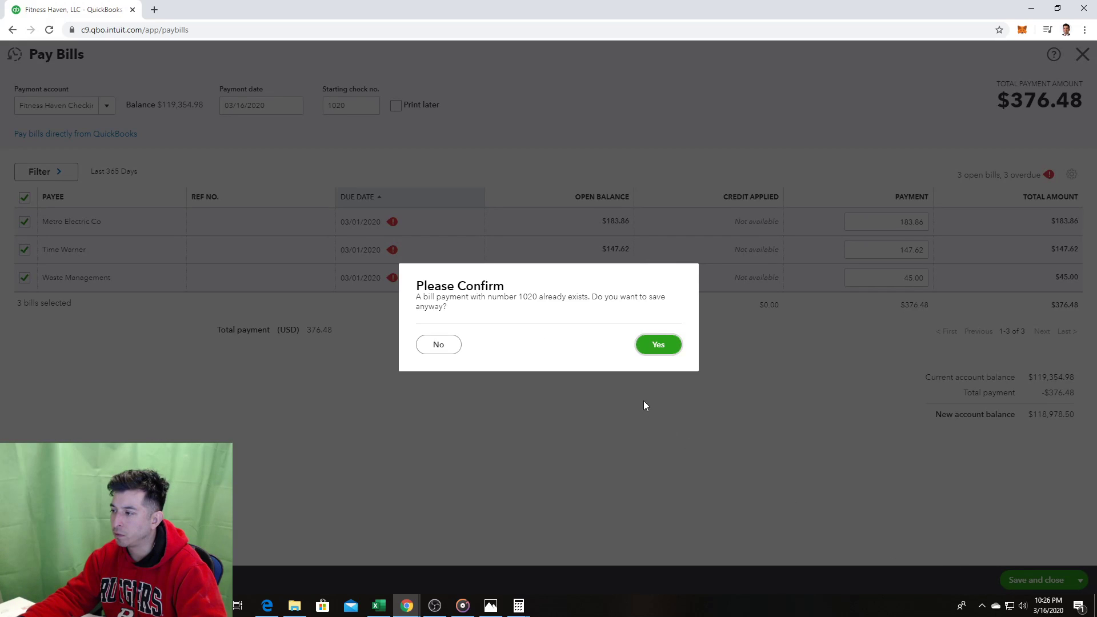
click(656, 345)
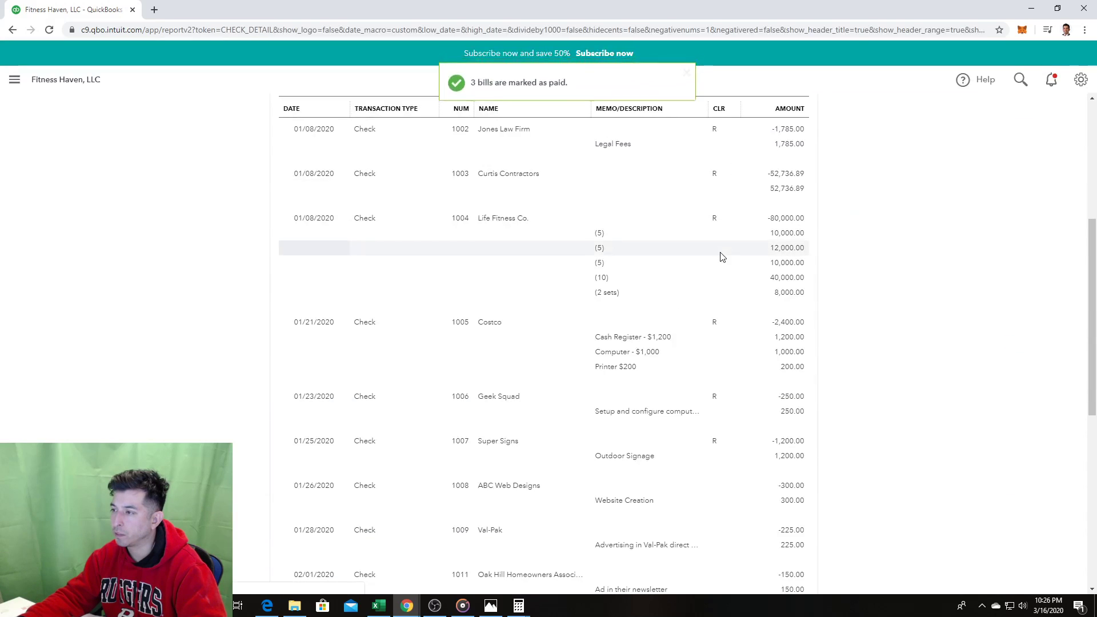
Step: Review the check numbers and dates of the newest bill payments in the Check Detail report
scroll(607, 240, down, 11)
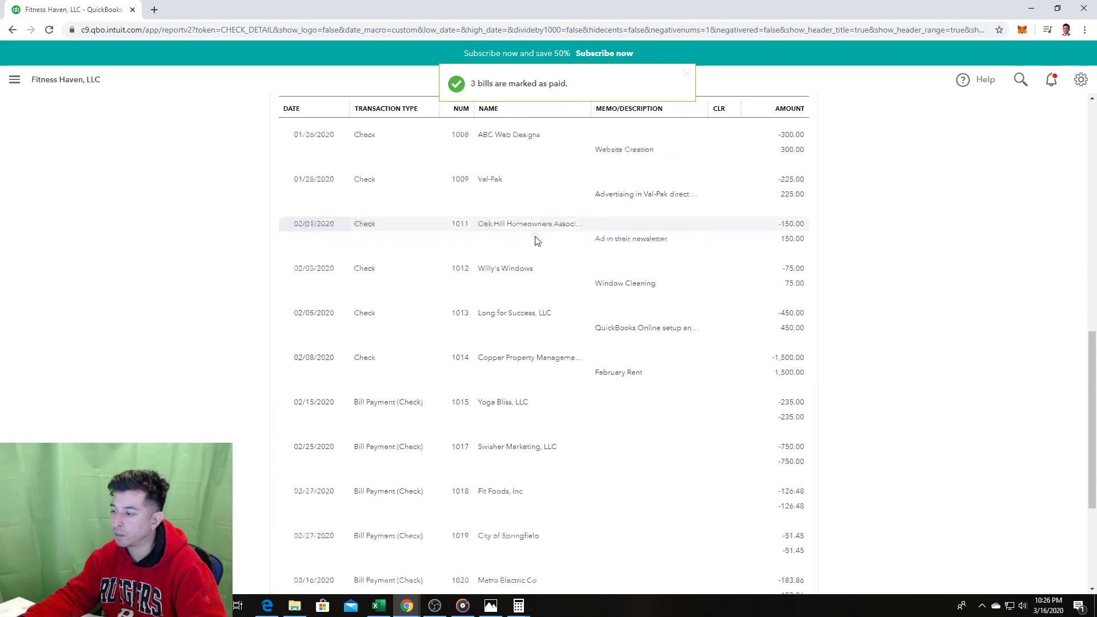
scroll(536, 239, down, 2)
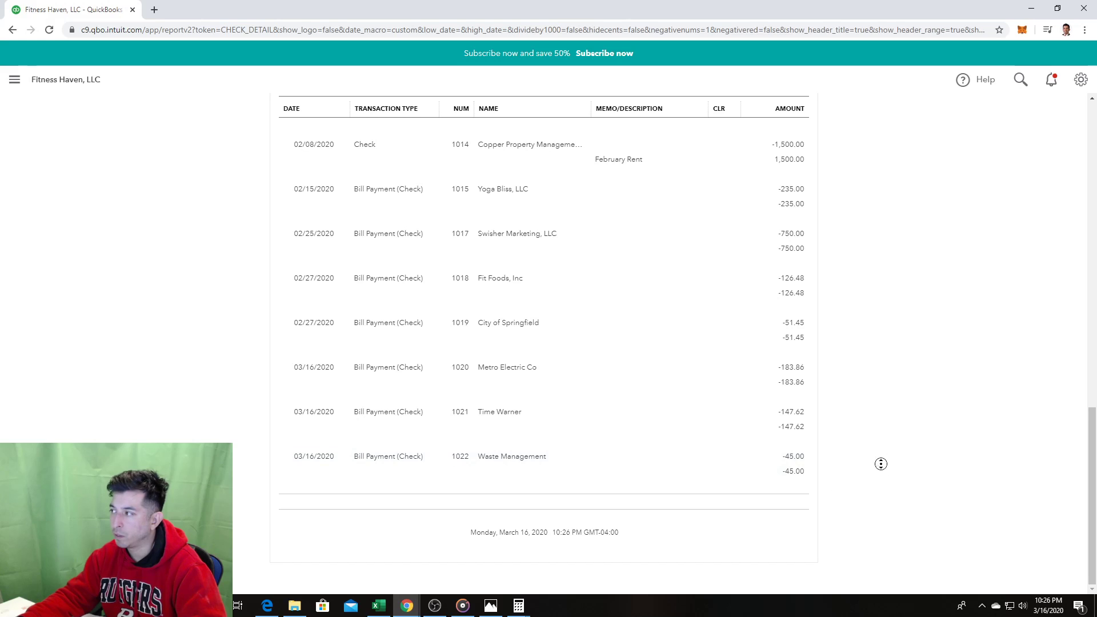
scroll(816, 318, up, 15)
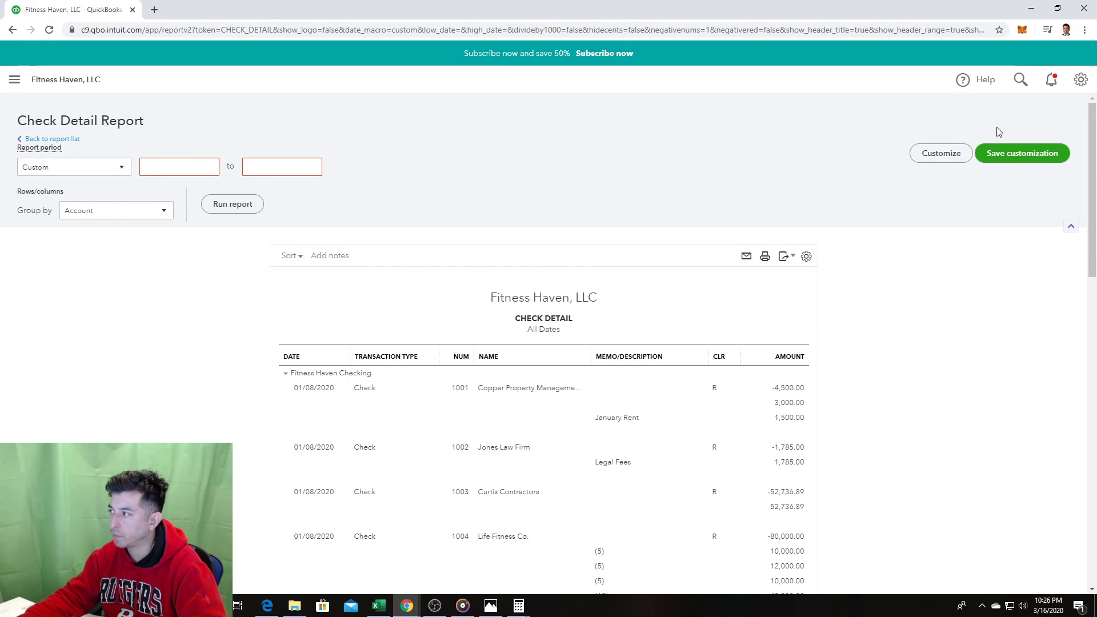
Step: Consult the practice transactions on page 36.jpg in Photos and return to QuickBooks in the browser
click(14, 80)
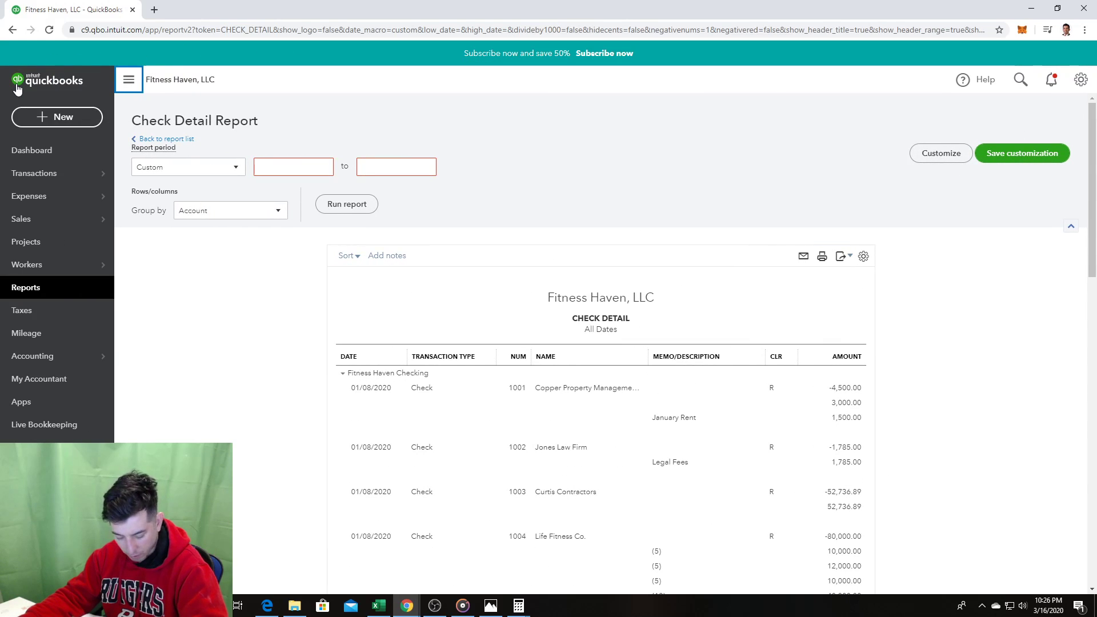
click(507, 610)
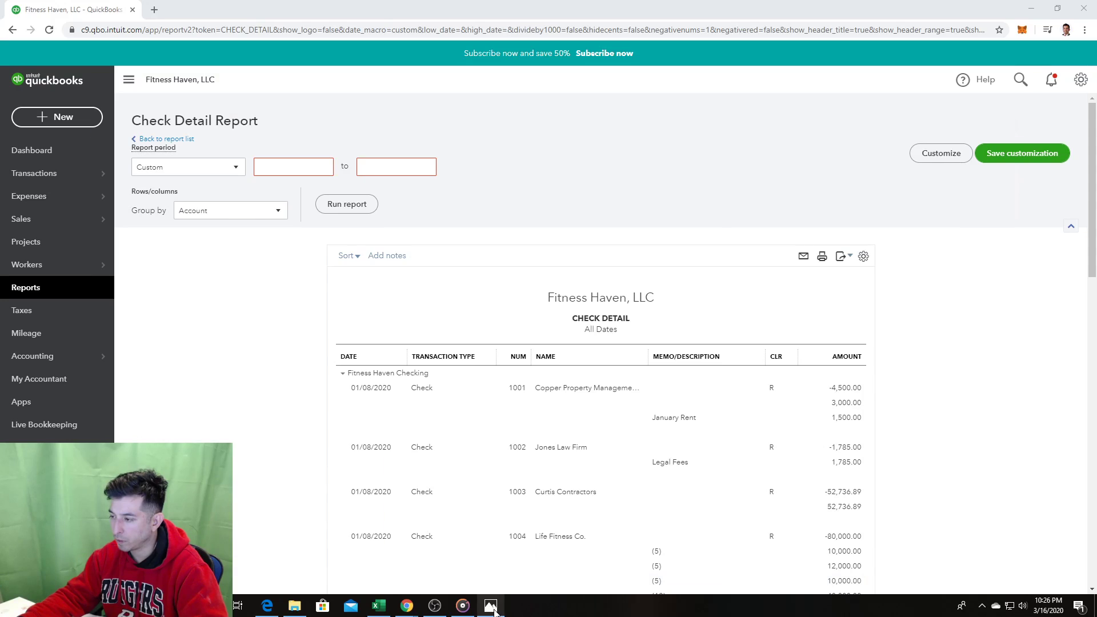
click(491, 606)
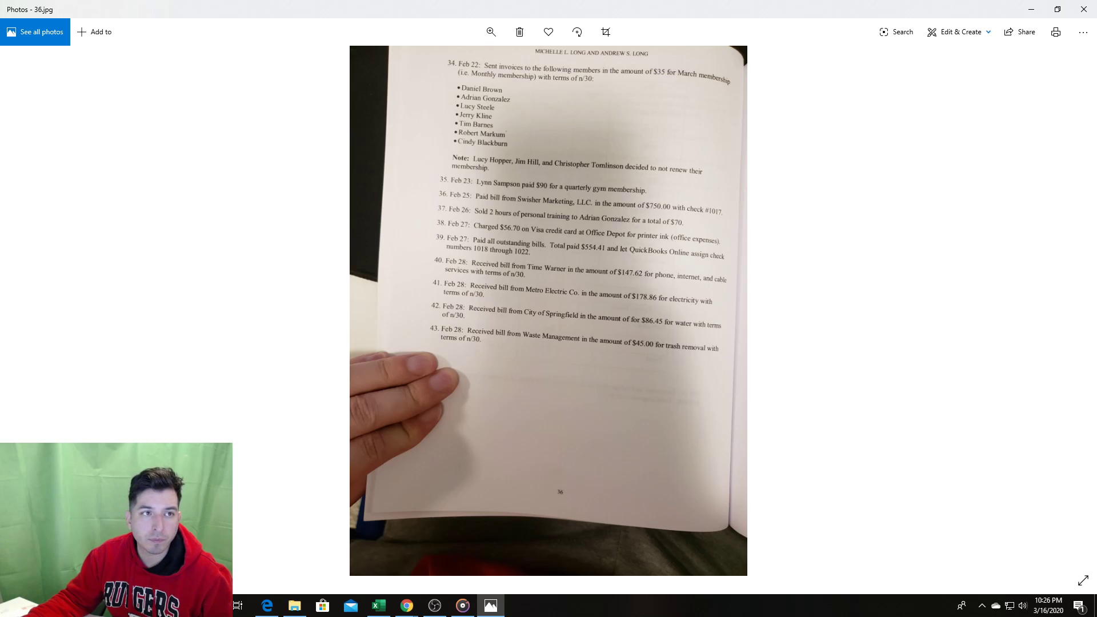
key(alt+Tab)
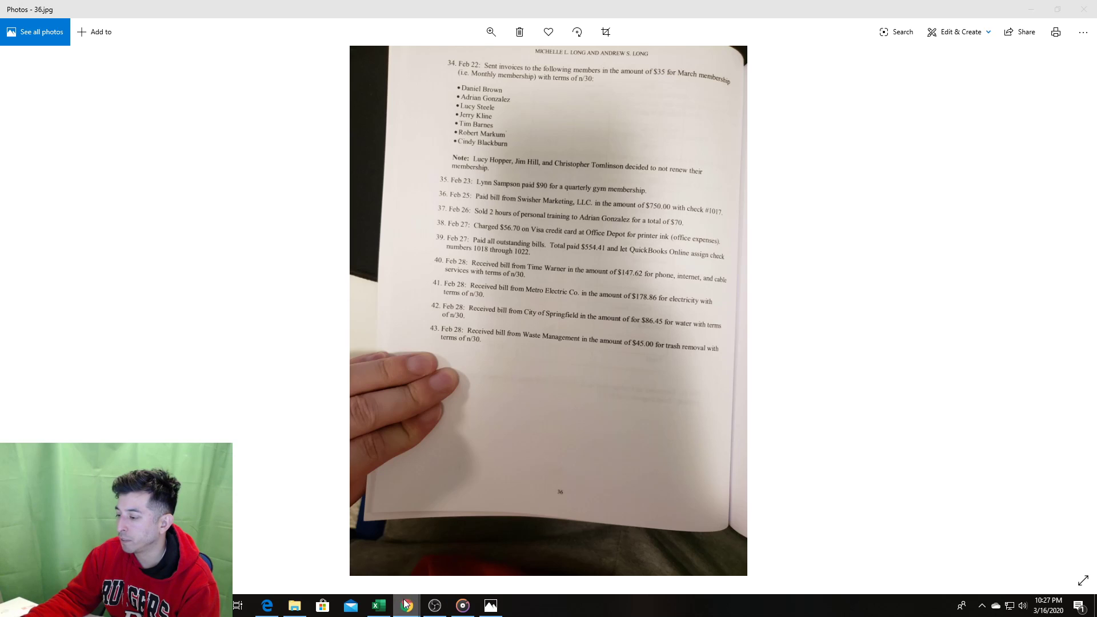
mouse_move(407, 603)
click(404, 571)
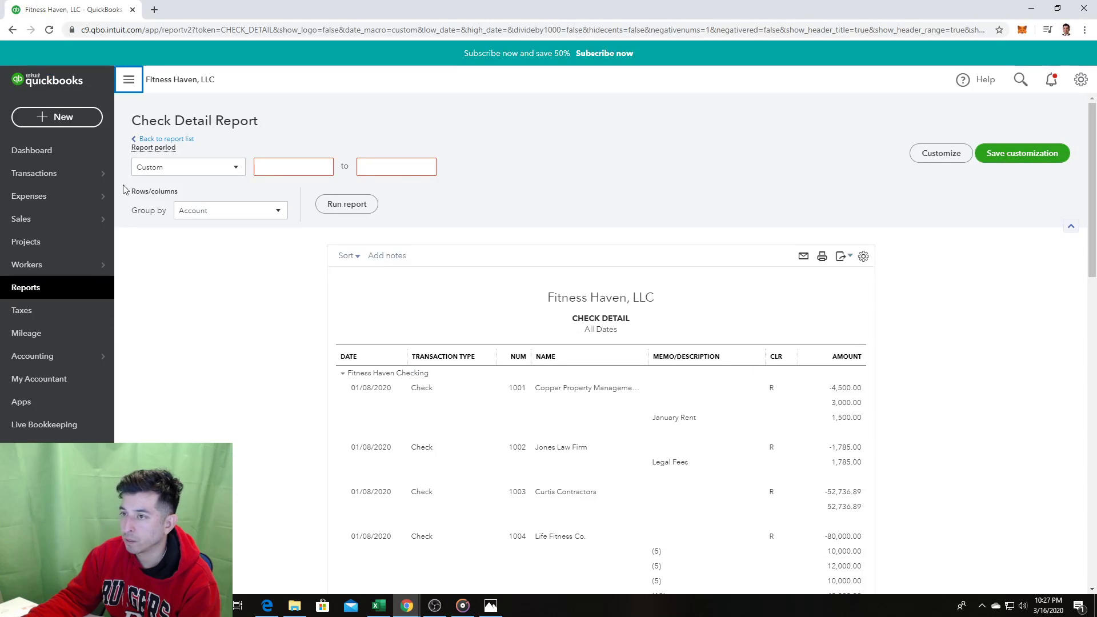
Step: Start a new bill for vendor Time Warner and set its bill date to 02/28/2020
click(64, 123)
click(182, 225)
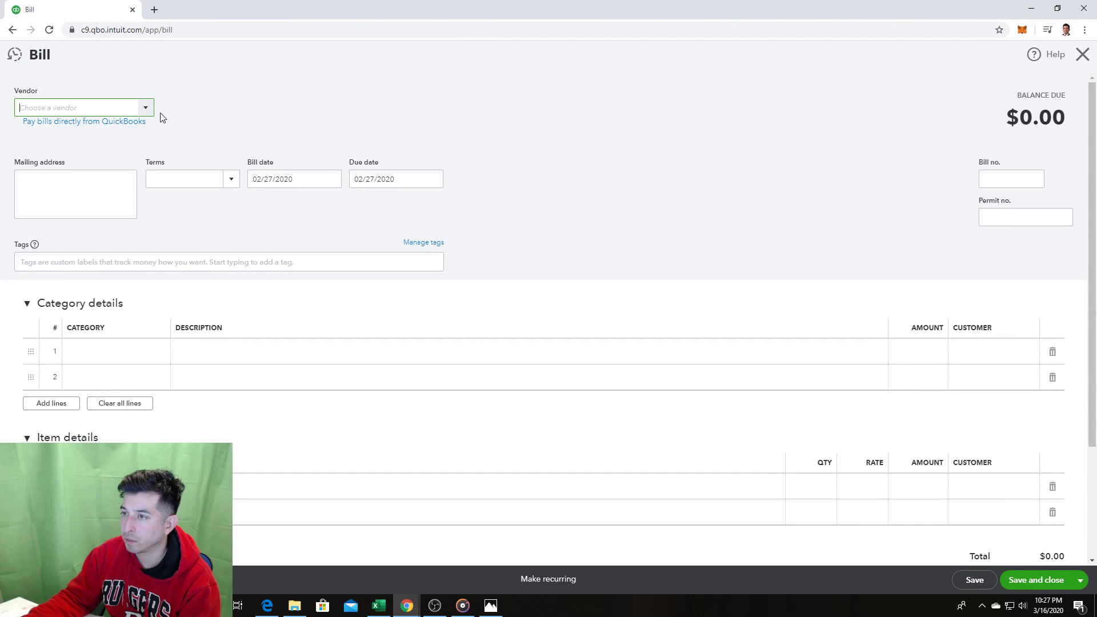
text(Time Warner)
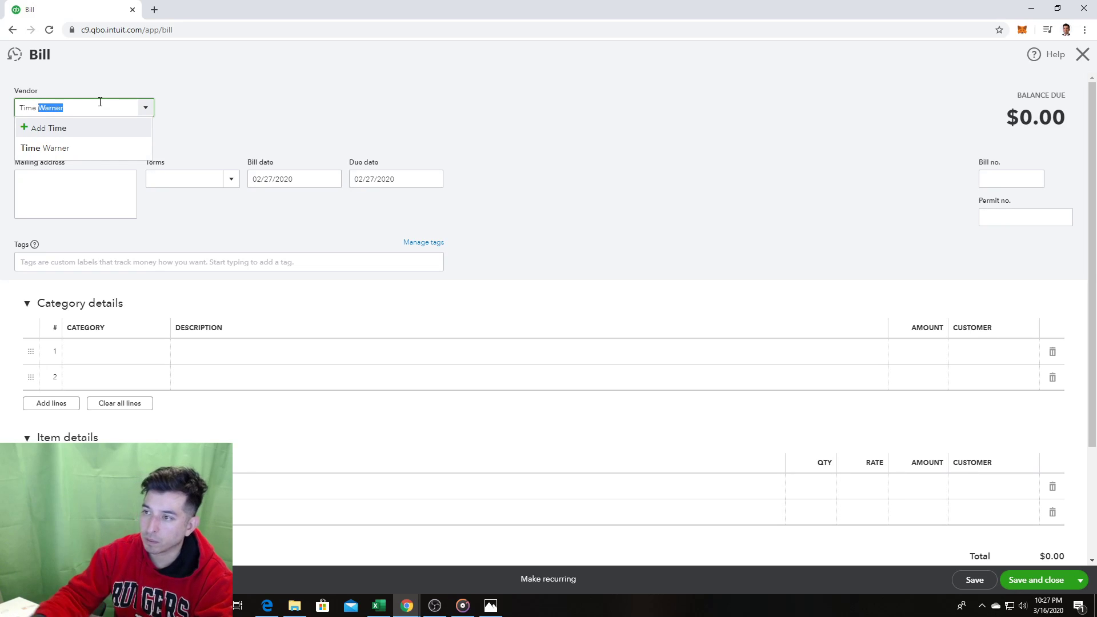
click(75, 148)
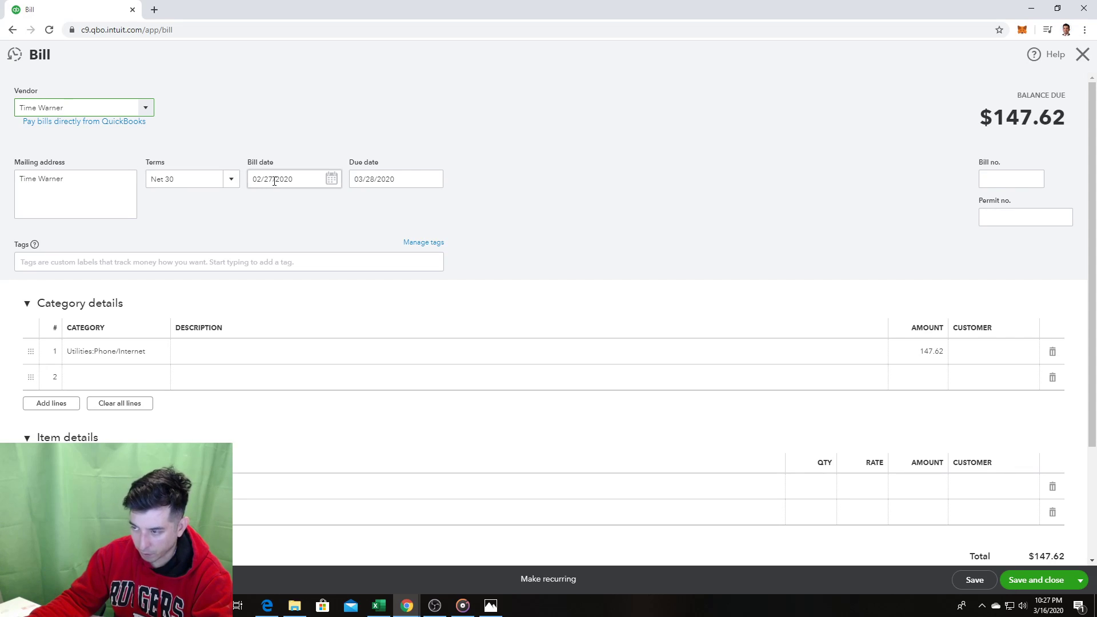
click(333, 180)
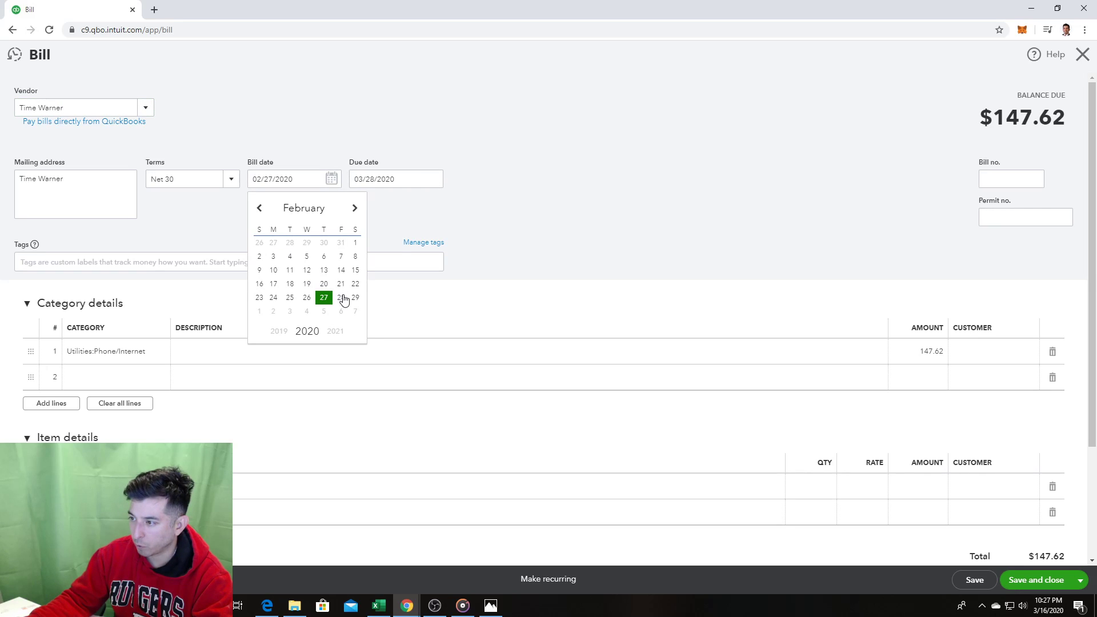
click(342, 299)
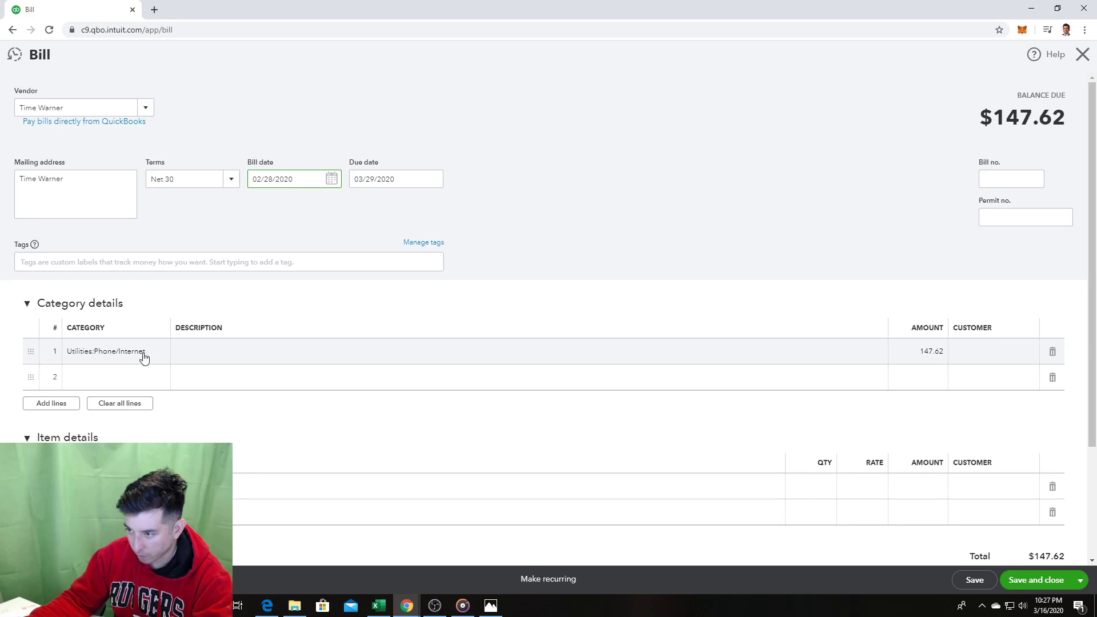
Step: Set the Utilities:Phone/Internet line of the Time Warner bill to 178.86
click(916, 350)
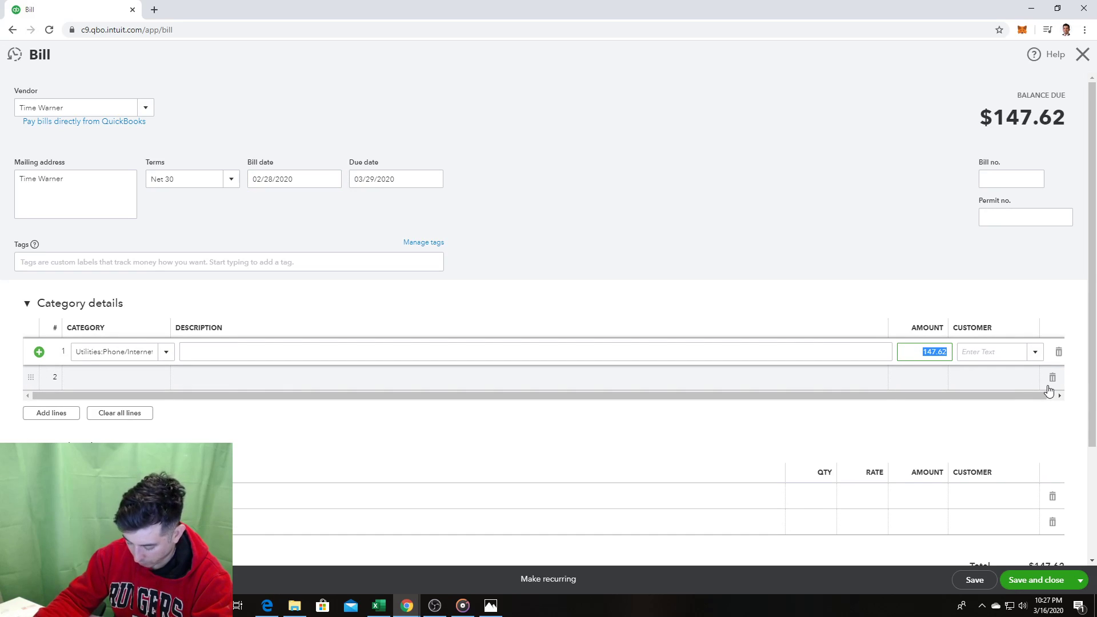
text(178.86)
click(830, 220)
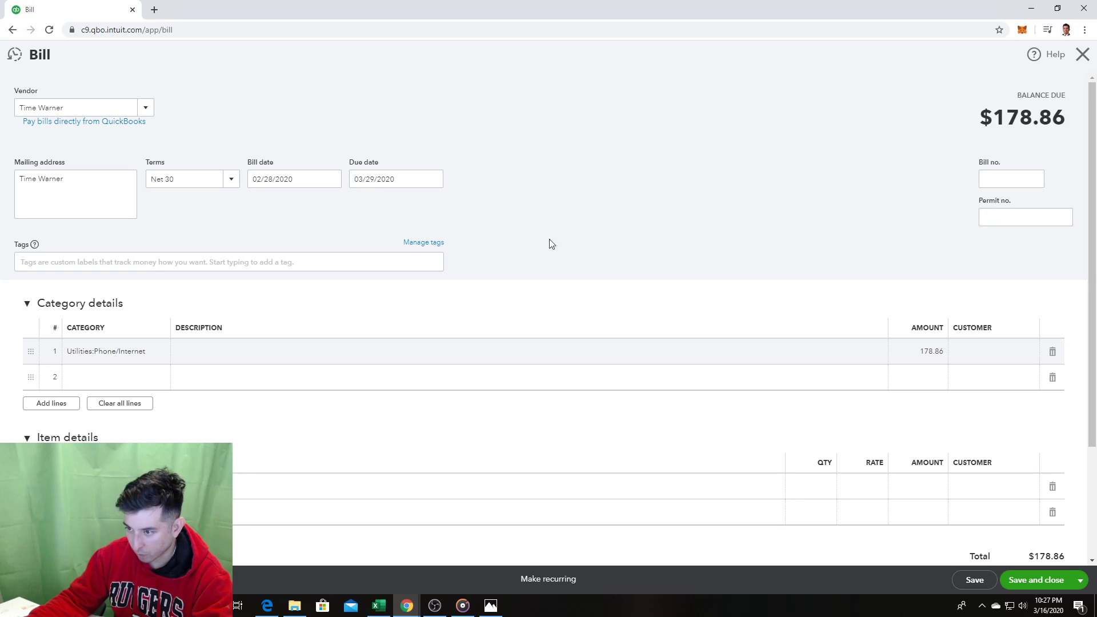
click(132, 372)
text(Cab)
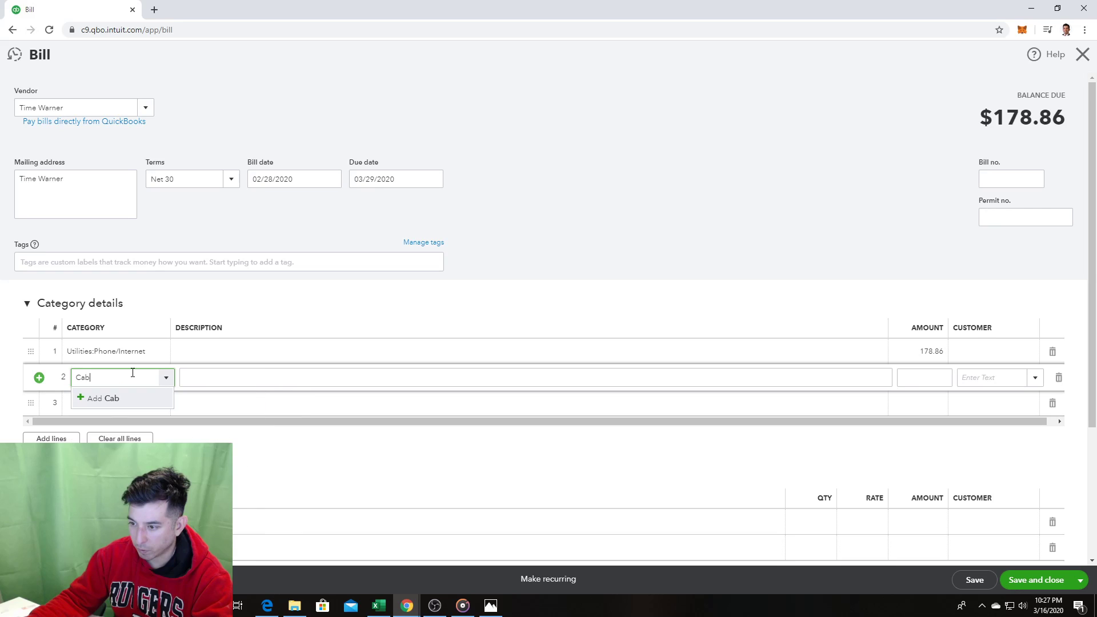
key(Escape)
key(Escape)
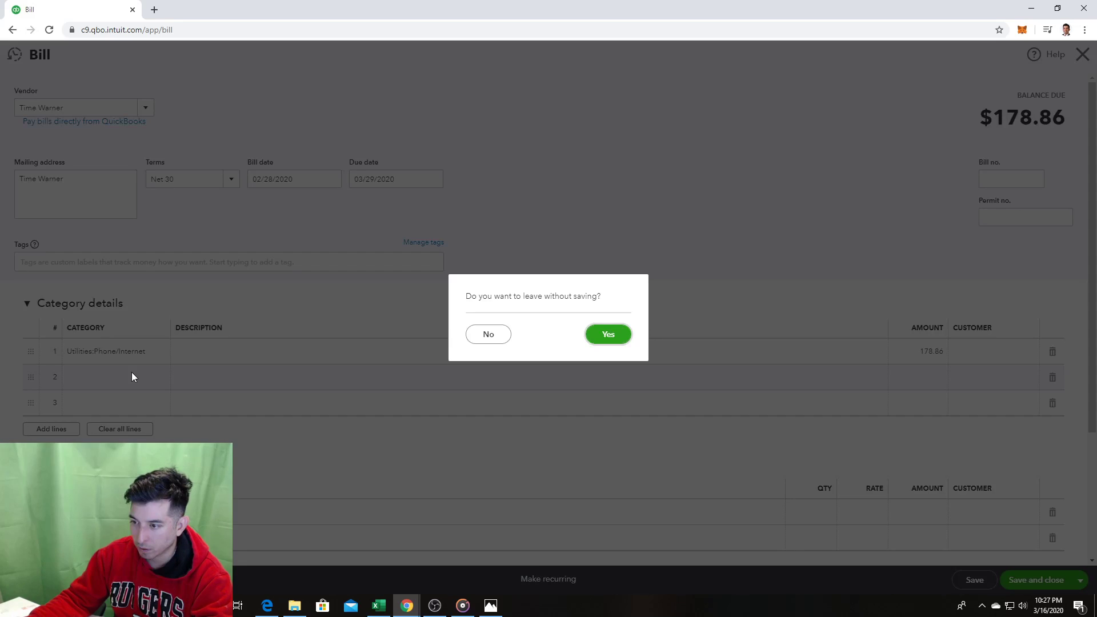
click(487, 335)
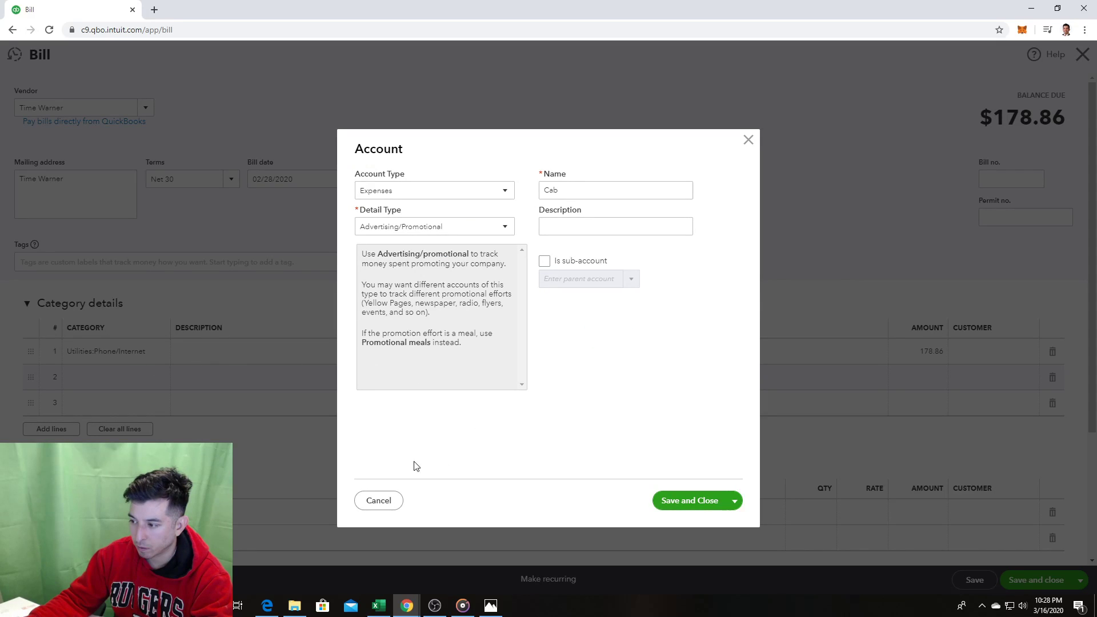
click(379, 502)
Step: Describe the Time Warner bill's first line as "Phone internet and cable", save the bill and start a new one
click(207, 351)
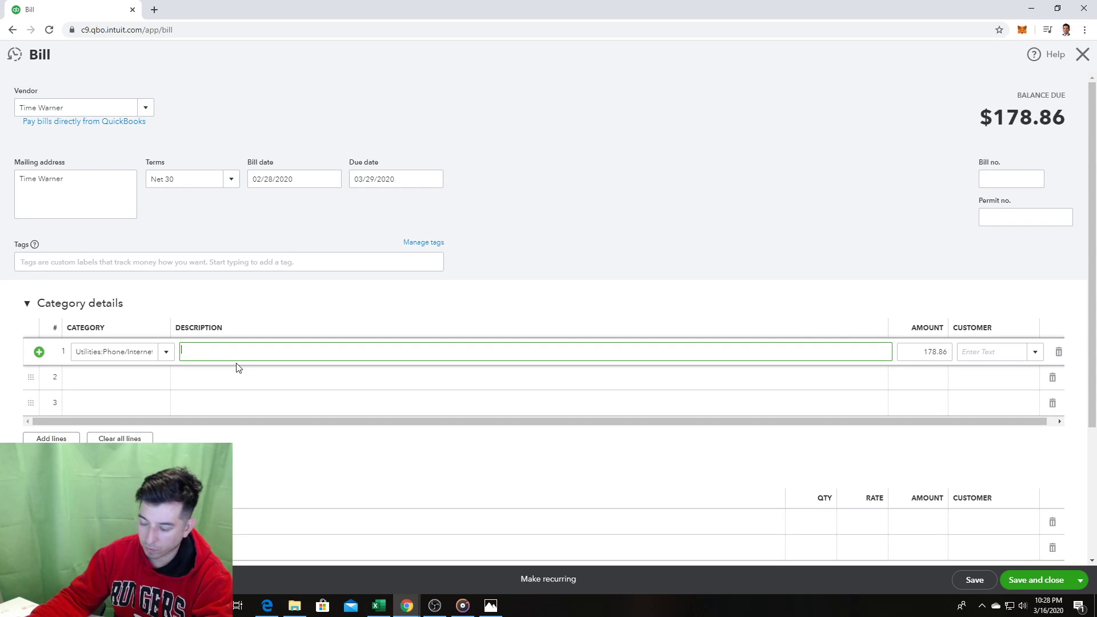
text(Phone intern)
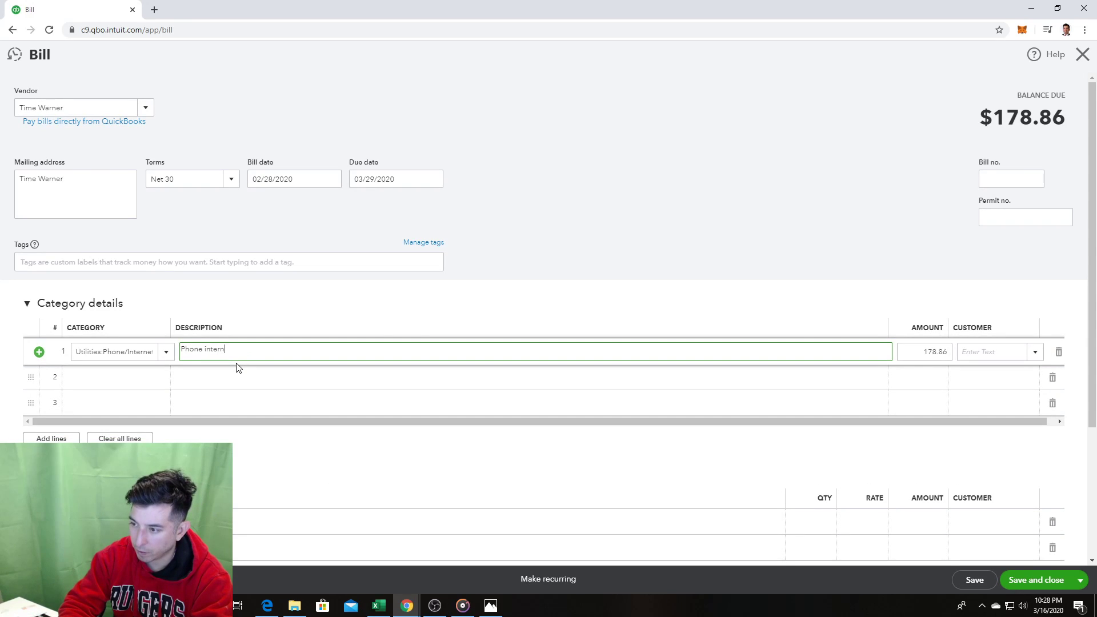
text(et and cable)
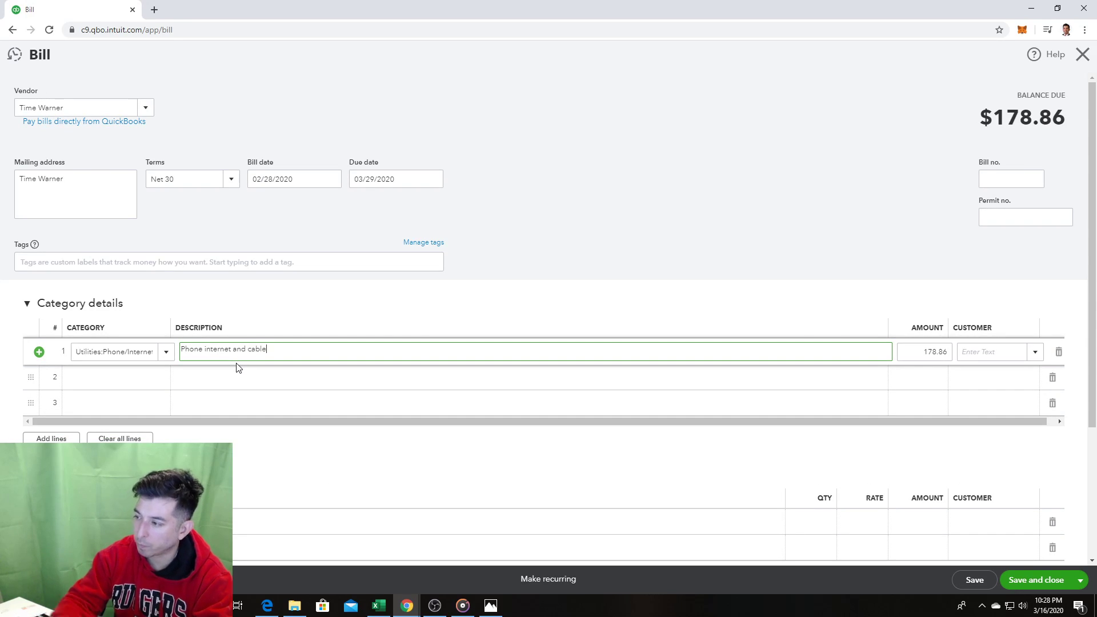
click(597, 215)
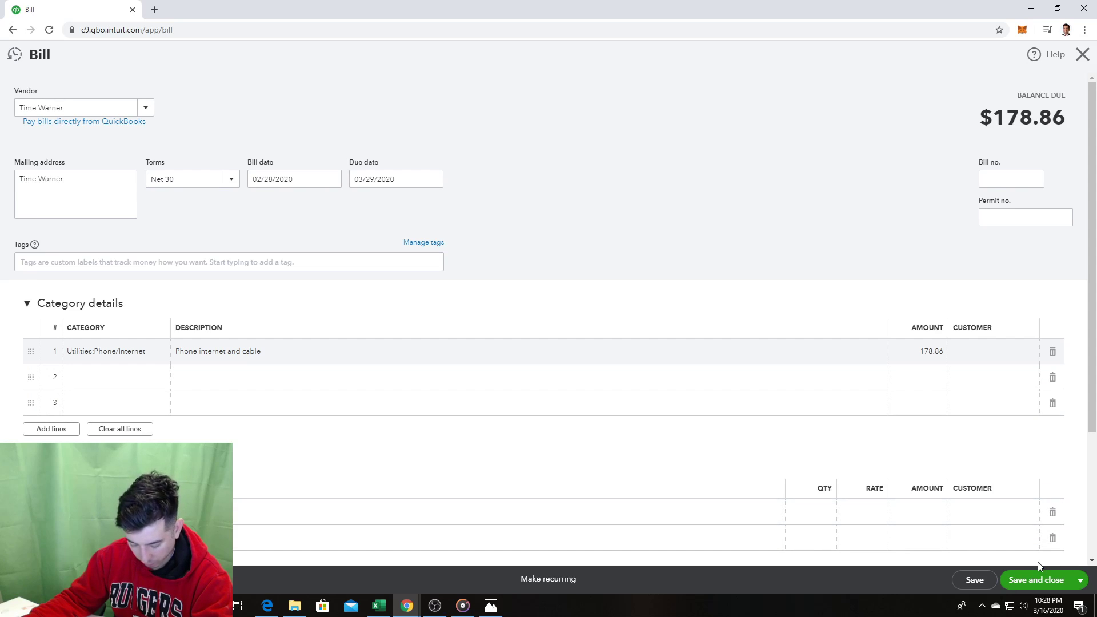
click(1080, 580)
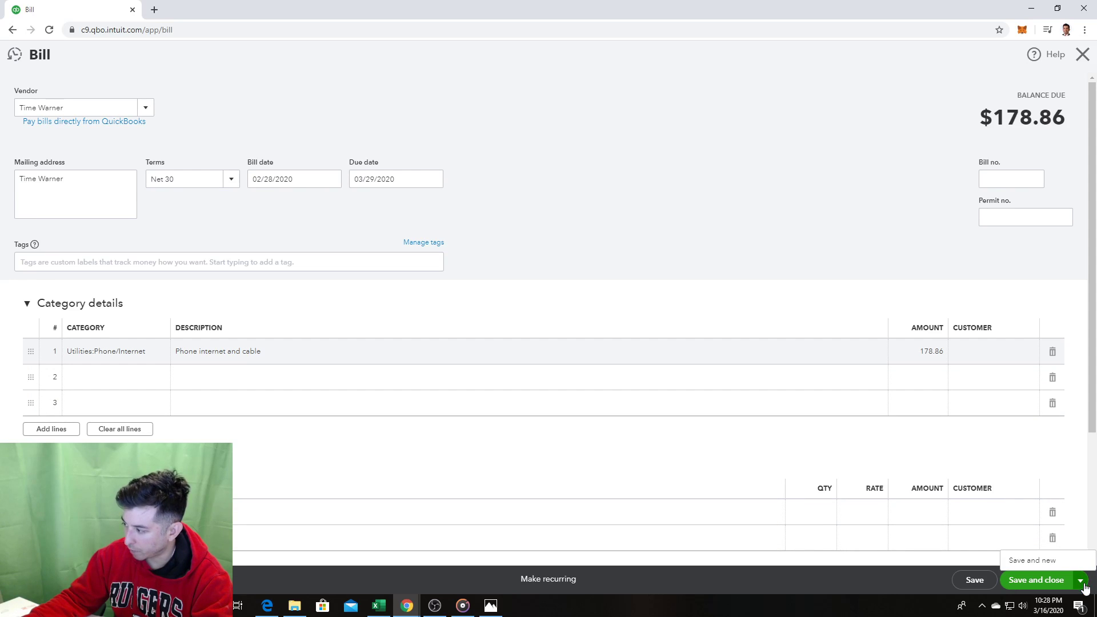
click(1037, 562)
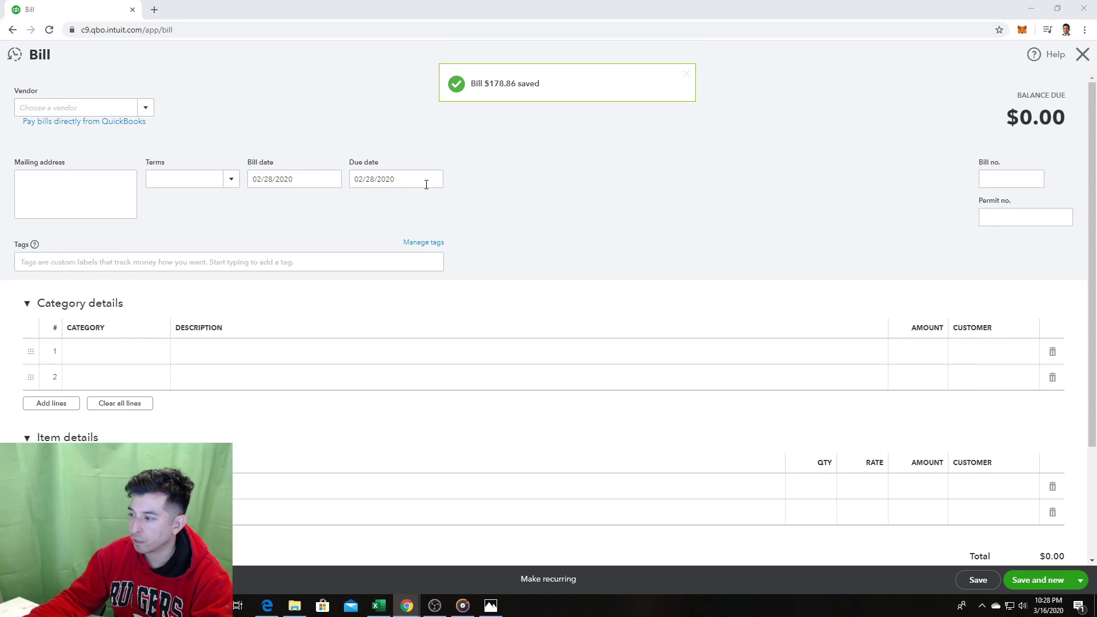
key(alt+Tab)
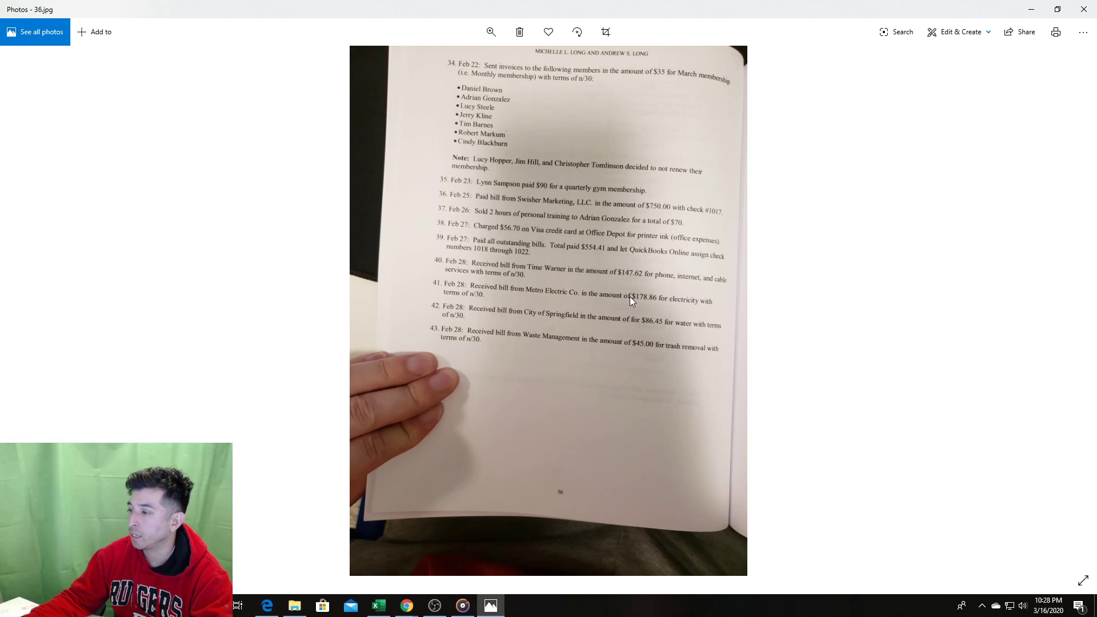
click(406, 605)
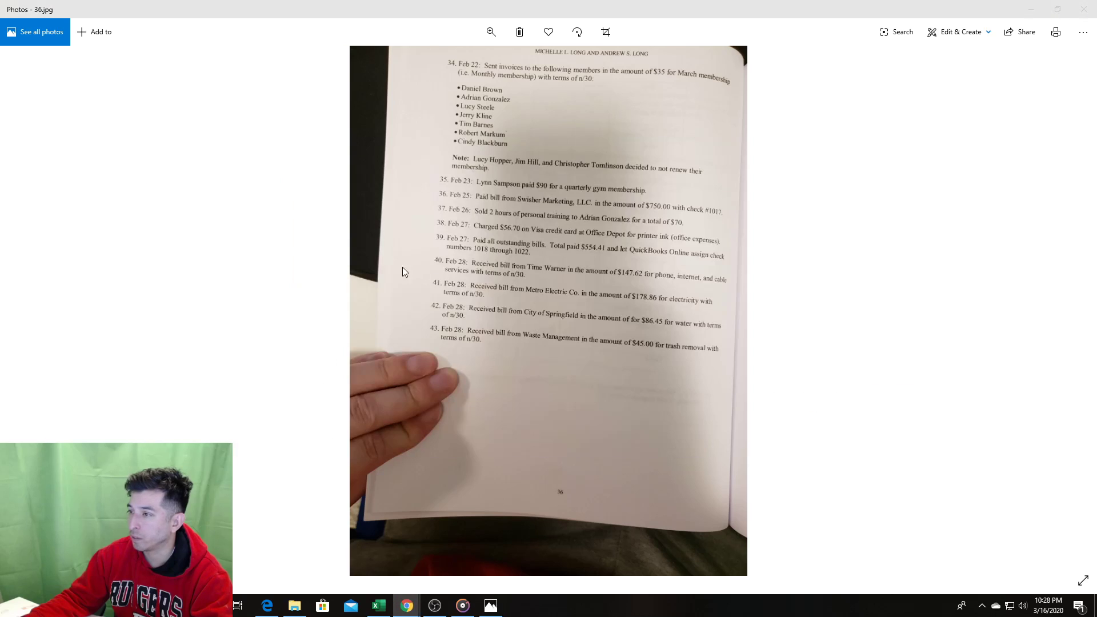
text(Metro Electric Co)
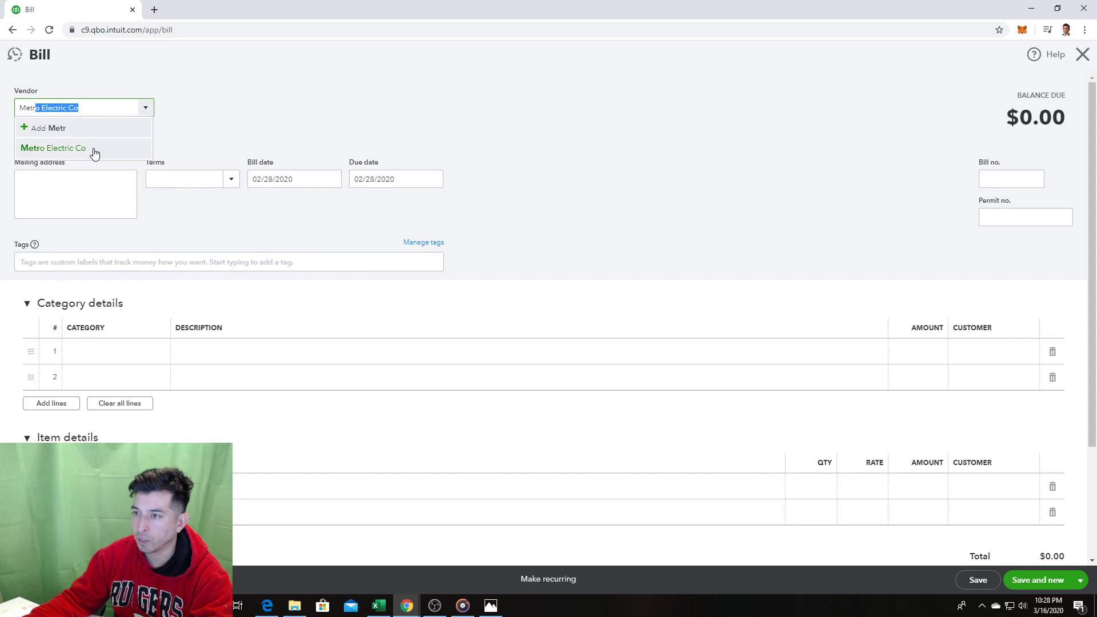
click(93, 149)
key(alt+Tab)
click(142, 166)
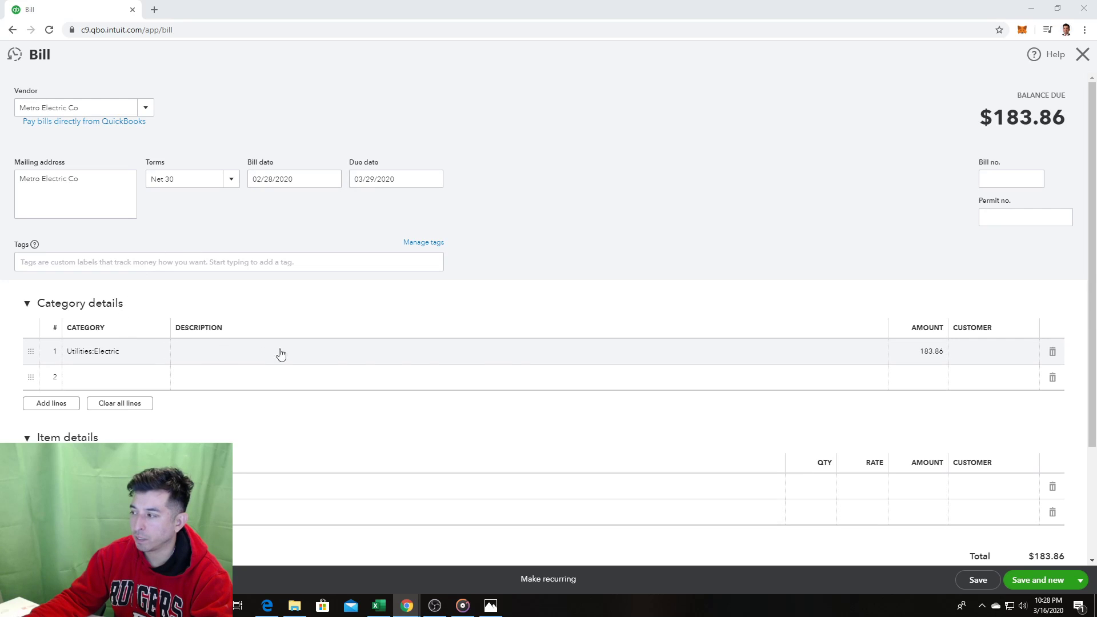
Step: Recheck the bill amounts on 36.jpg in Photos, return to QuickBooks and reopen the 02/28/2020 Time Warner bill, discarding the unsaved bill
key(alt+Tab)
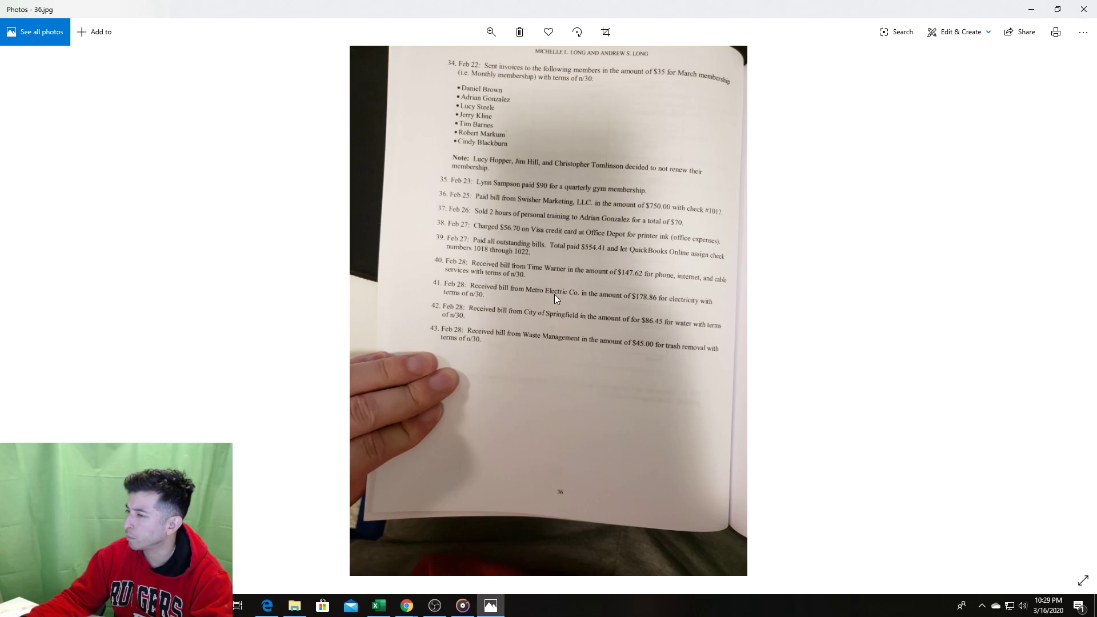
key(alt+Tab)
click(14, 55)
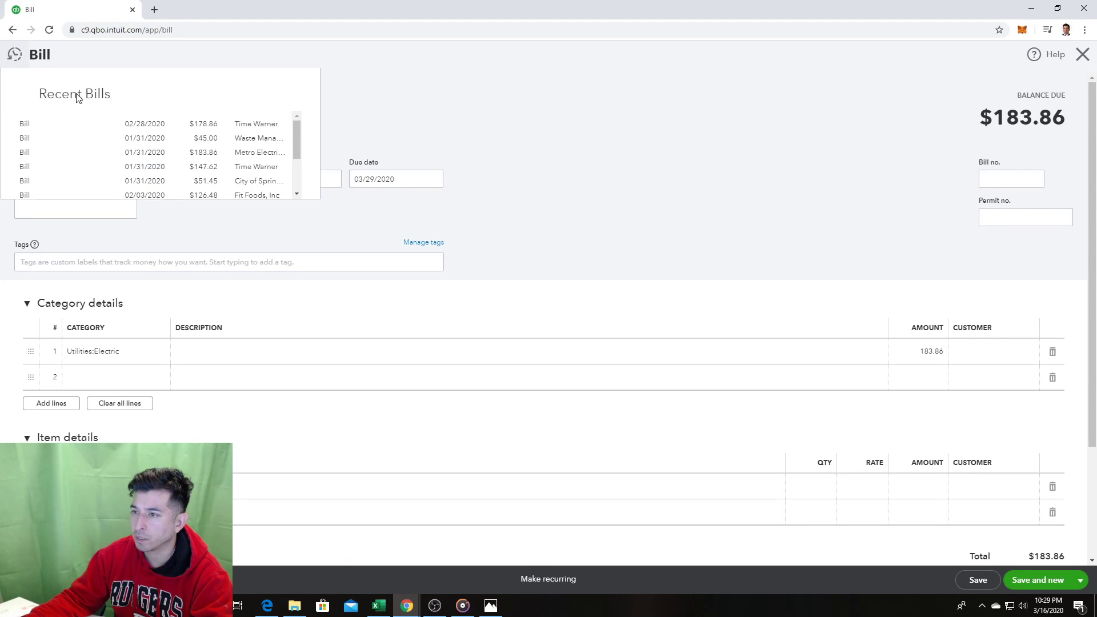
click(213, 129)
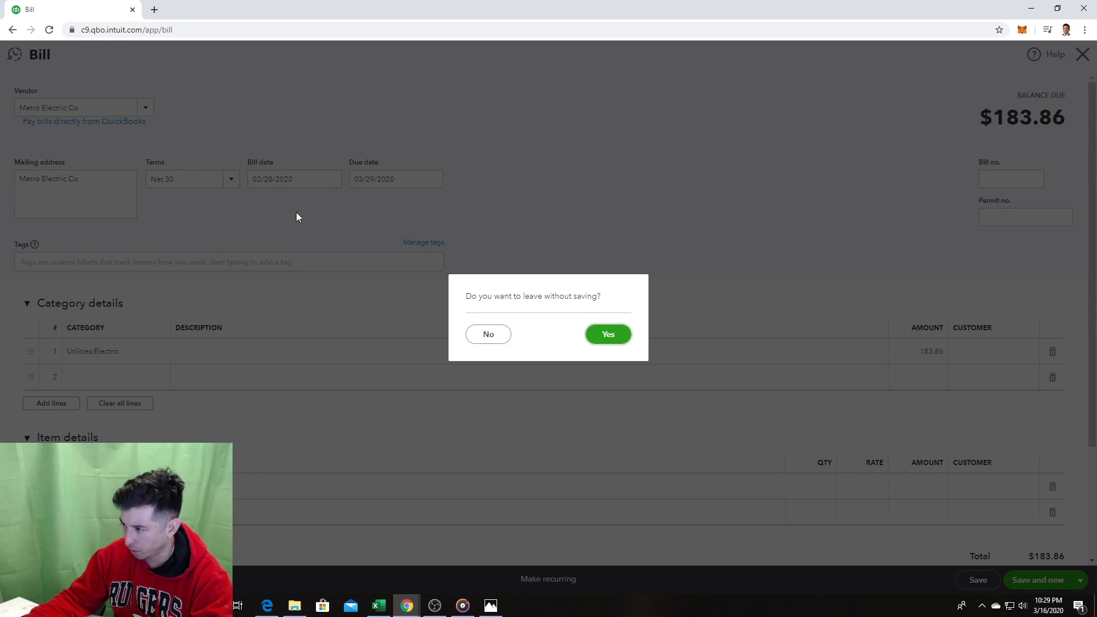
click(611, 339)
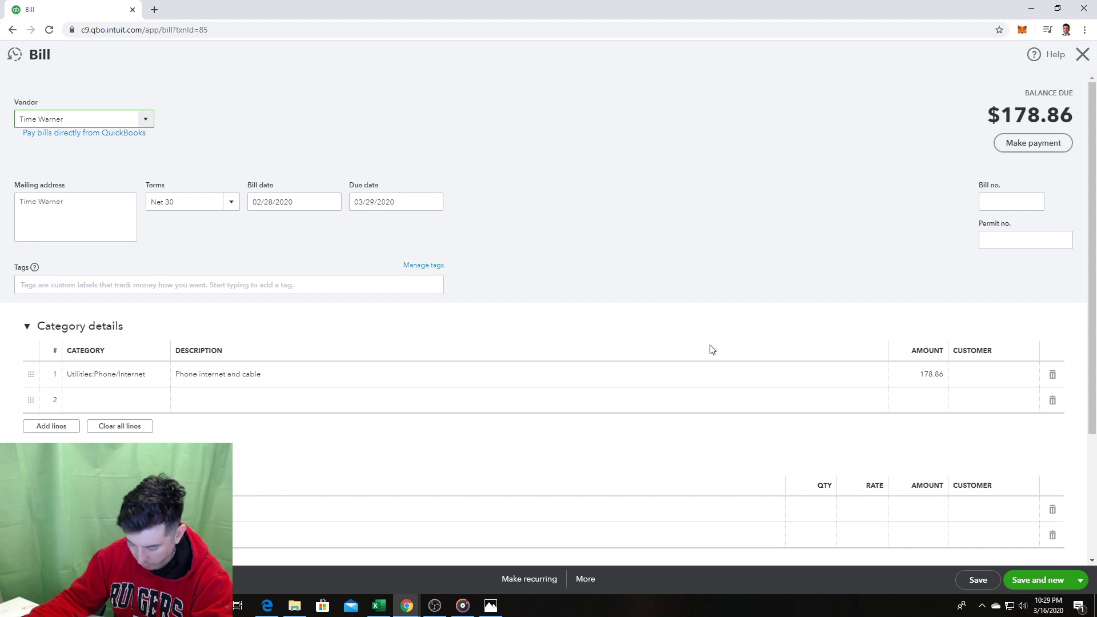
Step: Correct the Time Warner bill's phone/internet amount to 147.62, save it and start a new bill
click(909, 373)
text(147.62)
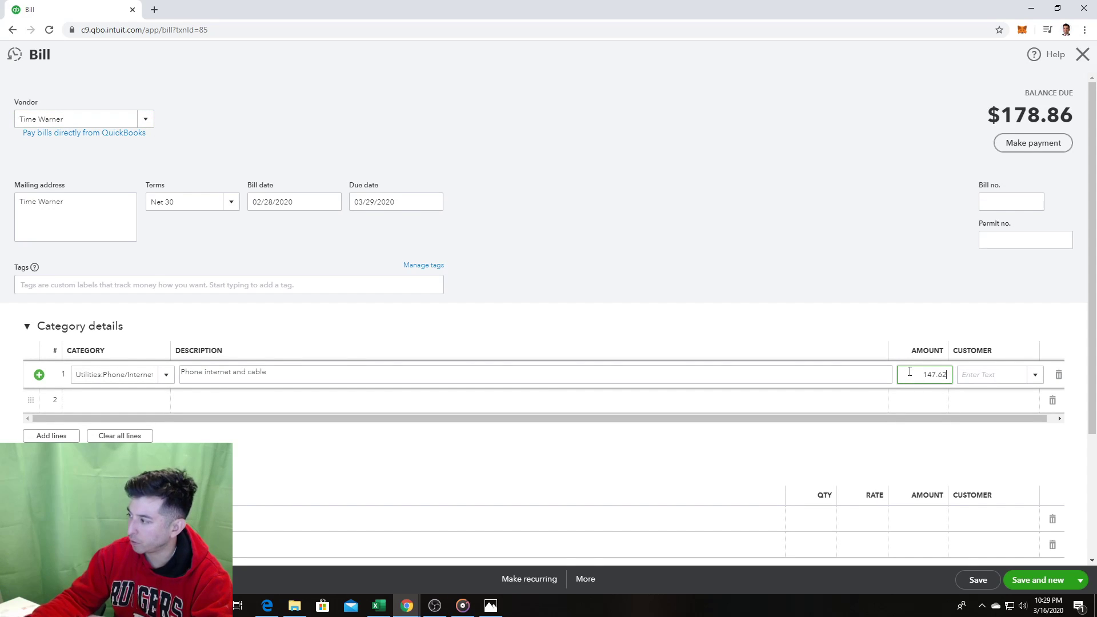
click(896, 314)
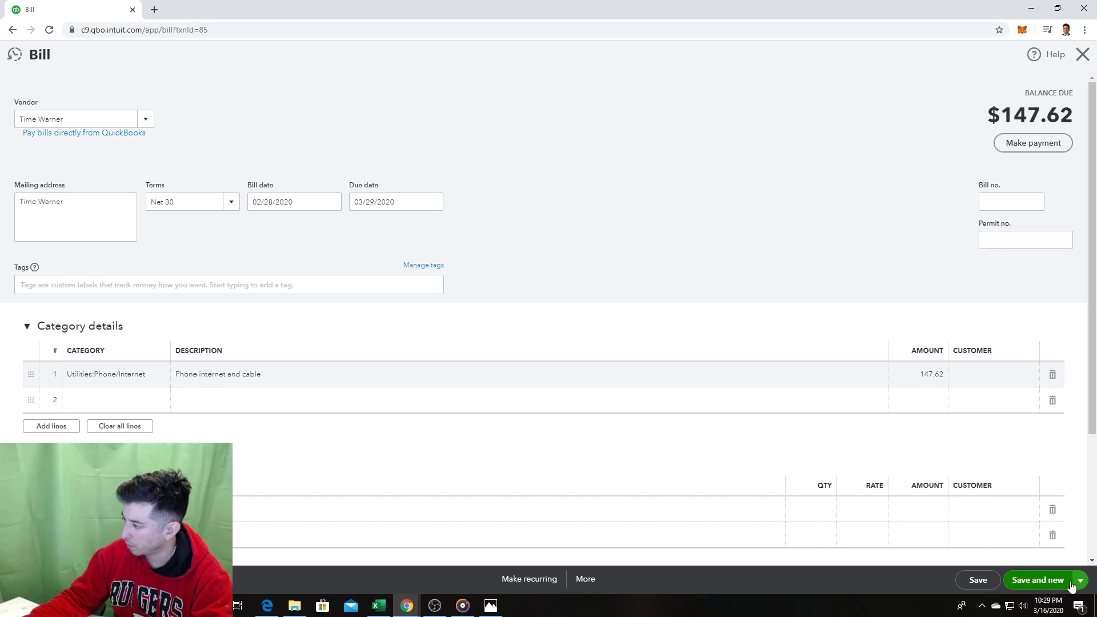
click(1051, 586)
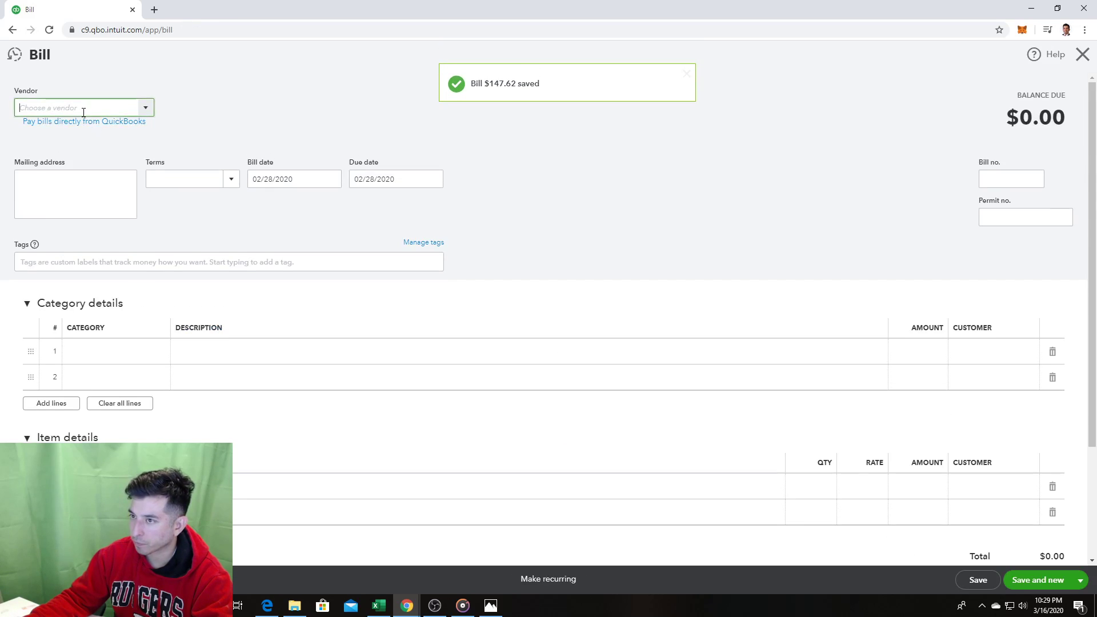
Step: Enter a Metro Electric Co bill with the Utilities:Electric amount set to 178.86, save it and start a new bill
text(Metro Electric Co)
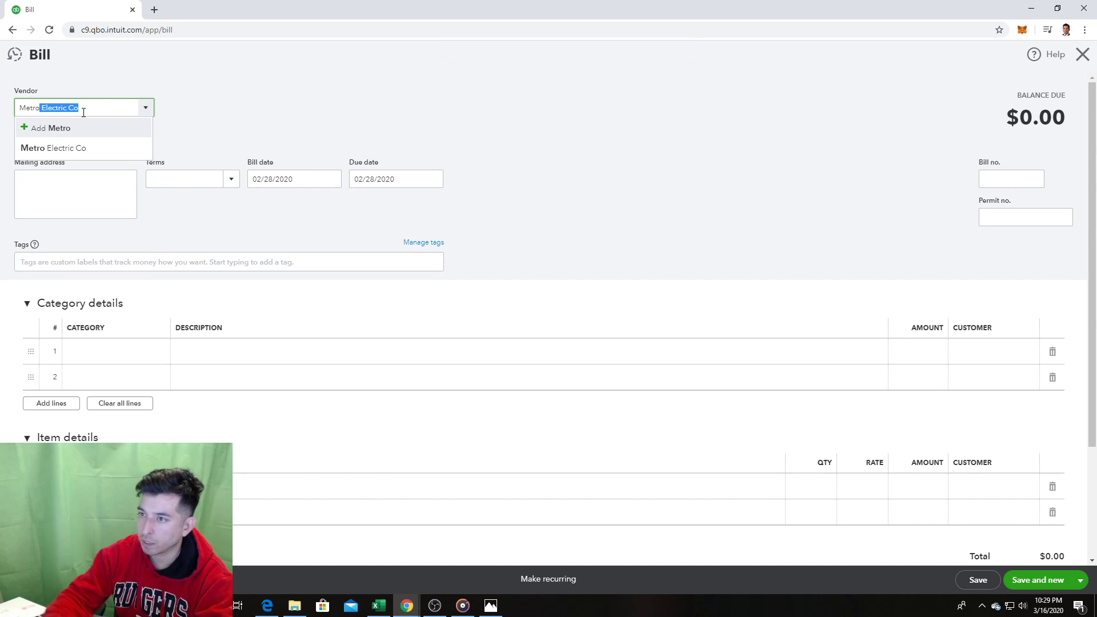
click(50, 149)
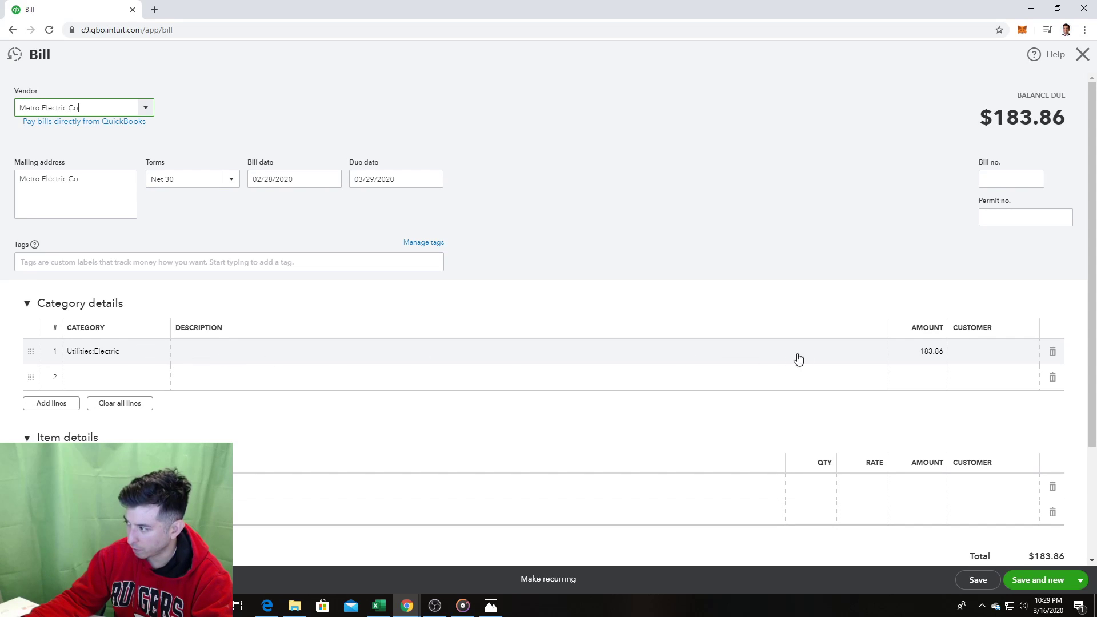
click(943, 357)
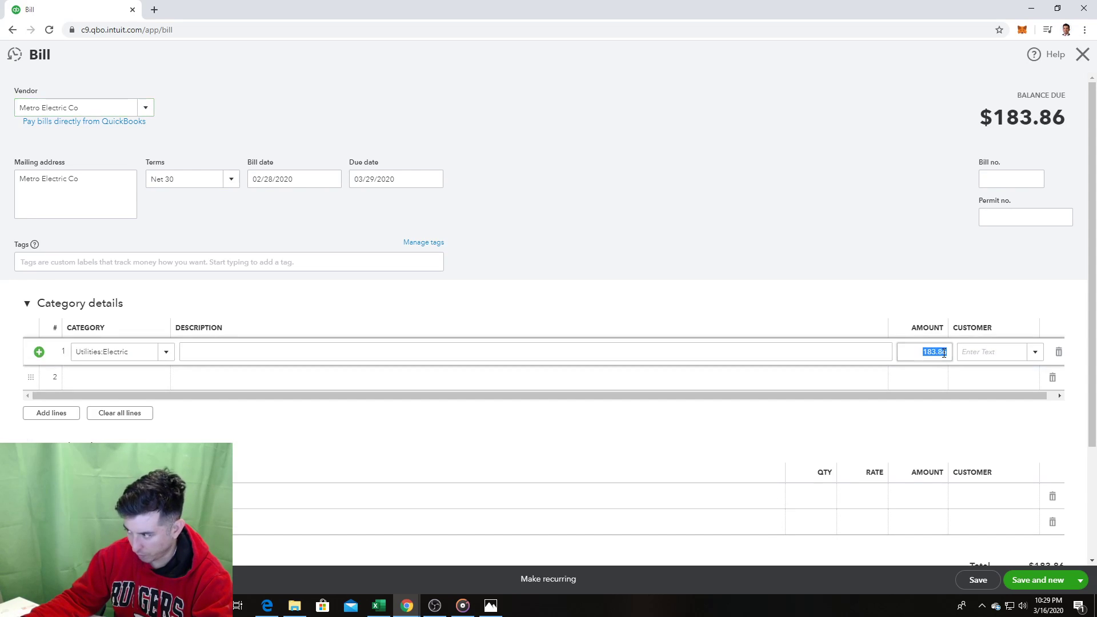
text(178.86)
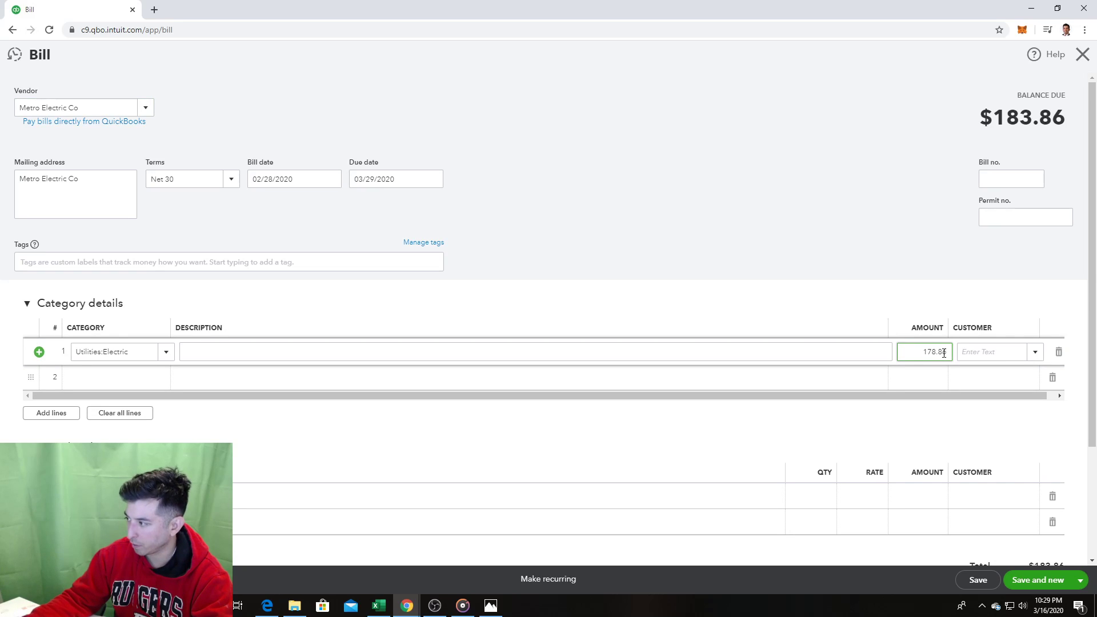
click(915, 270)
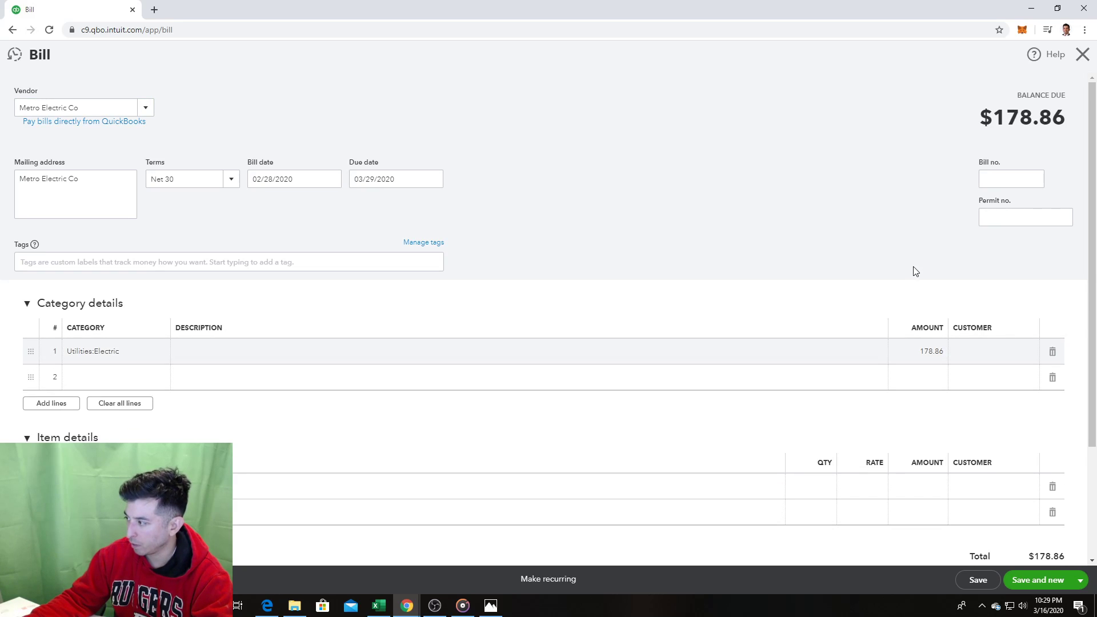
click(1038, 581)
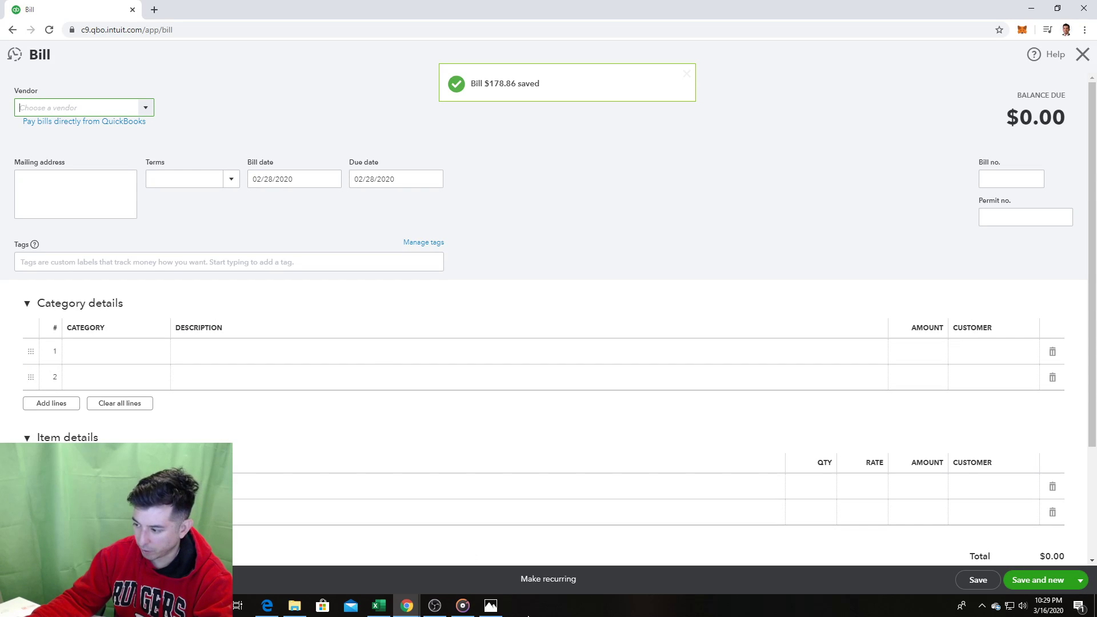
Step: Consult the remaining transactions on 36.jpg in Photos, return to QuickBooks and choose City of Springfield as the new bill's vendor
click(491, 606)
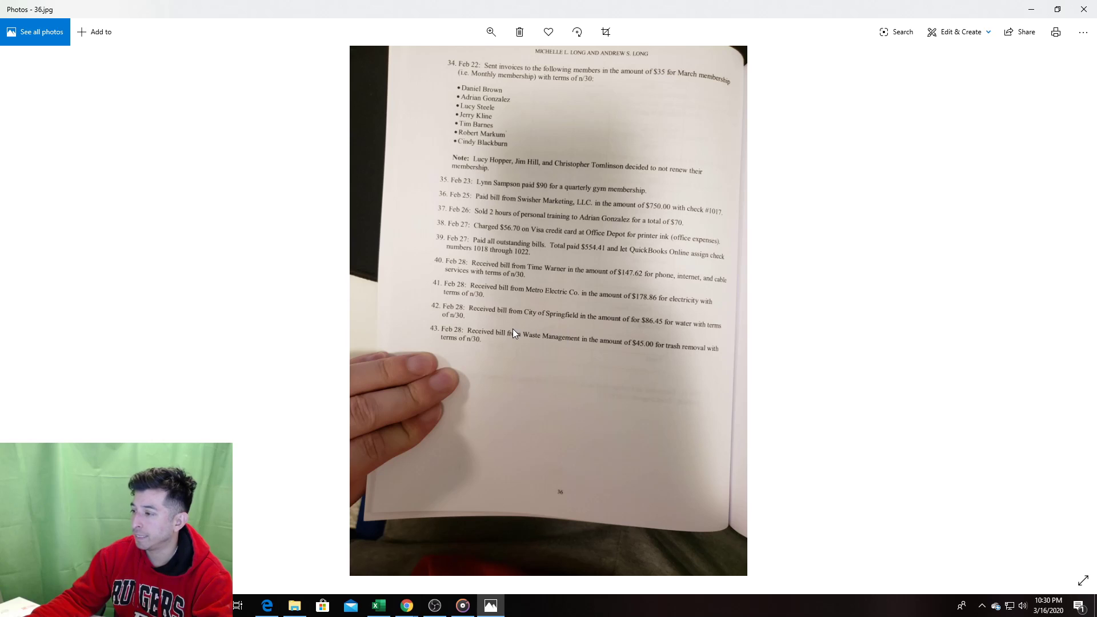
key(alt+Tab)
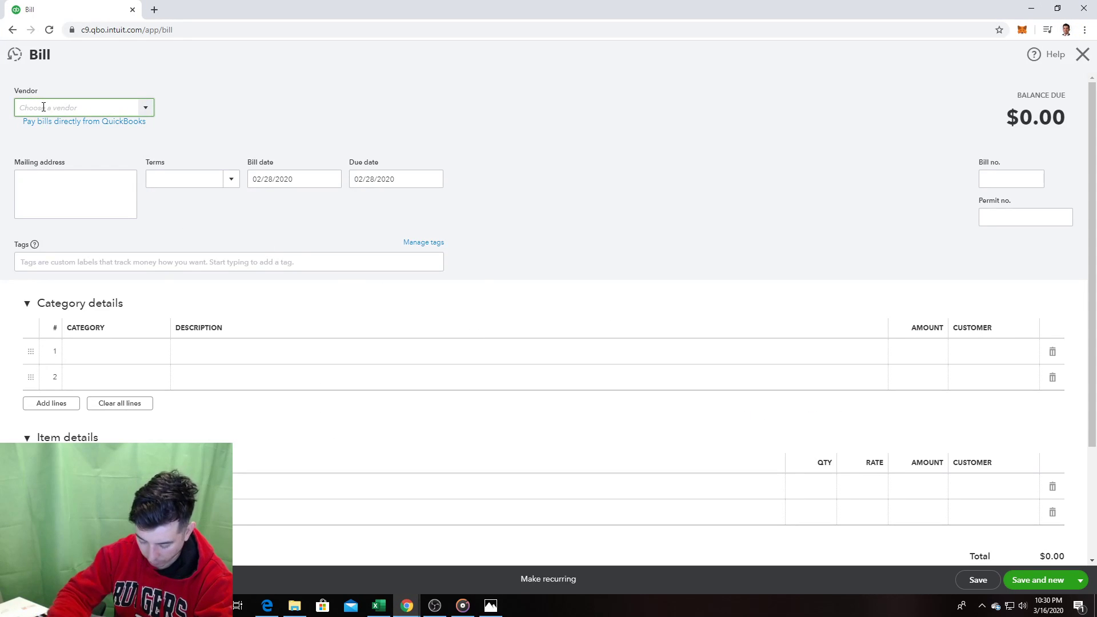
text(city)
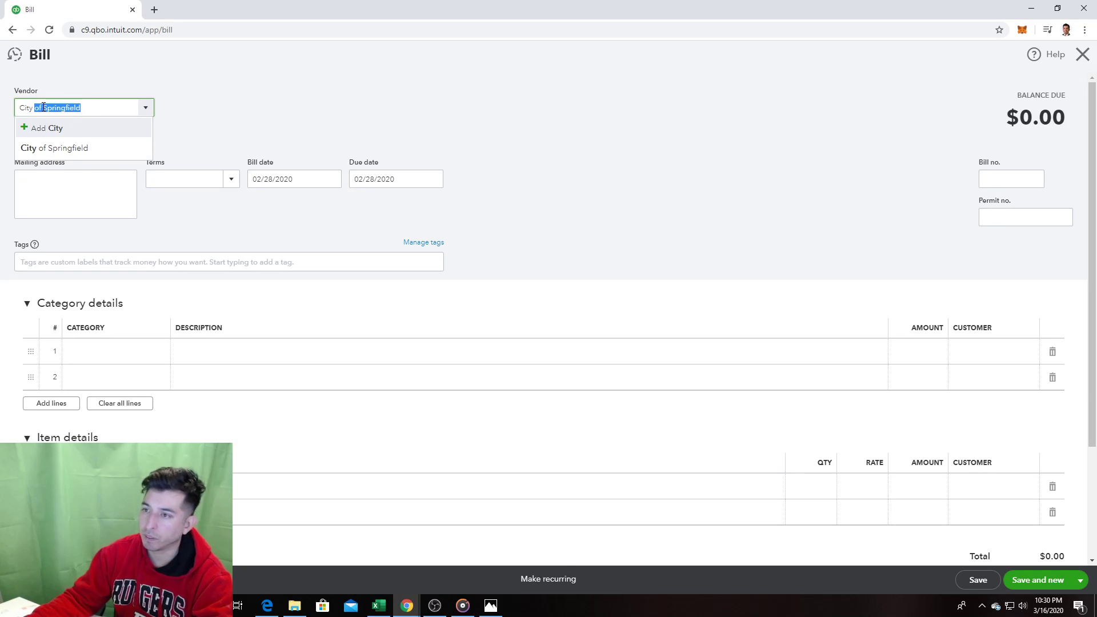
click(70, 151)
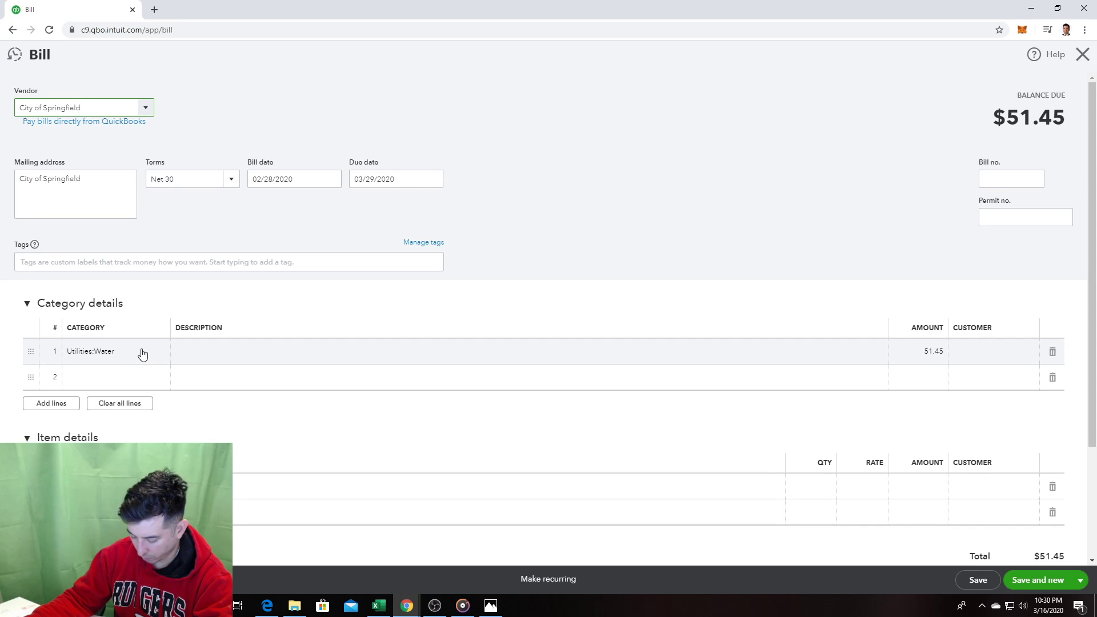
Step: Set the Utilities:Water line amount of the City of Springfield bill to 86.45
click(930, 354)
text(8)
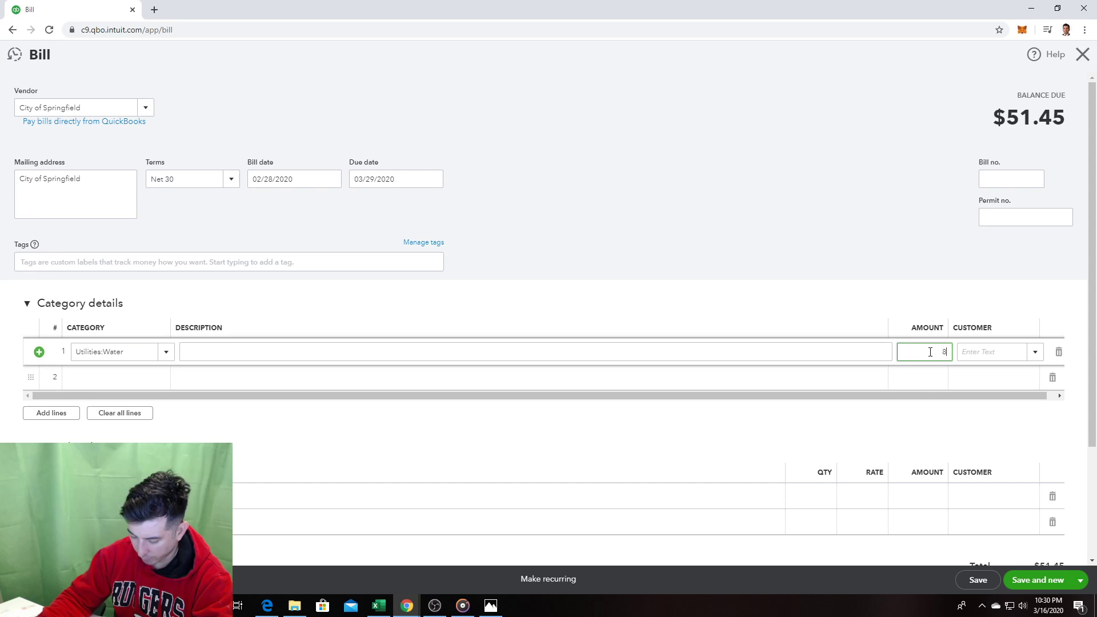
text(6.45)
click(838, 219)
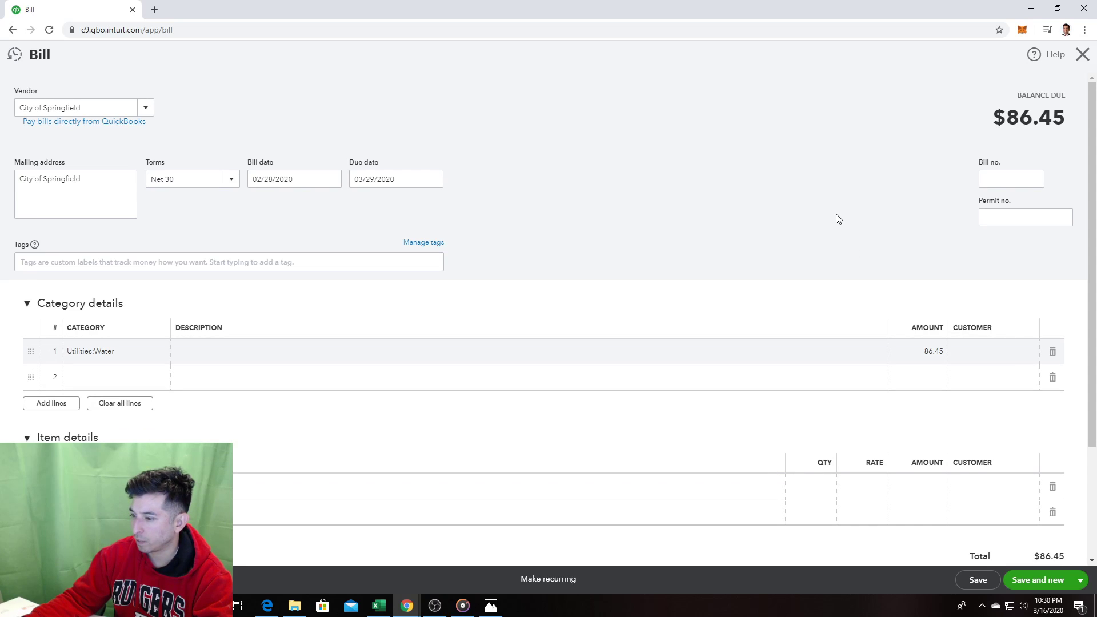
scroll(834, 220, down, 2)
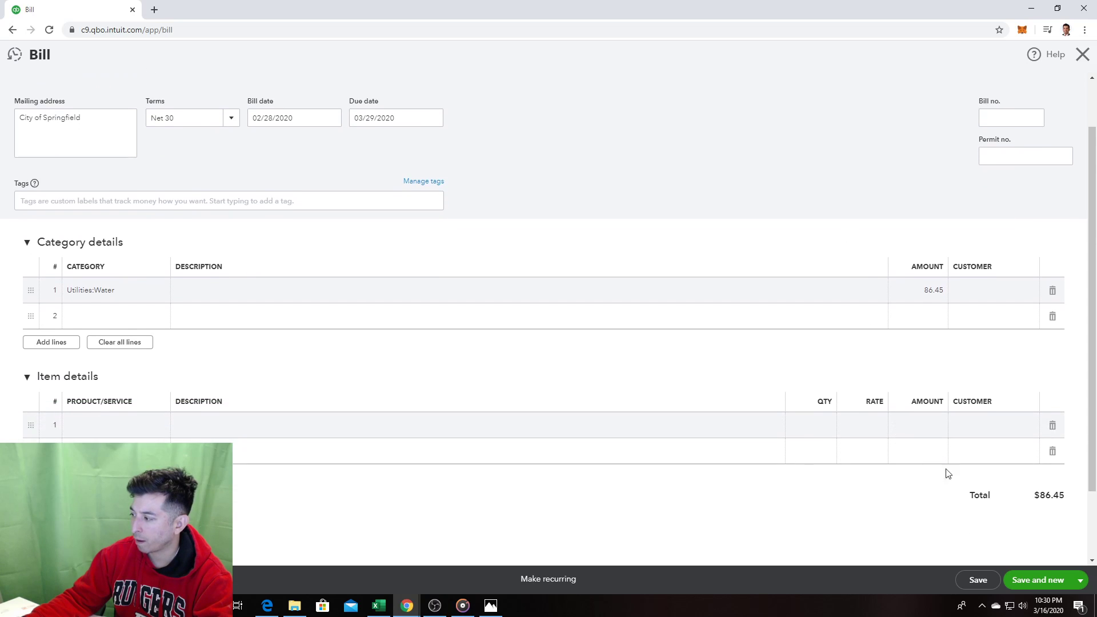
Step: Save the City of Springfield bill, then record the 45.00 Waste Management trash removal bill and close the bill form
click(1050, 582)
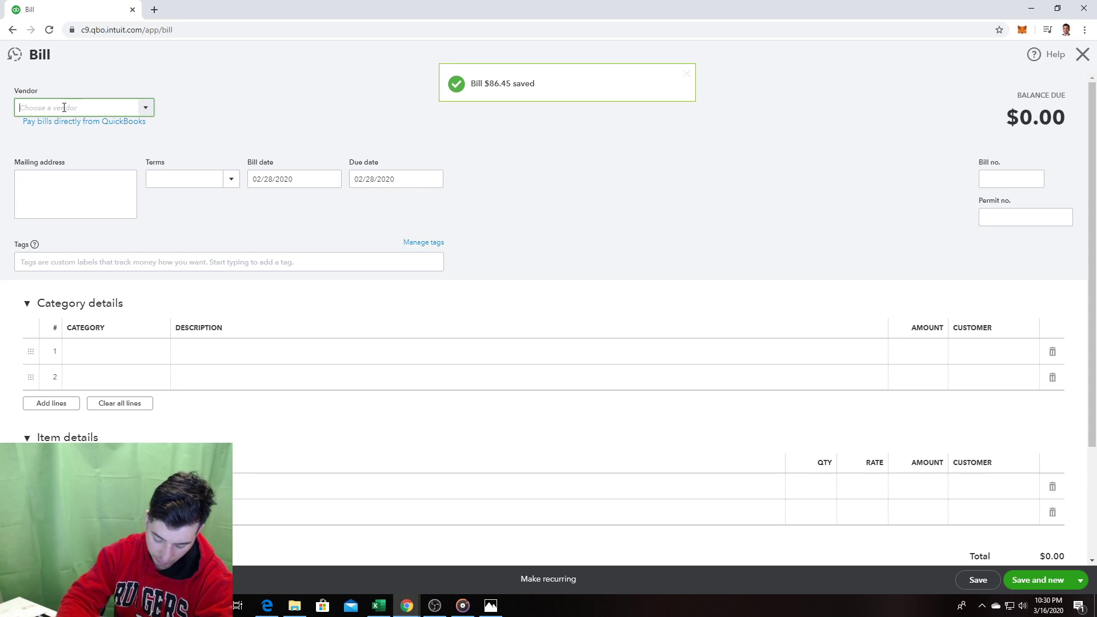
text(Waste Management)
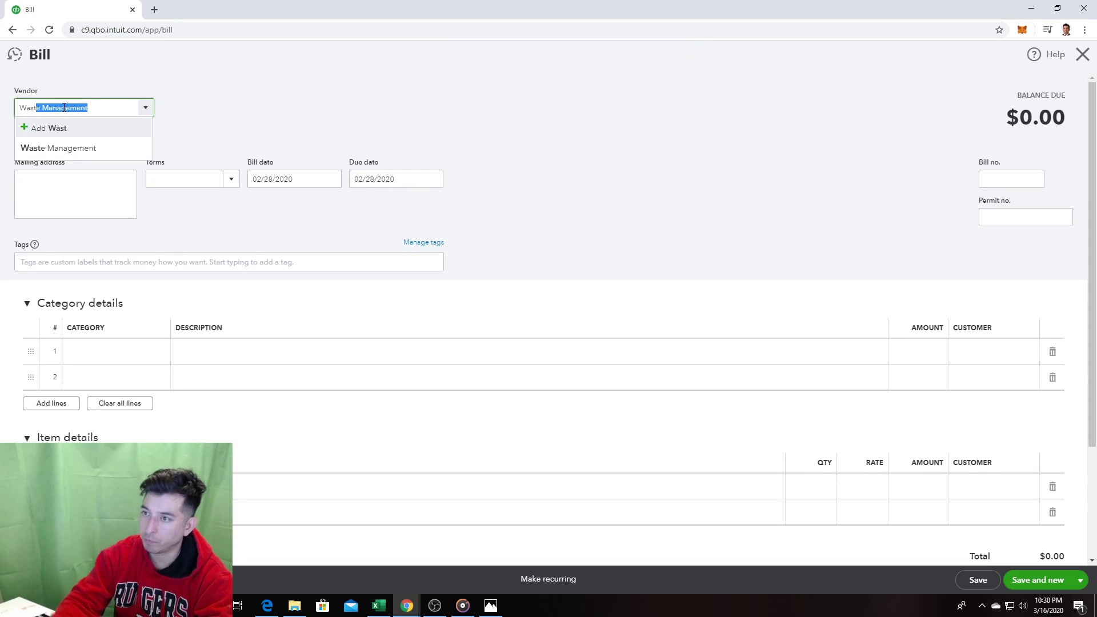
click(66, 148)
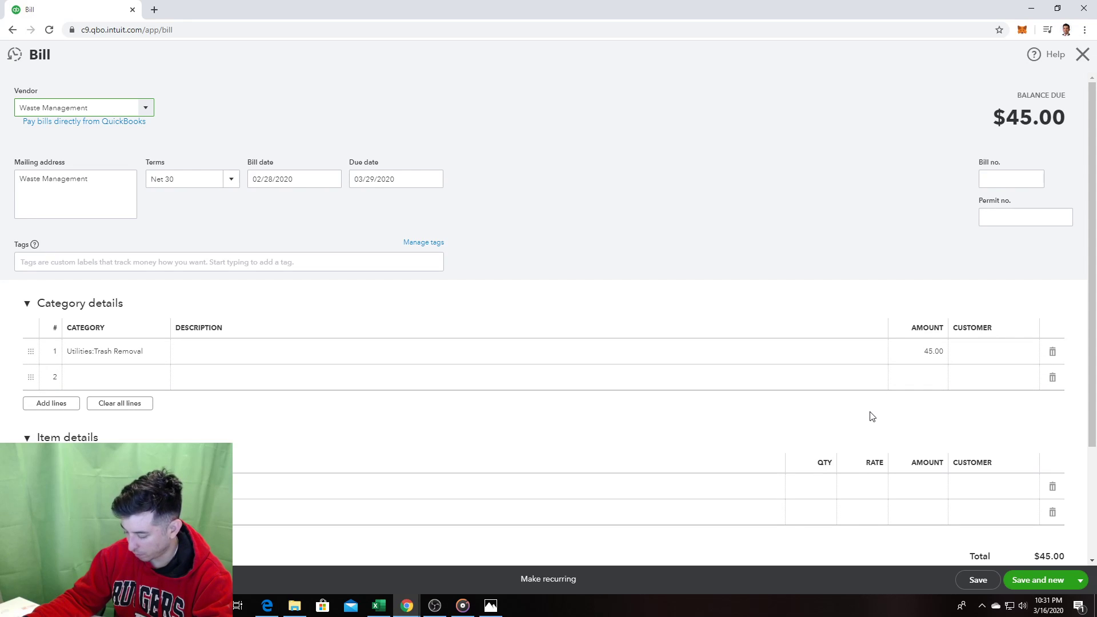
click(1084, 584)
click(1048, 562)
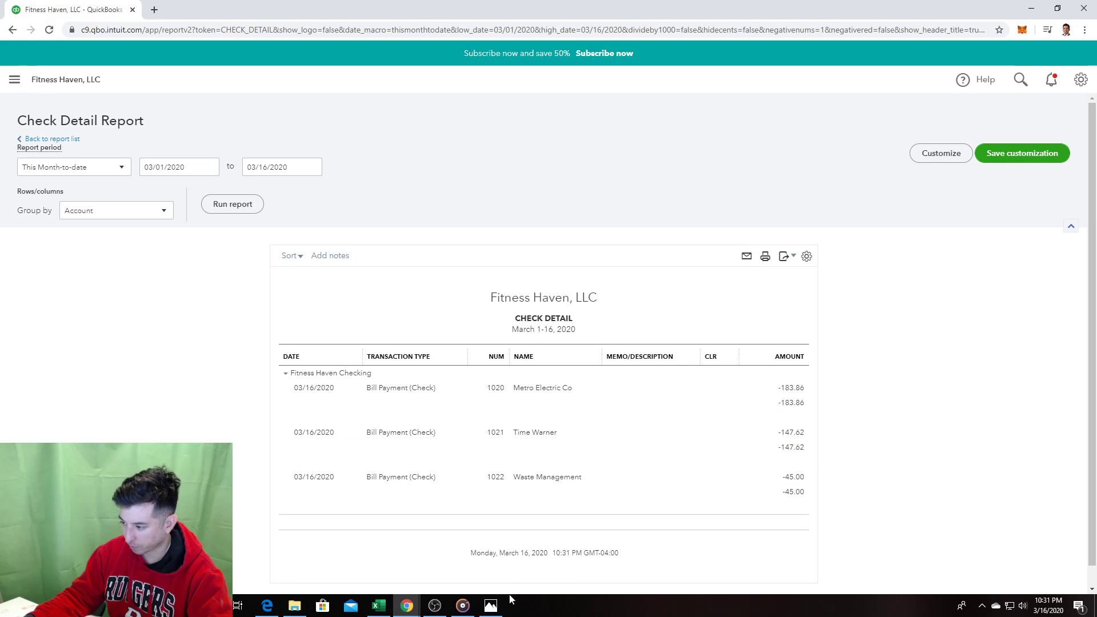
Step: Consult the next page of transactions, 37.jpg, in Photos and return to QuickBooks
click(491, 605)
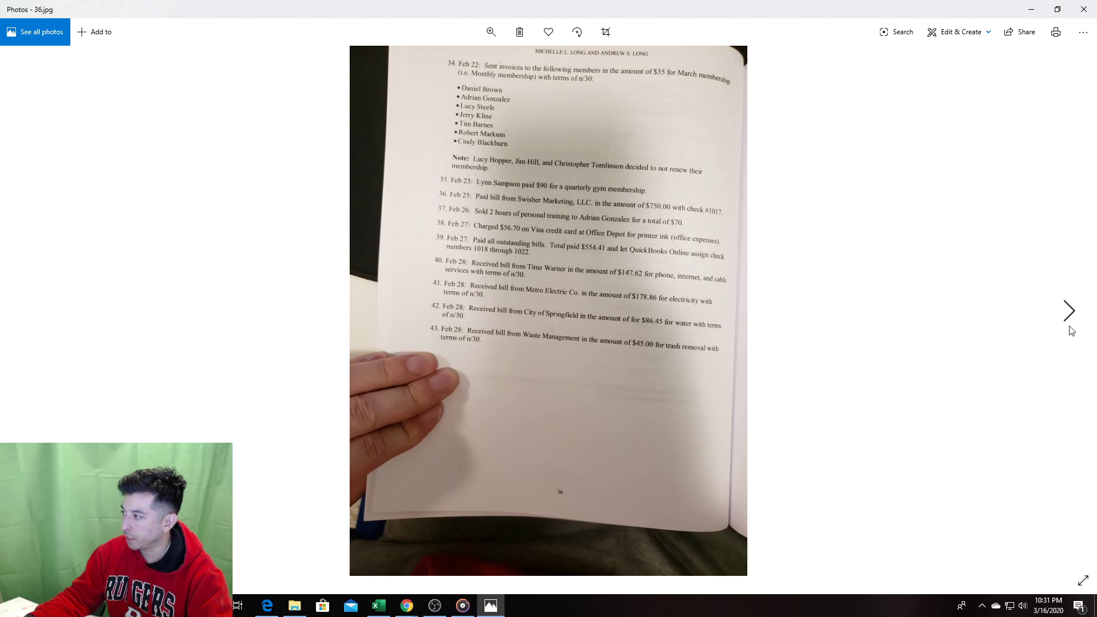
click(1069, 327)
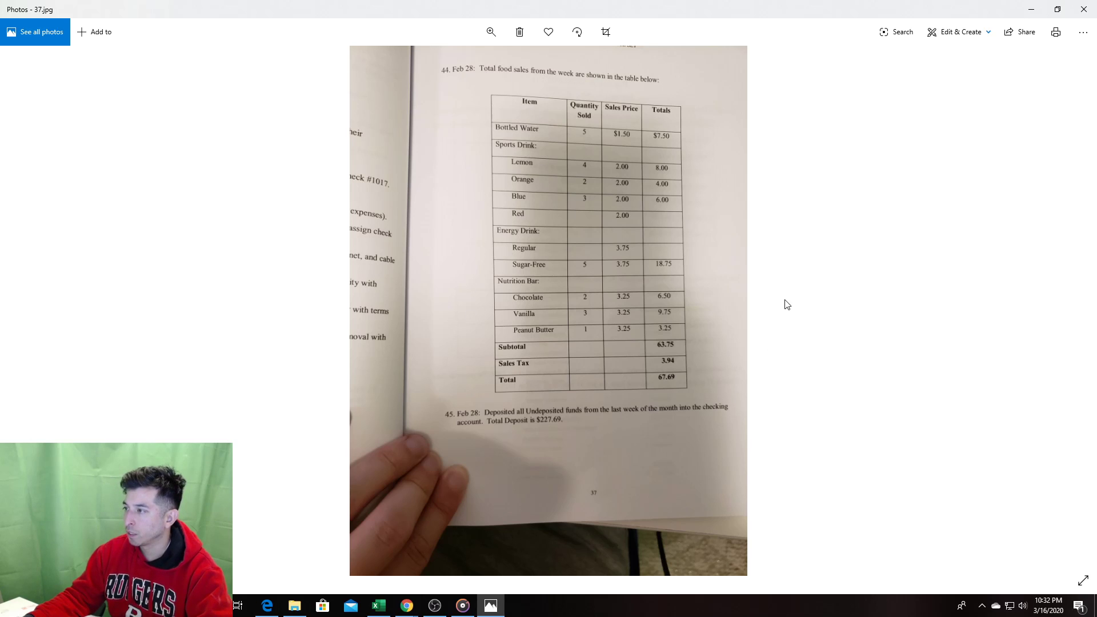
key(alt+Tab)
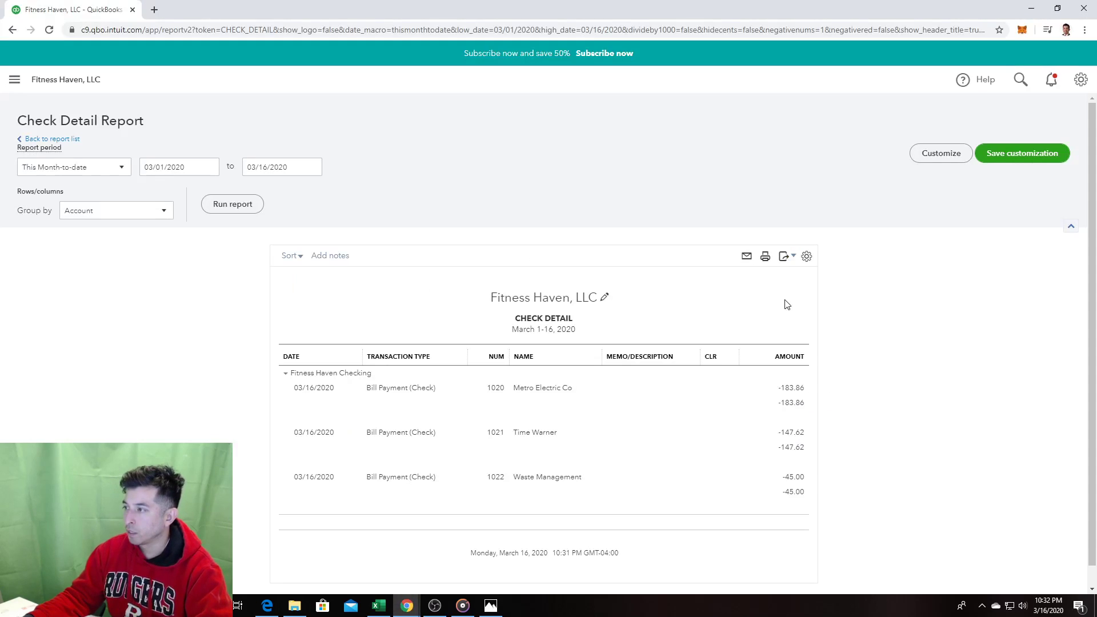
Step: Create a sales receipt for the customer Weekly Sales with Cash as the payment method
click(16, 81)
click(63, 117)
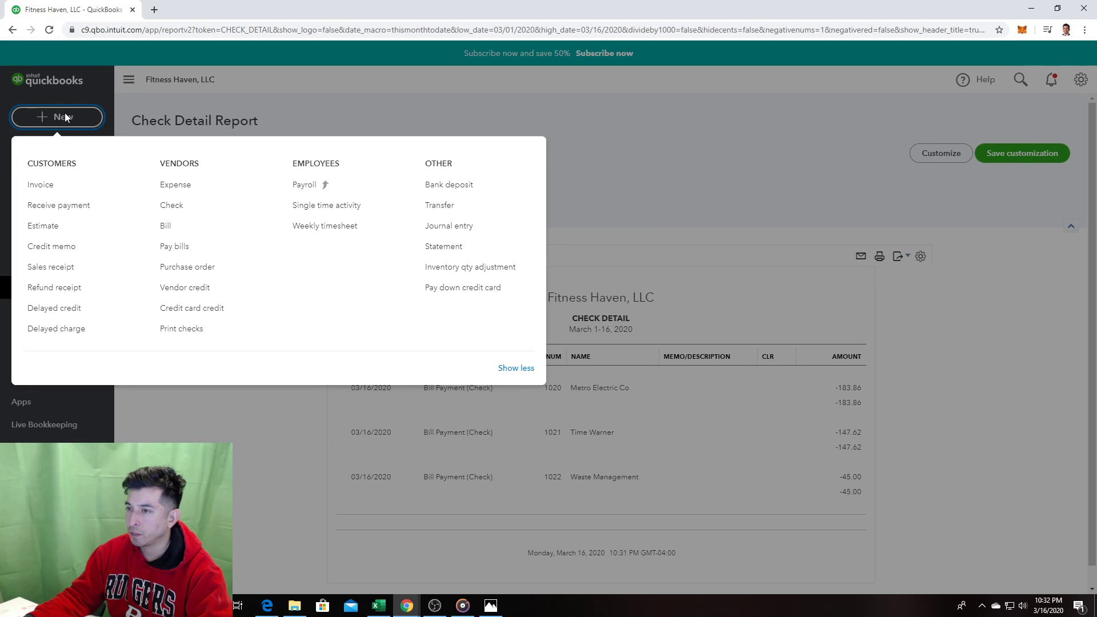
click(54, 267)
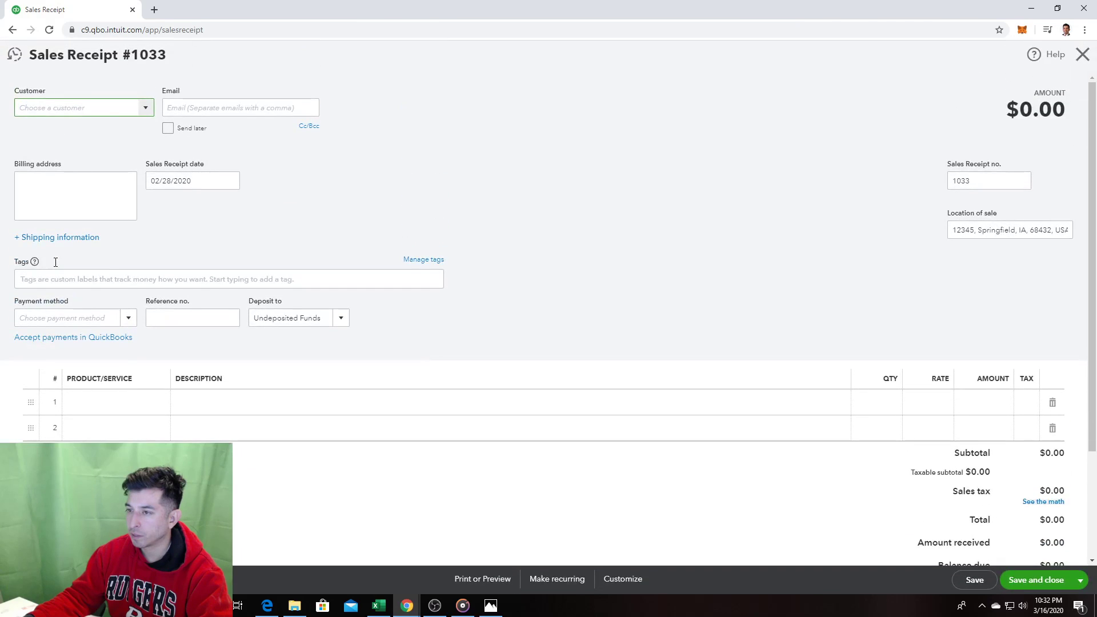
text(w)
click(47, 148)
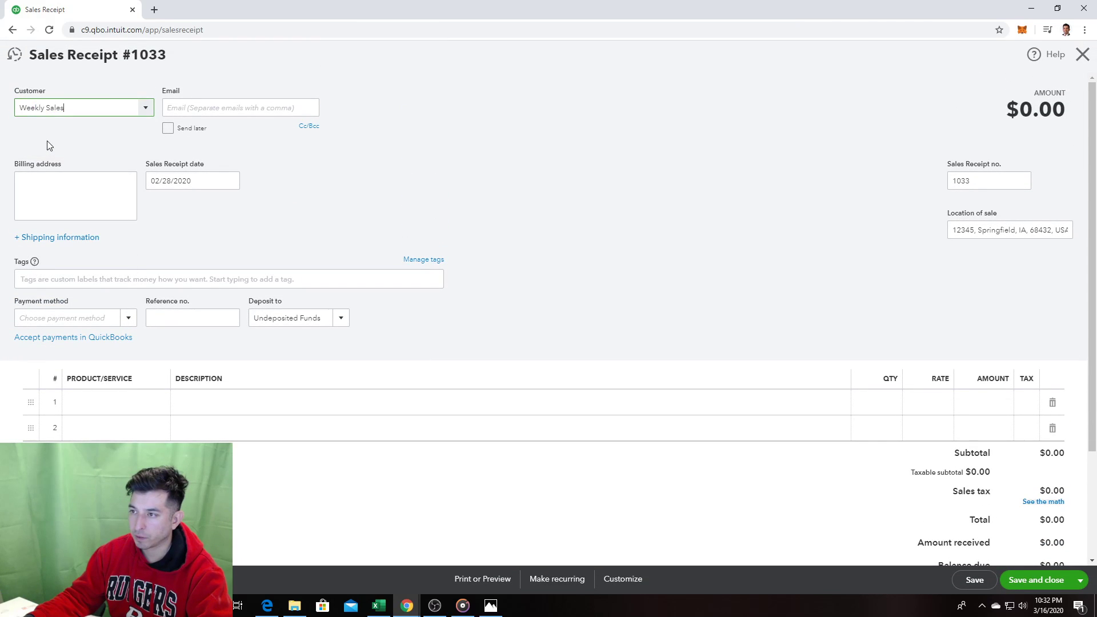
click(132, 319)
click(113, 359)
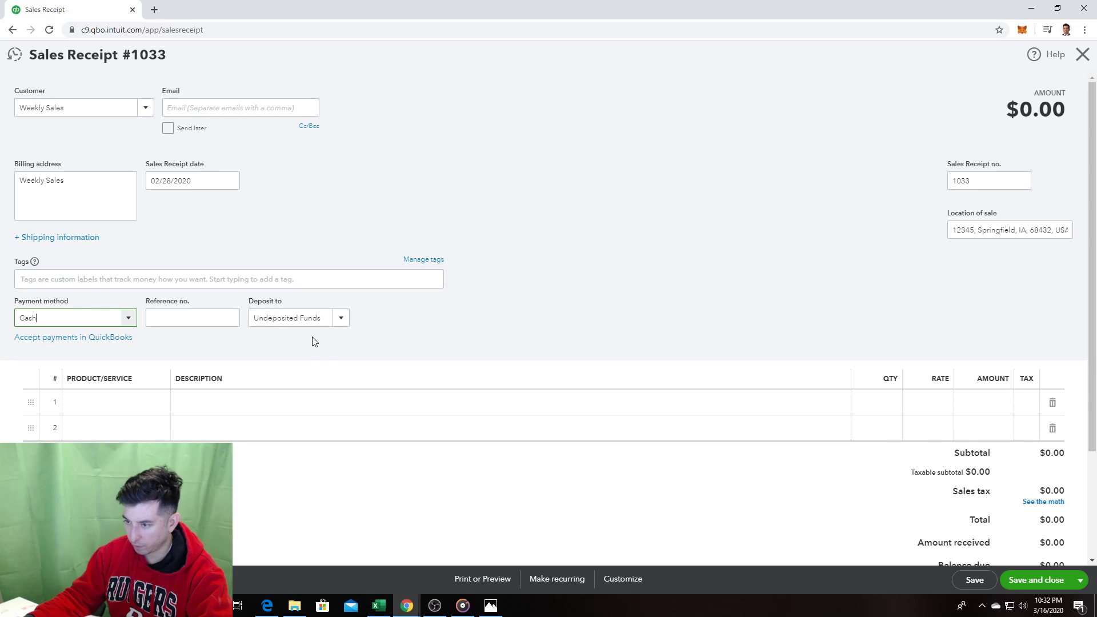
Step: Add Bottled Water as the first product line of the sales receipt
click(92, 400)
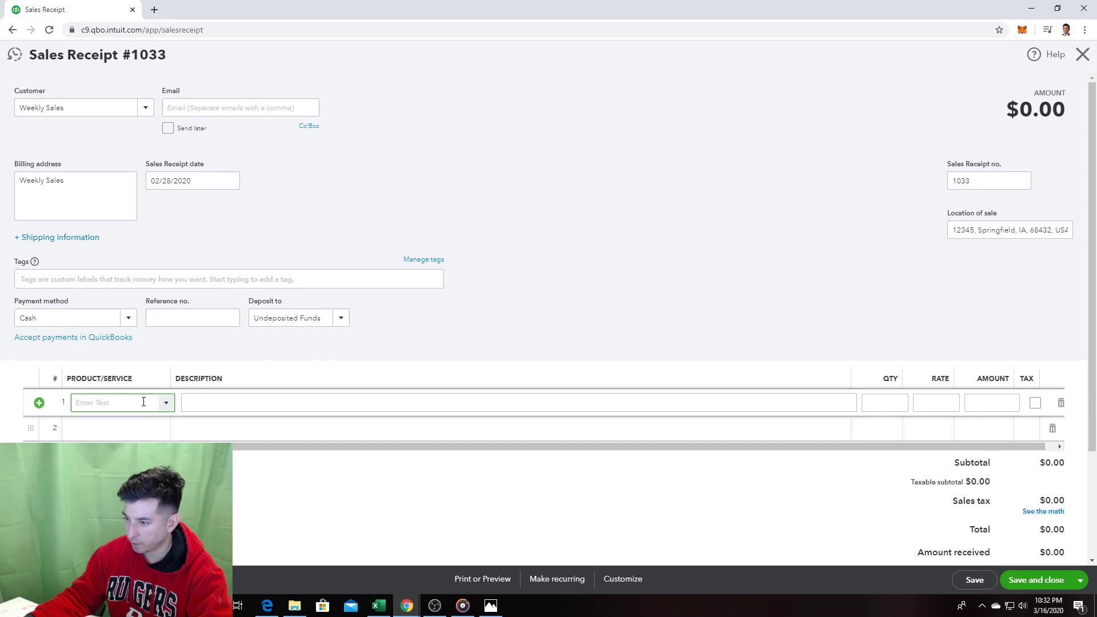
click(167, 405)
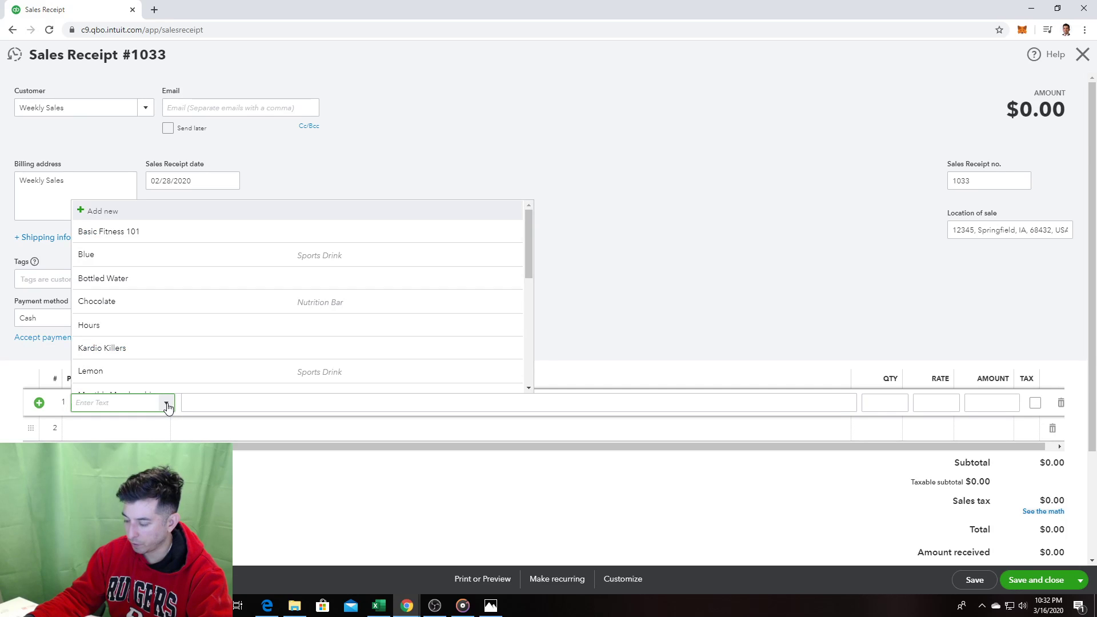
click(160, 405)
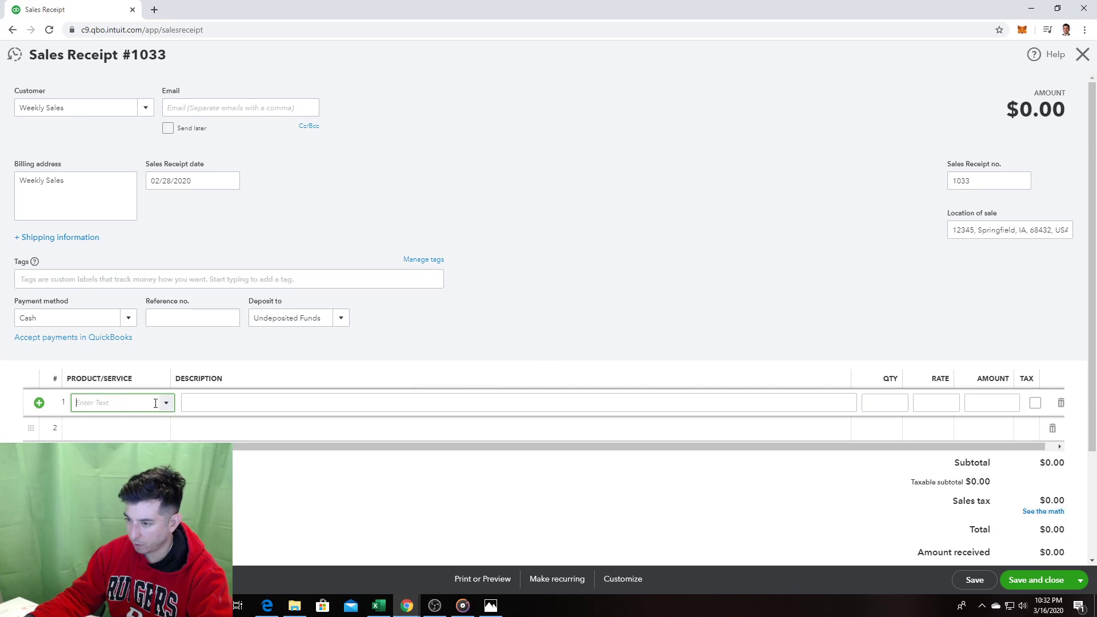
text(b)
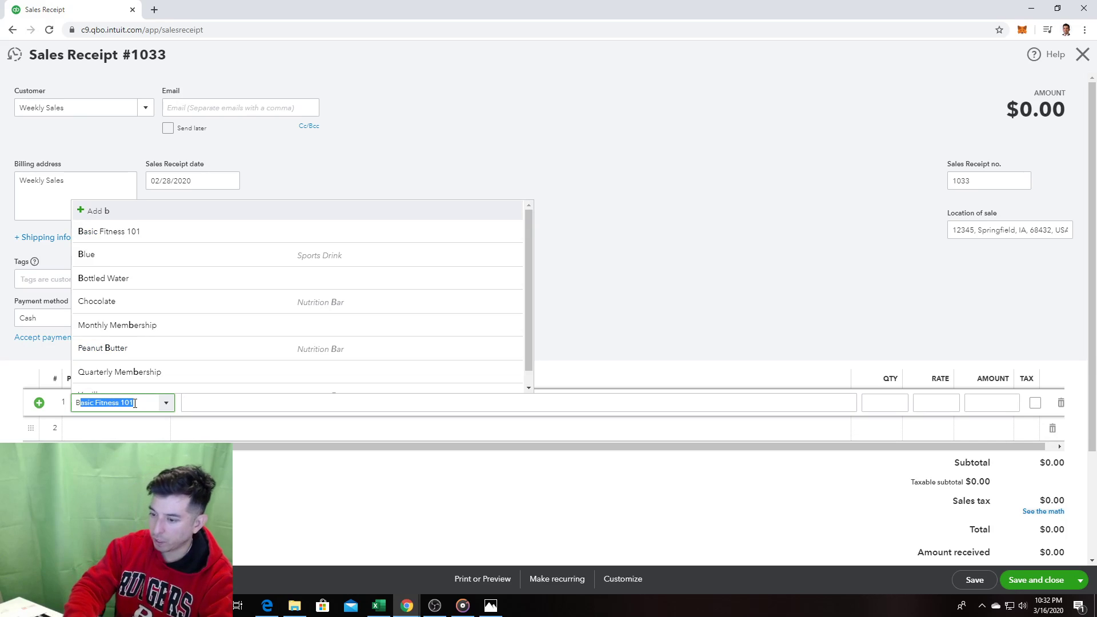
text(o)
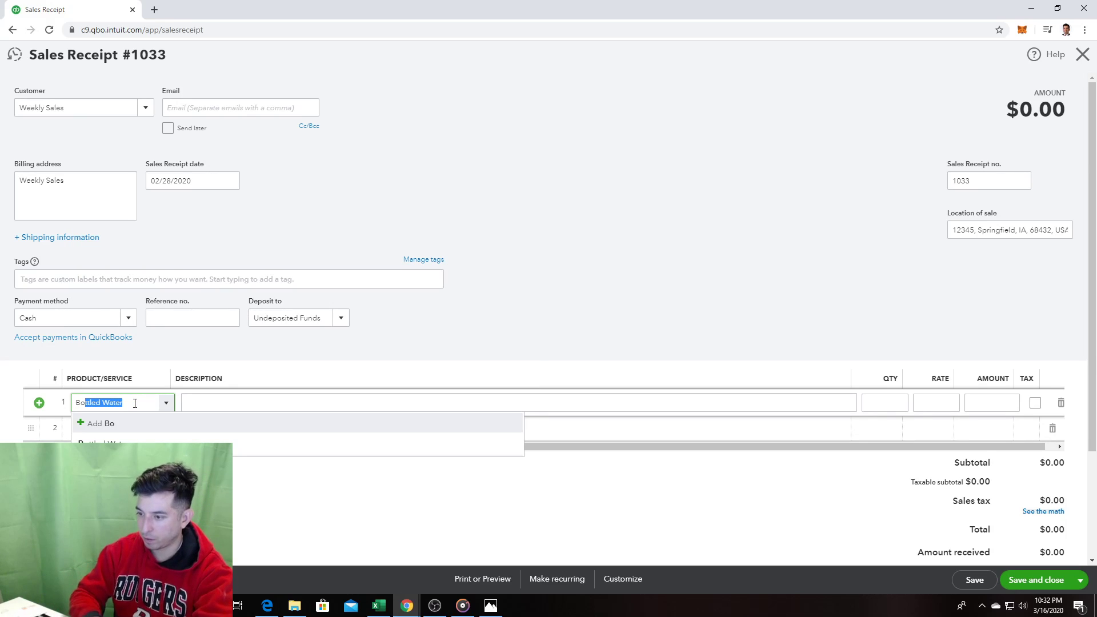
click(101, 441)
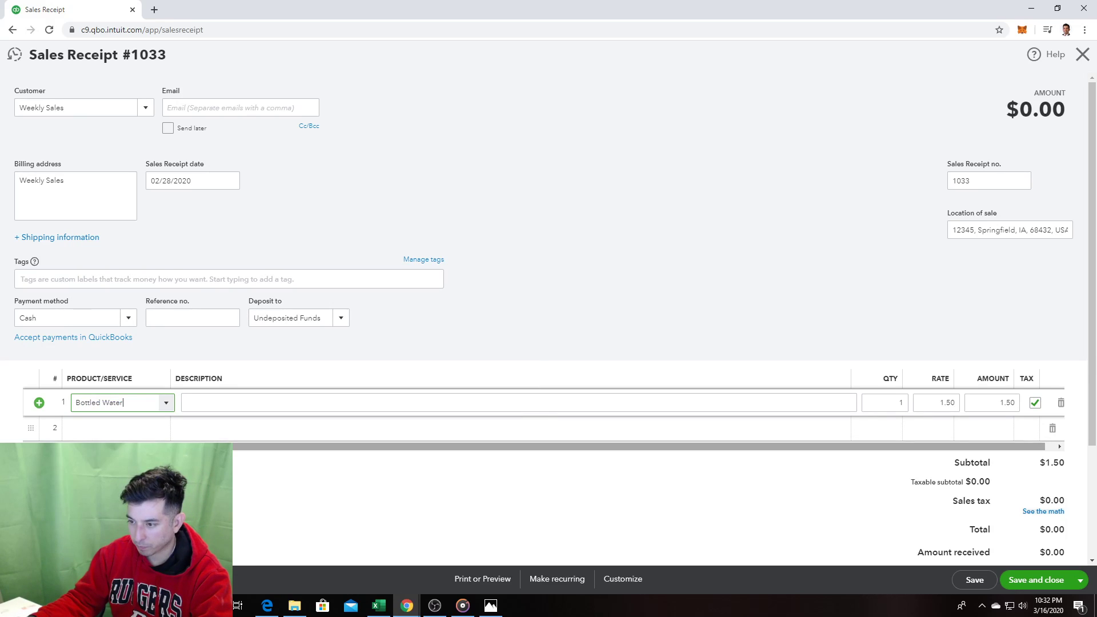
Step: Add the Sports Drink products Lemon, Orange and Blue as lines 2 to 4 of the sales receipt
click(95, 435)
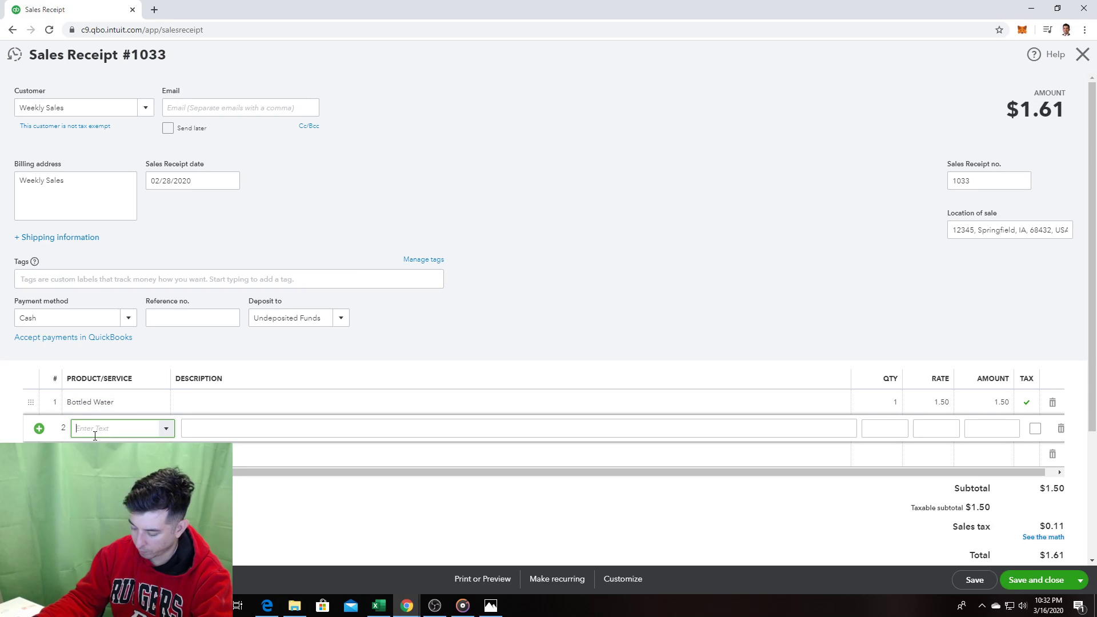
text(Sports Drink:Lemon)
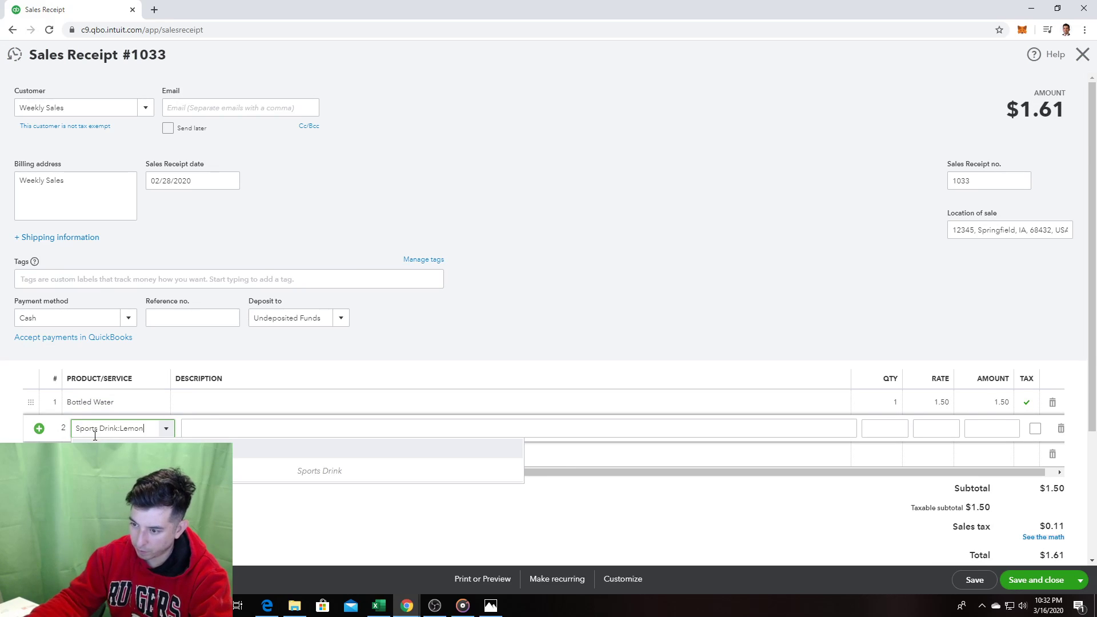
click(97, 464)
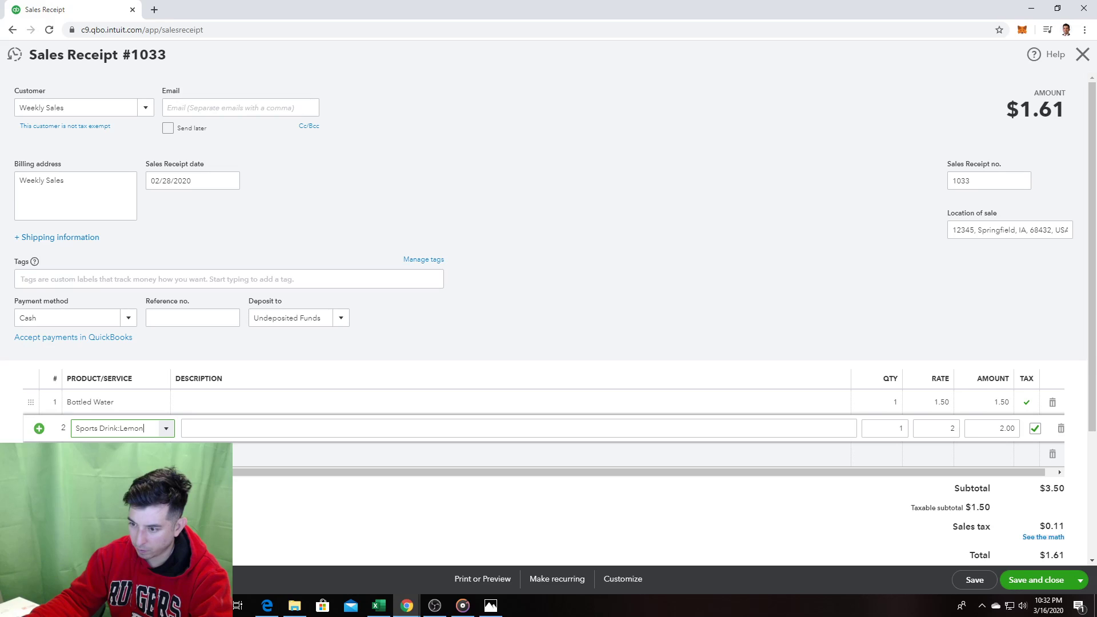
click(97, 458)
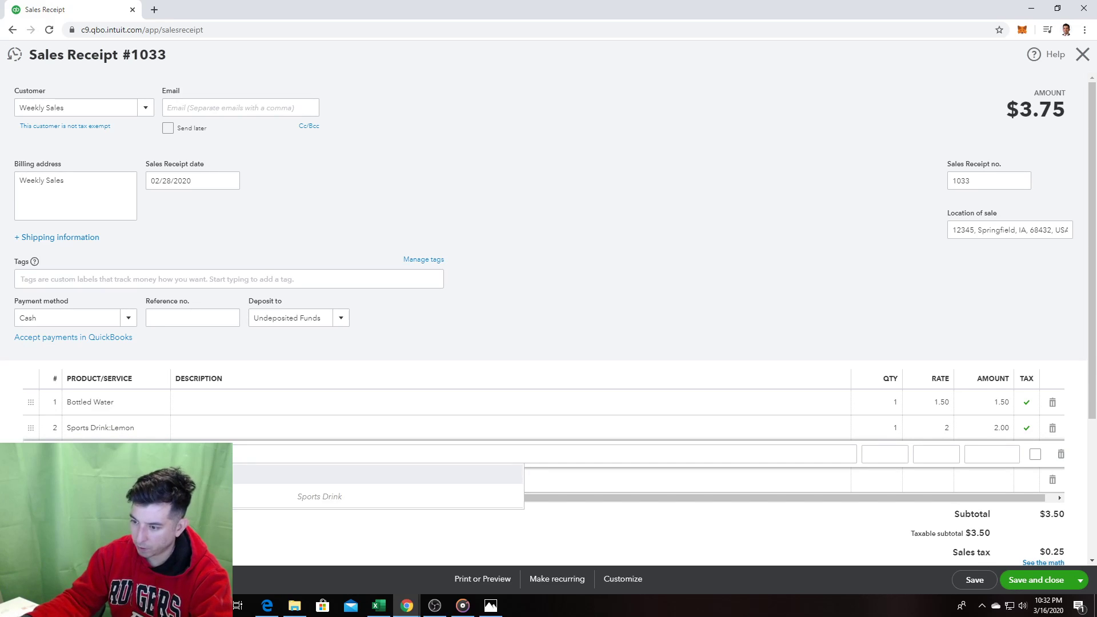
click(115, 497)
click(103, 482)
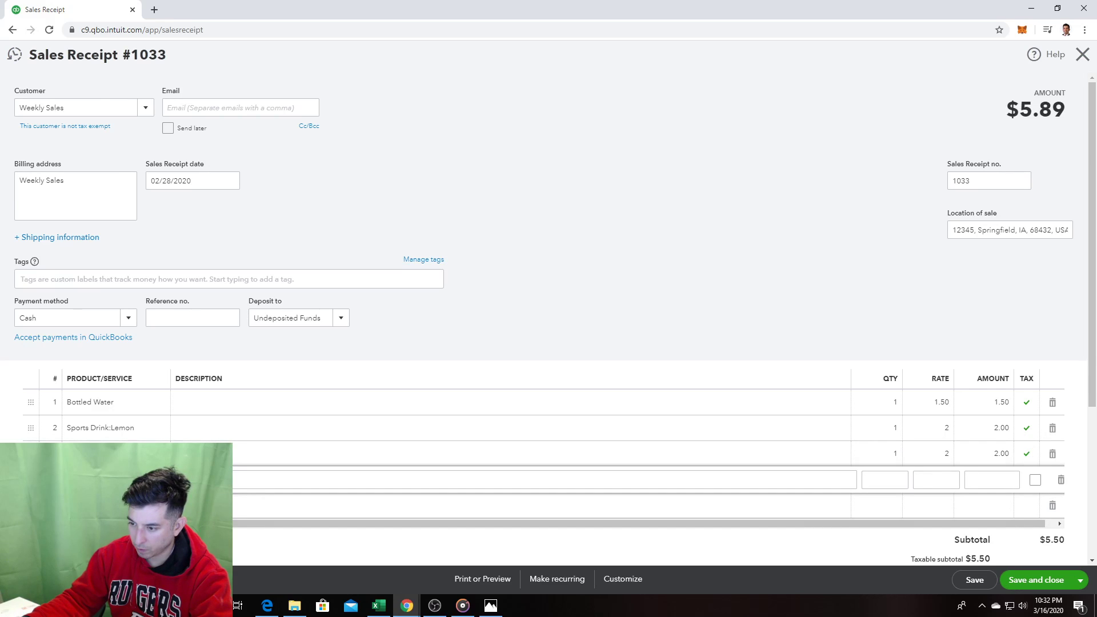
text(bl)
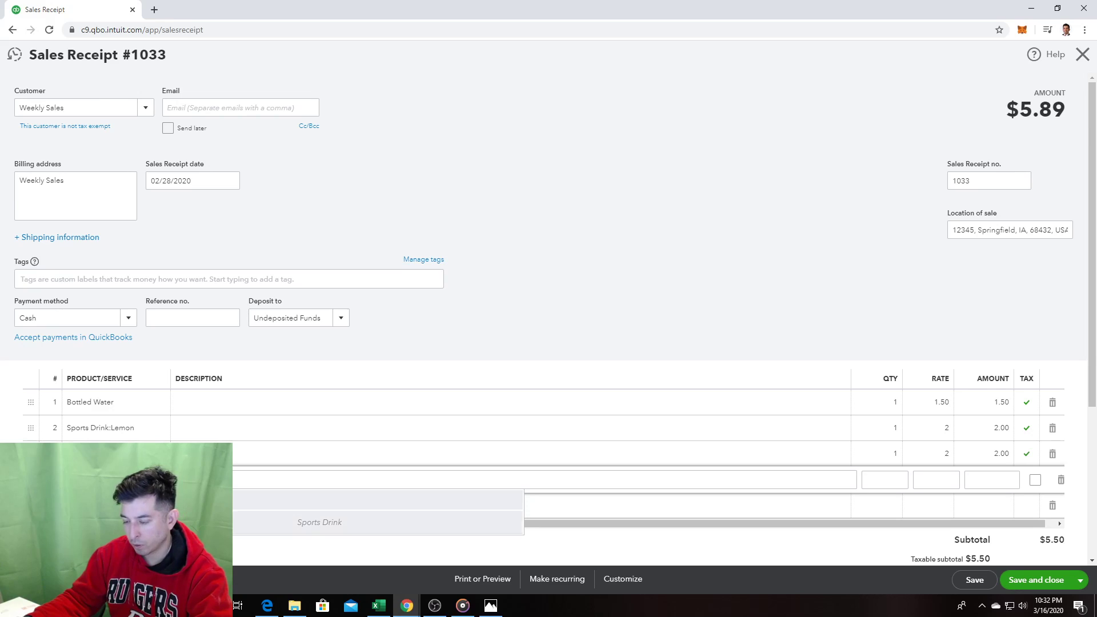
click(114, 523)
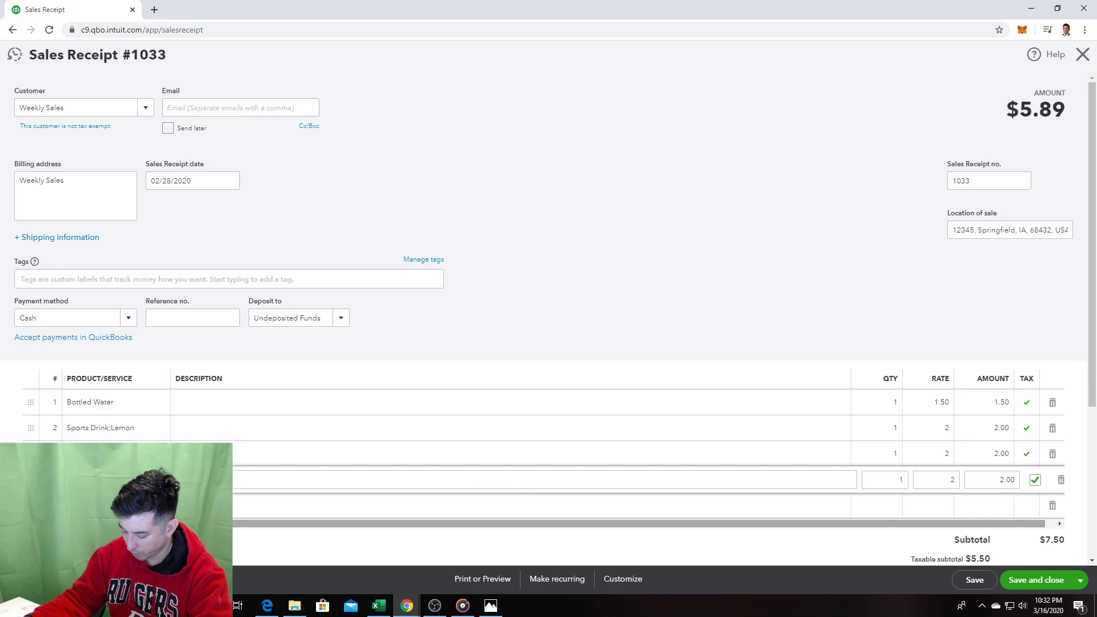
Step: Add Energy Drink:Sugar-Free as the fifth product line of the sales receipt
click(114, 506)
text(su)
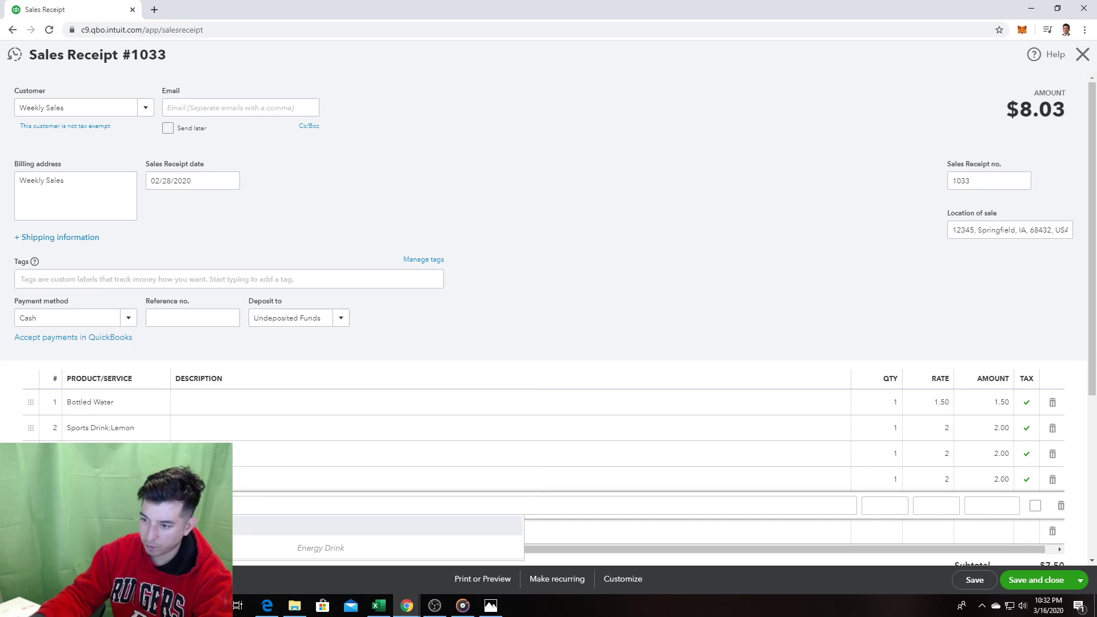
key(Tab)
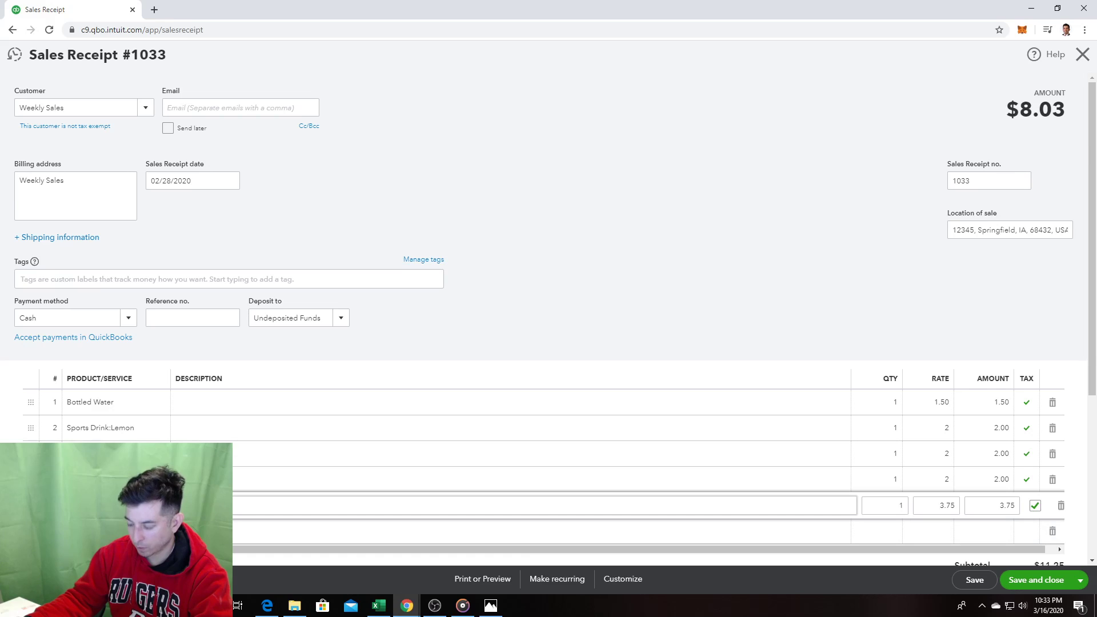
Step: Add Nutrition Bar:Chocolate as the sixth product line of the sales receipt
click(114, 532)
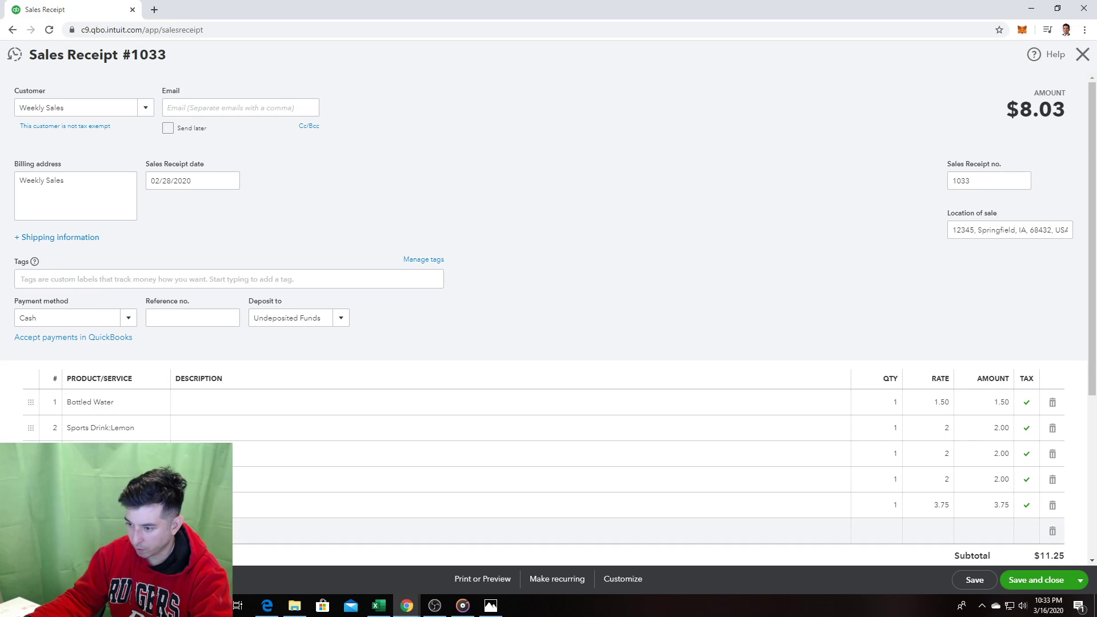
text(ch)
key(Tab)
text(o)
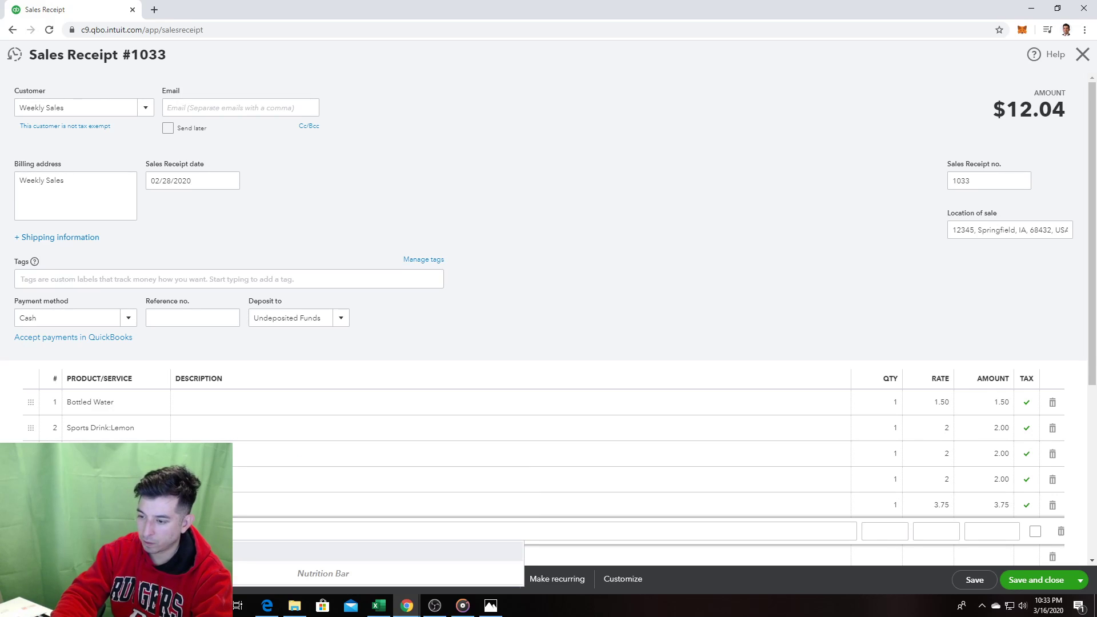
key(BackSpace)
text(h)
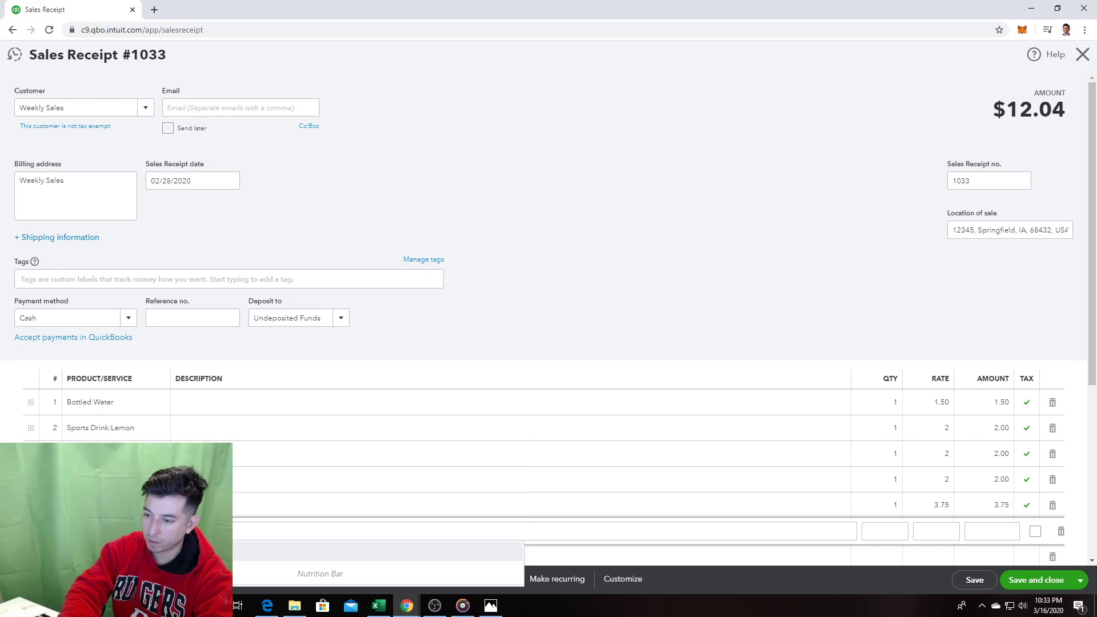
click(114, 572)
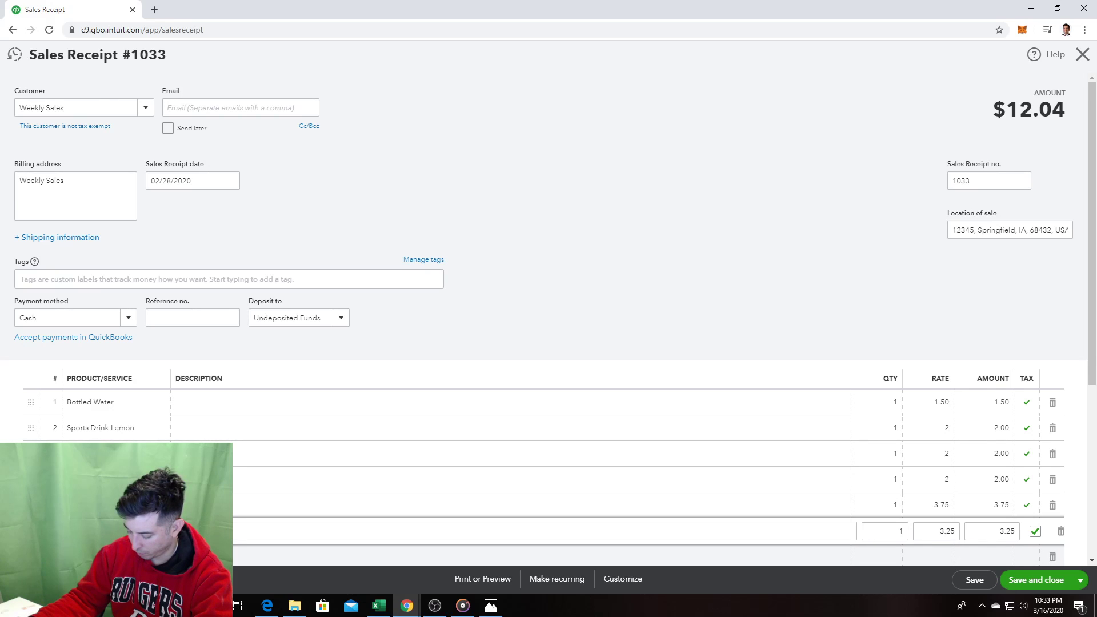
Step: Add Nutrition Bar:Vanilla as the seventh product line of the sales receipt
click(114, 556)
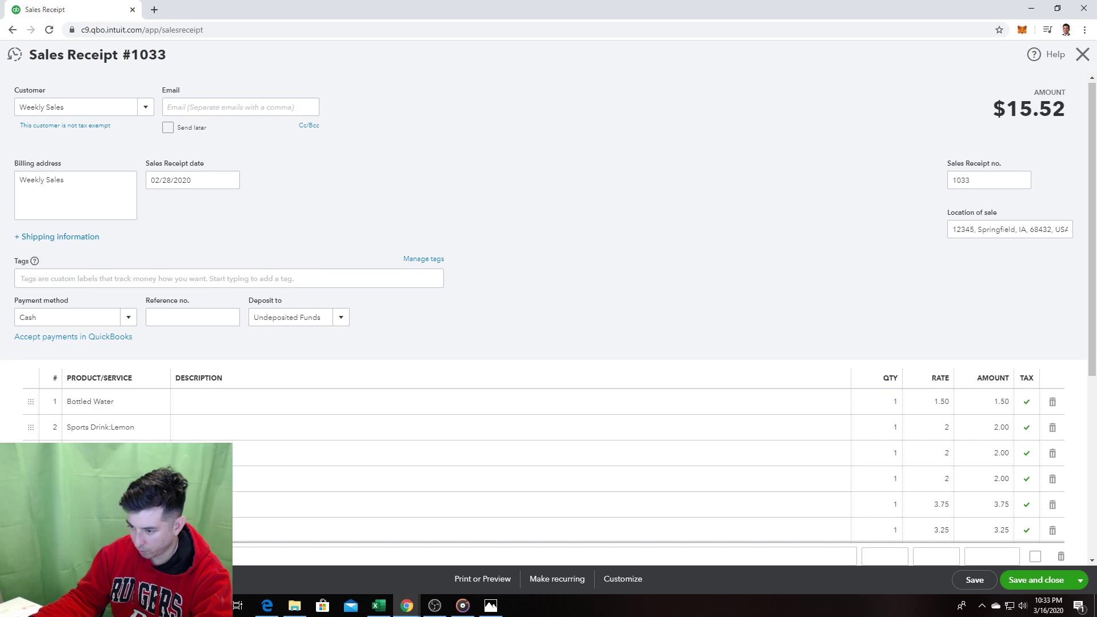
text(co)
key(BackSpace)
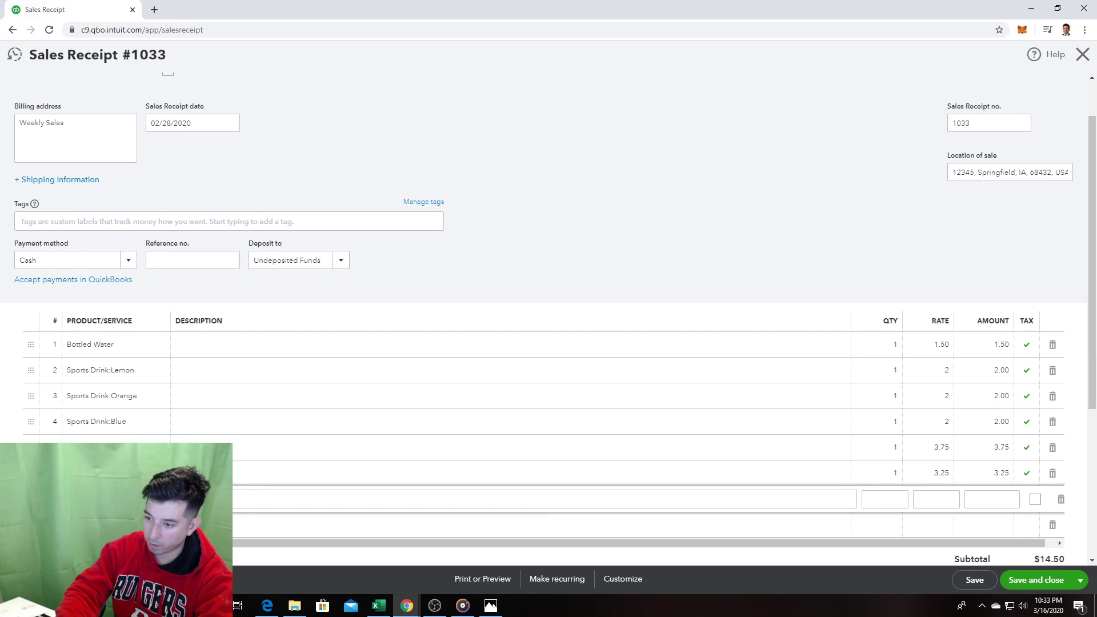
text(co)
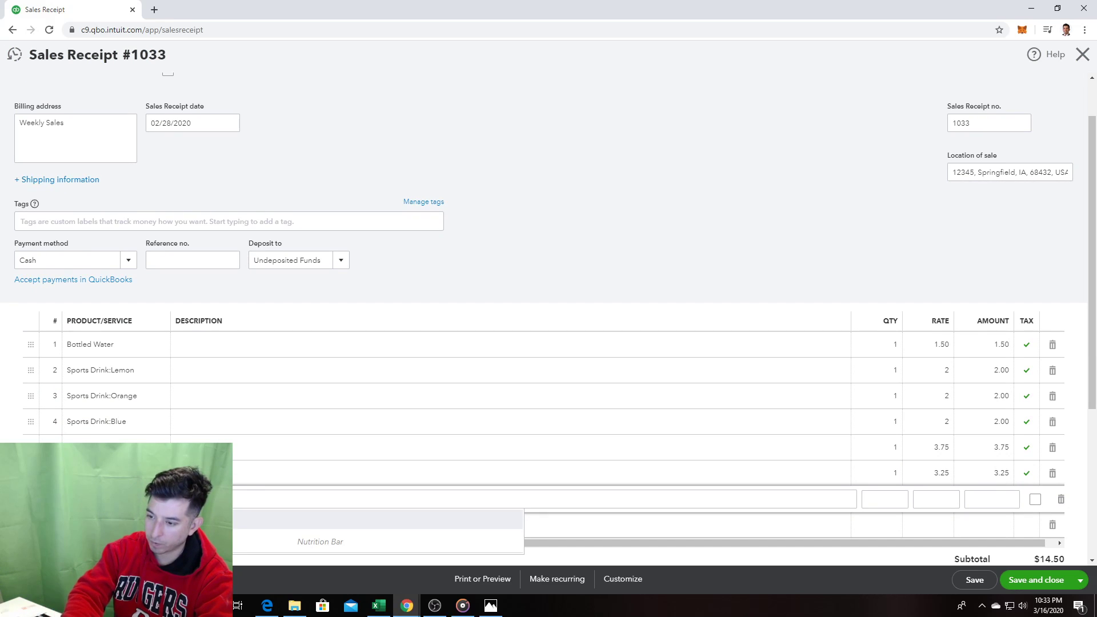
click(126, 542)
Step: Add Nutrition Bar:Peanut Butter as the eighth product line of the sales receipt
click(114, 525)
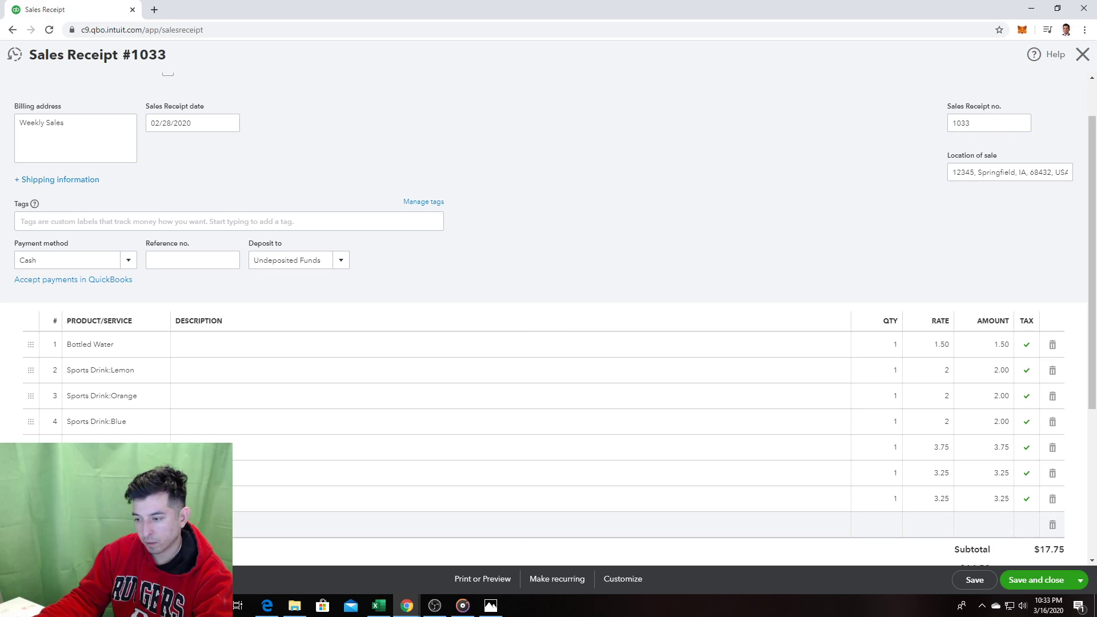
scroll(549, 332, down, 1)
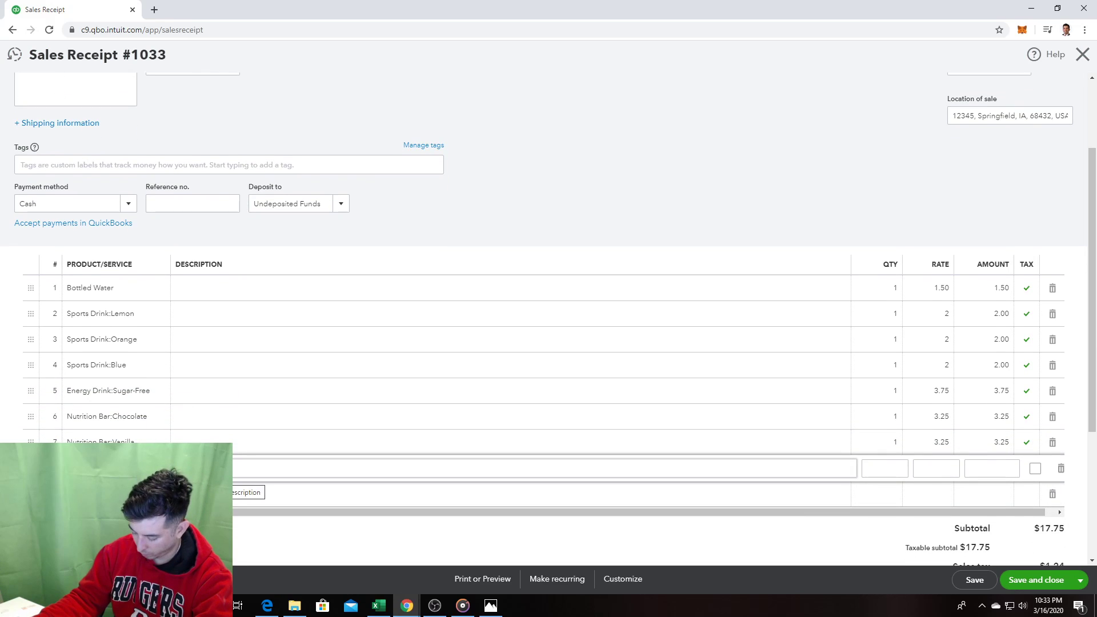
click(117, 468)
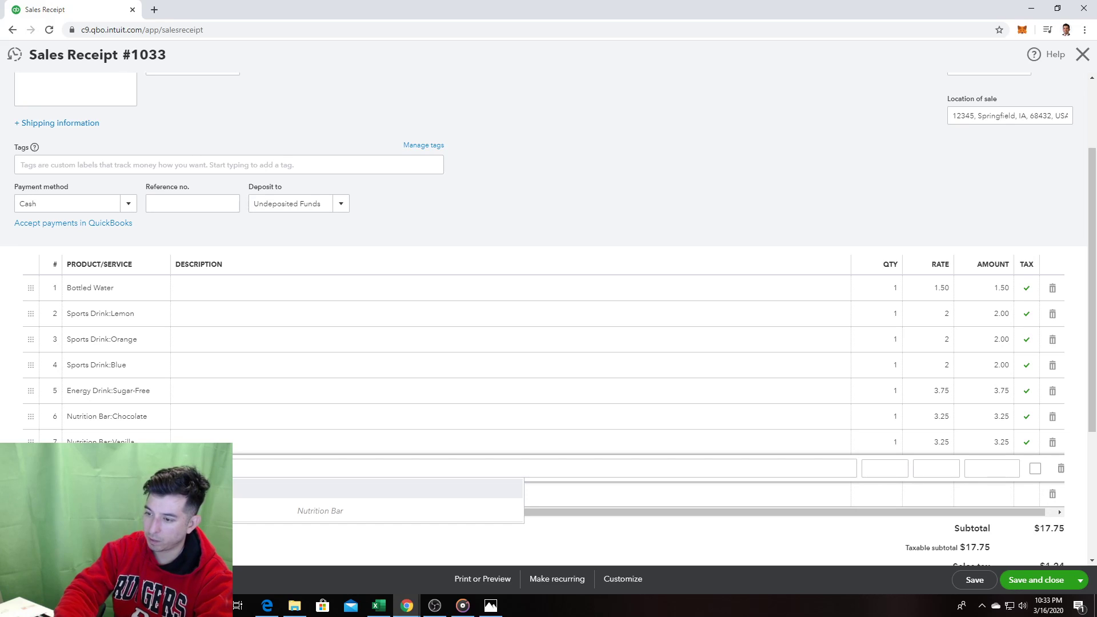
click(114, 510)
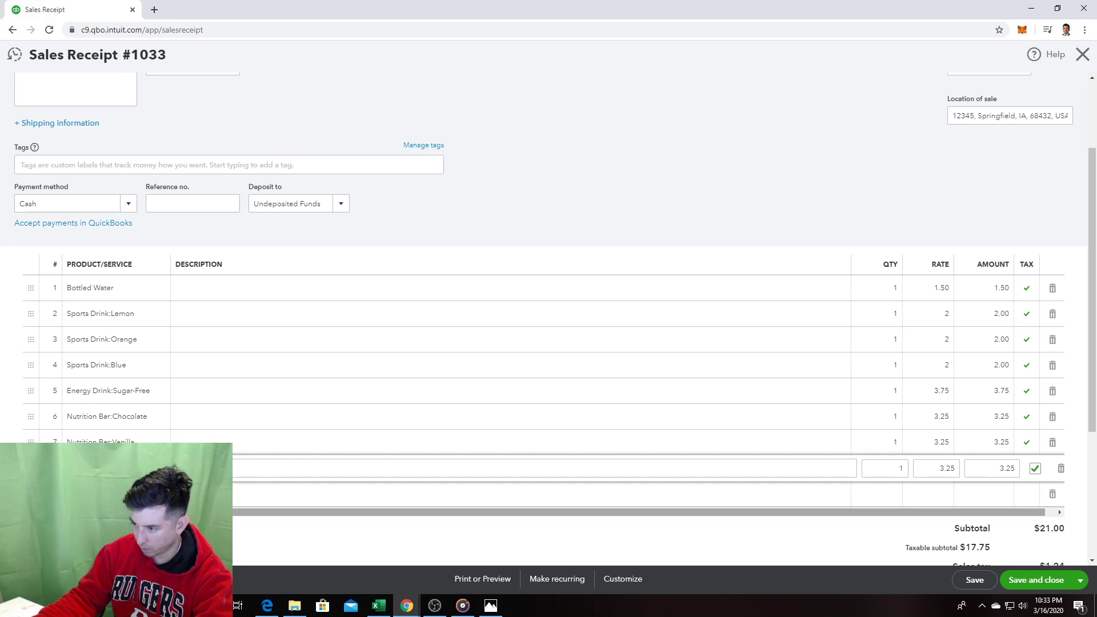
Step: Set the quantities to 5 for Bottled Water and 4, 2 and 3 for the Lemon, Orange and Blue Sports Drinks
click(890, 294)
text(5)
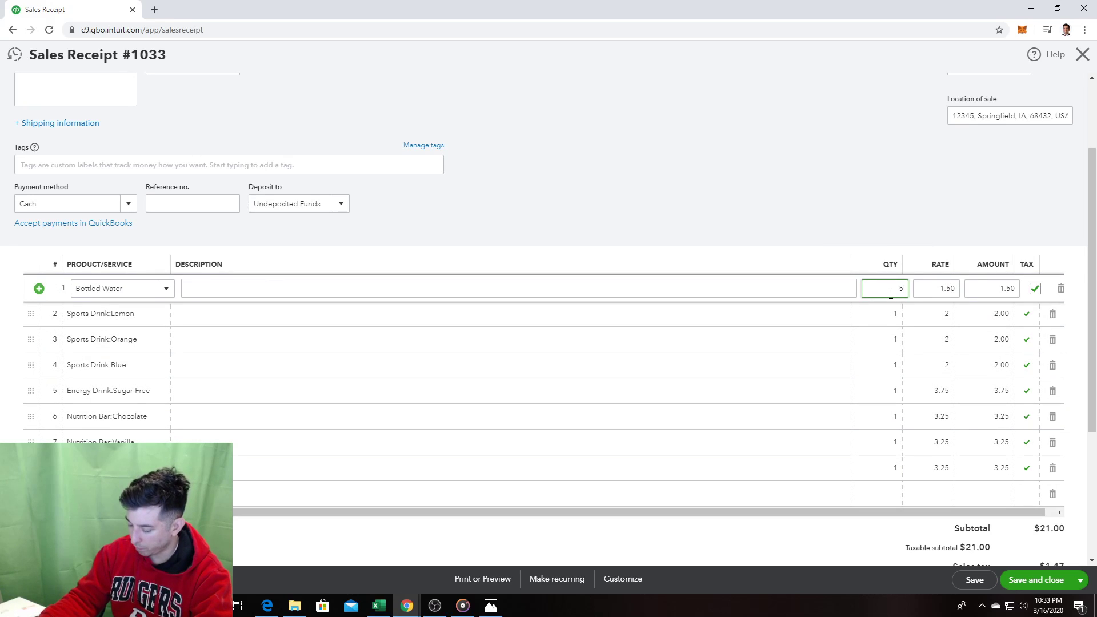
click(886, 312)
text(4)
click(889, 340)
text(2)
click(891, 363)
text(3)
Step: Set the quantities to 5 for Energy Drink:Sugar-Free, 2 for Nutrition Bar:Chocolate and 3 for Nutrition Bar:Vanilla
click(891, 391)
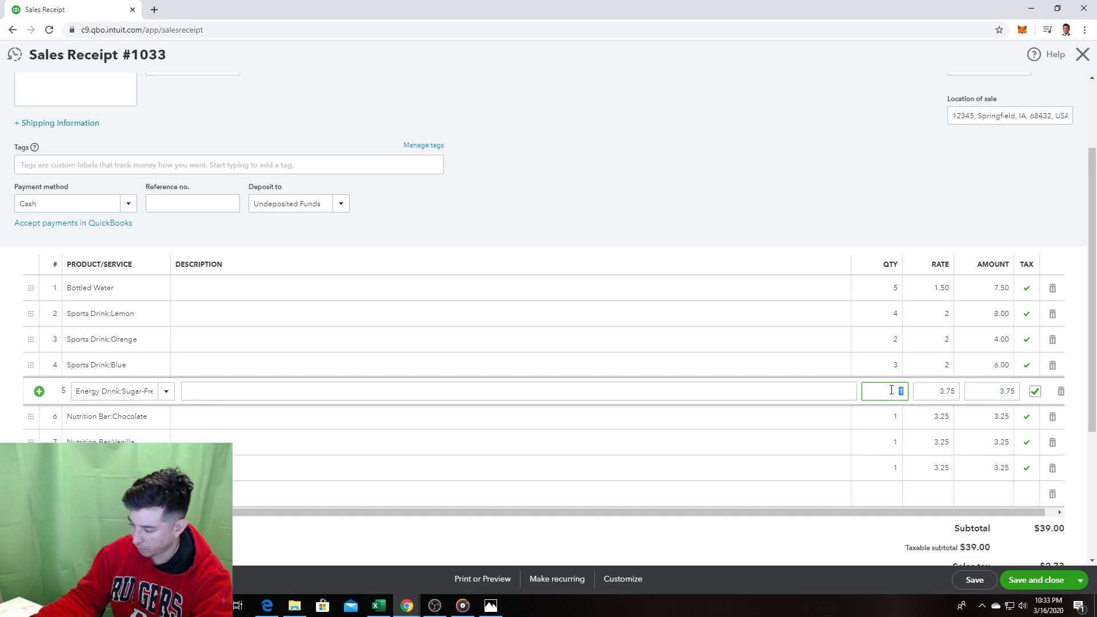
text(5)
click(891, 408)
text(2)
click(894, 446)
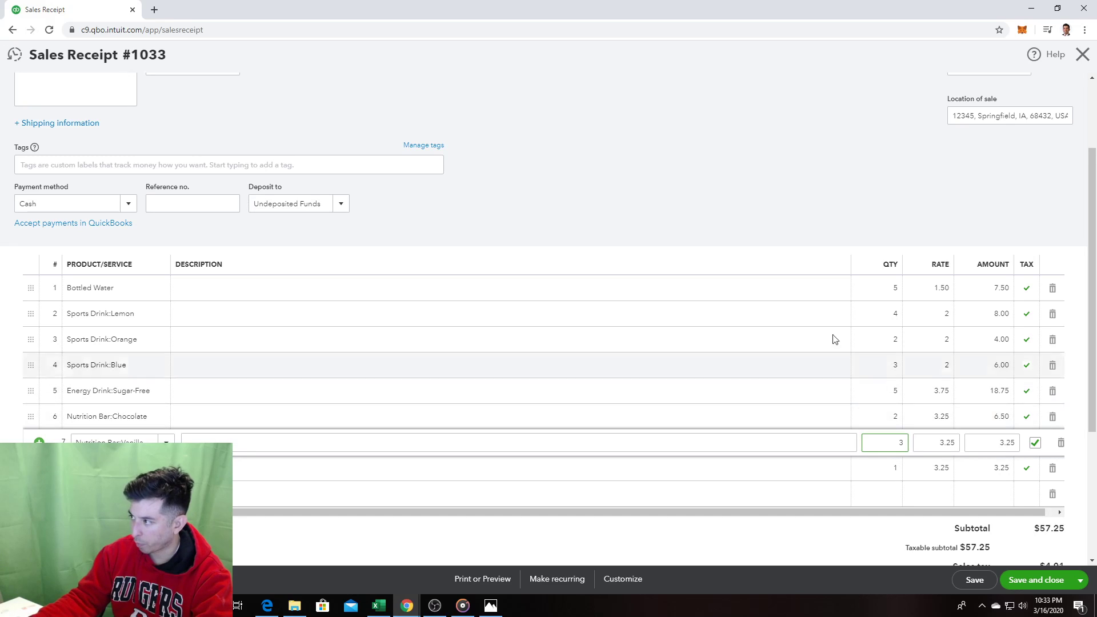
click(801, 196)
Step: Review the receipt's lines, sales tax and total, and save and close the weekly food sales receipt
scroll(803, 199, down, 1)
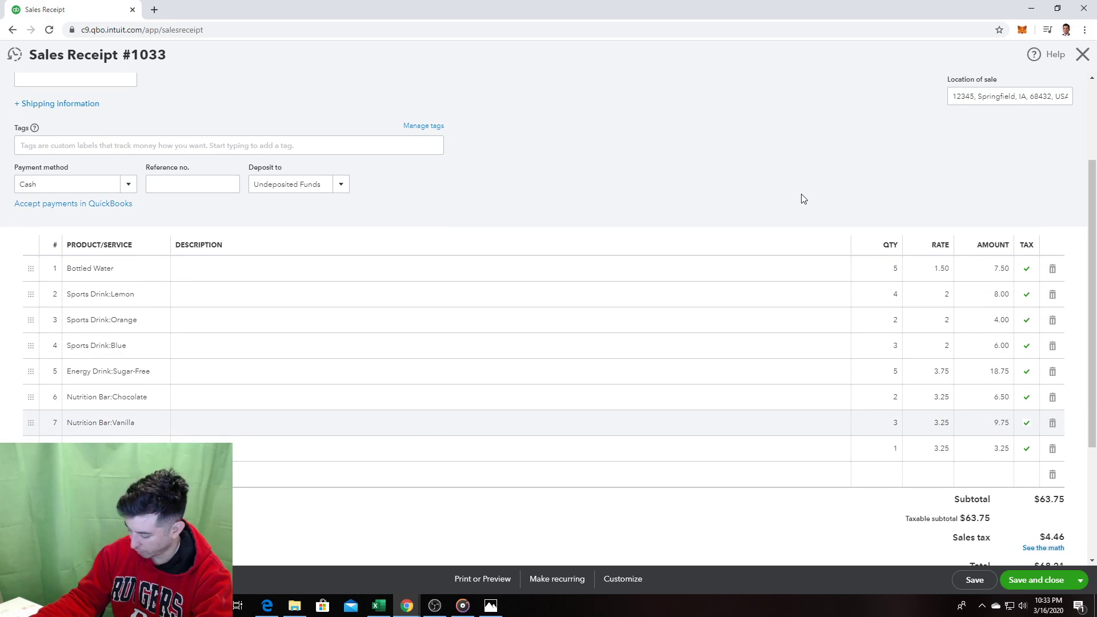
scroll(817, 223, down, 1)
scroll(979, 396, down, 1)
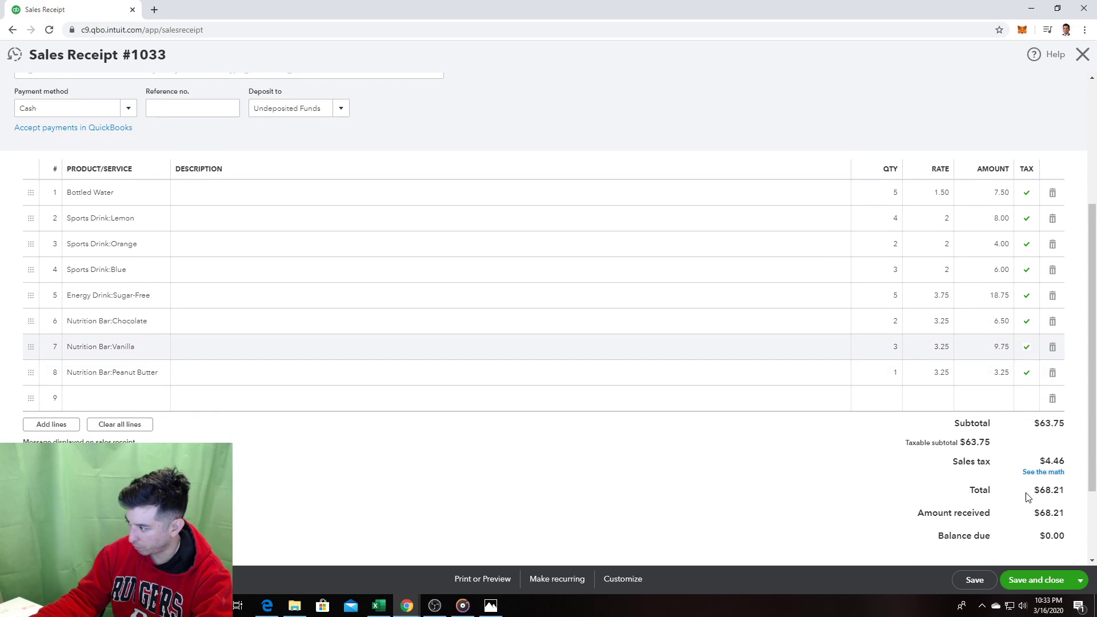
scroll(1059, 523, down, 1)
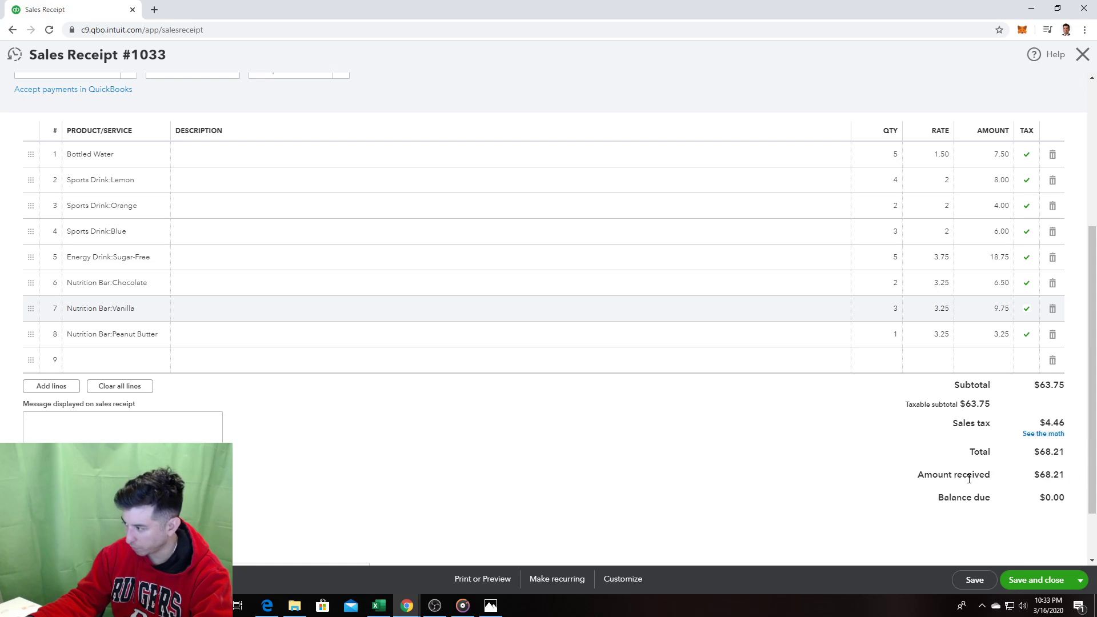
click(1045, 580)
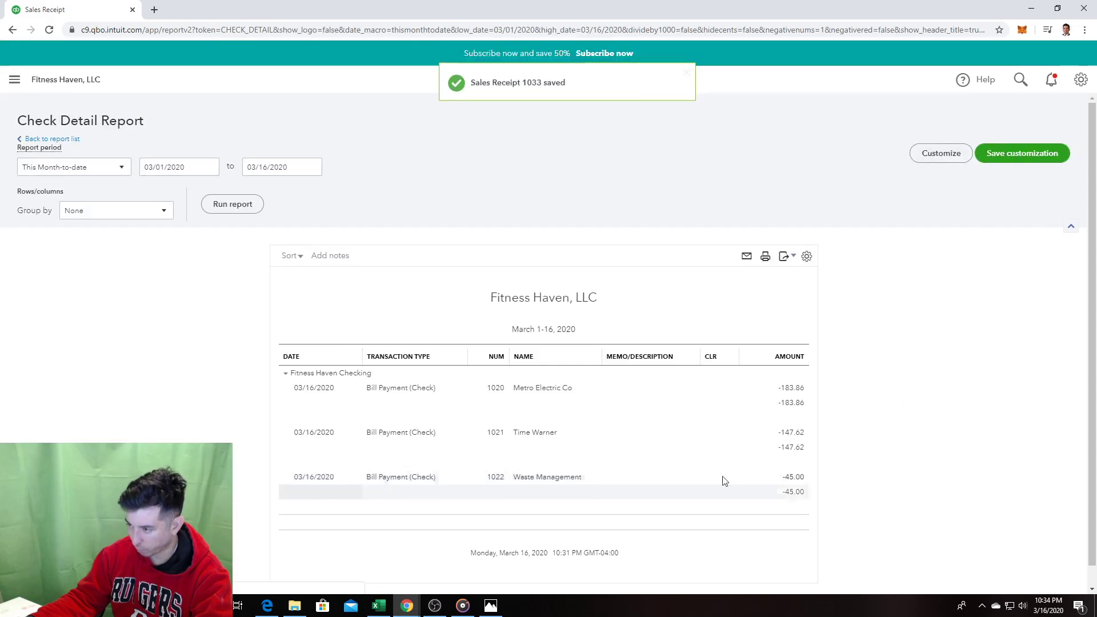
Step: Check transaction 45 on the exercise page 37.jpg and start a new bank deposit in QuickBooks
click(15, 82)
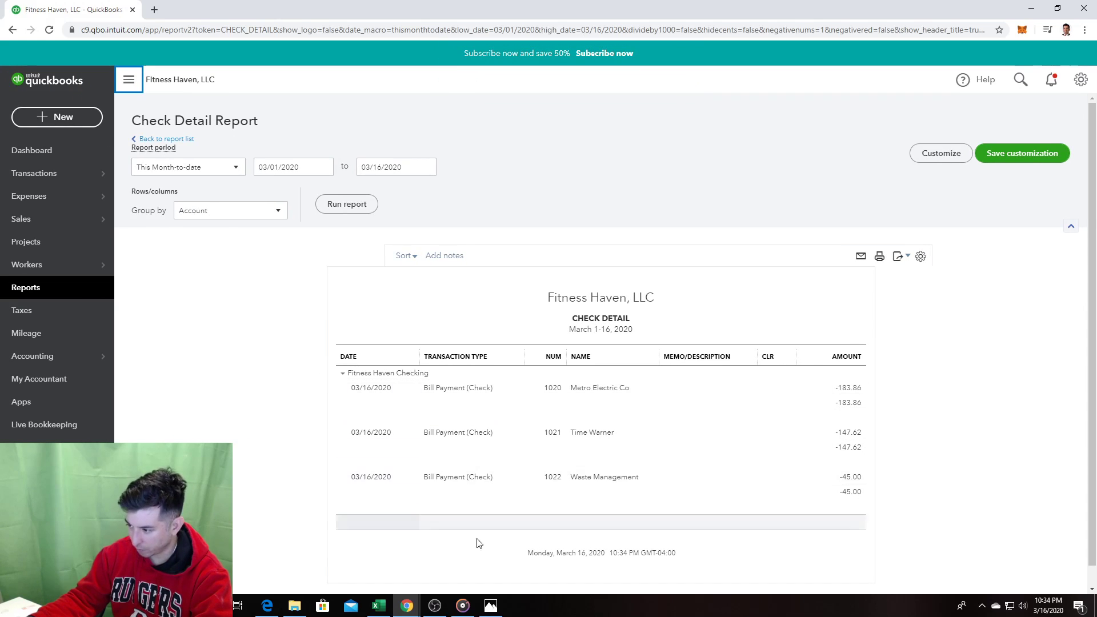
click(490, 606)
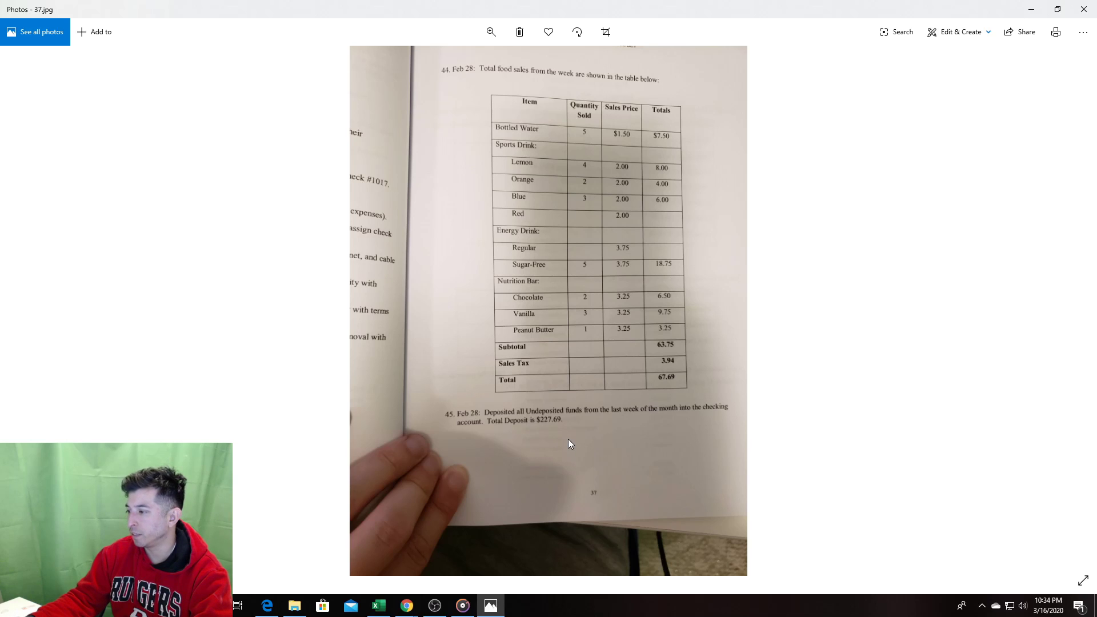
key(alt+Tab)
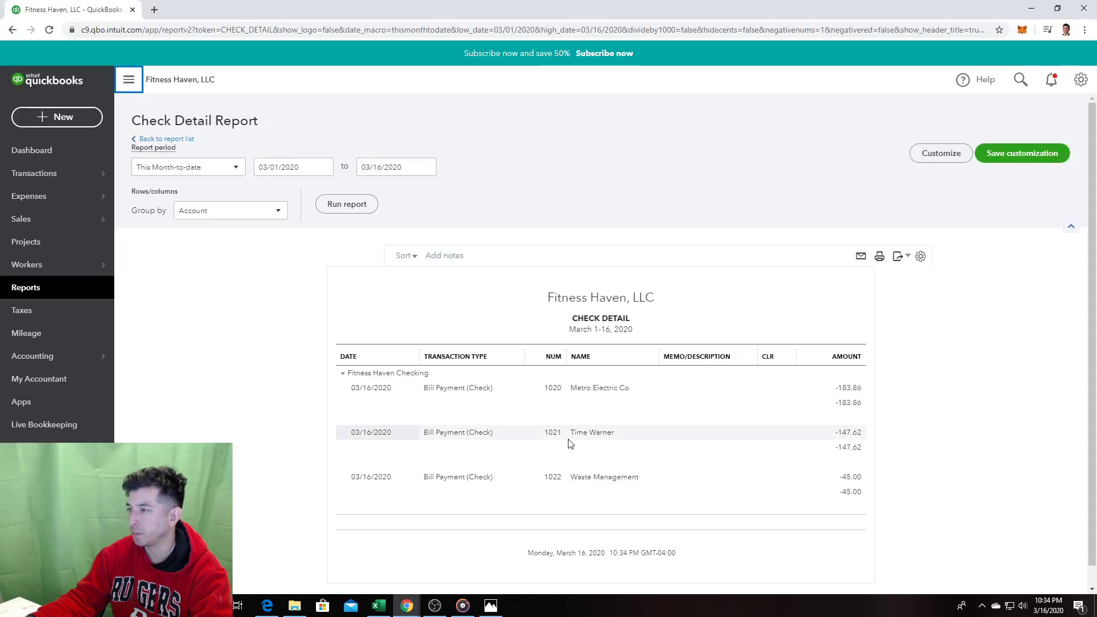
click(43, 117)
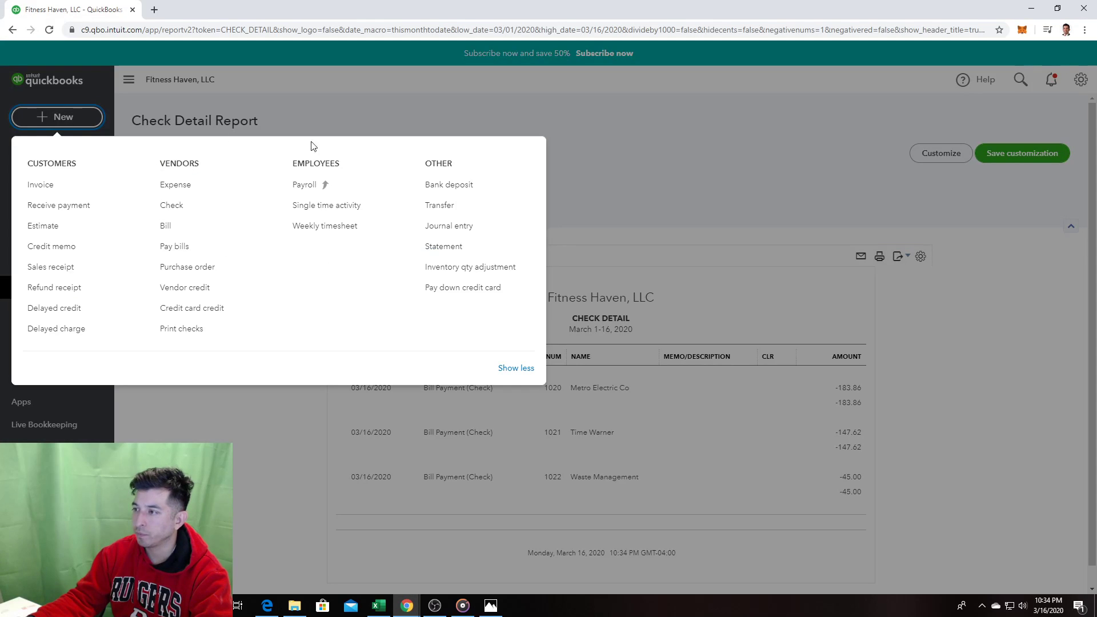
click(451, 193)
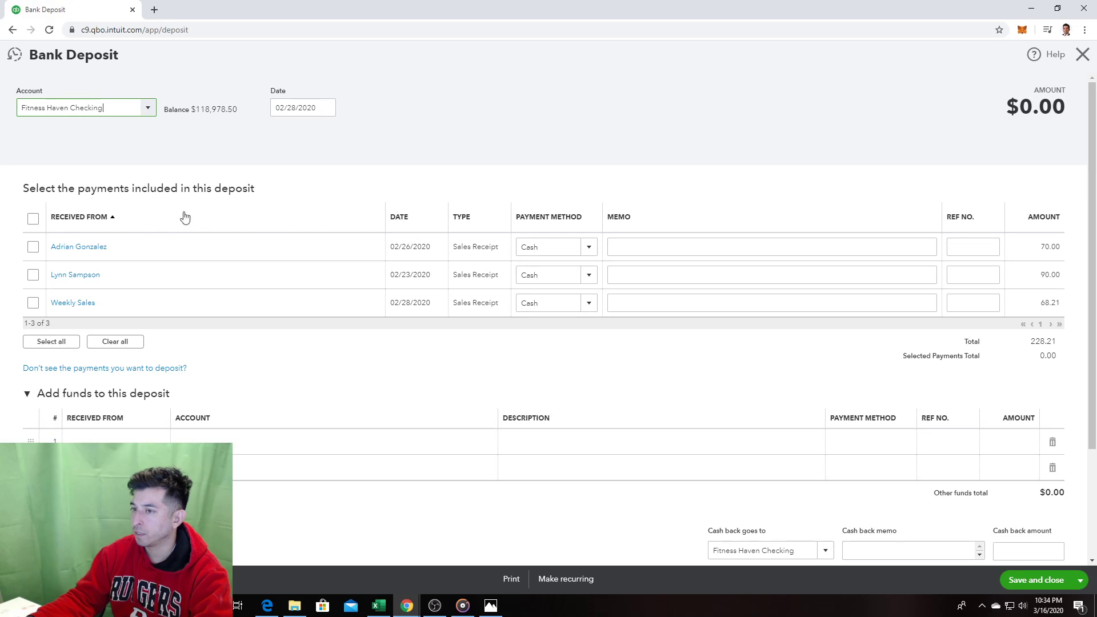
Step: Include all undeposited payments in the 02/28/2020 deposit to Fitness Haven Checking, and save and close it
click(33, 218)
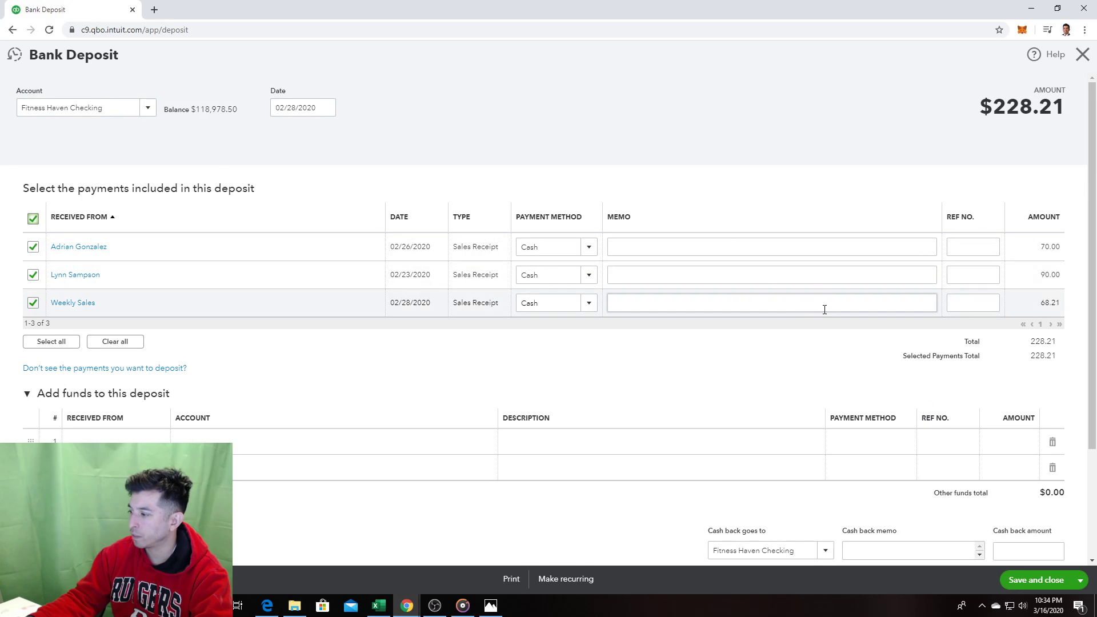
scroll(825, 325, down, 1)
scroll(826, 325, down, 3)
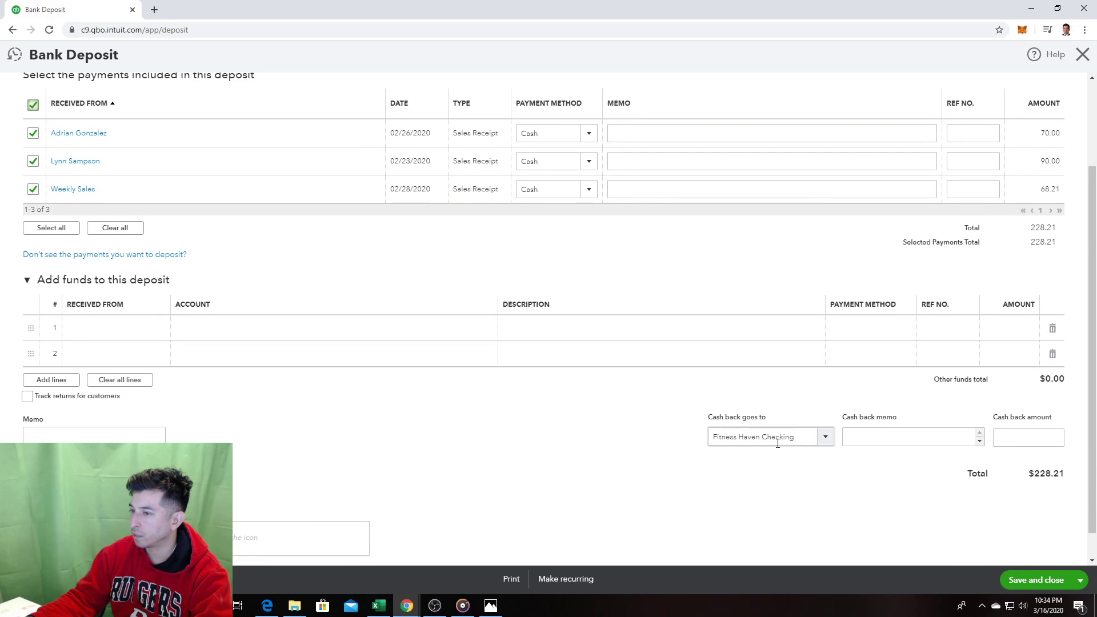
click(1037, 580)
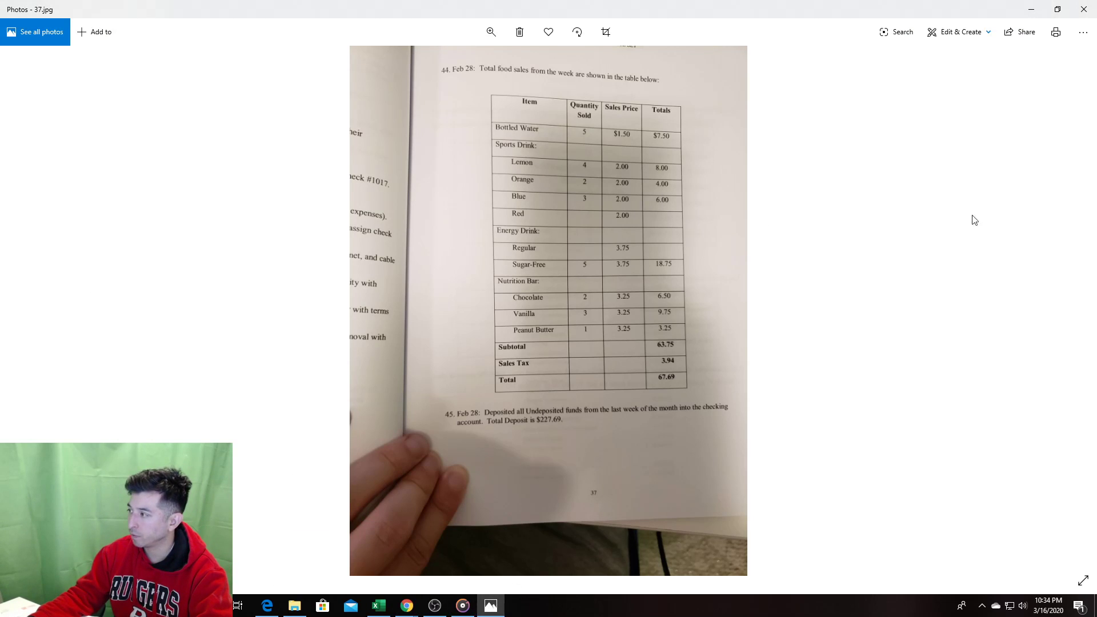
Step: Read the Reconcile Accounts instructions for the checking and Visa accounts on exercise page 38.jpg, and return to QuickBooks
click(1077, 322)
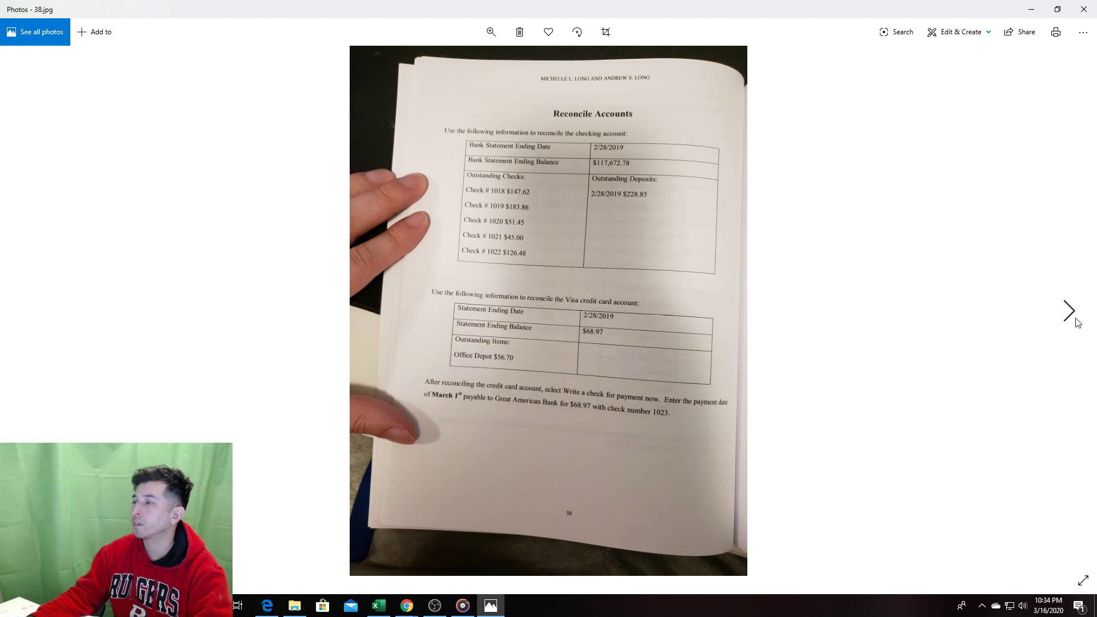
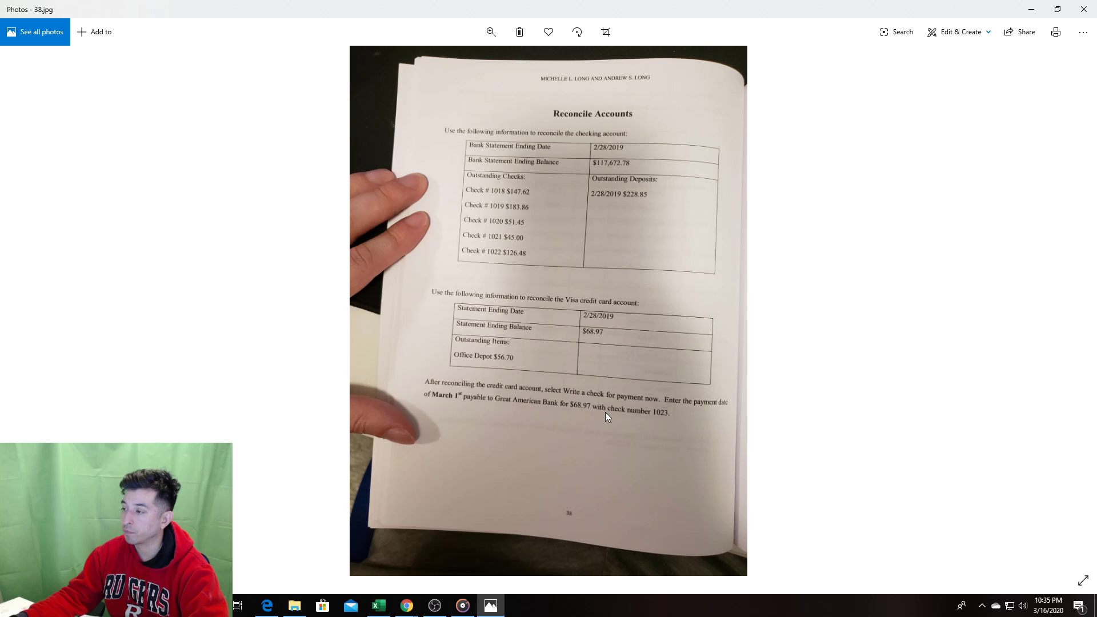
key(alt+Tab)
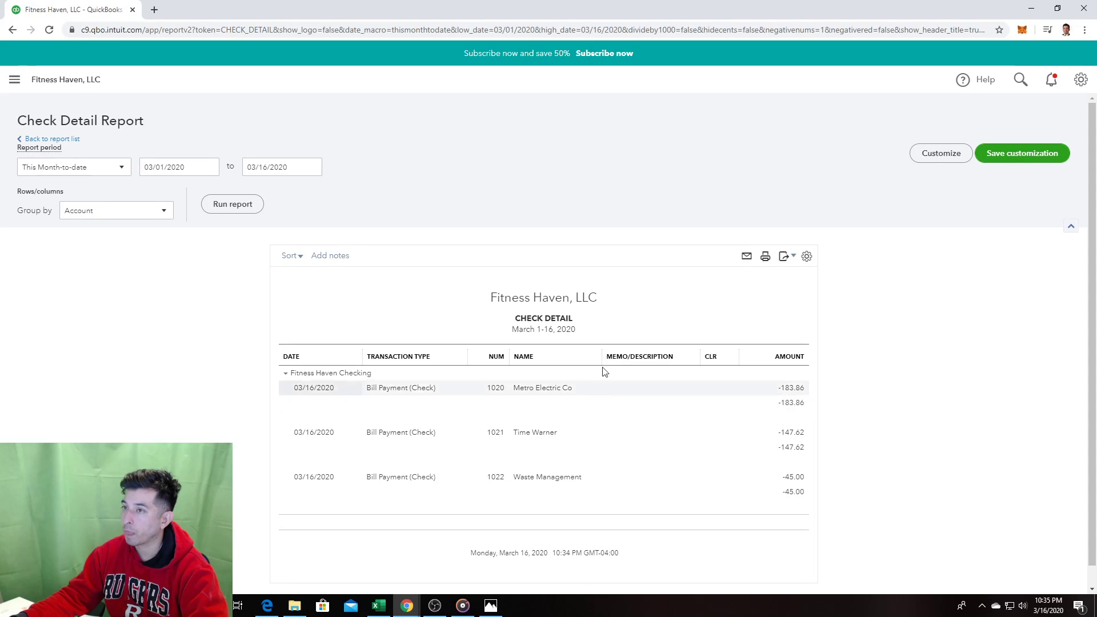
Step: Search the list of new transaction types for "rec" to locate the reconcile command, and close the search
click(14, 80)
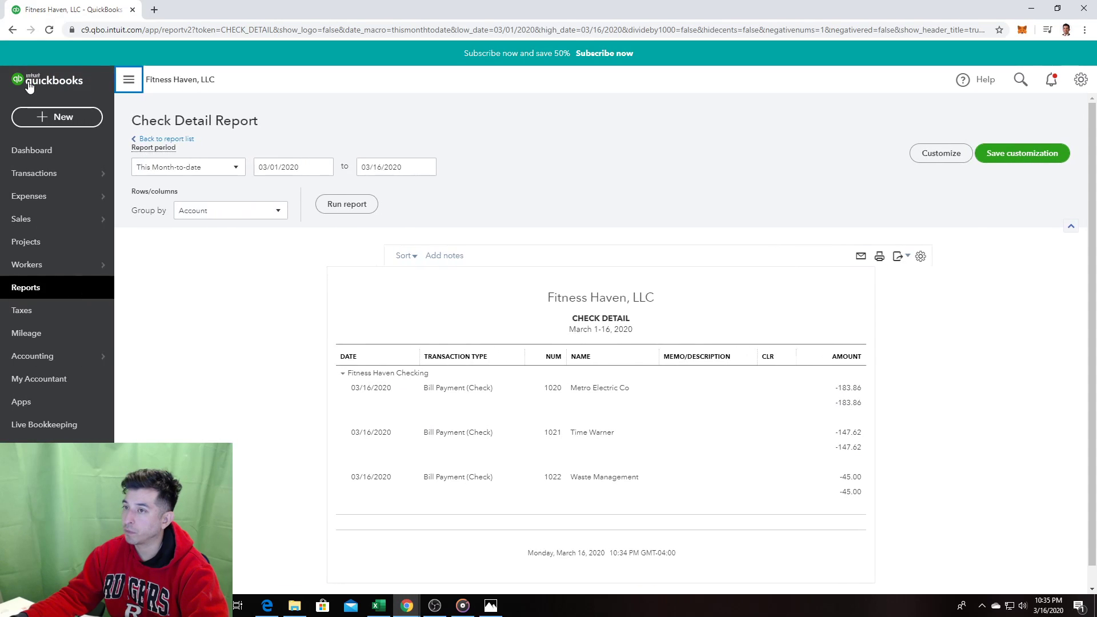
click(60, 117)
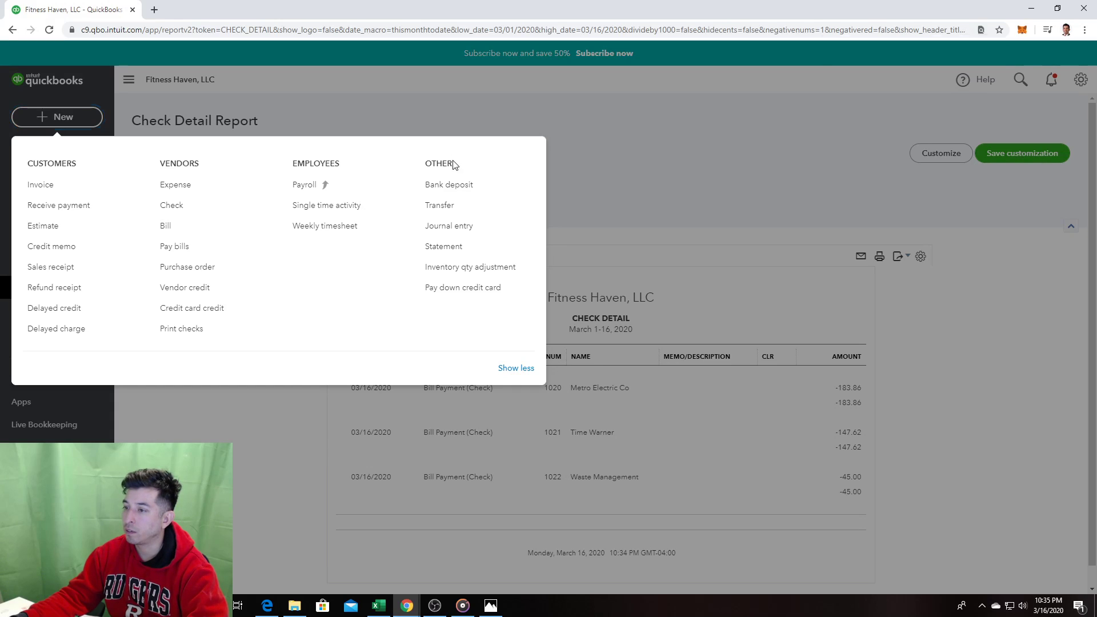
key(ctrl+f)
text(rec)
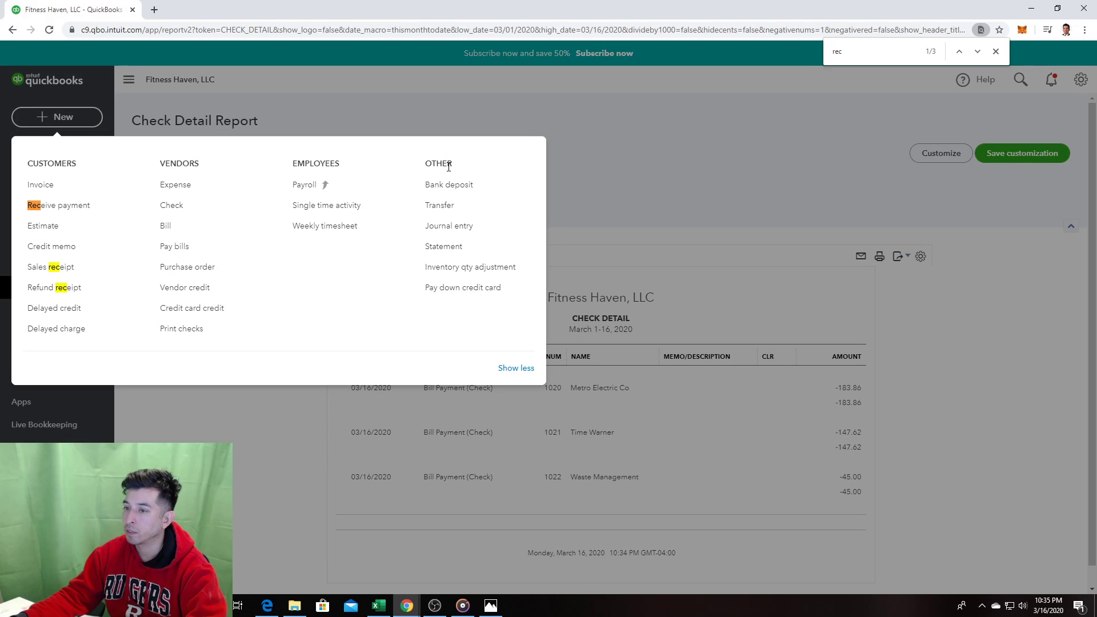
key(Return)
key(Return)
key(Return)
key(Return)
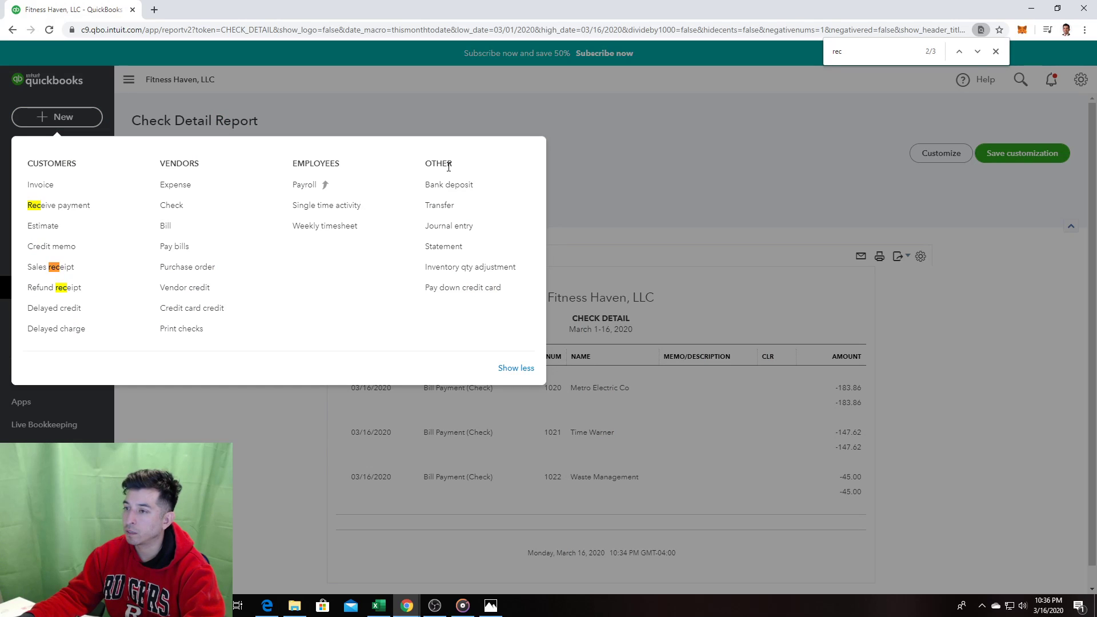
click(601, 146)
click(996, 51)
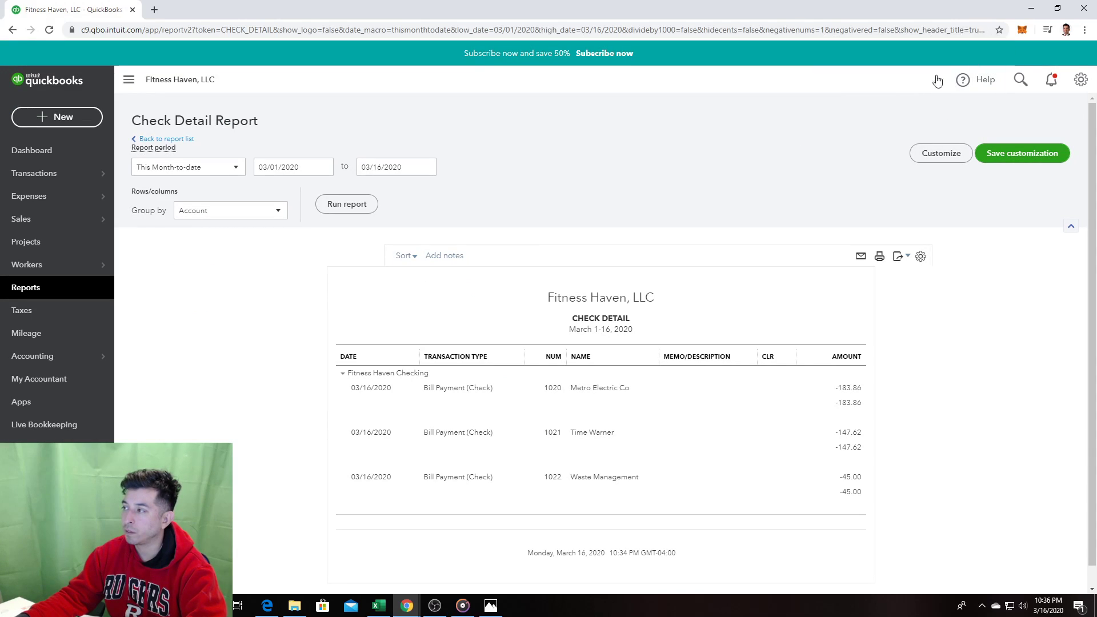
Step: Recheck the statement dates, ending balances and outstanding items on exercise page 38.jpg
click(376, 610)
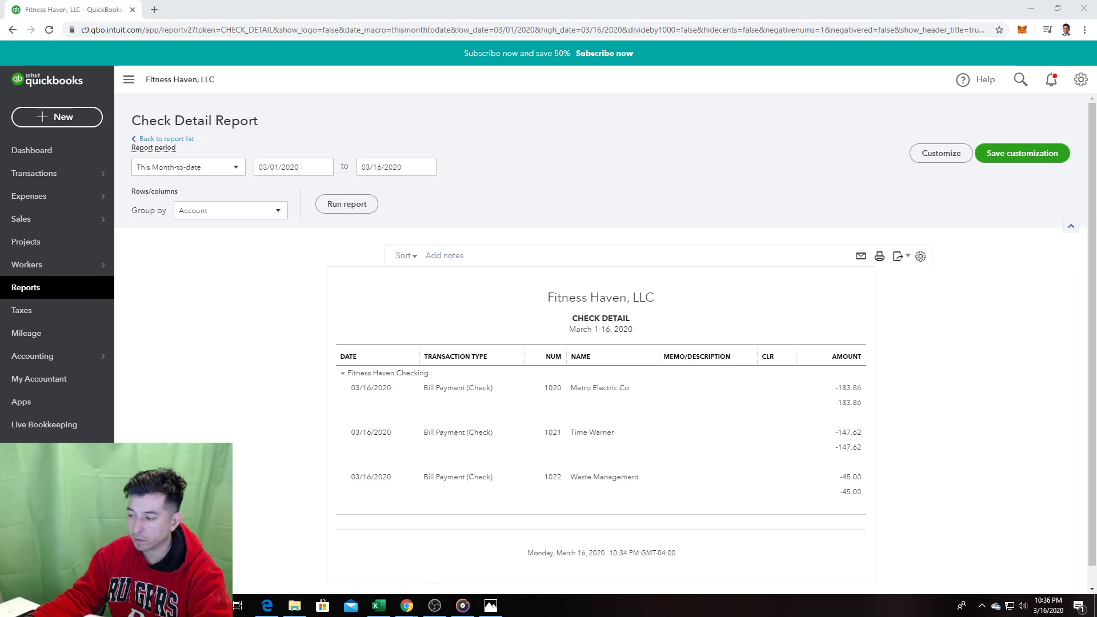
click(484, 610)
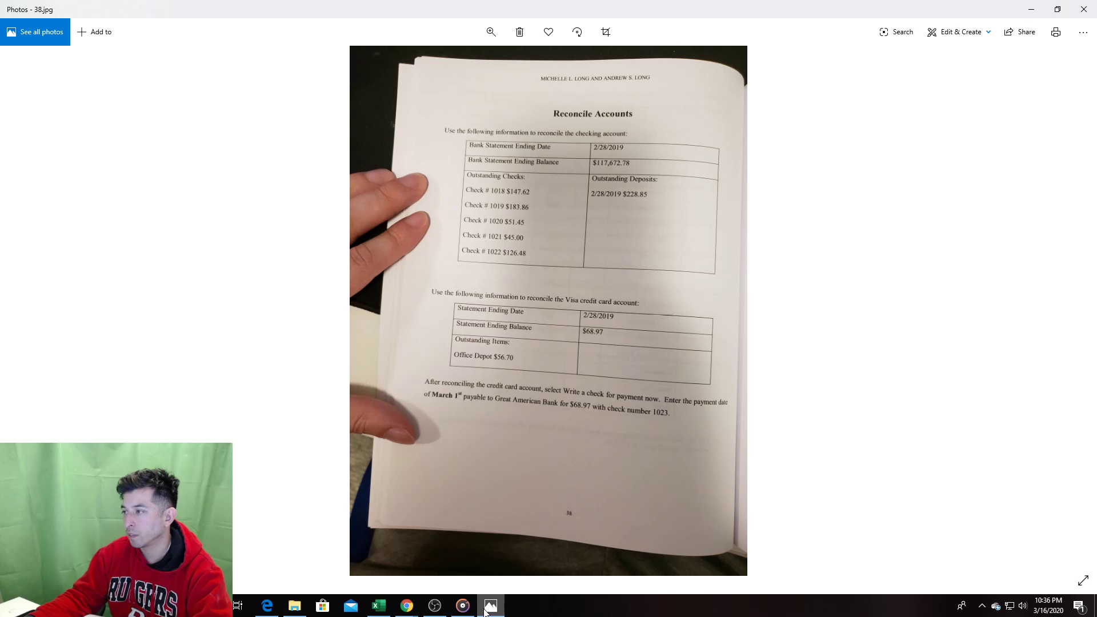
click(490, 606)
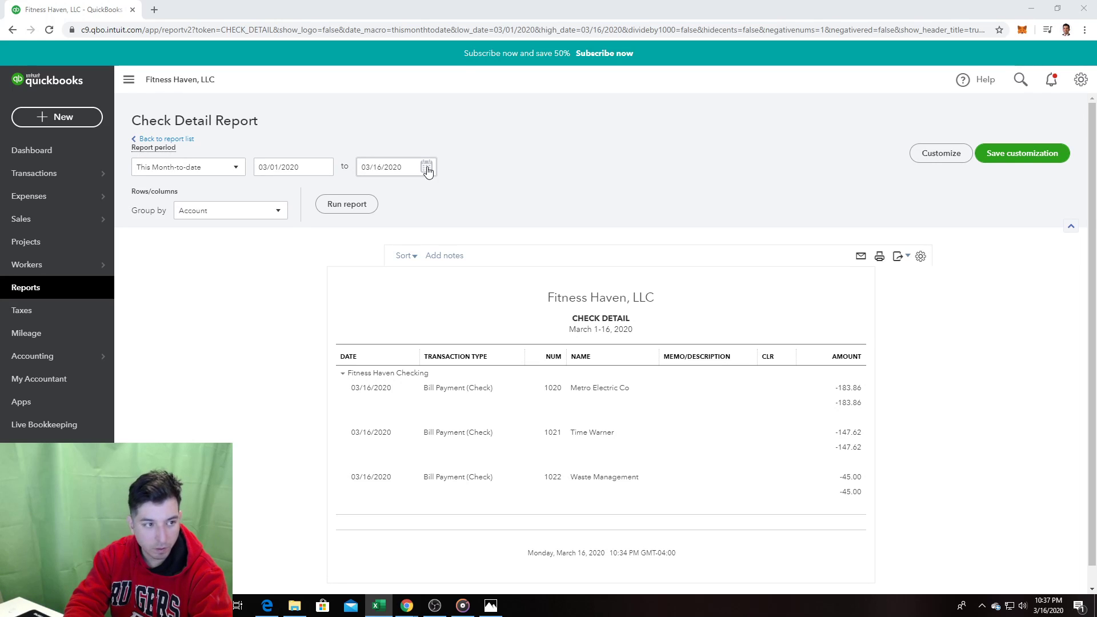
Step: Capture a screenshot of the company tools list containing Reconcile, and open the Reconcile page
click(1080, 79)
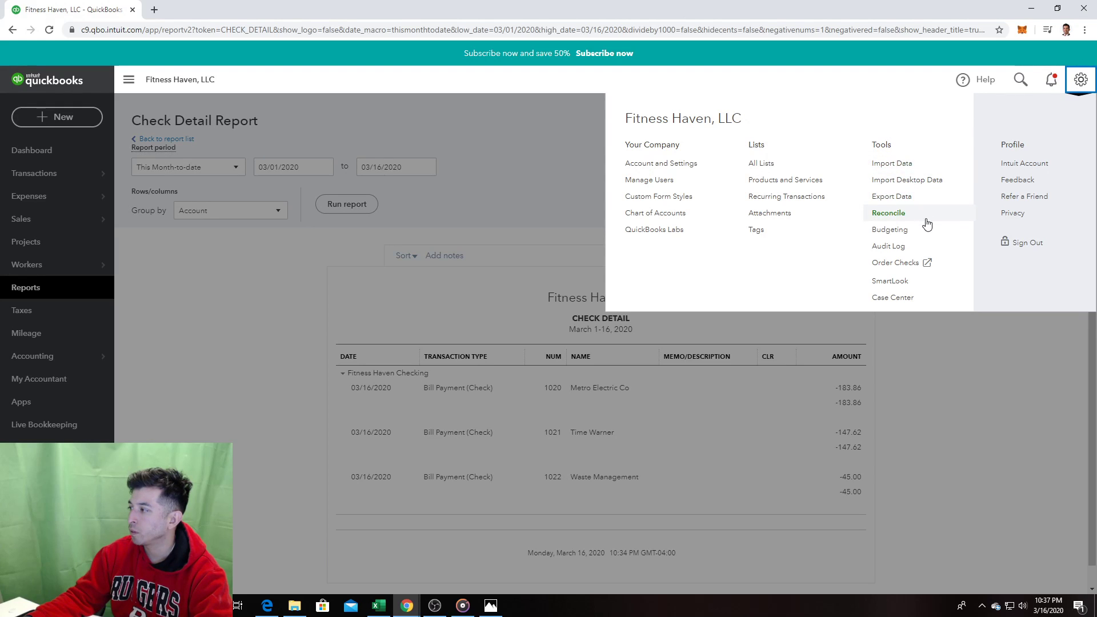
key(Print)
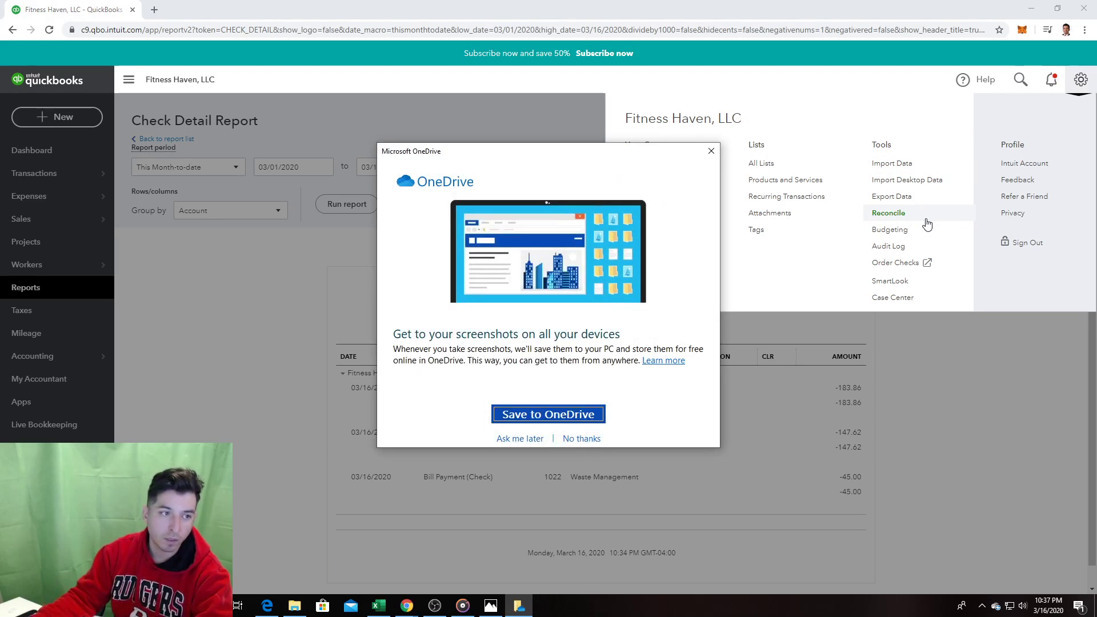
click(711, 151)
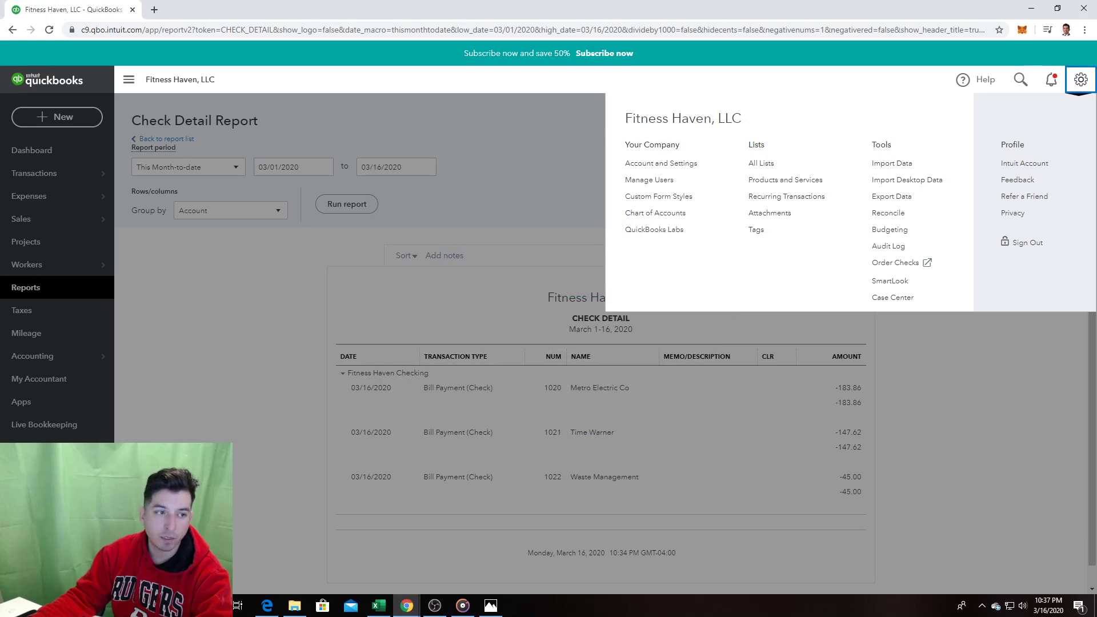
key(alt+Tab)
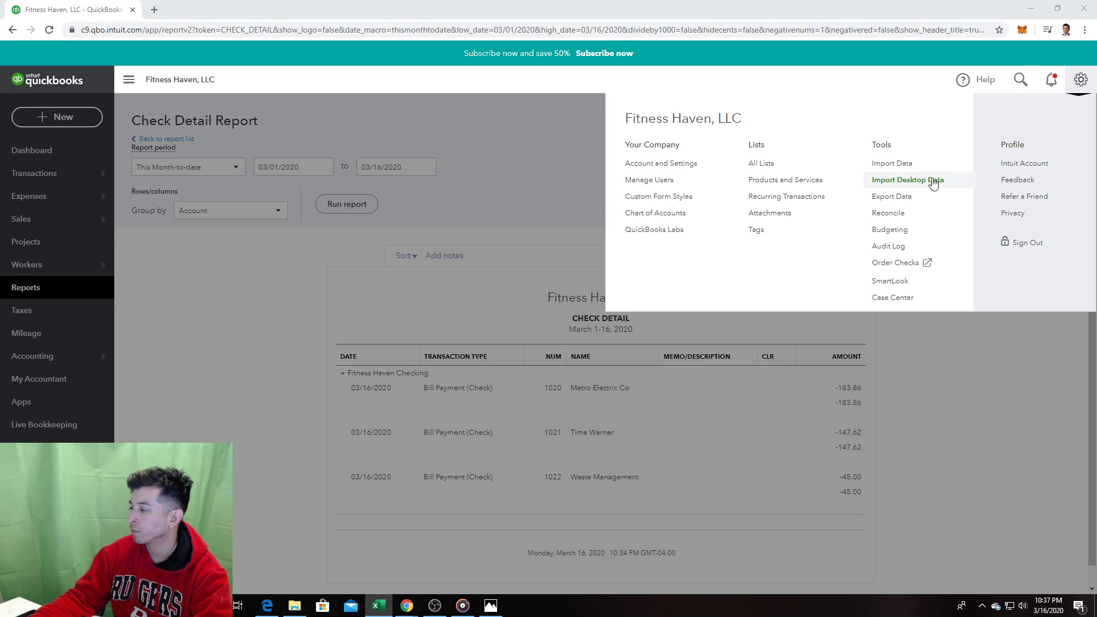
click(886, 213)
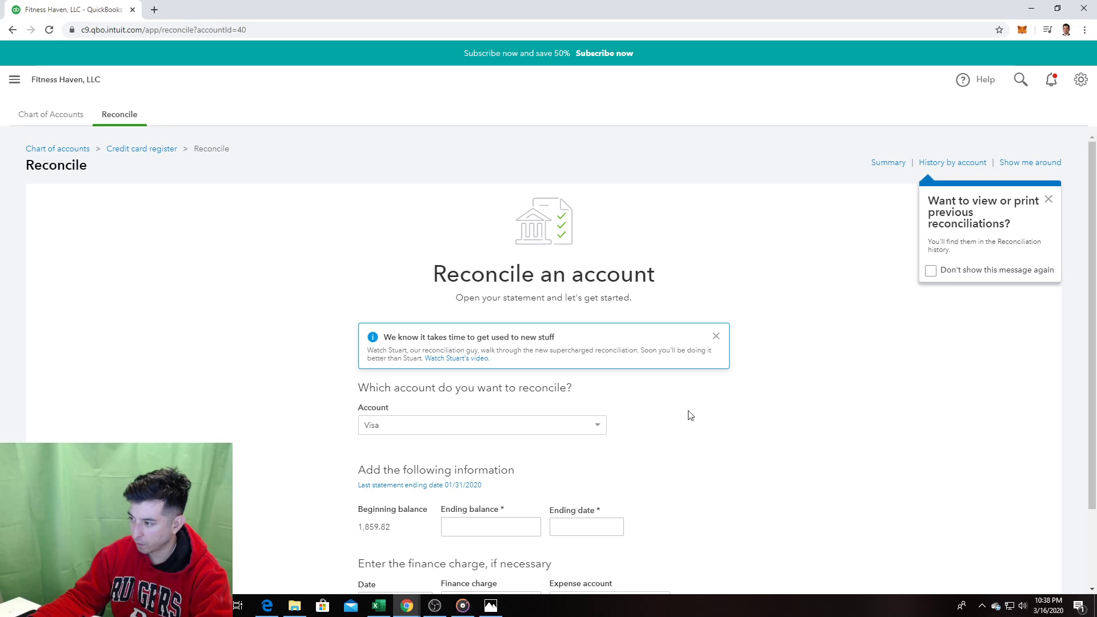
Step: Choose Fitness Haven Checking as the account to reconcile
click(602, 432)
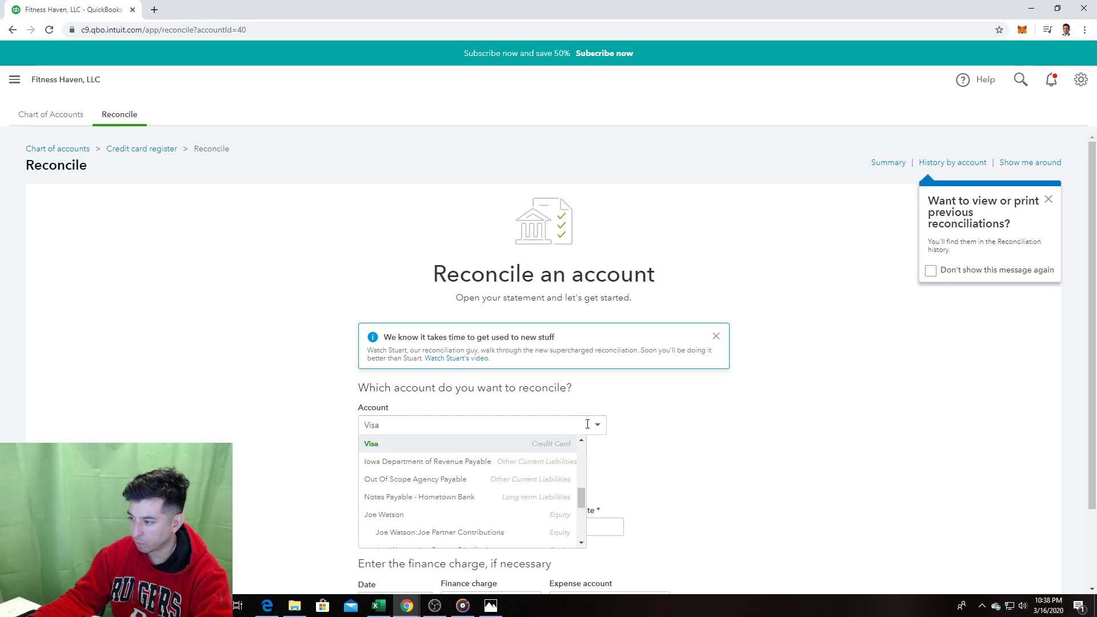
click(622, 406)
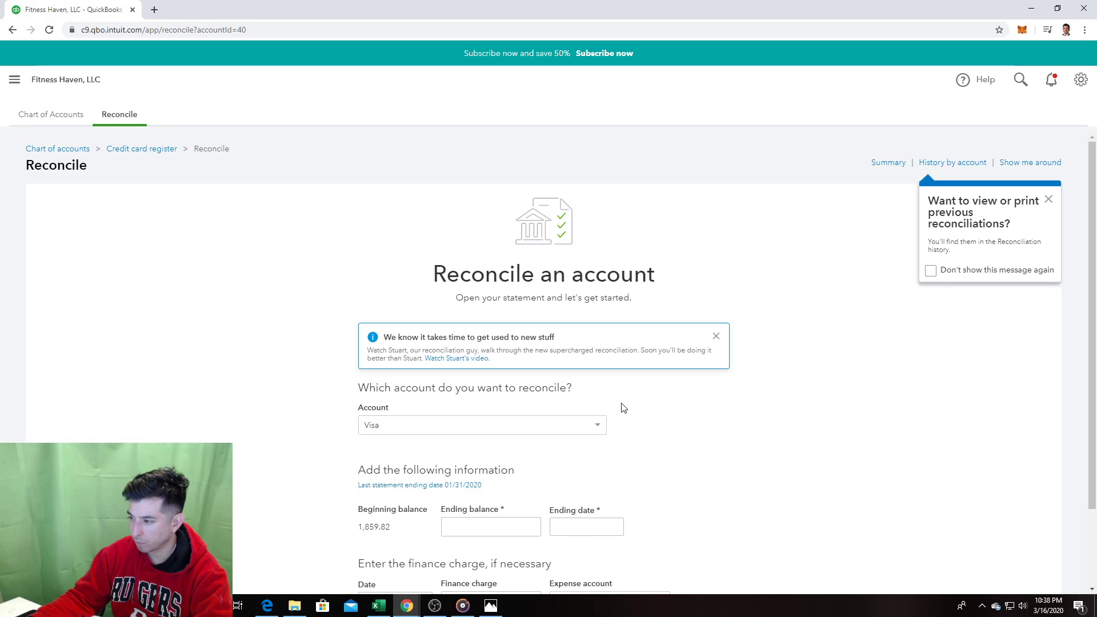
click(581, 426)
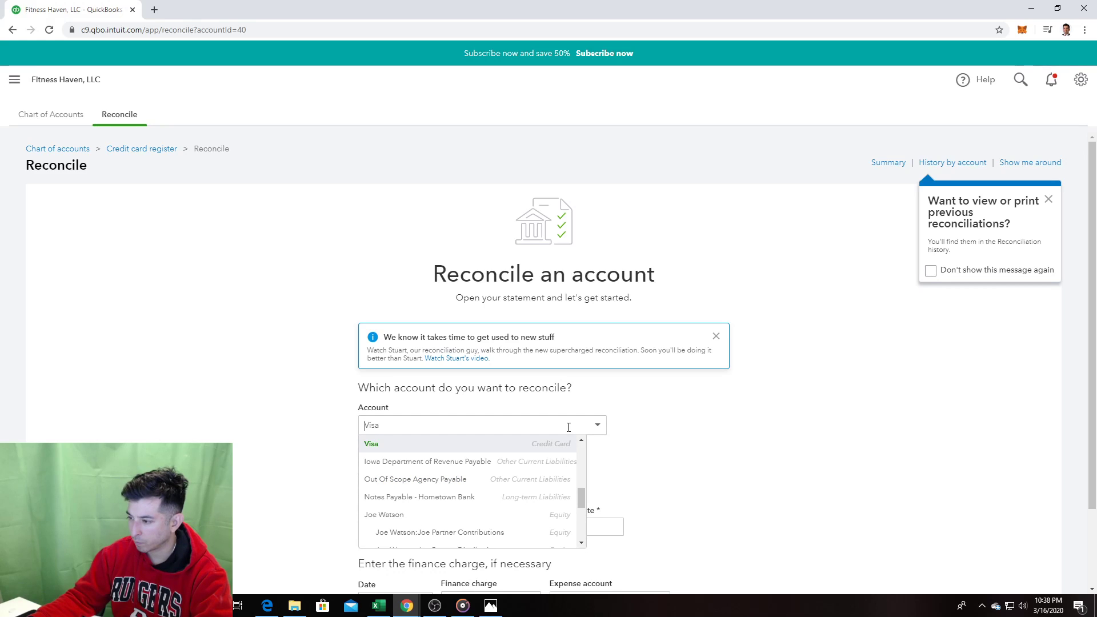
scroll(559, 460, down, 4)
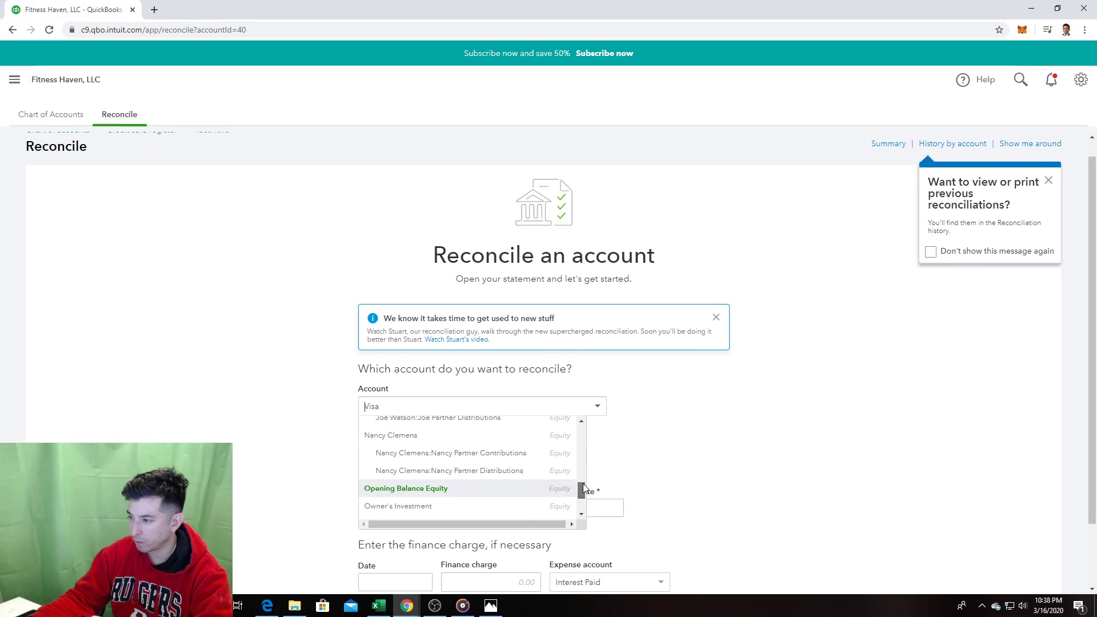
drag(583, 484, 589, 412)
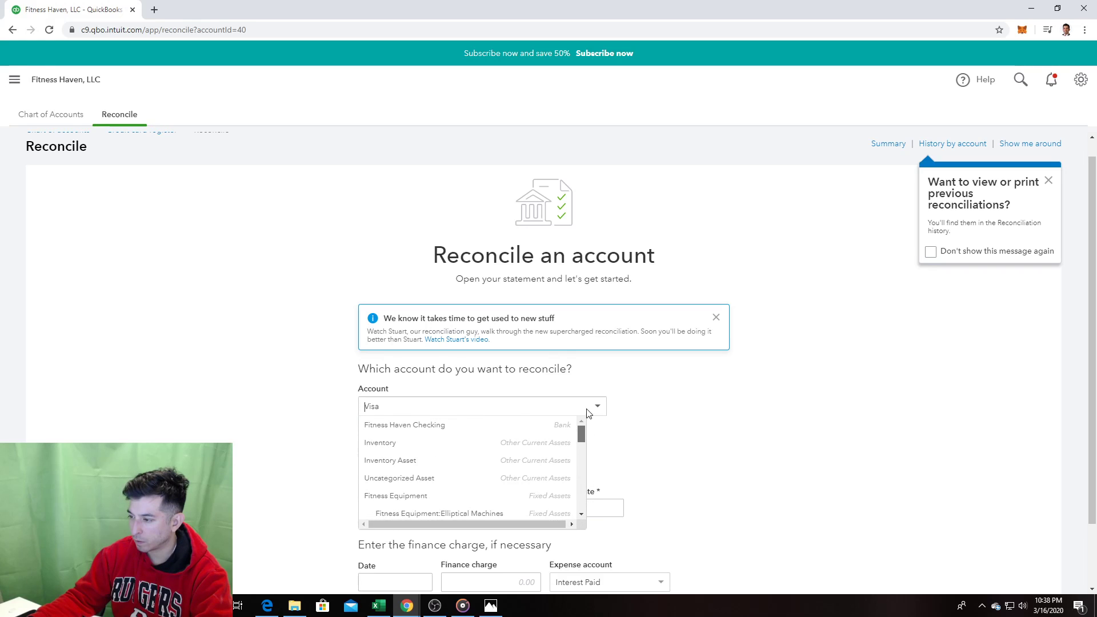
click(631, 370)
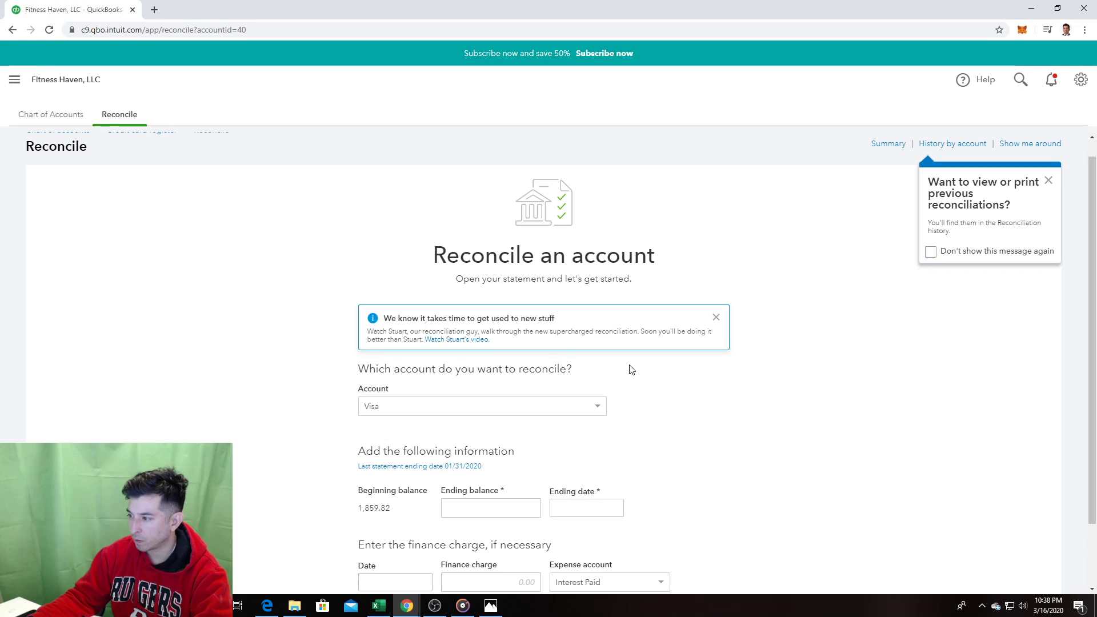
scroll(630, 369, down, 2)
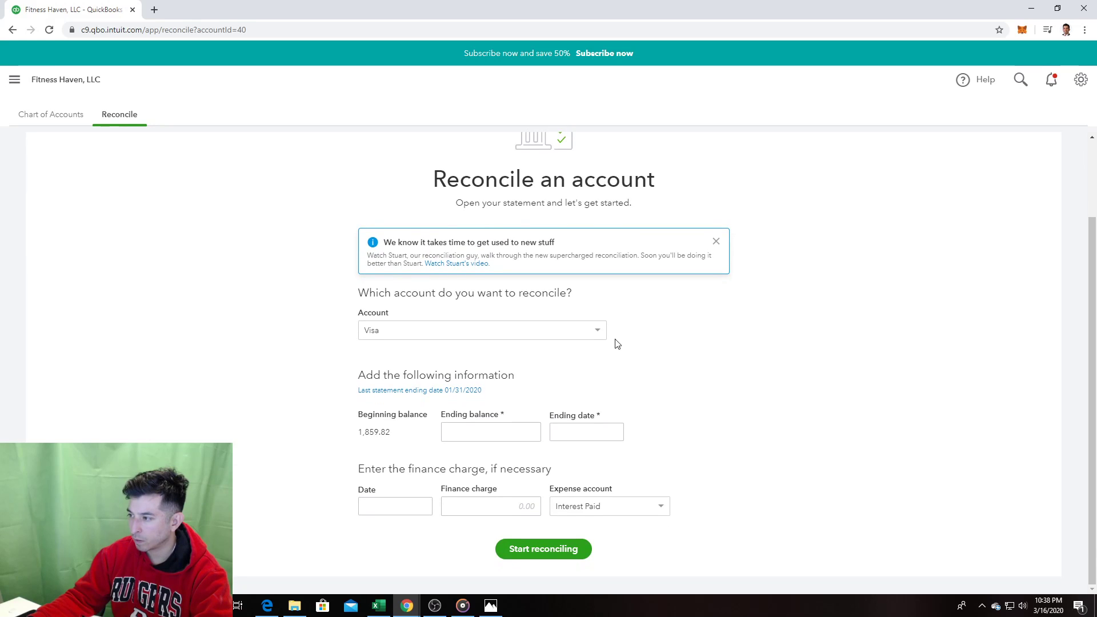
click(603, 337)
drag(582, 403, 601, 345)
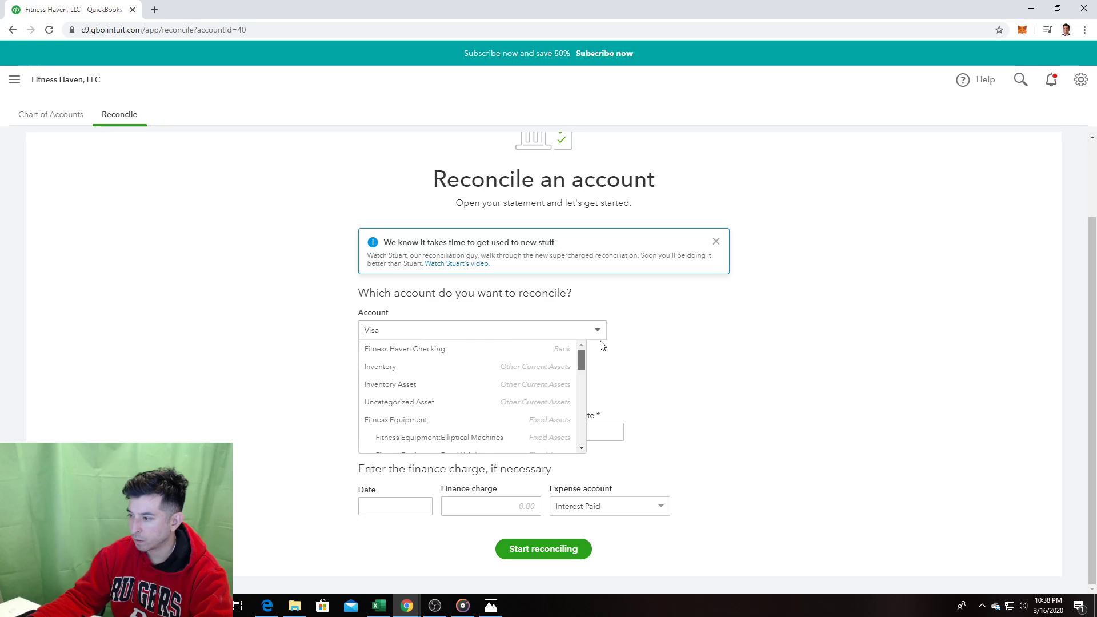
click(511, 349)
click(549, 336)
click(657, 329)
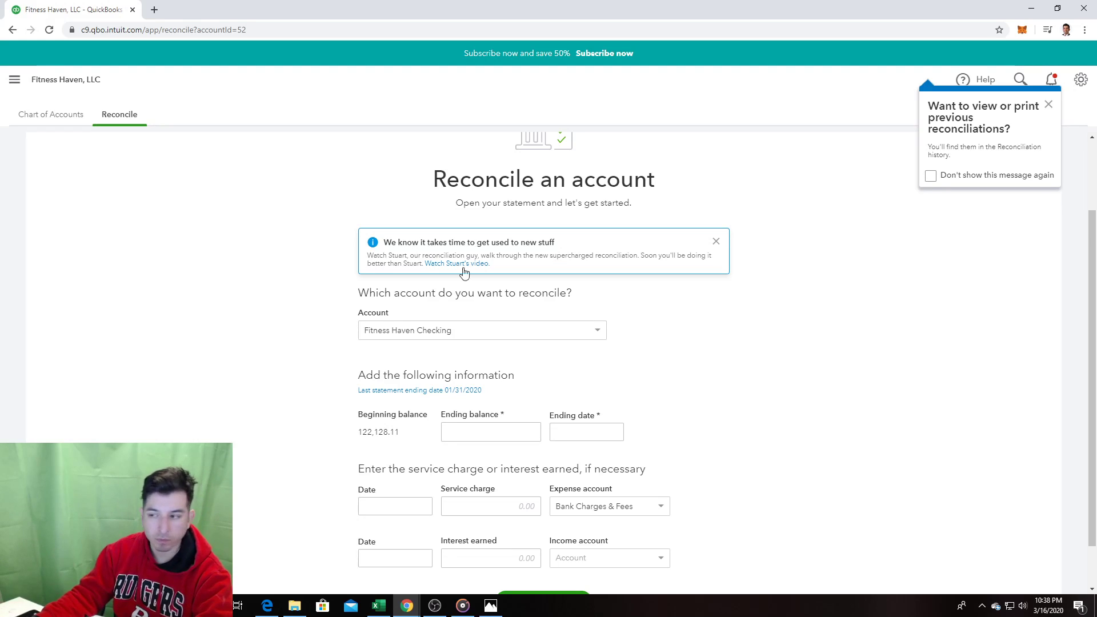
Step: Capture a screenshot of the reconcile form with Fitness Haven Checking chosen, dismissing the OneDrive offer
key(alt+Tab)
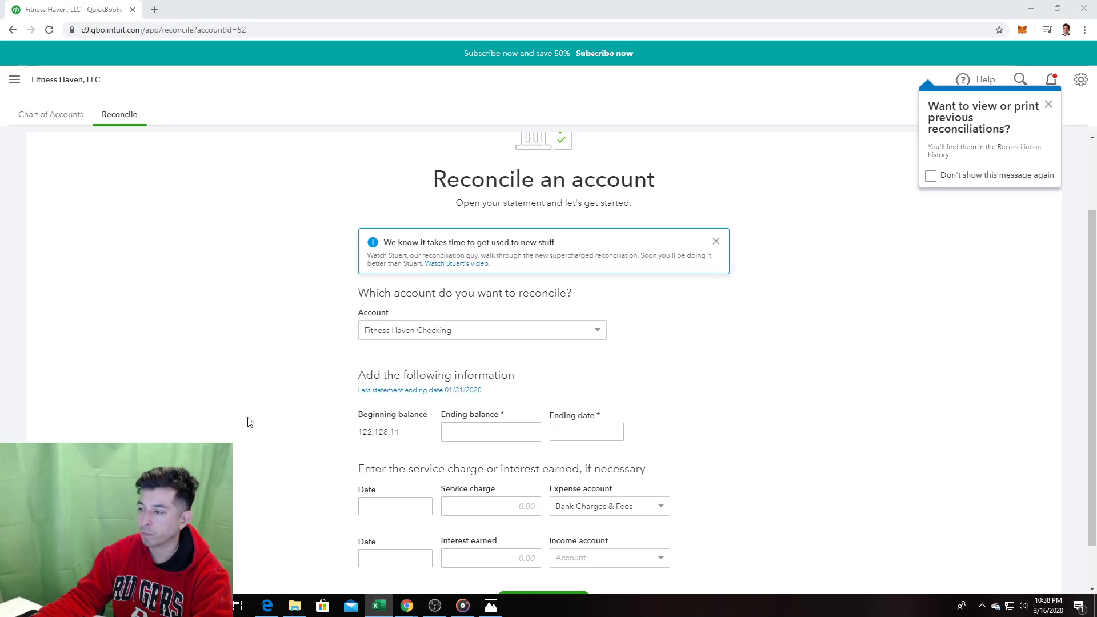
key(Print)
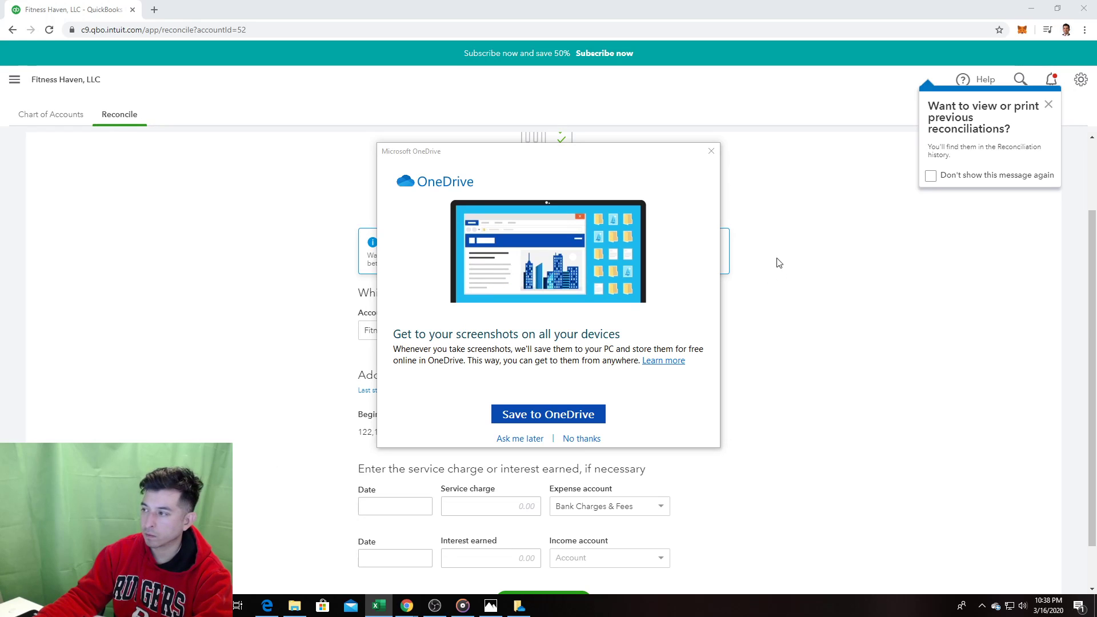
click(712, 151)
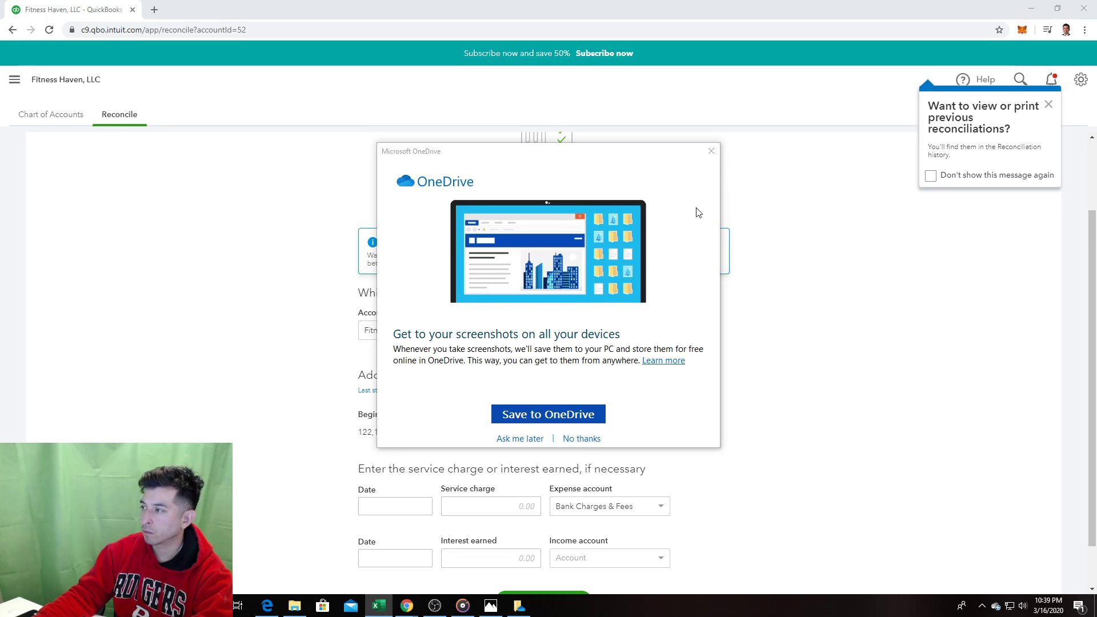
click(711, 151)
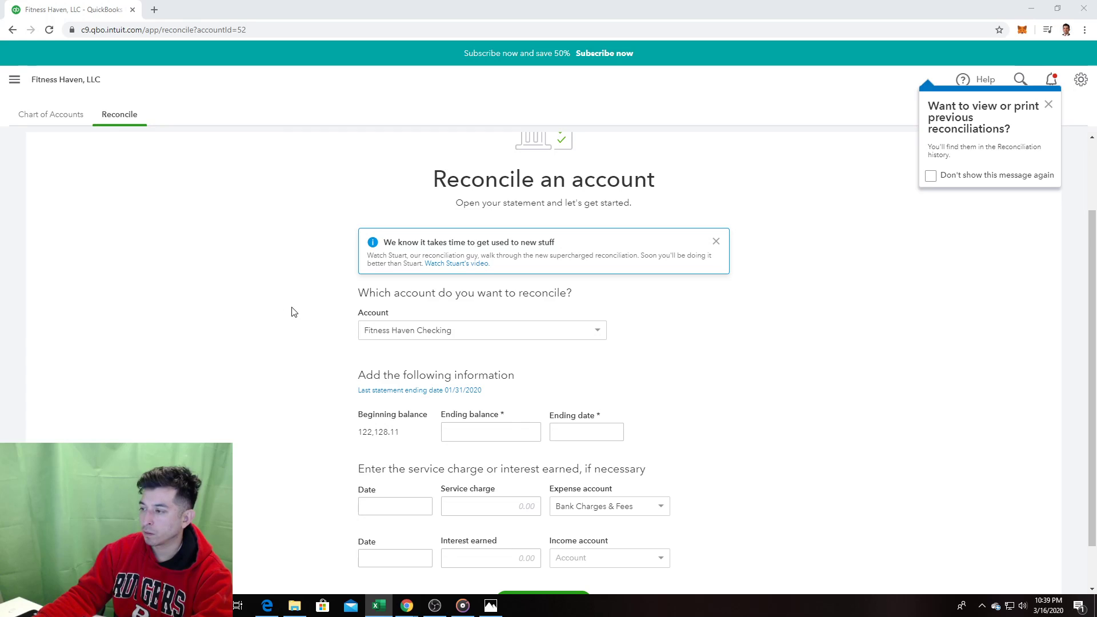
click(253, 320)
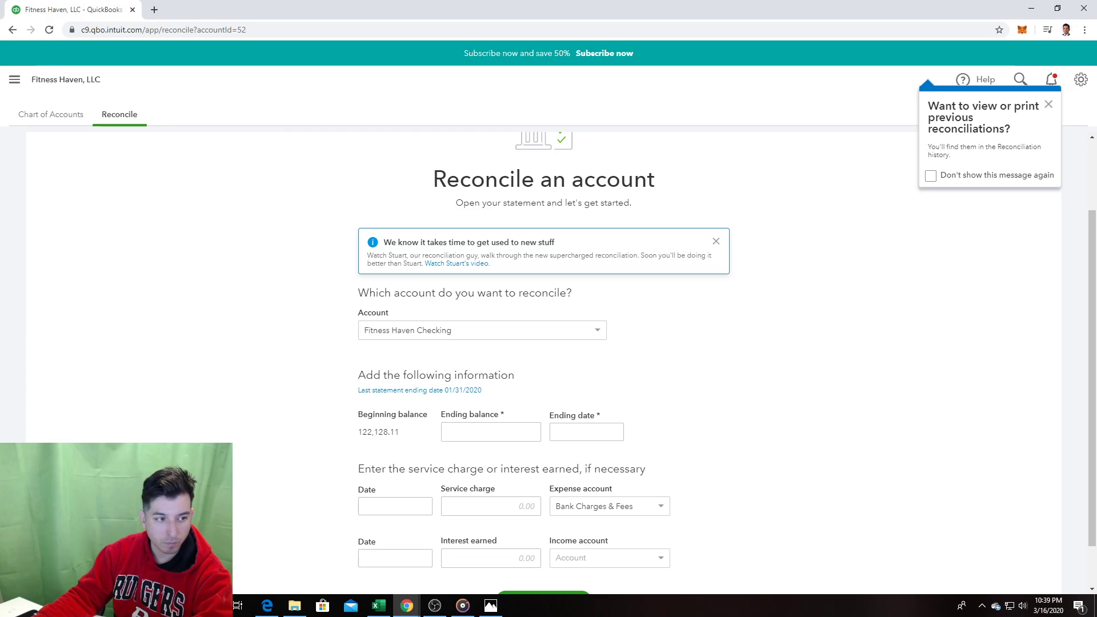
Step: Enter the checking statement's ending balance of 111,672.78 and set its ending date to 02/28/2020
key(alt+Tab)
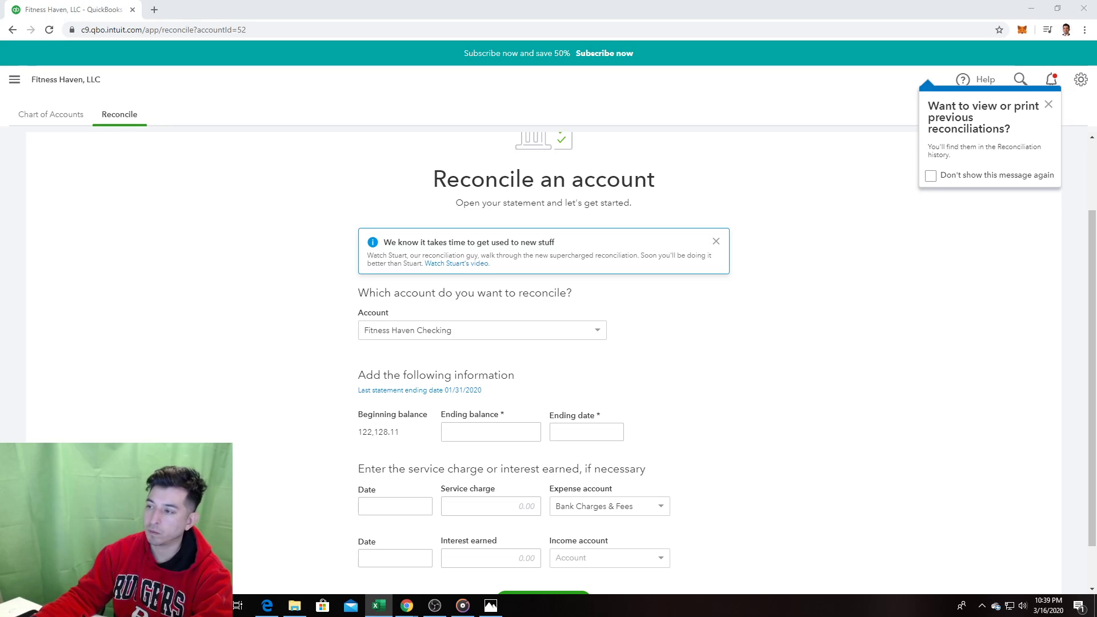
click(451, 430)
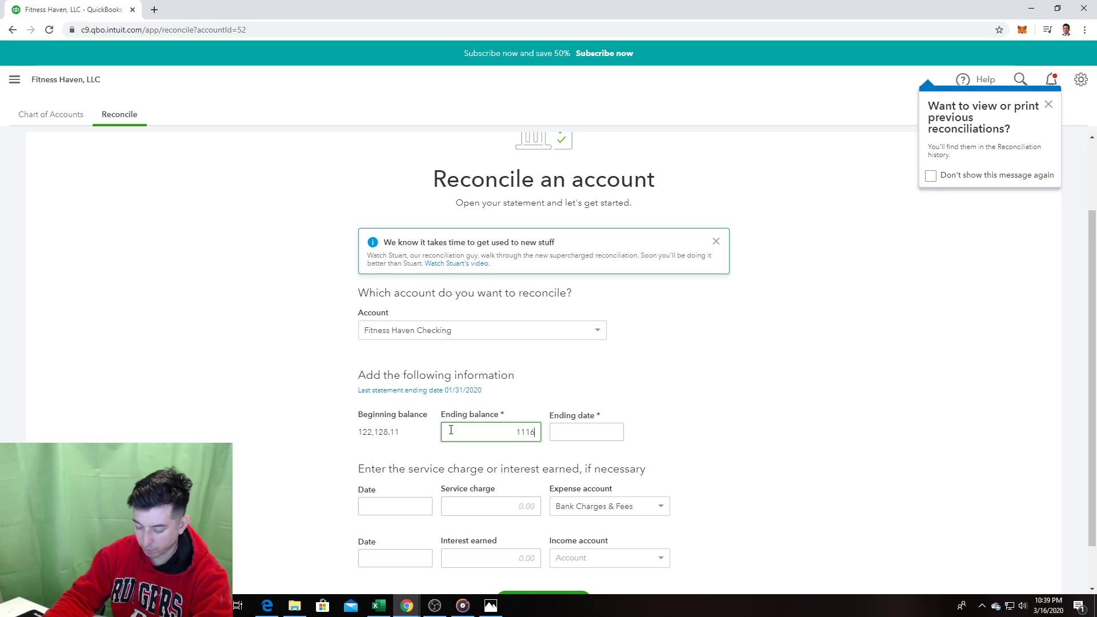
text(111672.78)
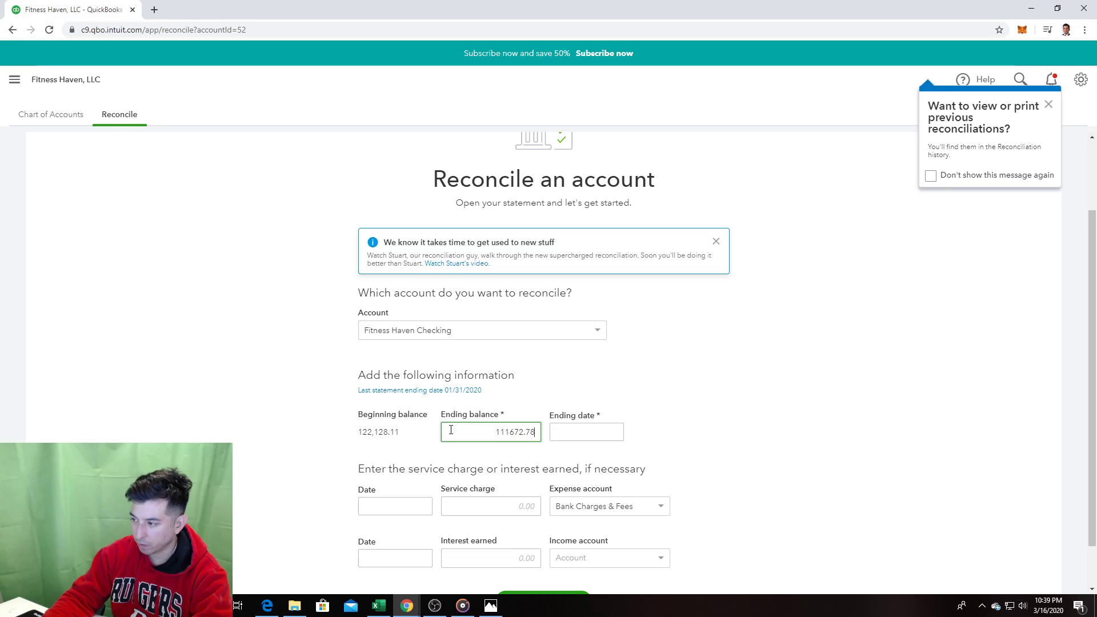
key(Tab)
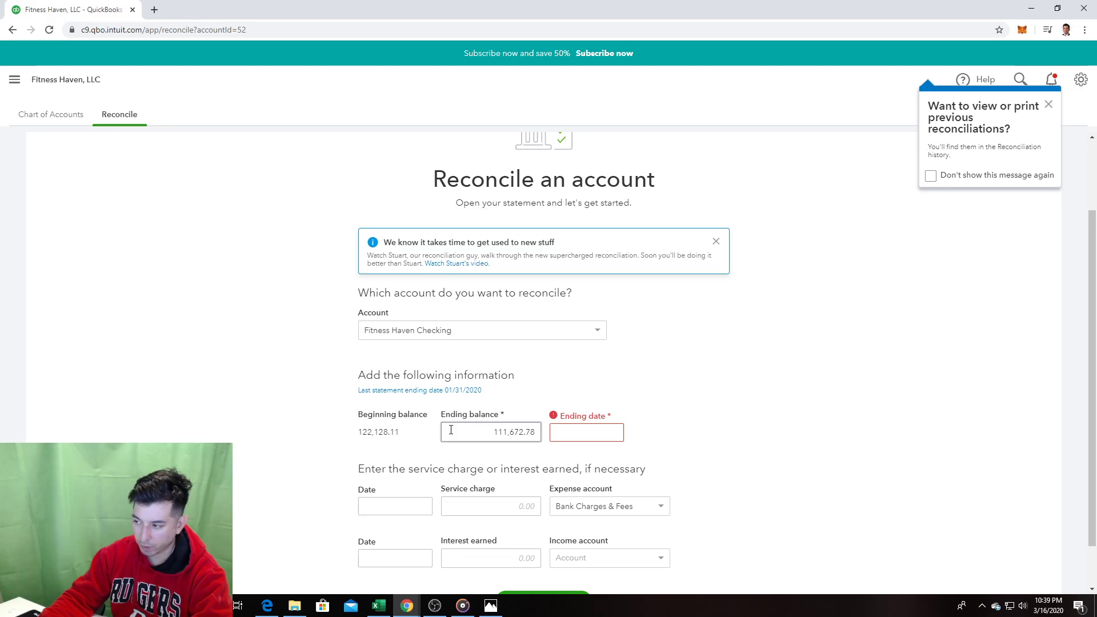
click(598, 431)
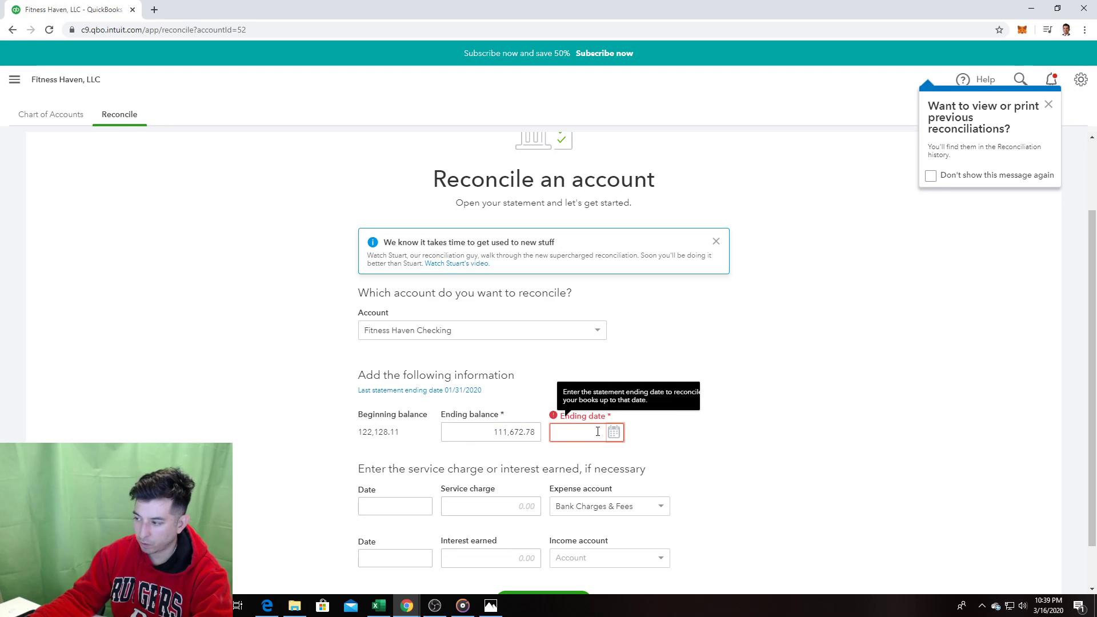
click(614, 432)
click(559, 290)
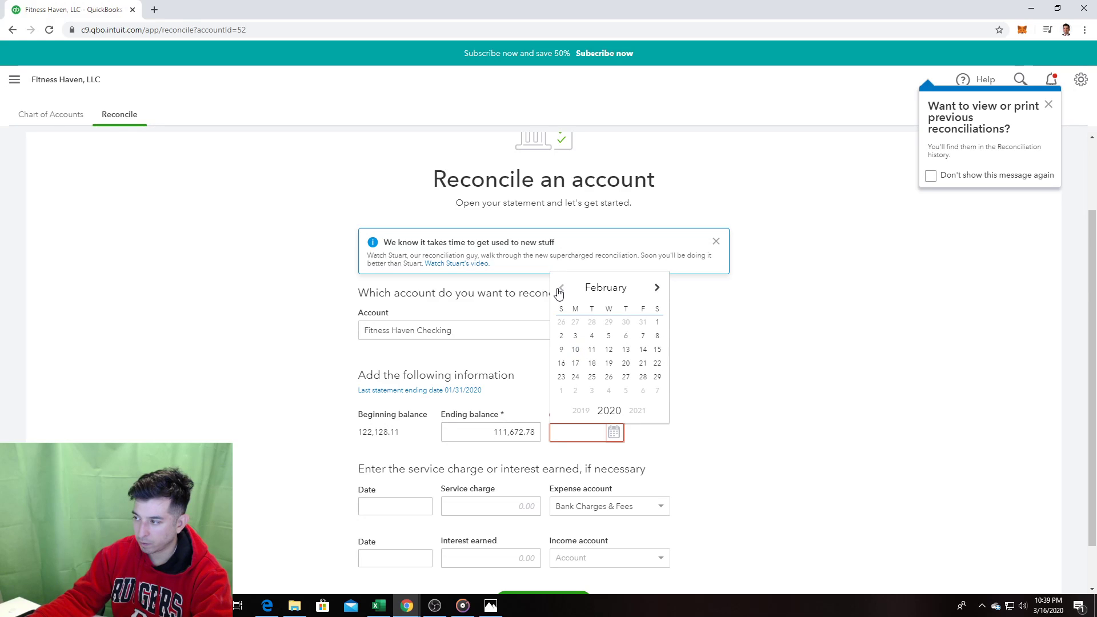
click(644, 378)
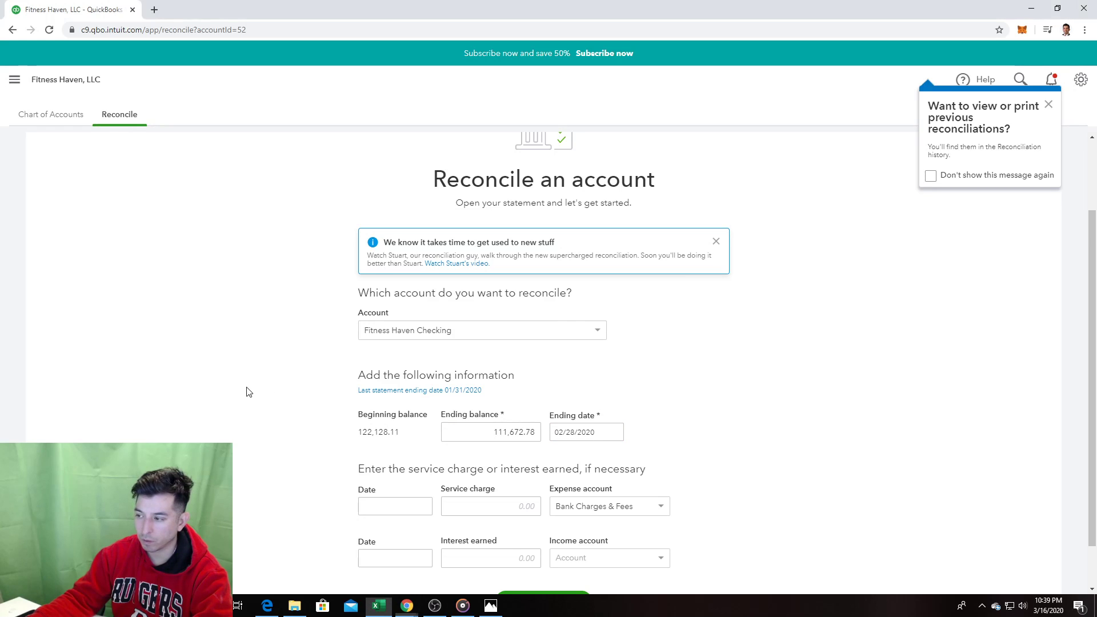
Step: Capture a screenshot of the filled-in ending balance and ending date, and dismiss the OneDrive offer
key(Print)
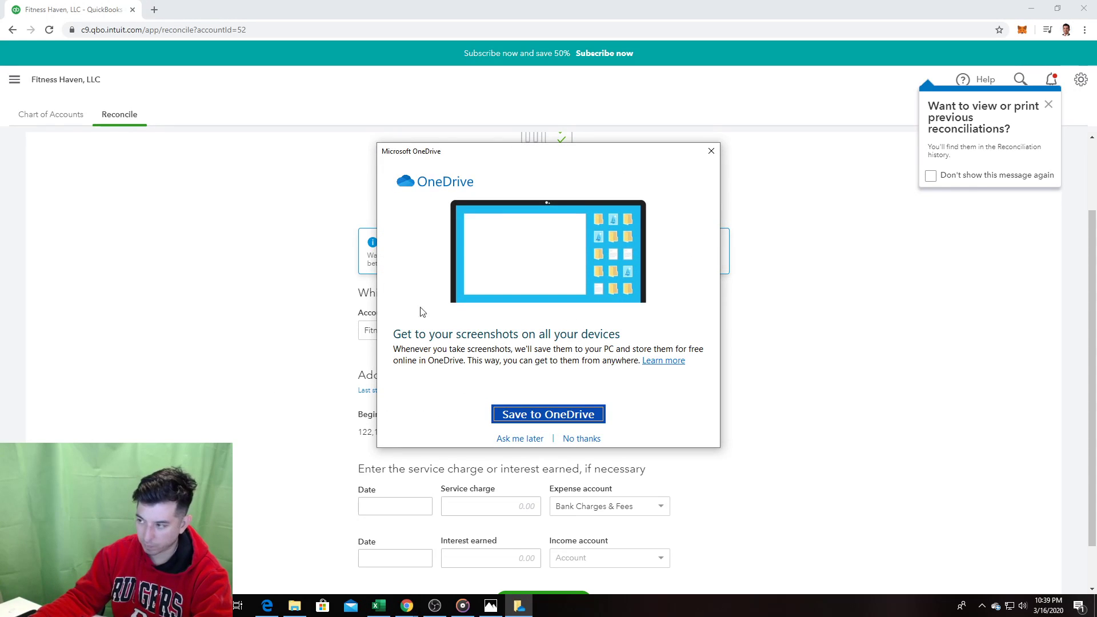
click(711, 151)
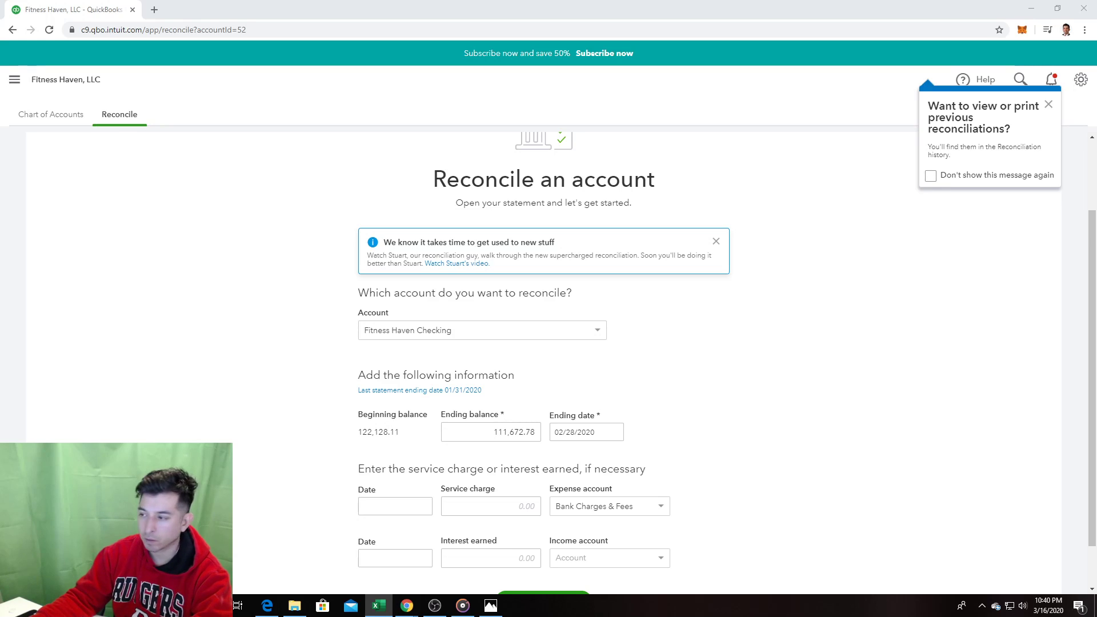
click(299, 380)
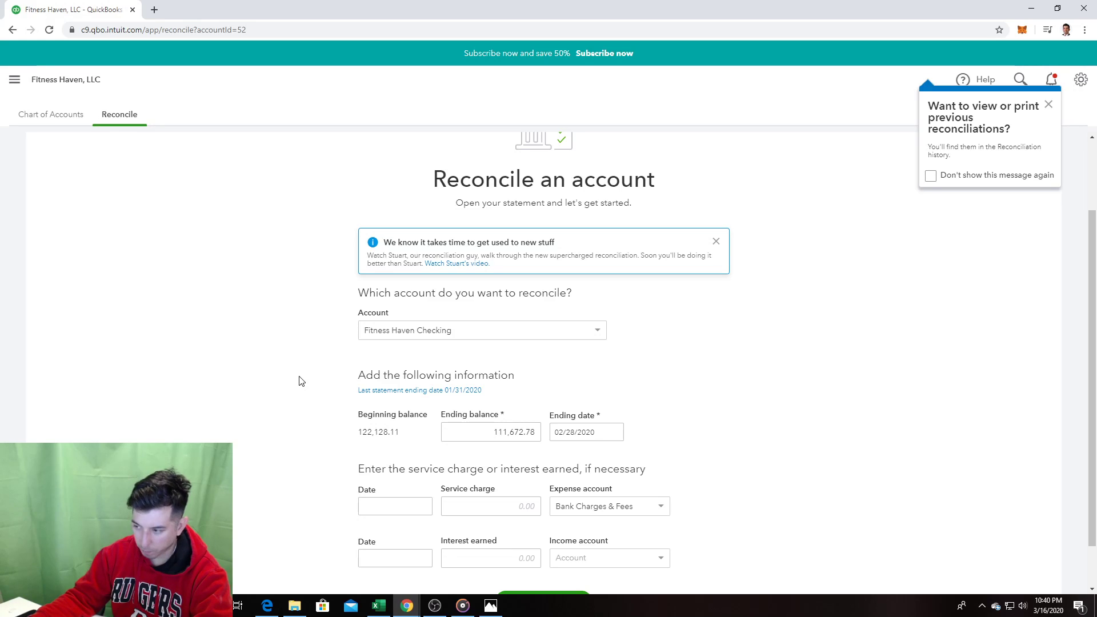
Step: Start reconciling the checking account without a service charge or interest, and dismiss the tip about more space to review transactions
scroll(489, 390, down, 2)
click(476, 392)
click(460, 415)
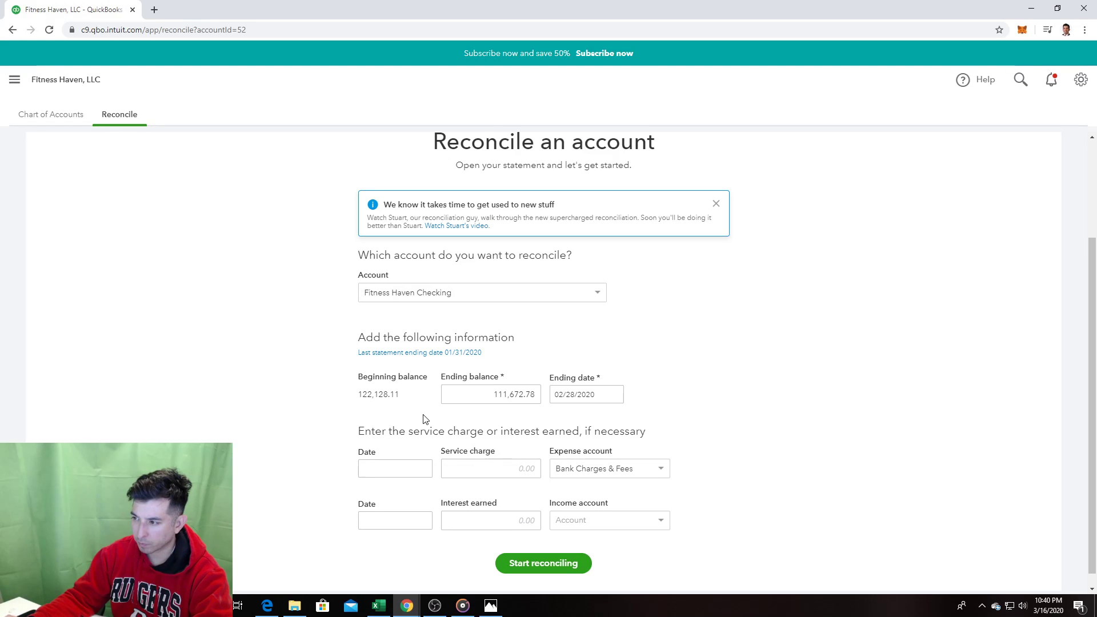
scroll(326, 397, down, 1)
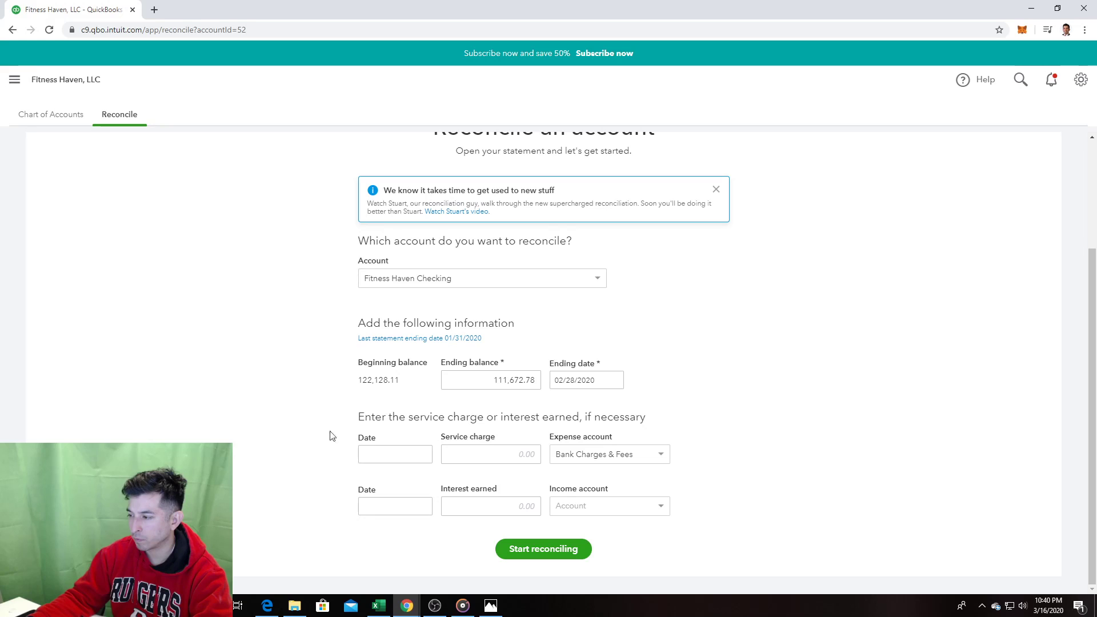
click(565, 554)
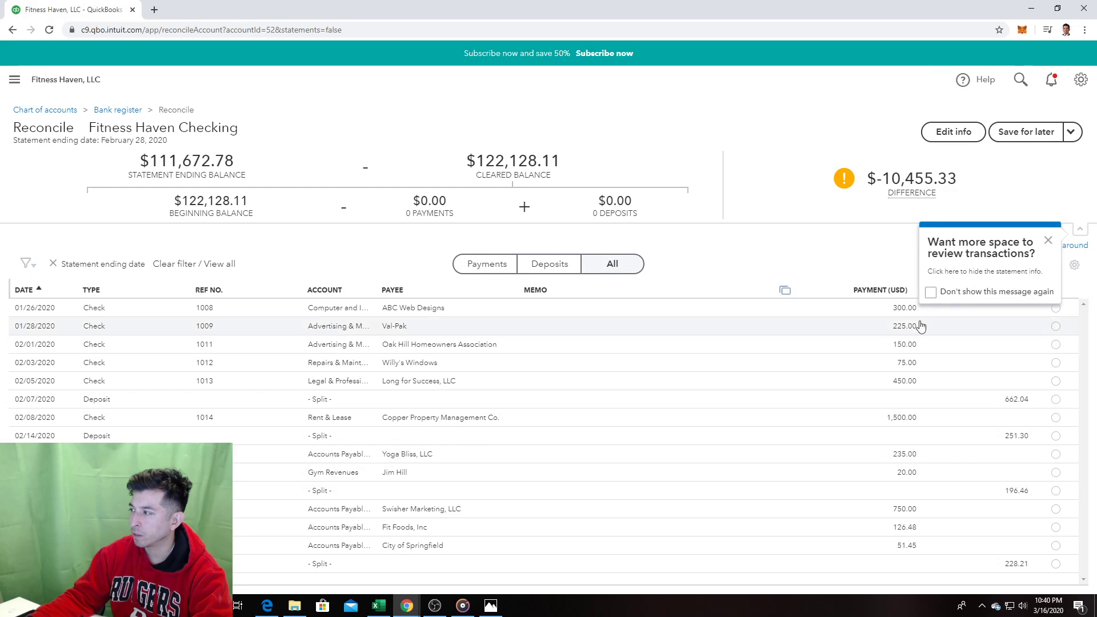
click(1048, 243)
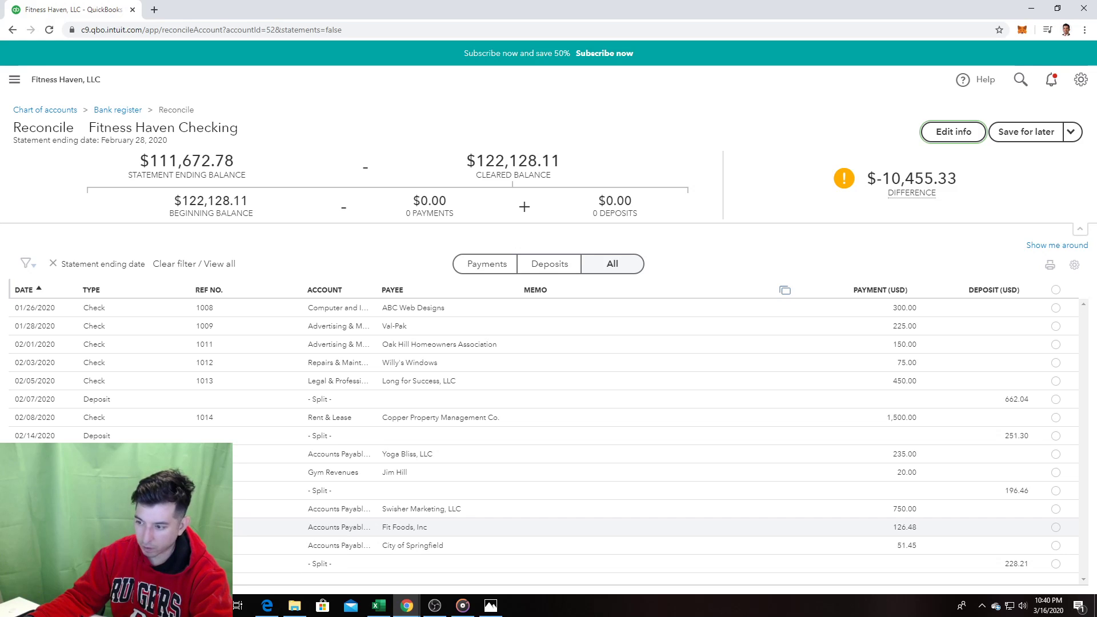
click(241, 570)
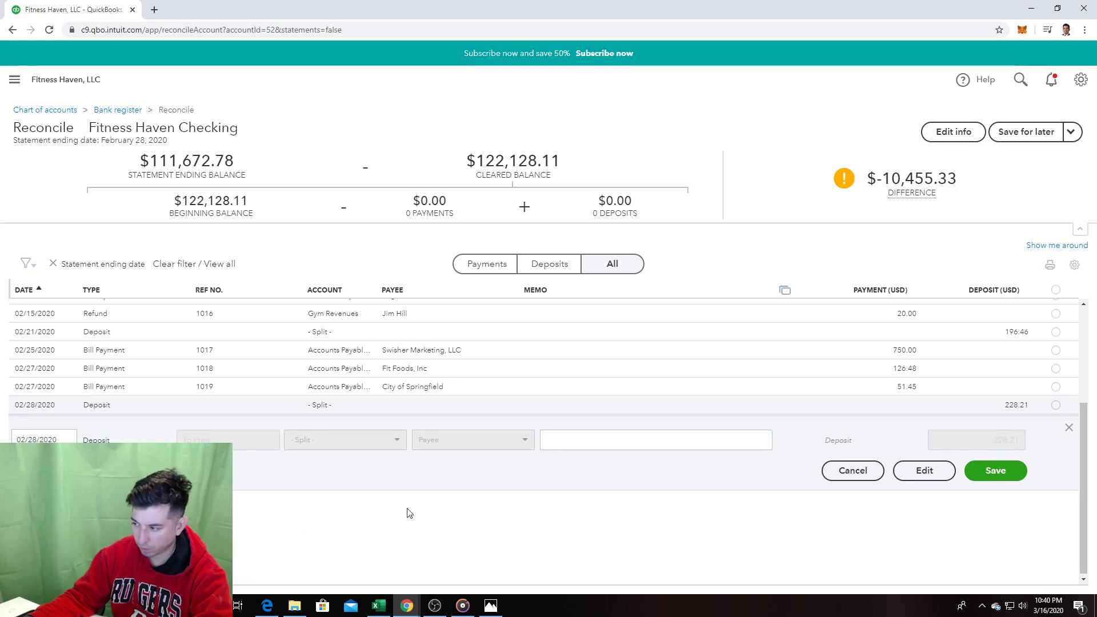
click(1069, 428)
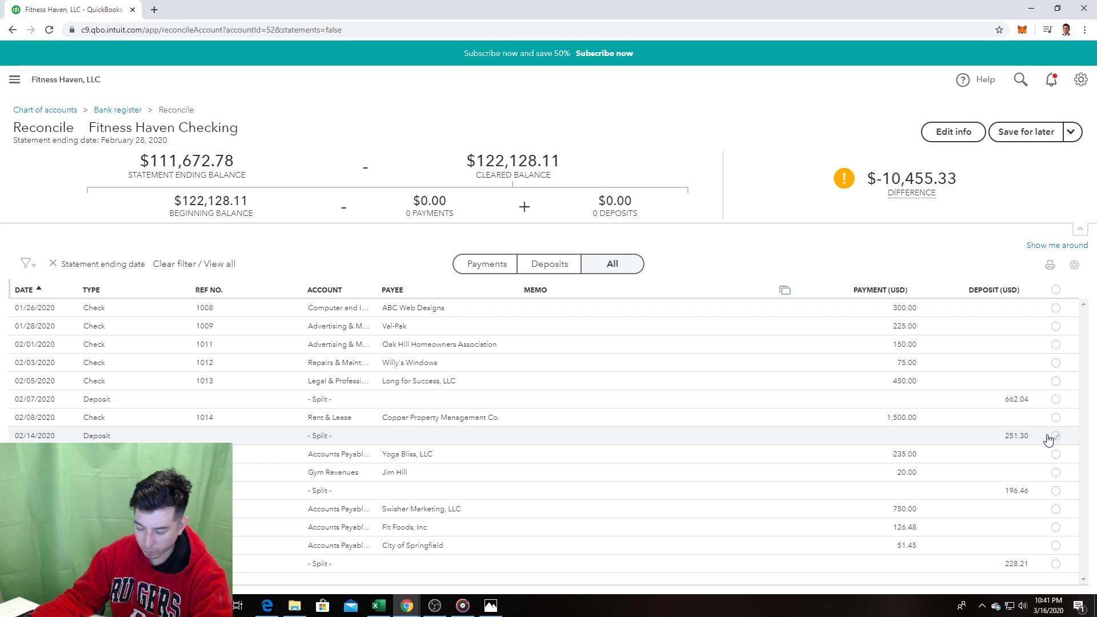
Step: Mark every listed checking transaction as cleared, from check 1008 dated 01/26/2020 through the 02/28/2020 deposit
click(1055, 308)
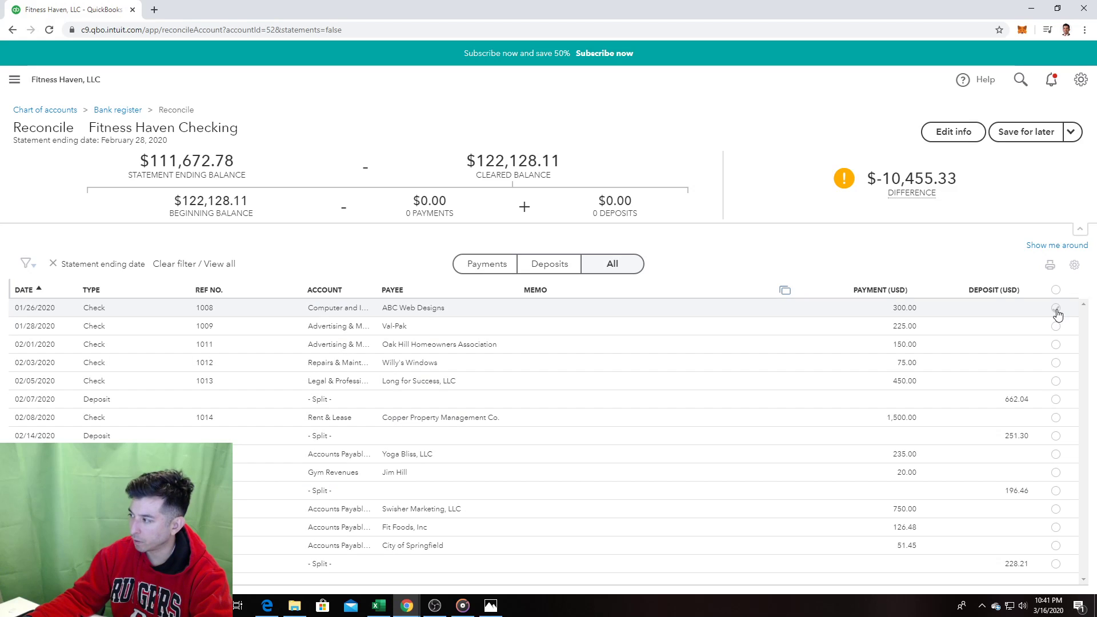
click(1056, 326)
click(1055, 345)
click(1056, 363)
click(1055, 381)
click(1055, 399)
click(1055, 418)
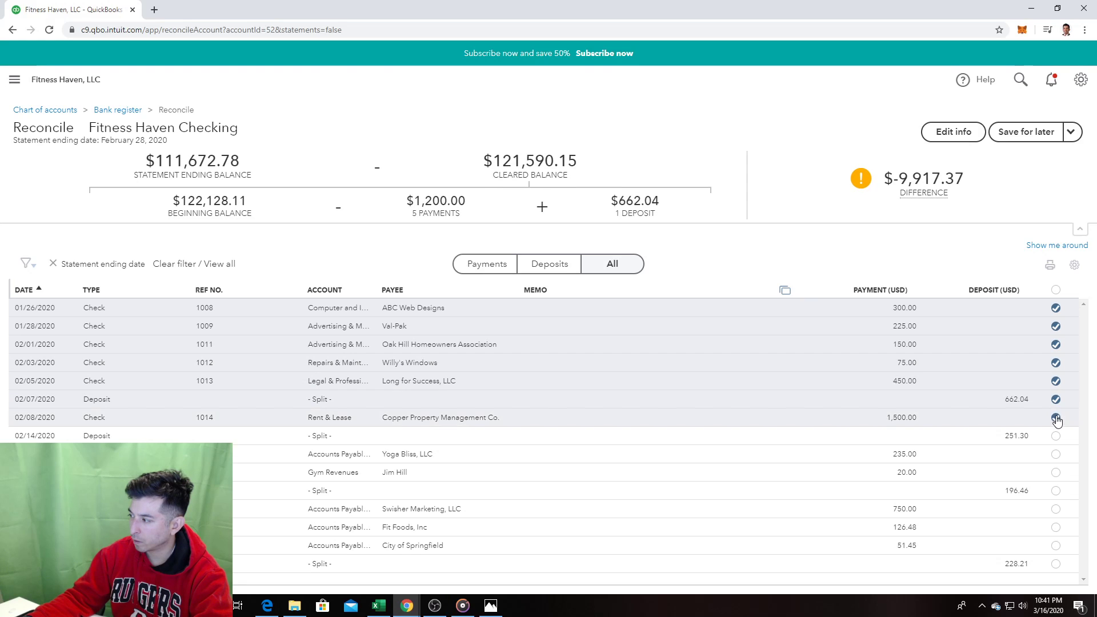
click(1055, 436)
click(1056, 454)
click(1056, 472)
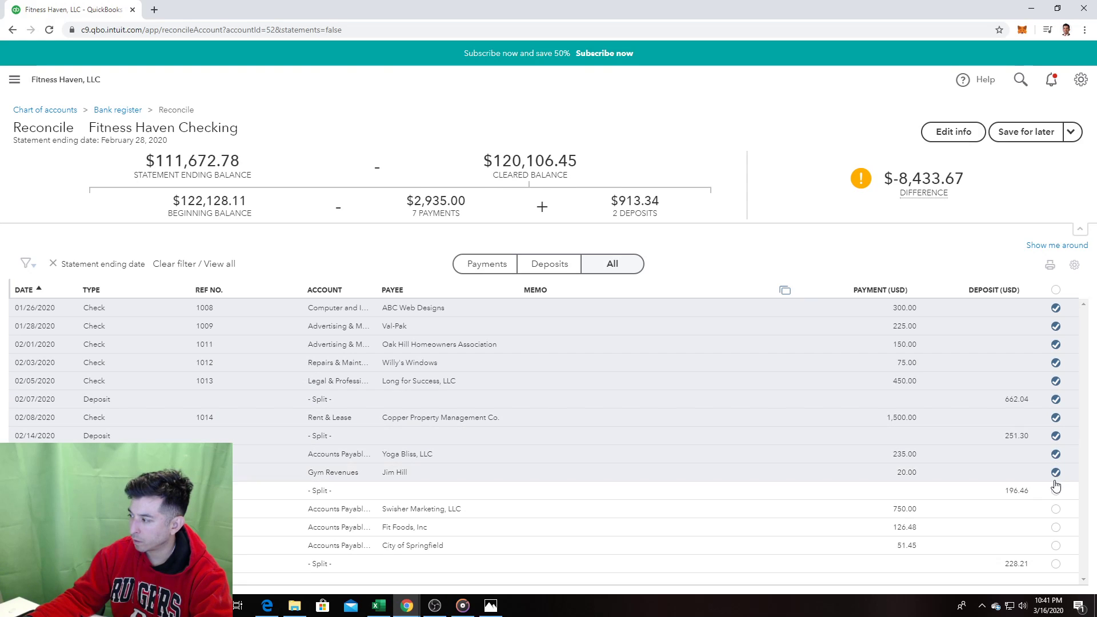
click(1055, 492)
click(1056, 509)
click(1055, 527)
click(1056, 546)
click(1057, 564)
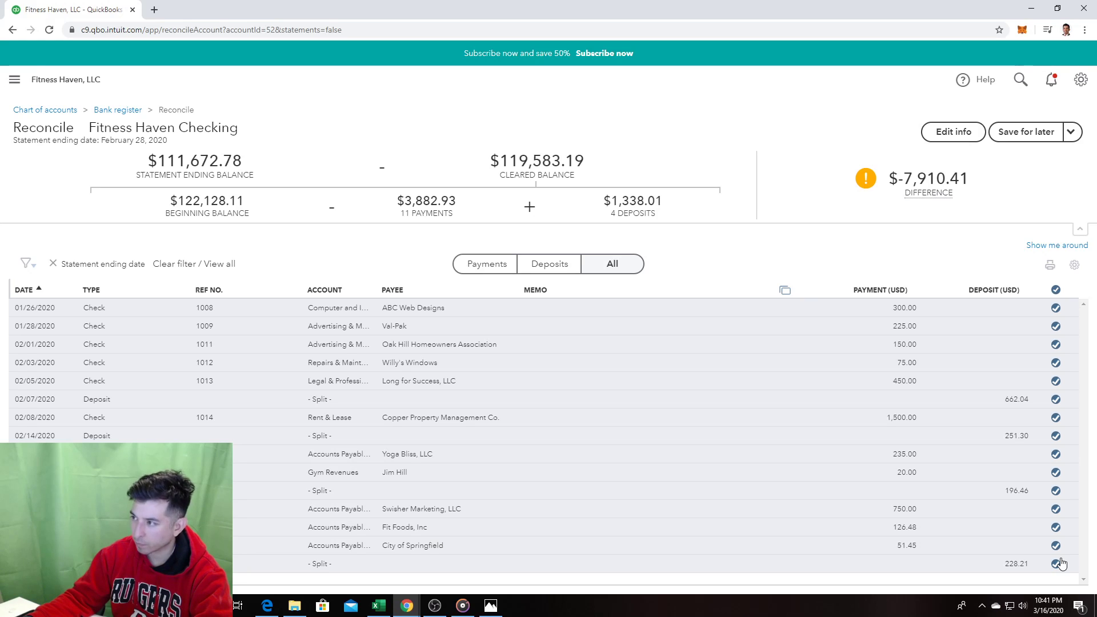
click(1057, 291)
click(1057, 292)
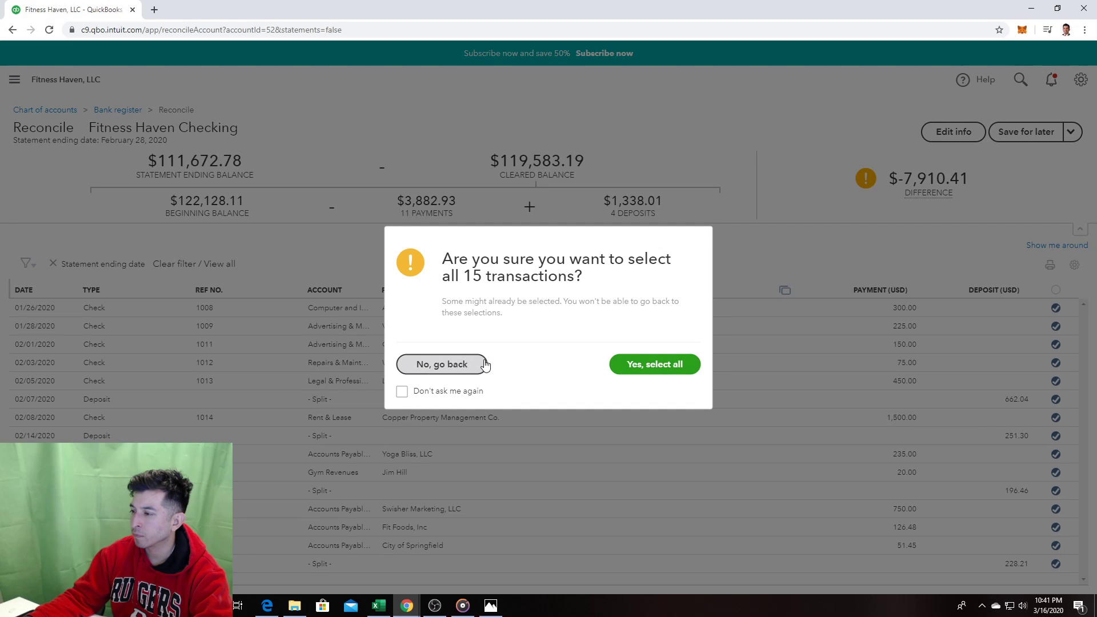
click(486, 365)
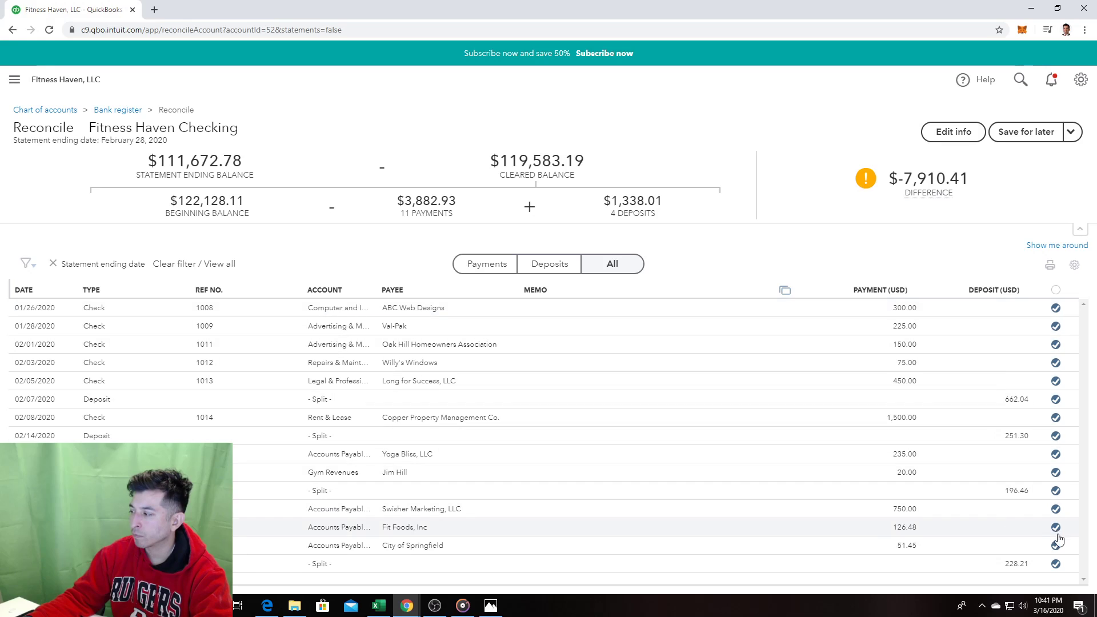
Step: Unmark all fifteen checking transactions one by one, from the 02/28/2020 deposit back to check 1008 dated 01/26/2020
click(1056, 564)
click(1056, 546)
click(1056, 527)
click(1055, 509)
click(1056, 491)
click(1056, 472)
click(1056, 455)
click(1056, 436)
click(1056, 400)
click(1056, 382)
click(1056, 363)
click(1056, 345)
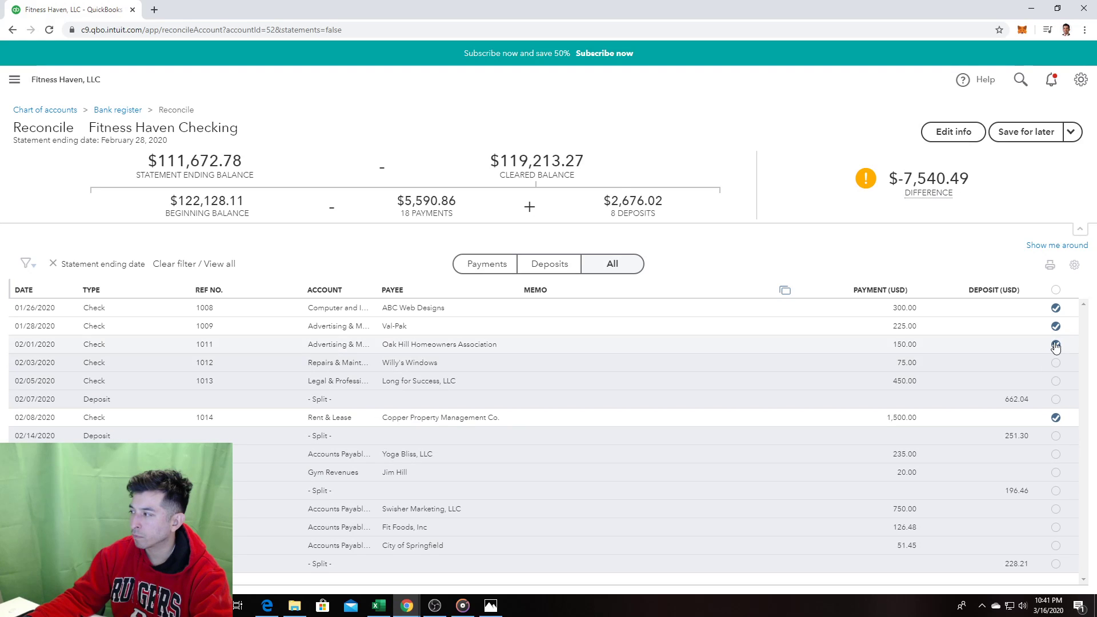
click(1056, 326)
click(1056, 308)
click(1056, 417)
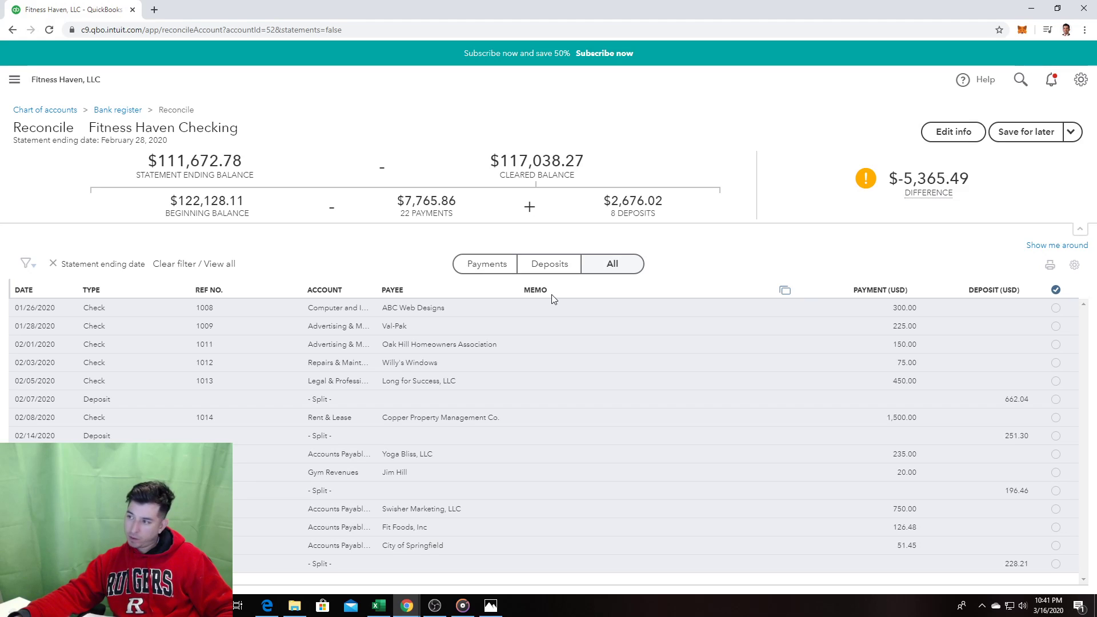
Step: Check the payments on their own, and unmark the four deposits dated 02/07, 02/14, 02/21 and 02/28/2020 in the deposits-only view
click(499, 266)
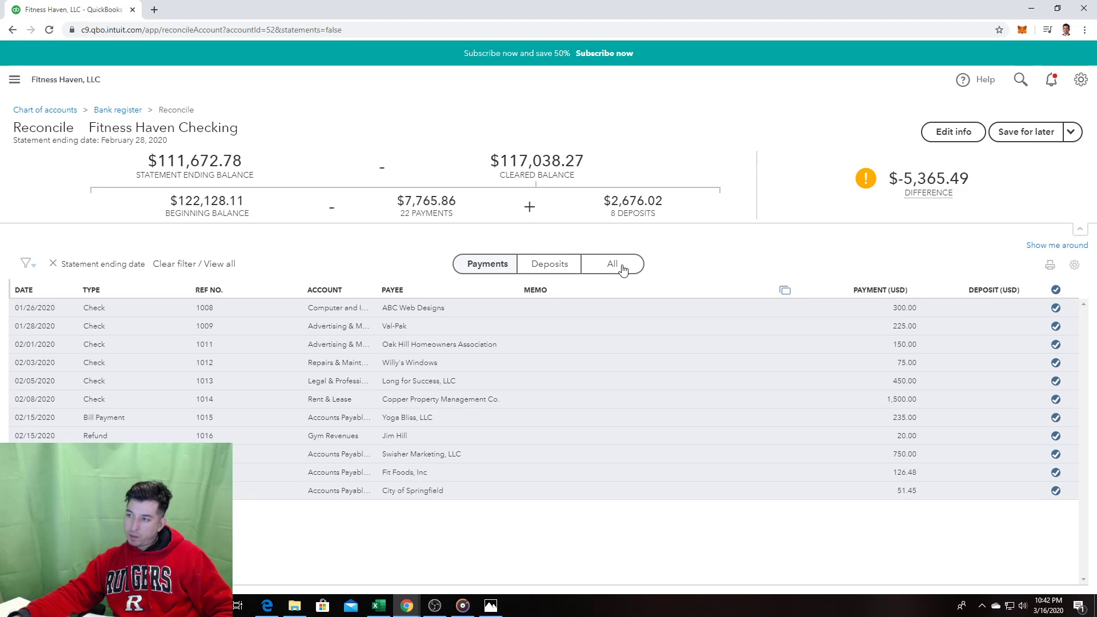
click(574, 267)
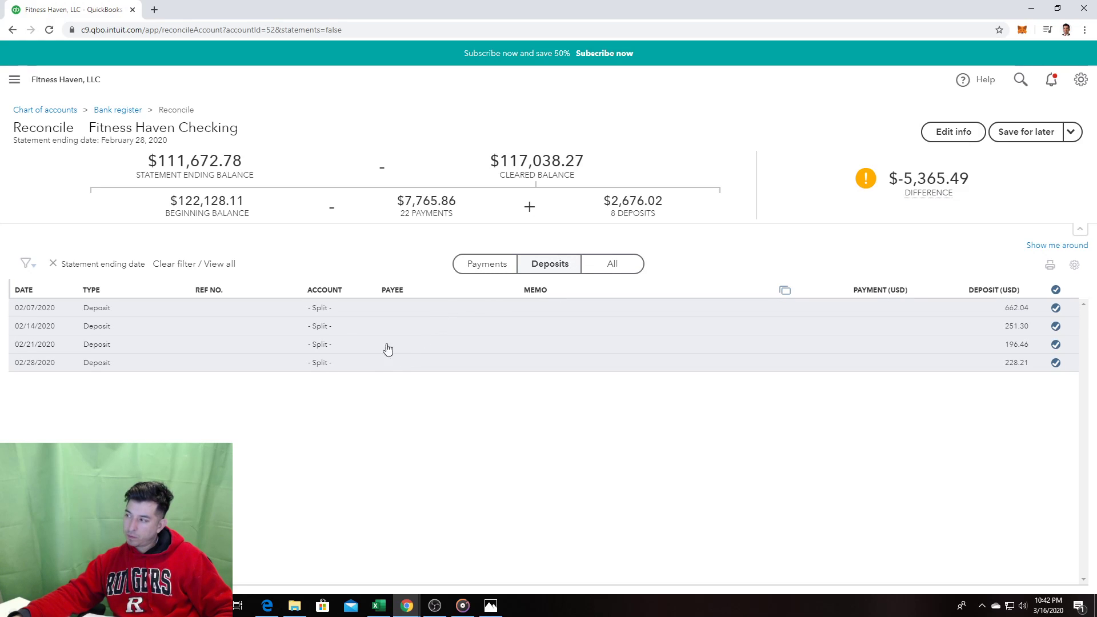
click(1056, 307)
click(1056, 325)
click(1056, 344)
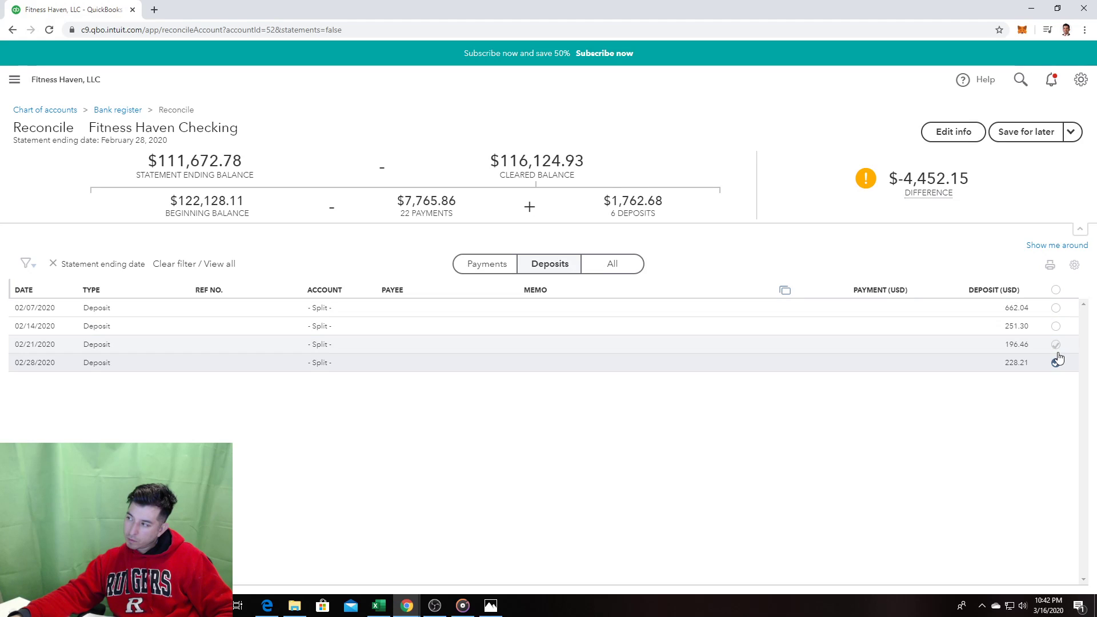
click(1056, 364)
Step: Show all transactions again and unmark the eleven payments, from check 1008 to ABC Web Designs through the City of Springfield payment
click(615, 267)
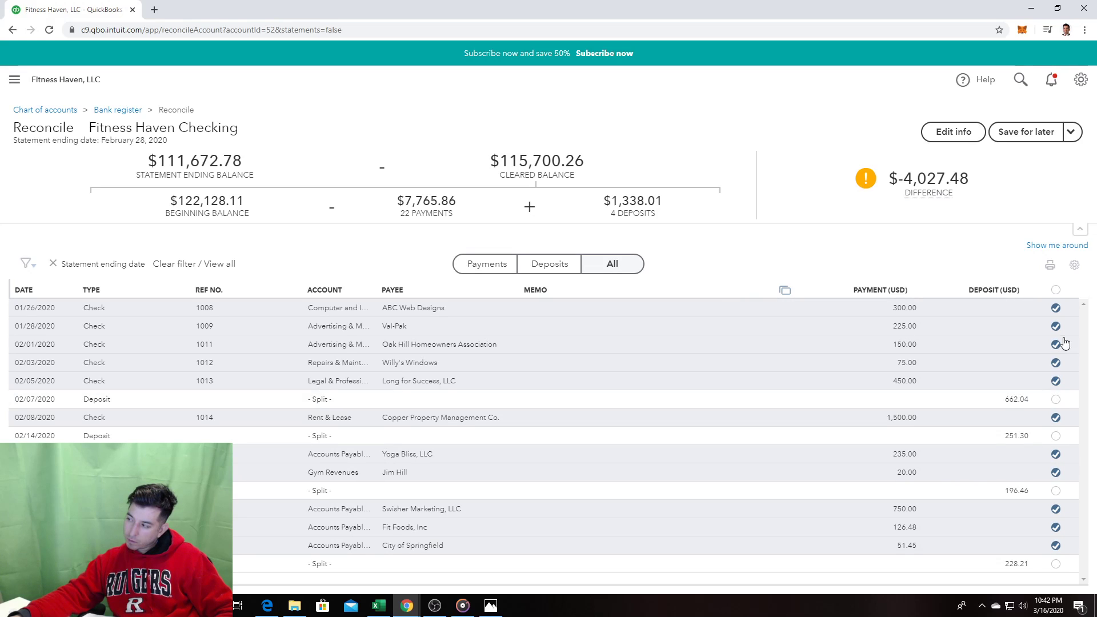
click(1056, 307)
click(1056, 325)
click(1056, 344)
click(1056, 364)
click(1056, 381)
click(1056, 417)
click(1055, 454)
click(1056, 472)
click(1056, 509)
click(1056, 527)
click(1057, 546)
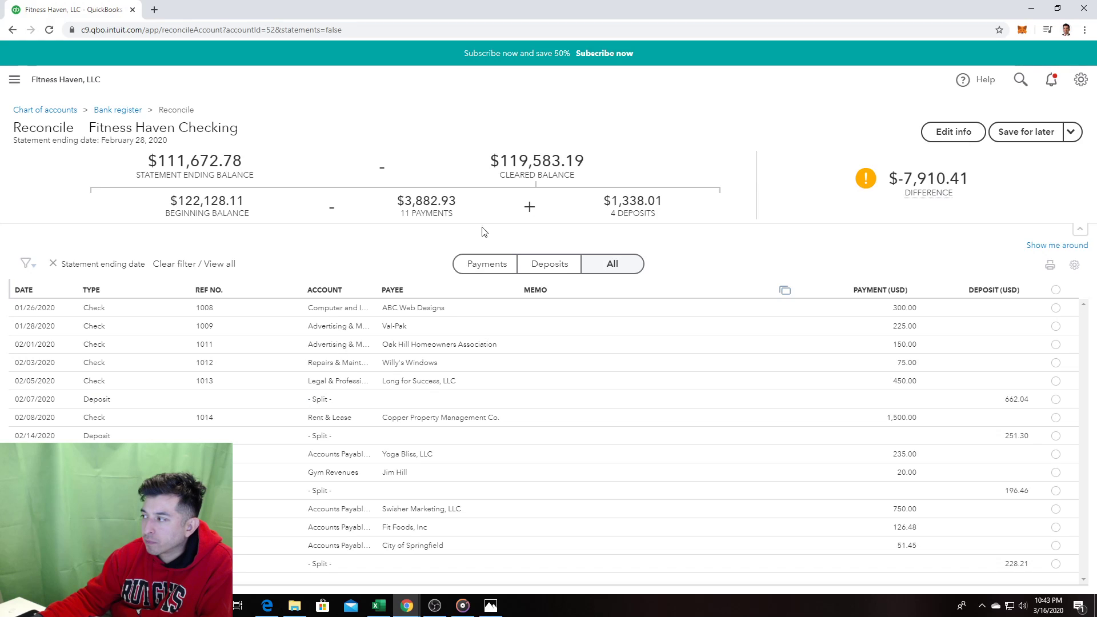
Step: Mark all fifteen payments and deposits as cleared again, working from check 1008 down to the 228.21 deposit
click(1056, 308)
click(1056, 326)
click(1056, 344)
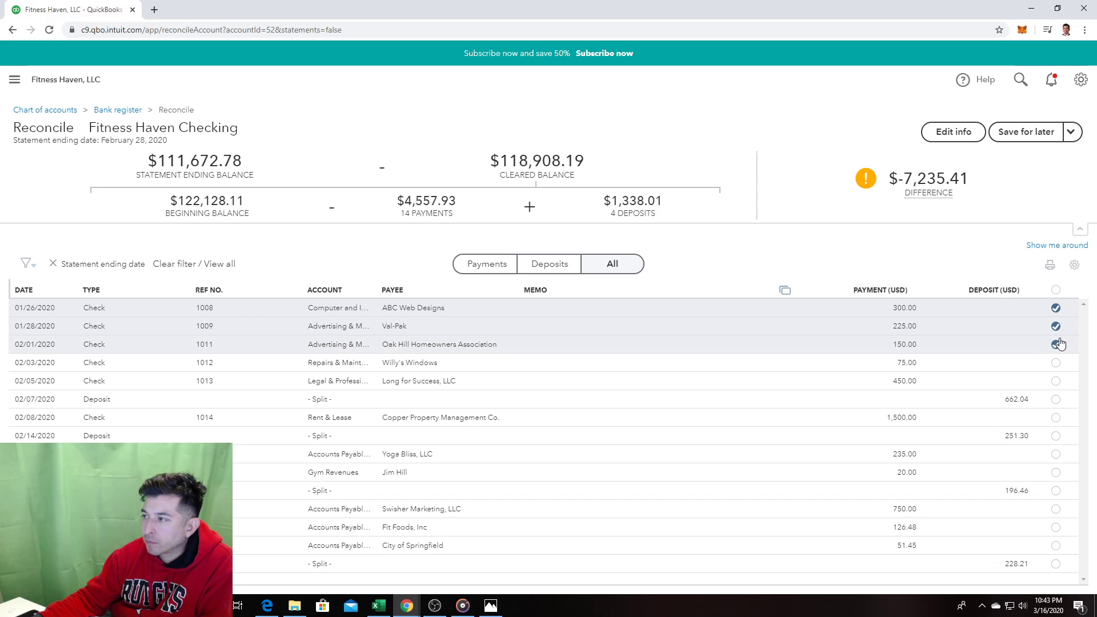
click(1057, 363)
click(1056, 381)
click(1056, 399)
click(1056, 418)
click(1056, 436)
click(1056, 454)
click(1056, 473)
click(1056, 491)
click(1056, 509)
click(1056, 528)
click(1056, 546)
click(1056, 564)
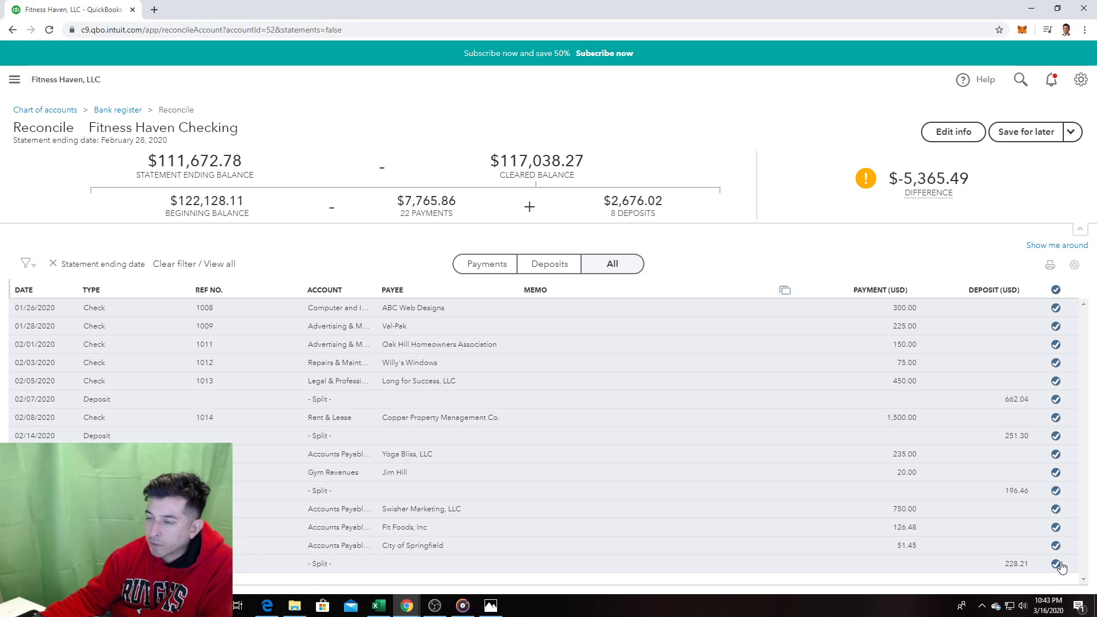
Step: Leave the reconciliation and open the Balance Sheet from the favorite reports
click(14, 79)
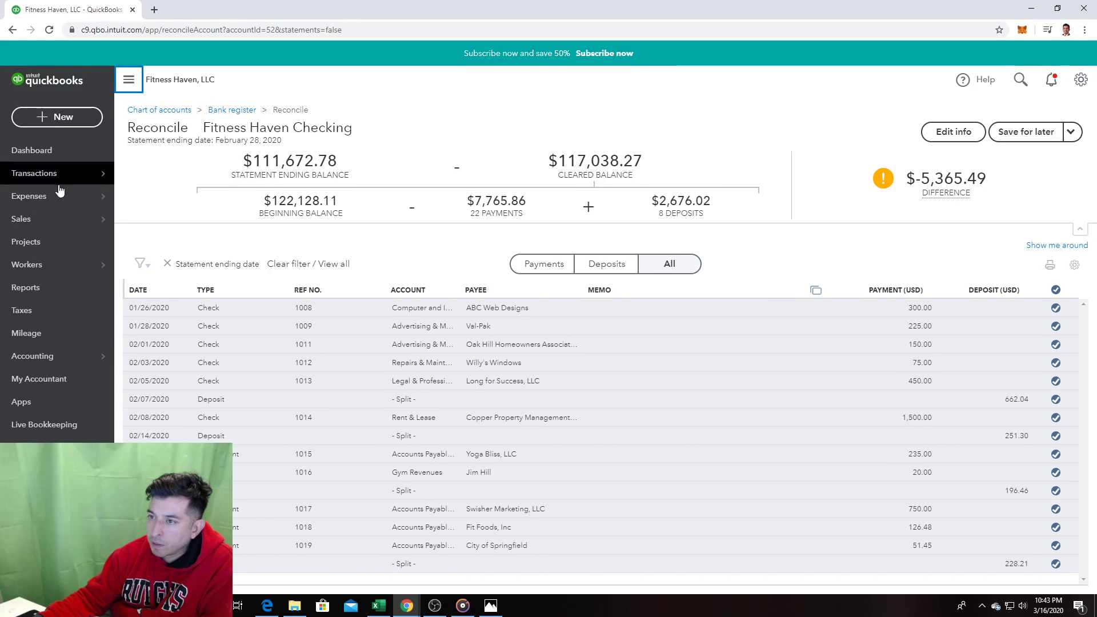
mouse_move(60, 192)
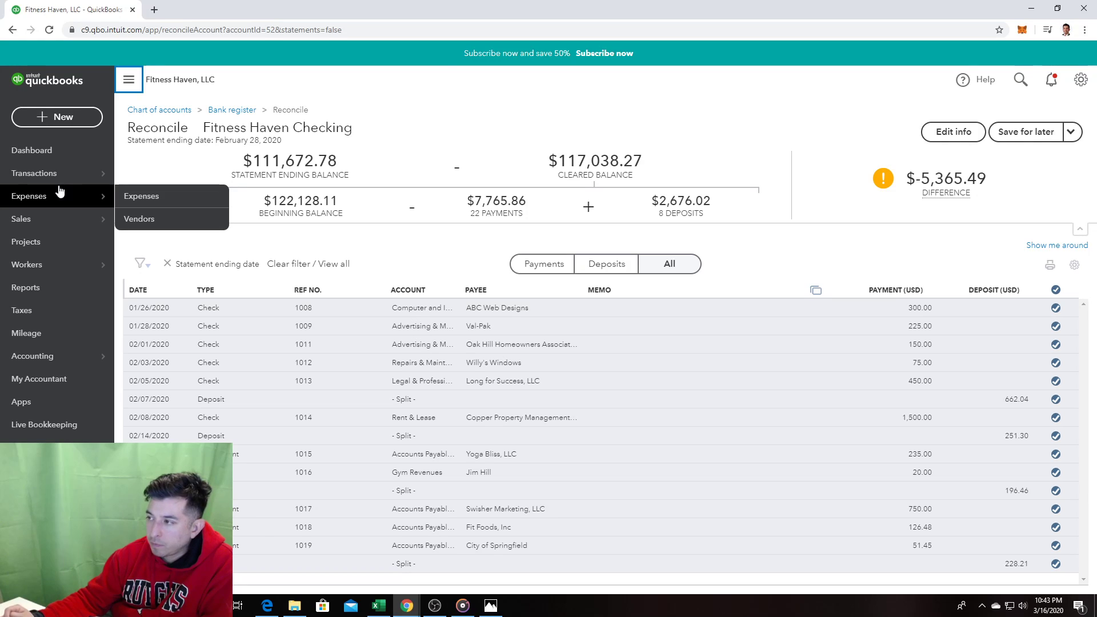
click(53, 290)
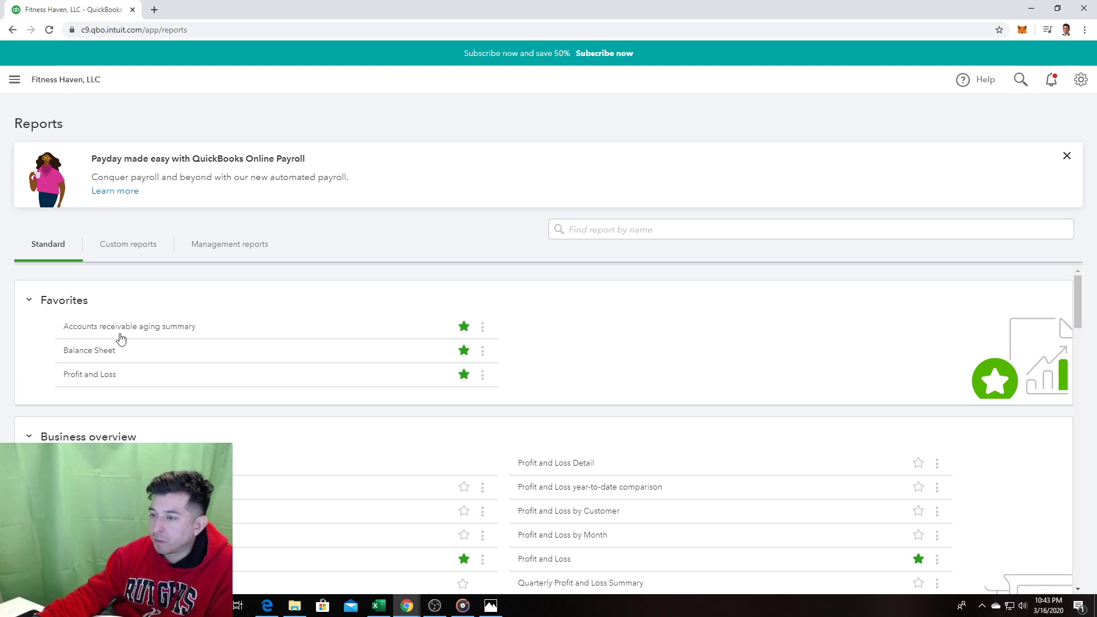
click(93, 354)
Step: Examine the Balance Sheet's bank, fixed asset, liability and equity amounts for a possible cause of the reconciliation difference
scroll(95, 360, down, 10)
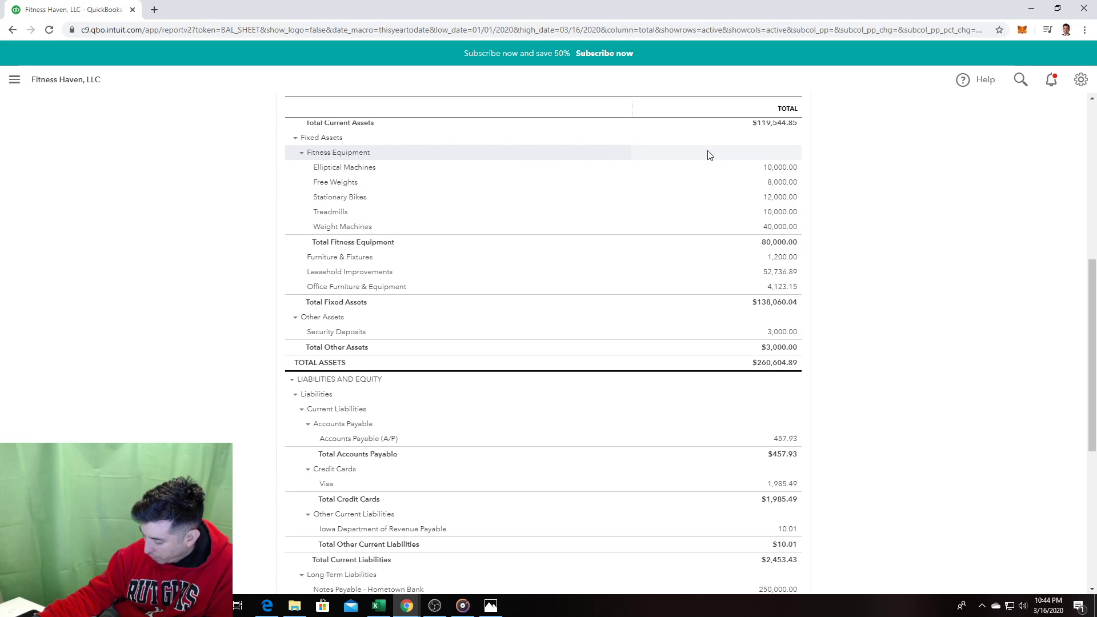
scroll(711, 160, up, 1)
scroll(743, 253, up, 5)
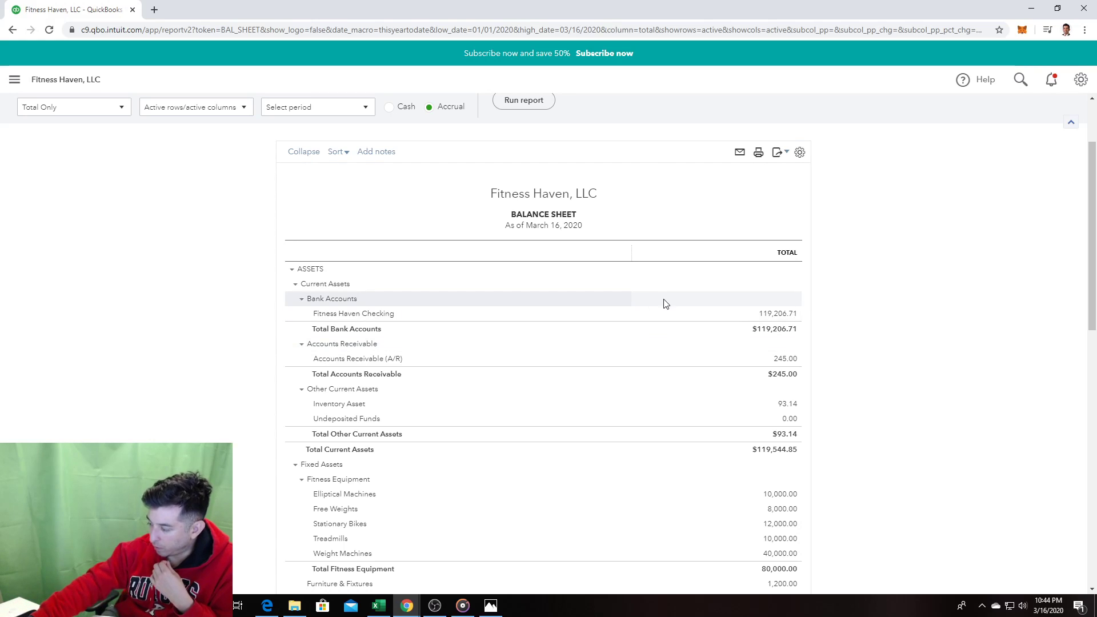
scroll(661, 303, down, 1)
scroll(706, 359, down, 2)
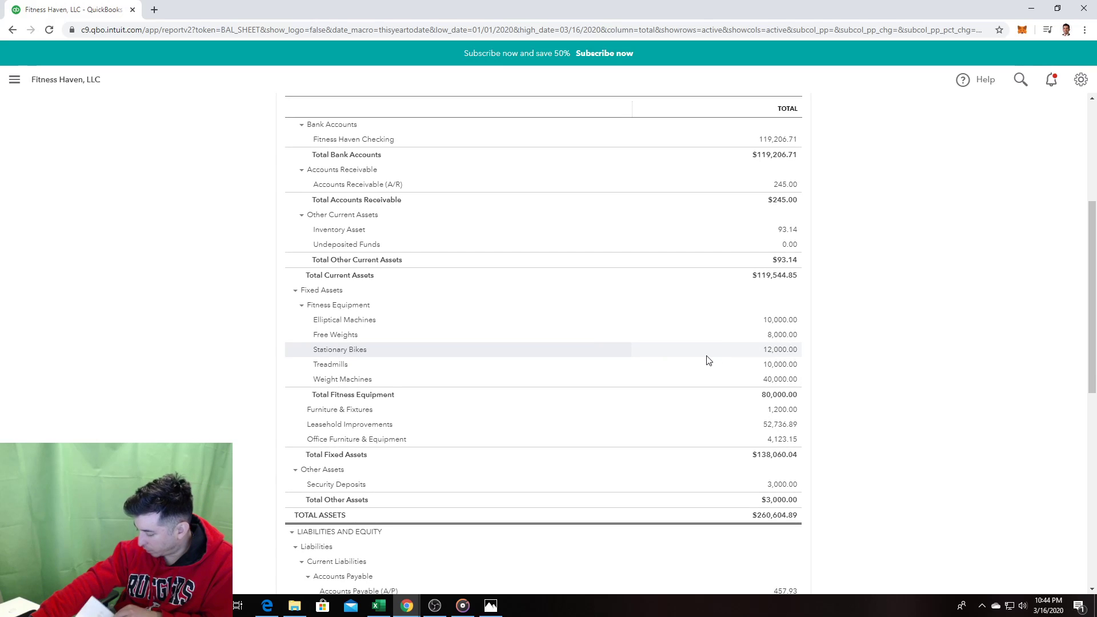
scroll(707, 358, down, 2)
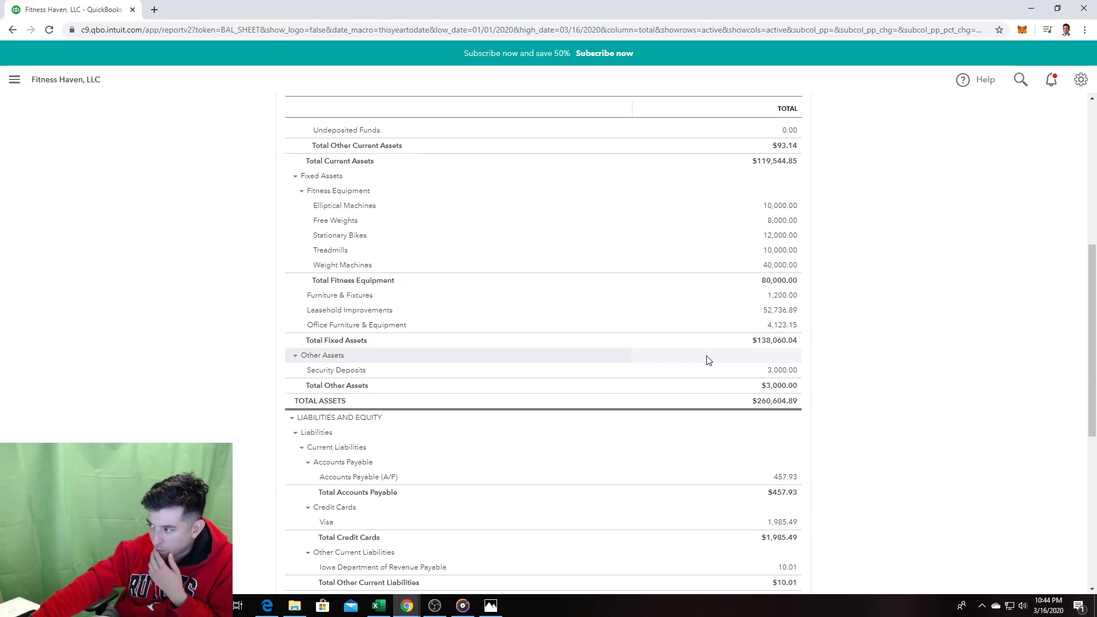
scroll(709, 360, up, 1)
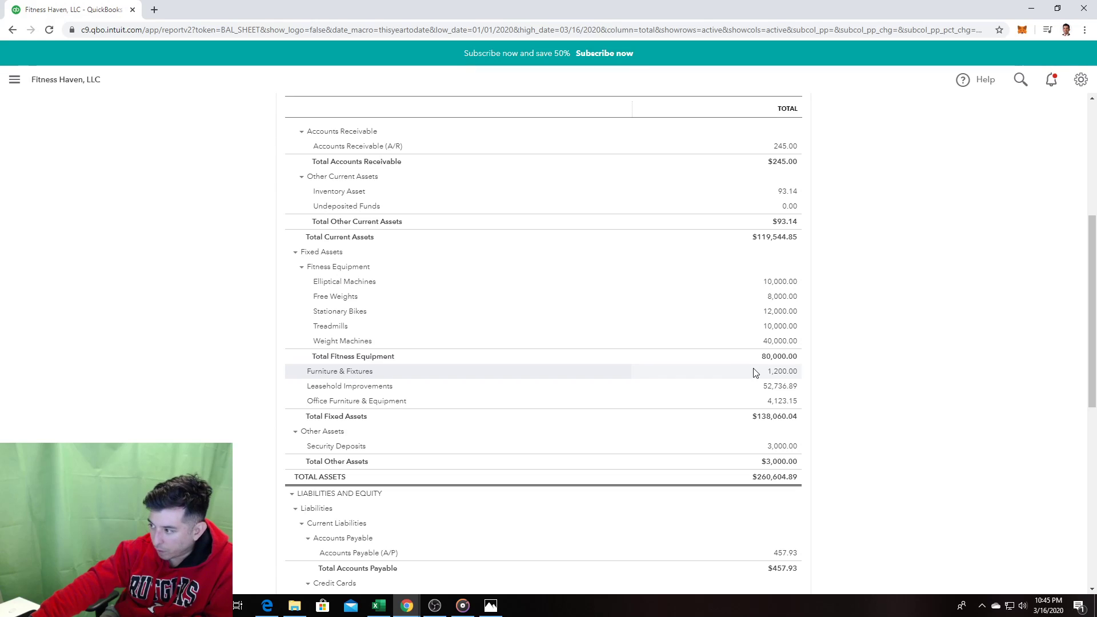
click(786, 447)
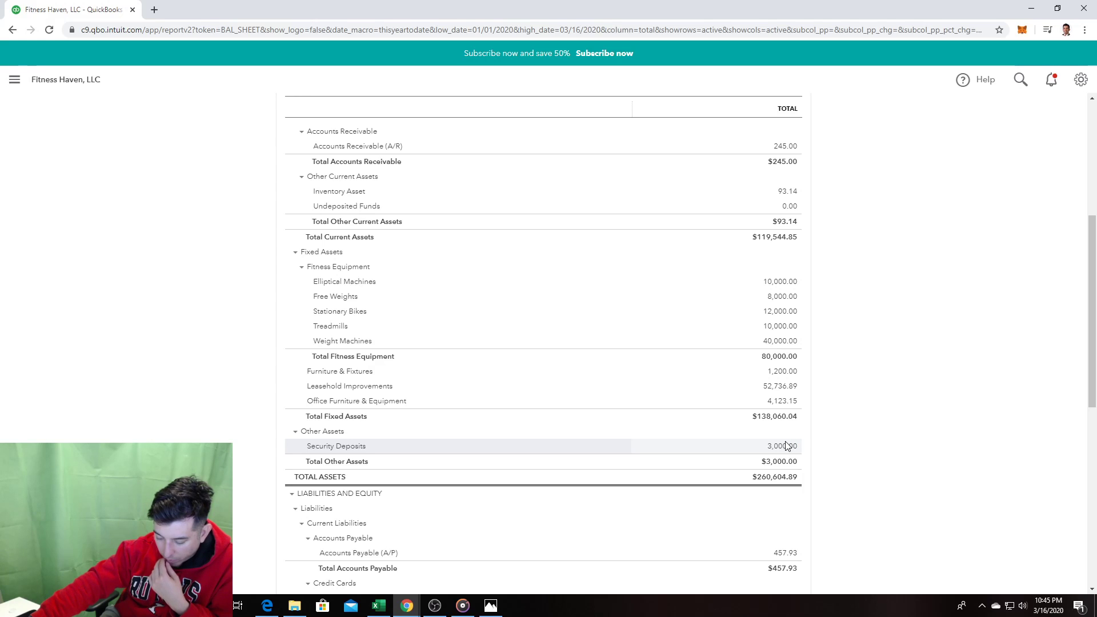
scroll(787, 451, down, 4)
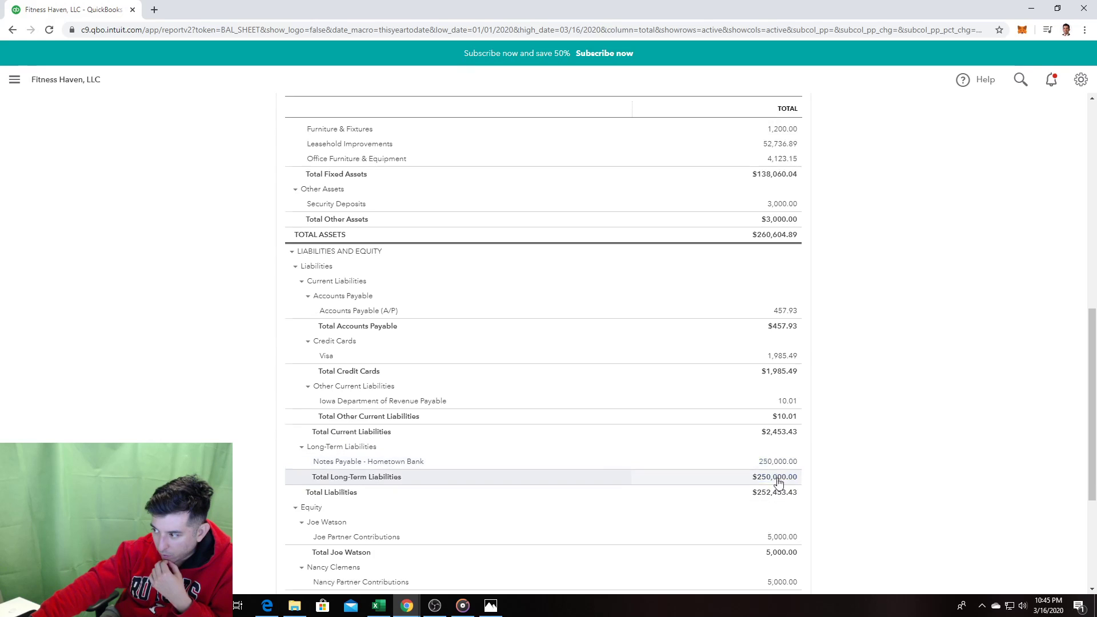
scroll(780, 483, down, 4)
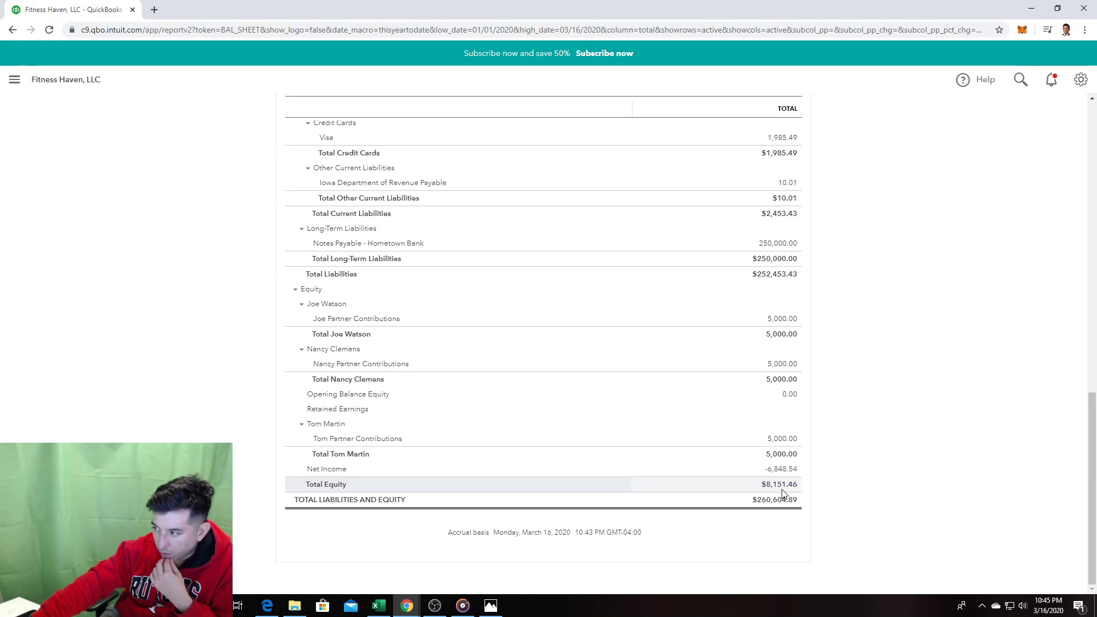
scroll(784, 493, up, 4)
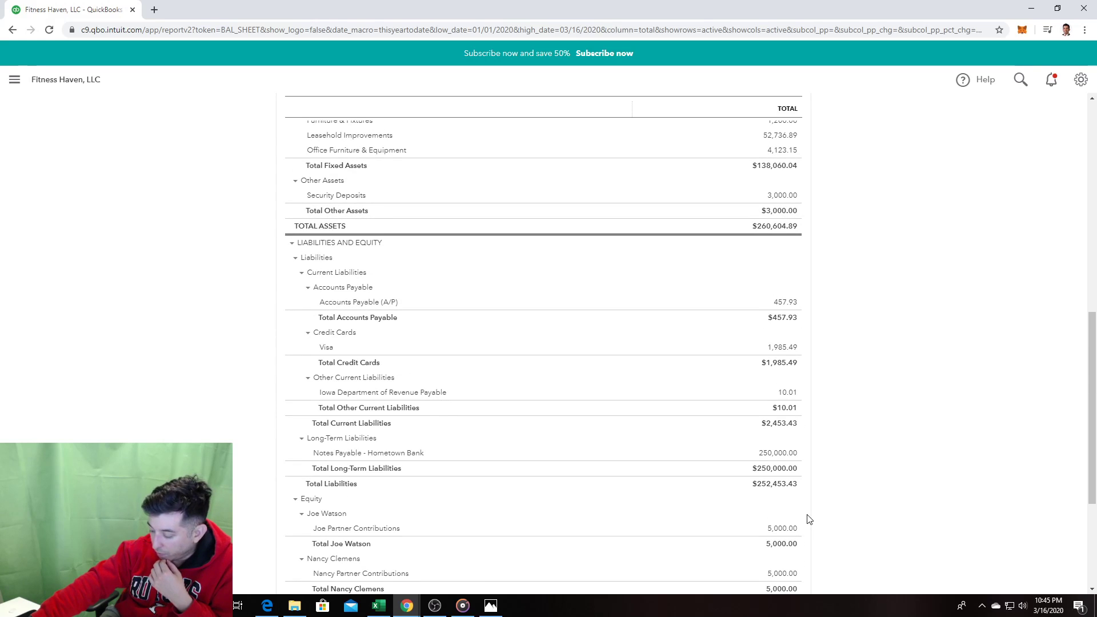
scroll(810, 519, up, 1)
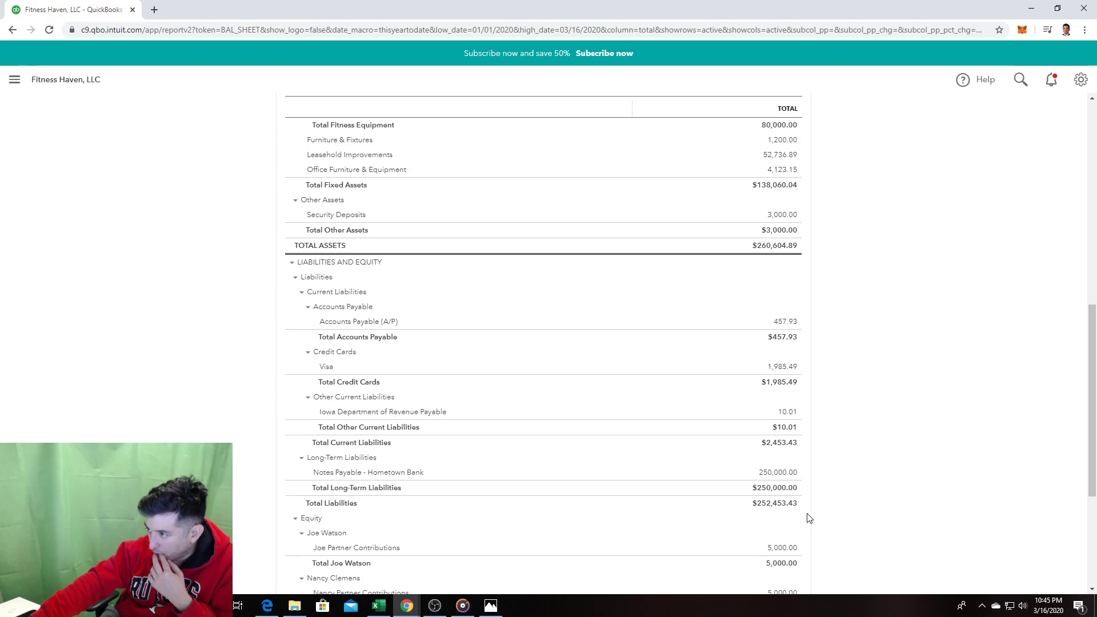
scroll(810, 518, up, 8)
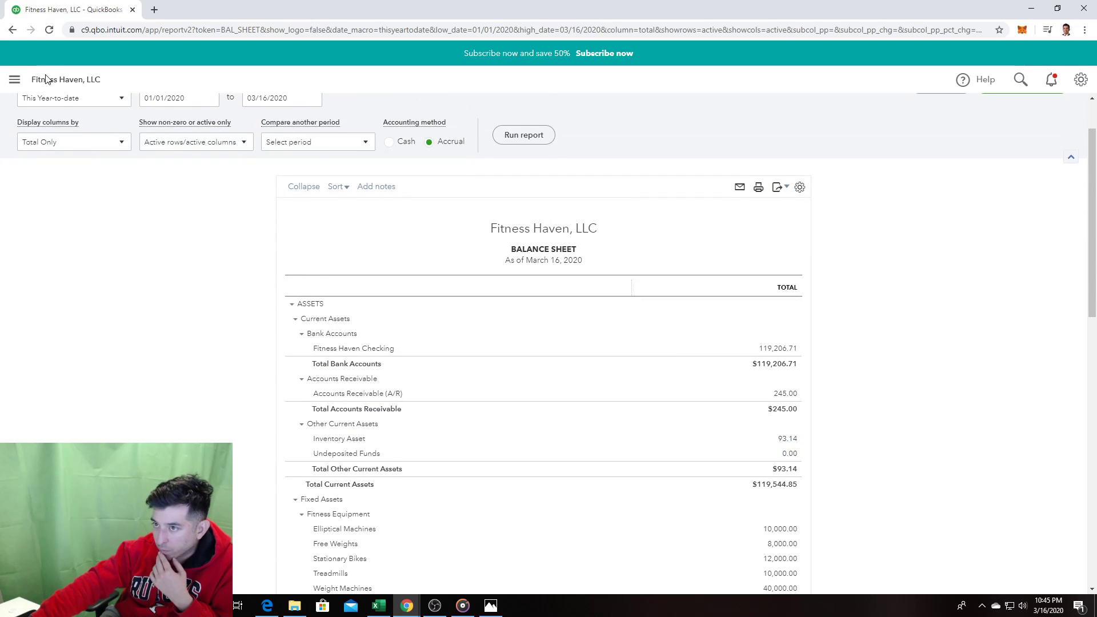
Step: Return to the report list and open the Profit and Loss report
click(15, 80)
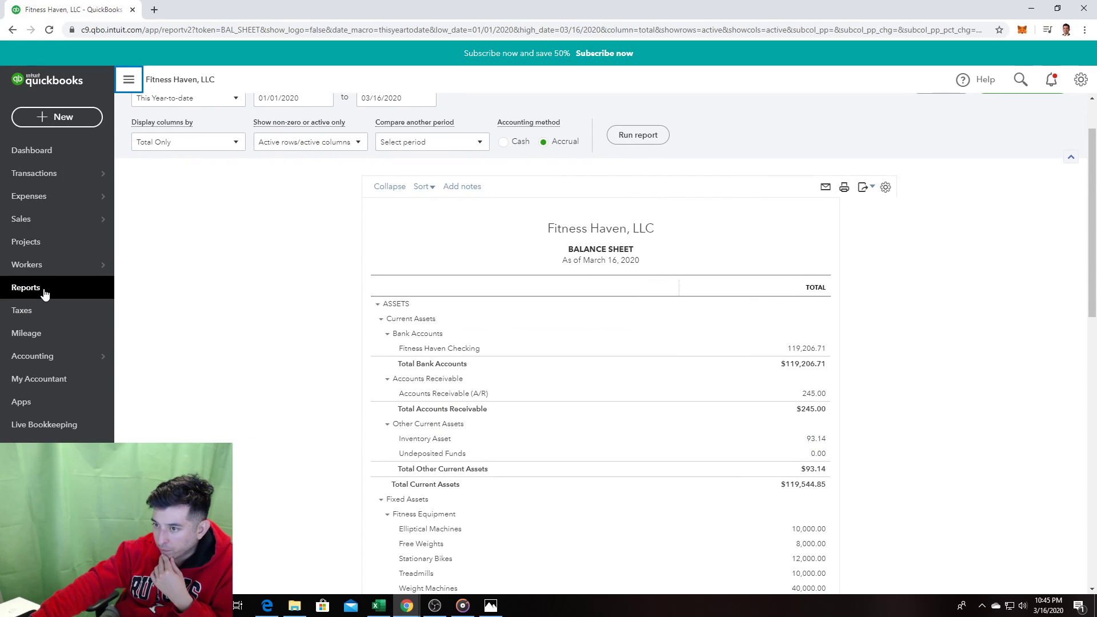
click(25, 288)
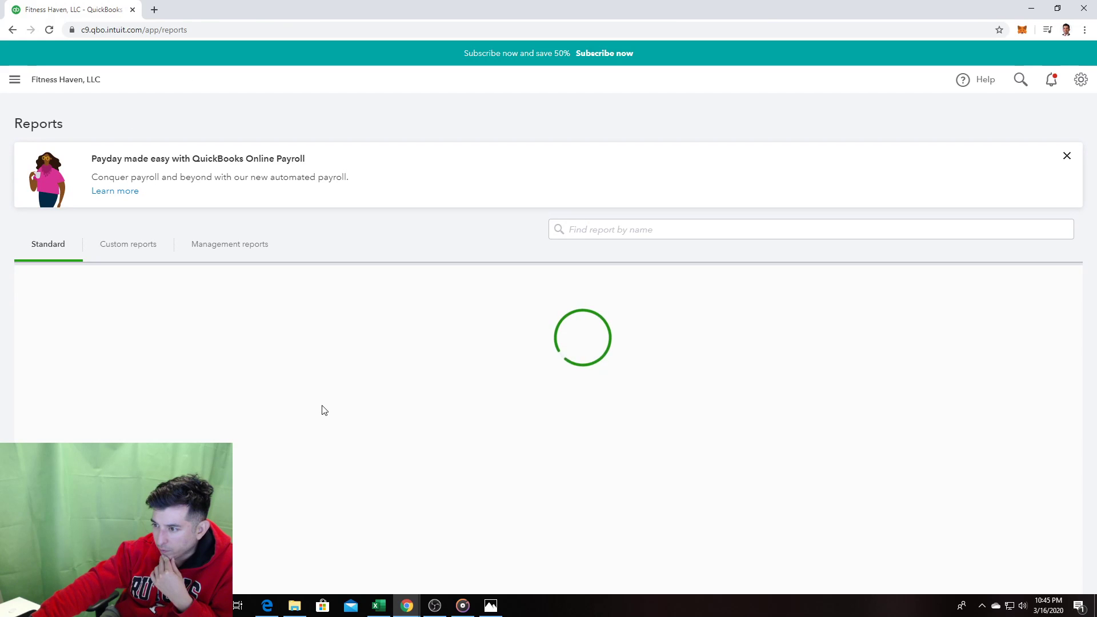
click(108, 375)
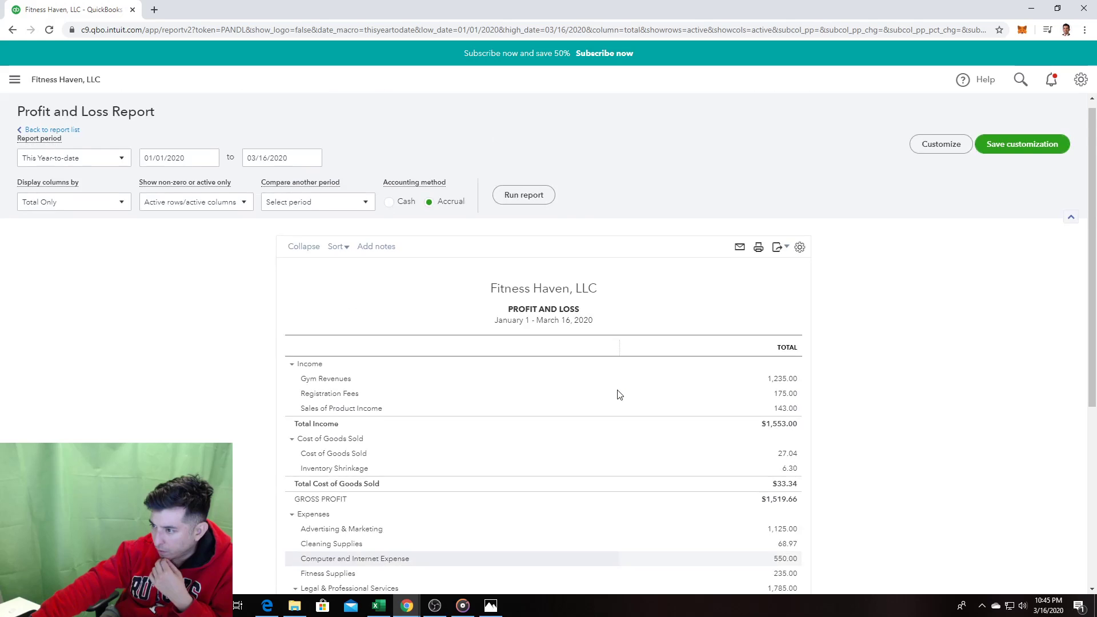
Step: Review the year-to-date Profit and Loss report from the income section down to net income
scroll(619, 394, down, 1)
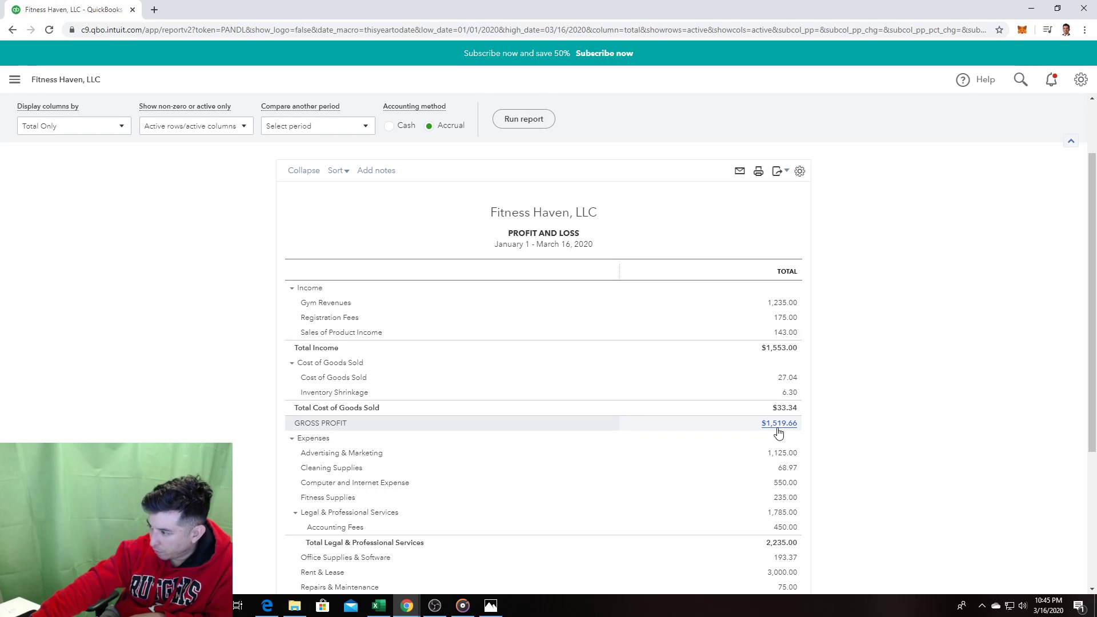
scroll(778, 434, down, 1)
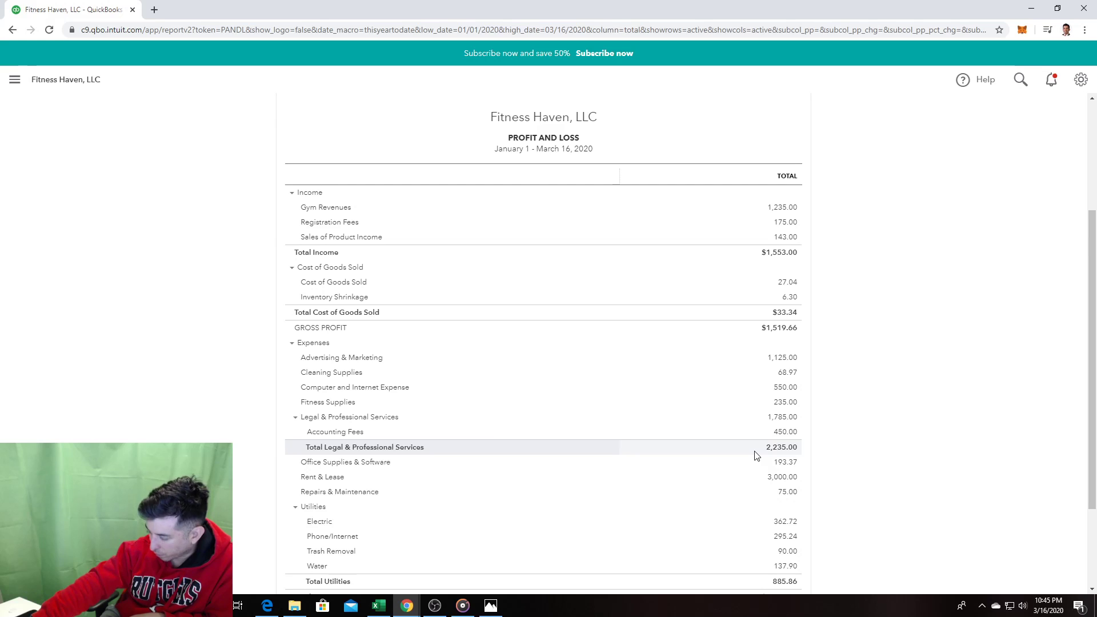
scroll(771, 460, down, 2)
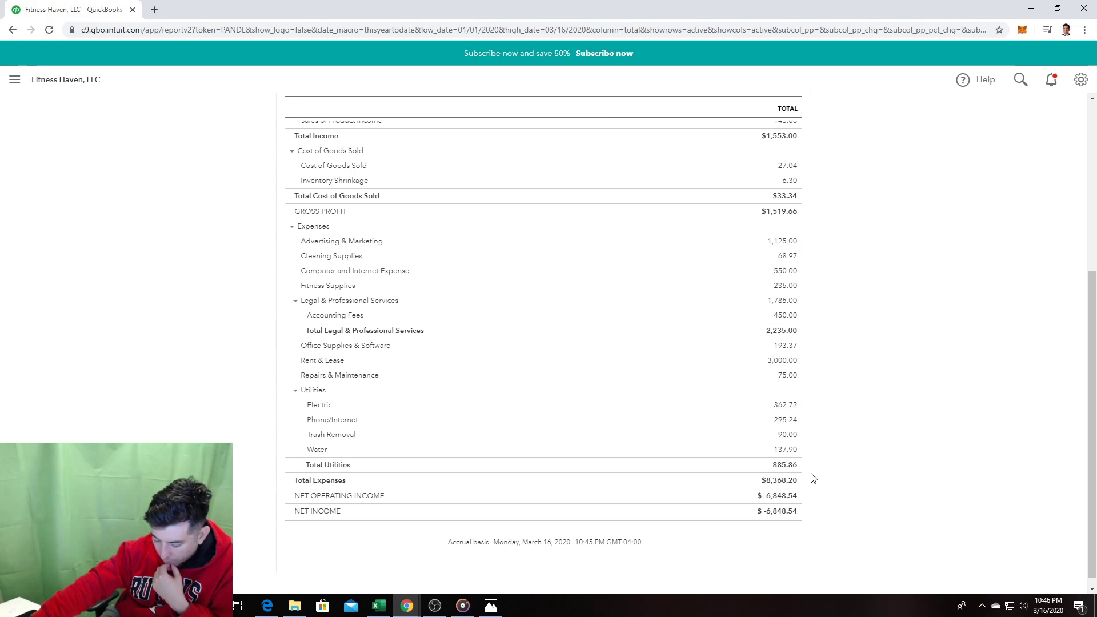
Step: Return to the reports list and look through the standard report groups for receivable and payable aging reports
click(14, 80)
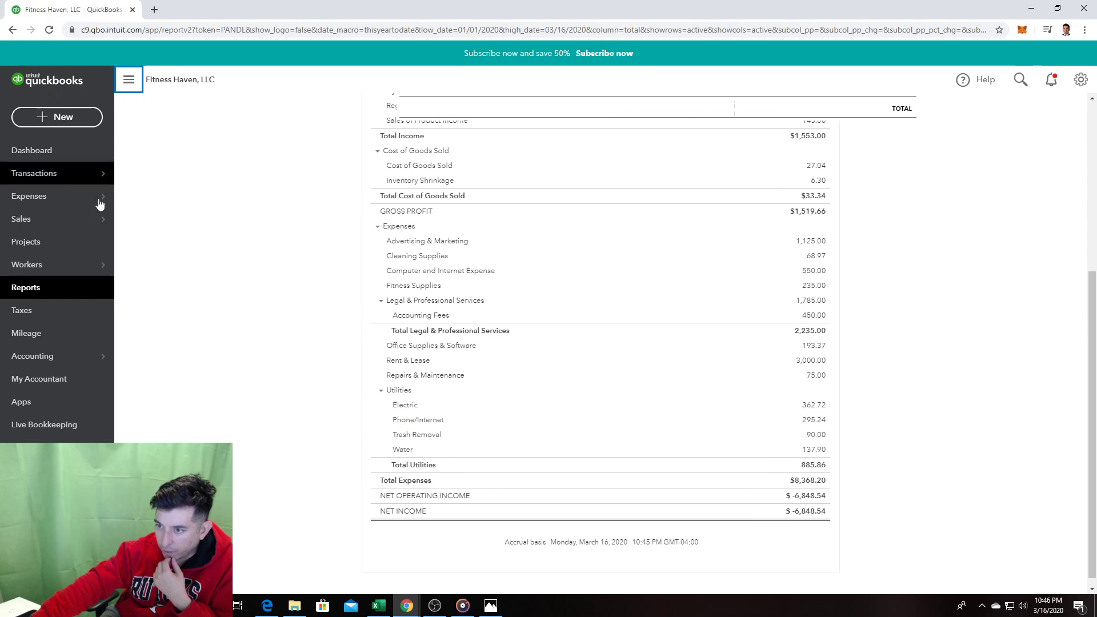
click(29, 289)
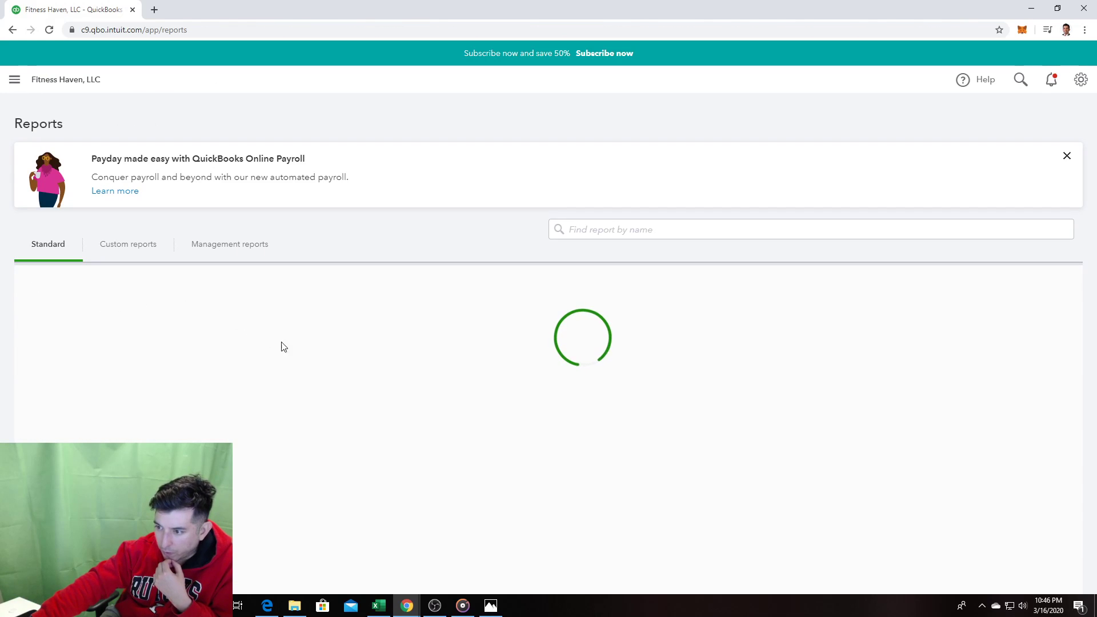
scroll(337, 363, down, 4)
scroll(393, 324, down, 15)
scroll(360, 323, down, 15)
scroll(354, 323, up, 4)
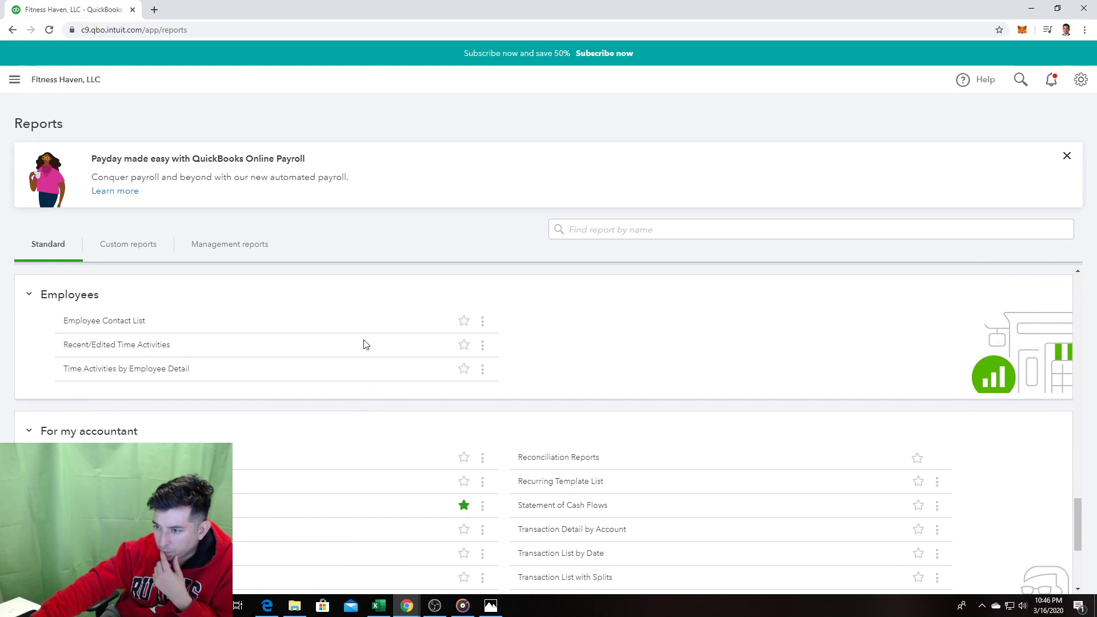
scroll(366, 344, down, 1)
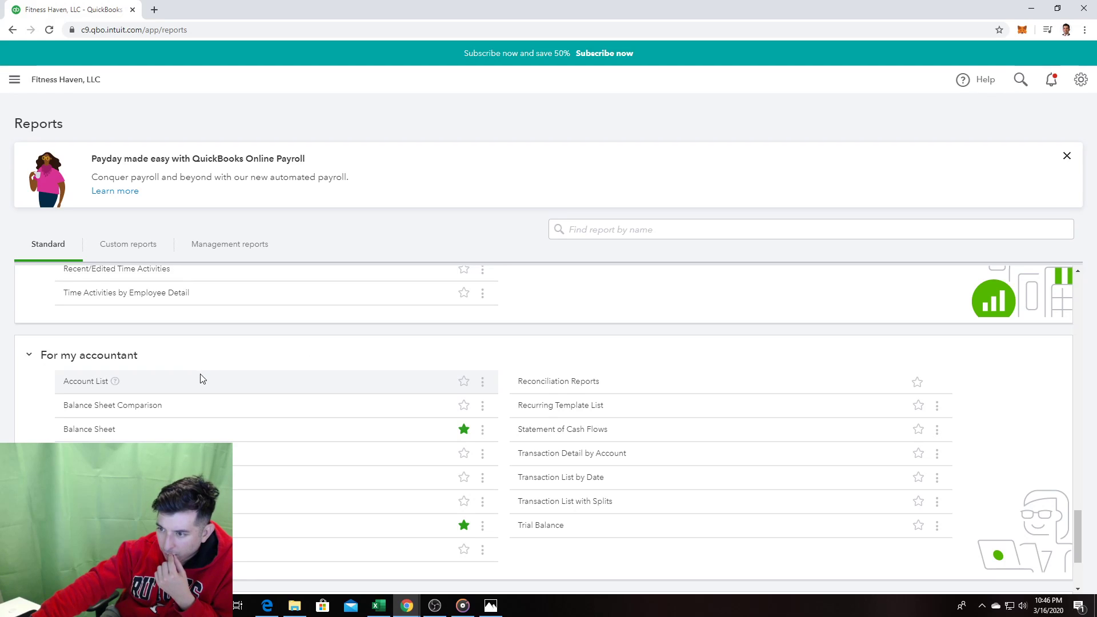
scroll(269, 421, up, 8)
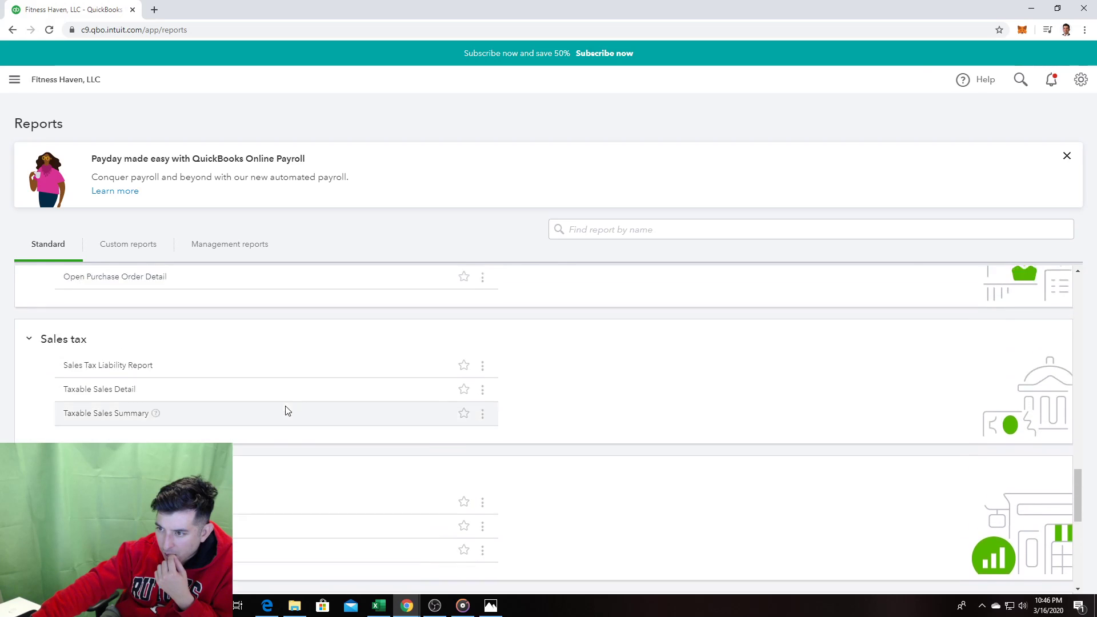
scroll(292, 411, up, 3)
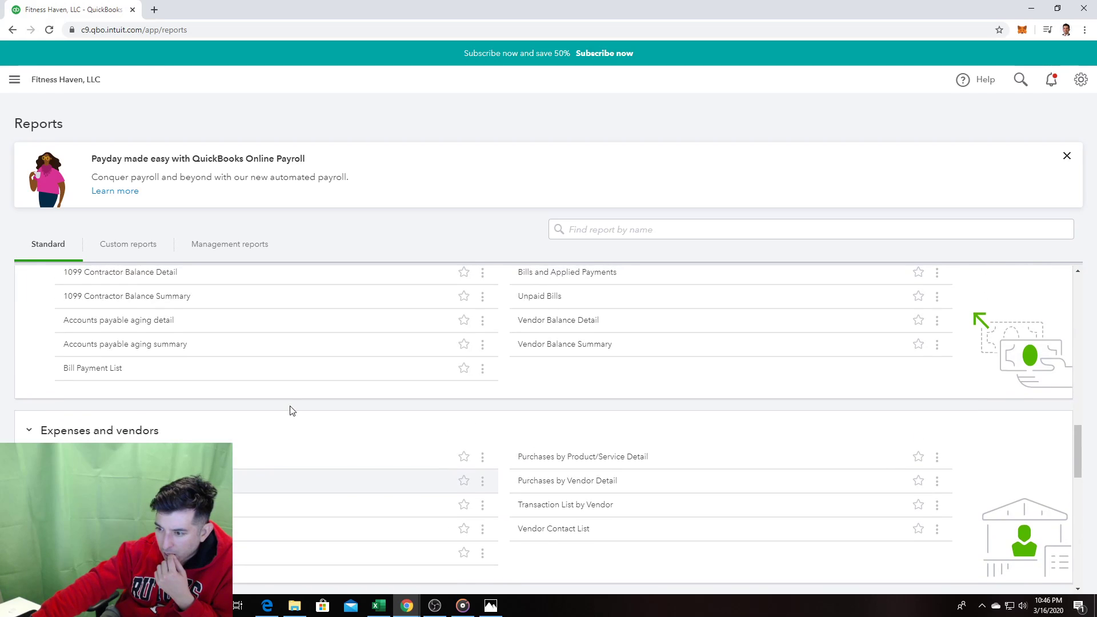
scroll(292, 411, up, 1)
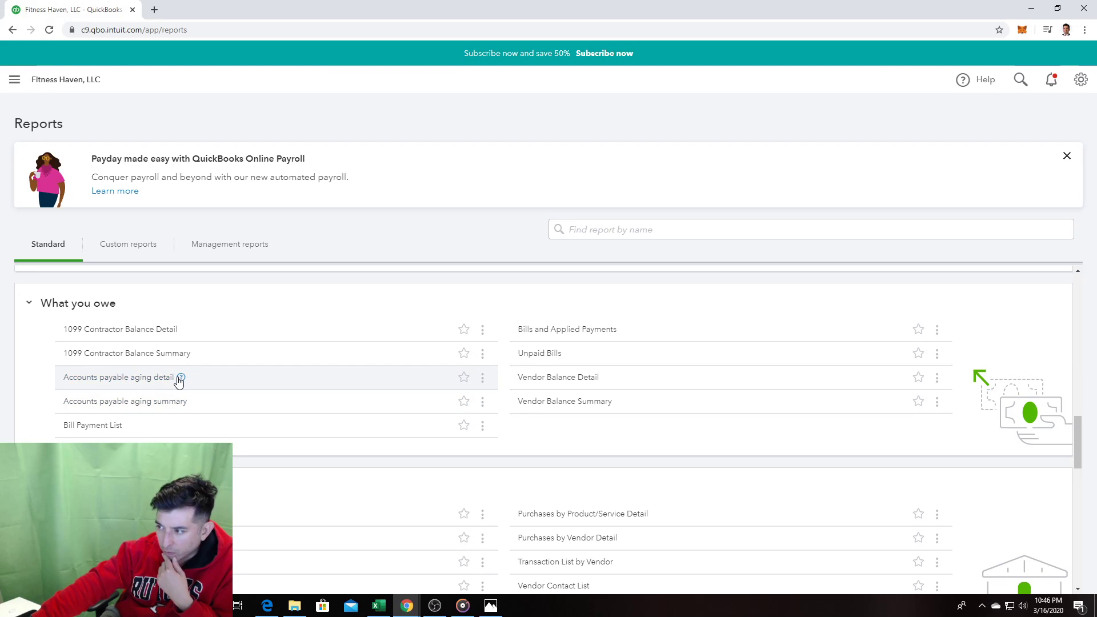
scroll(179, 382, up, 7)
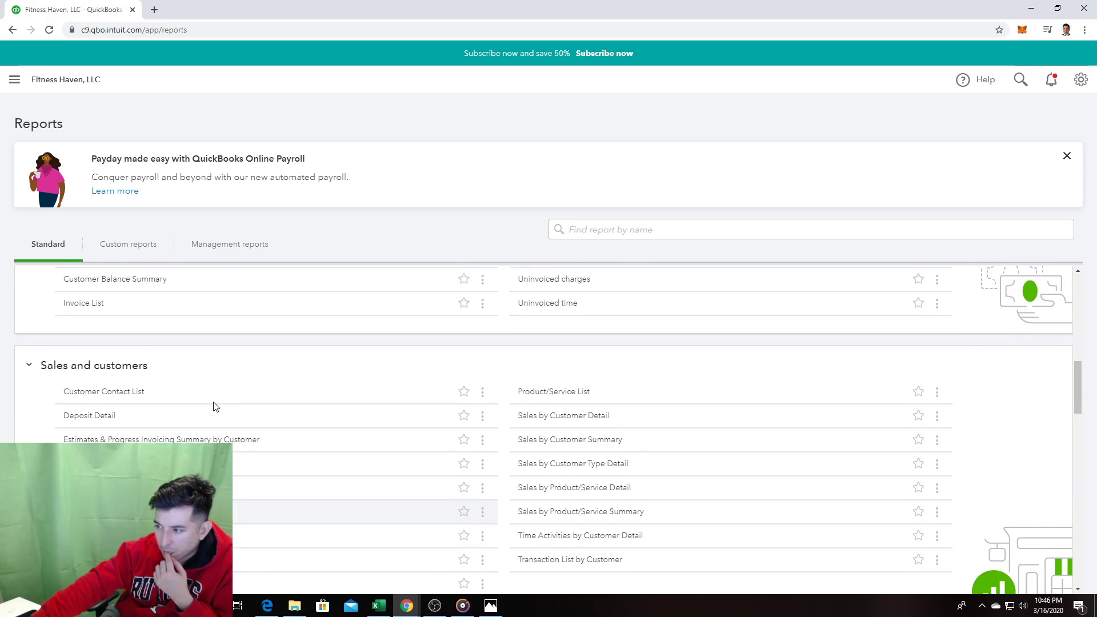
scroll(215, 406, down, 4)
Step: Search the reports page for "accounts rec" and open the Accounts receivable aging detail report
key(ctrl+f)
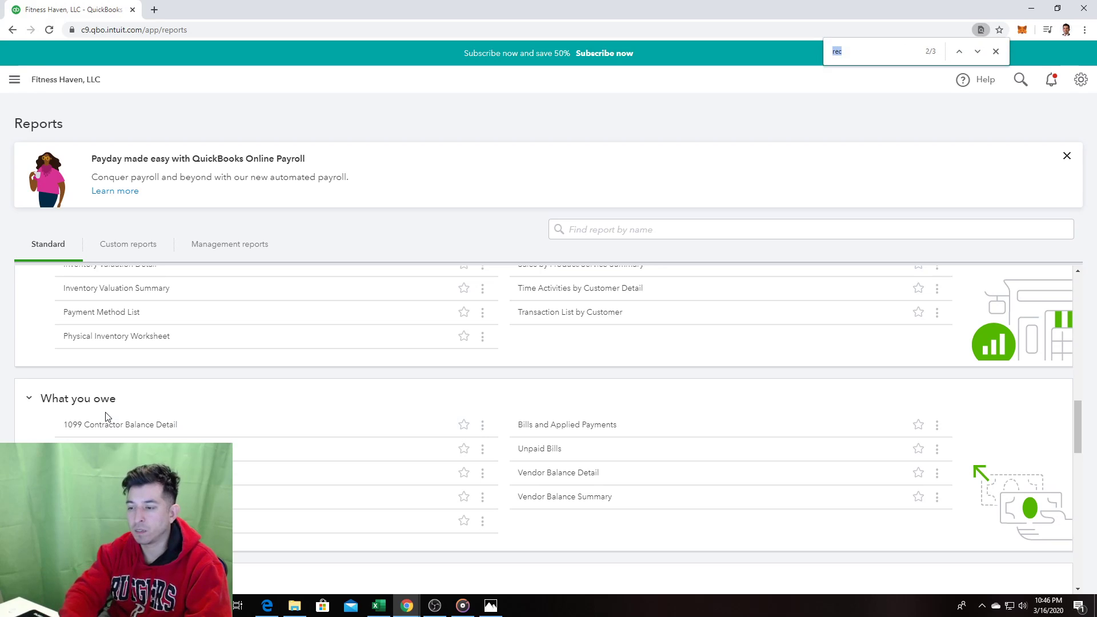
text(accounts re)
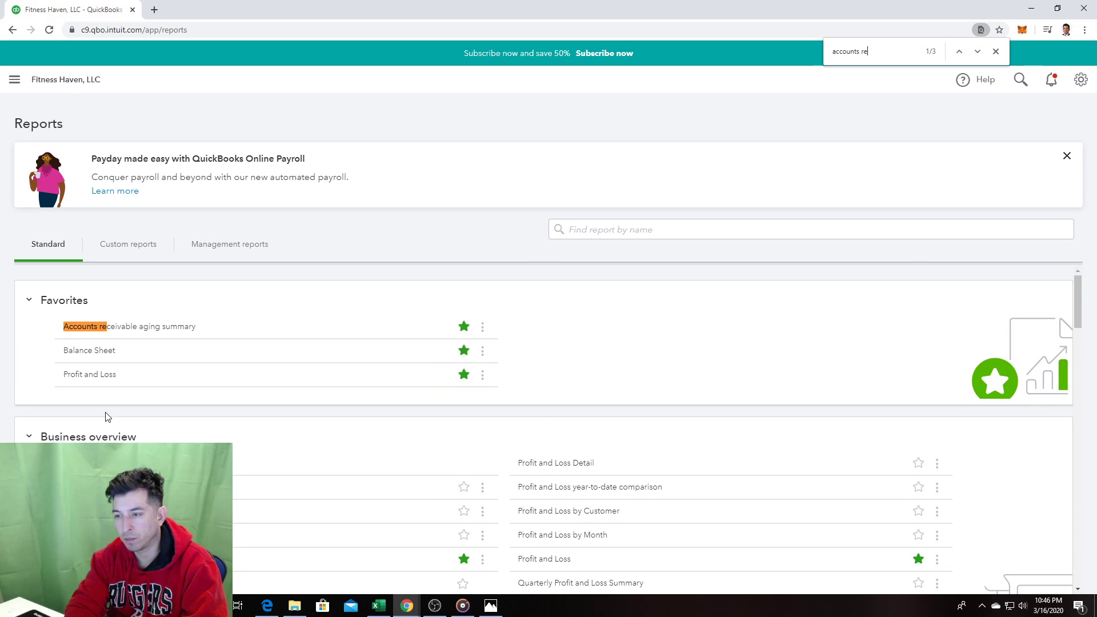
text(c)
key(Return)
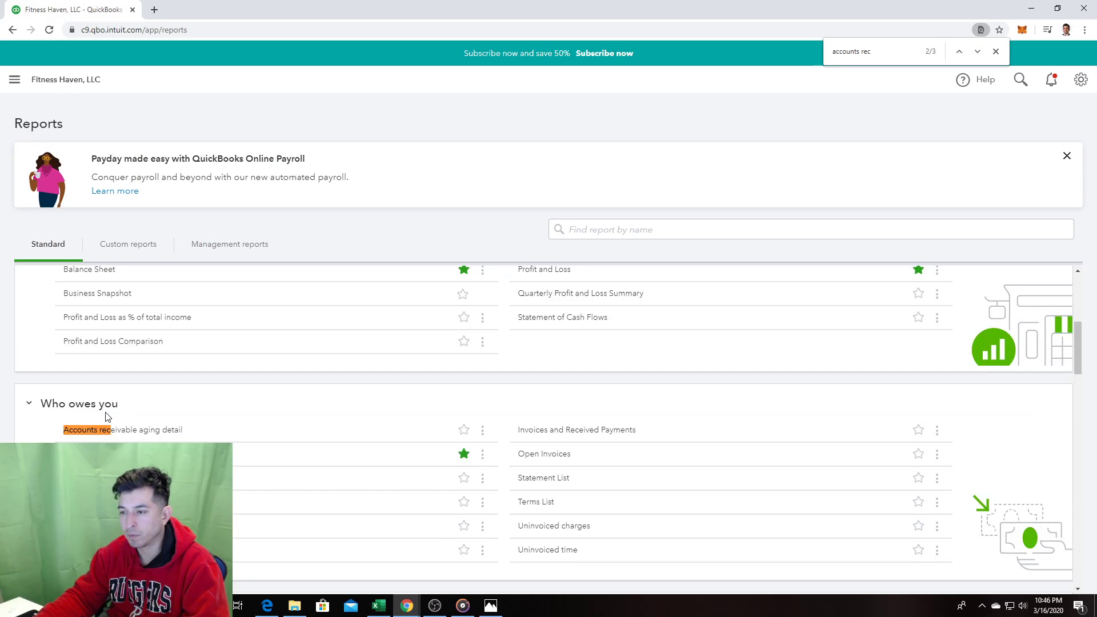
click(159, 438)
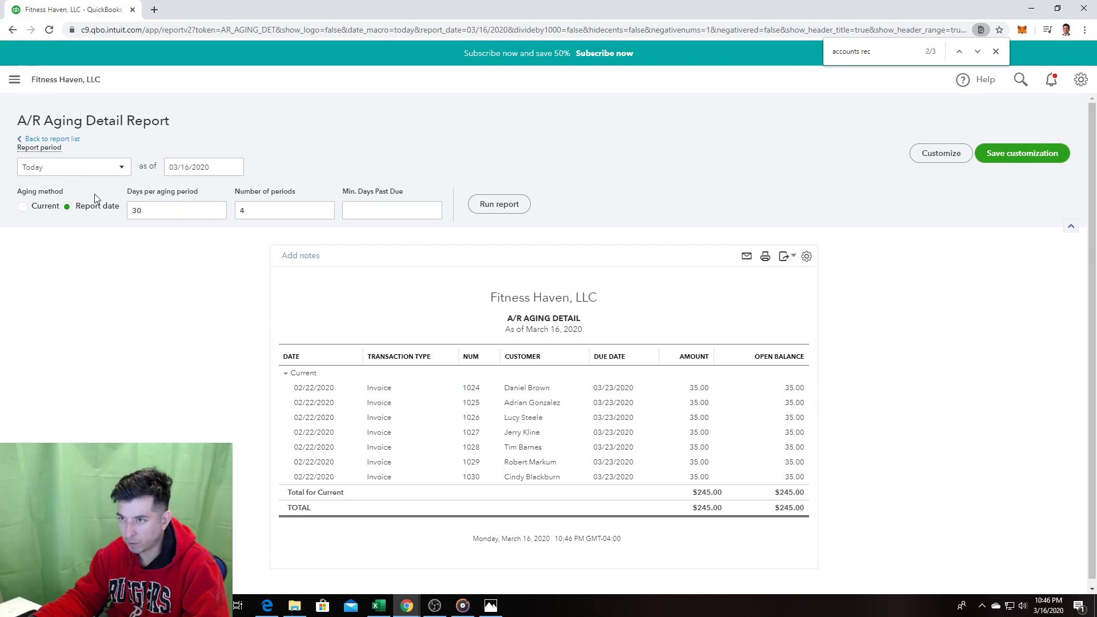
Step: Go back to the reports list, search the page for "accounts pa" and open the Accounts payable aging detail report
click(50, 138)
key(ctrl+f)
text(accounts)
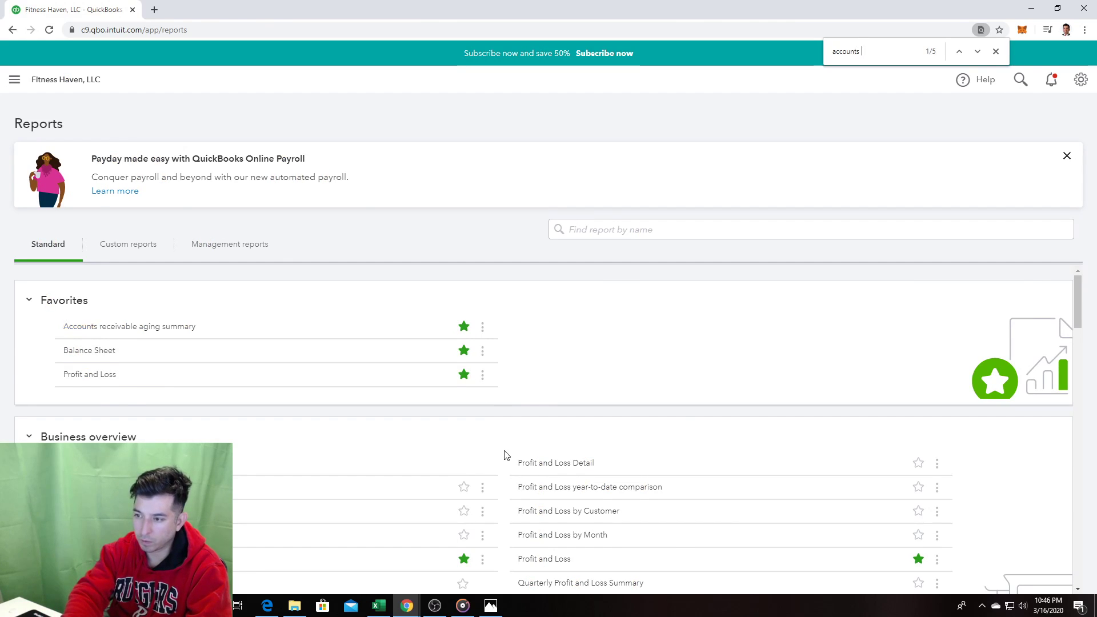
text( pa)
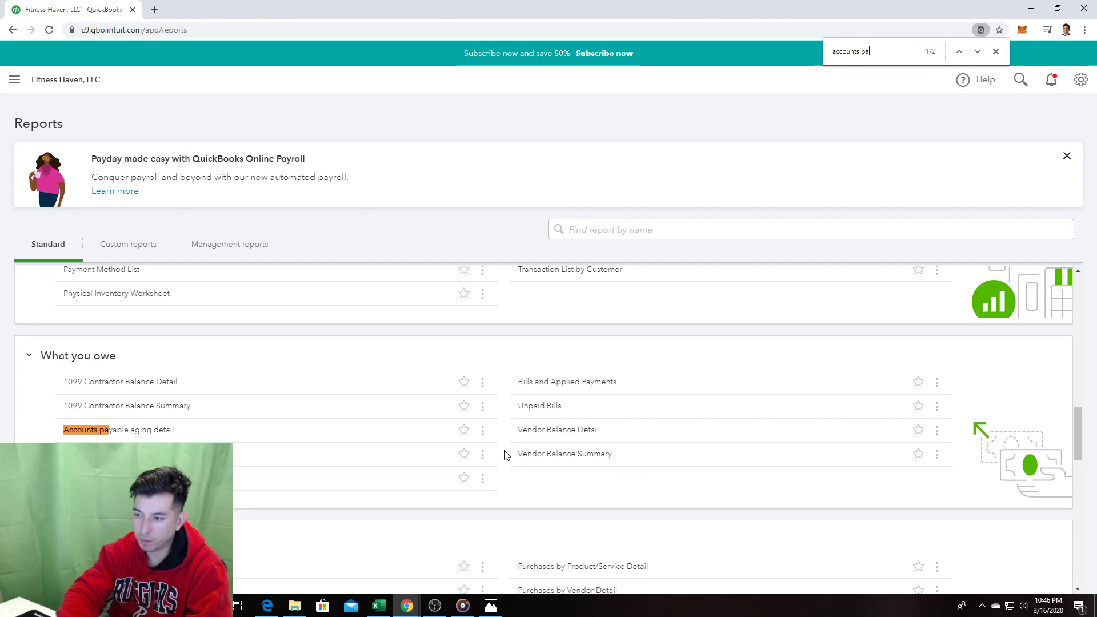
click(151, 432)
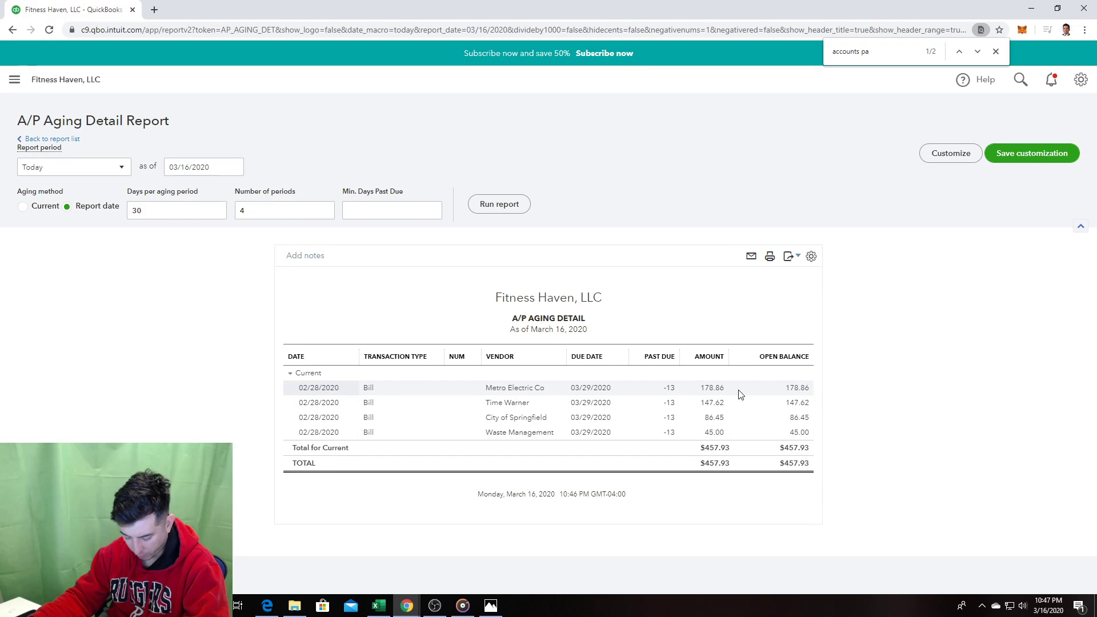
Step: Go back to the reports list, search the page for "sa" and open the Sales by Customer Detail report
click(57, 140)
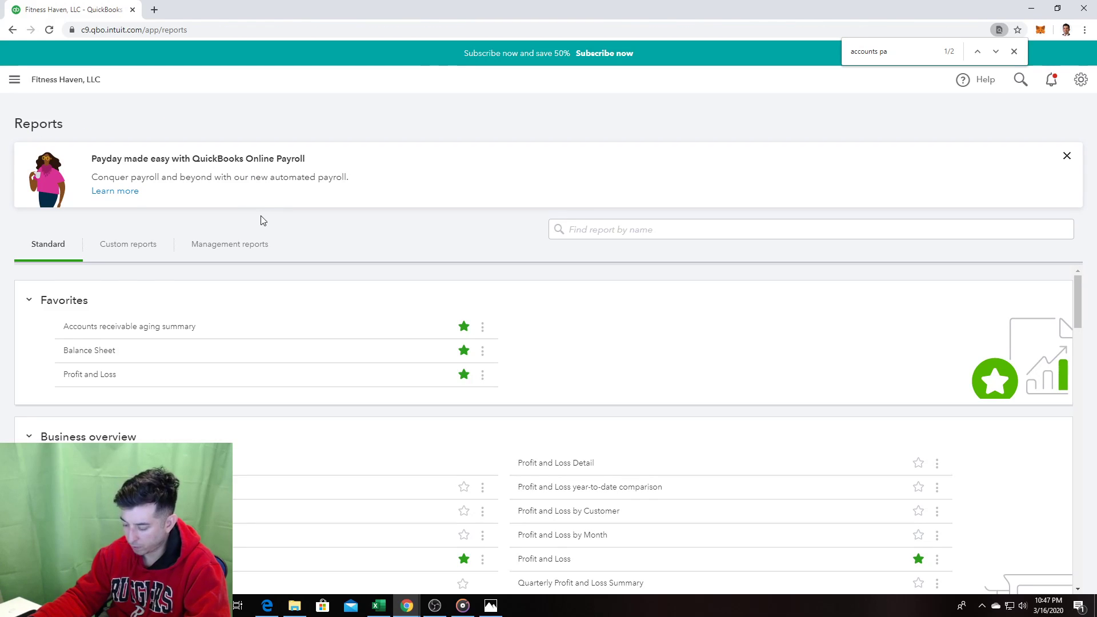
key(ctrl+f)
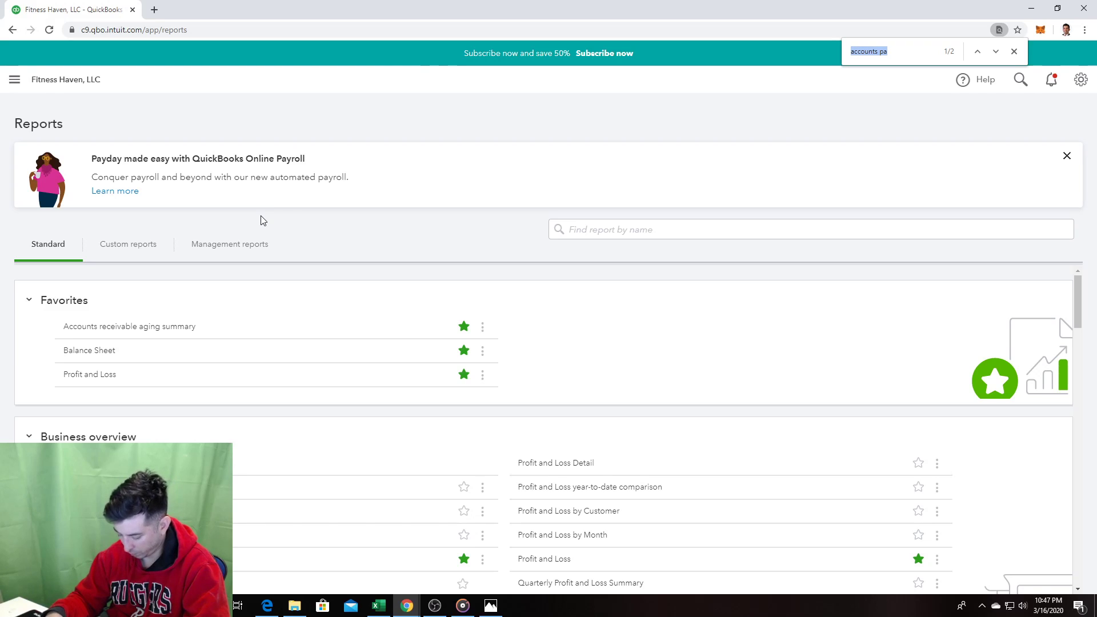
text(sa)
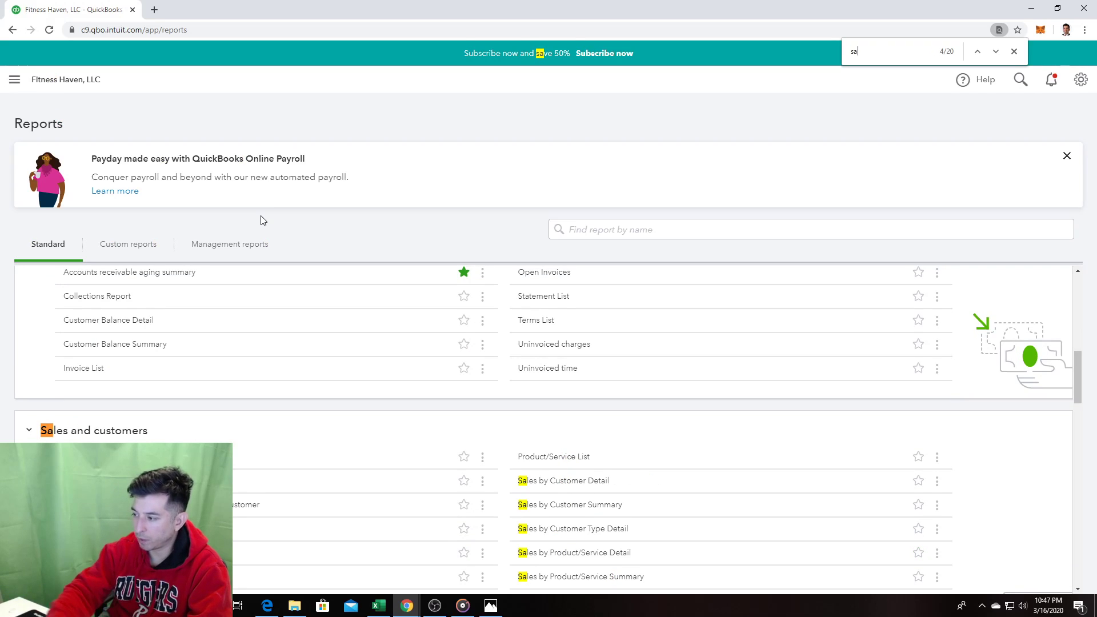
click(589, 490)
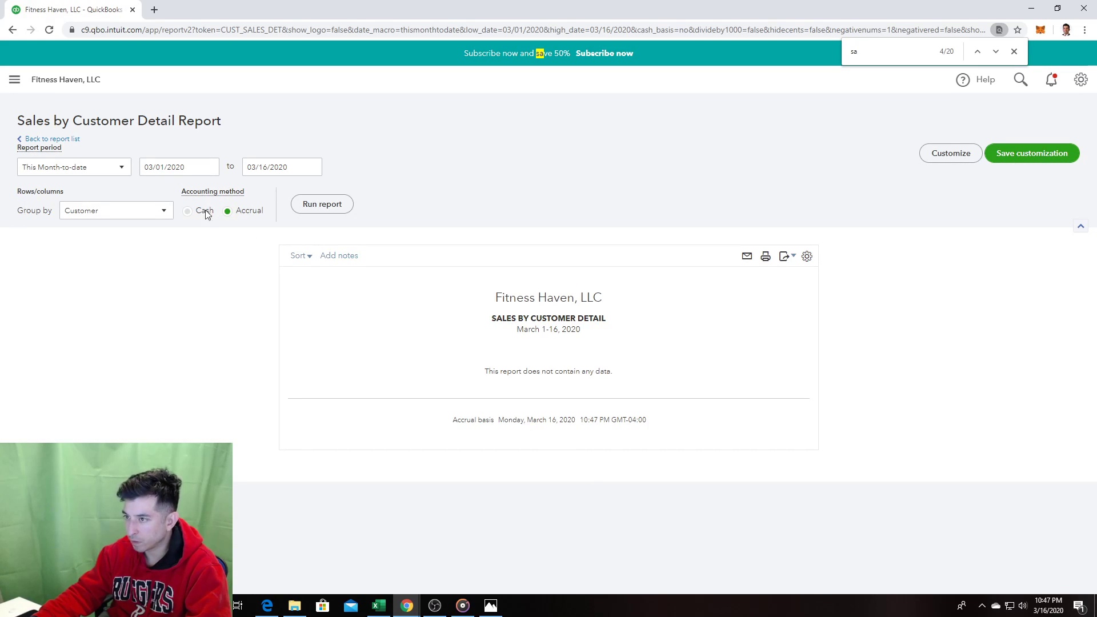
Step: Run the Sales by Customer Detail report with a start date of 01/01/2020 and review it through to the total
triple_click(176, 169)
click(208, 169)
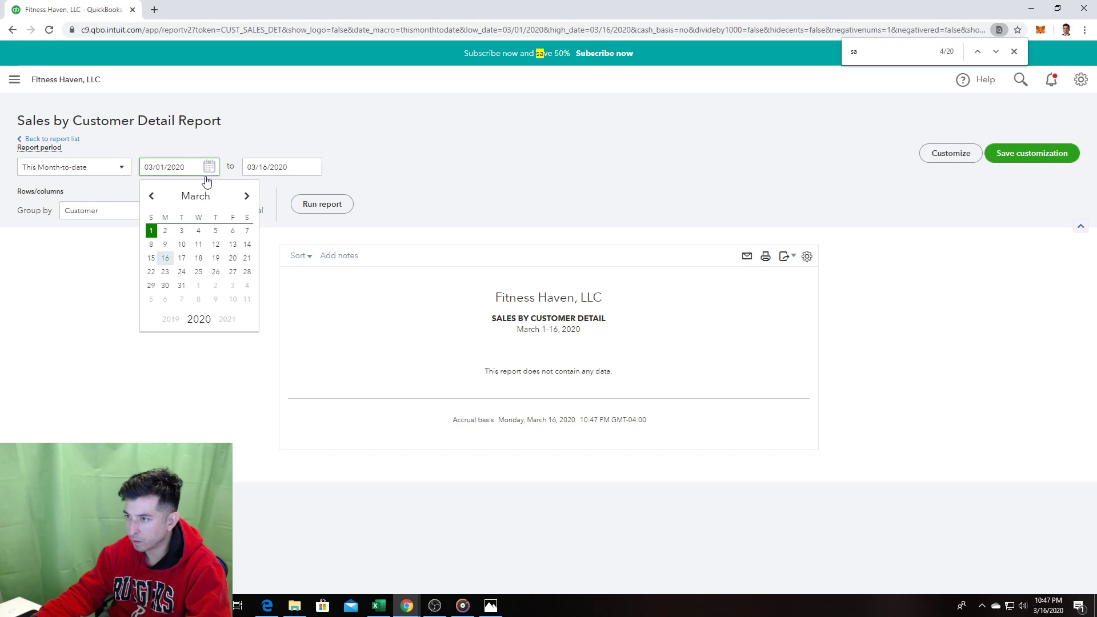
click(152, 196)
click(152, 196)
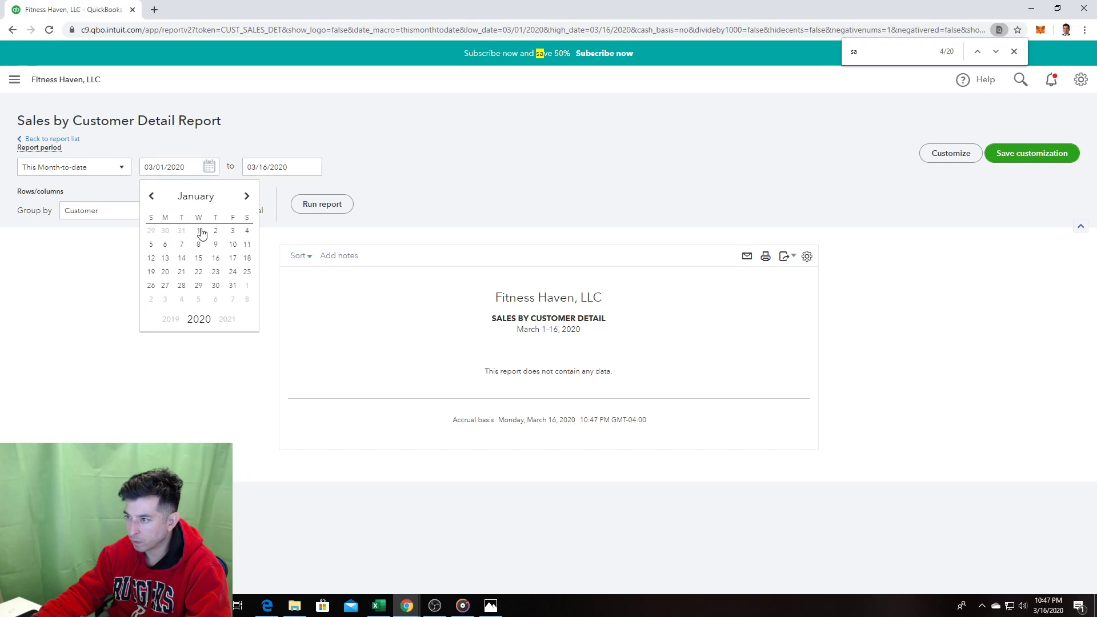
click(198, 231)
click(308, 204)
scroll(816, 256, down, 4)
scroll(816, 258, down, 15)
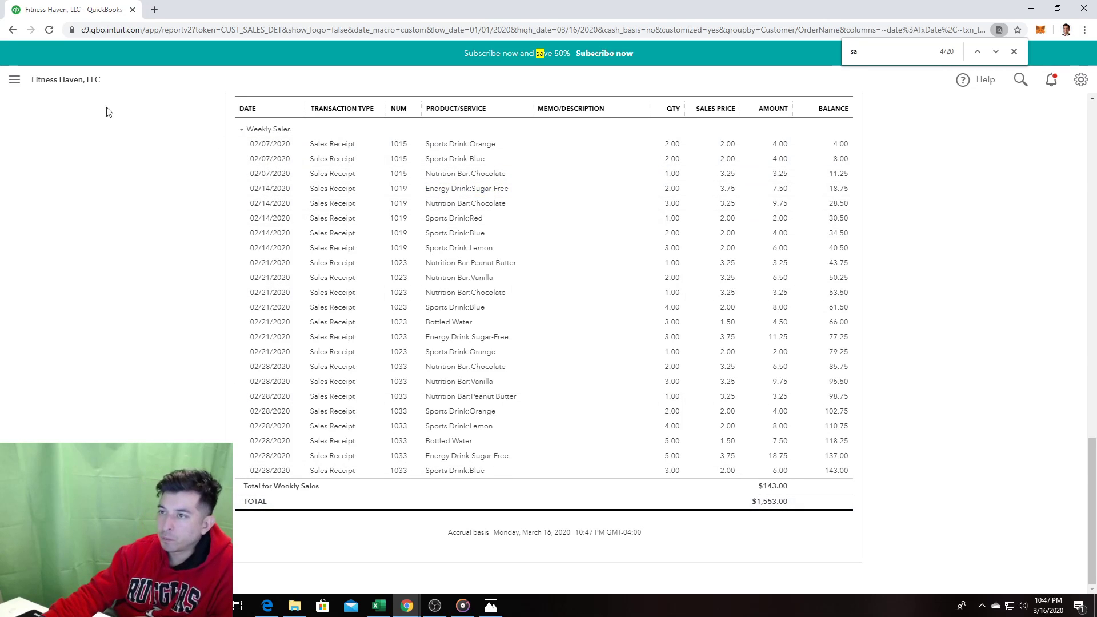
Step: Return to the reports list, search the page for "transac", open the Transaction List by Customer report and close the page search
click(16, 81)
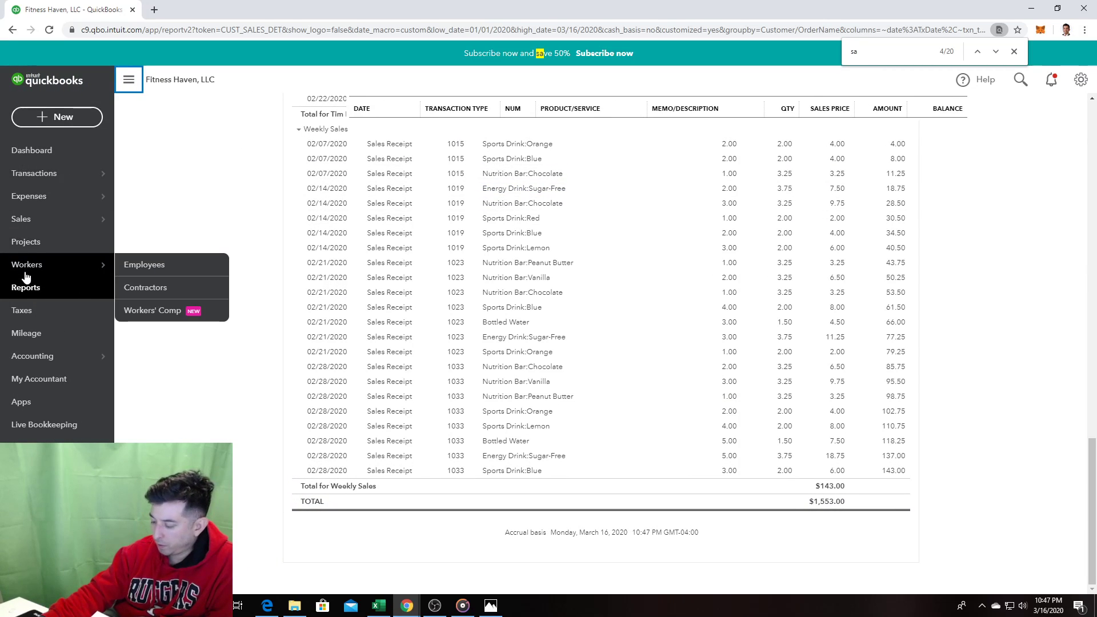
click(52, 265)
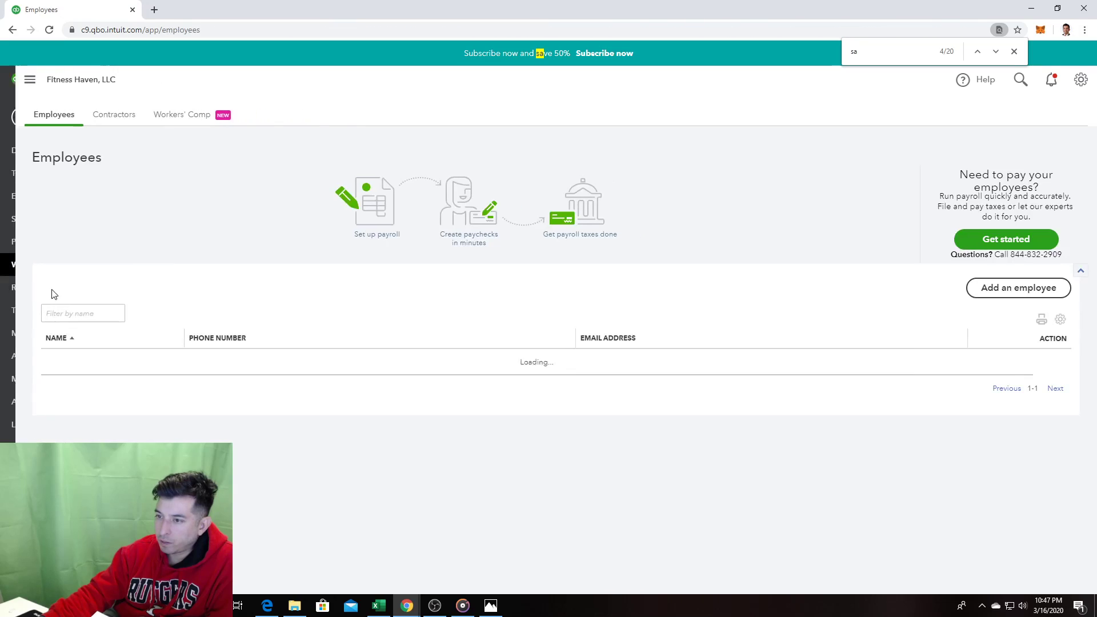
click(16, 80)
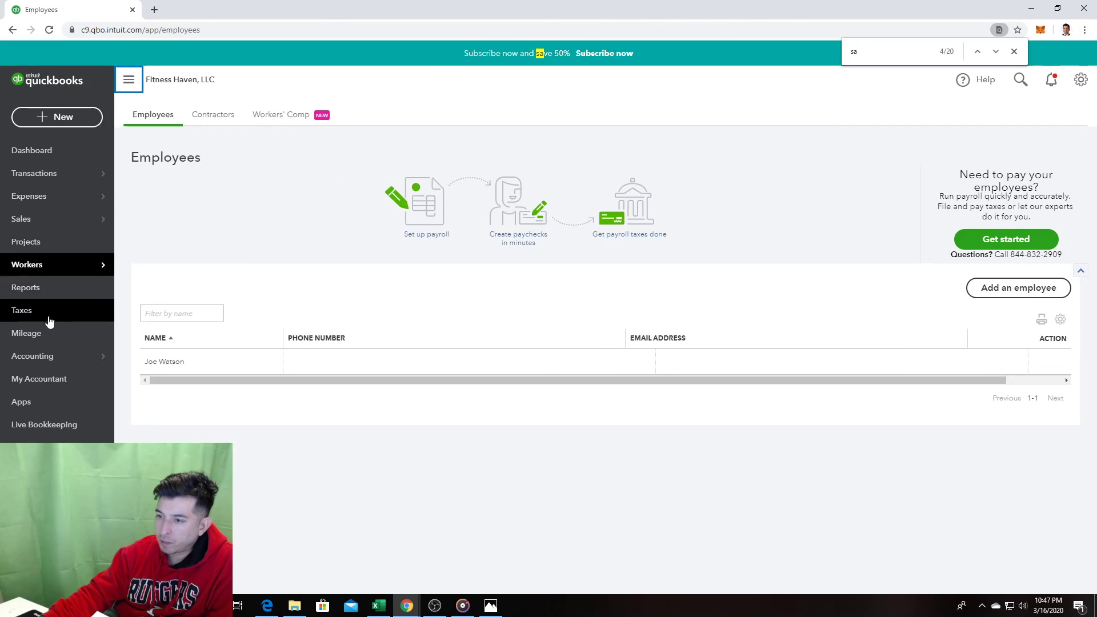
click(43, 287)
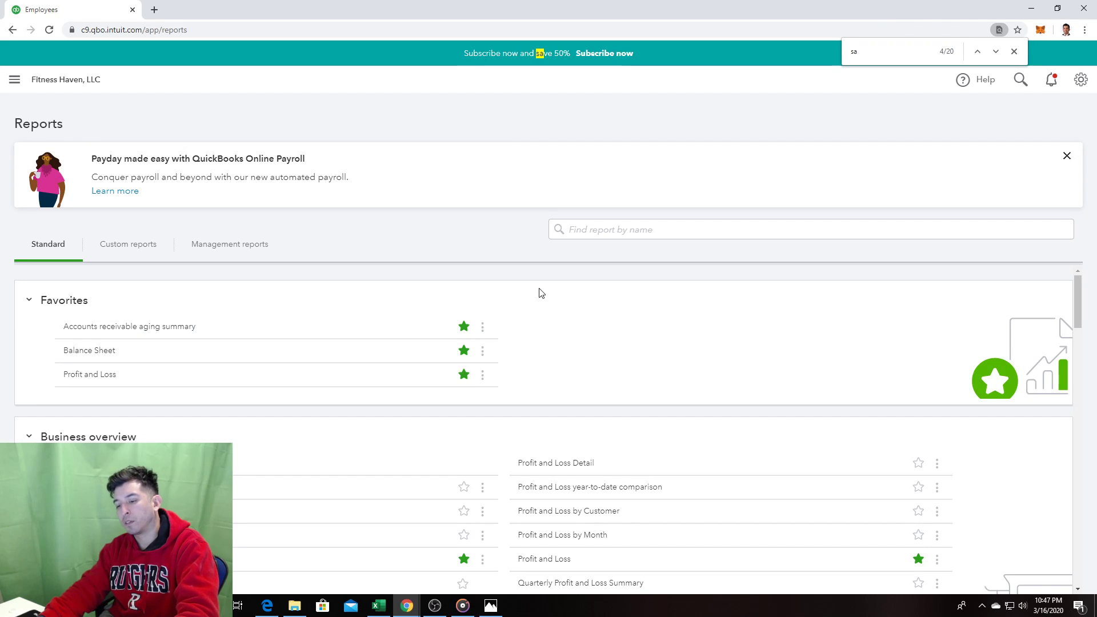
key(BackSpace)
key(BackSpace)
text(transac)
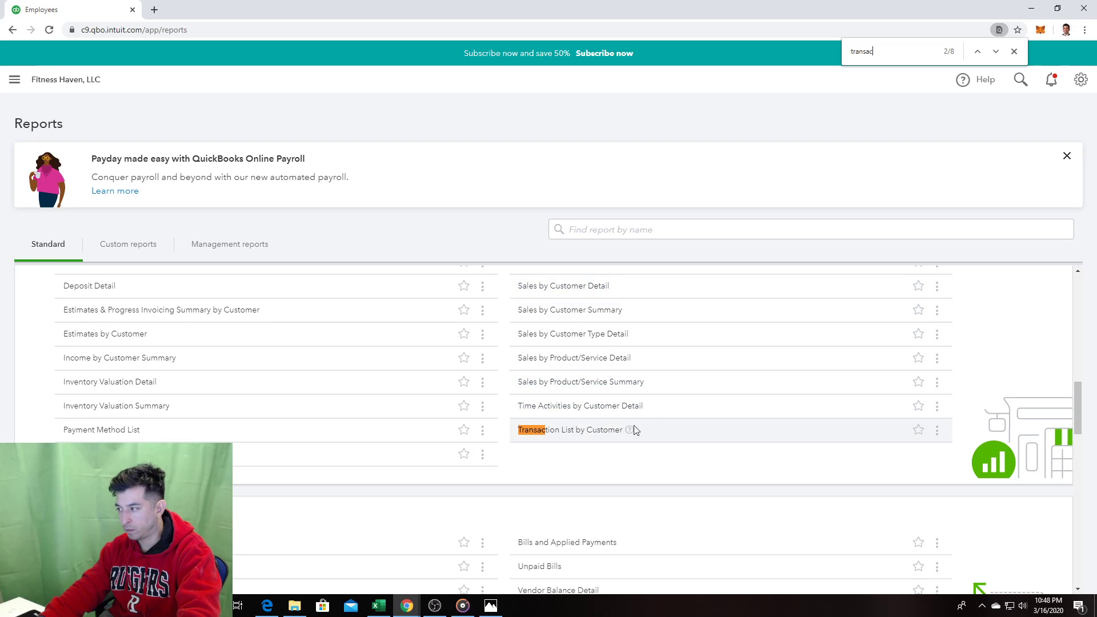
click(589, 433)
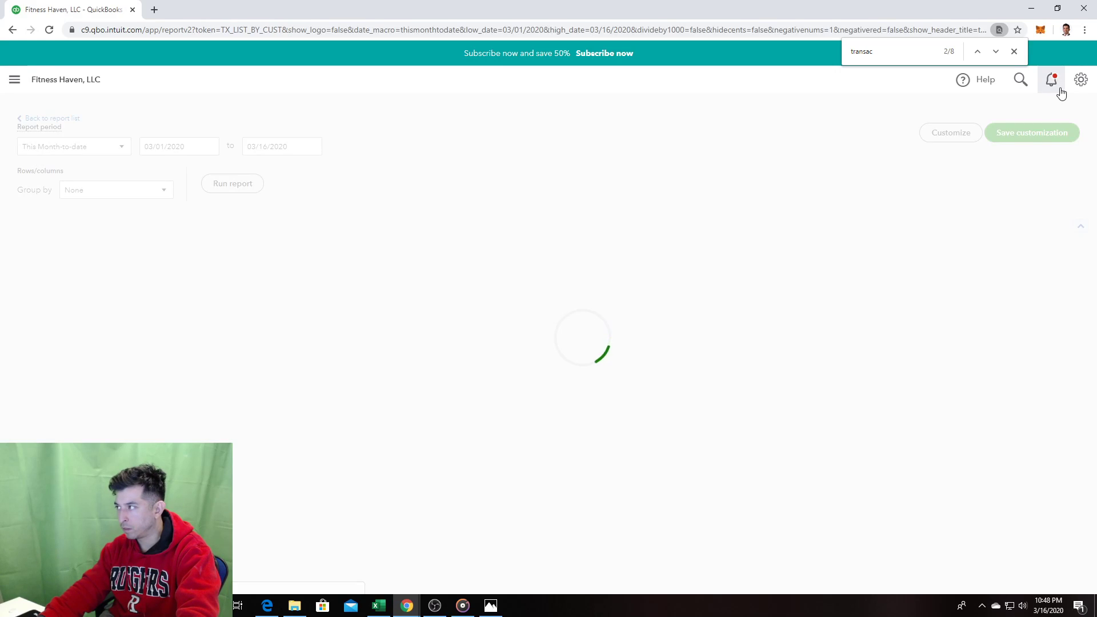
click(1013, 52)
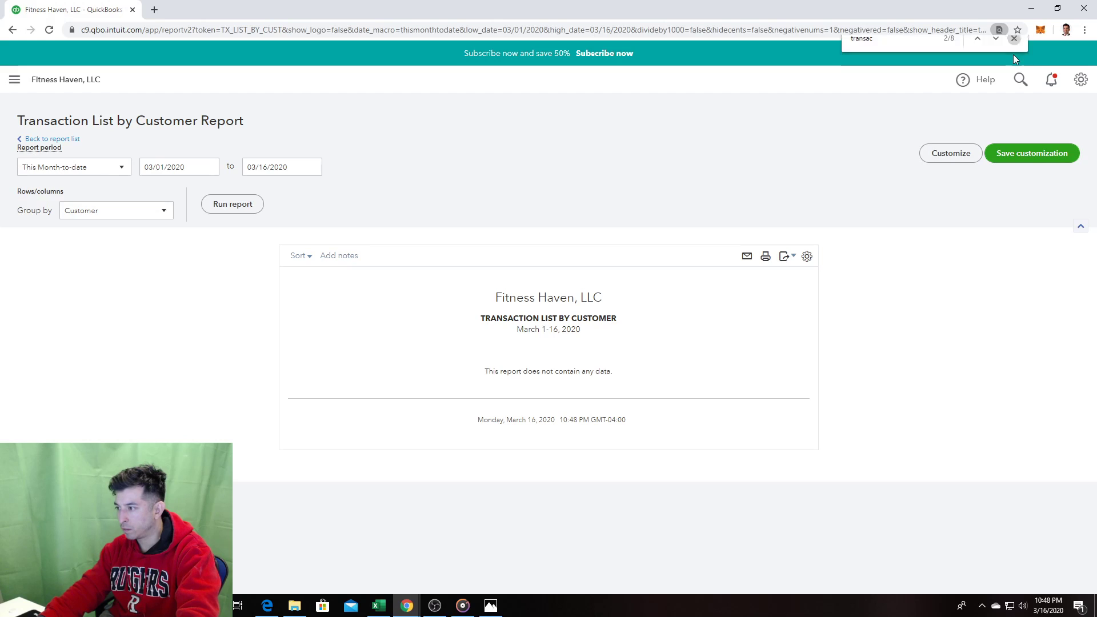
Step: Set the Transaction List by Customer report period from 02/01/2020 to 02/29/2020
click(209, 167)
click(155, 197)
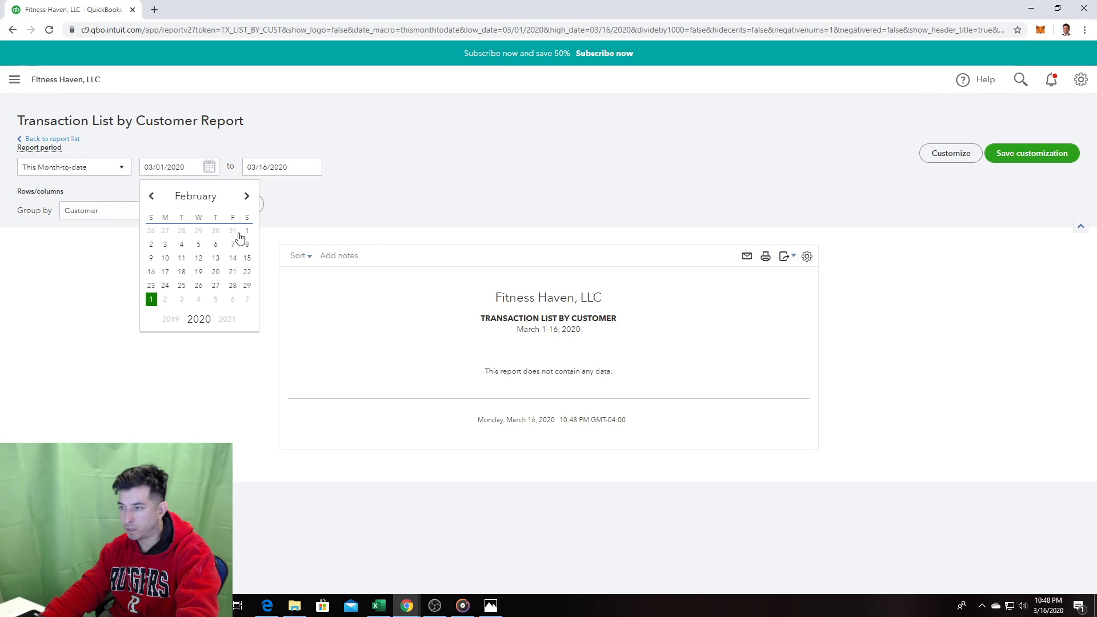
click(244, 231)
click(314, 171)
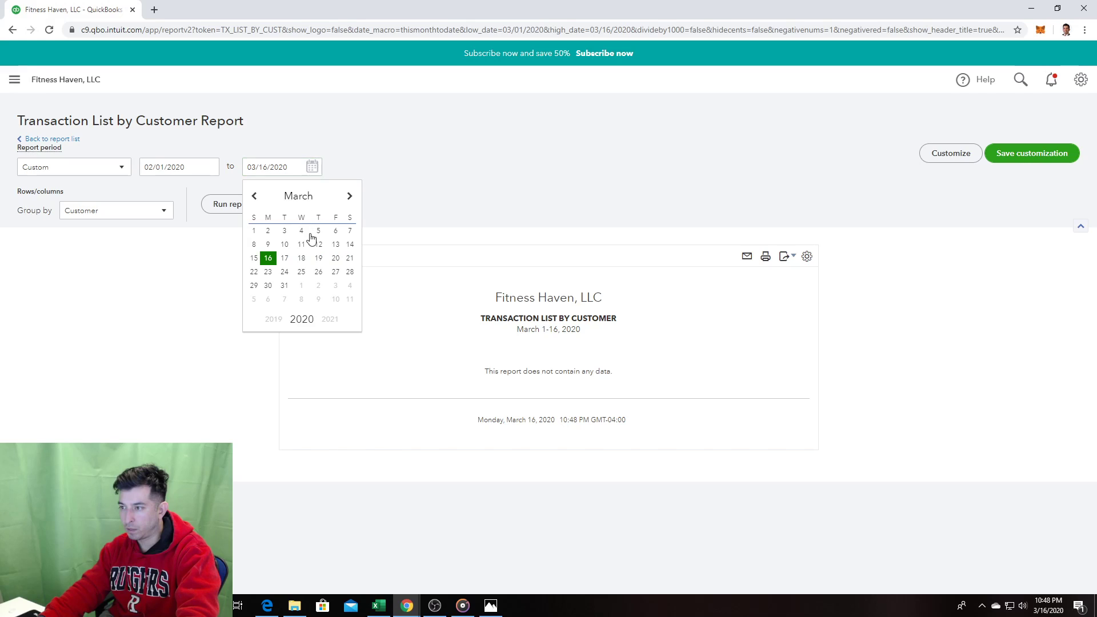
click(255, 196)
click(350, 285)
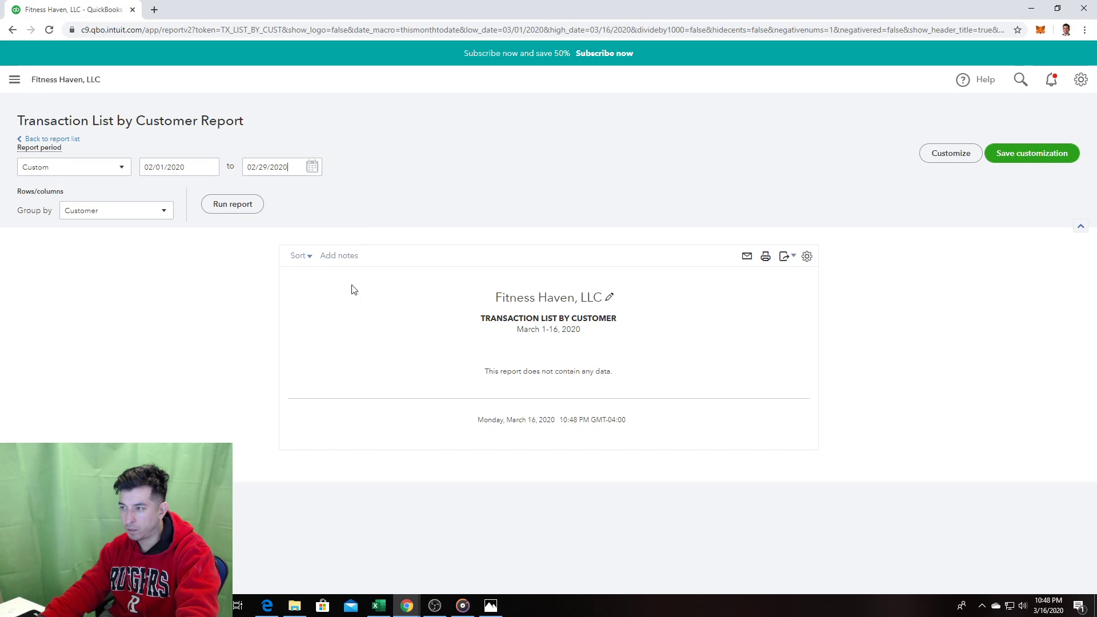
Step: Run the Transaction List by Customer report for the chosen February 2020 period and look over the listed transactions
click(232, 207)
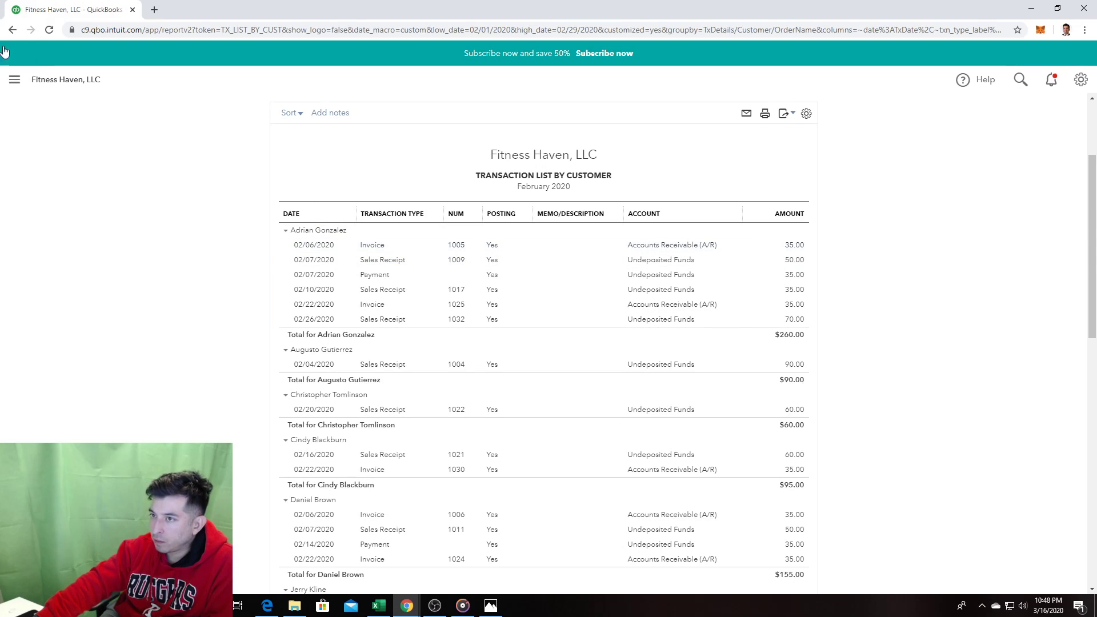
scroll(199, 125, up, 1)
scroll(199, 125, up, 3)
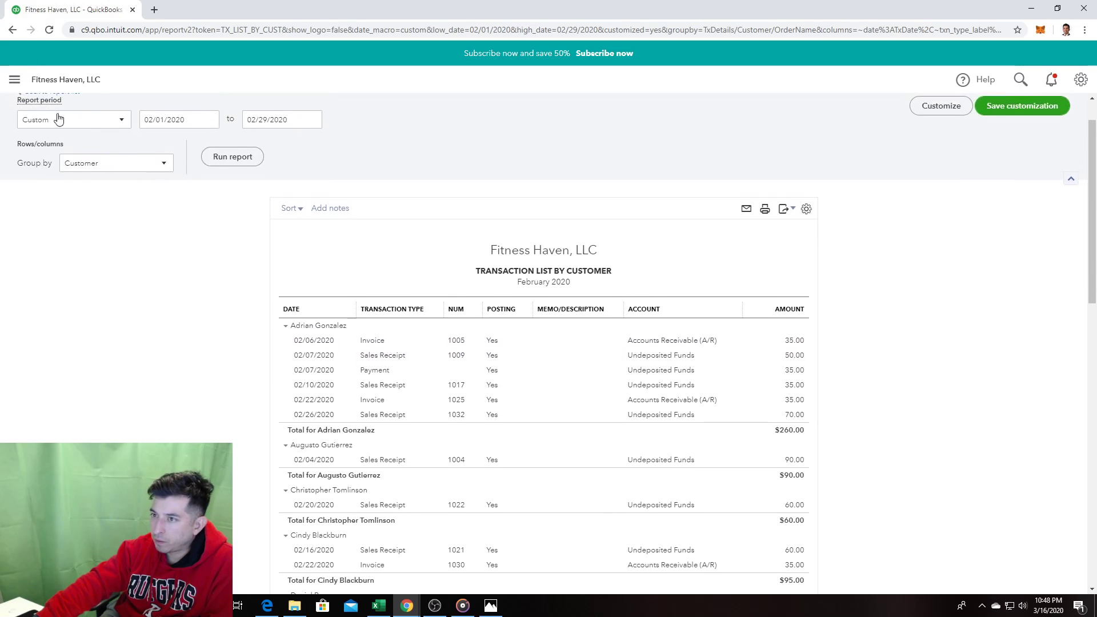
Step: Return to the reports list, search the page for "transact" and open the Transaction List by Date report
click(43, 144)
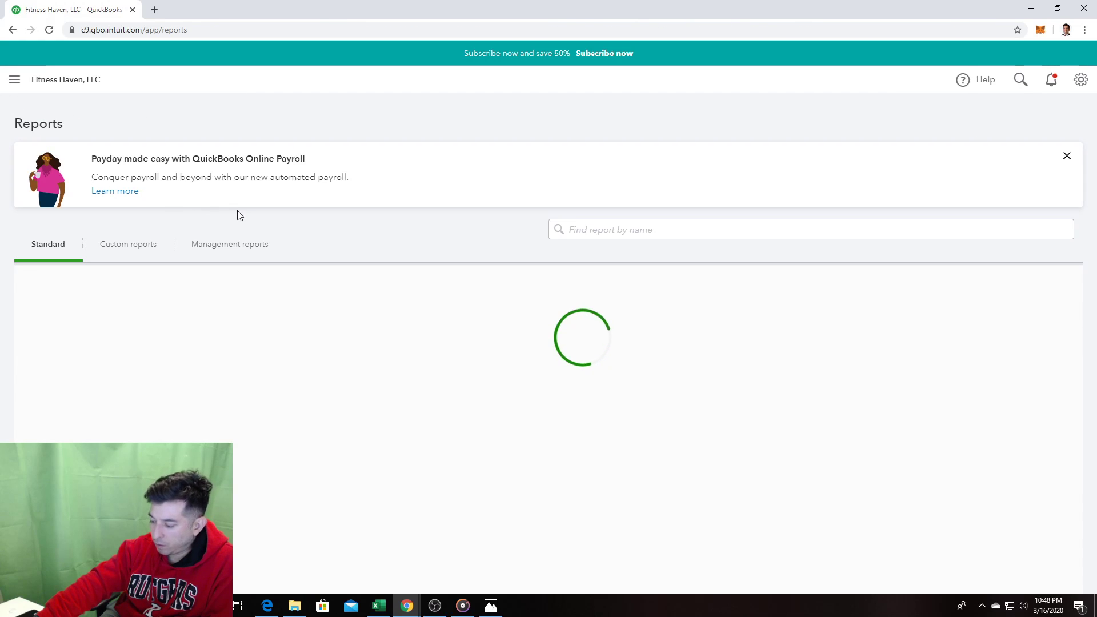
scroll(800, 377, down, 2)
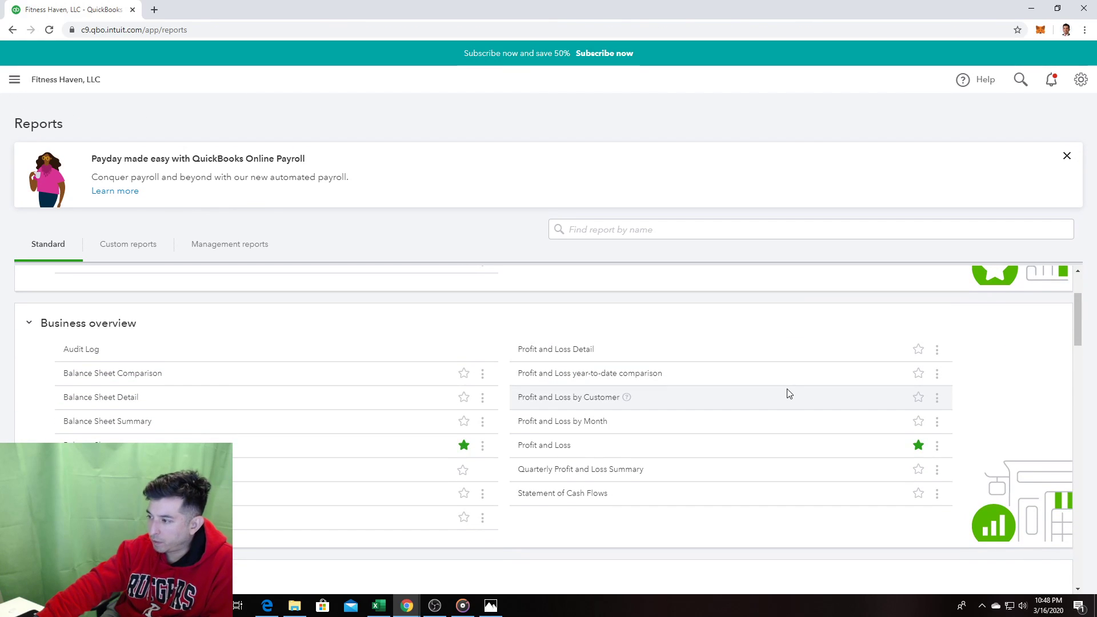
key(ctrl+f)
text(transac)
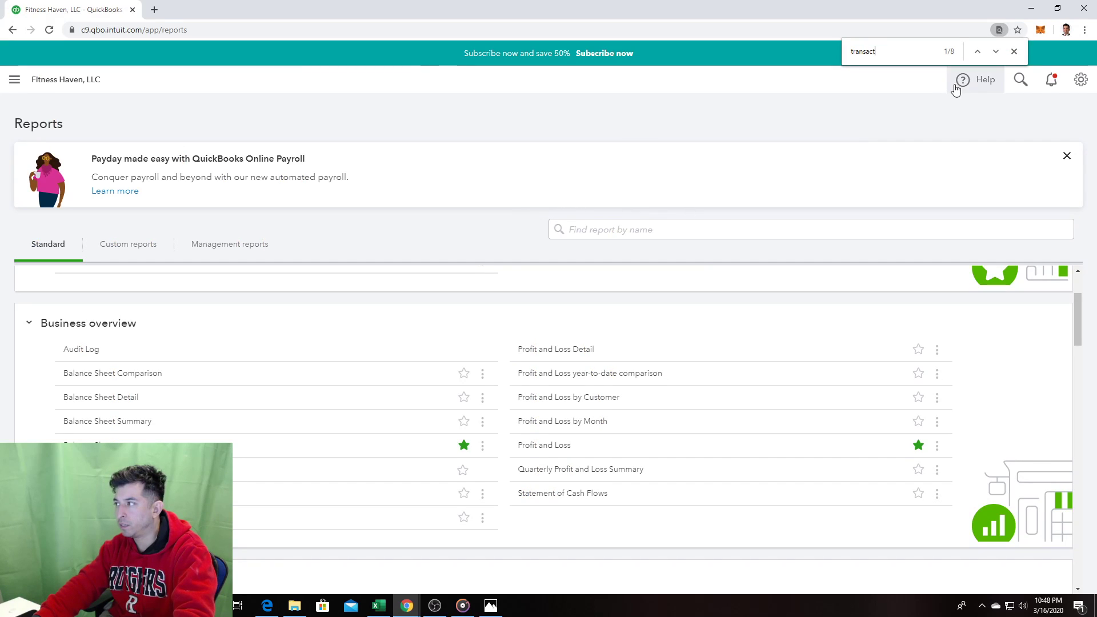
text(t)
key(Return)
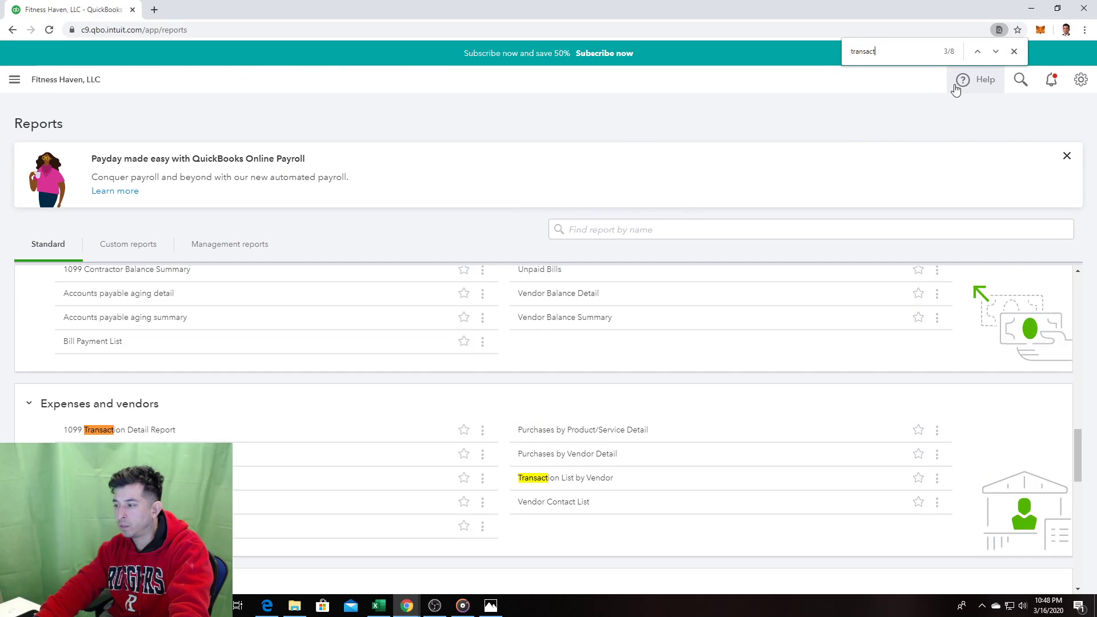
key(Return)
key(Return)
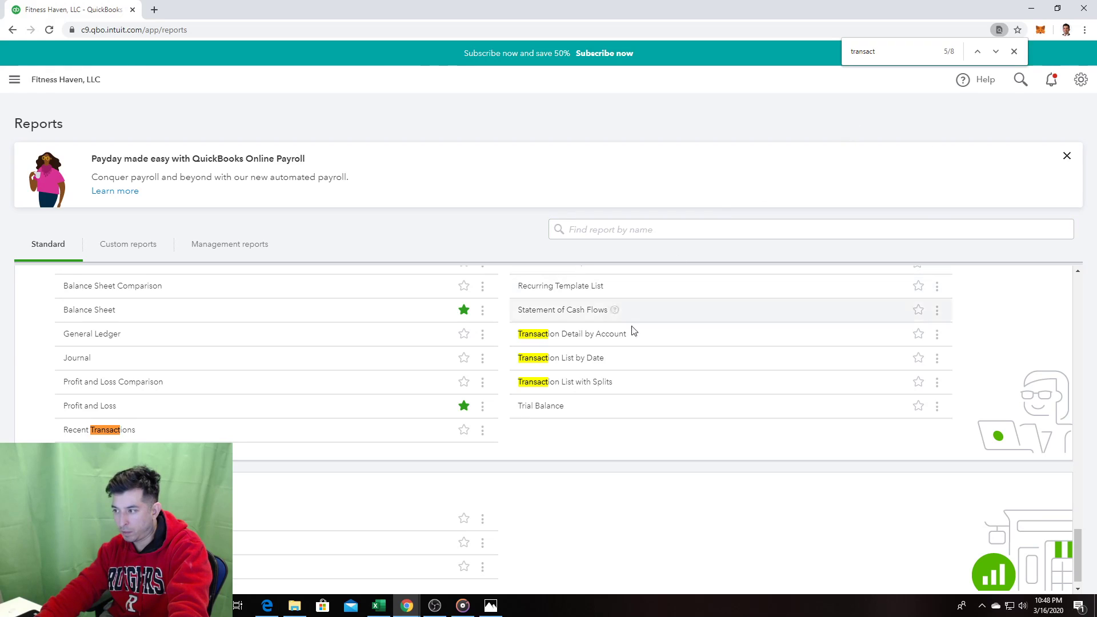
click(535, 358)
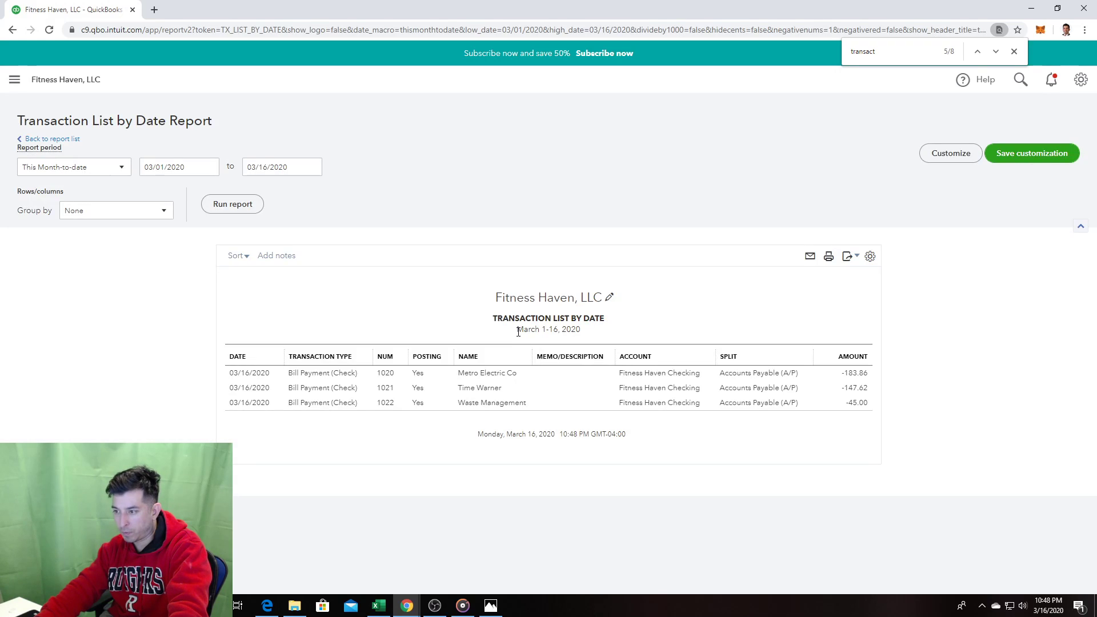
Step: Open the Metro Electric Co bill payment and its linked 01/31/2020 bill for review, close the page search and return to the report
click(210, 167)
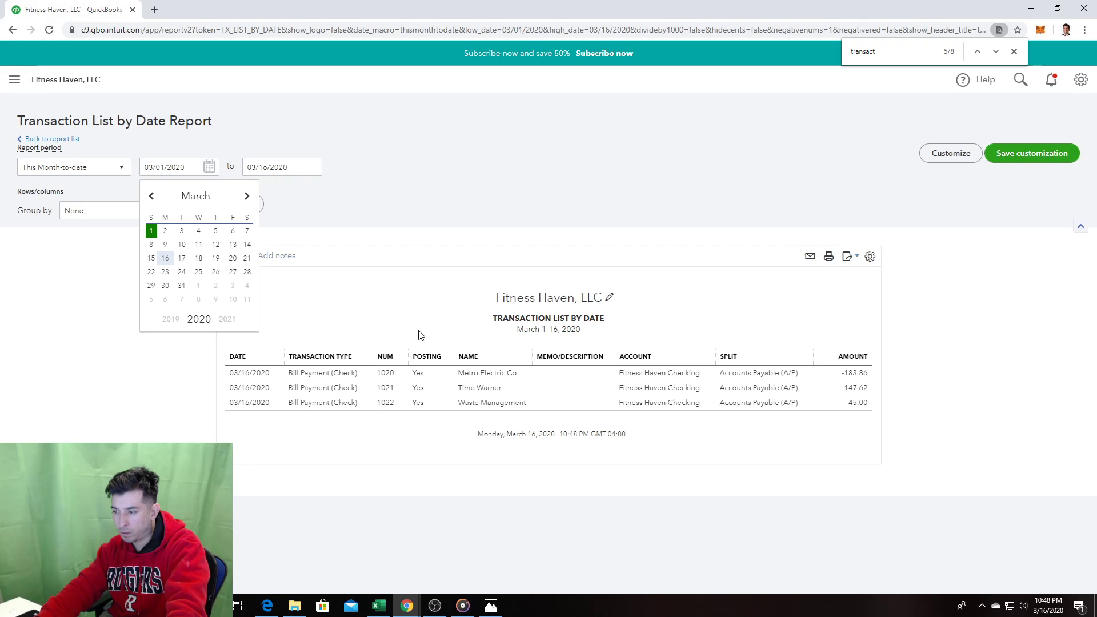
click(296, 379)
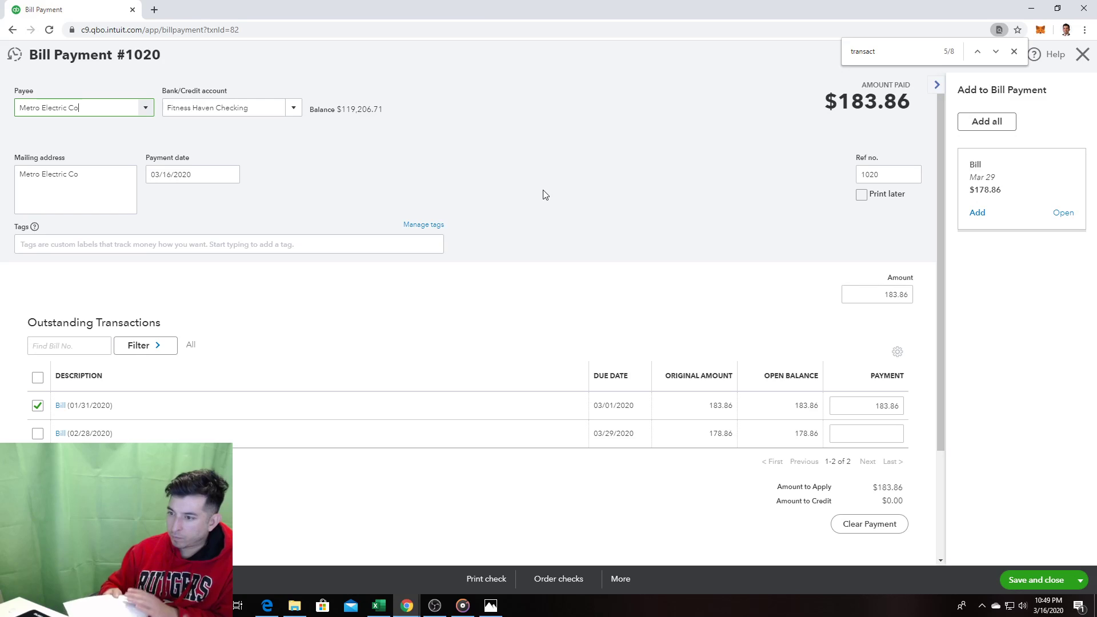
click(61, 407)
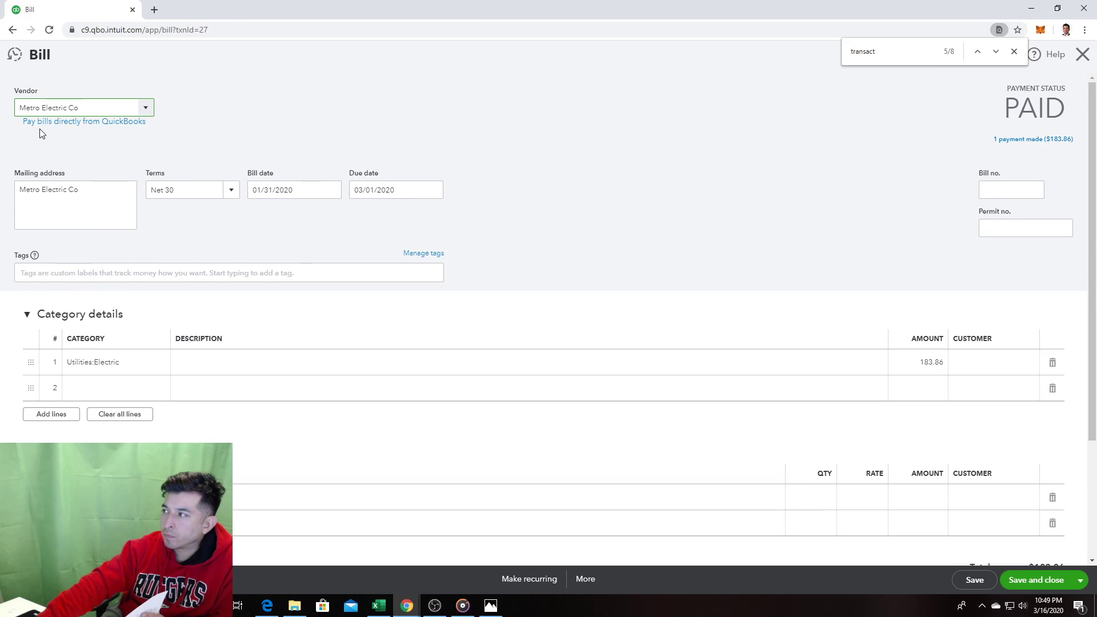
click(1015, 52)
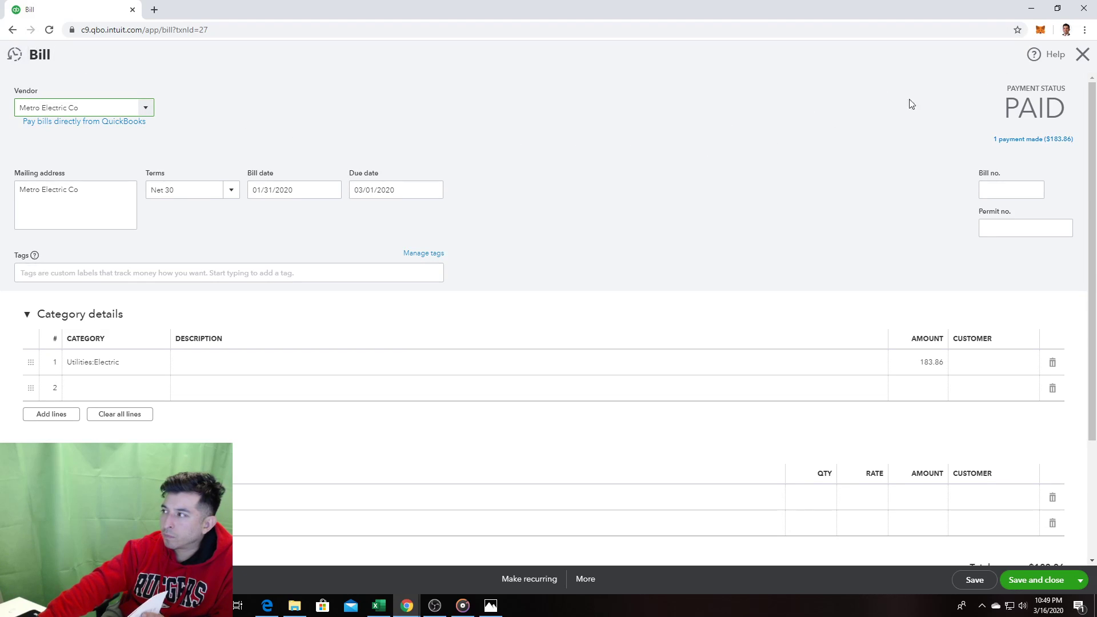
click(1083, 54)
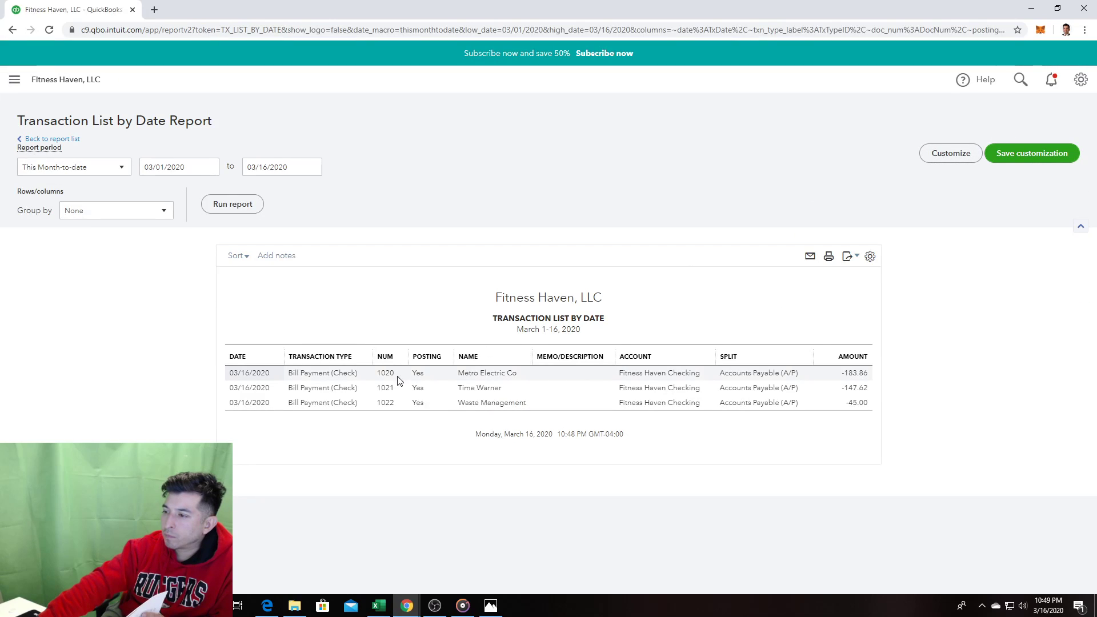
click(260, 374)
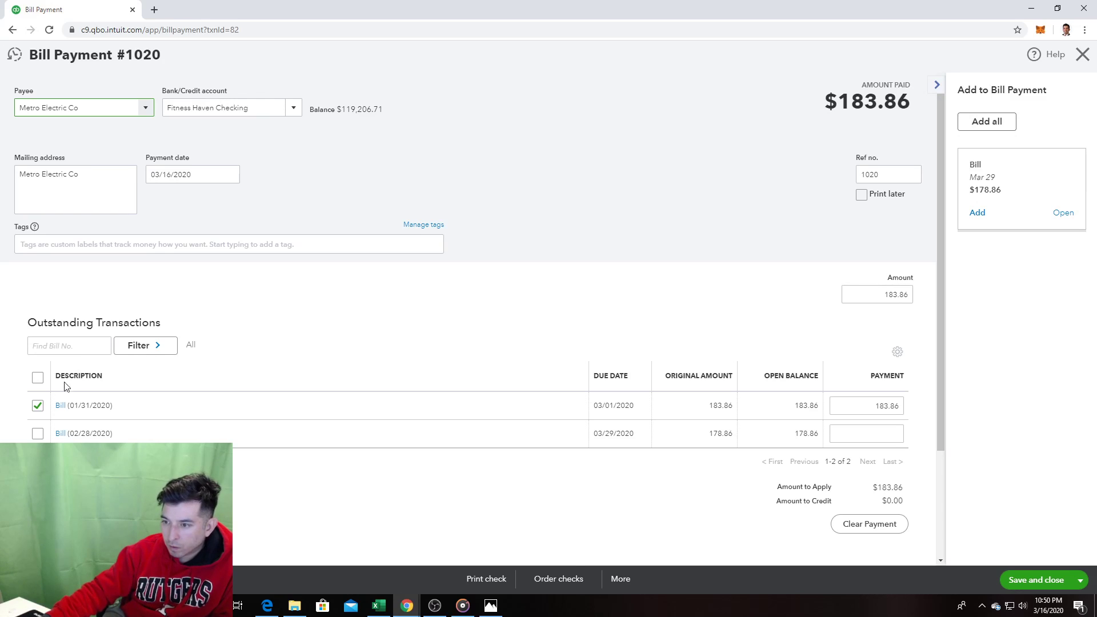
click(110, 435)
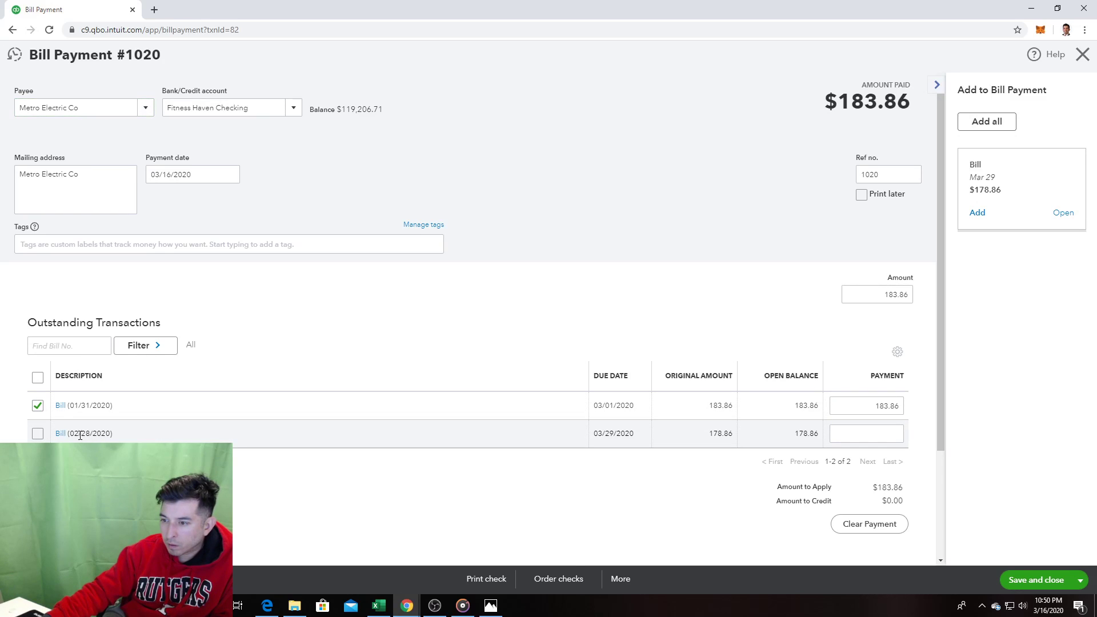
click(37, 406)
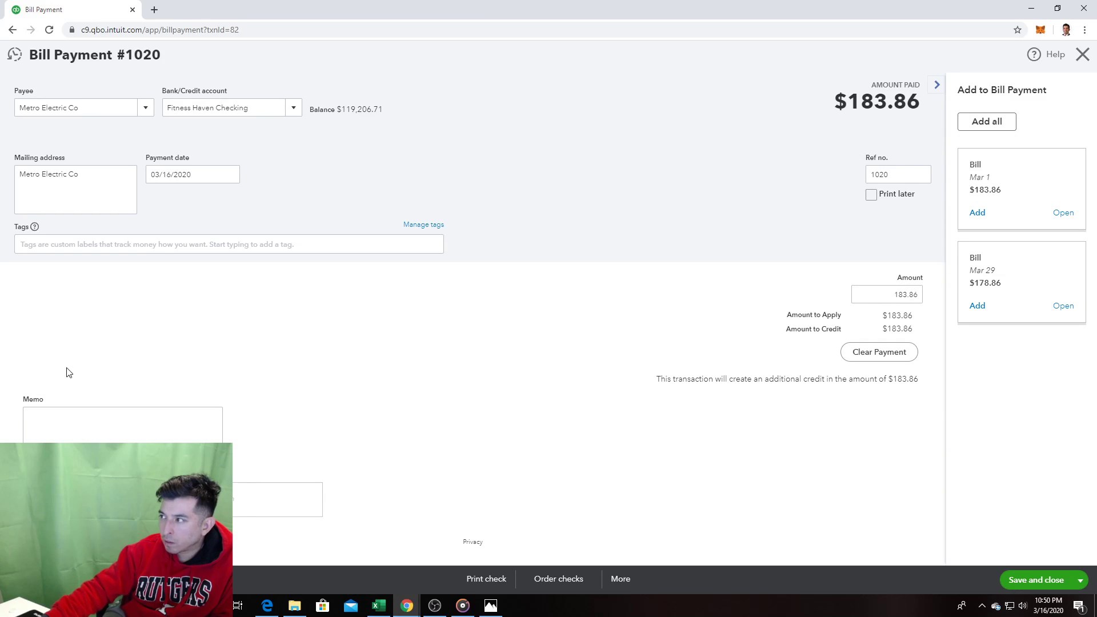
click(1082, 54)
click(594, 335)
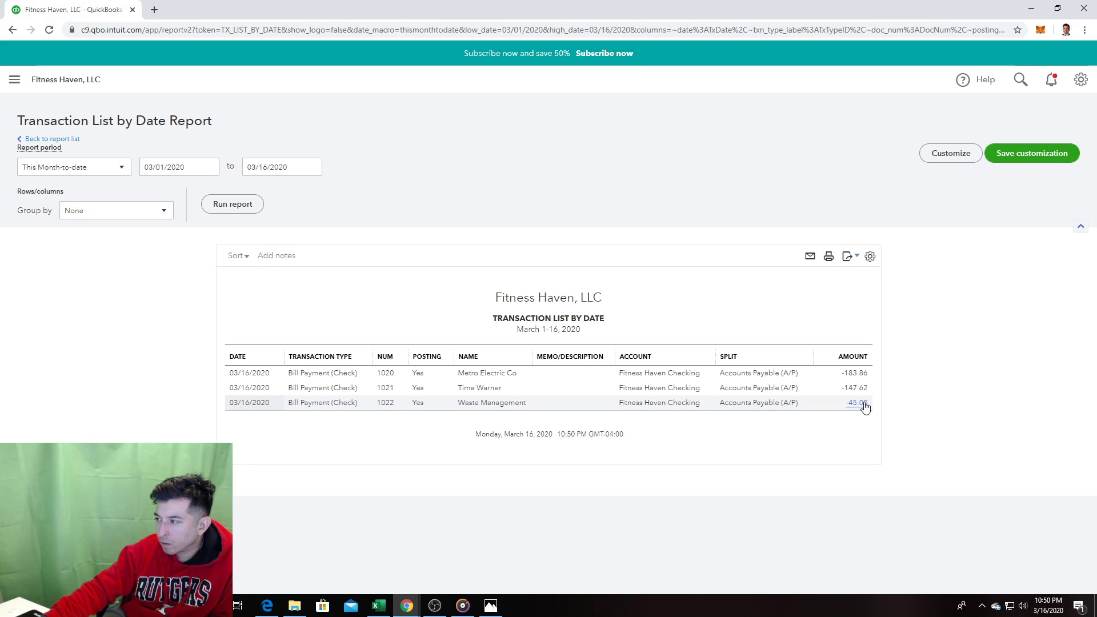
Step: Change the Metro Electric Co bill payment's date to 02/28/2020 and save it, accepting the change to linked transactions
click(858, 375)
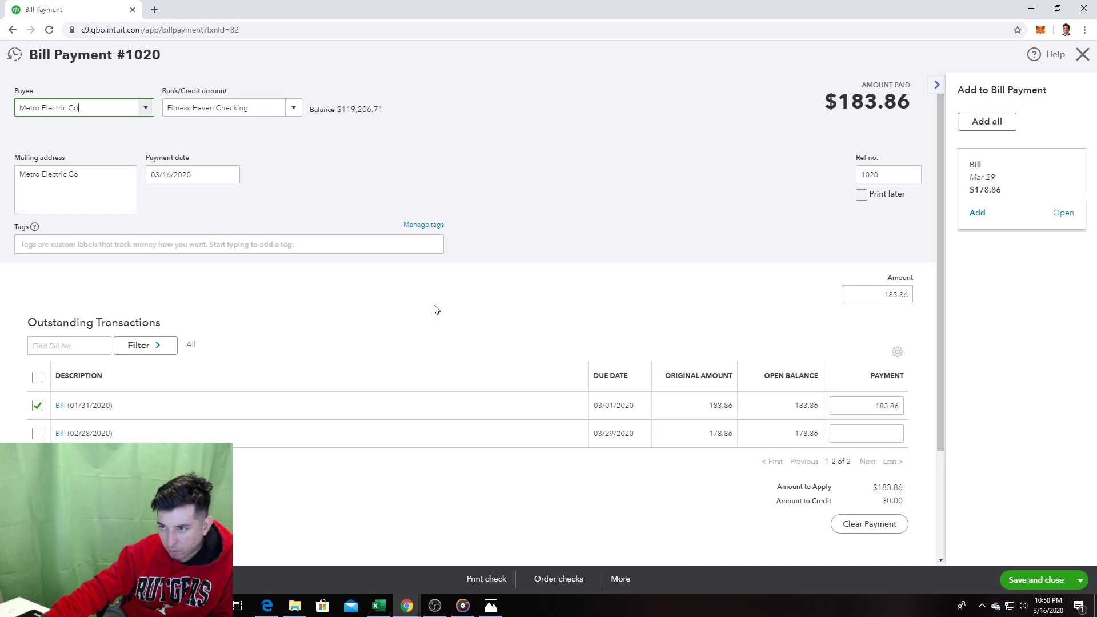
click(185, 175)
click(230, 174)
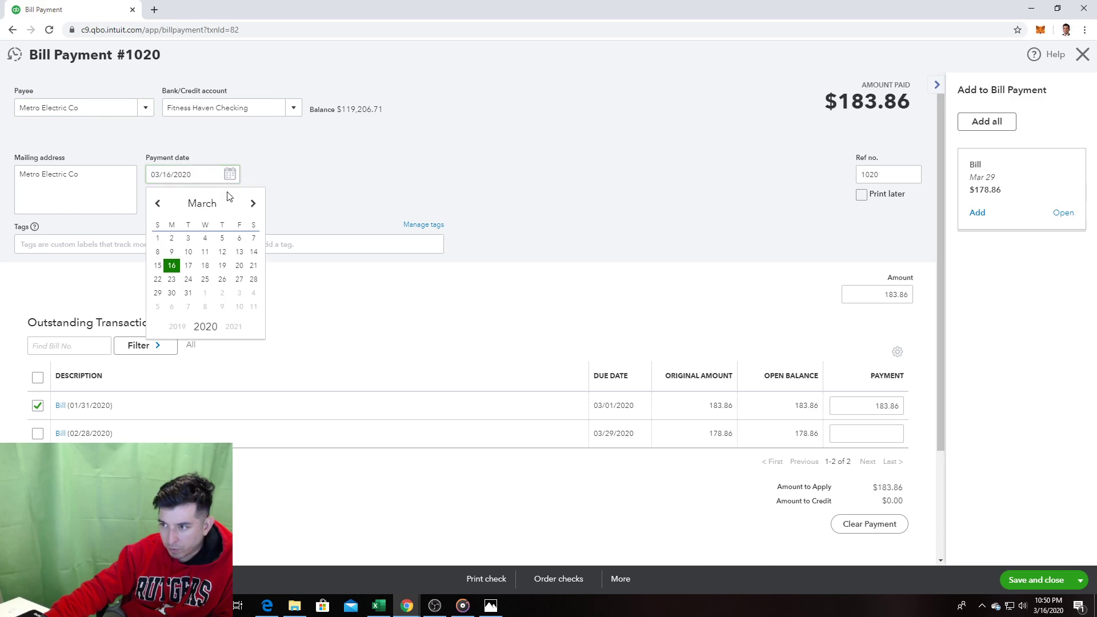
click(158, 204)
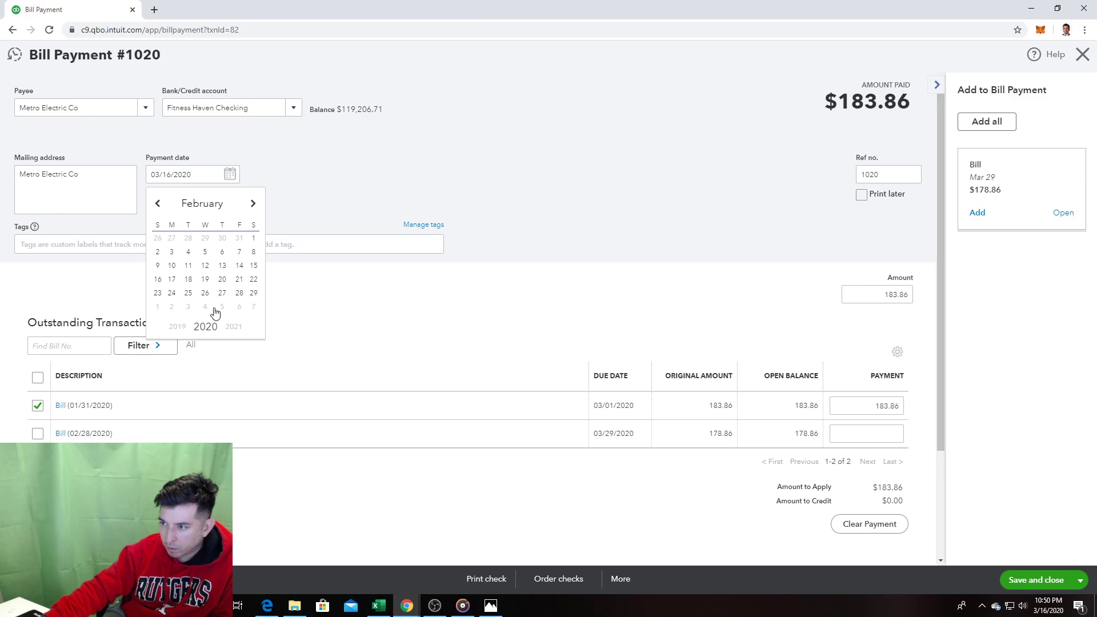
click(239, 293)
click(1023, 578)
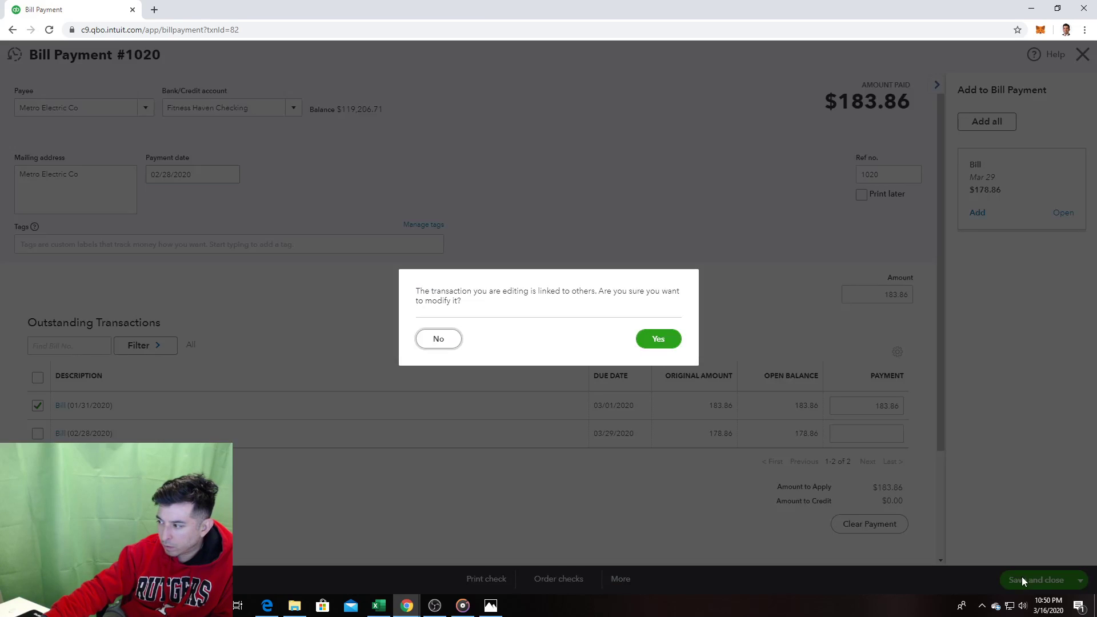
click(658, 337)
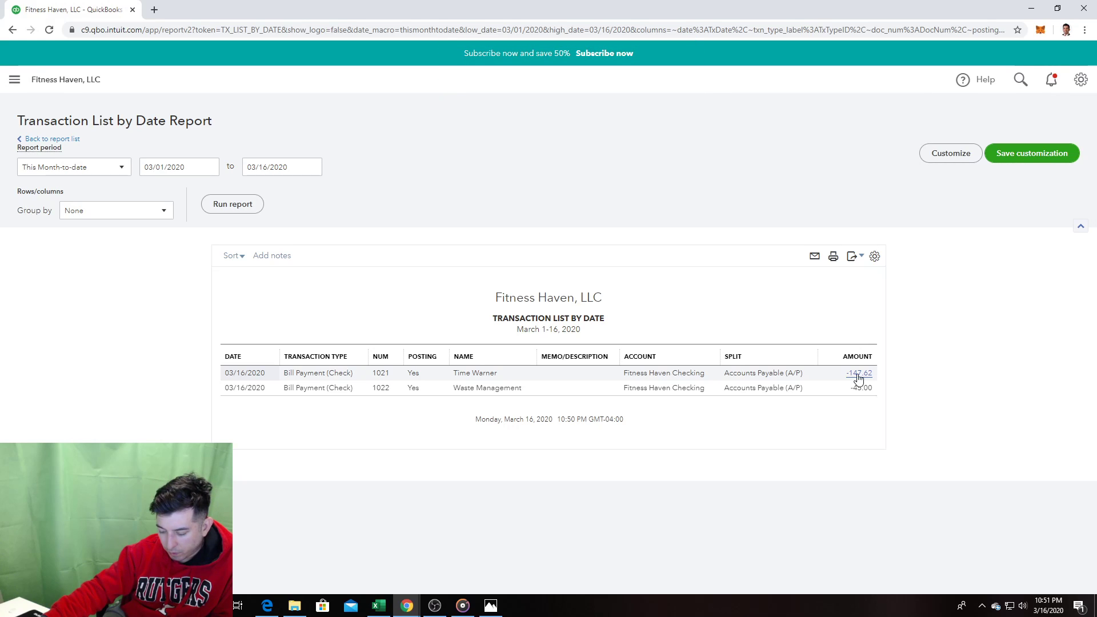
Step: Set the payment date of the Time Warner bill payment to 02/28/2020, then save and close it with the linked-transaction change accepted
click(858, 375)
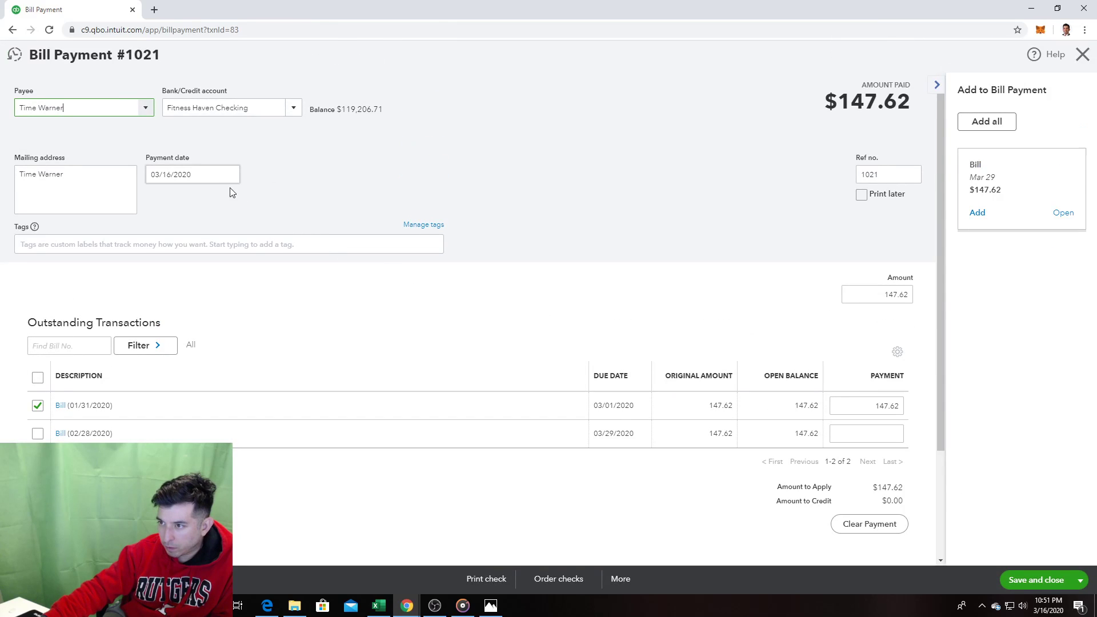
click(230, 175)
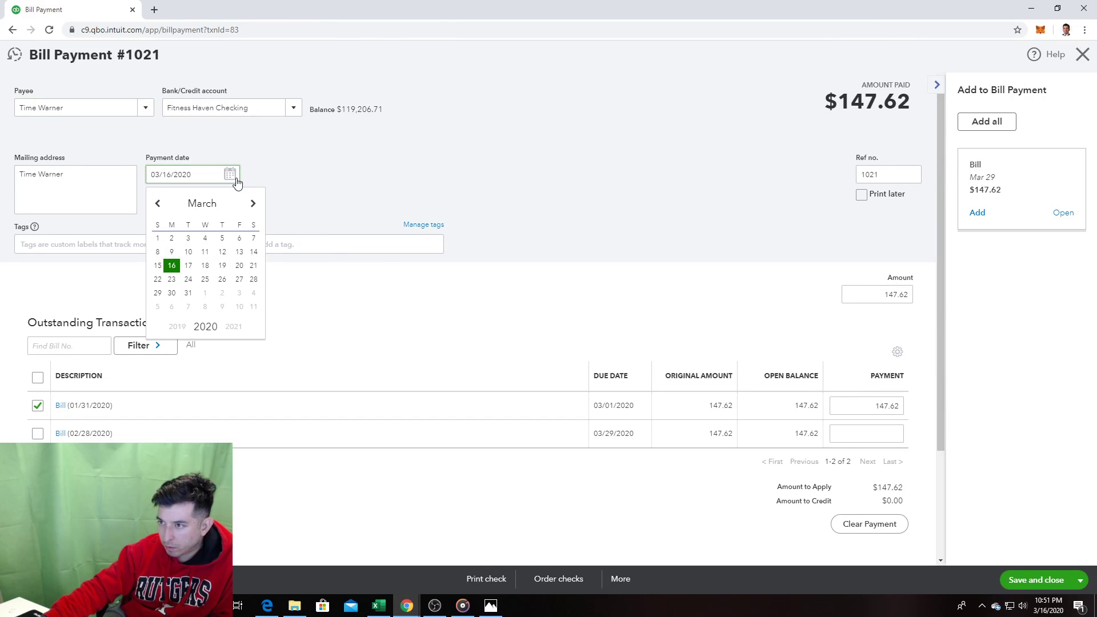
click(157, 204)
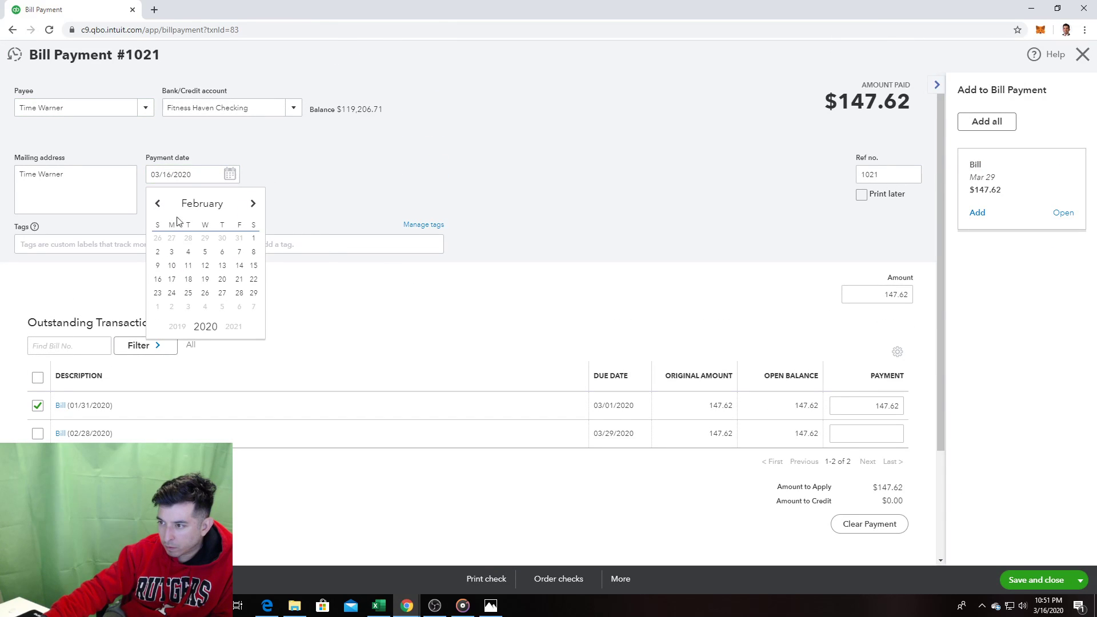
click(239, 293)
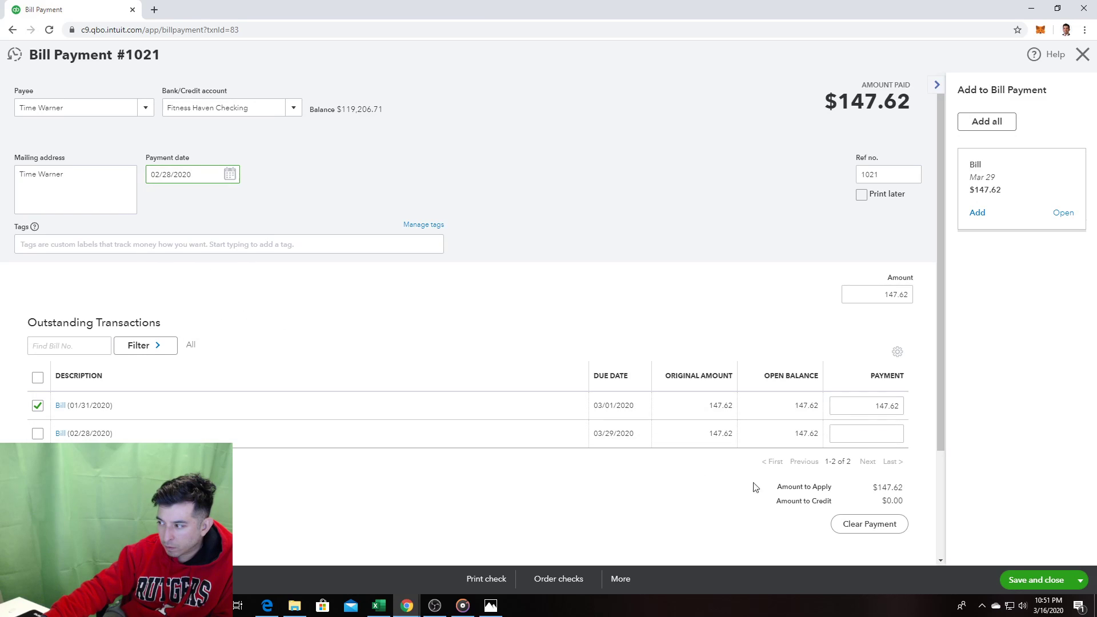
click(1007, 579)
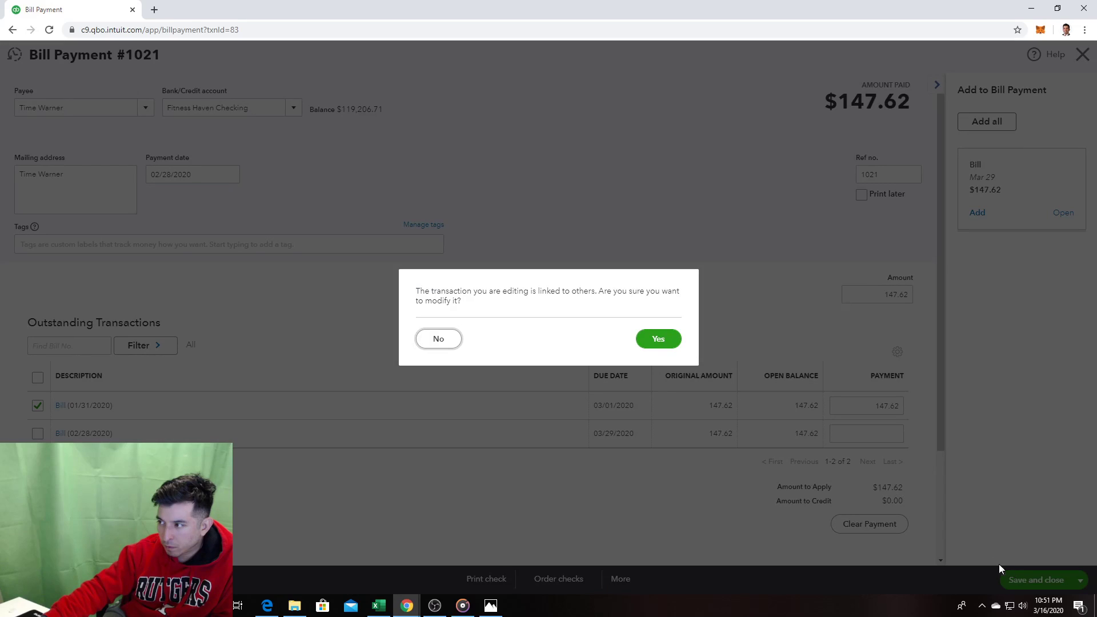
click(663, 342)
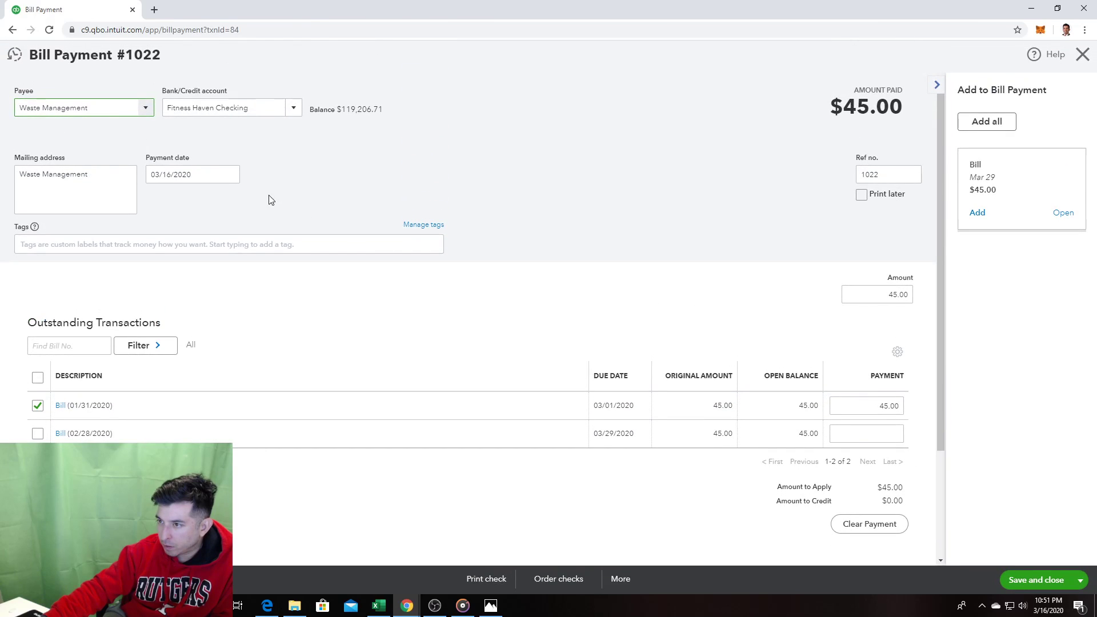
Step: Redate the open Waste Management bill payment to 02/28/2020, save and close it, and agree to modify the linked transaction
click(209, 174)
click(230, 174)
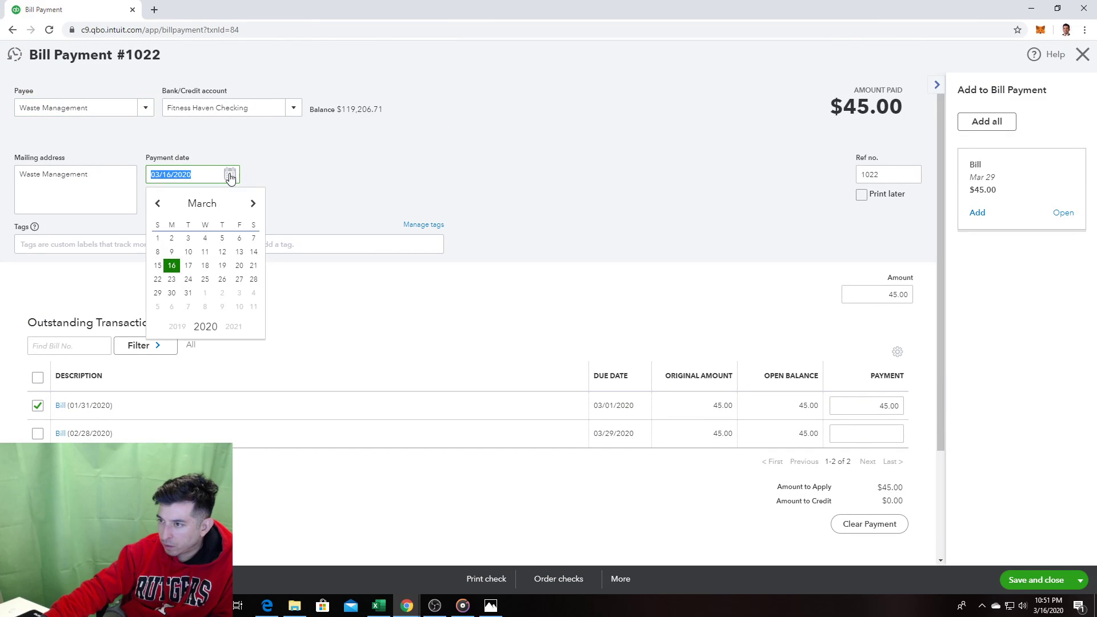
click(159, 204)
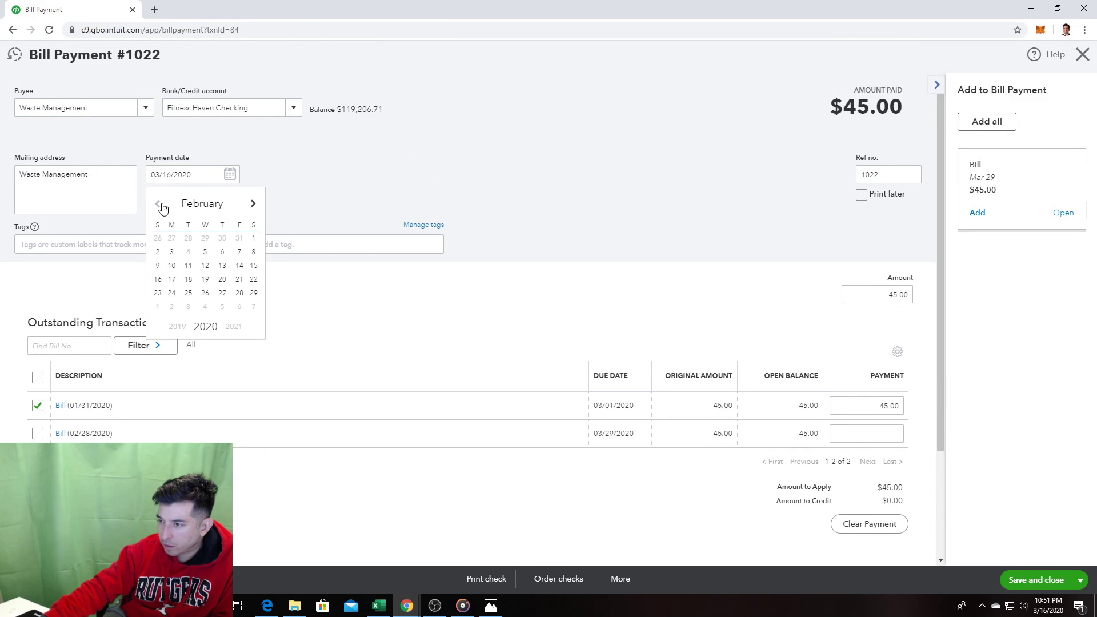
click(240, 293)
click(1039, 579)
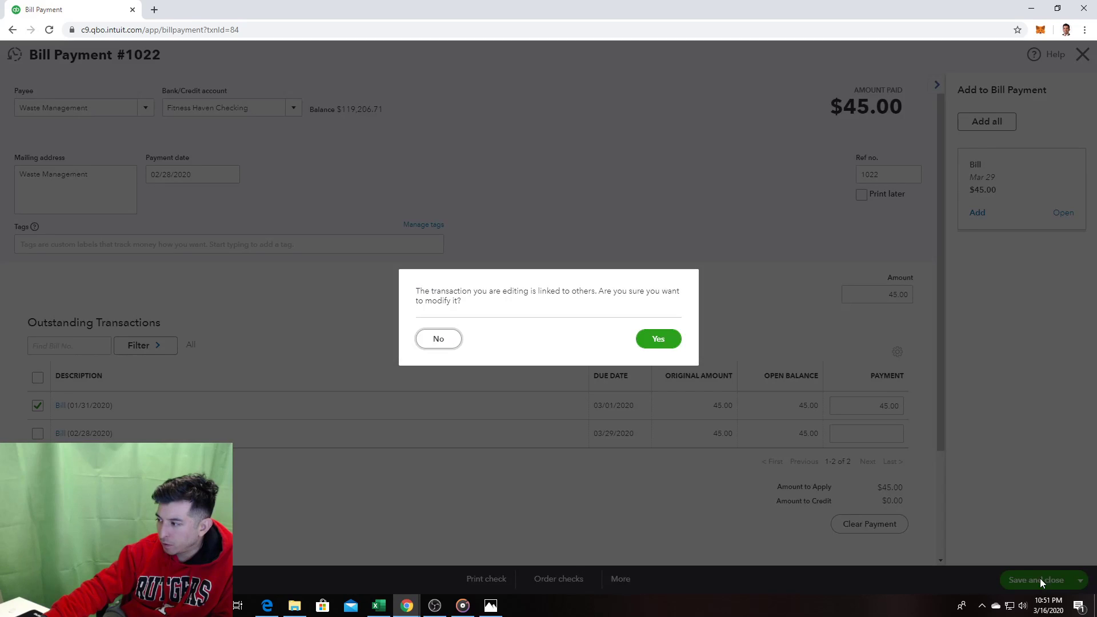
click(658, 339)
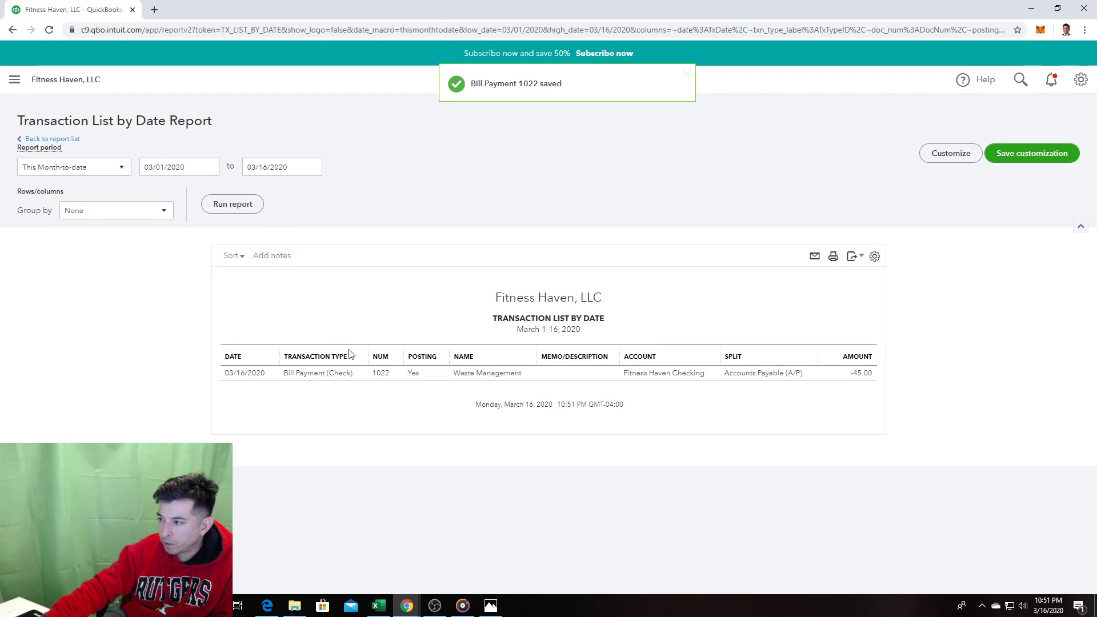
Step: Run the transaction list by date for the period 02/01/2020 to 02/29/2020
click(245, 210)
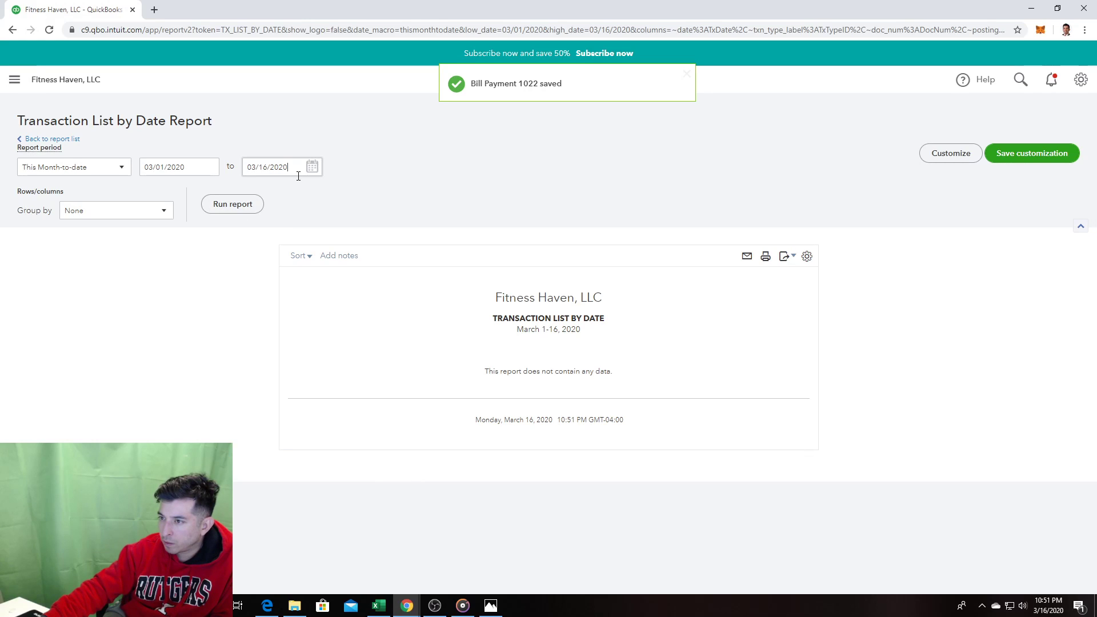
click(209, 166)
click(152, 197)
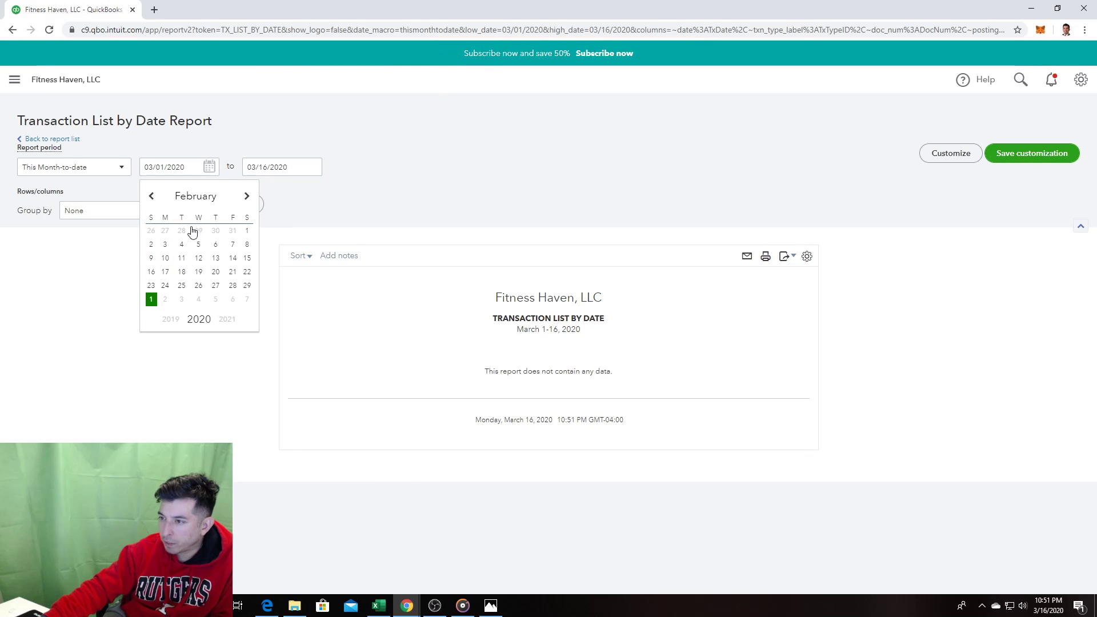
click(247, 231)
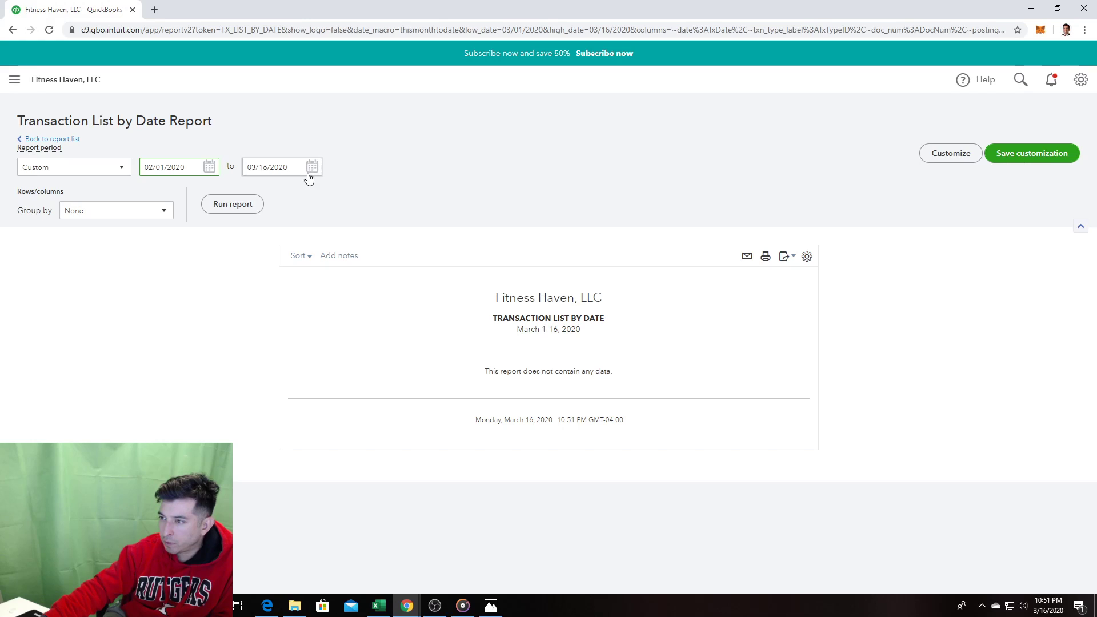
click(311, 167)
click(254, 196)
click(350, 285)
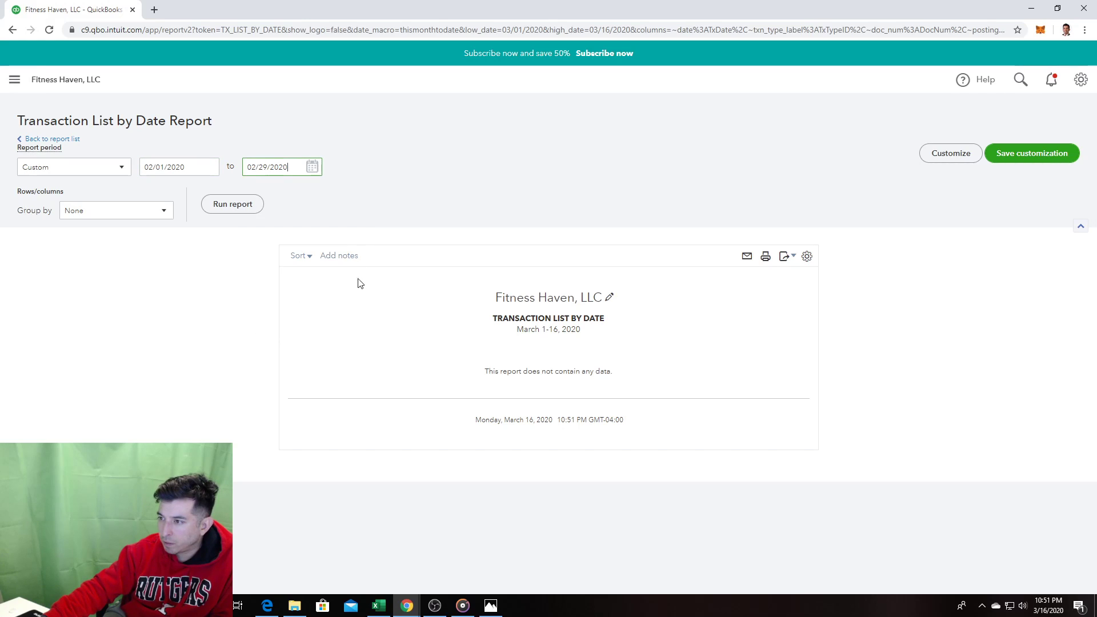
click(247, 204)
Step: Examine the February 2020 transaction list from its first to its last entry, checking dates, types, names and amounts
scroll(254, 245, down, 3)
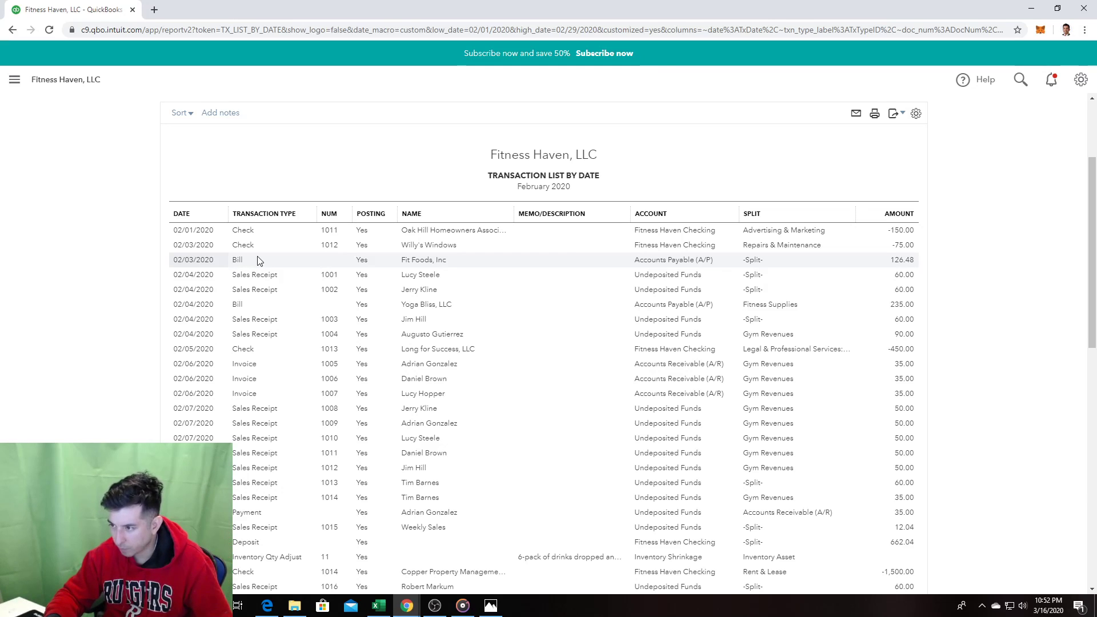
scroll(280, 286, down, 1)
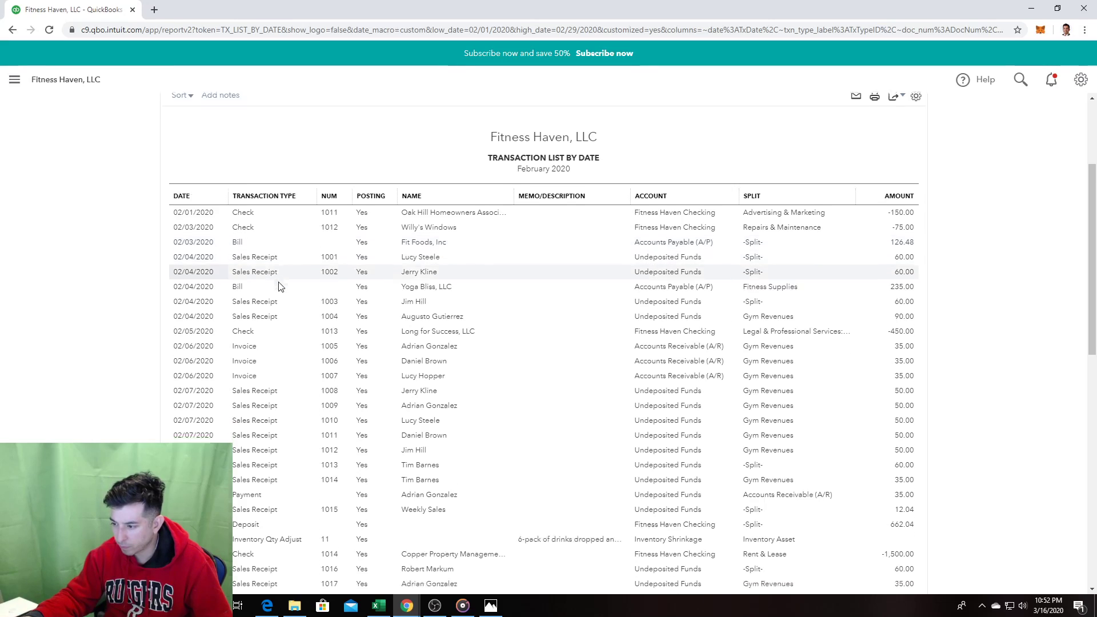
scroll(280, 285, down, 12)
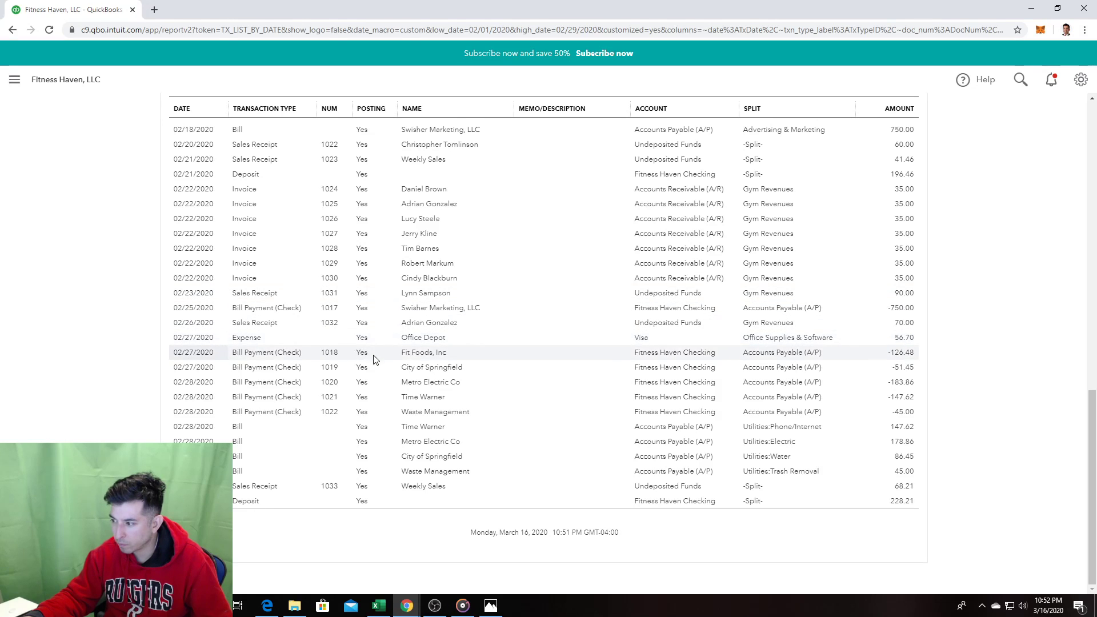
scroll(420, 510, up, 10)
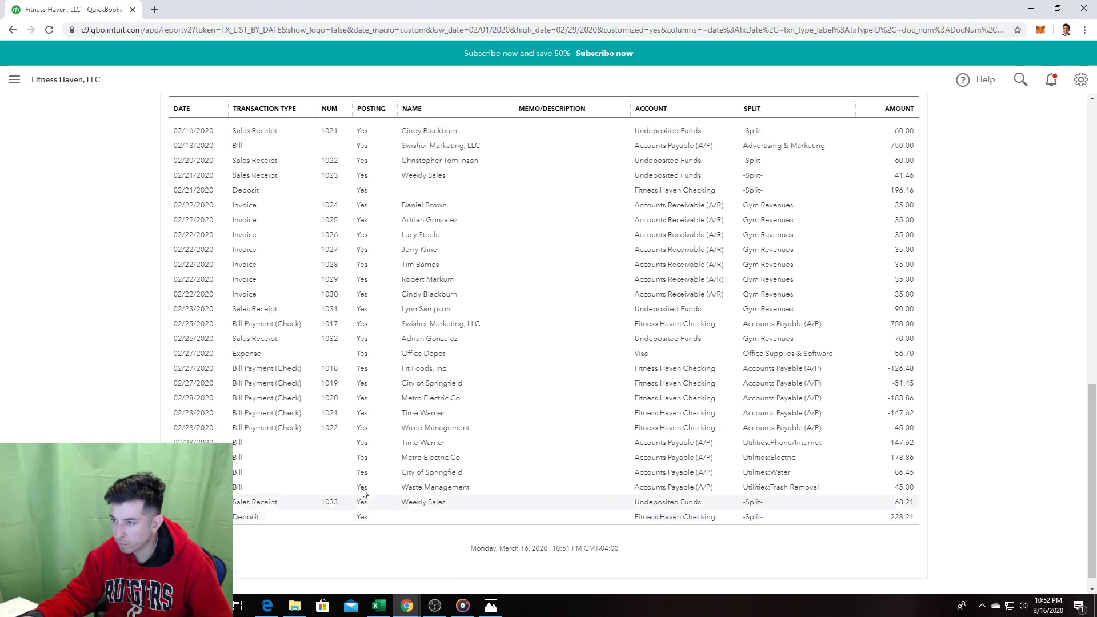
scroll(192, 288, up, 4)
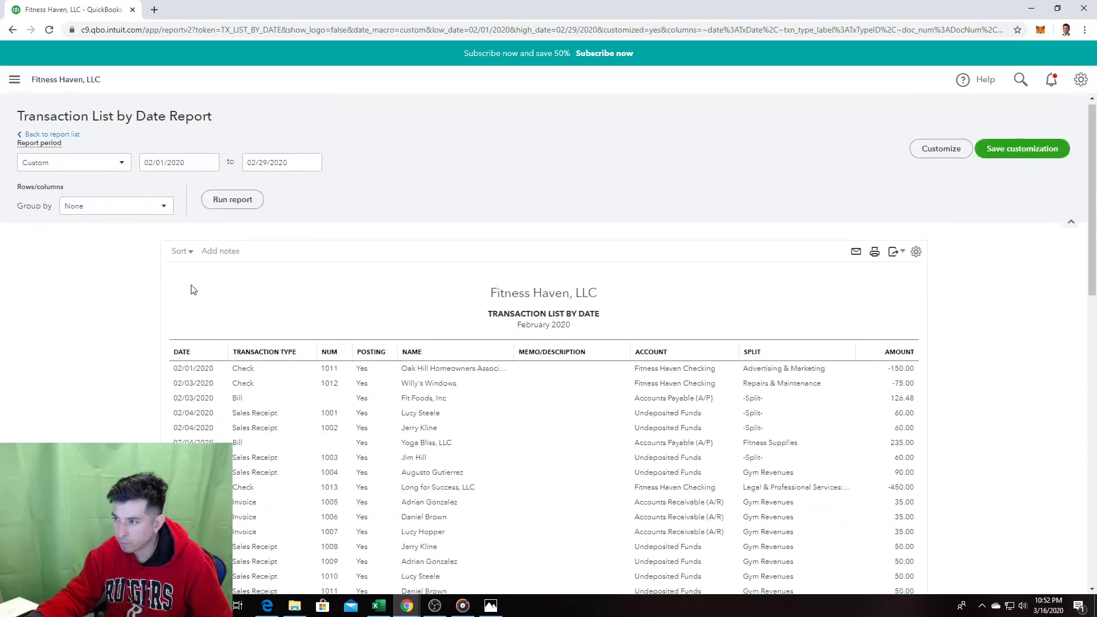
scroll(103, 237, down, 2)
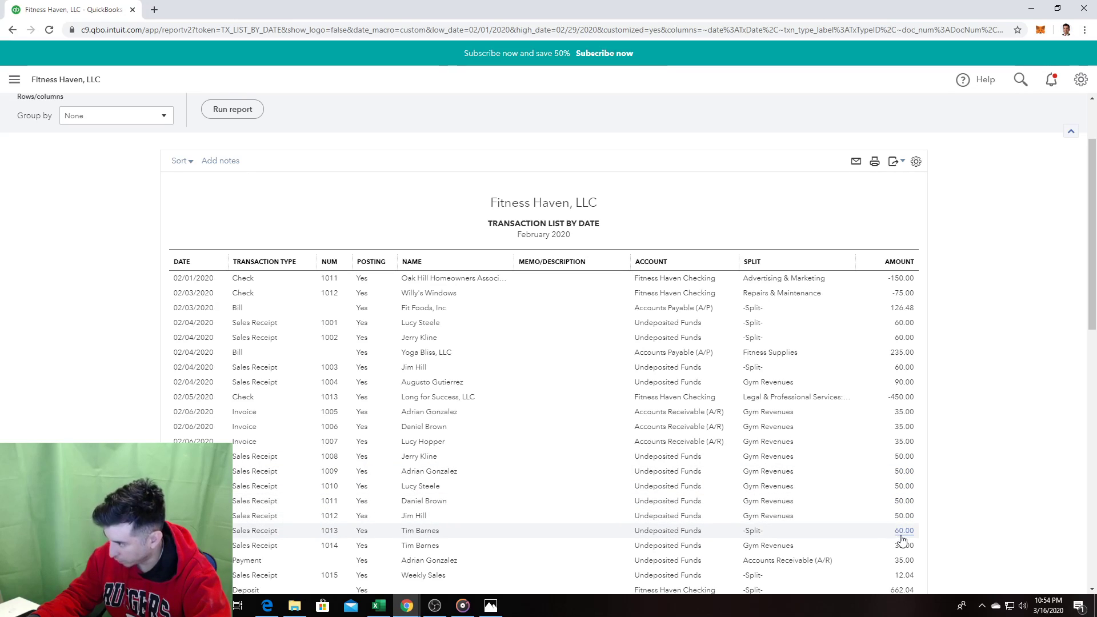
scroll(908, 539, down, 5)
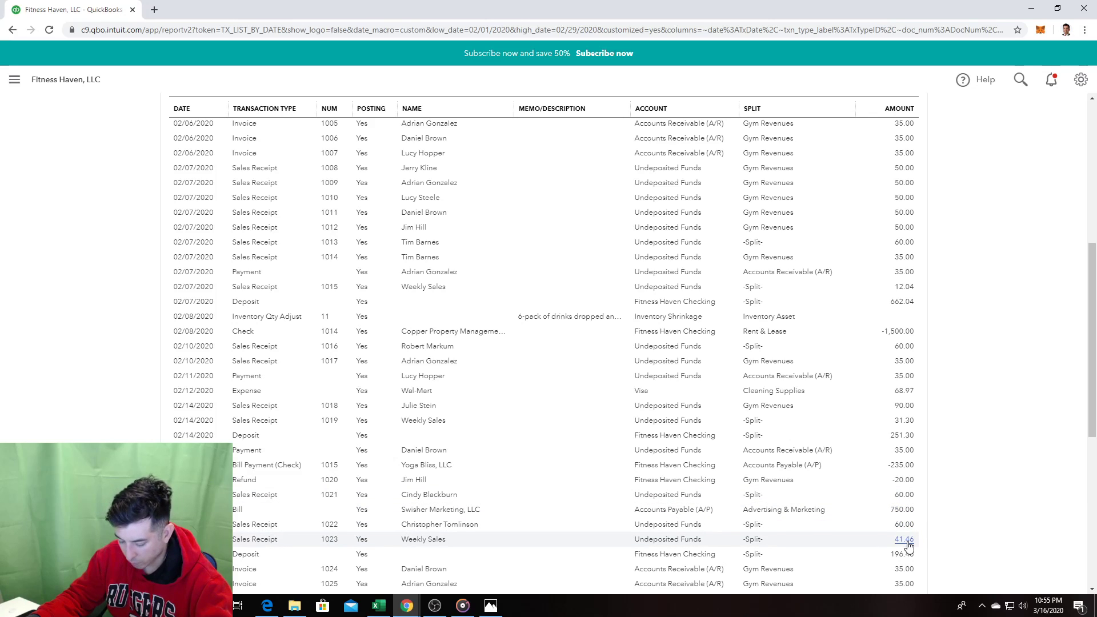
scroll(909, 545, down, 4)
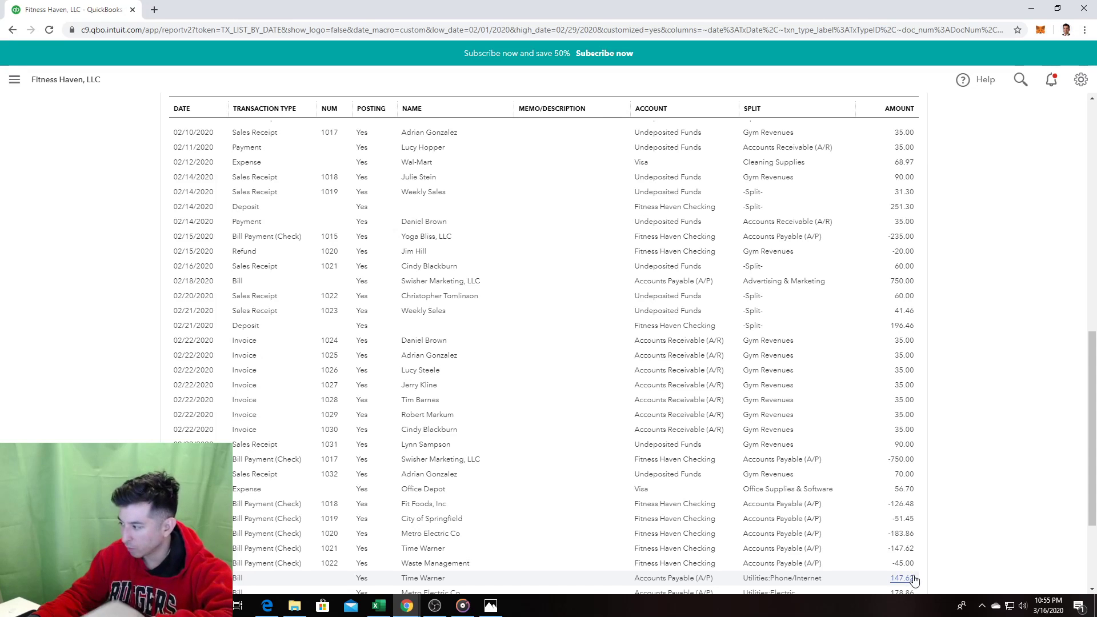
scroll(920, 549, down, 2)
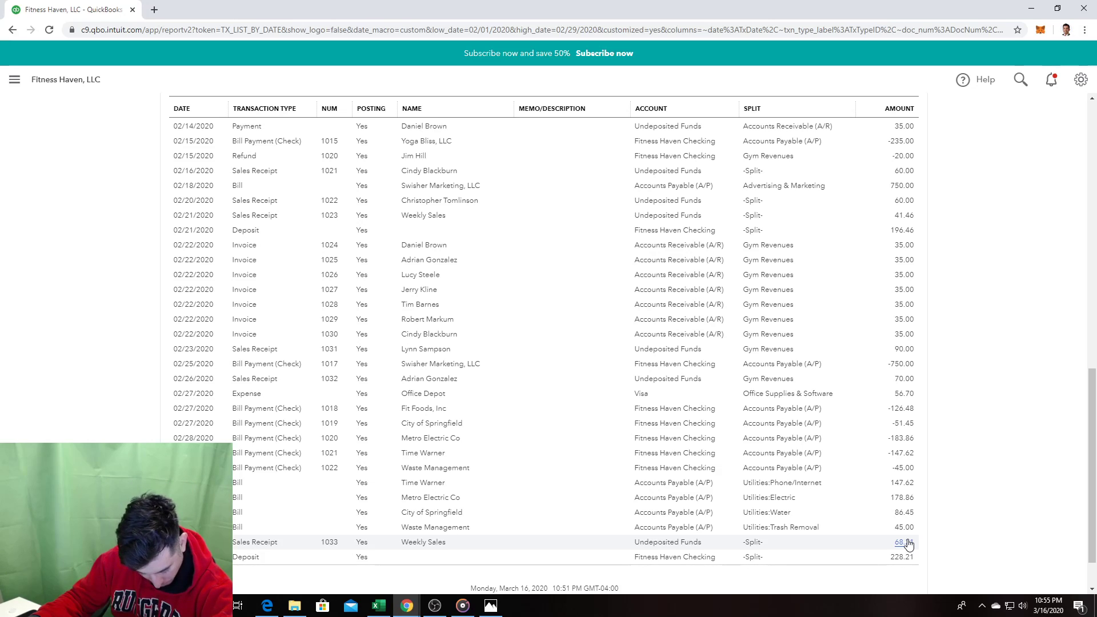
Step: Open the 02/28/2020 bank deposit to review its included payments, and return to the report
click(908, 557)
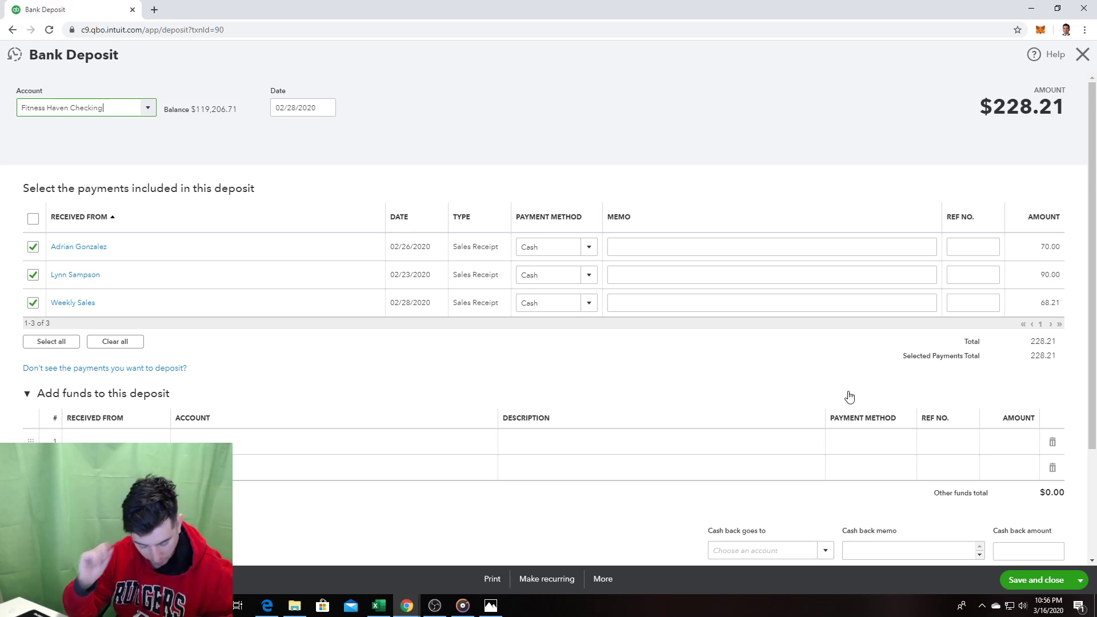
click(1019, 552)
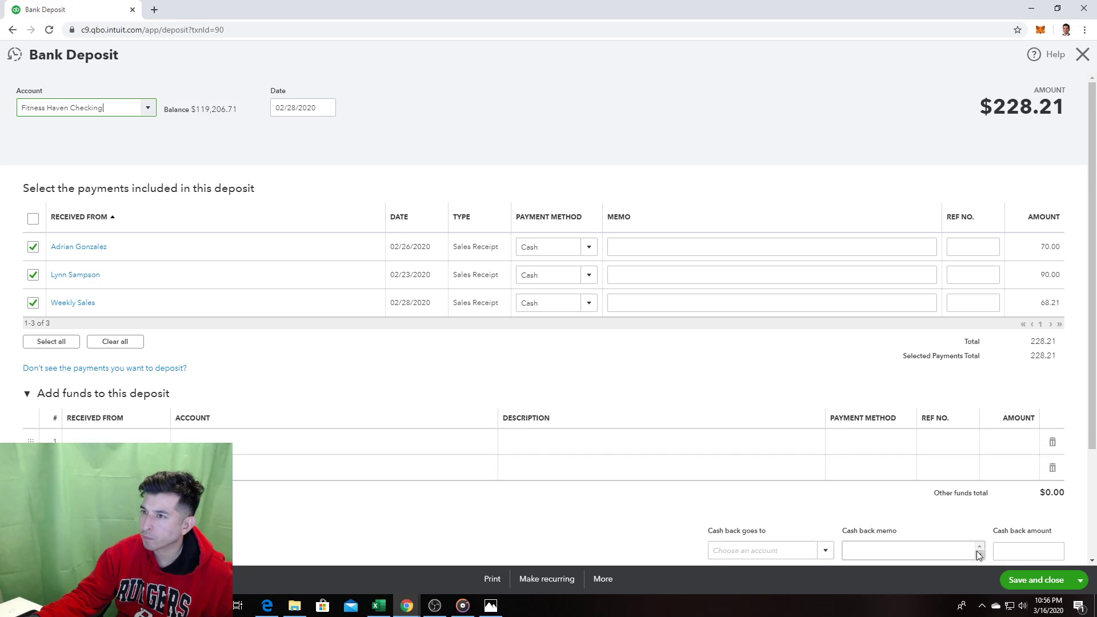
click(1083, 54)
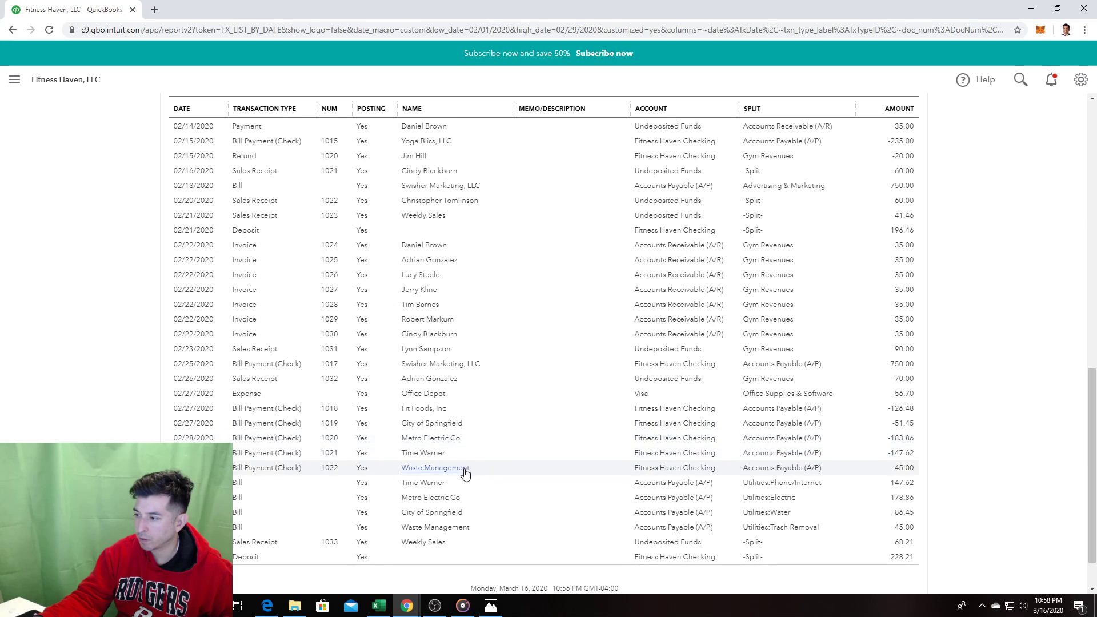
Step: Set the Waste Management bill payment's date to 02/27/2020, save and close it, and accept the change to linked transactions
click(435, 468)
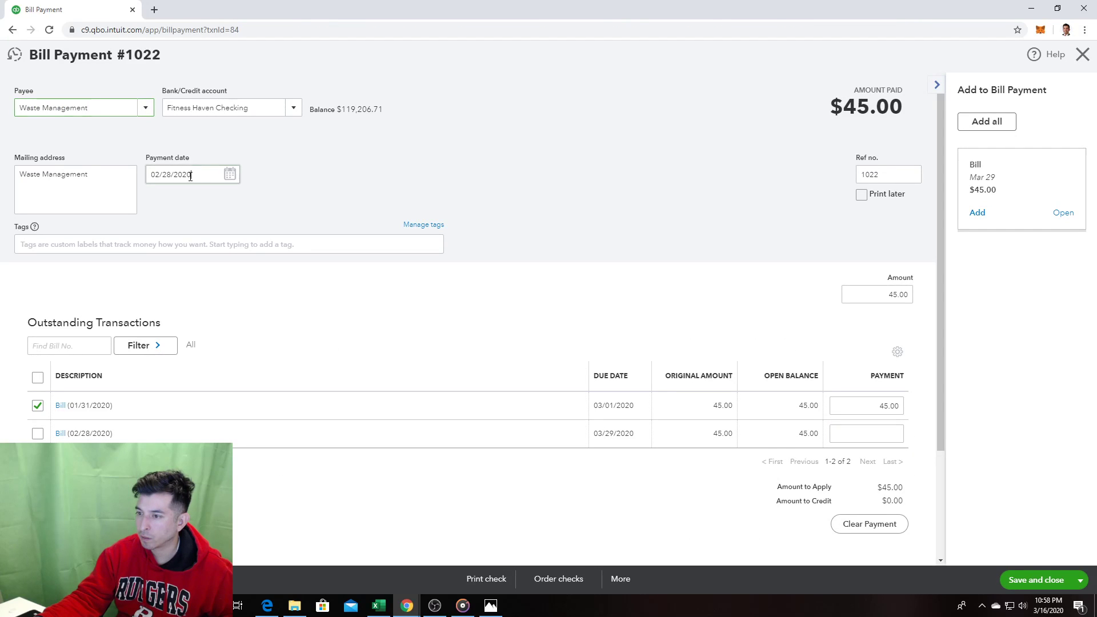
click(191, 176)
click(230, 176)
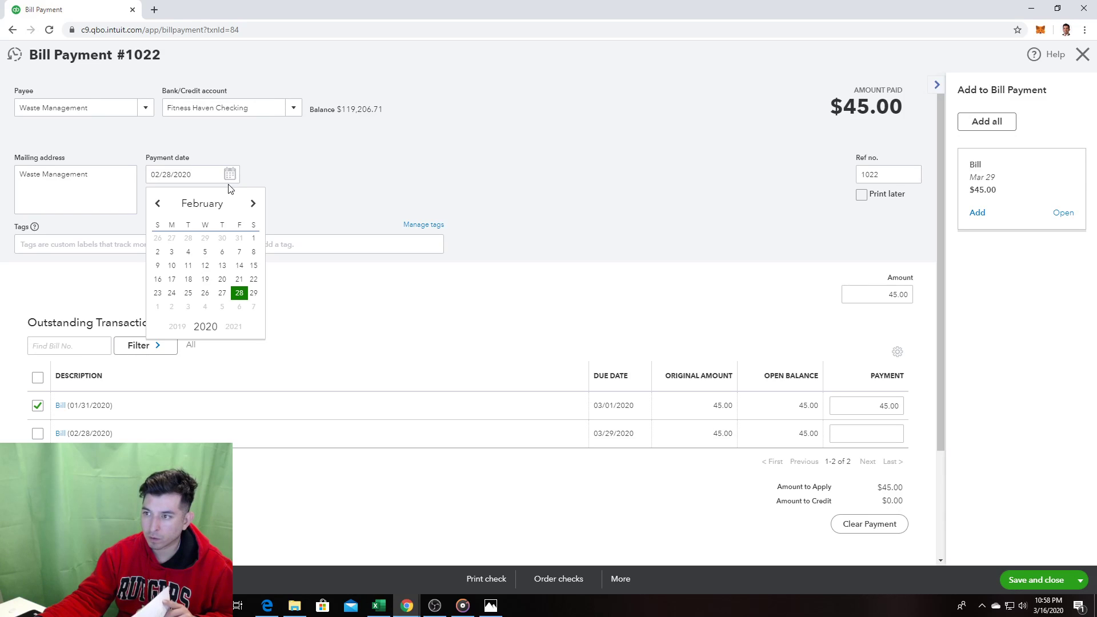
click(222, 292)
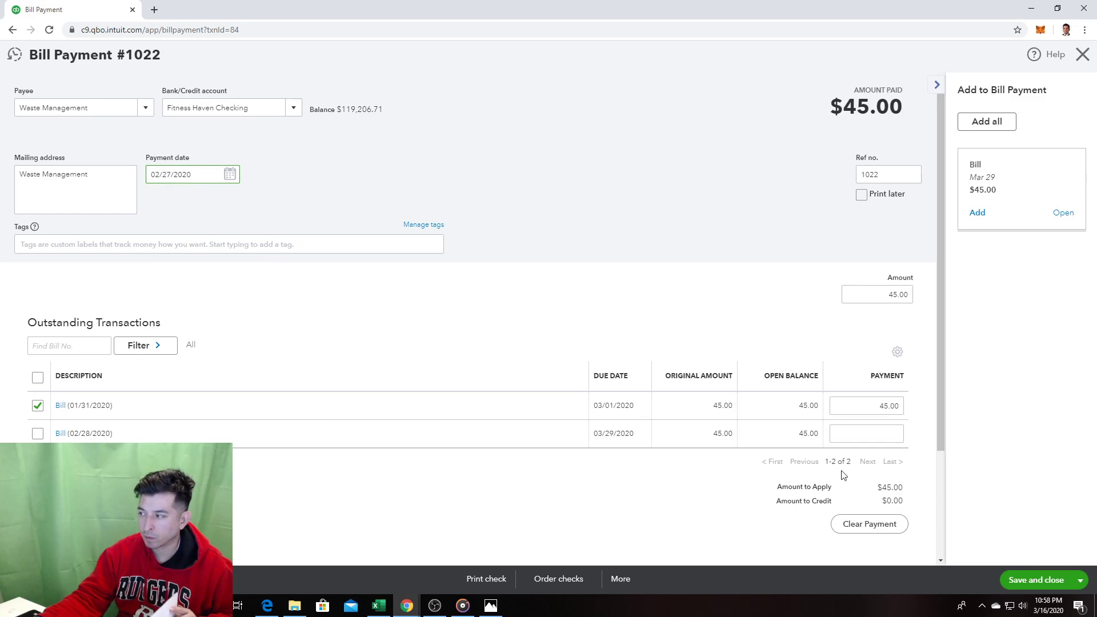
scroll(898, 429, down, 3)
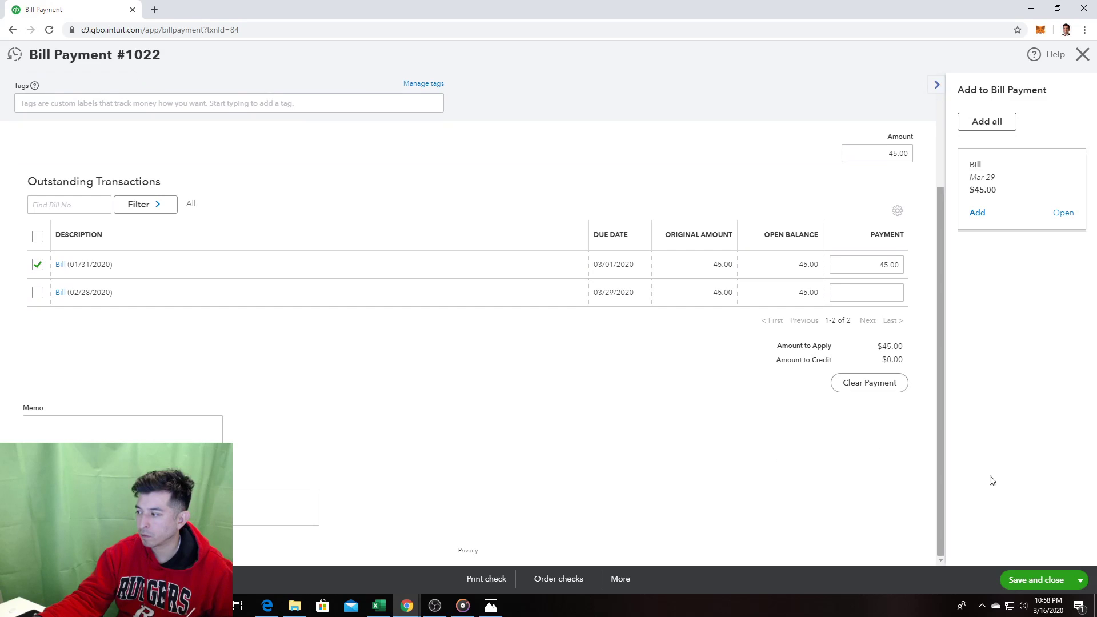
click(1035, 580)
click(660, 339)
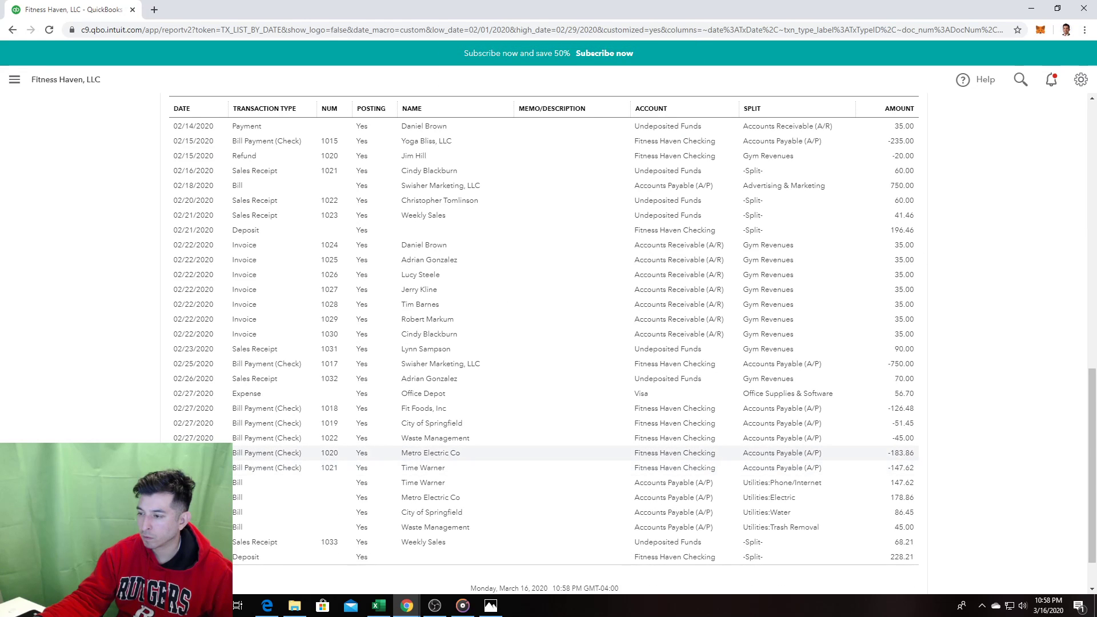
Step: Redate the Metro Electric Co bill payment to 02/27/2020, saving and closing it with the linked-transaction change accepted
click(173, 453)
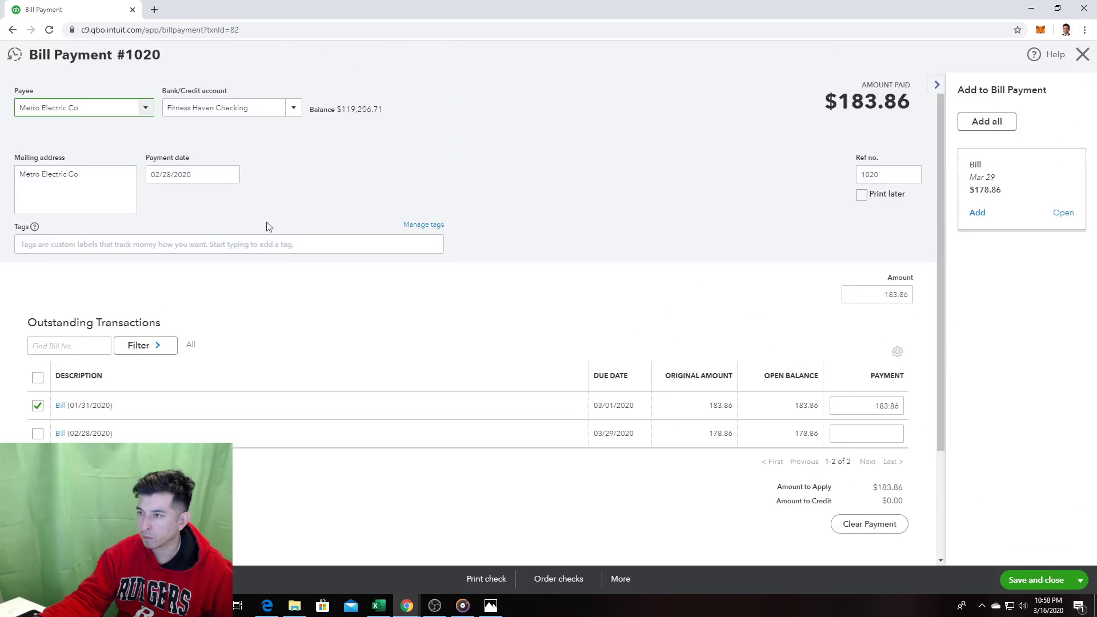
click(173, 171)
click(230, 174)
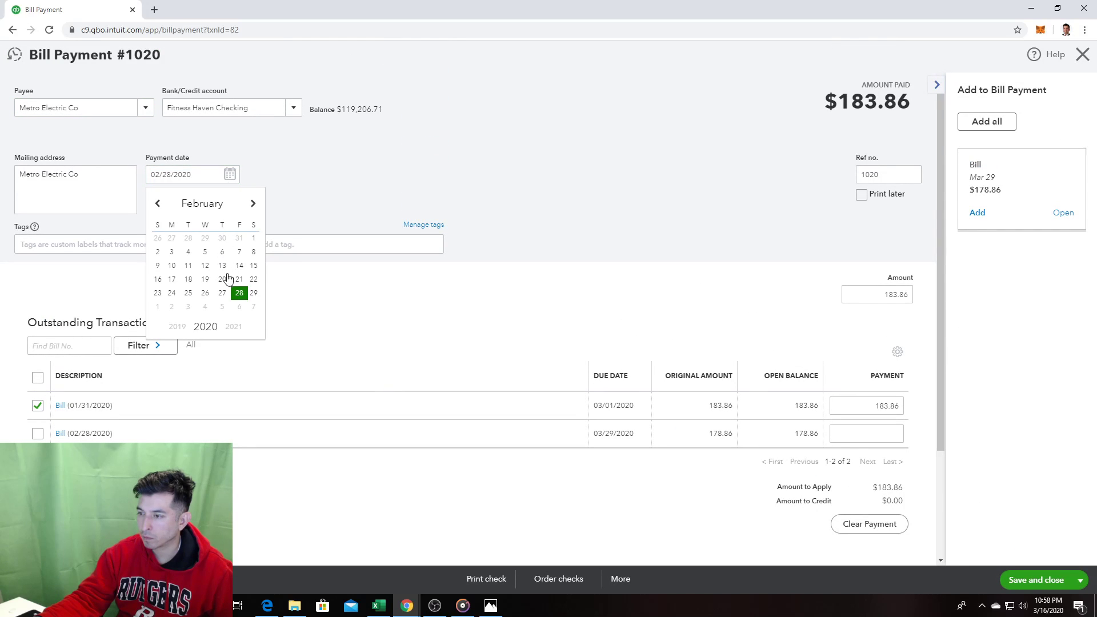
click(229, 294)
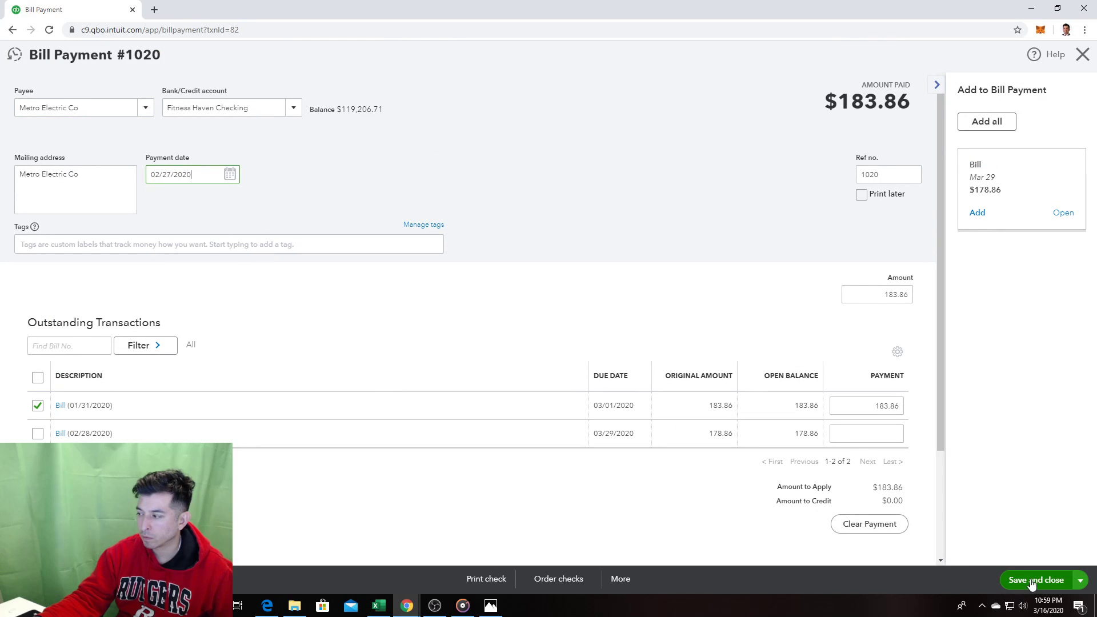
click(1014, 577)
click(665, 341)
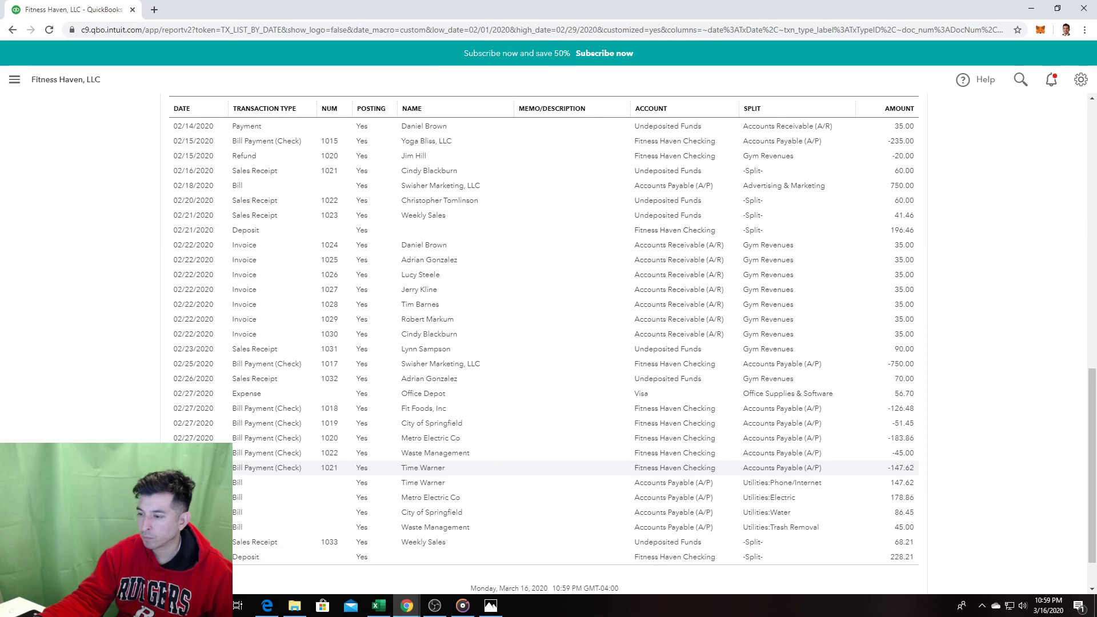
Step: Change the Time Warner bill payment's date to 02/27/2020, save and close it, and agree to modify the linked transactions
click(320, 467)
click(181, 174)
click(229, 175)
click(222, 294)
click(1017, 580)
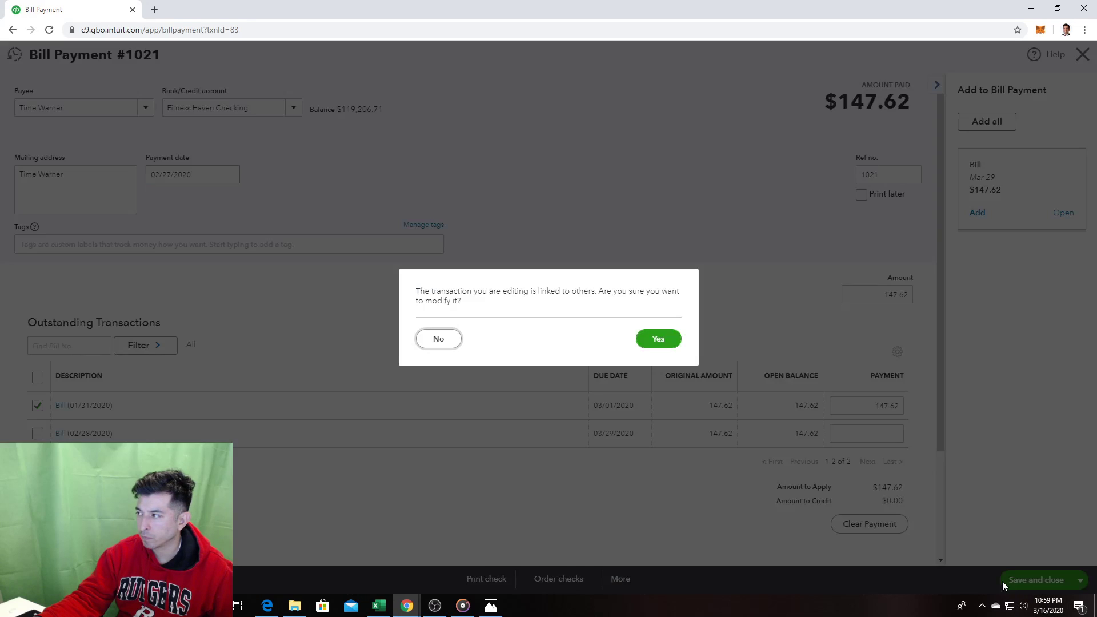
click(653, 340)
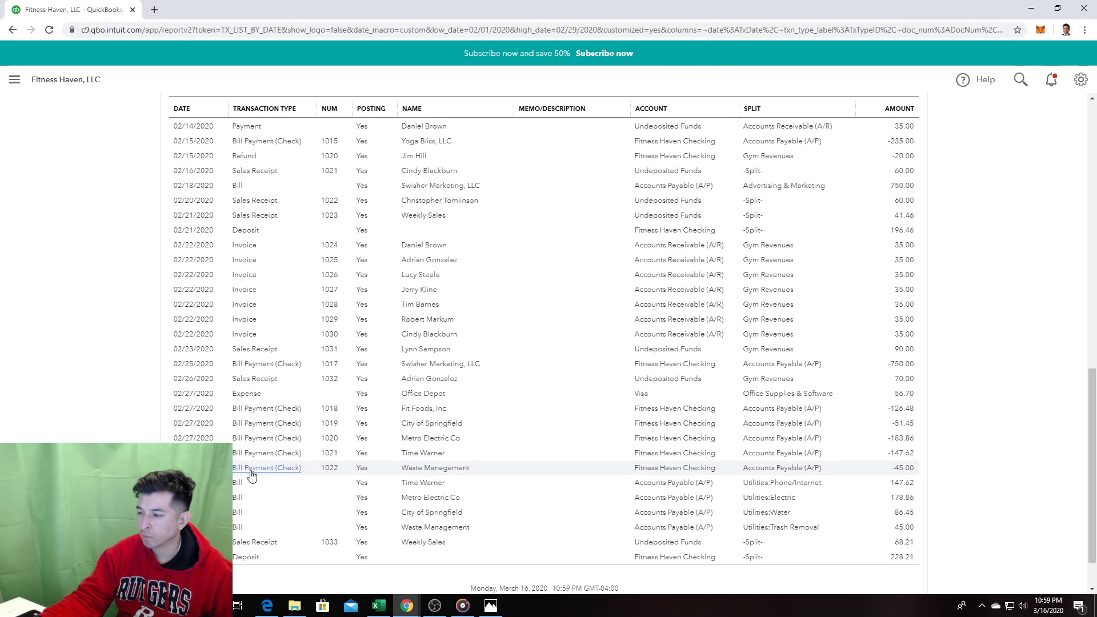
Step: Open the Waste Management bill payment to check its date, close it, and review the end of the transaction list
click(252, 474)
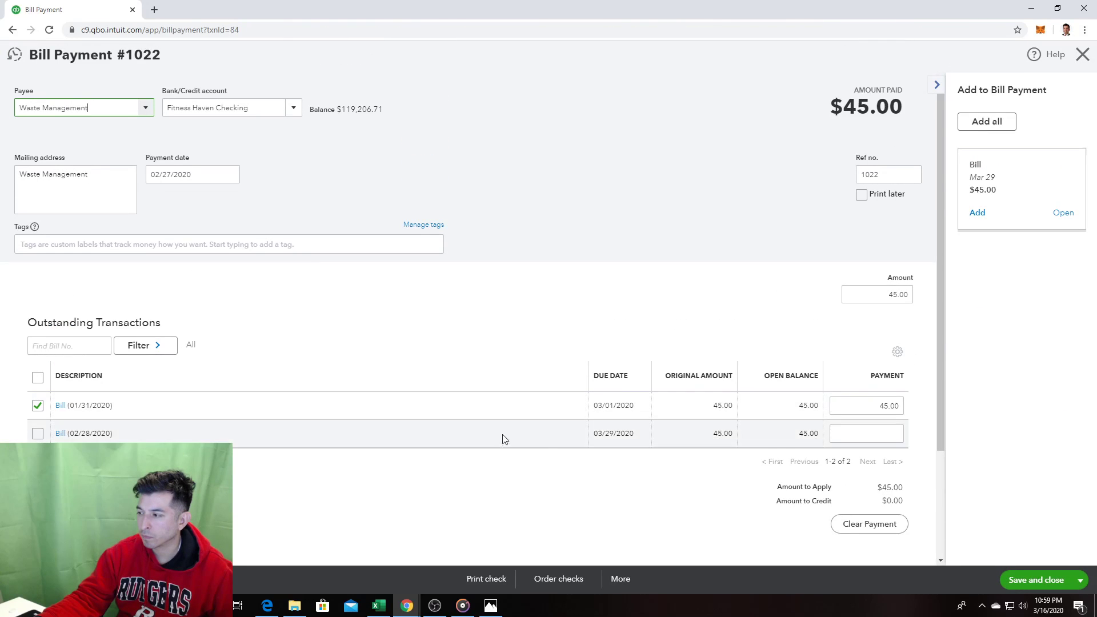
click(1083, 54)
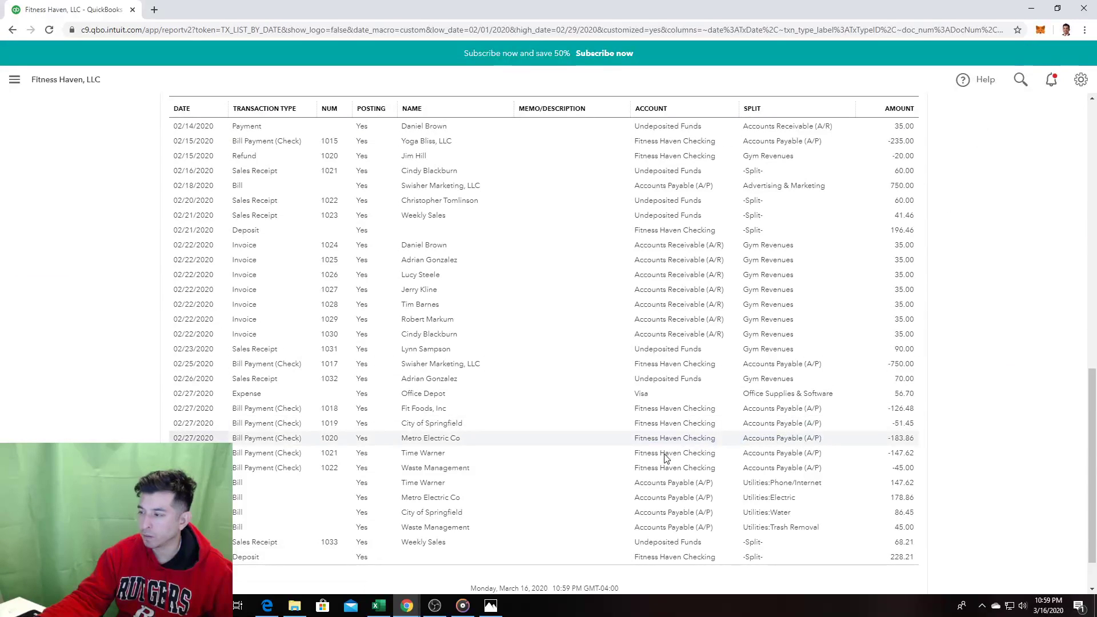
scroll(748, 463, down, 1)
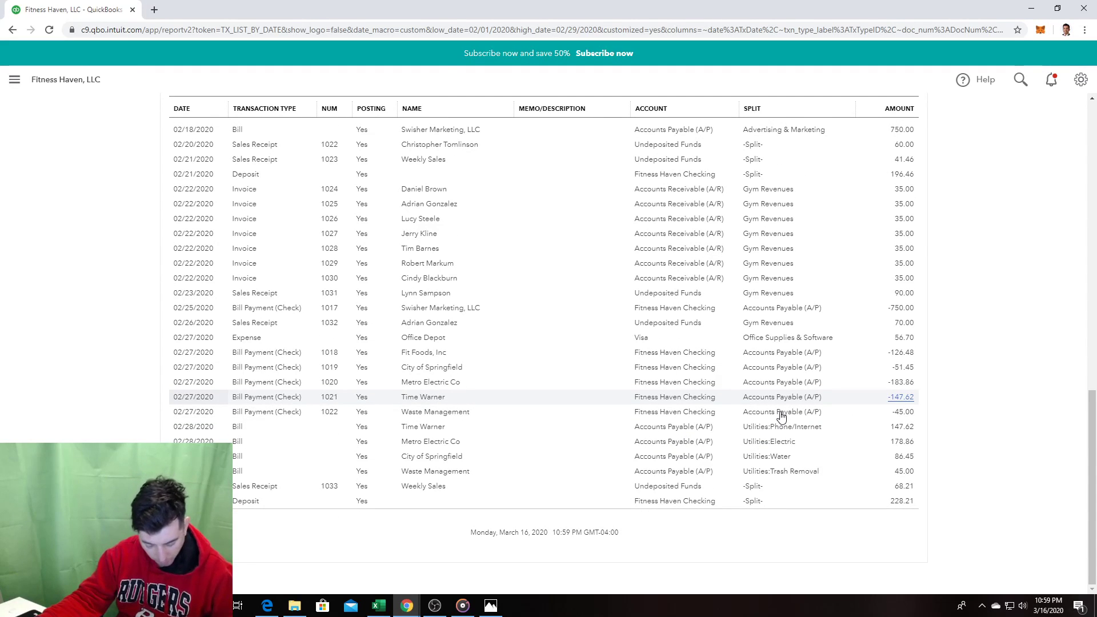
scroll(782, 416, up, 1)
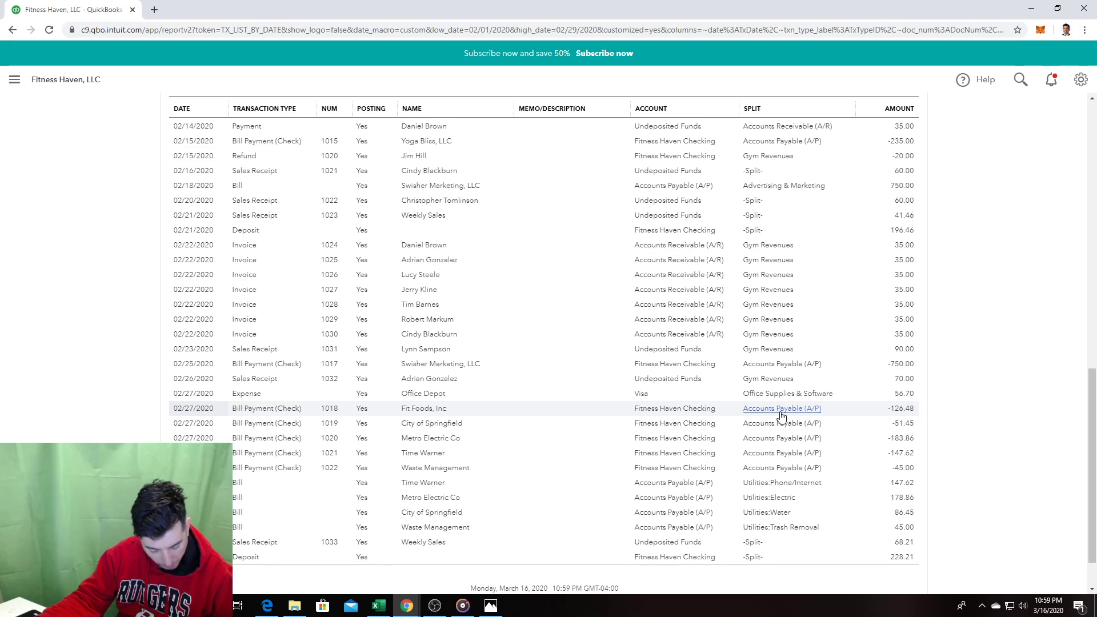
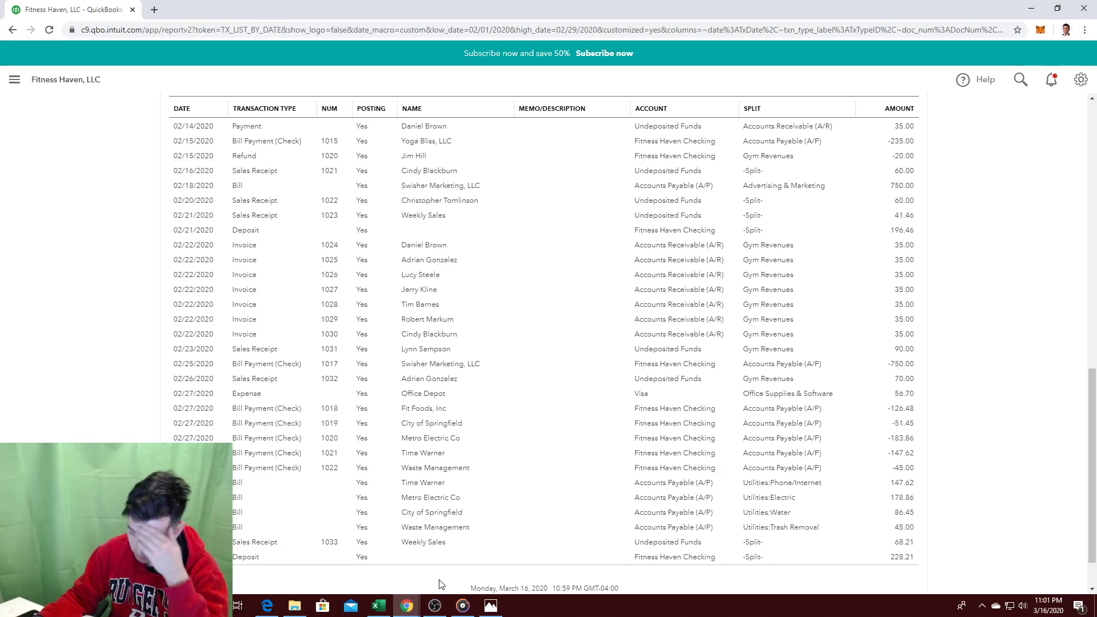
Step: Switch to the Photos app and consult the Reconcile Accounts page (20.jpg) of the practice-set instructions
click(14, 79)
click(61, 118)
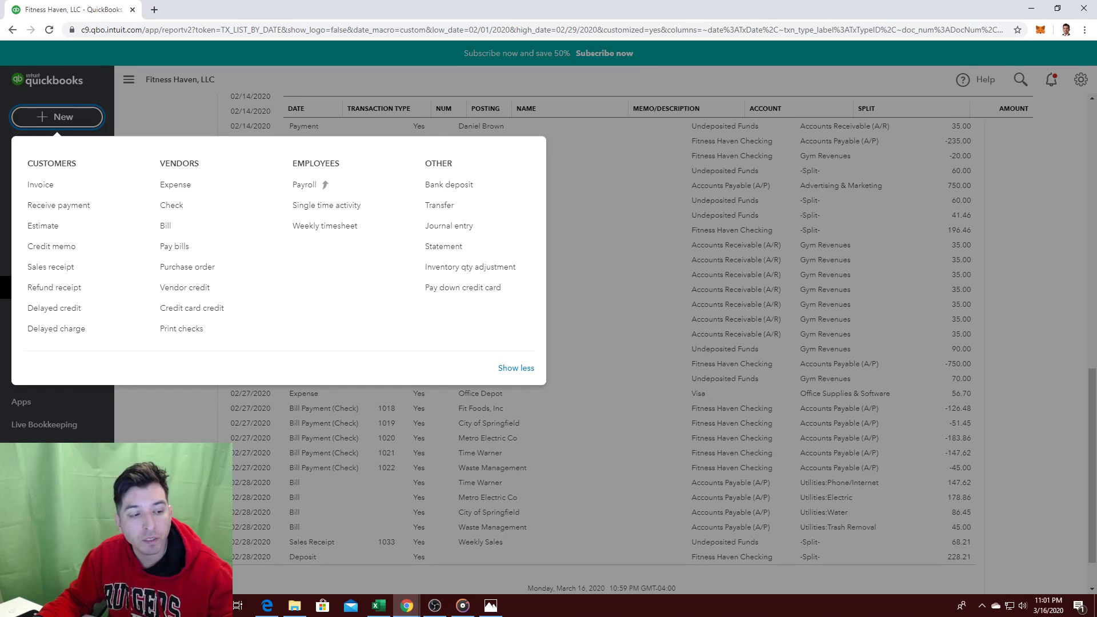
key(alt+Tab)
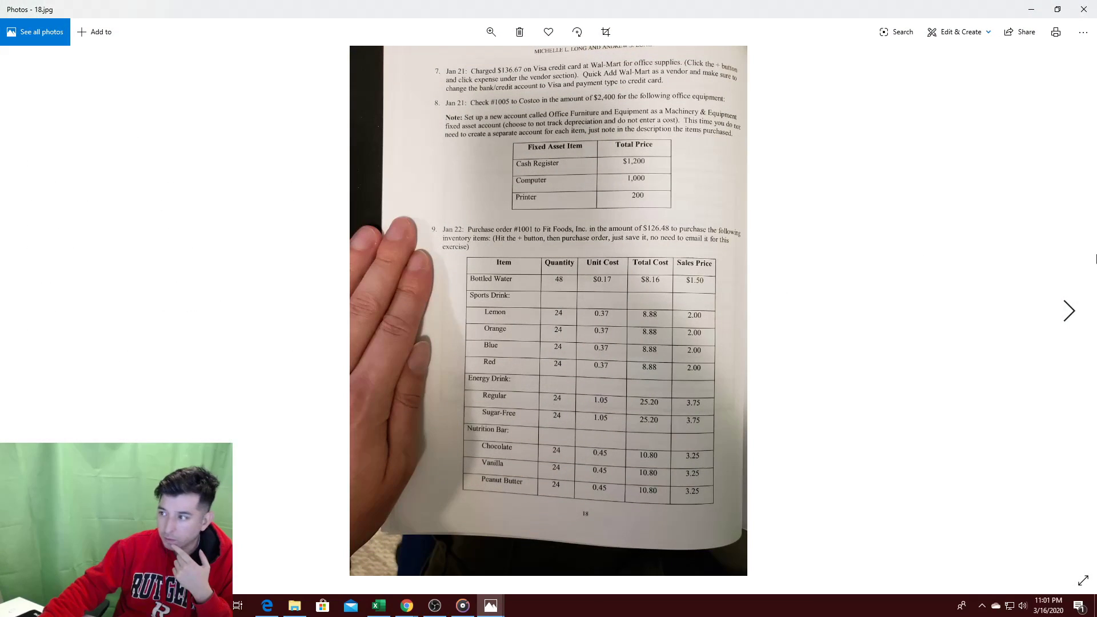
click(1068, 308)
click(1067, 308)
click(1067, 308)
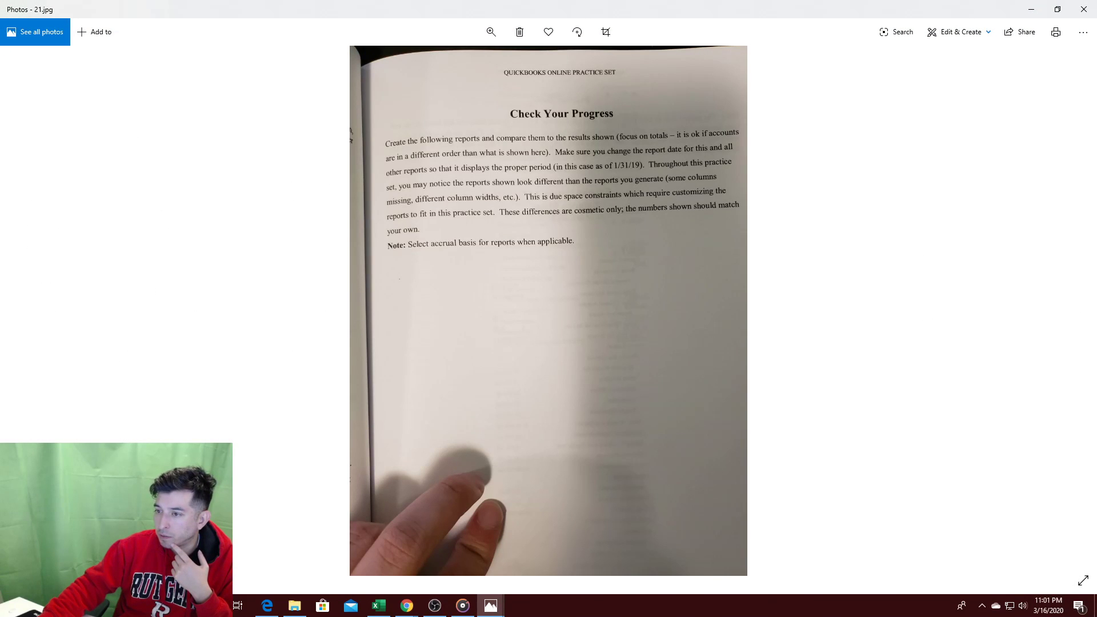
click(28, 310)
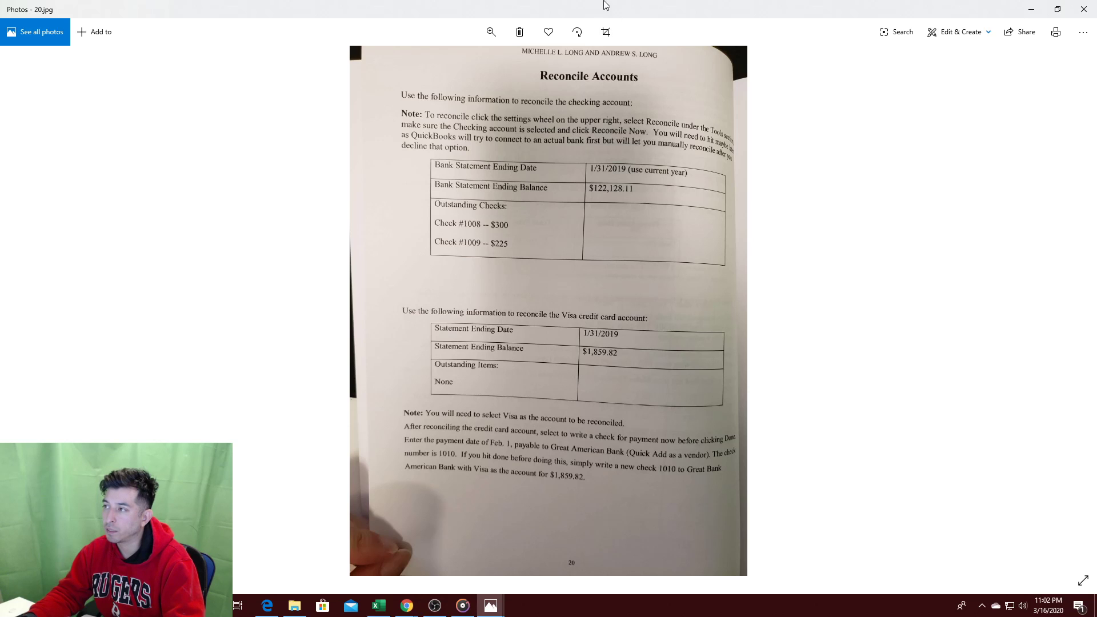
Step: Return to QuickBooks Online, create a new check, and quick-add Great American Bank as its payee
key(alt+Tab)
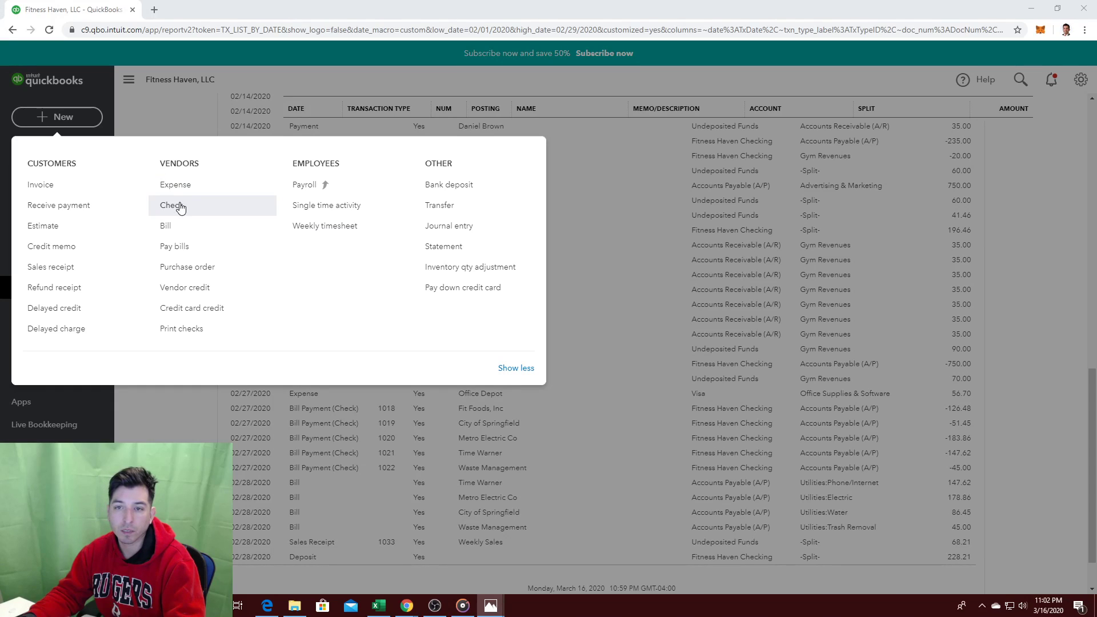
click(187, 120)
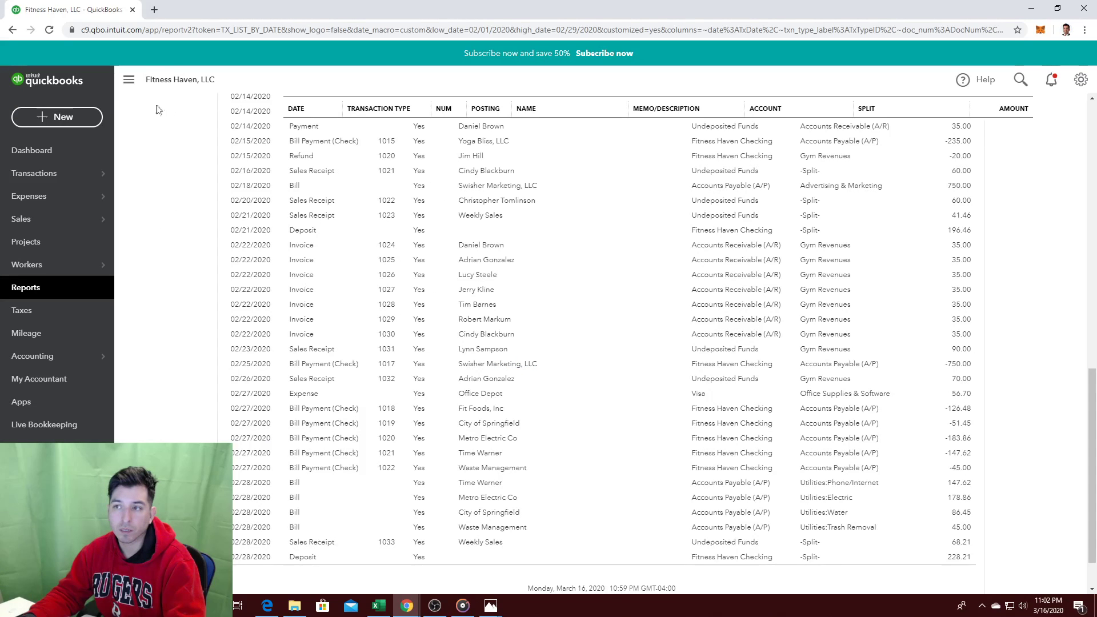
click(84, 115)
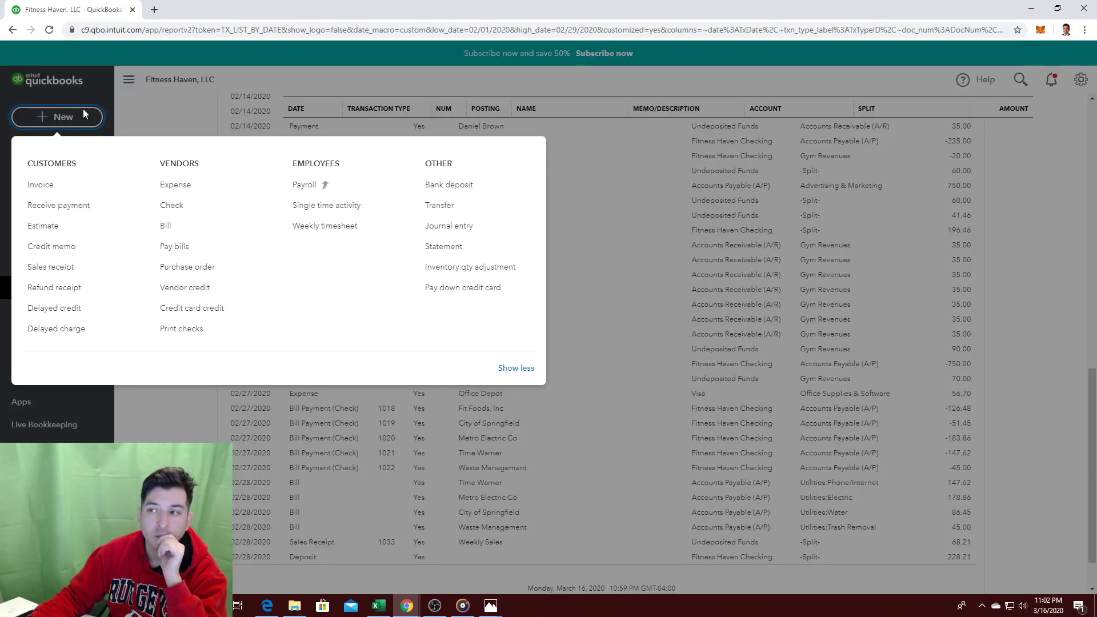
click(195, 216)
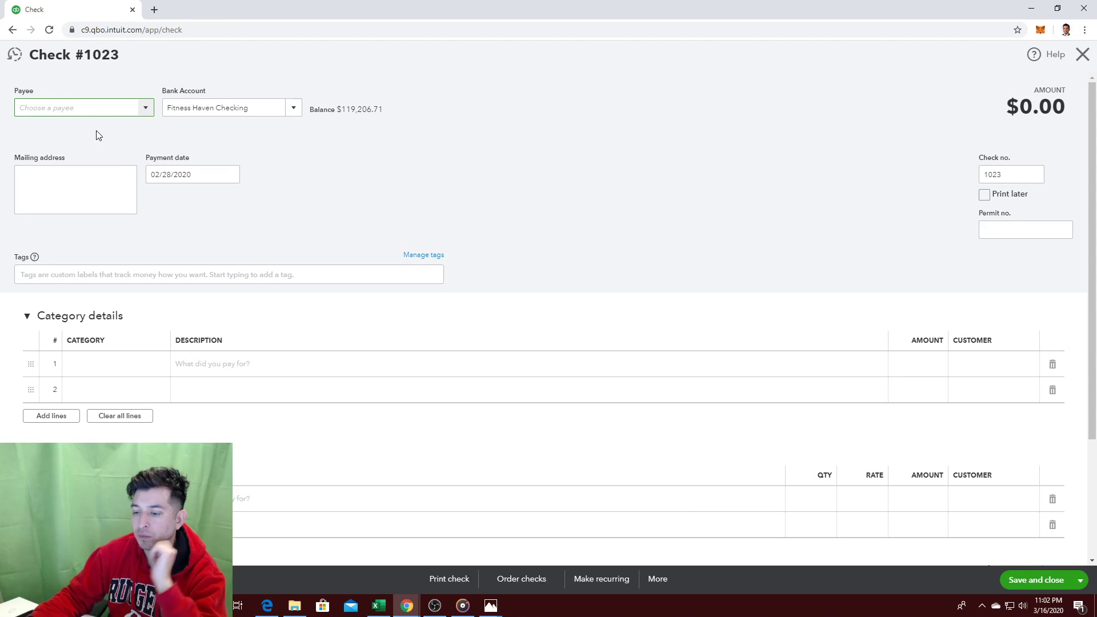
text(Great)
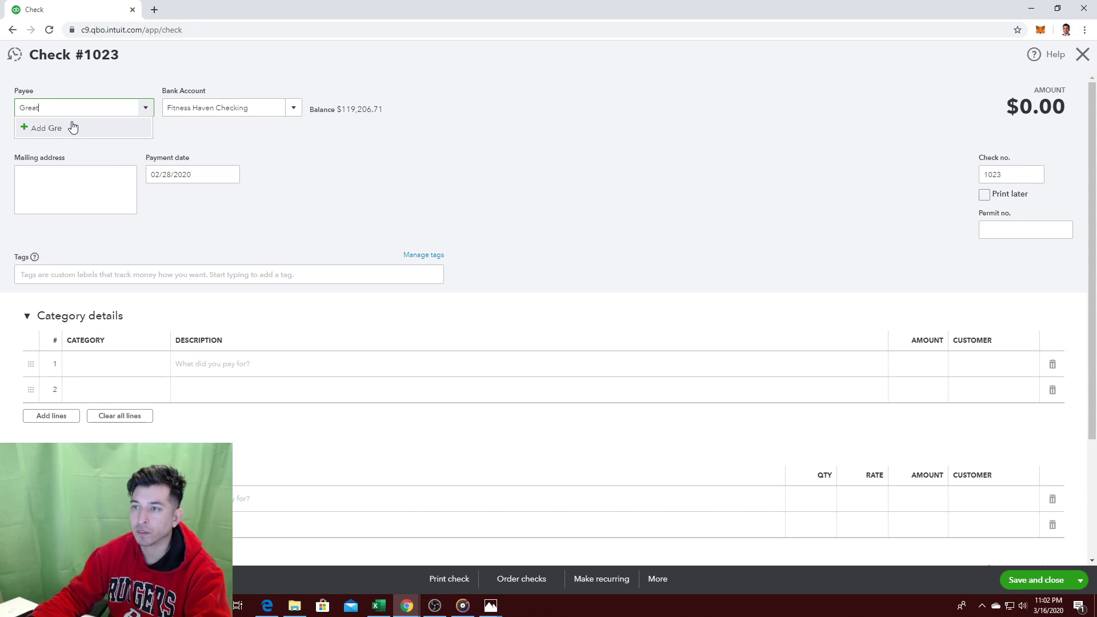
text( American Bank)
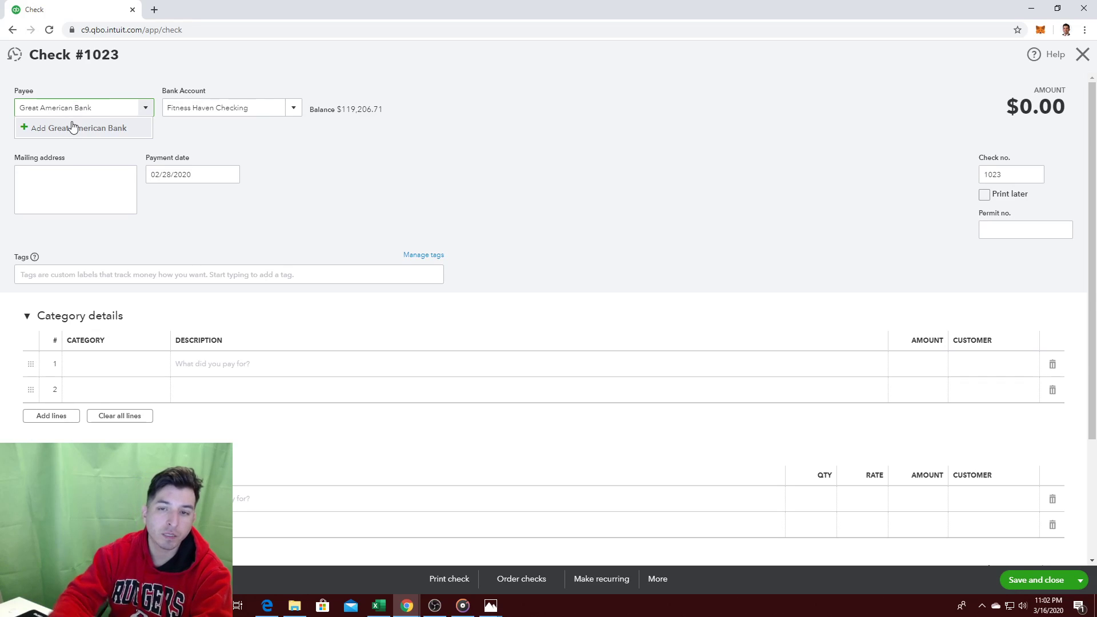
click(73, 126)
click(180, 244)
Step: Set the check's payment date to 02/01/2020 and its check number to 1010
click(199, 181)
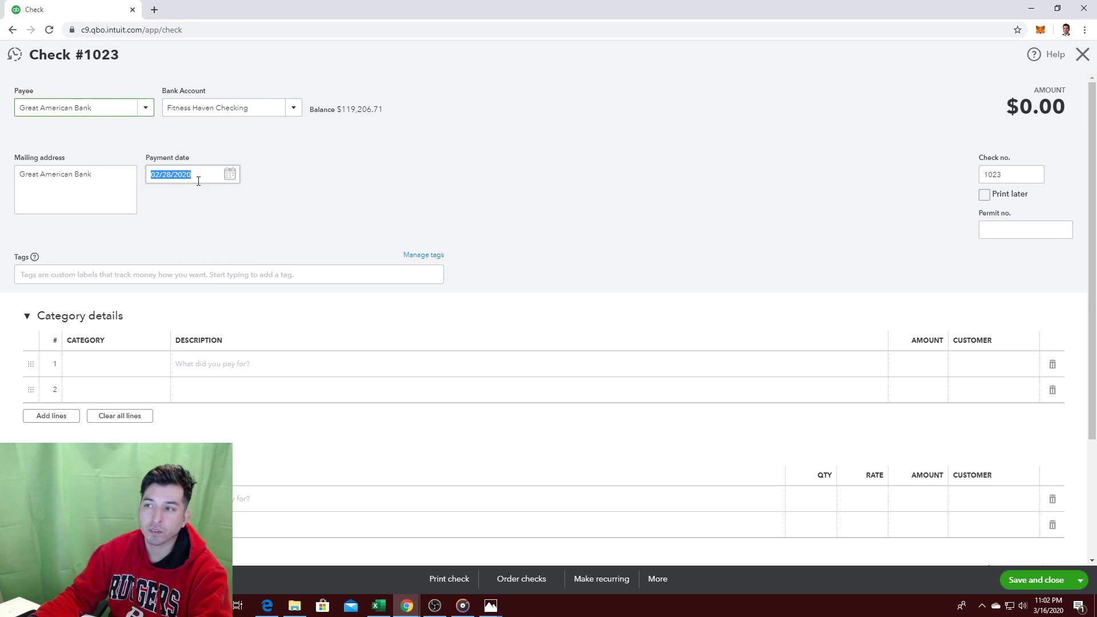
click(230, 176)
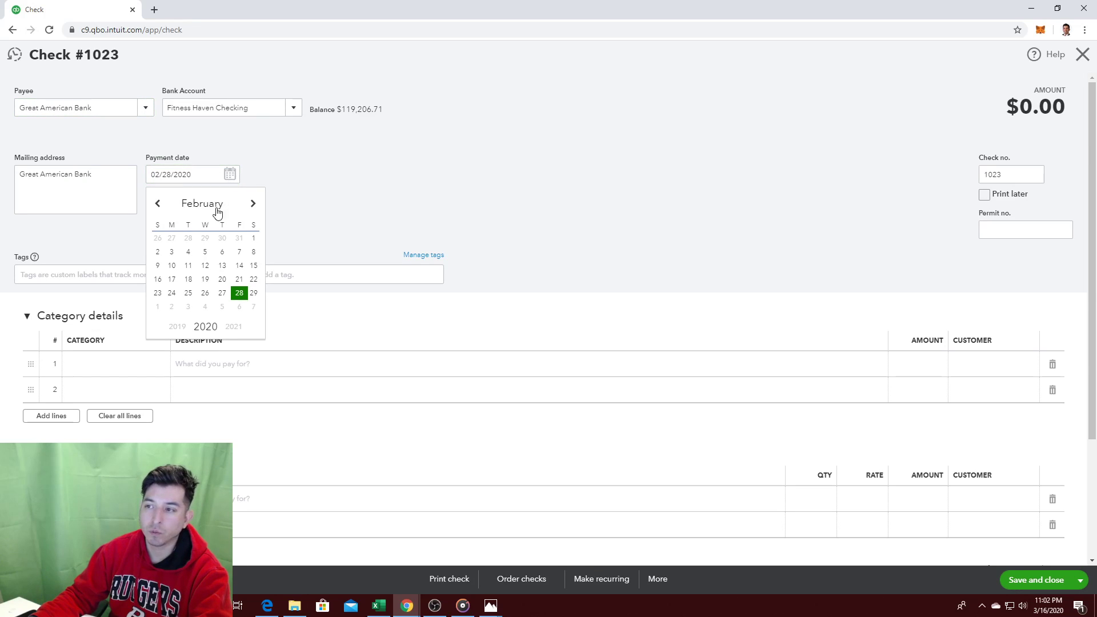
click(253, 239)
click(273, 218)
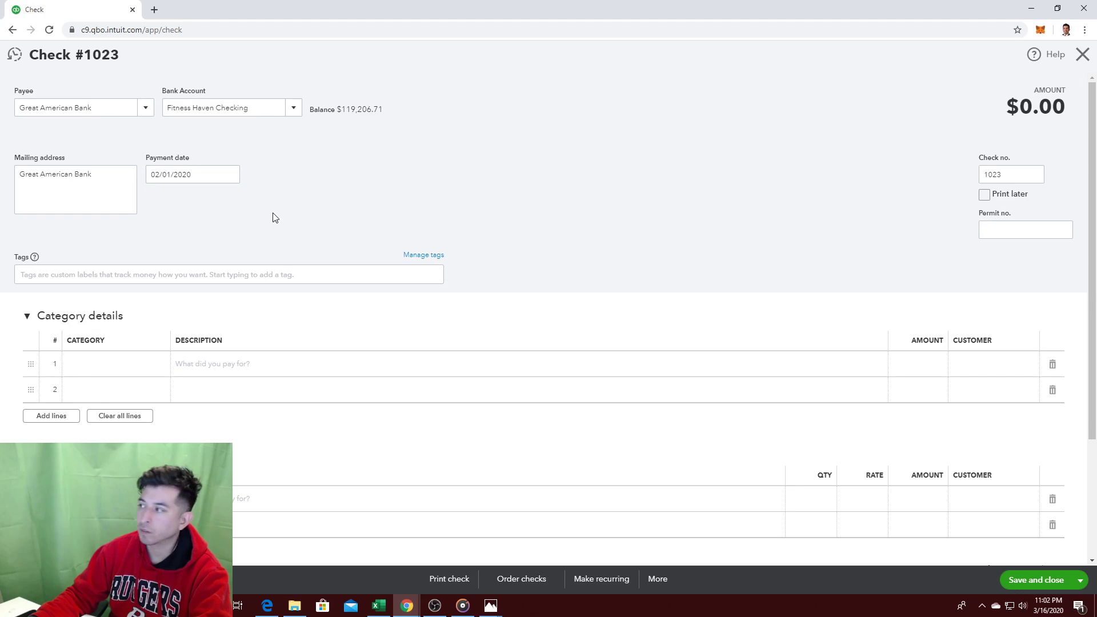
click(1000, 174)
drag(996, 174, 1009, 174)
key(BackSpace)
key(BackSpace)
text(10)
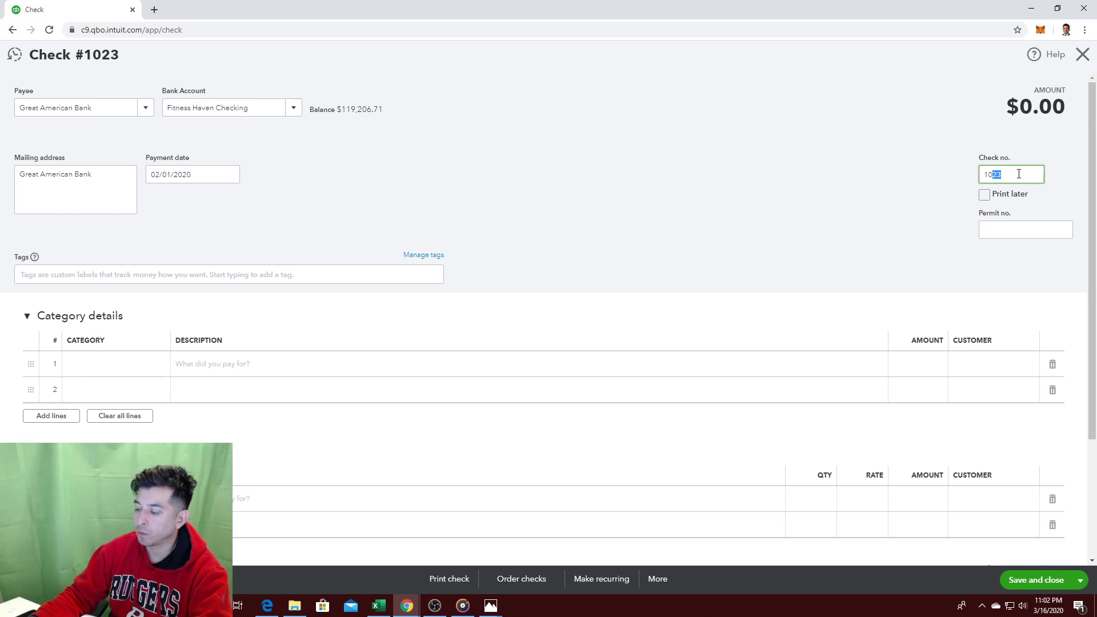
click(879, 134)
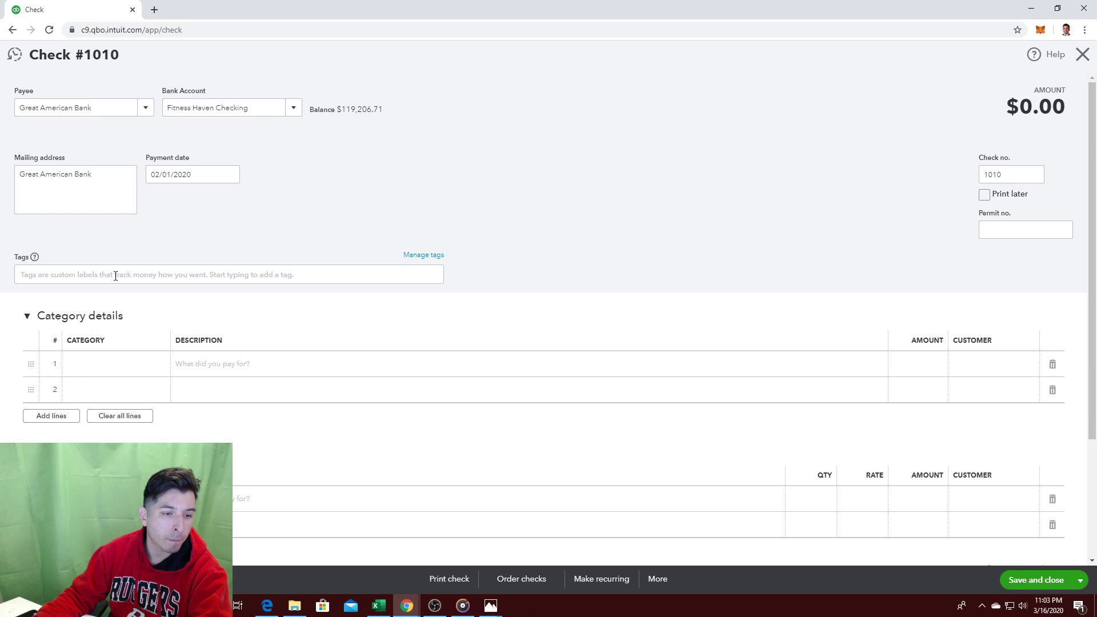
Step: Enter a Visa category line described as "Visa Payment" for 1859.82, and save and close the check
click(106, 370)
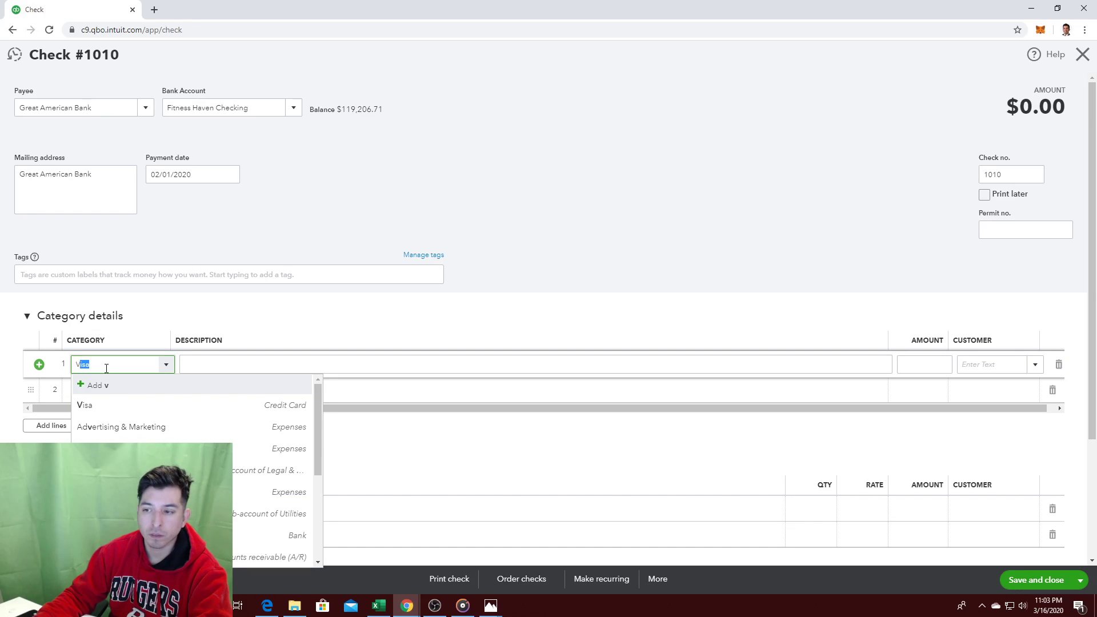
click(215, 364)
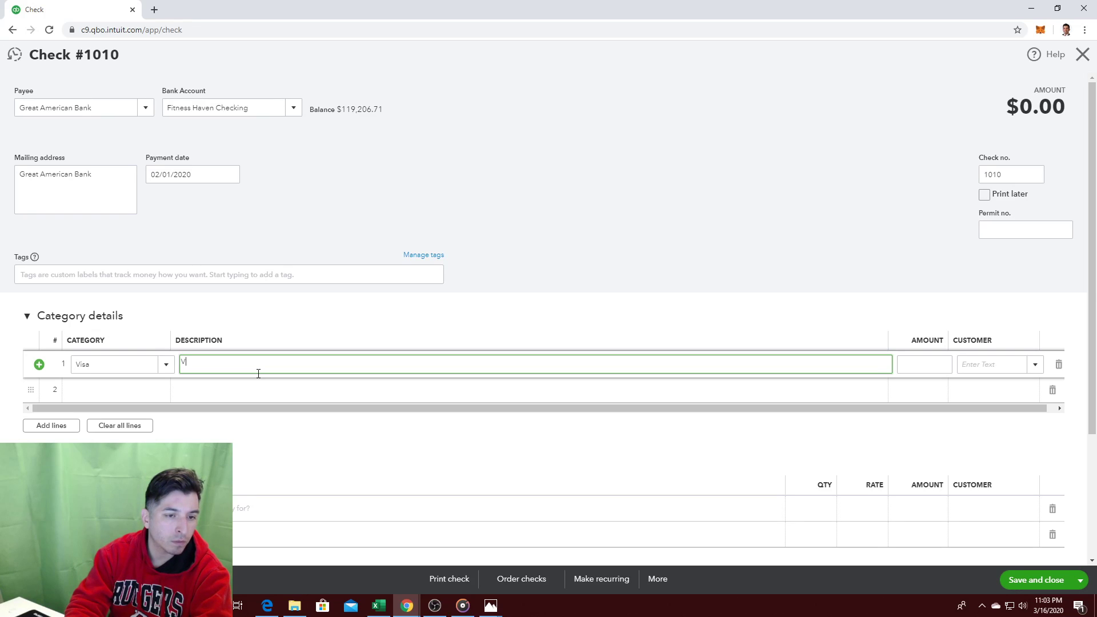
text(ment)
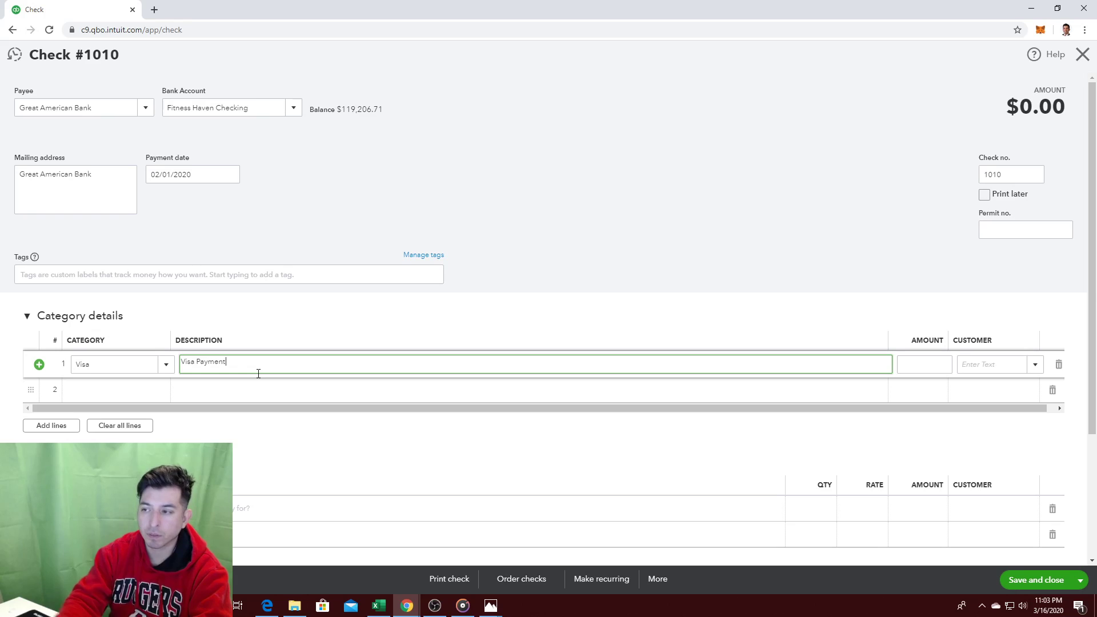
click(920, 371)
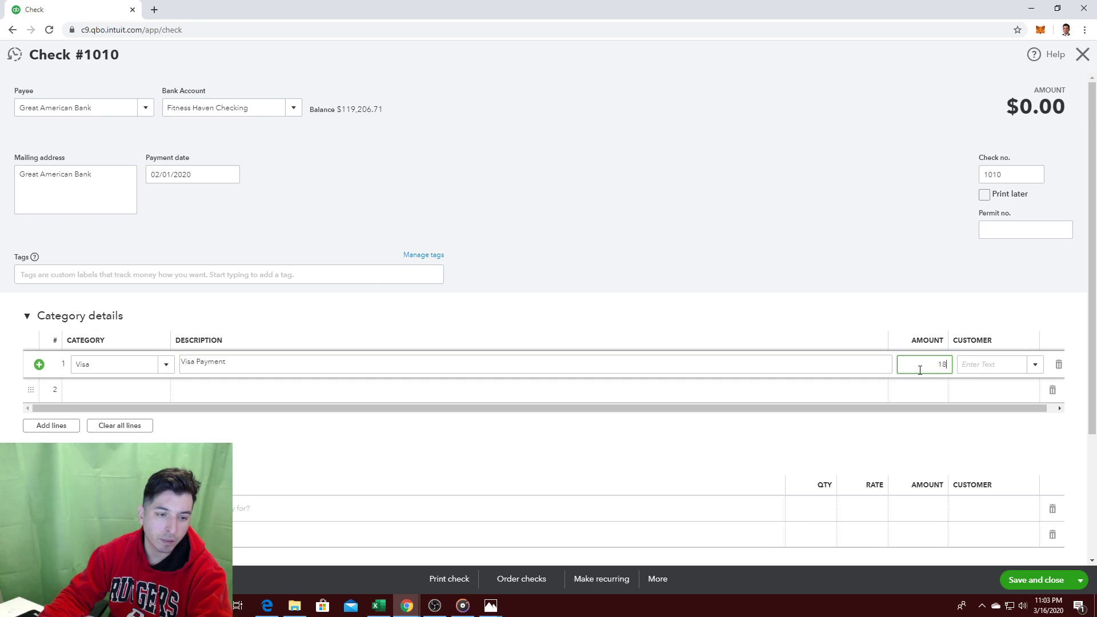
text(1859.82)
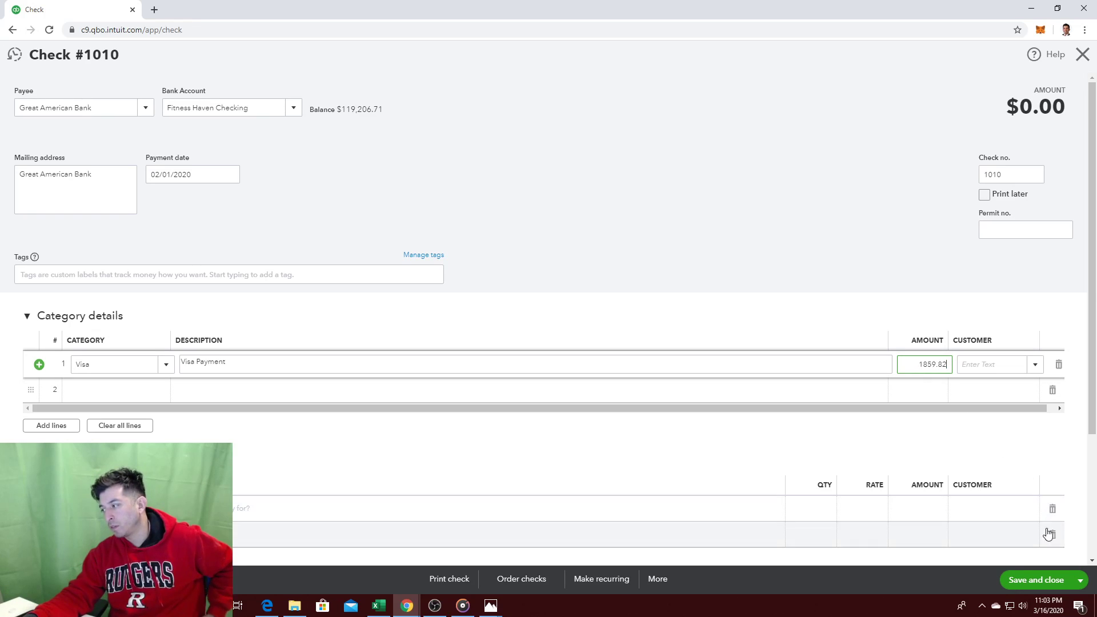
click(1054, 588)
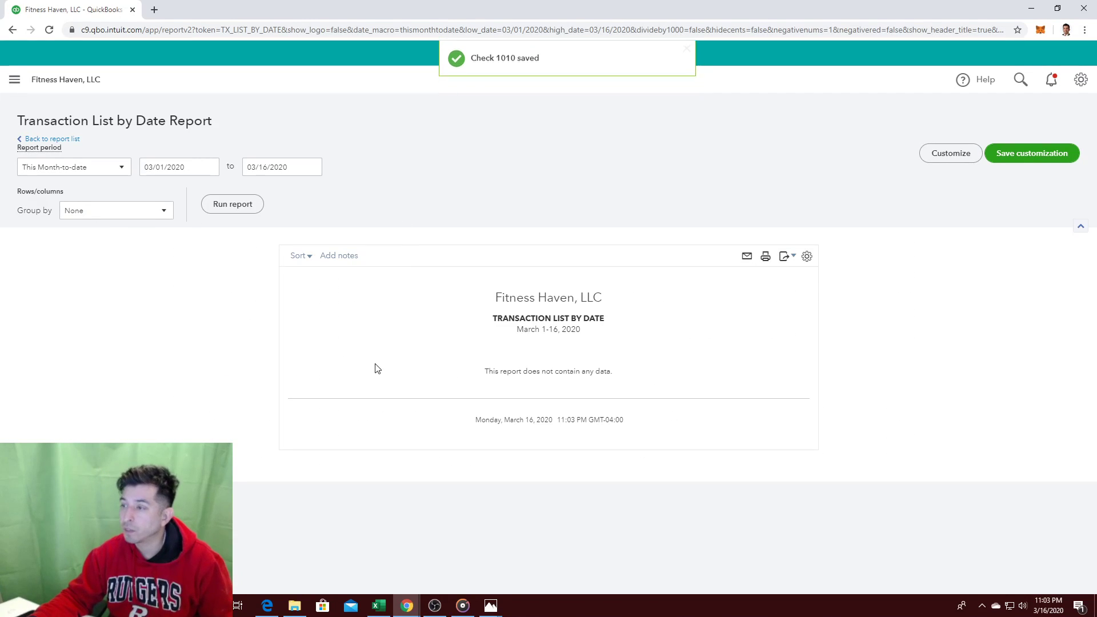
Step: Resume reconciling the Fitness Haven Checking account and mark check 1010 to Great American Bank as cleared
click(232, 204)
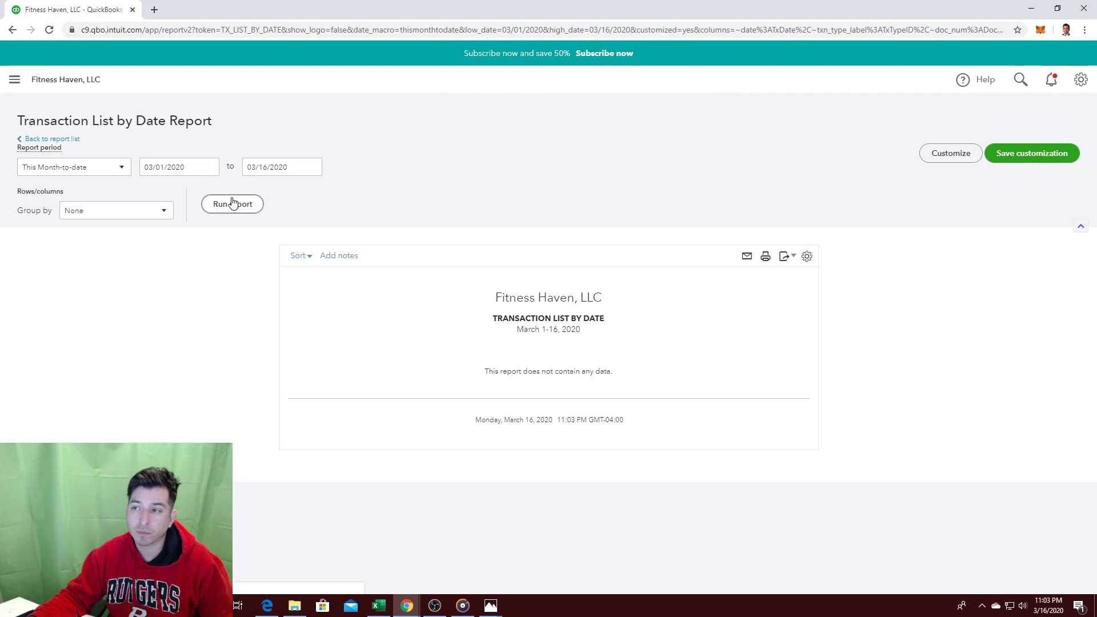
click(14, 80)
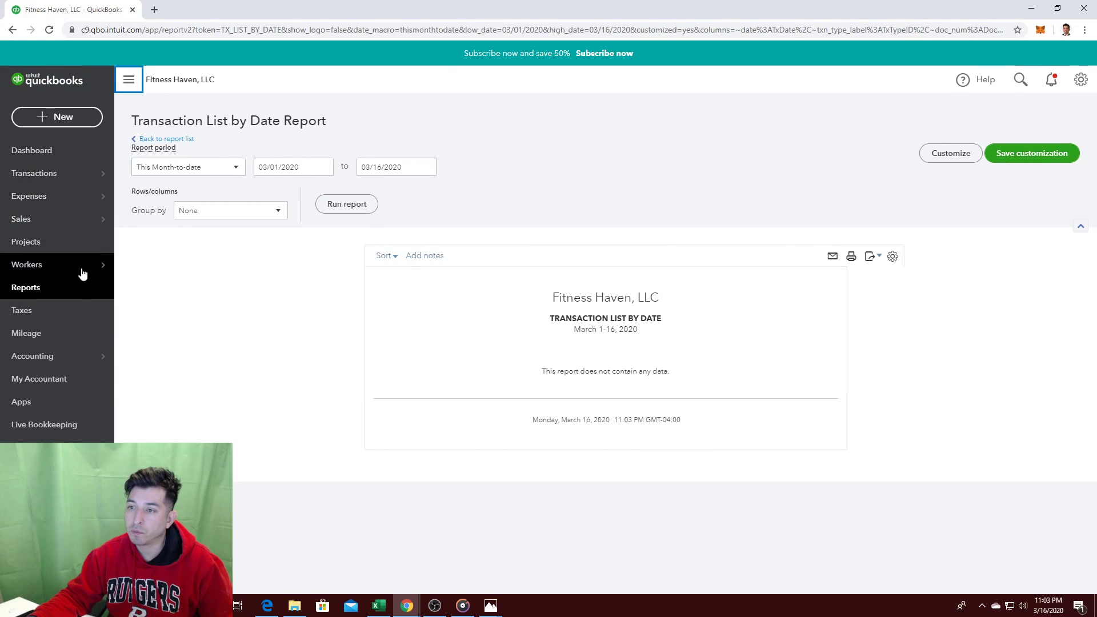
click(1080, 79)
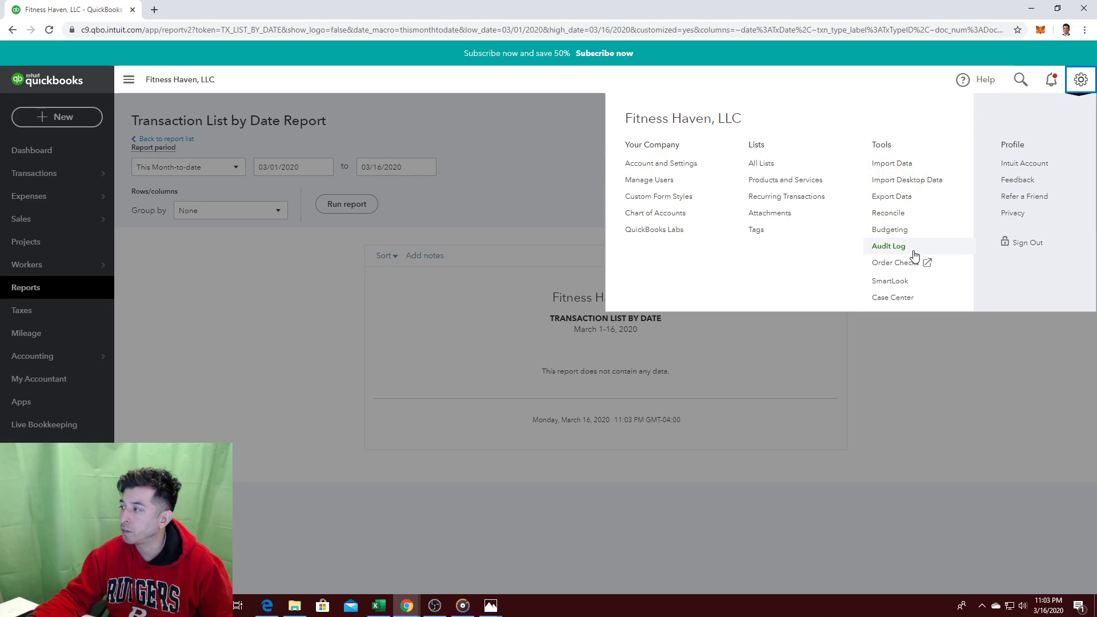
click(888, 217)
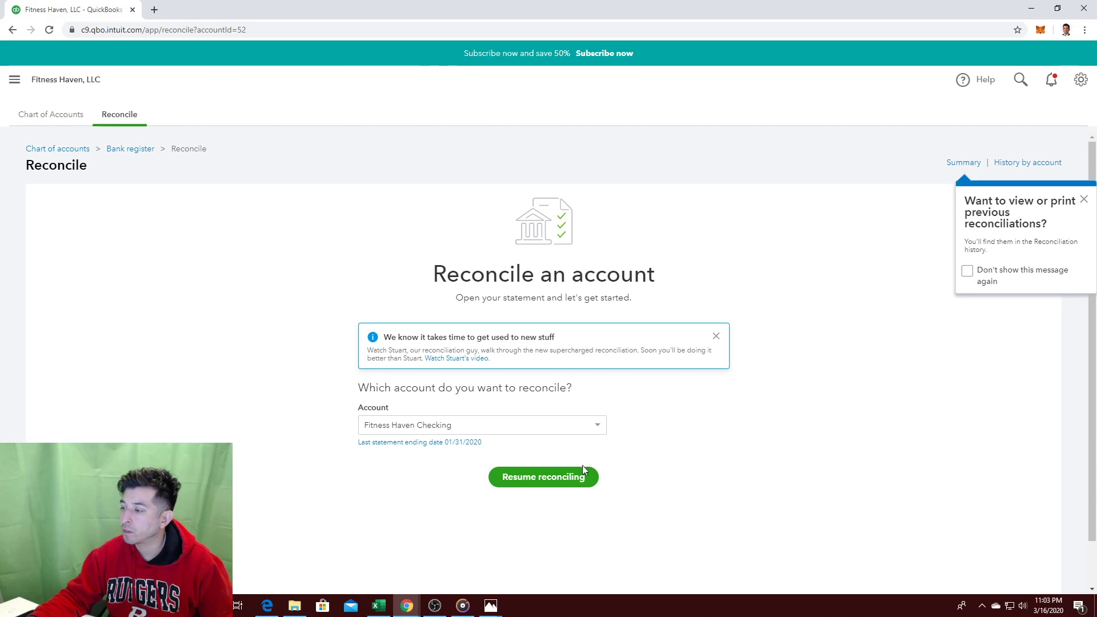
click(575, 478)
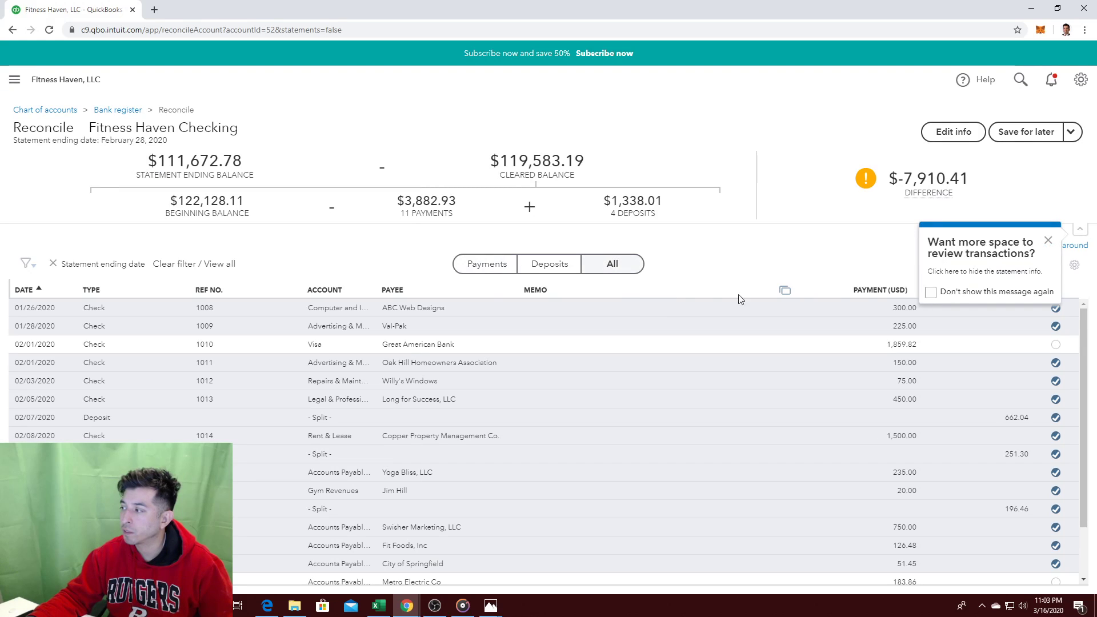
click(1056, 345)
Step: Mark the Metro Electric Co, Time Warner and Waste Management bill payments as cleared, keeping City of Springfield and the 228.21 deposit selected
scroll(1040, 357, down, 2)
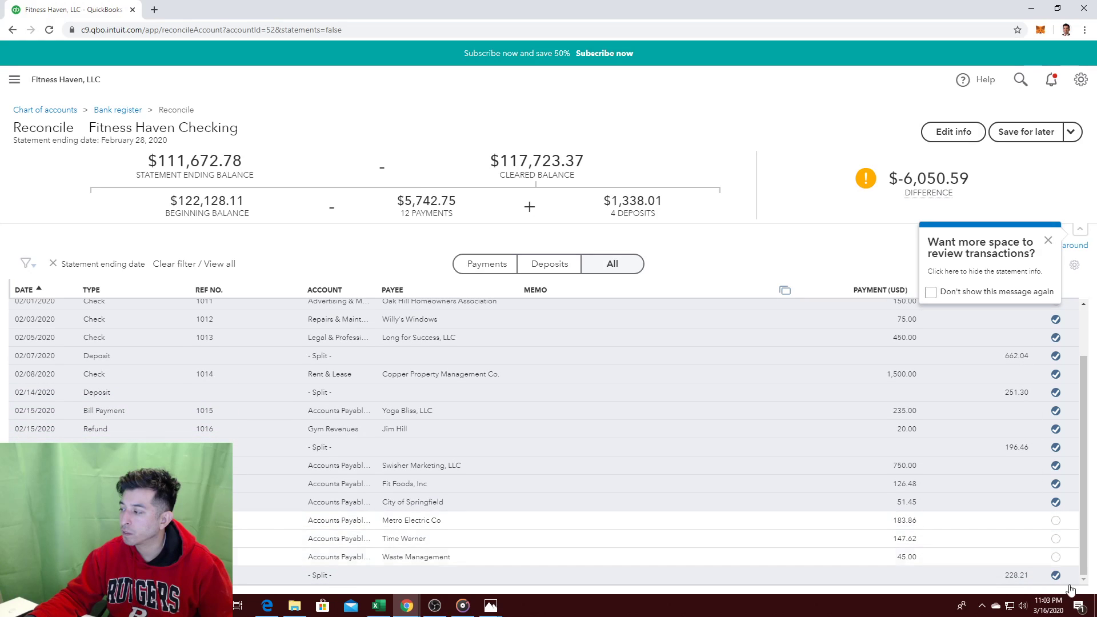
click(1056, 575)
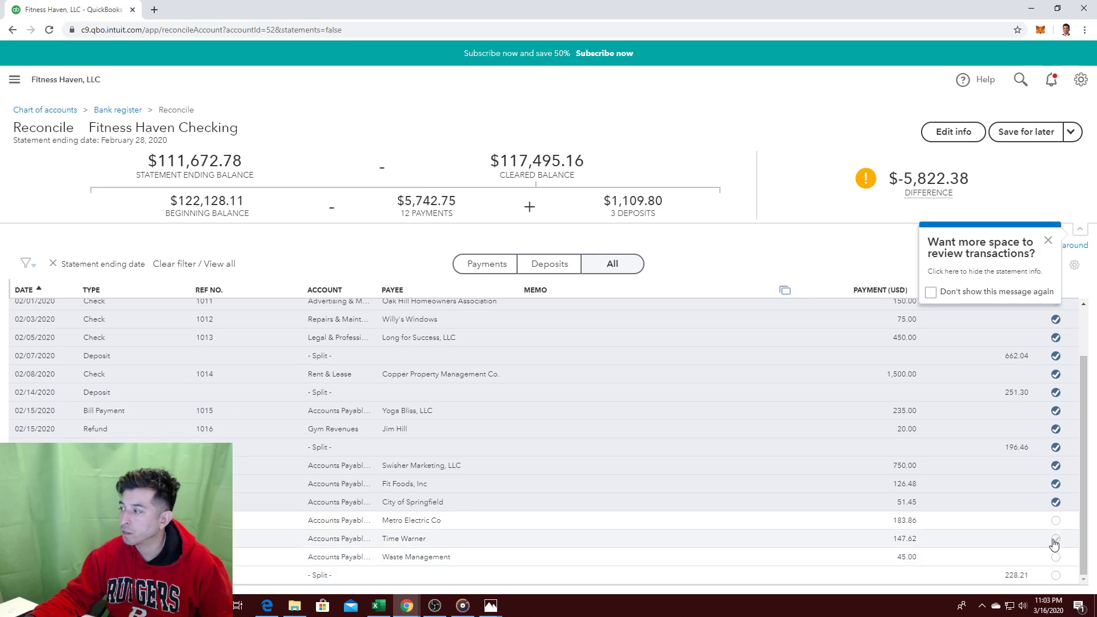
click(1056, 503)
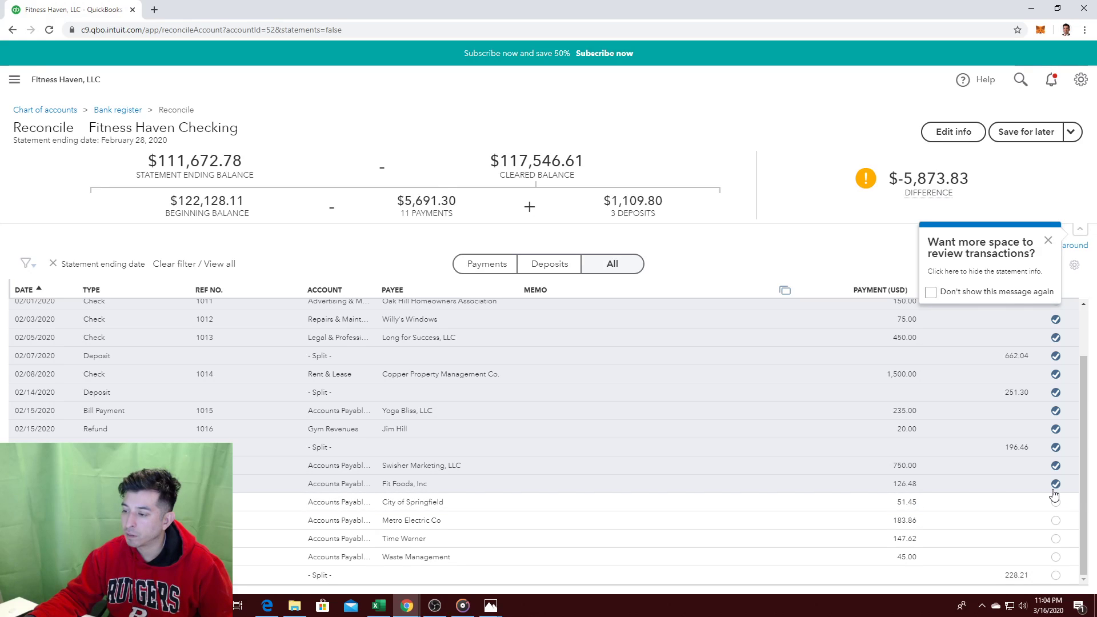
click(1056, 503)
click(1056, 520)
click(1056, 539)
click(1056, 557)
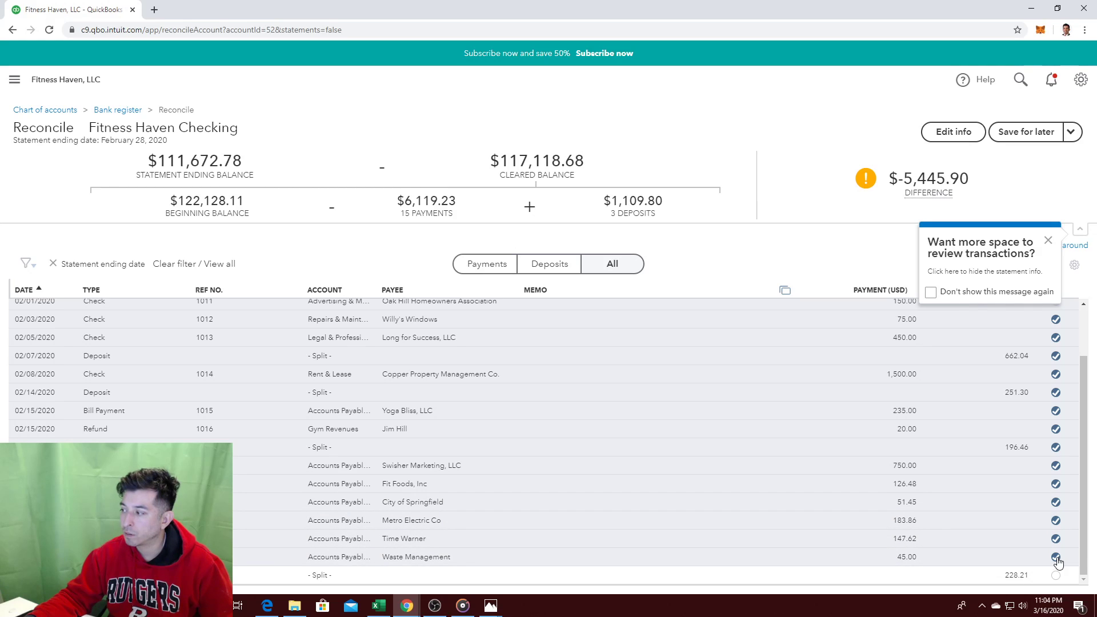
click(1055, 576)
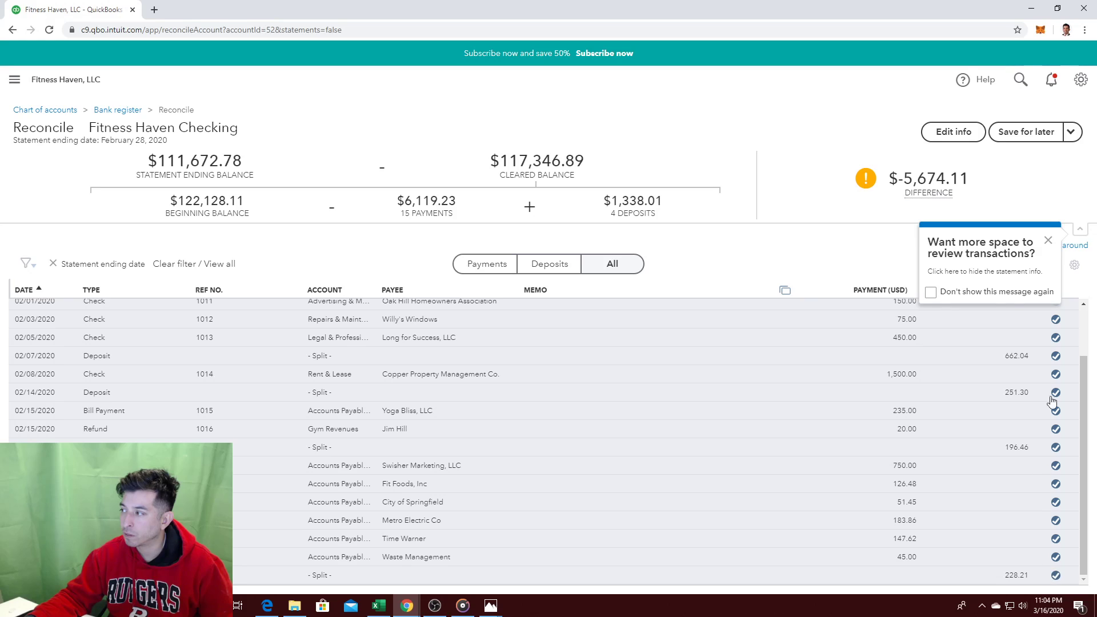
click(1048, 241)
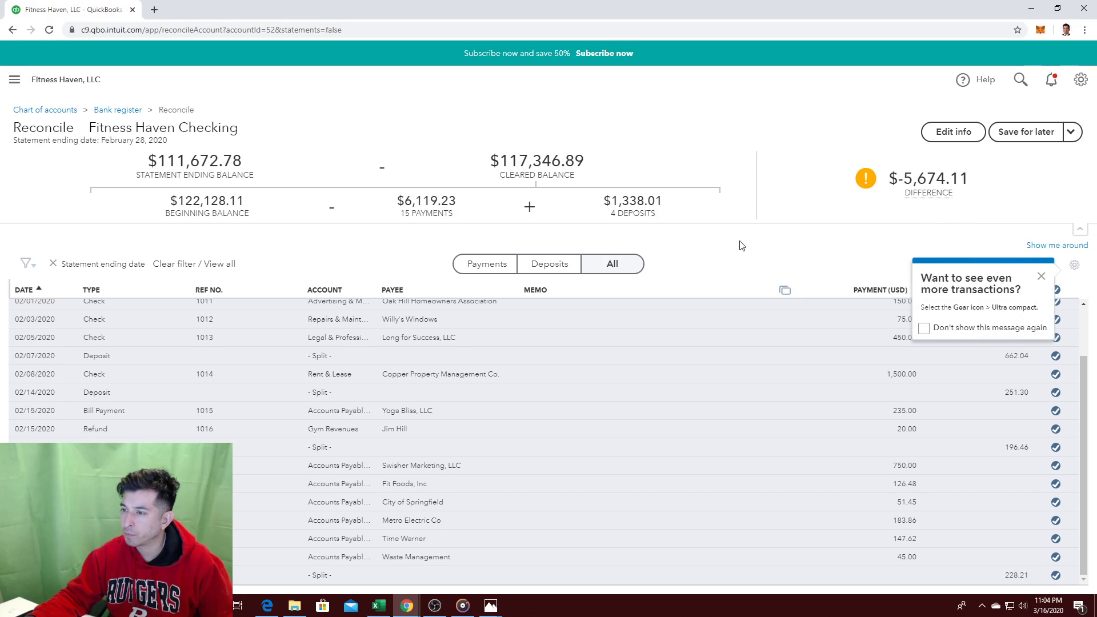
Step: Leave the reconciliation and open the Accounts receivable aging summary report
click(14, 79)
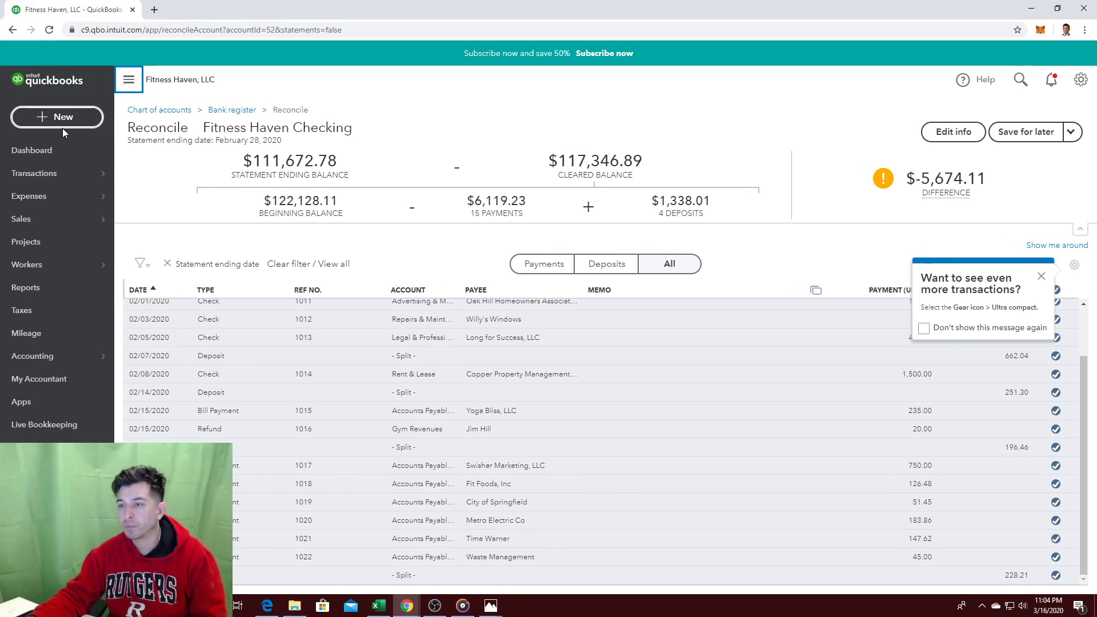
click(61, 287)
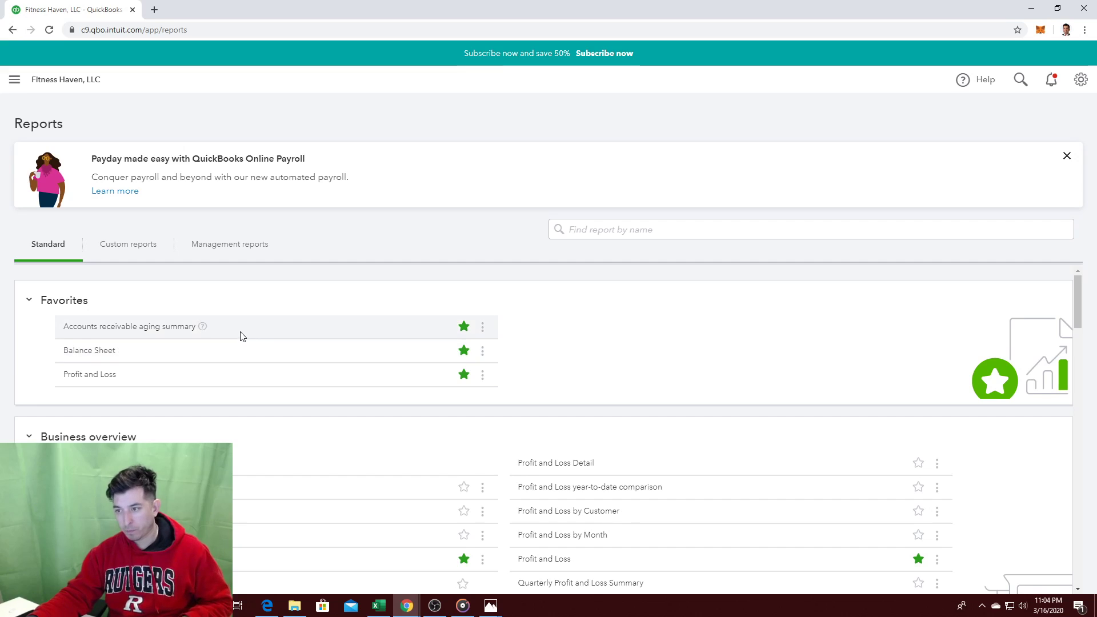
click(187, 329)
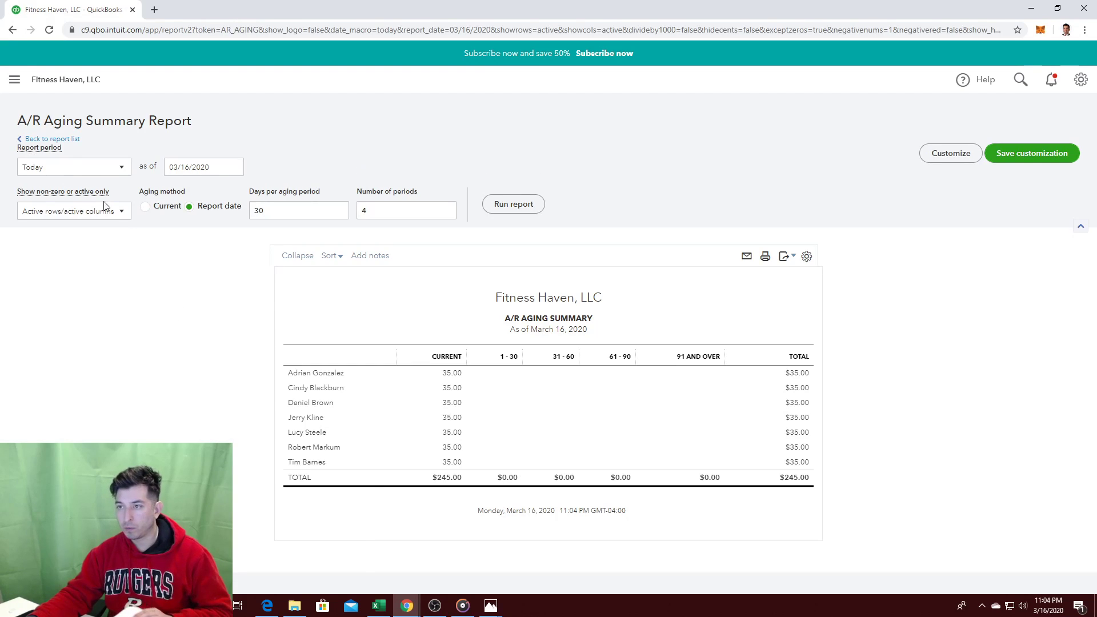
Step: Open the Balance Sheet report and examine total current assets, total assets, and total liabilities and equity
click(15, 81)
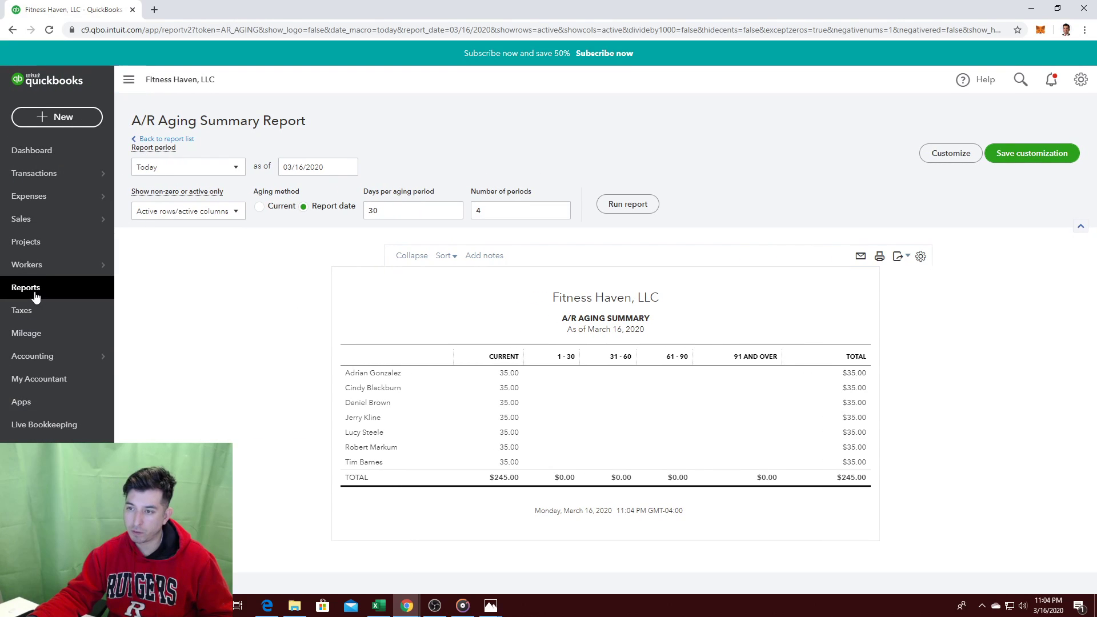
click(31, 290)
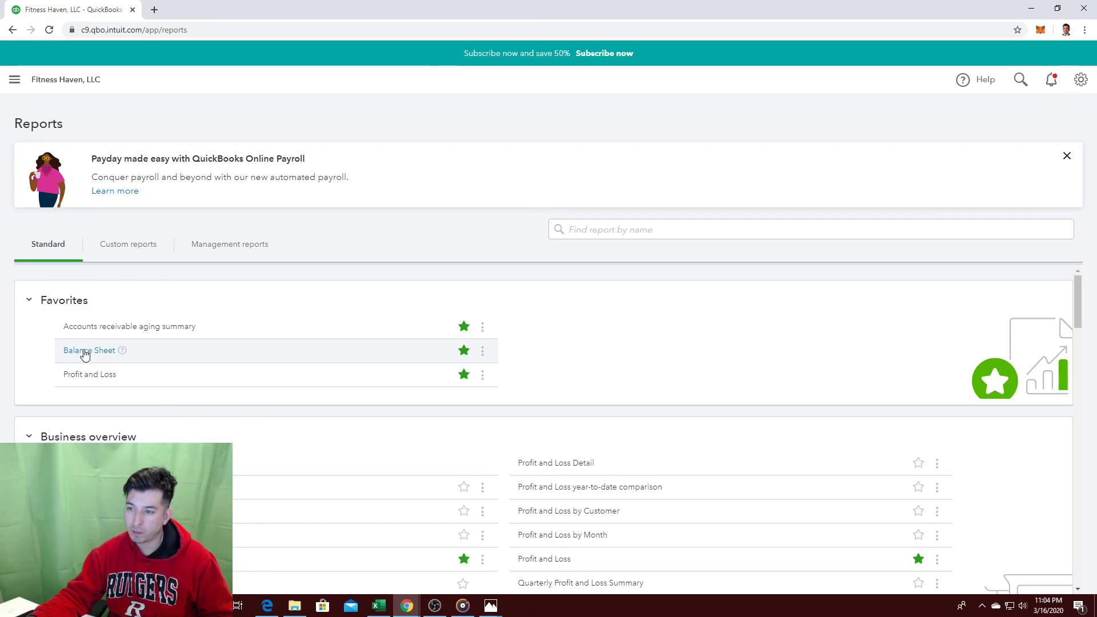
click(86, 351)
scroll(231, 403, down, 3)
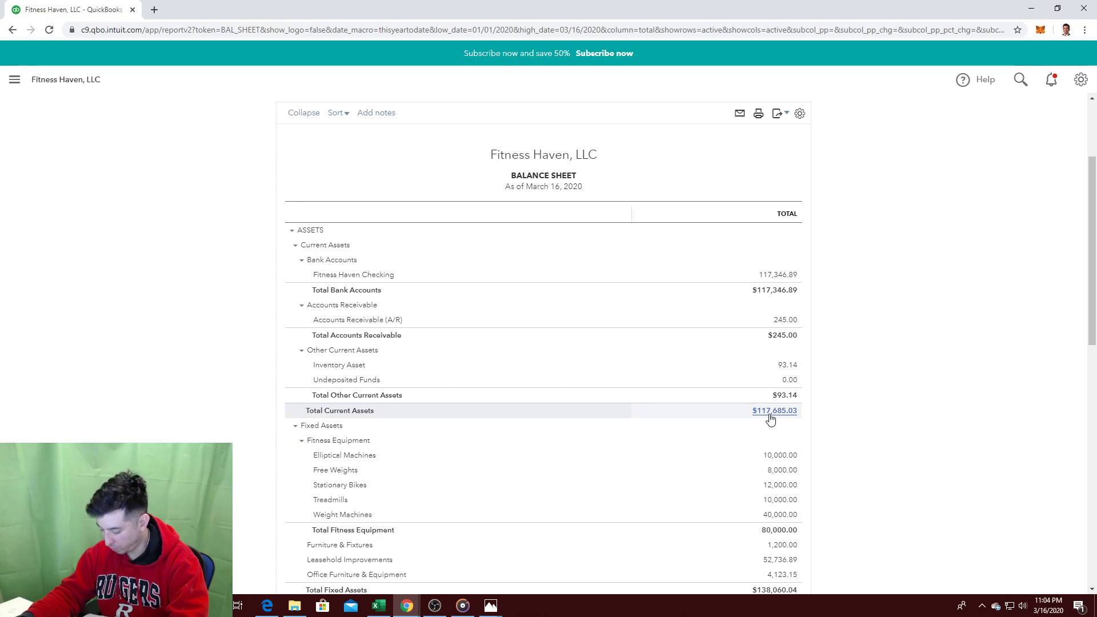
scroll(790, 426, down, 2)
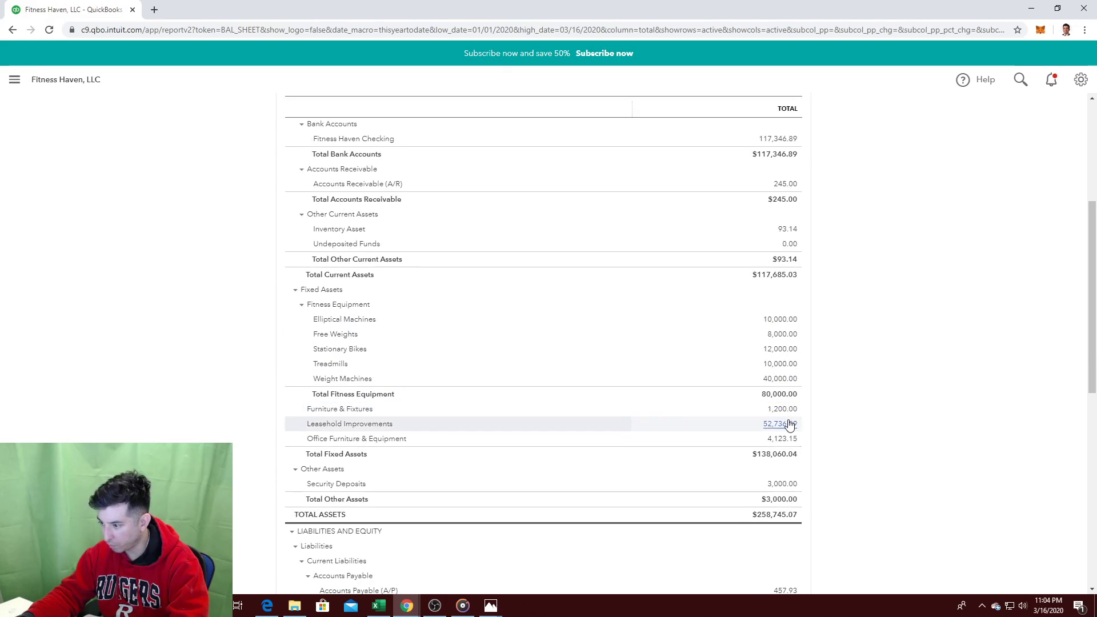
scroll(790, 434, down, 1)
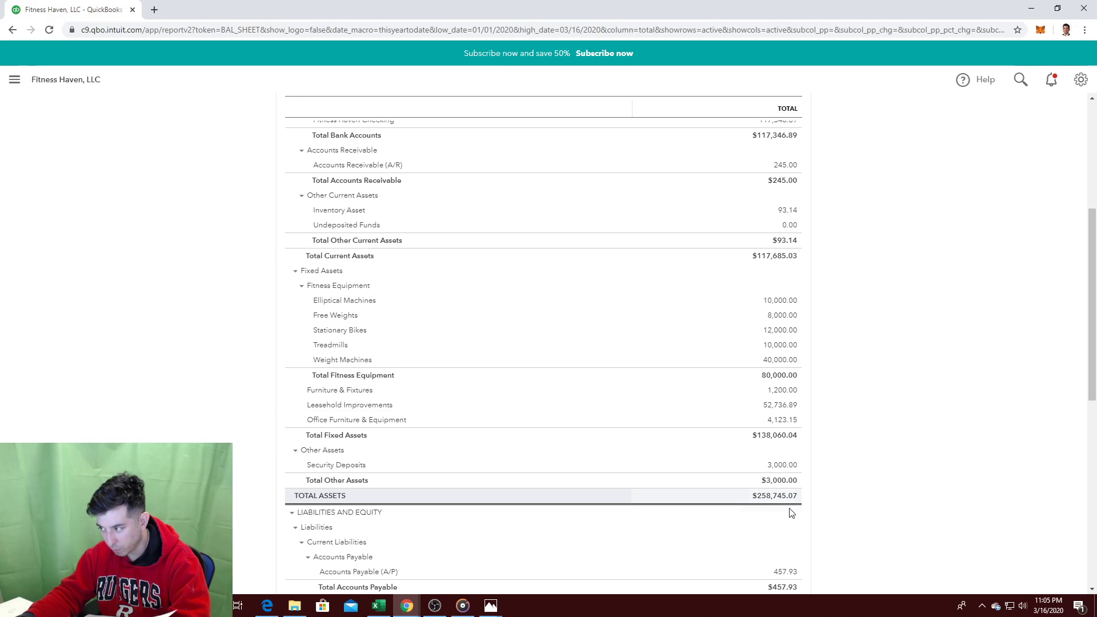
scroll(815, 526, down, 8)
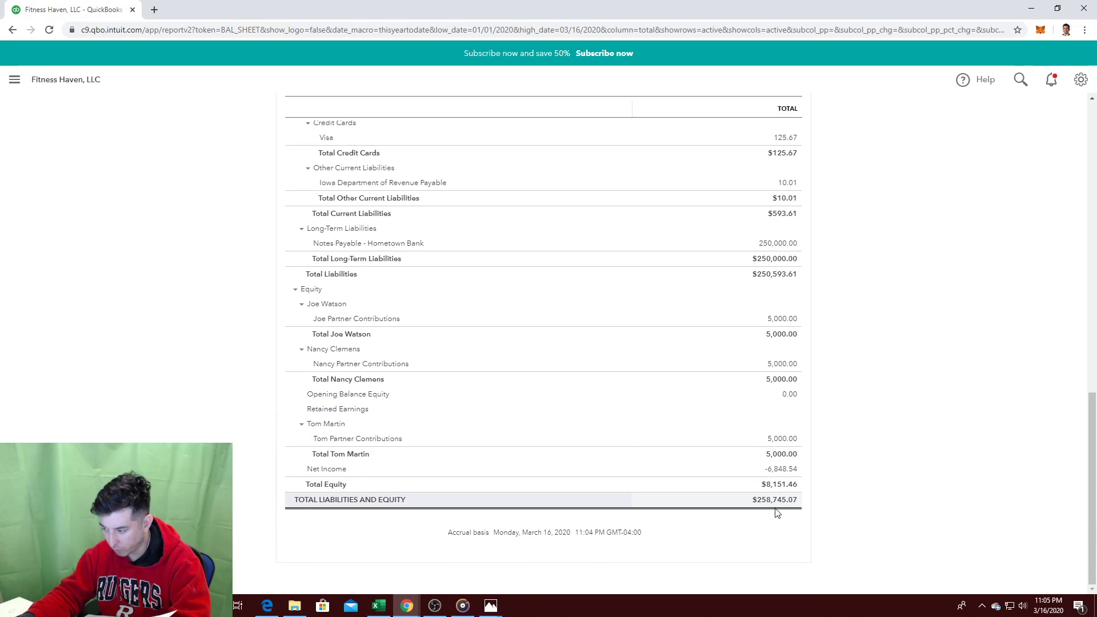
scroll(152, 235, up, 10)
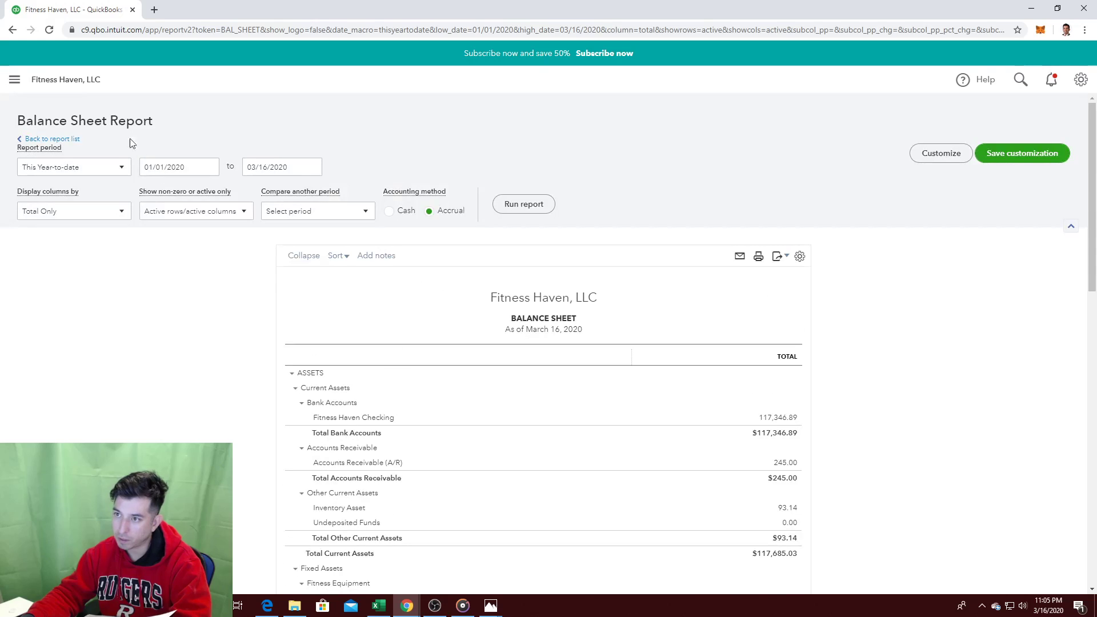
Step: Open the Profit and Loss report, review income and expenses down to net income, and return to the report list
click(44, 140)
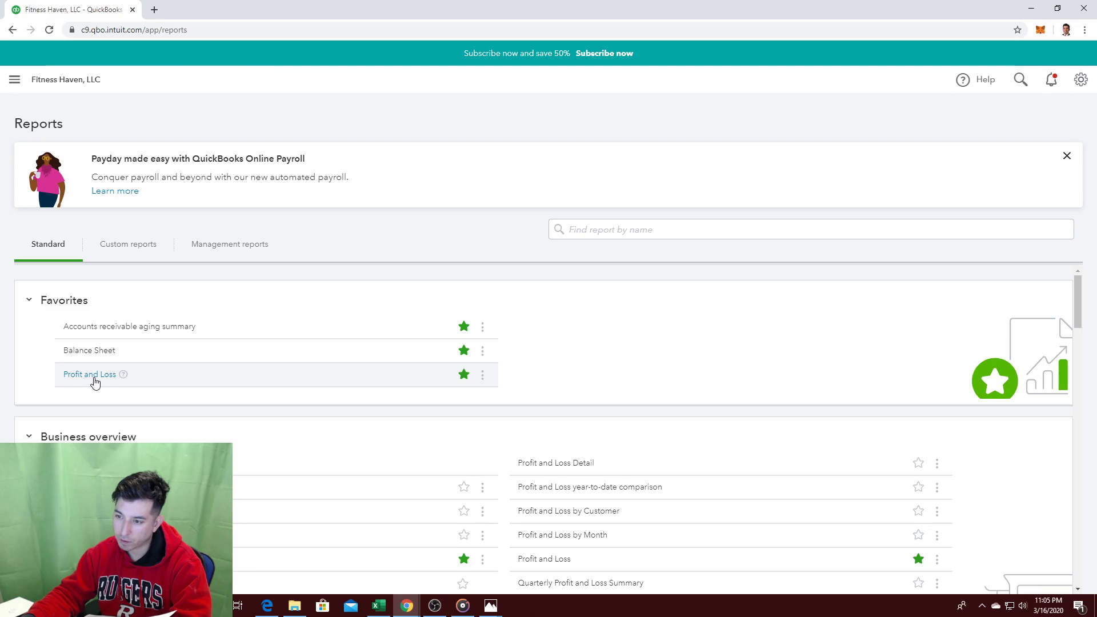
click(94, 382)
scroll(96, 382, down, 3)
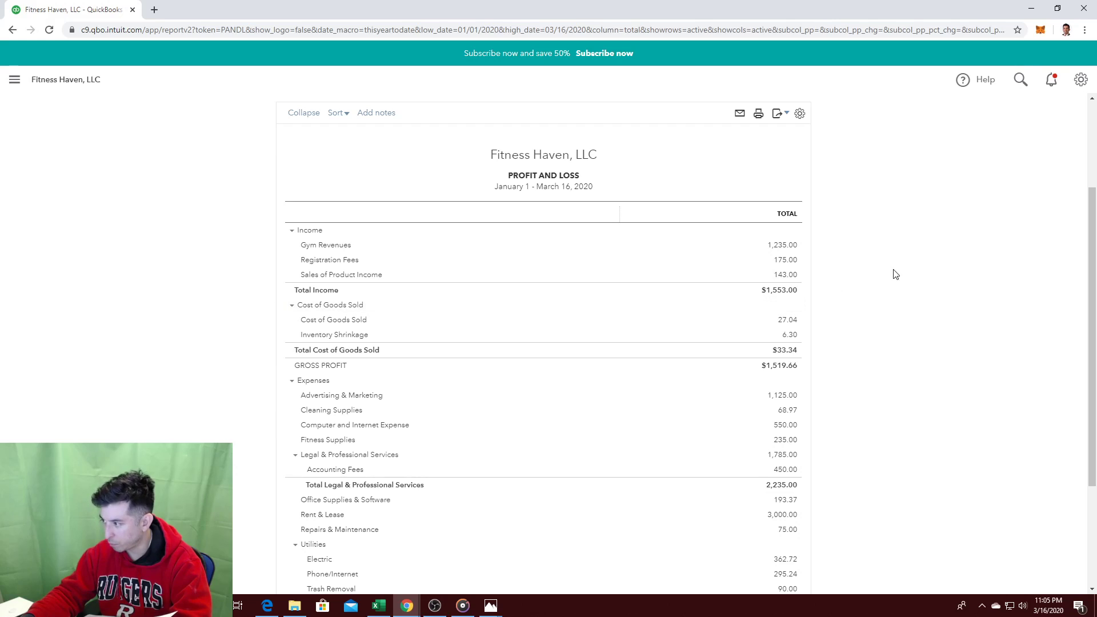
scroll(913, 423, down, 3)
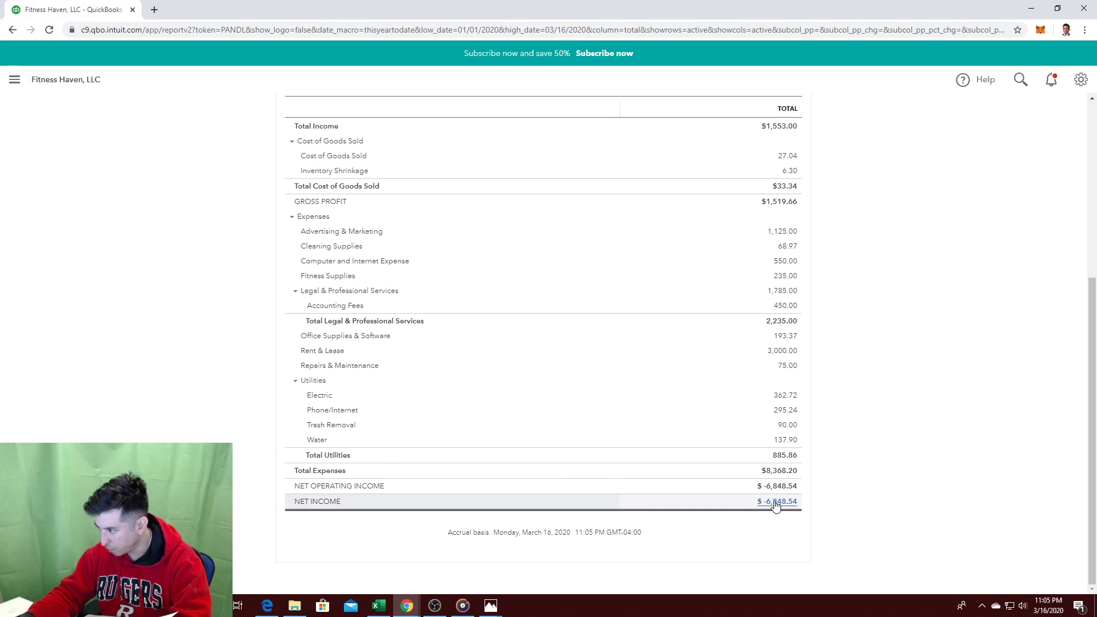
scroll(869, 325, up, 5)
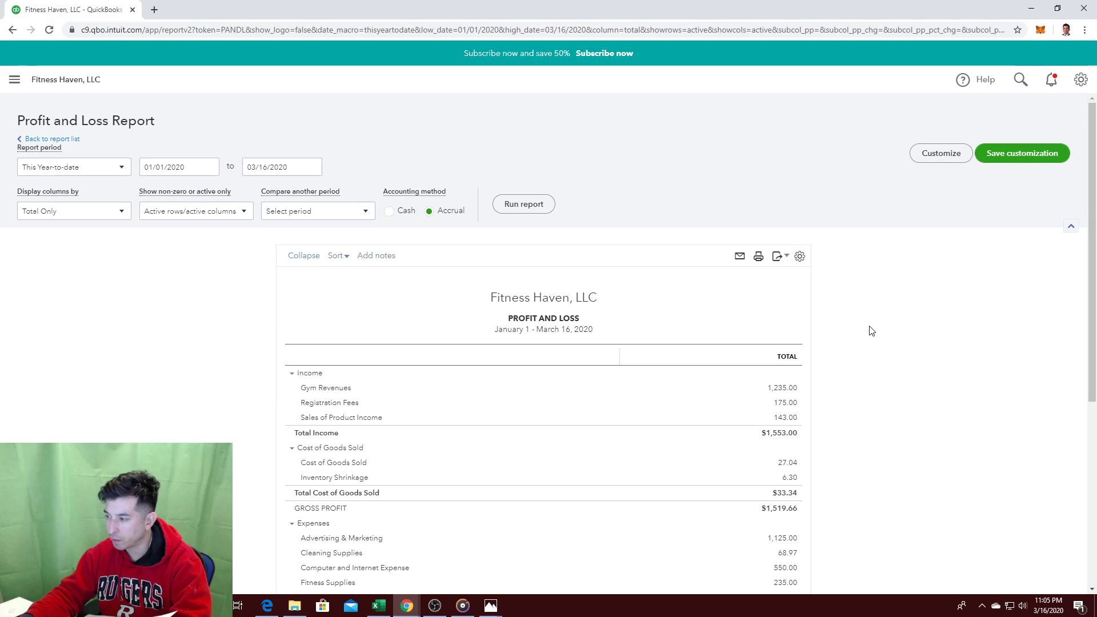
click(38, 140)
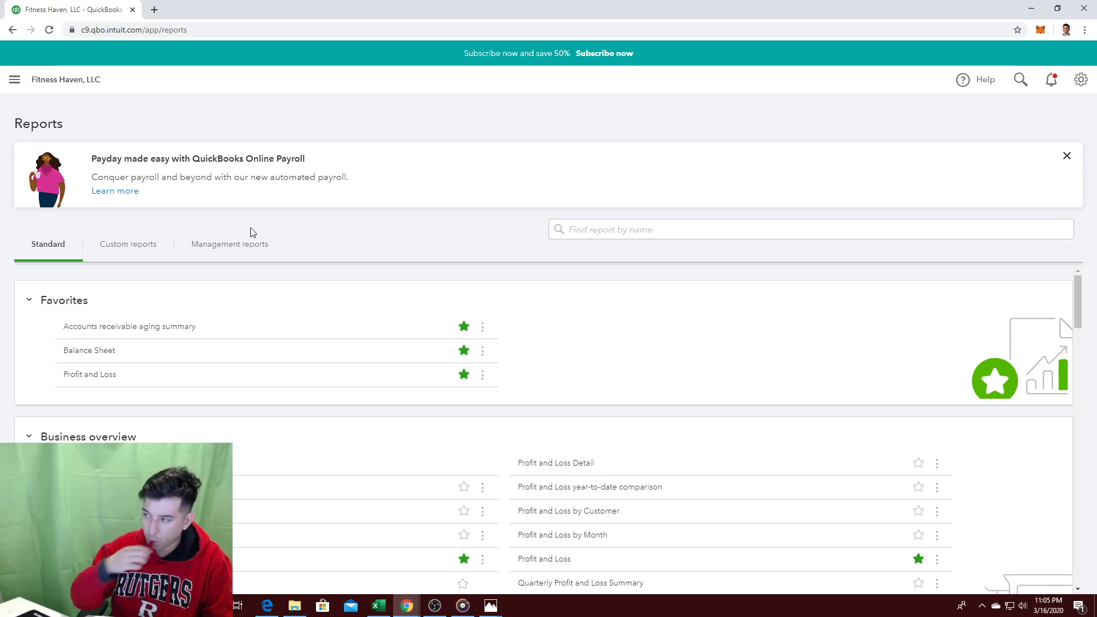
Step: Open the Fitness Haven Checking reconciliation report for the period ending 01/31/2020 and examine its summary and cleared checks
click(1079, 78)
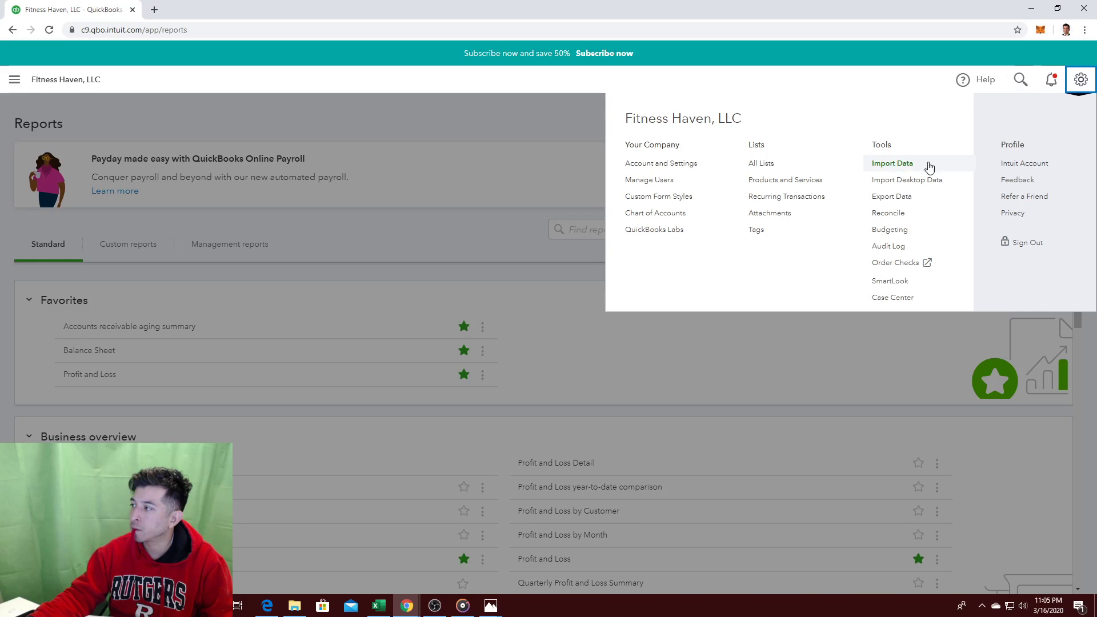
click(889, 214)
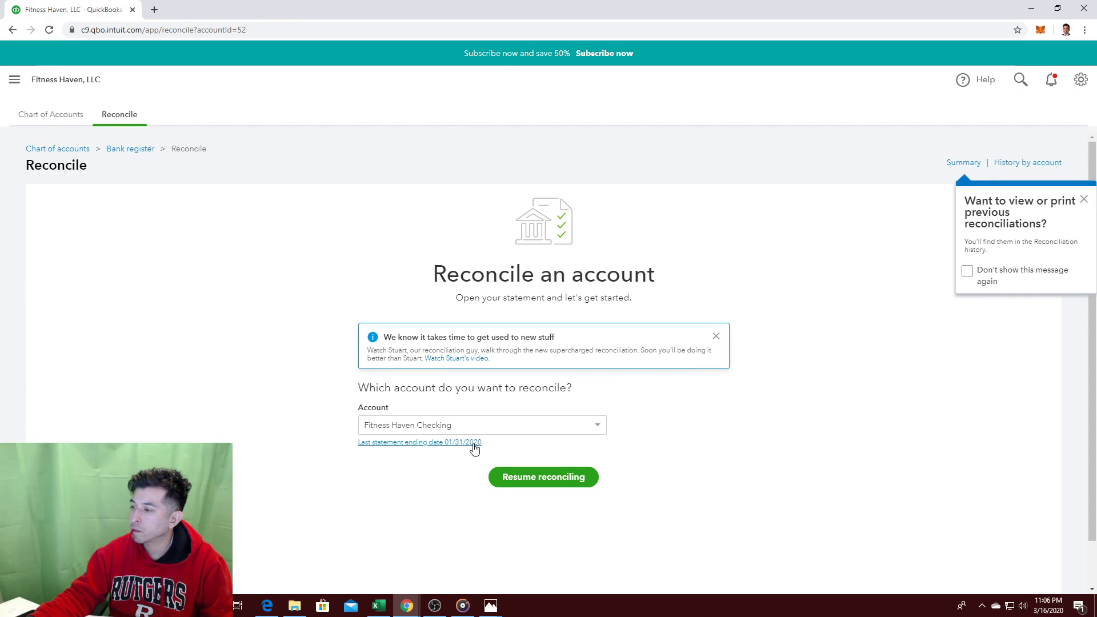
click(473, 443)
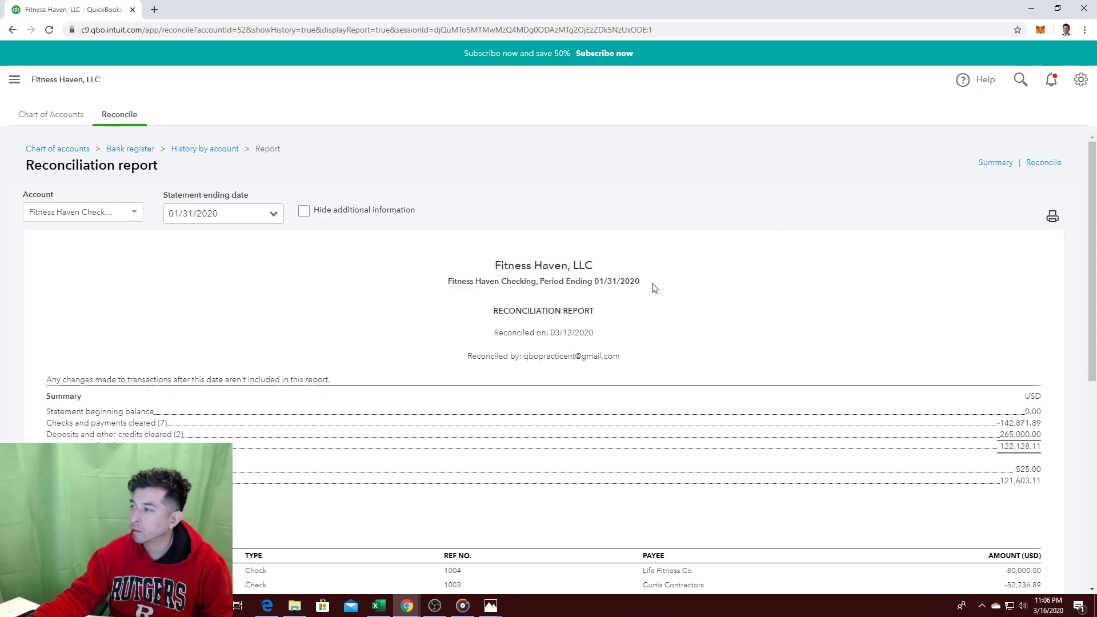
scroll(972, 269, down, 3)
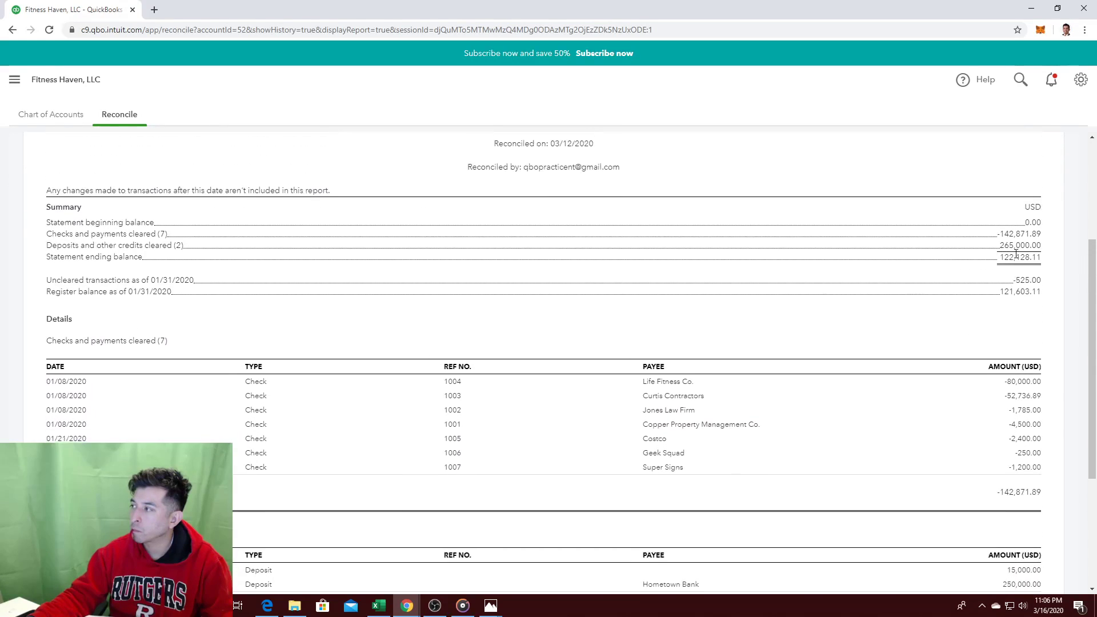
scroll(1022, 253, up, 1)
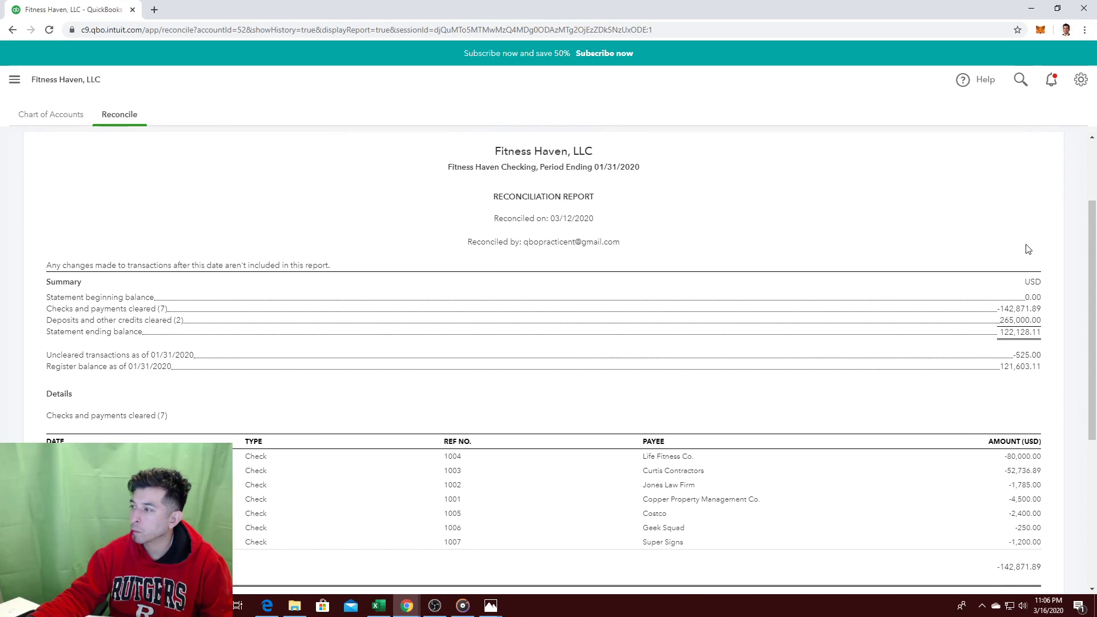
scroll(1072, 163, up, 1)
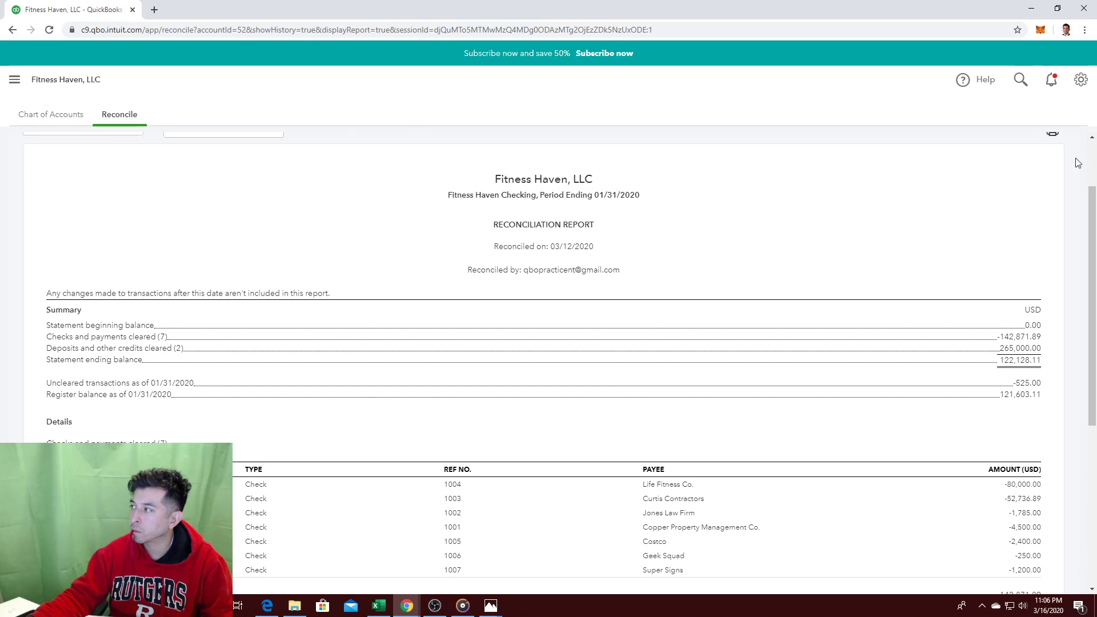
Step: Leave the January reconciliation report and resume reconciling the Fitness Haven Checking account
click(1081, 79)
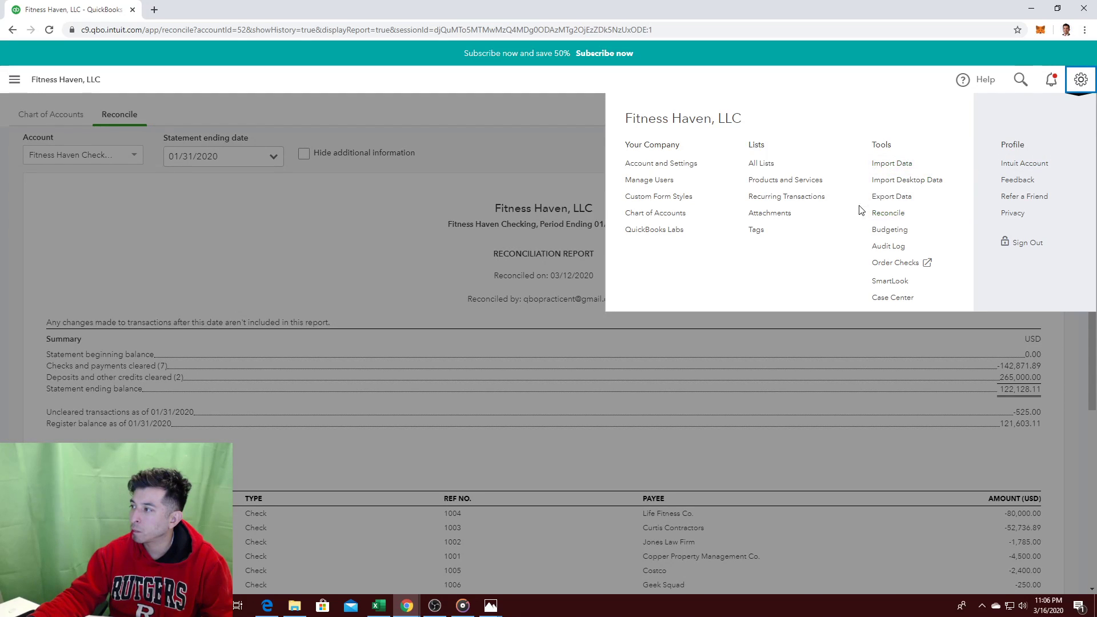
click(891, 215)
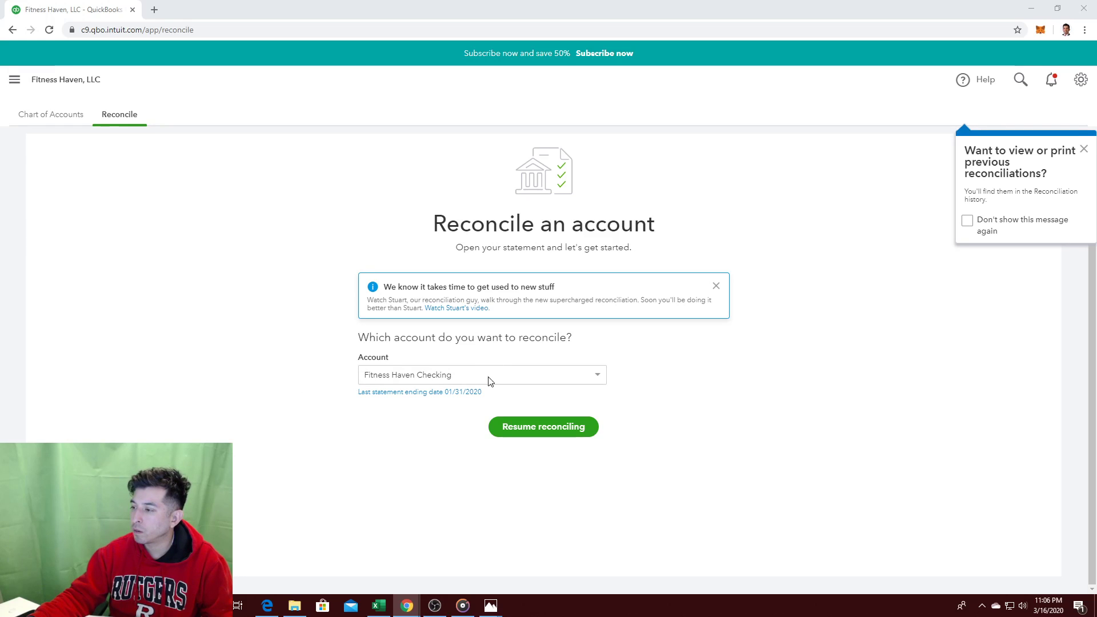
click(524, 433)
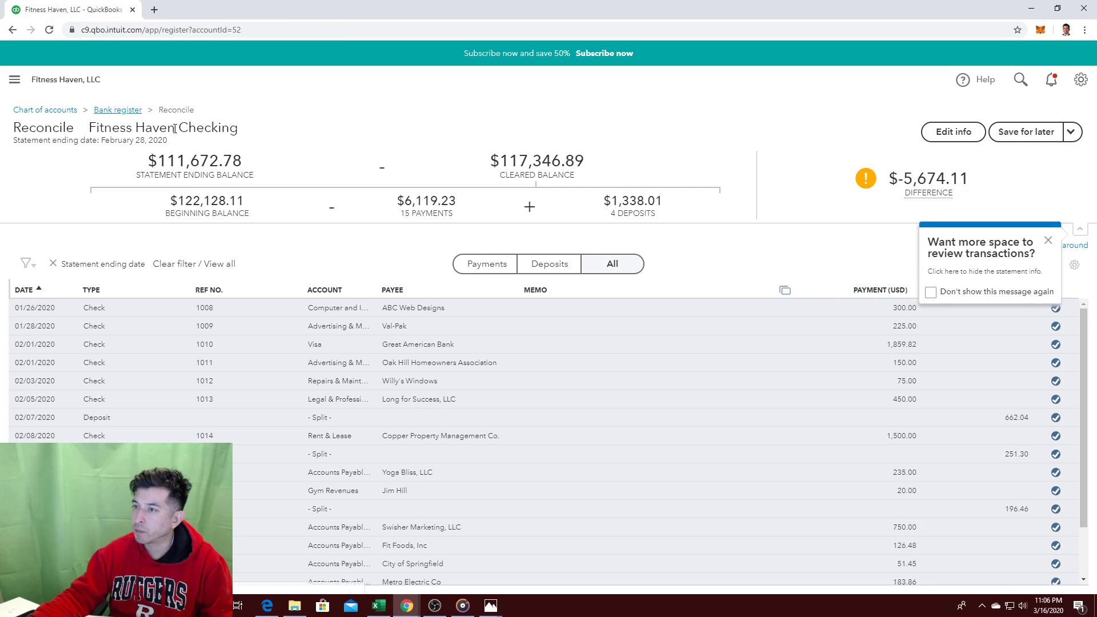
Step: Look at the Fitness Haven Checking bank register and return through the chart of accounts to the reconciliation in progress
click(120, 110)
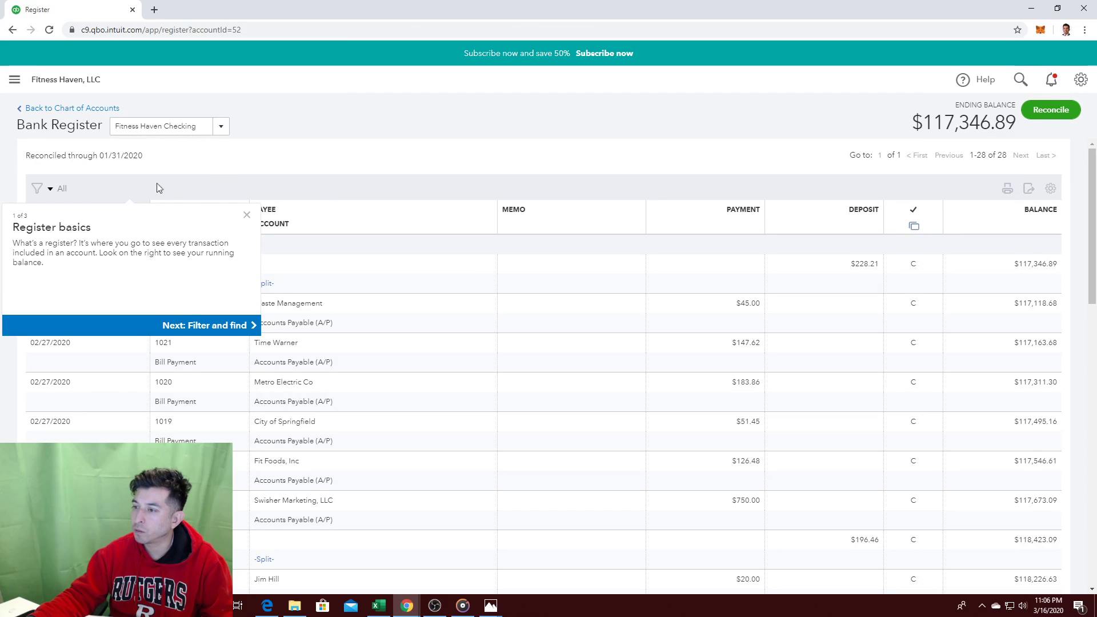
click(247, 215)
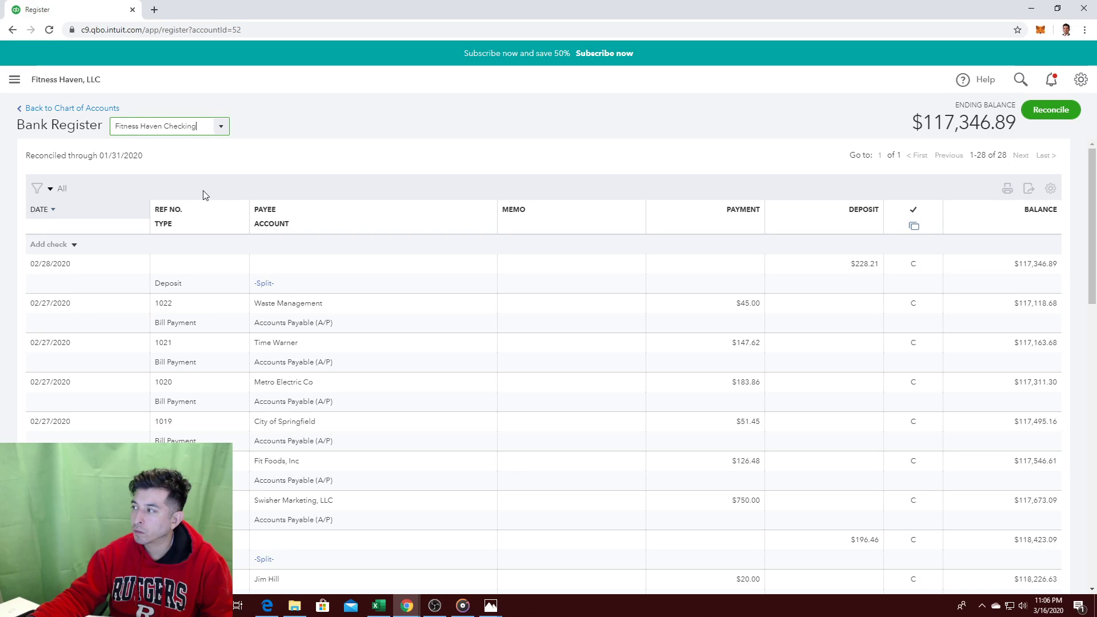
click(74, 109)
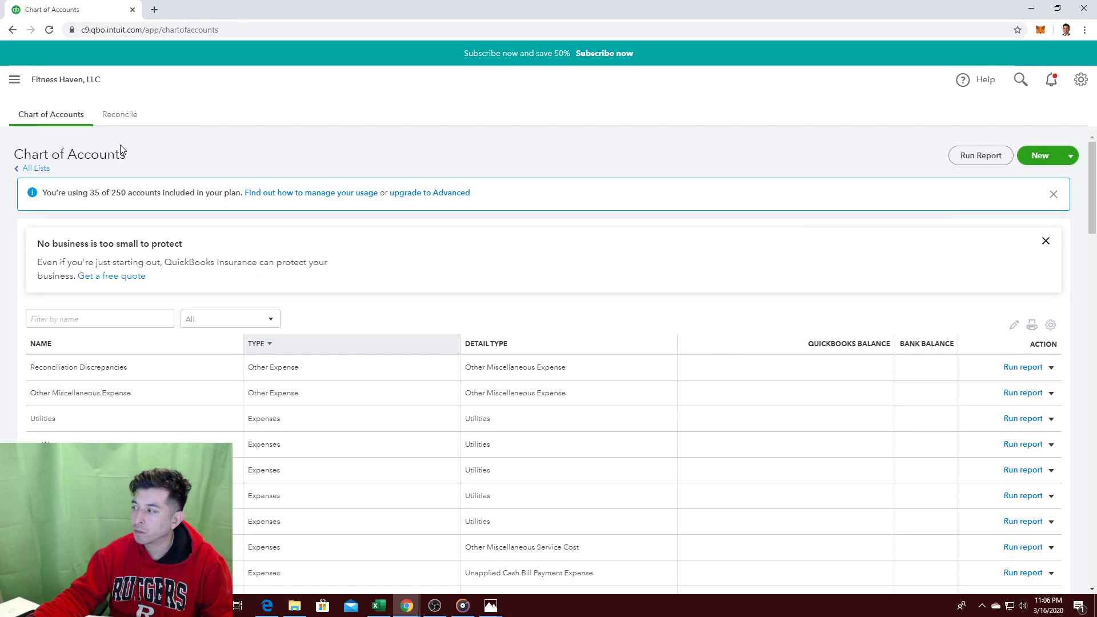
click(104, 115)
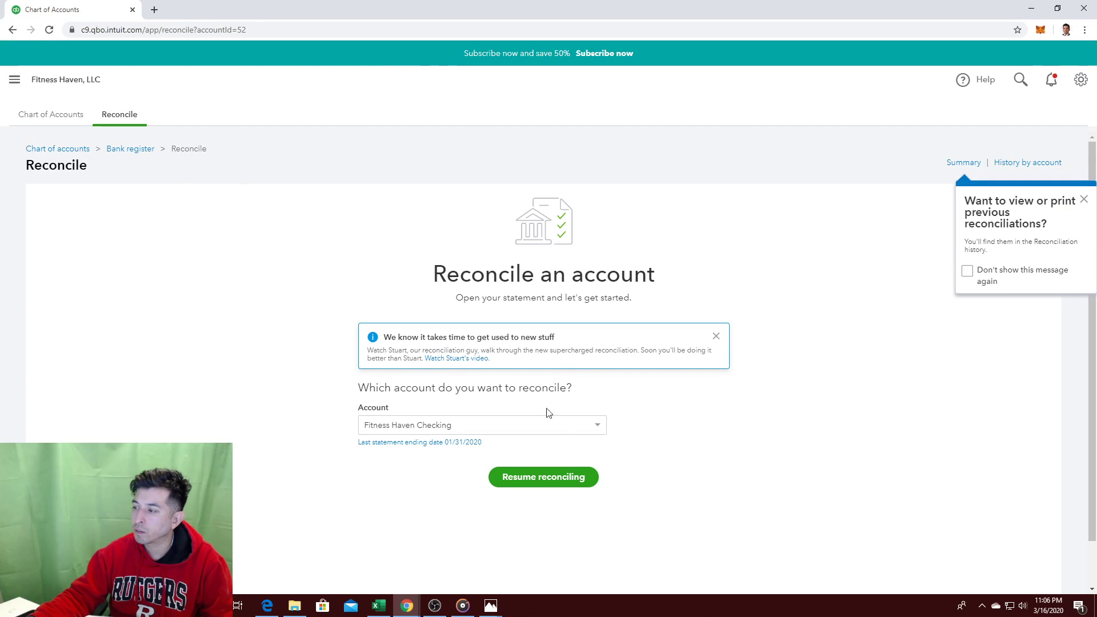
click(530, 479)
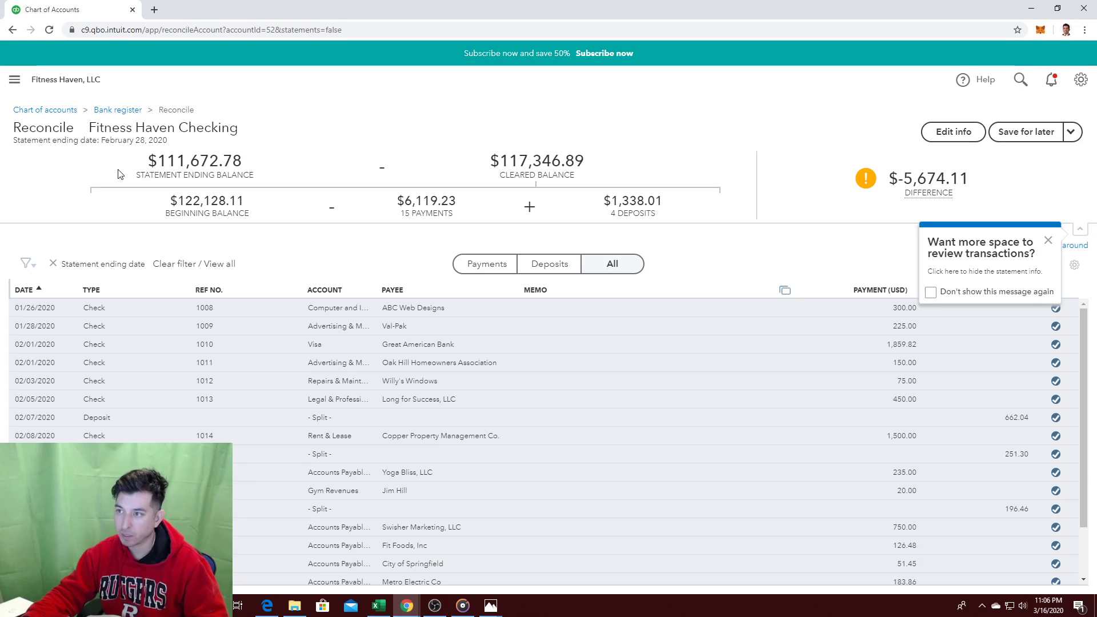
Step: Edit the statement information to set the ending balance to 117,672.78 and save it
drag(170, 174, 200, 178)
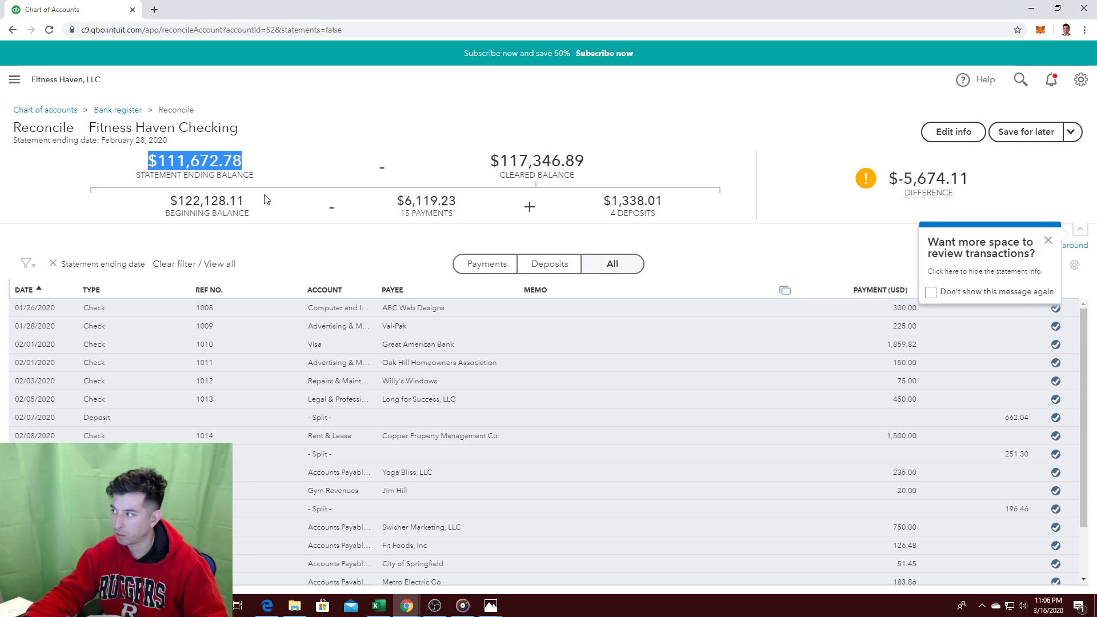
click(938, 126)
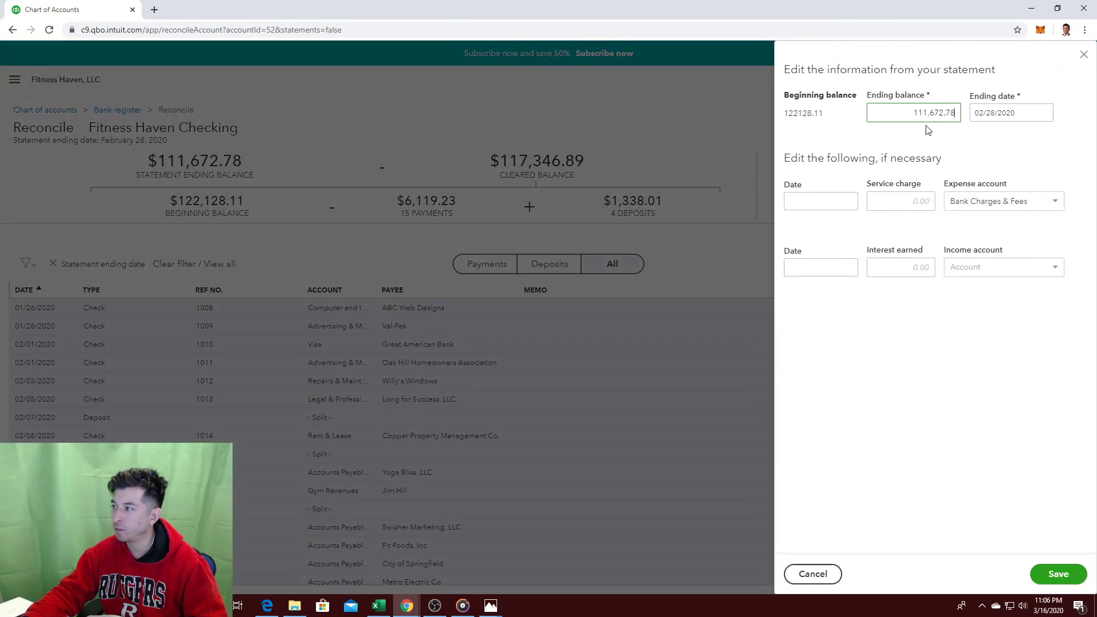
click(912, 113)
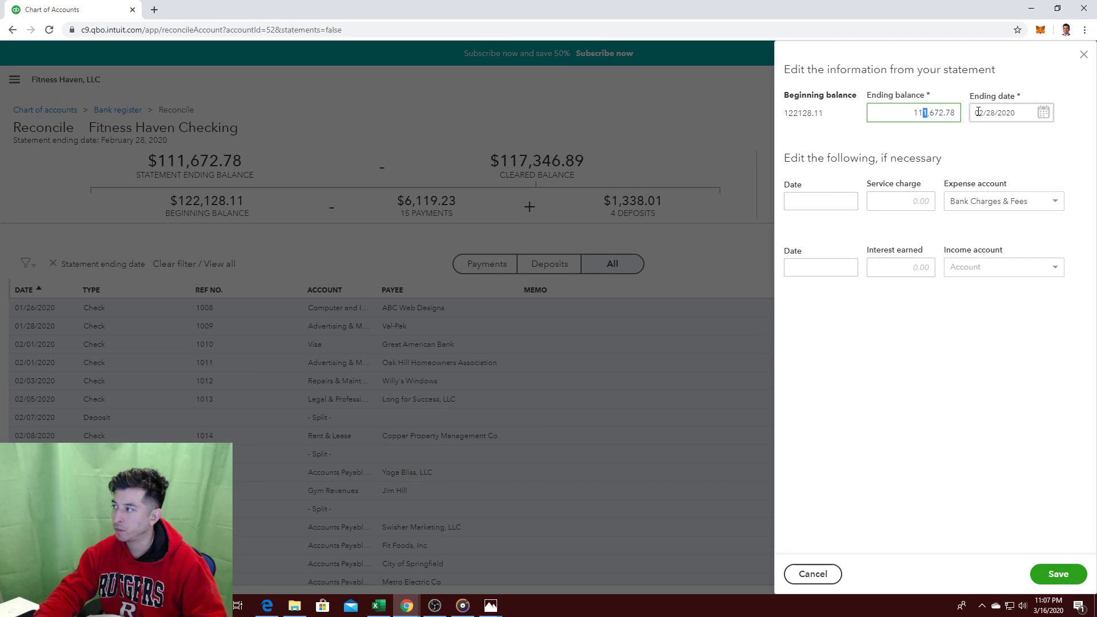
text(7)
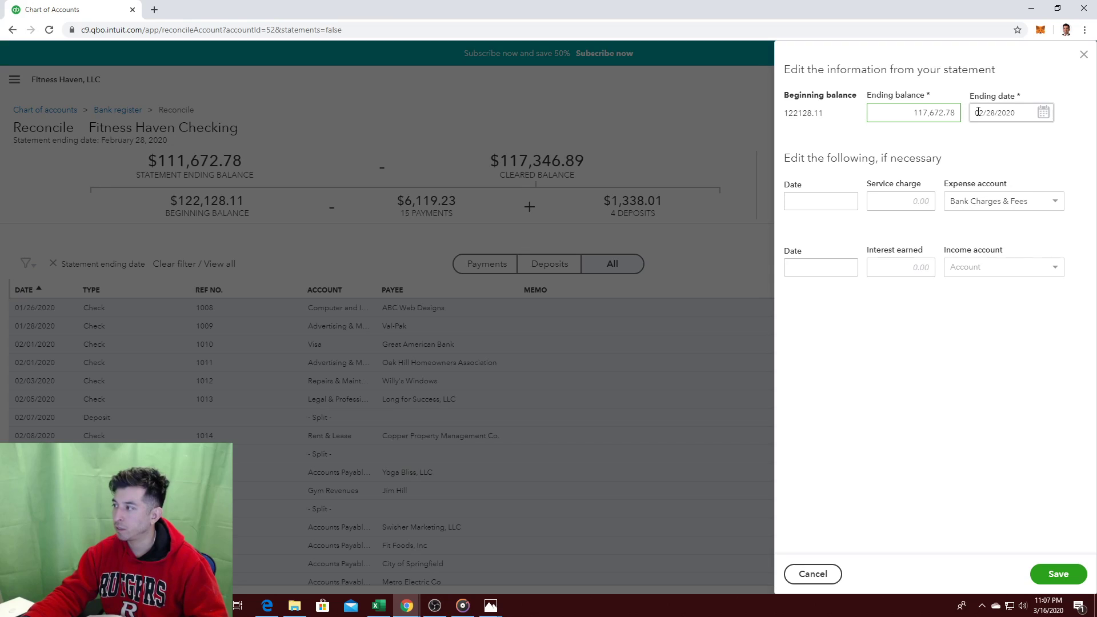
click(997, 152)
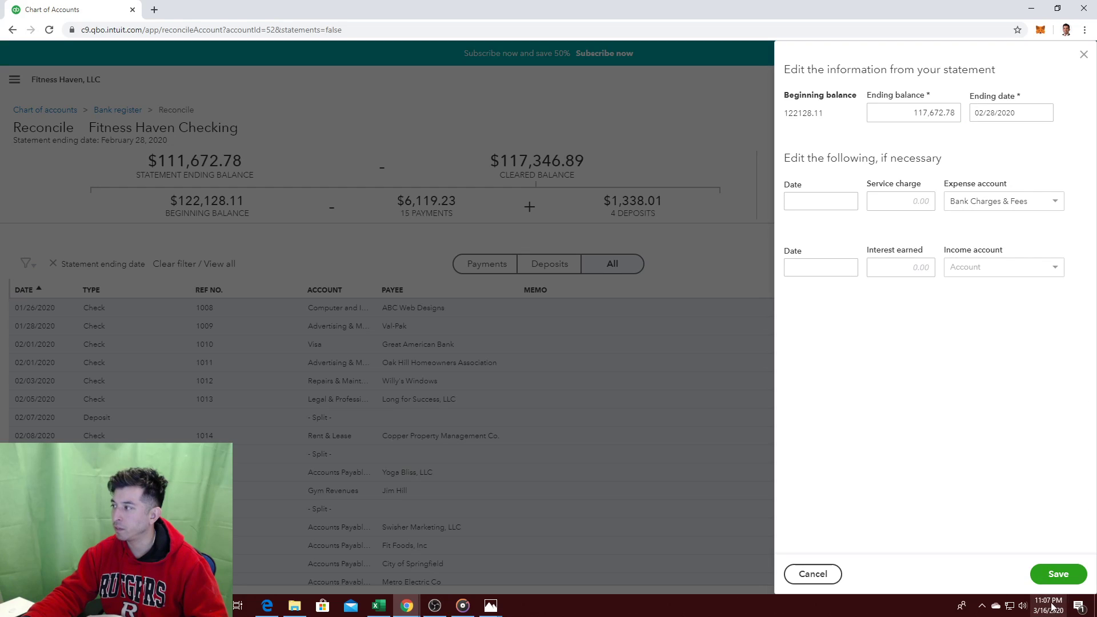
click(1059, 576)
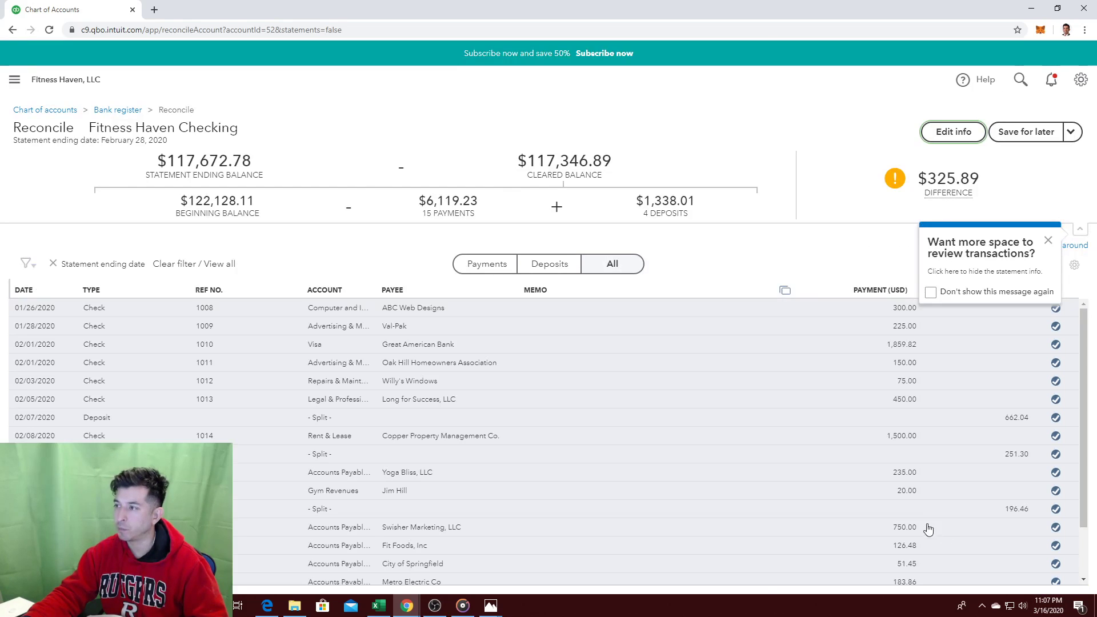
Step: Unmark the 228.21 deposit and the Waste Management, Time Warner, Metro Electric Co and City of Springfield bill payments as cleared
click(1048, 245)
scroll(980, 448, down, 2)
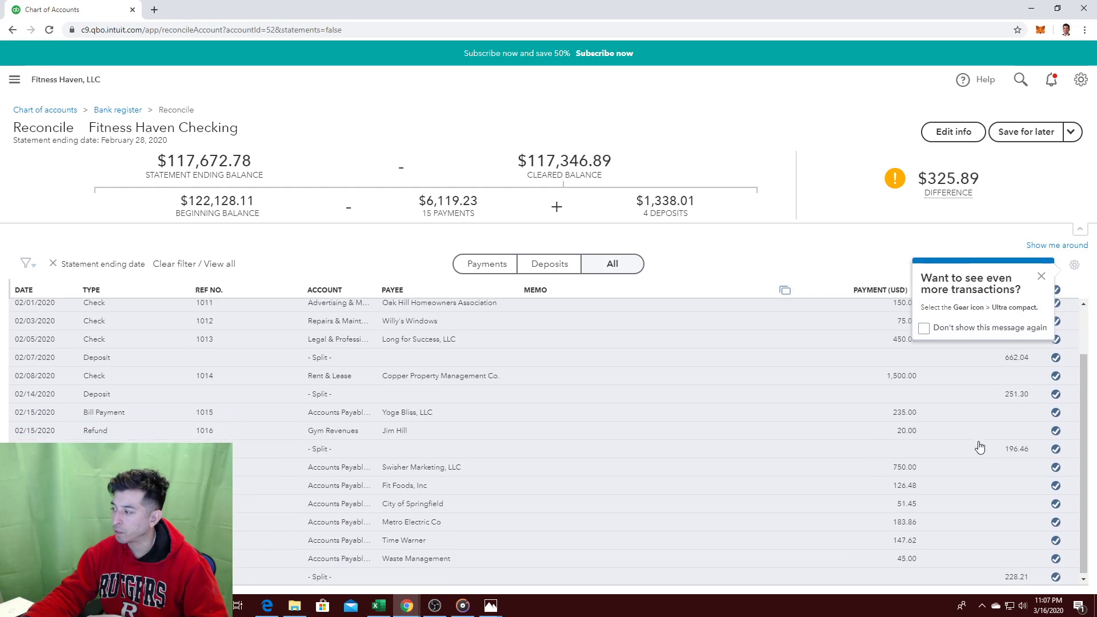
click(1056, 576)
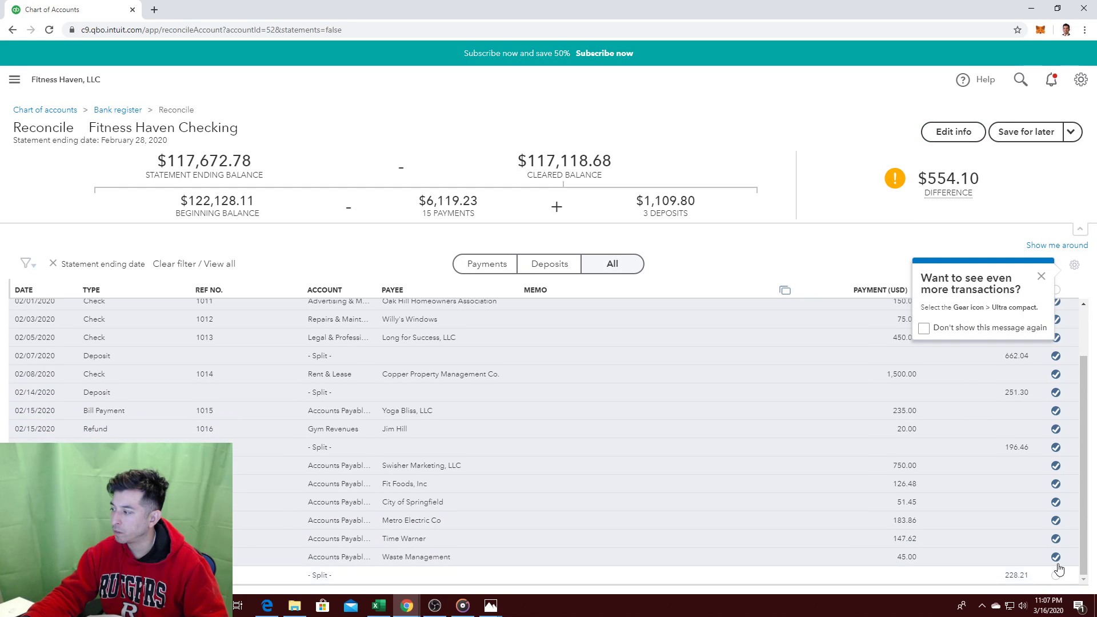
click(1057, 557)
click(1056, 538)
click(1056, 520)
click(1061, 501)
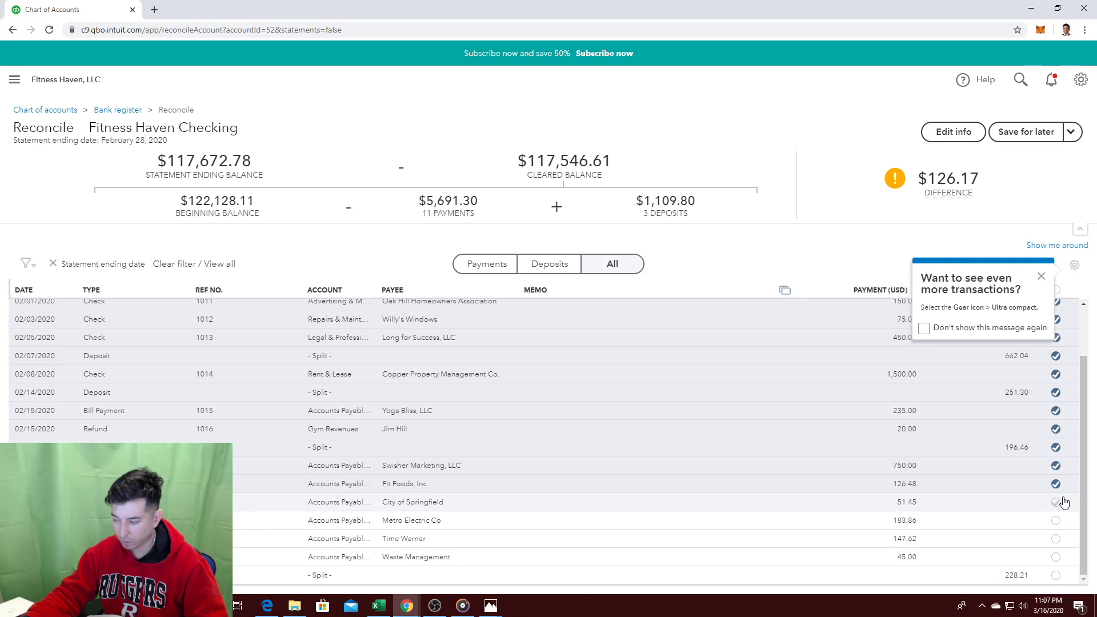
Step: Unmark the Fit Foods, Inc bill payment as cleared and dismiss the tip about seeing more transactions
click(1056, 485)
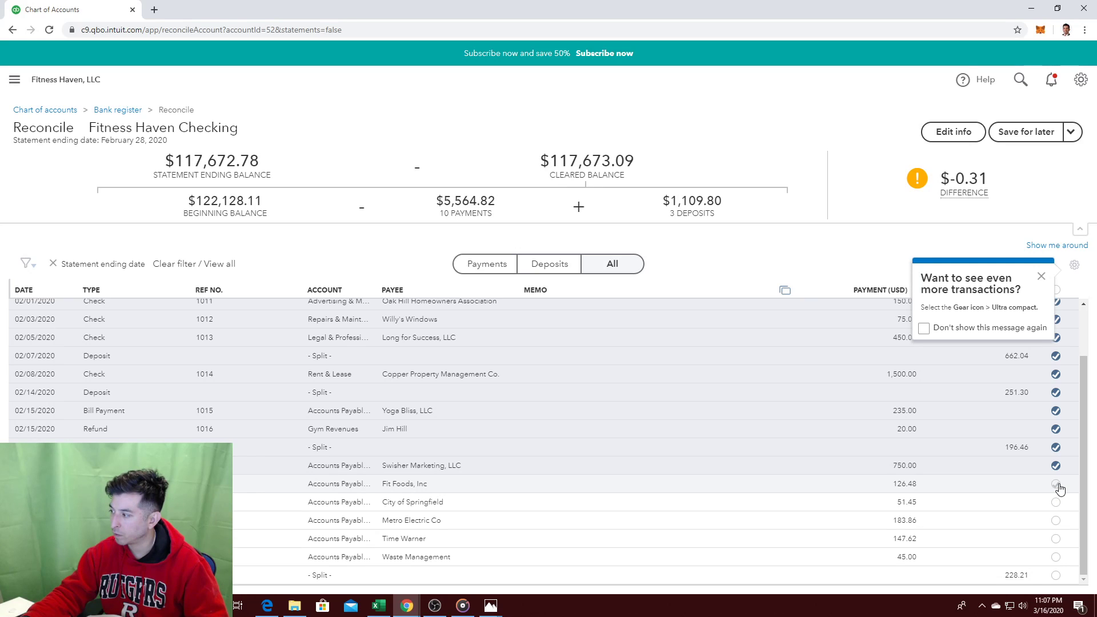
click(1041, 281)
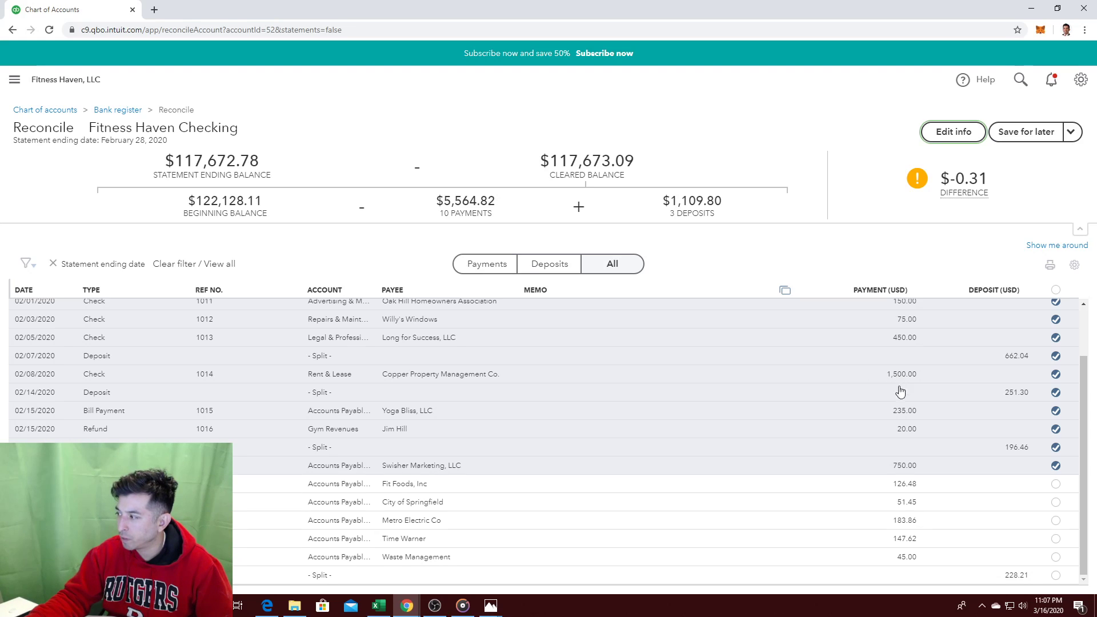
Step: Try to finish the reconciliation now, backing out without adding an adjustment
click(1070, 132)
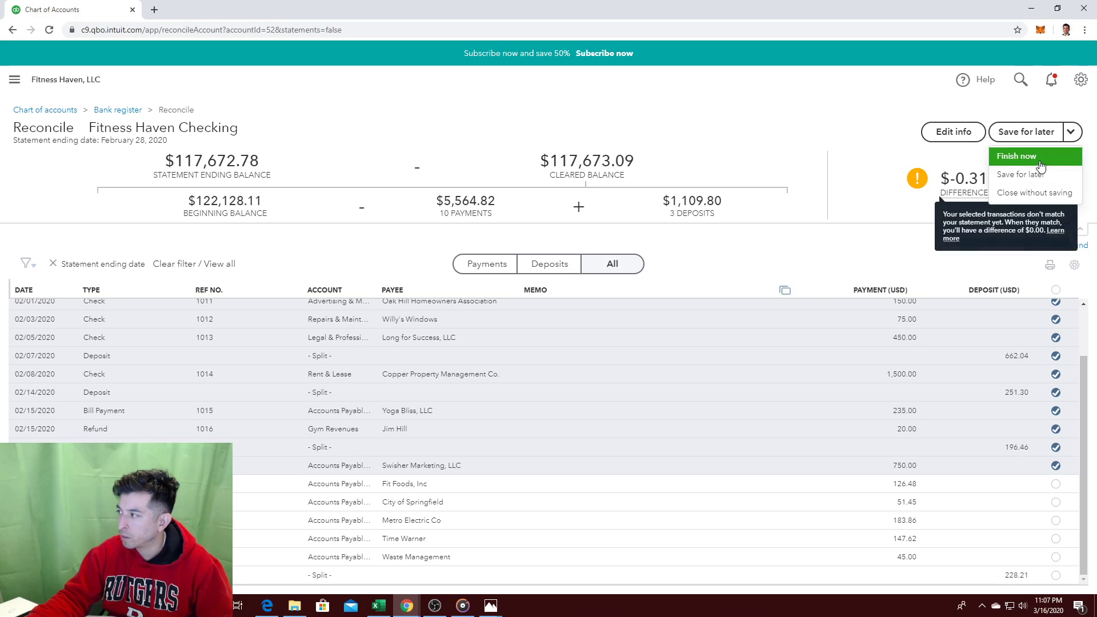
click(1017, 157)
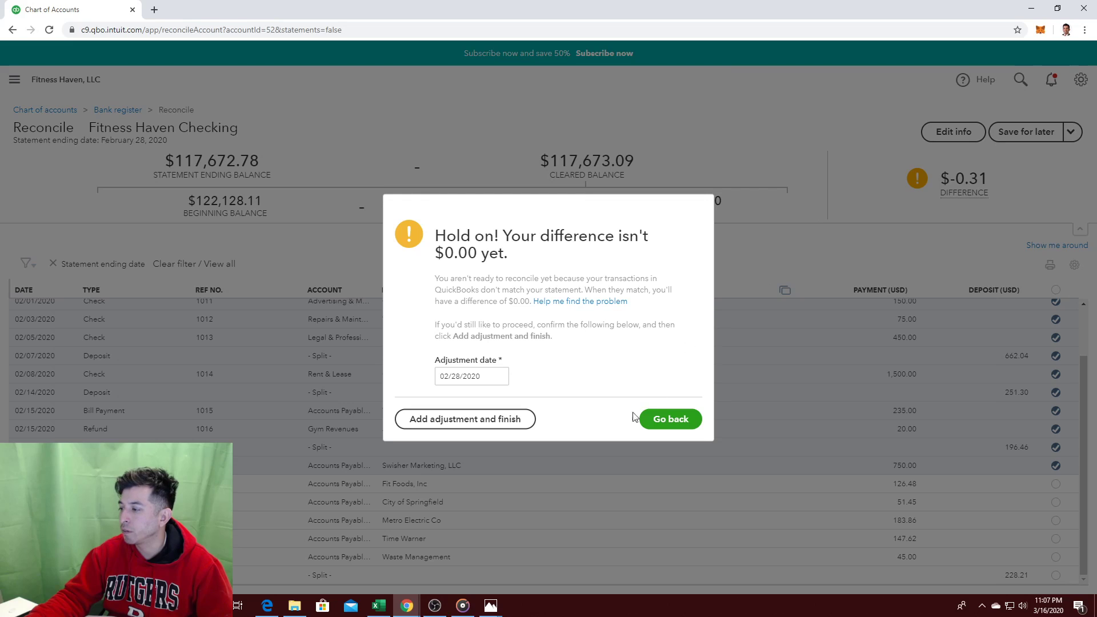
click(668, 419)
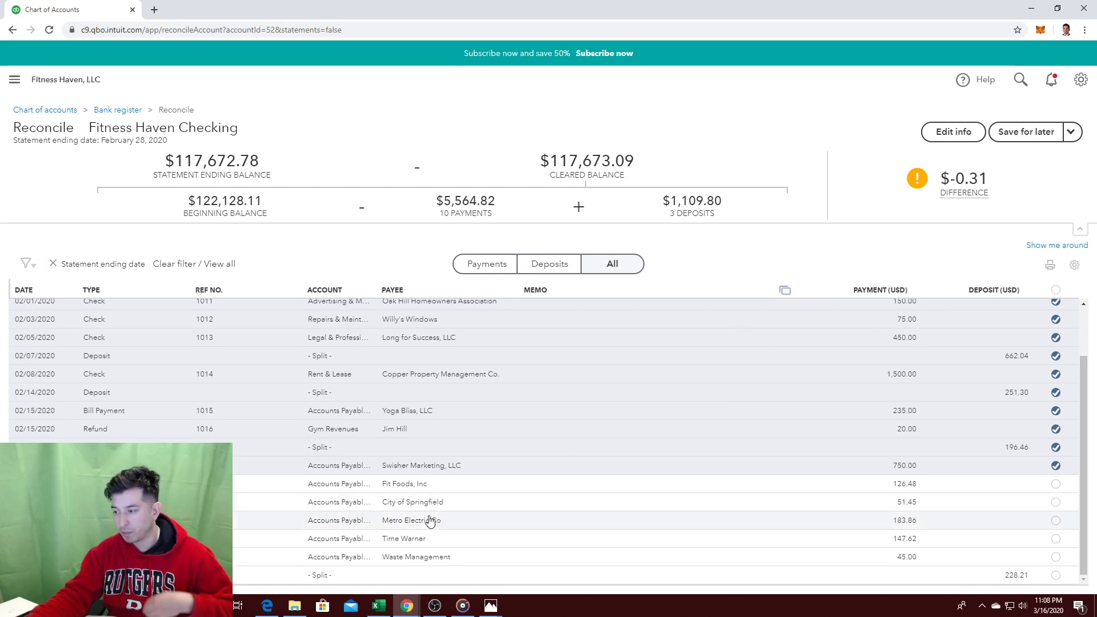
Step: Compare the statement information pictured in the Excel setup steps workbook with the ending balance and date entered in the QuickBooks reconciliation
click(376, 605)
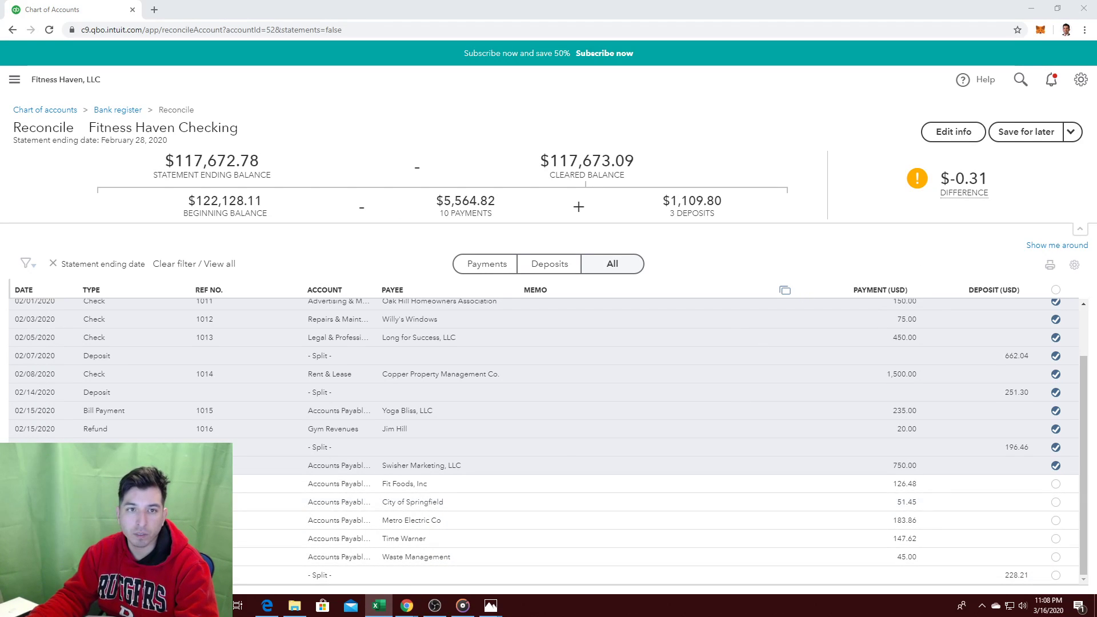
scroll(584, 444, up, 2)
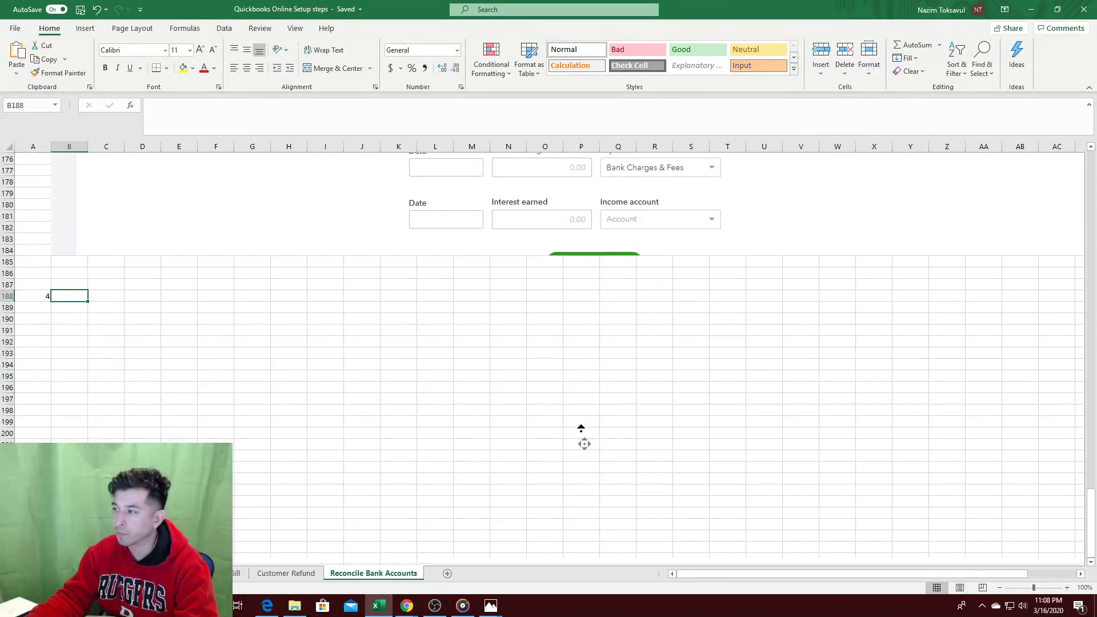
scroll(571, 404, up, 6)
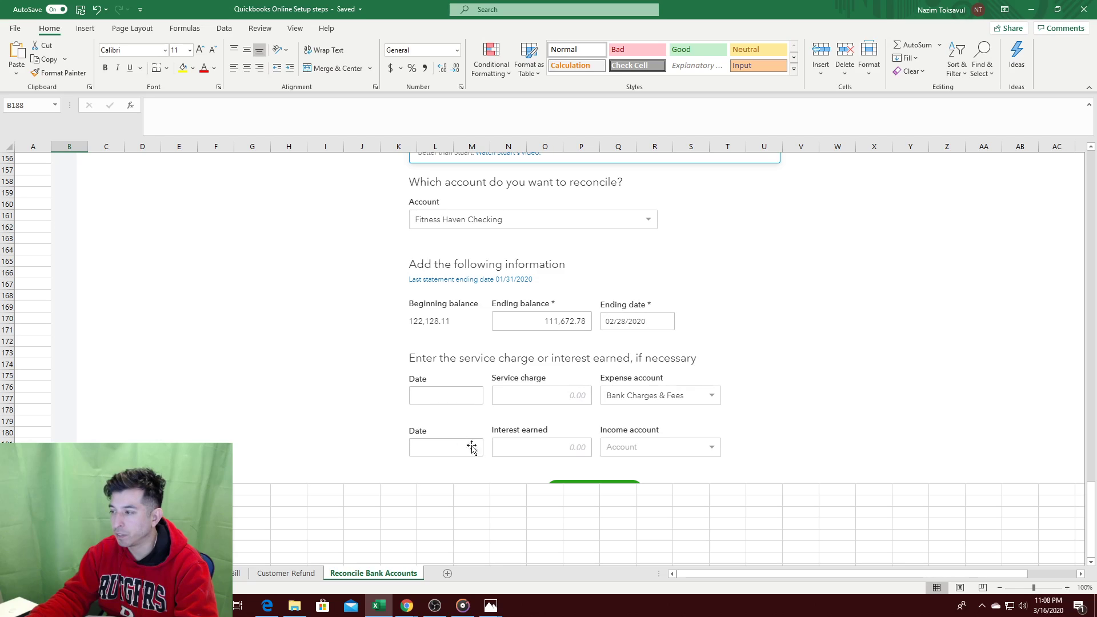
click(463, 416)
key(alt+Tab)
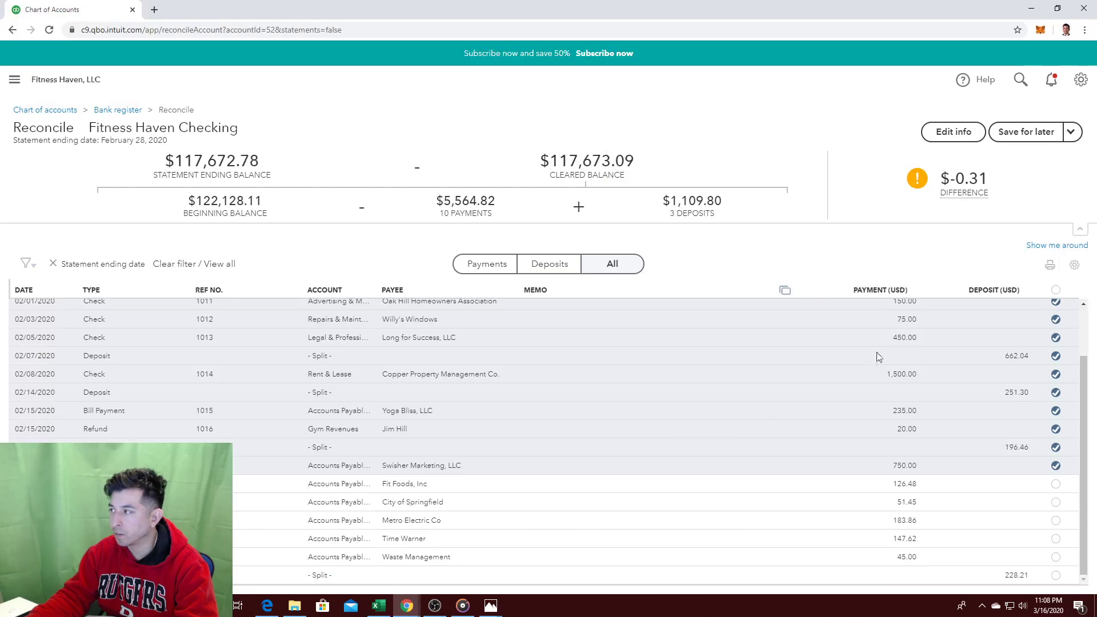
click(952, 130)
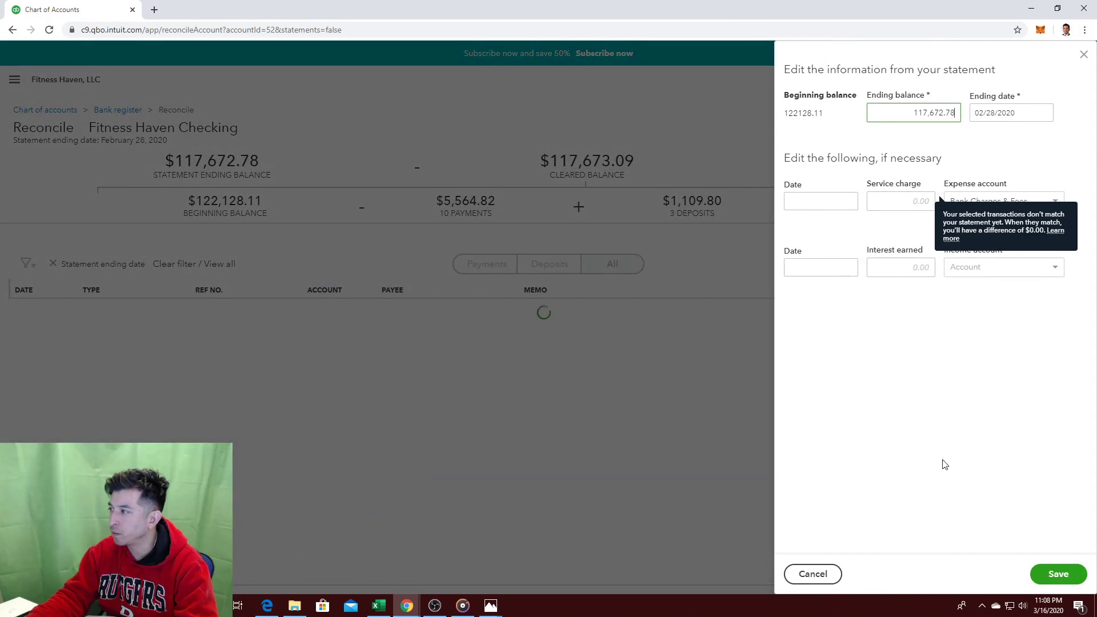
click(1083, 55)
key(alt+Tab)
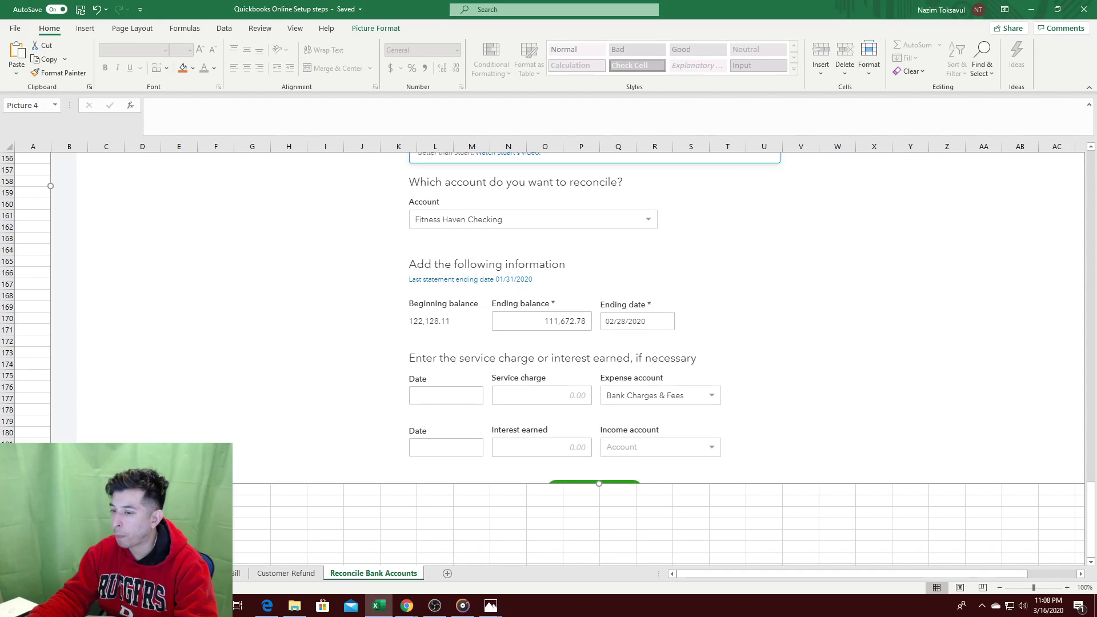
key(alt+Tab)
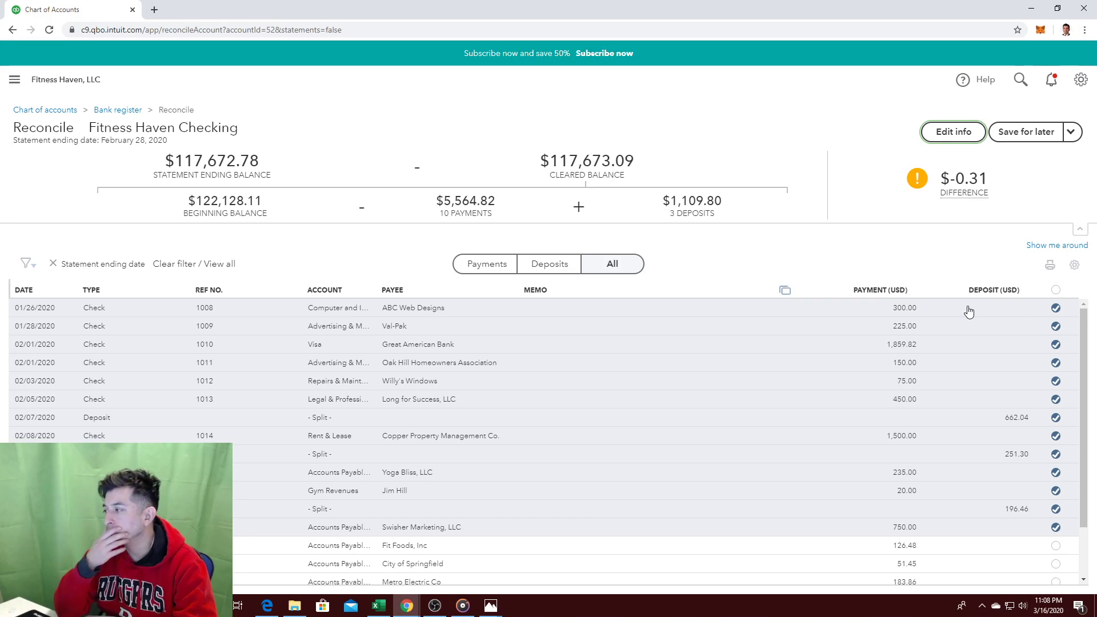
Step: In the Excel workbook, enter "For Bank Account" in cell B68, below the step 2 instruction on selecting accounts to reconcile
key(alt+Tab)
scroll(330, 403, up, 8)
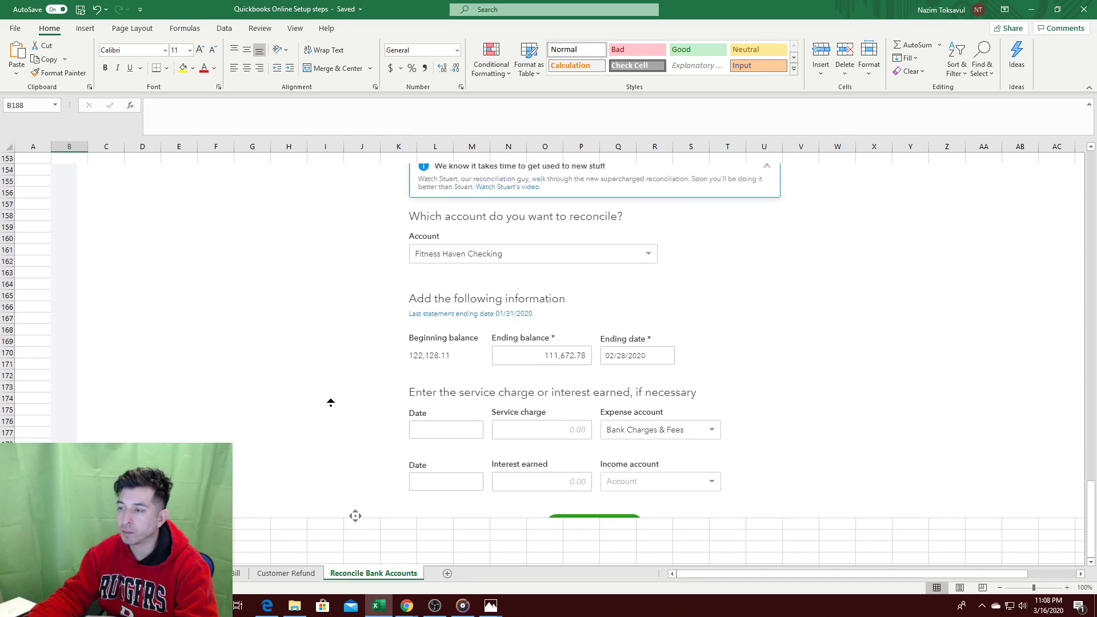
scroll(331, 402, up, 8)
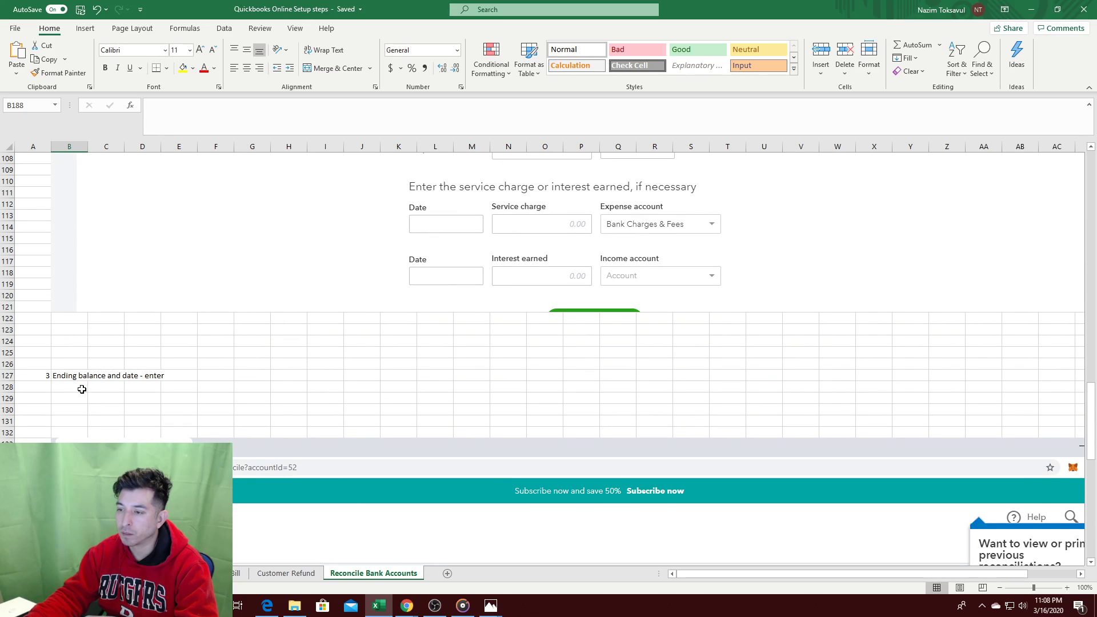
scroll(85, 397, up, 5)
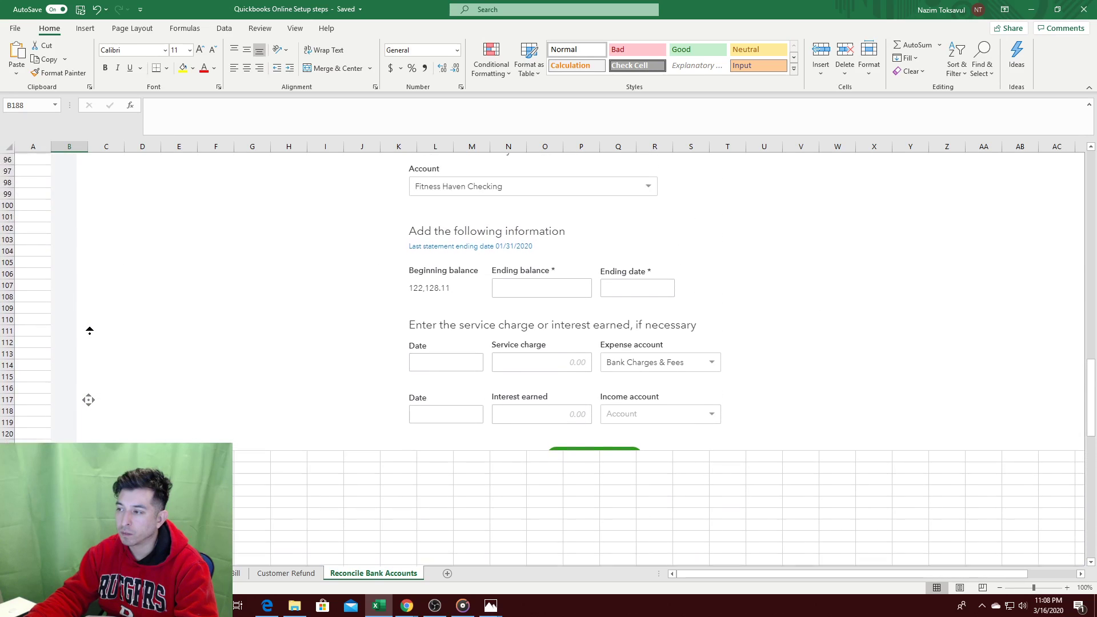
scroll(89, 400, up, 10)
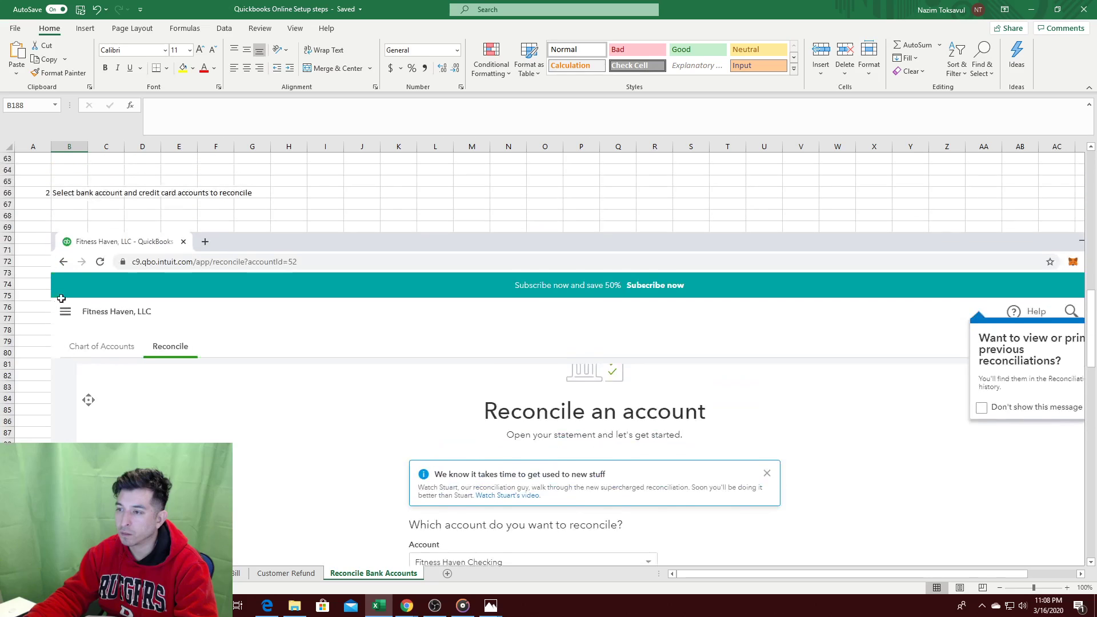
click(85, 217)
click(76, 227)
text(F)
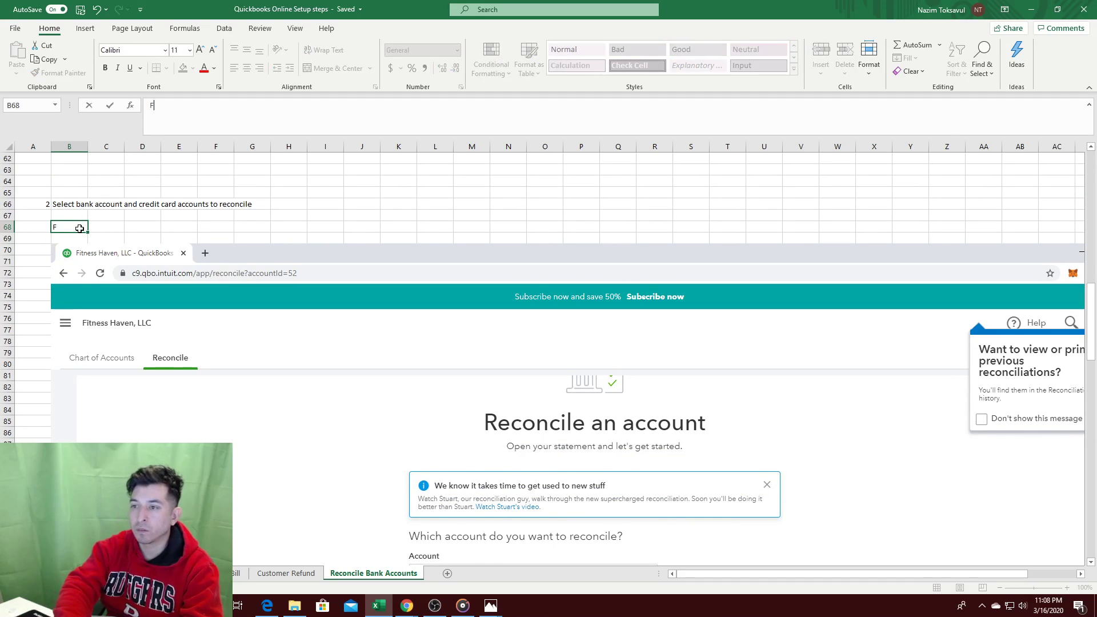
text(or Bank Account)
key(Tab)
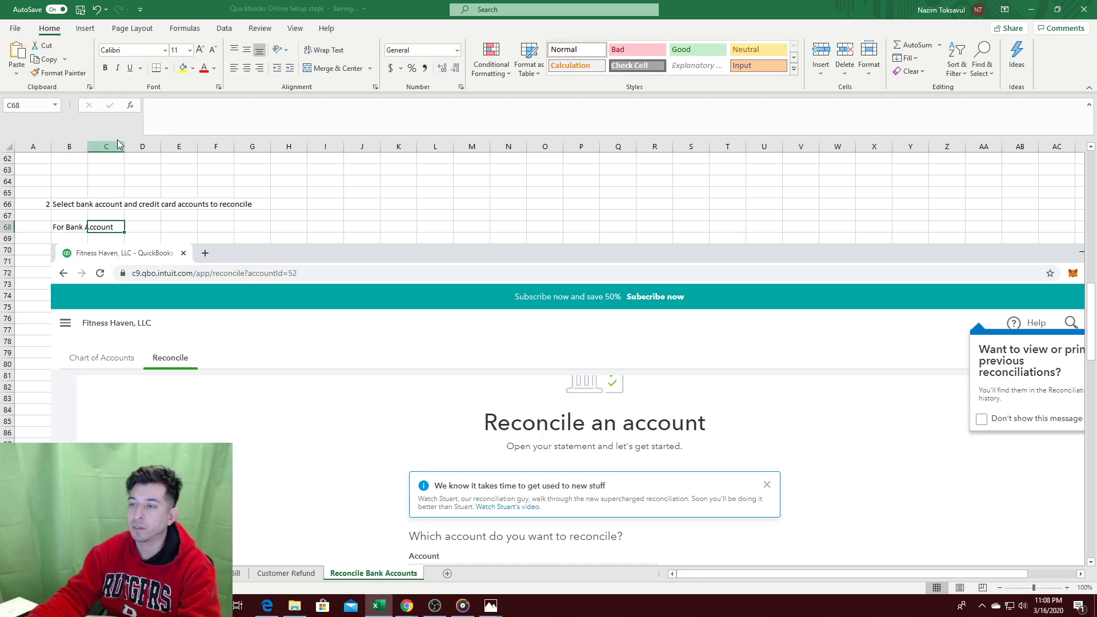
Step: Select cell B188 beside step 4, and look over the transaction list of the QuickBooks reconciliation
scroll(99, 214, down, 1)
scroll(99, 215, down, 20)
scroll(201, 260, up, 12)
scroll(229, 268, down, 12)
click(85, 203)
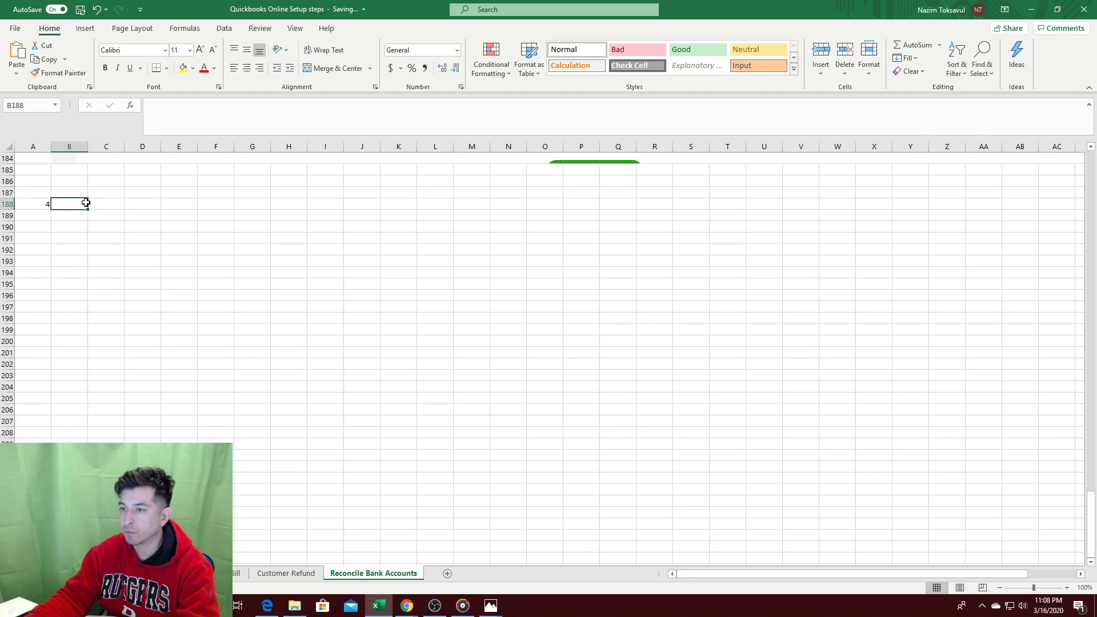
key(alt+Tab)
scroll(678, 388, down, 1)
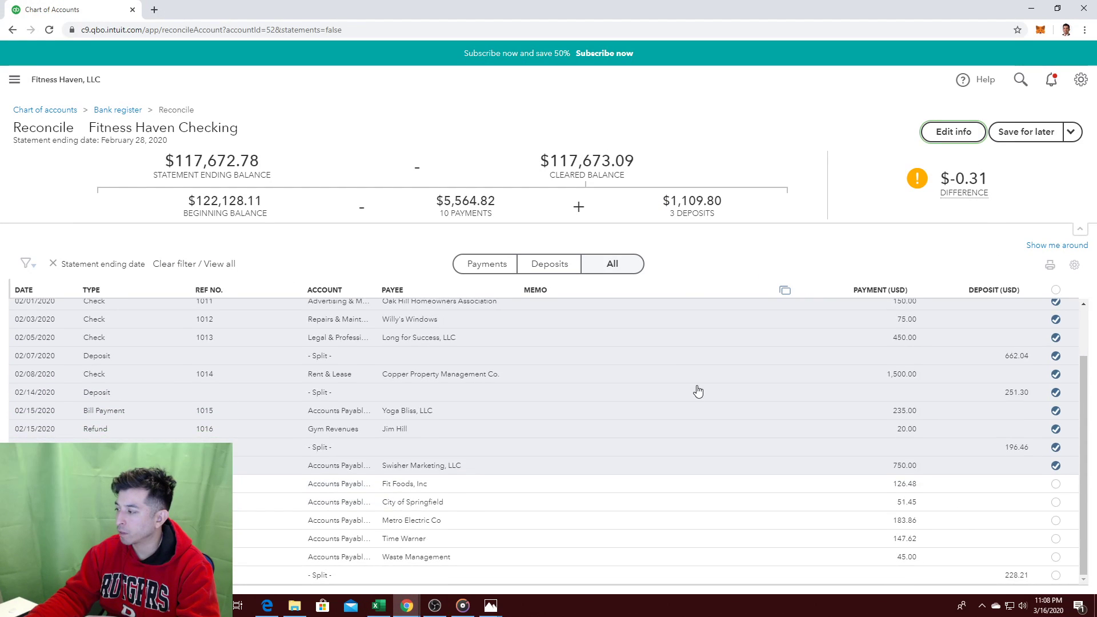
scroll(698, 390, up, 1)
scroll(698, 391, up, 1)
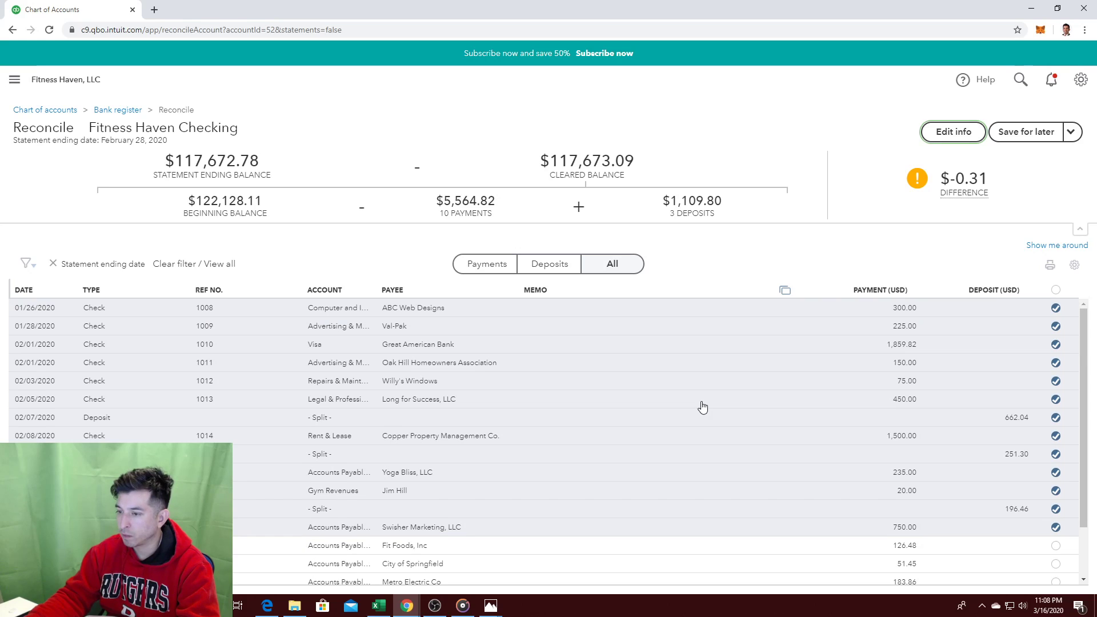
Step: Try "Select" and "Check bank" as opening words for step 4 in cell B188 of the Excel workbook, and erase them
key(alt+Tab)
text(Select)
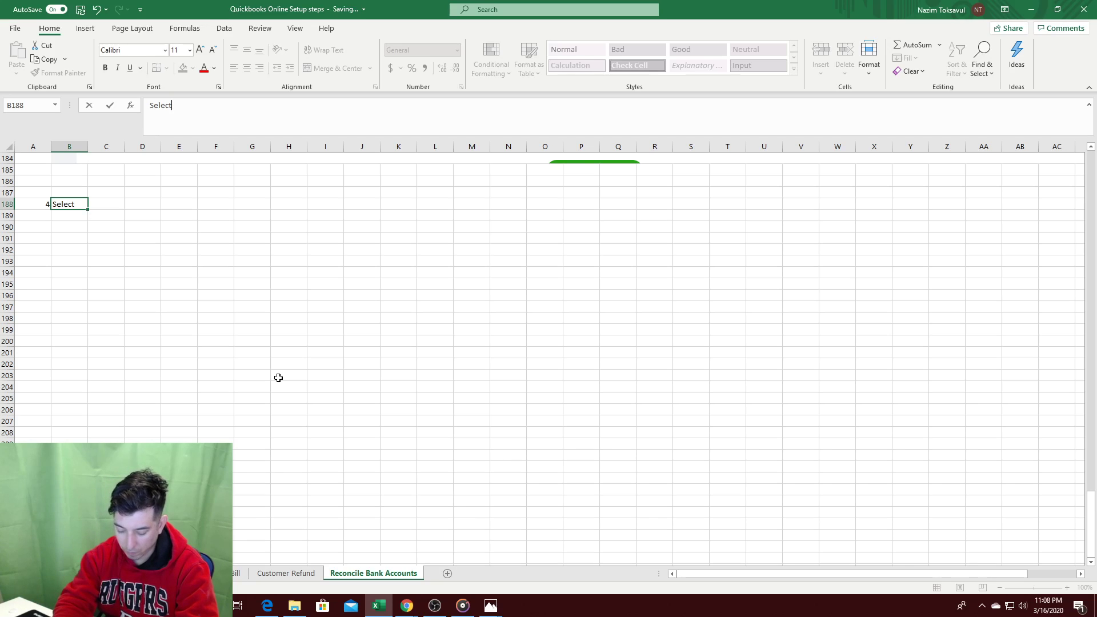
key(alt+Tab)
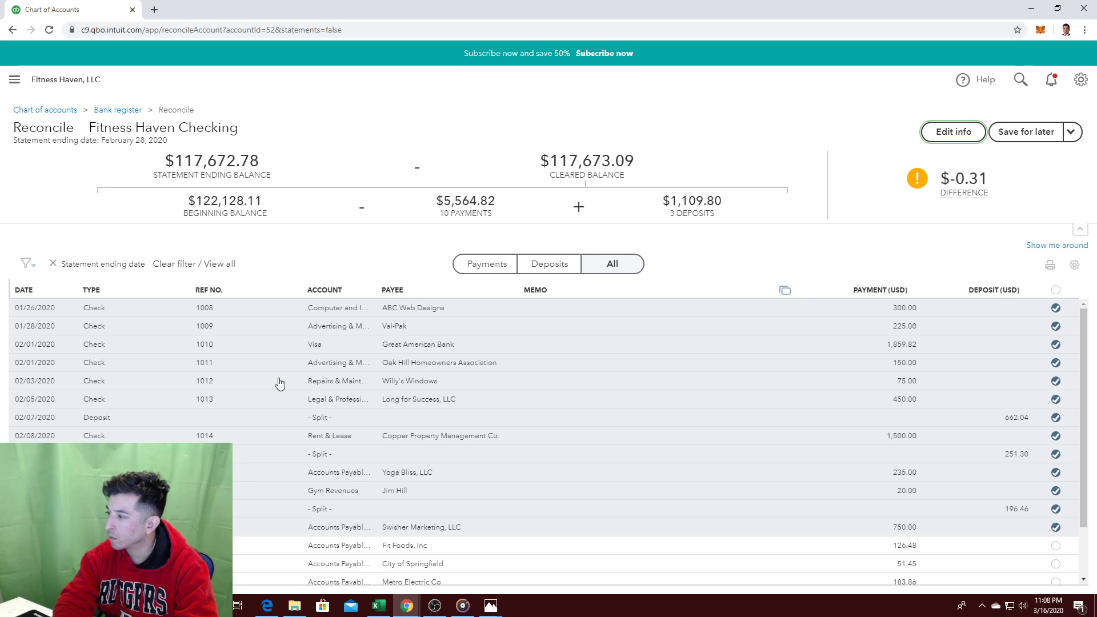
key(alt+Tab)
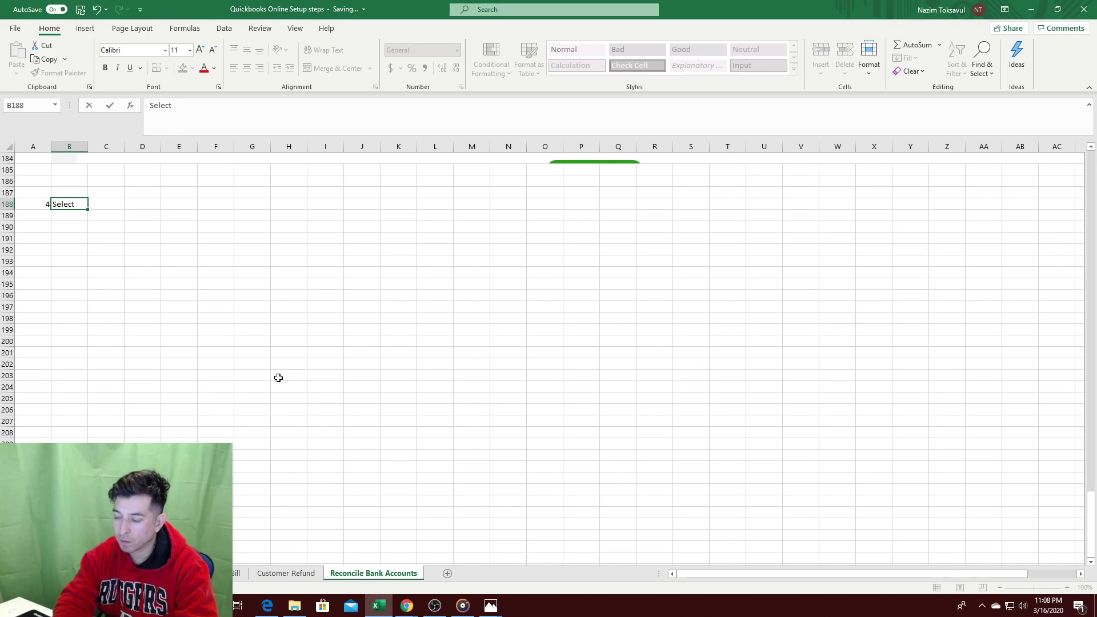
key(alt+Tab)
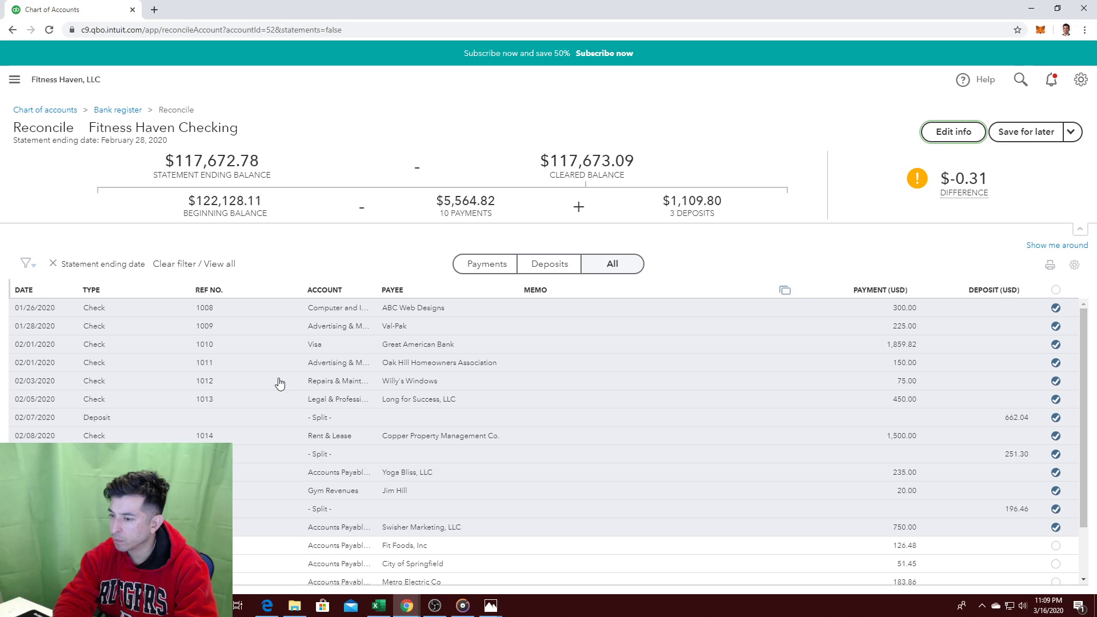
key(alt+Tab)
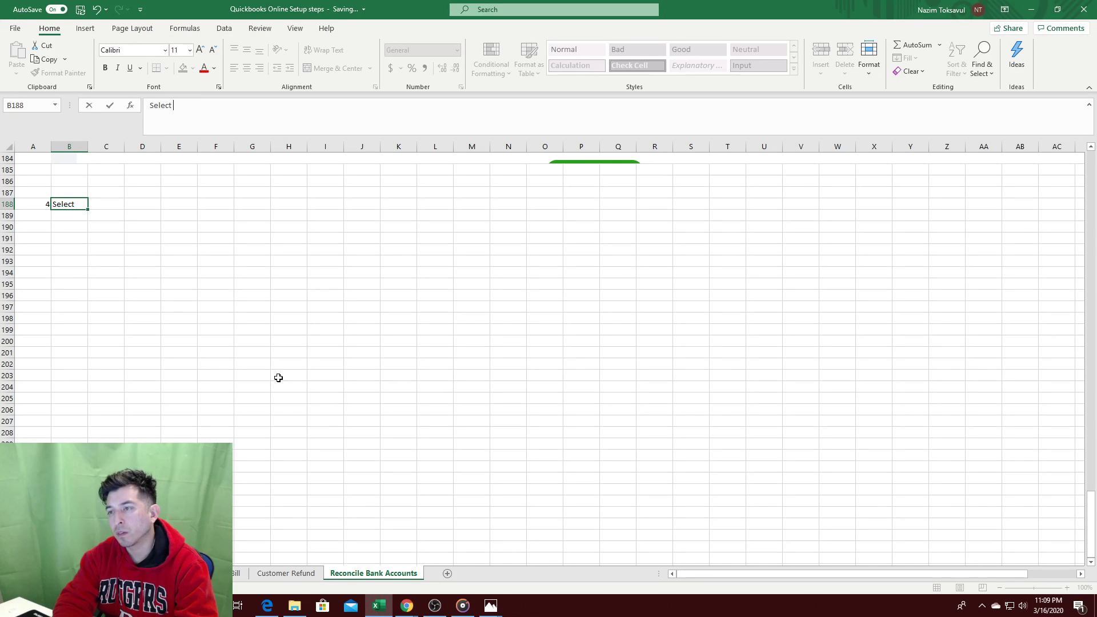
key(BackSpace)
text(Chec)
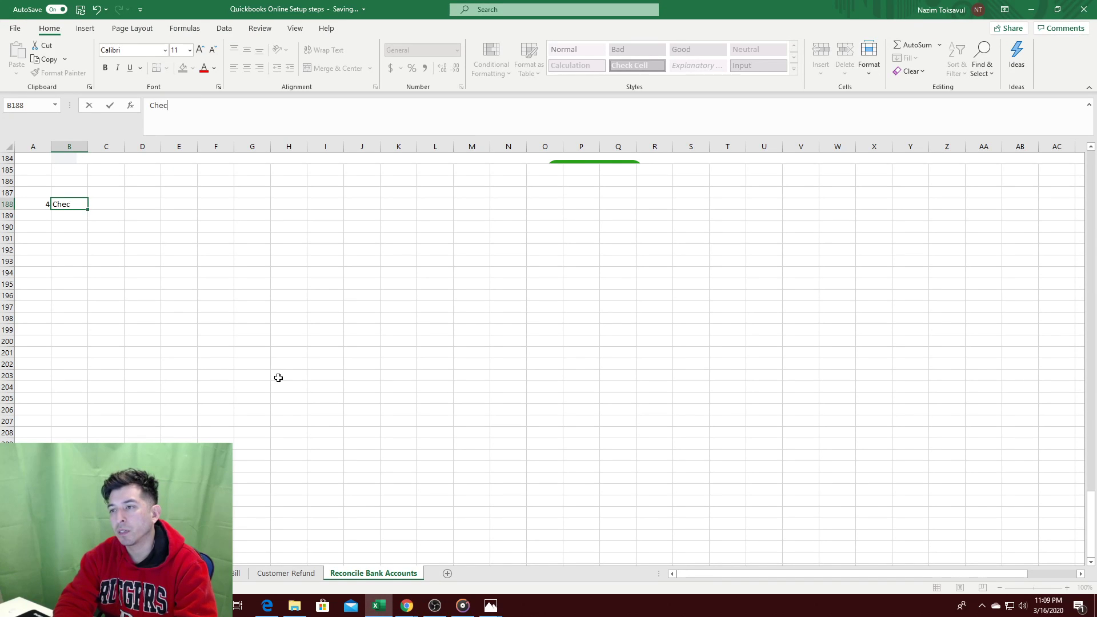
text(k bank)
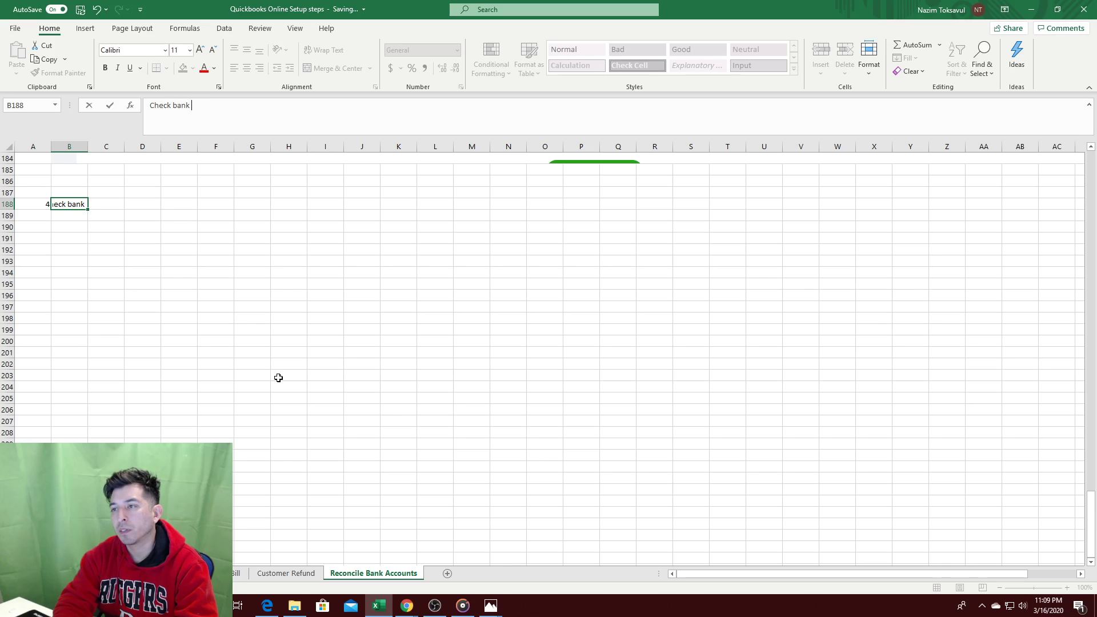
key(BackSpace)
key(BackSpace)
key(BackSpace)
key(BackSpace)
key(BackSpace)
key(BackSpace)
key(BackSpace)
key(BackSpace)
key(BackSpace)
key(BackSpace)
key(BackSpace)
Step: Enter "Reconciliation - check matching items, leave out unmatching (usually at bottom)" in cell B188 as the step 4 instruction
text(R)
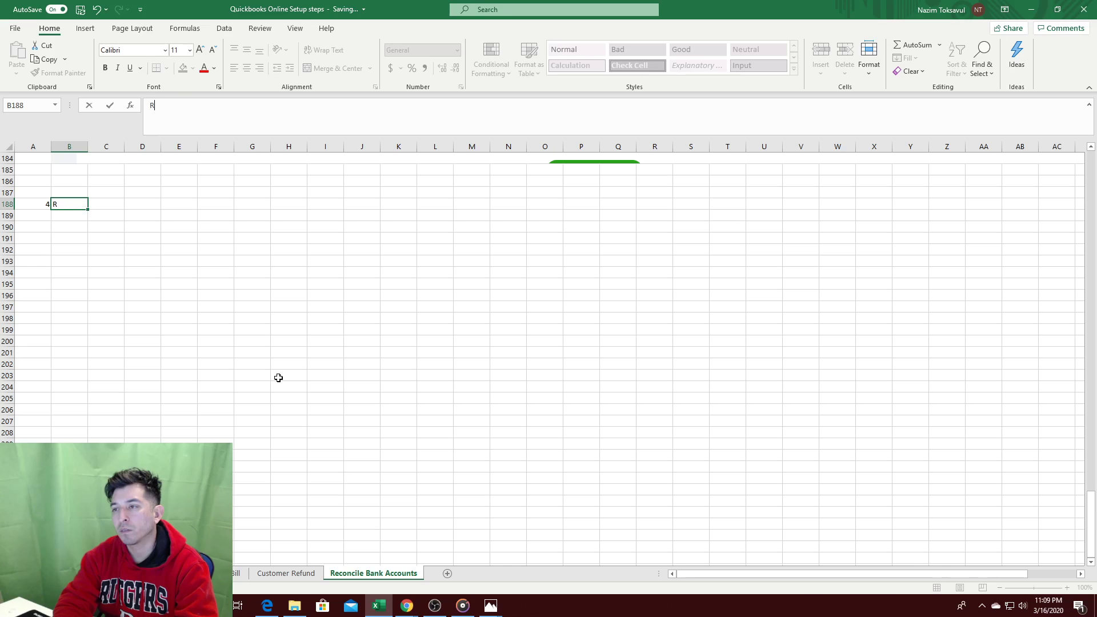
text(econciliation - check)
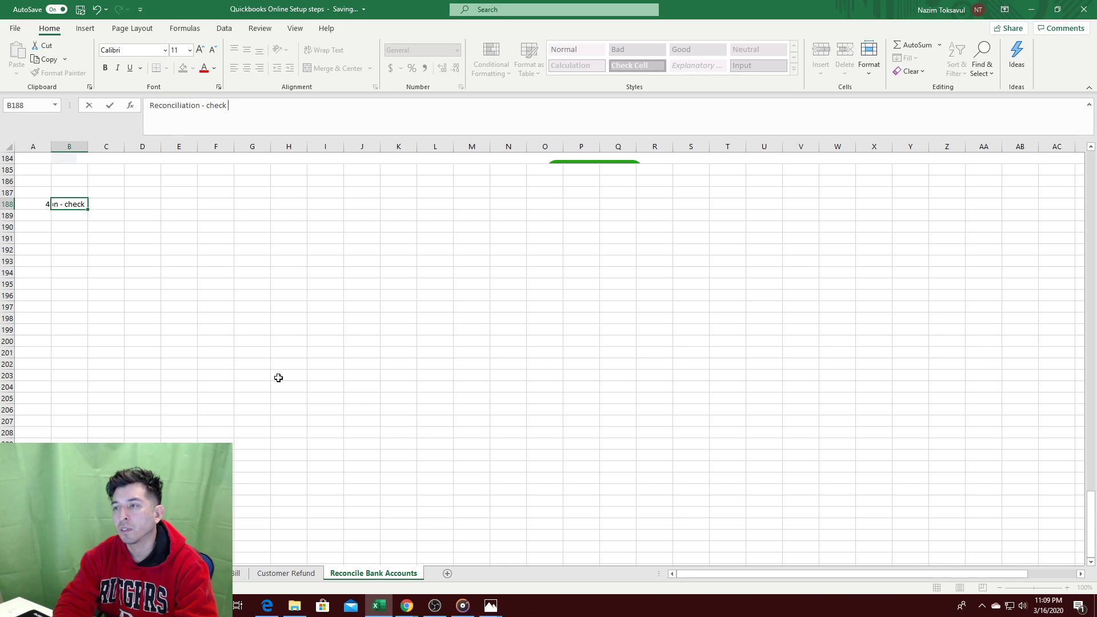
text( matching items, leave out)
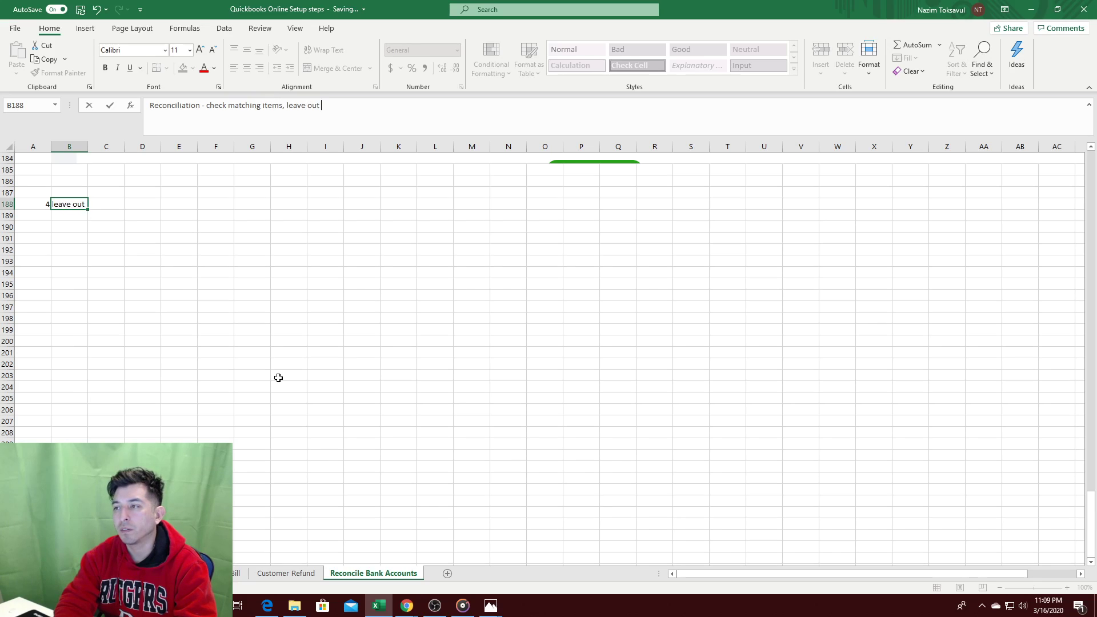
text(sually at bottom))
key(Return)
key(Return)
key(Return)
Step: Capture the QuickBooks reconciliation with its unmatched bottom transactions and paste the screenshot below step 4 in the Excel sheet, starting at B191
key(alt+Tab)
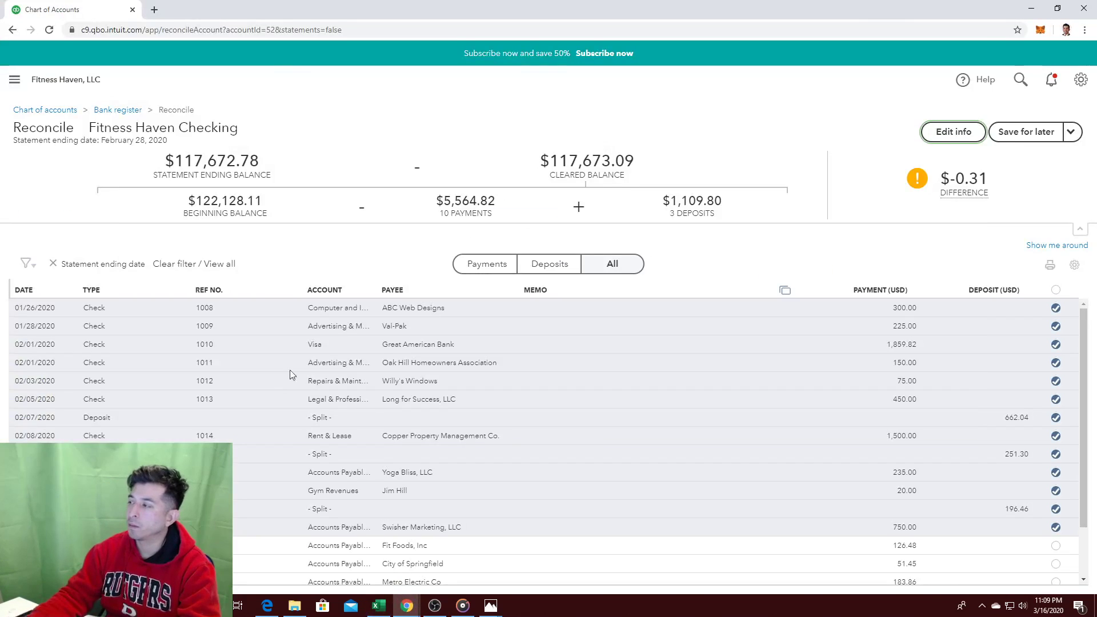
scroll(997, 350, down, 3)
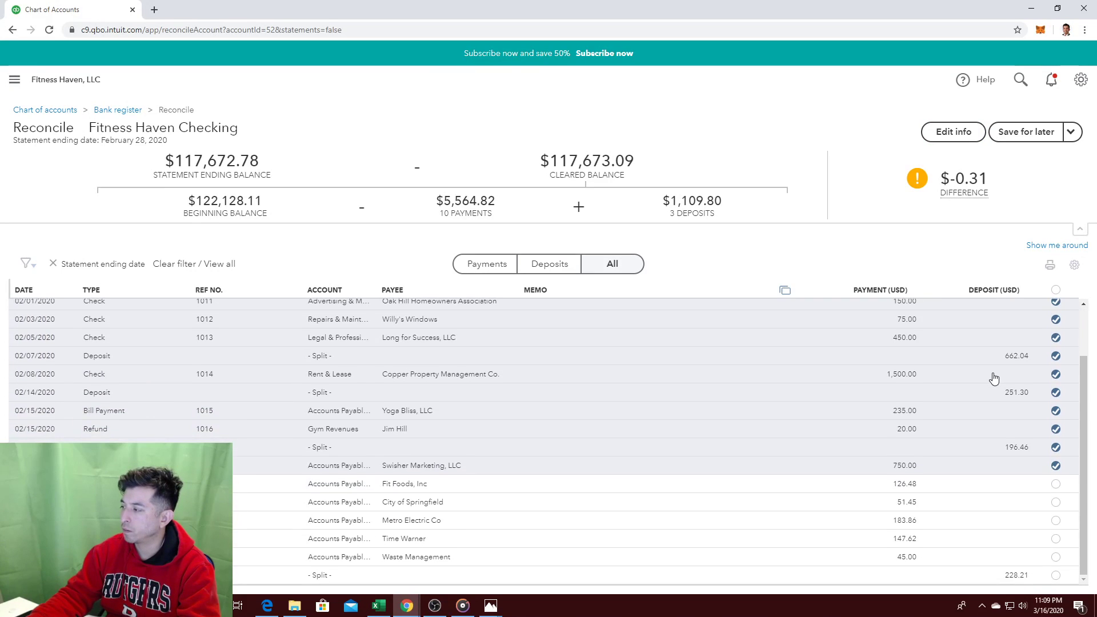
key(alt+Tab)
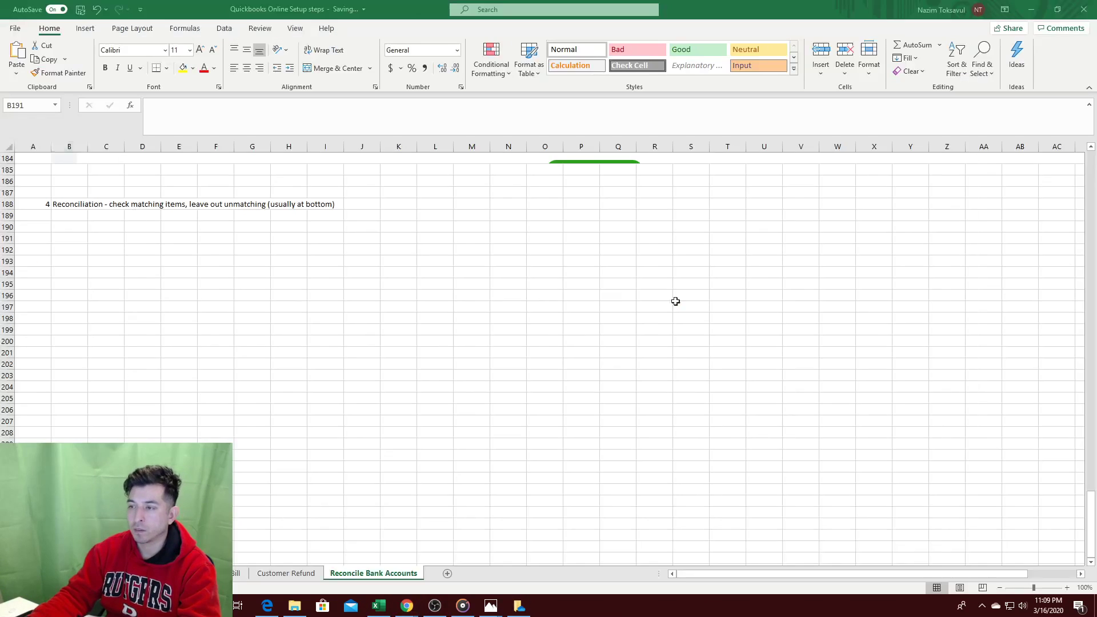
key(ctrl+v)
click(25, 366)
scroll(26, 406, down, 11)
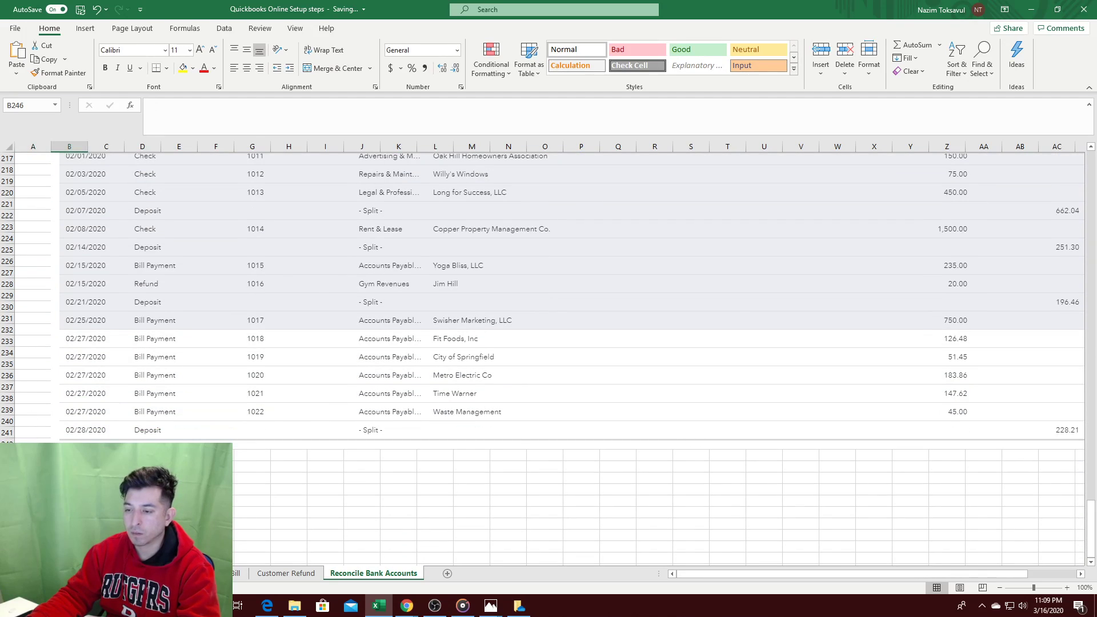
Step: Expand the save options of the QuickBooks reconciliation to show Finish now, and capture a screenshot of them
key(alt+Tab)
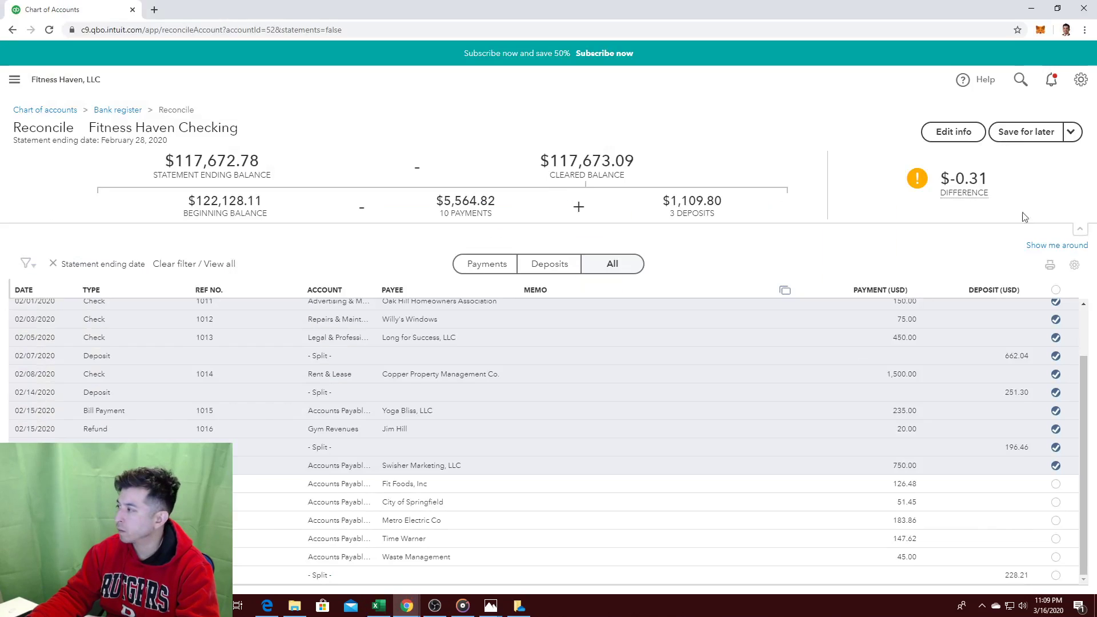
click(1071, 132)
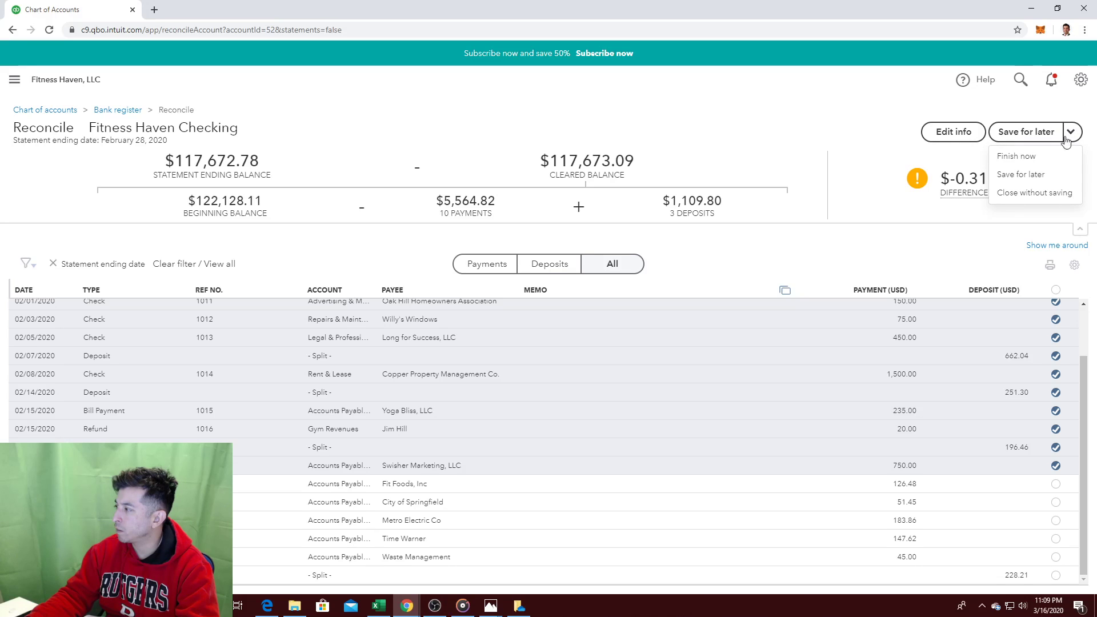
key(Print)
key(Escape)
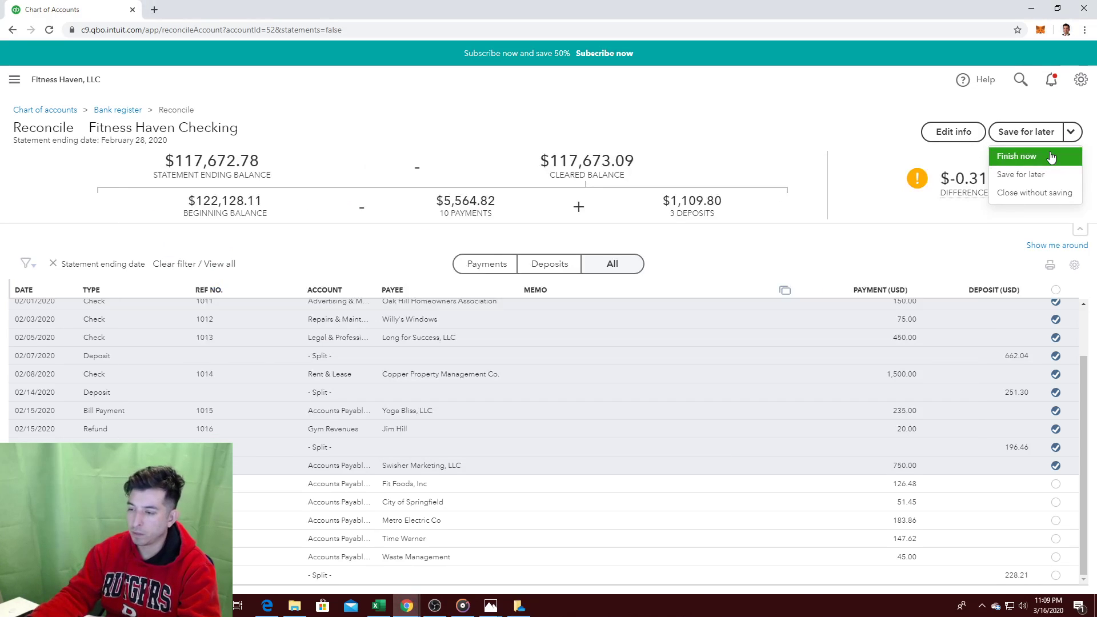
Step: Enter "Finish now - select" in cell B246 of the Excel workbook as the step 5 instruction
key(alt+Tab)
text(Finis)
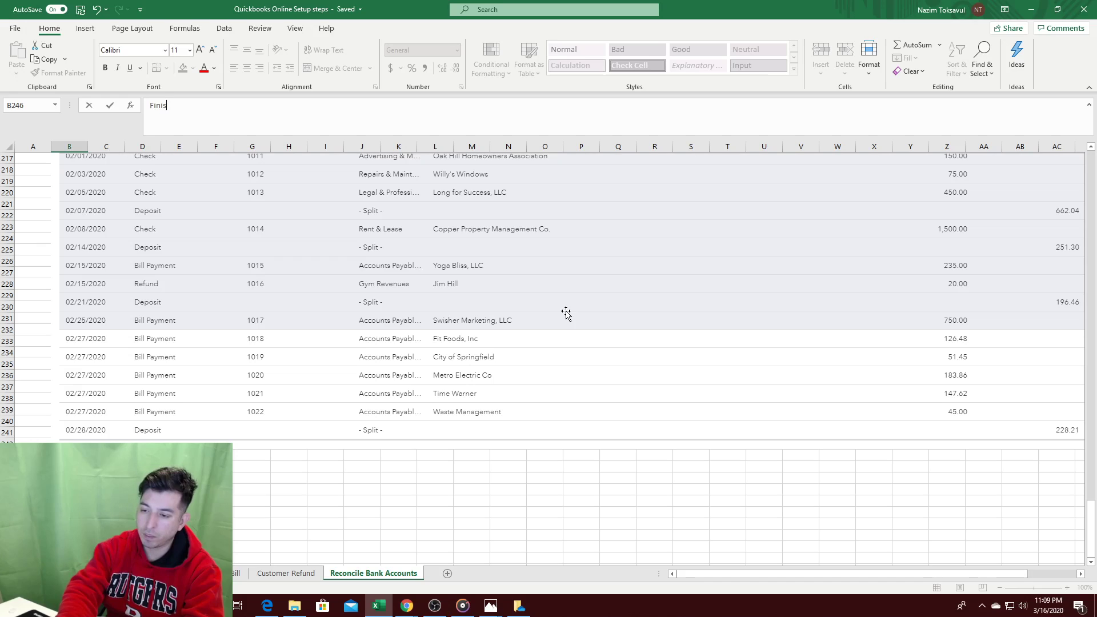
text(h now - sele)
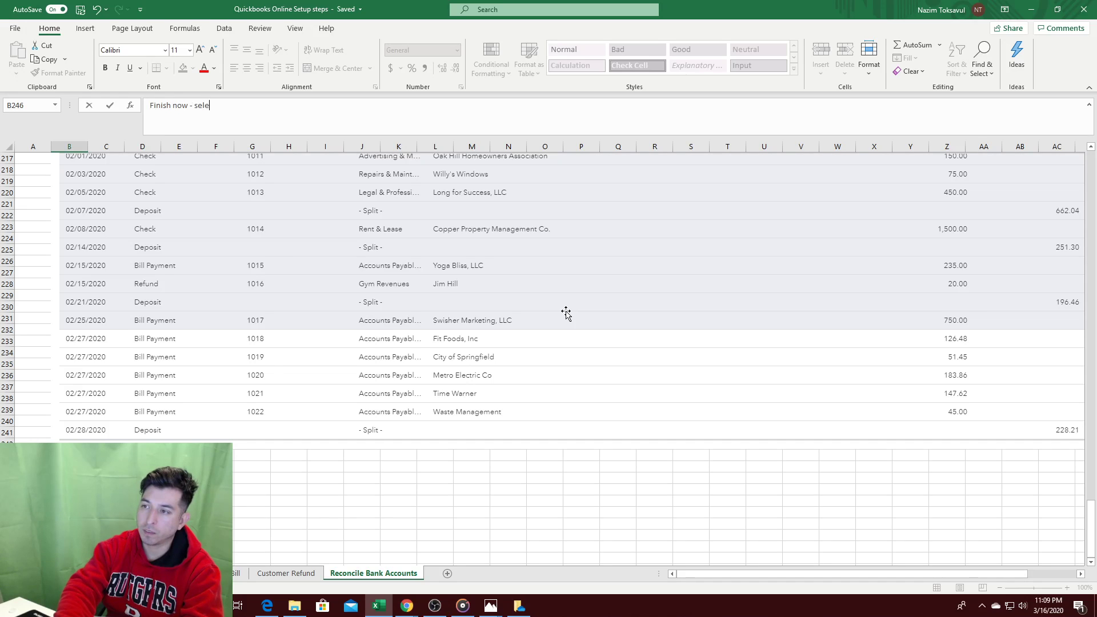
text(c)
key(Return)
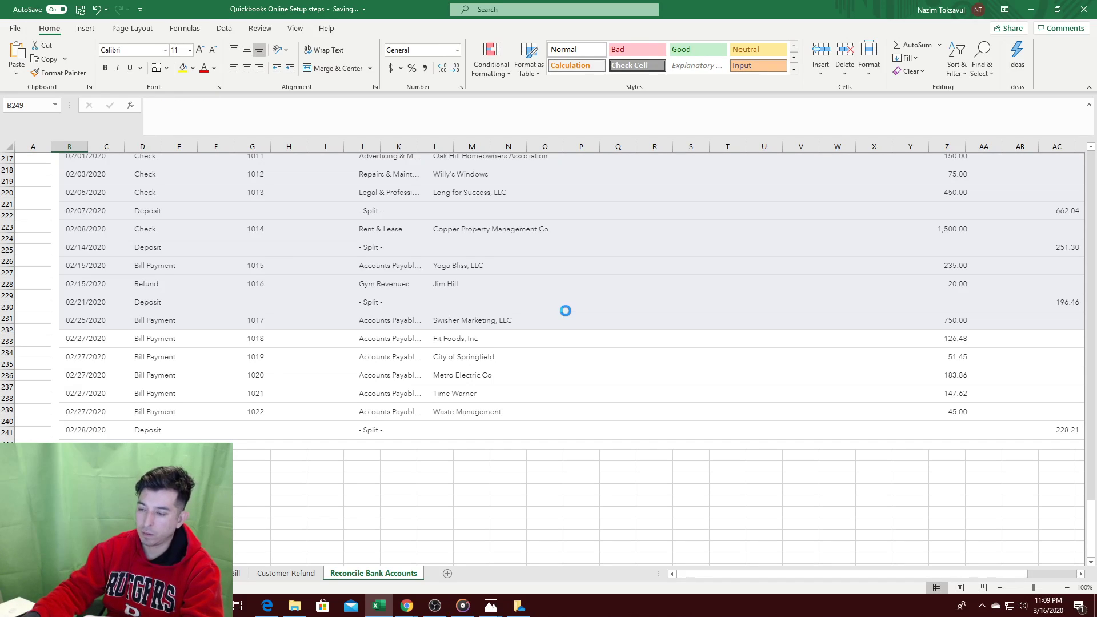
Step: Choose Finish now for the reconciliation in QuickBooks, and paste the captured screenshot below step 5 in the Excel sheet, starting at B249
key(alt+Tab)
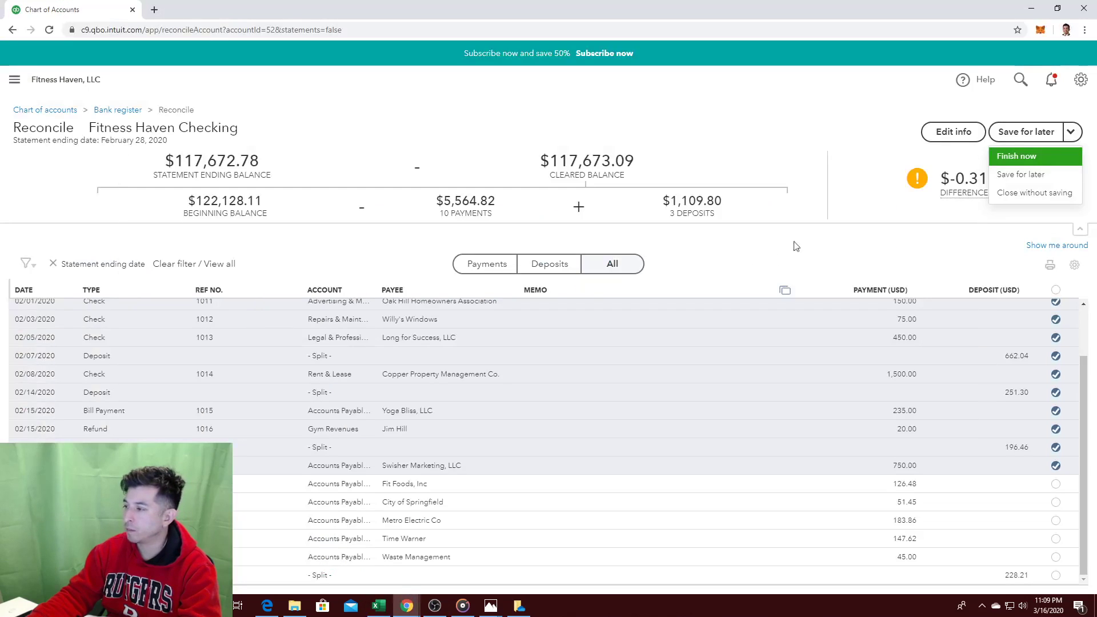
click(1024, 156)
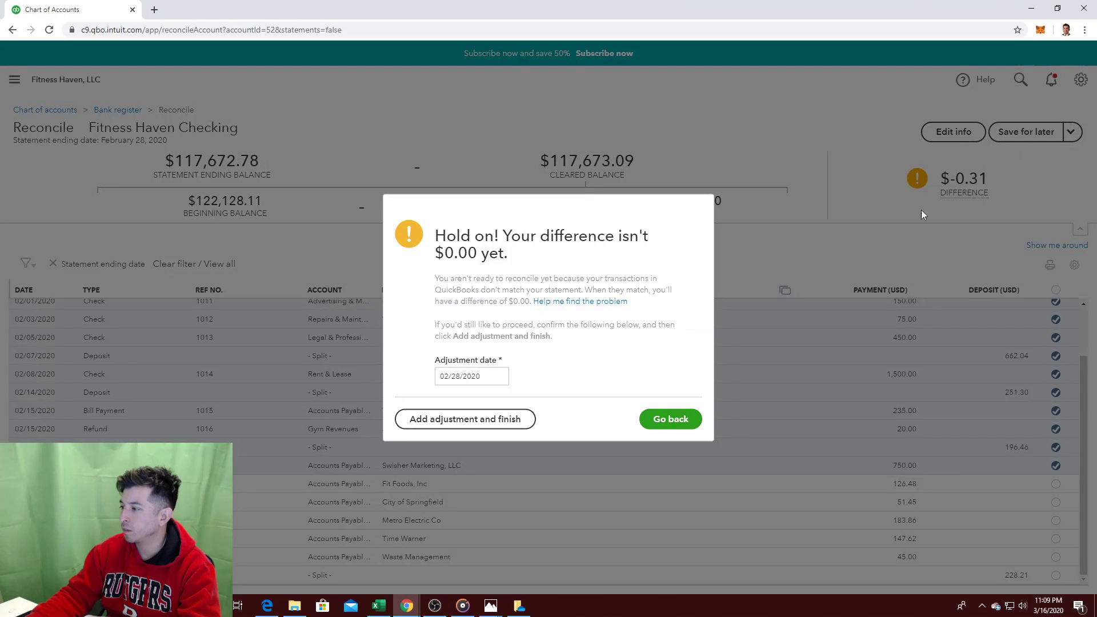
key(alt+Tab)
key(ctrl+v)
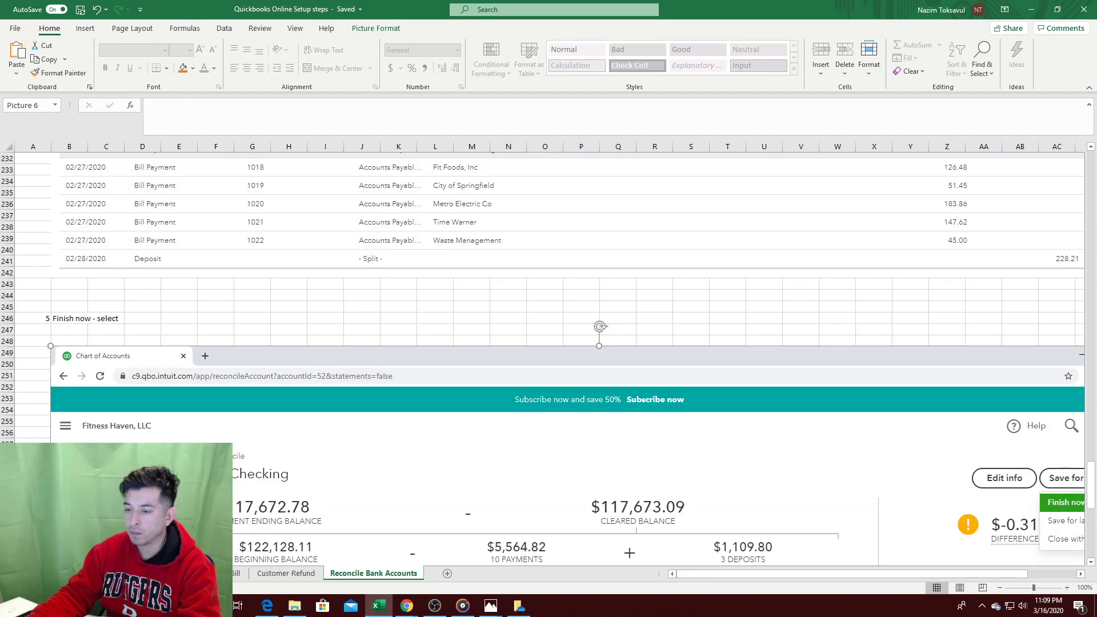
scroll(549, 343, down, 5)
scroll(549, 343, down, 10)
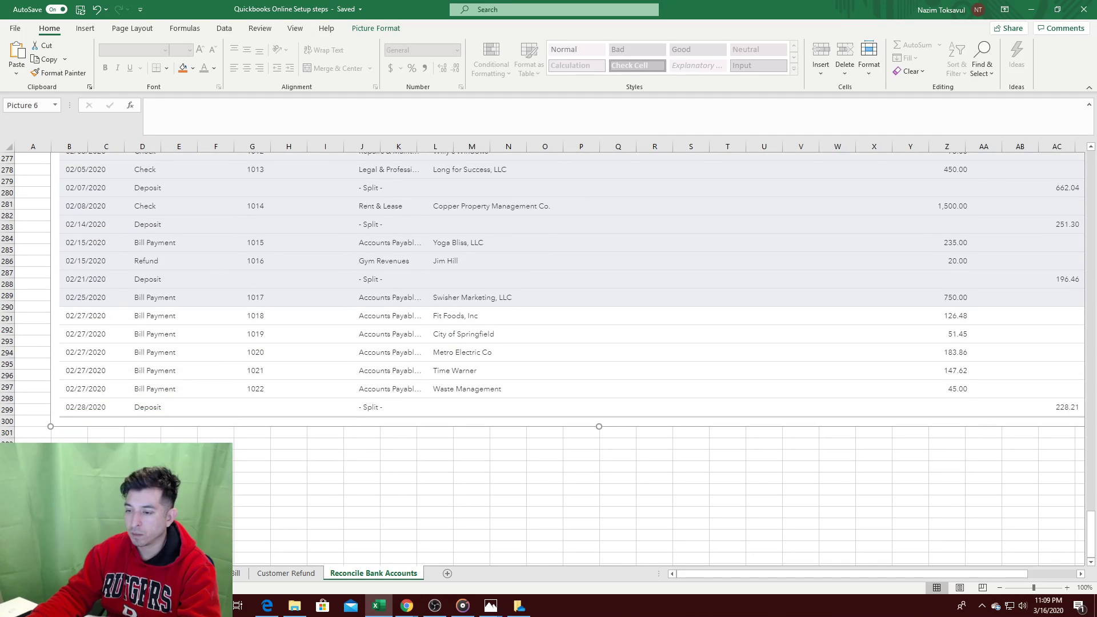
Step: Check the adjustment dialog in QuickBooks and enter "Adjustment - if needed (pennies or other)" in Excel cell B304 as the step 6 instruction
key(alt+Tab)
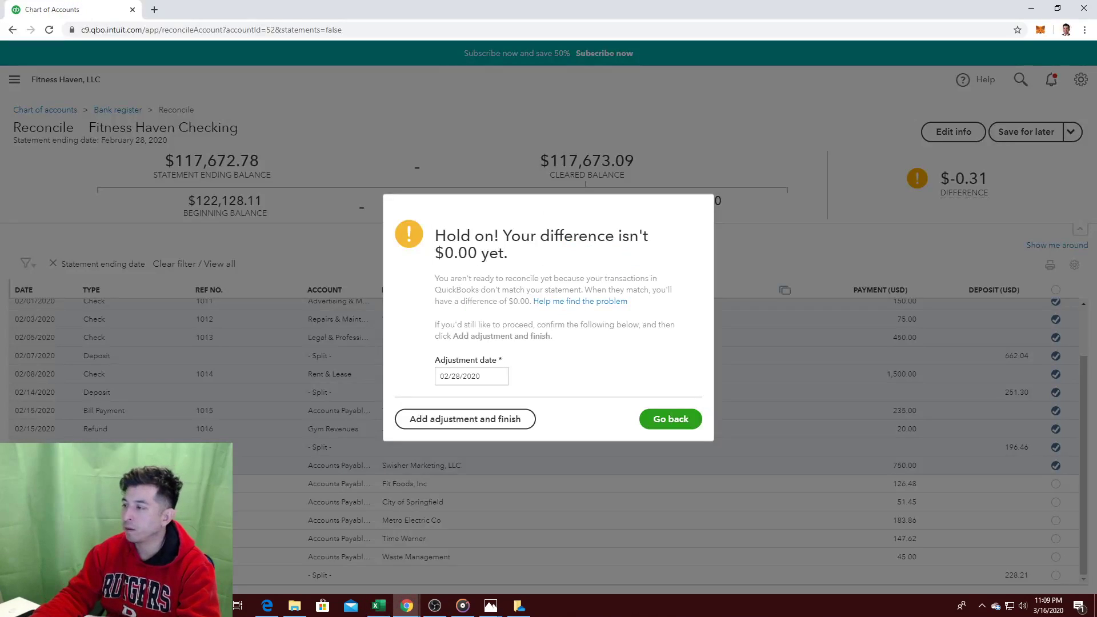
key(alt+Tab)
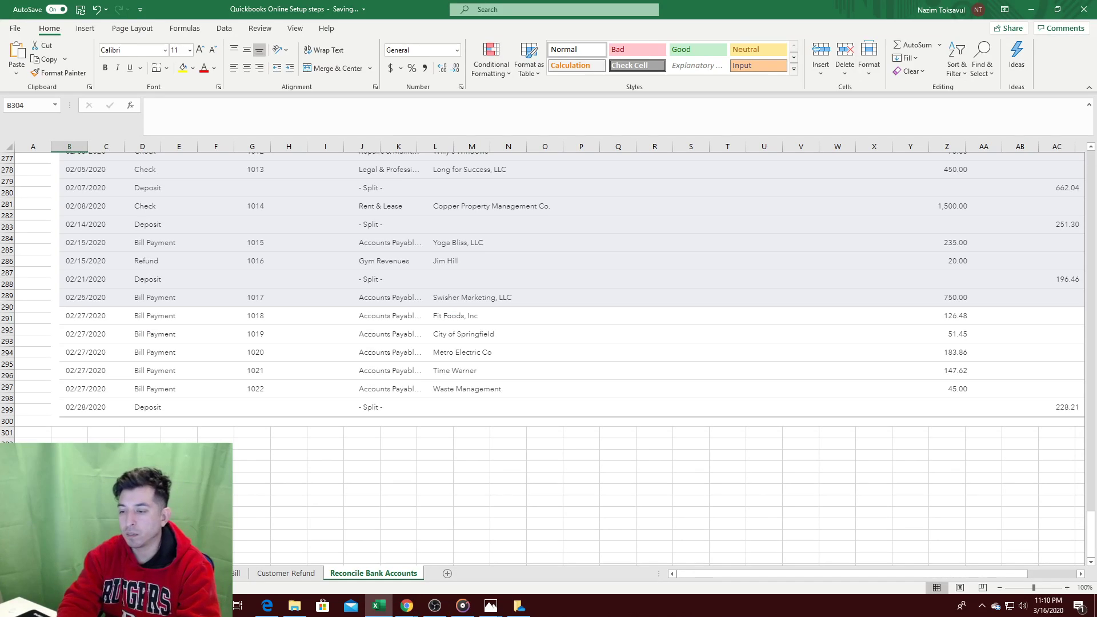
text(If)
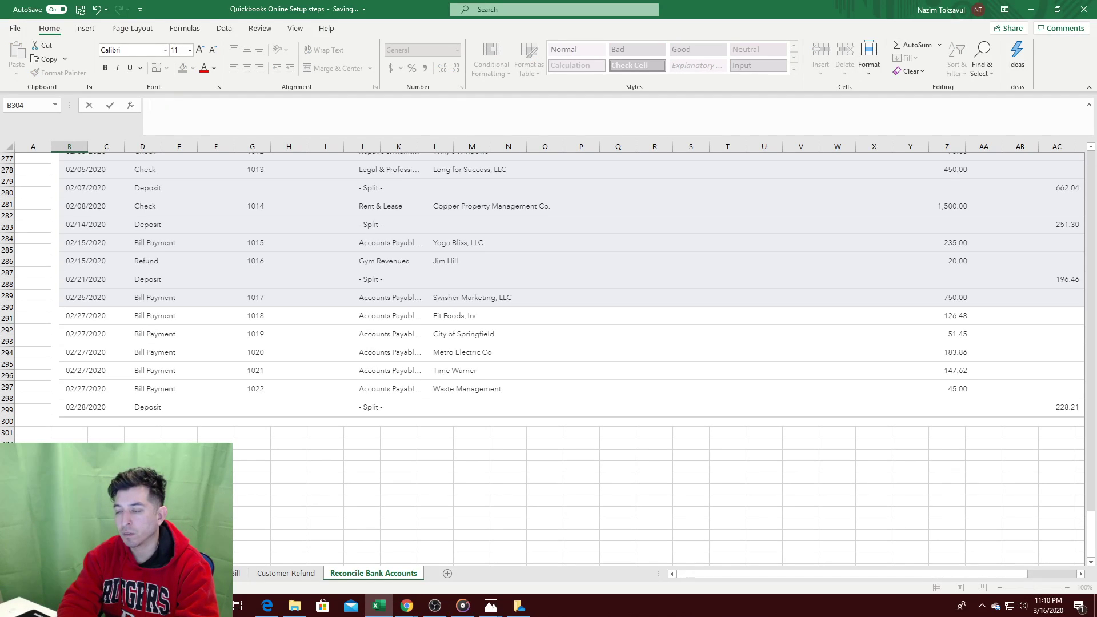
key(alt+Tab)
key(alt+Tab)
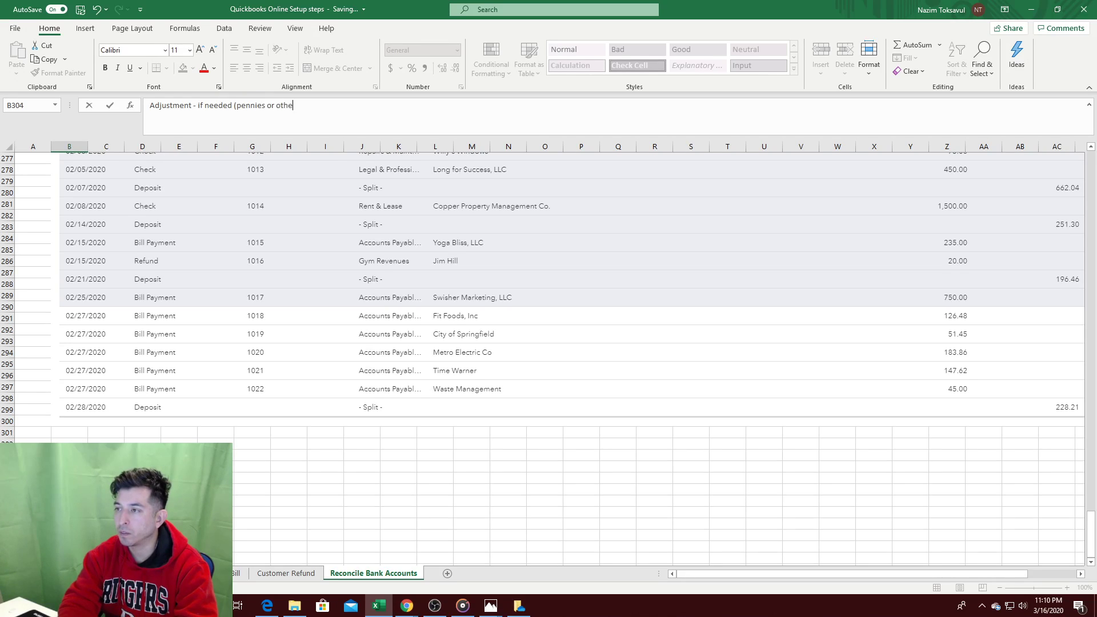
Step: Capture the QuickBooks adjustment dialog and paste the screenshot below step 6 in the Excel sheet
key(alt+Tab)
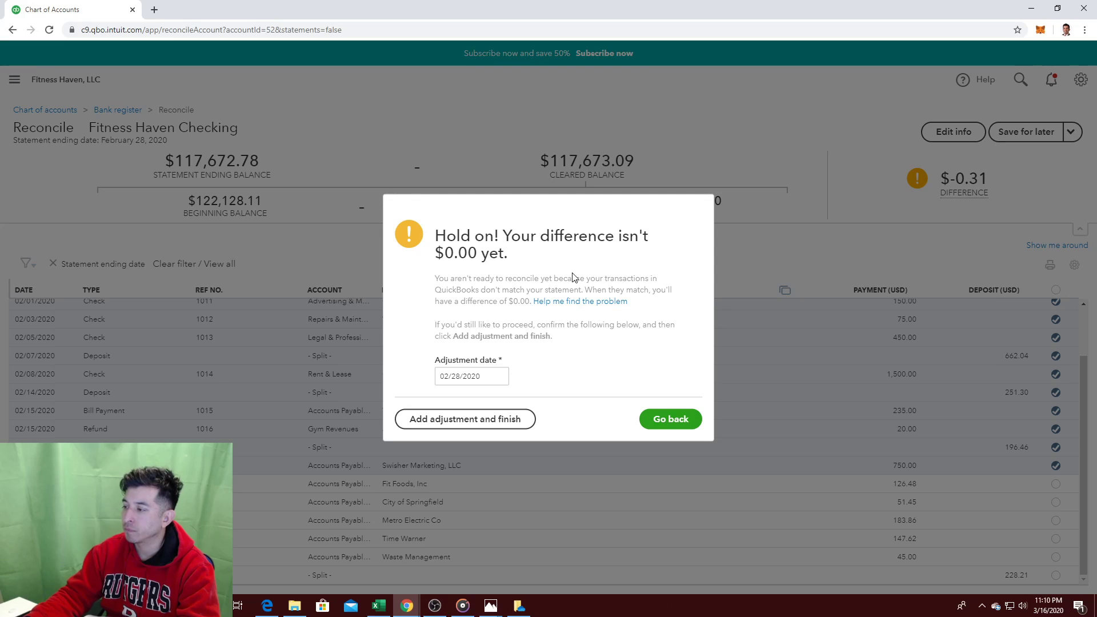
key(alt+Tab)
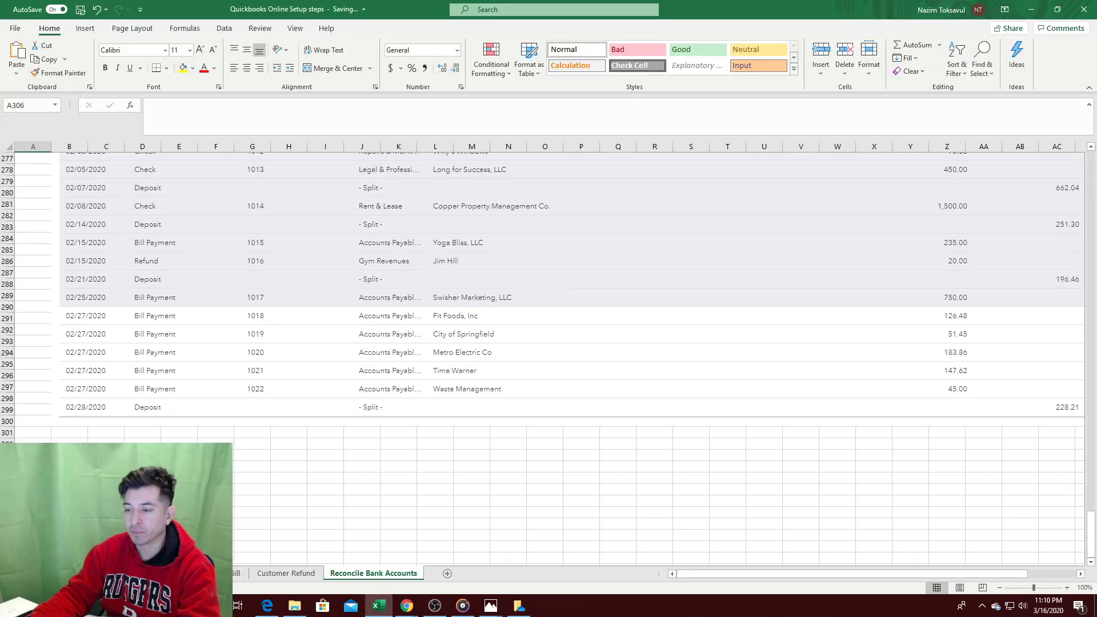
key(ctrl+v)
scroll(381, 386, down, 12)
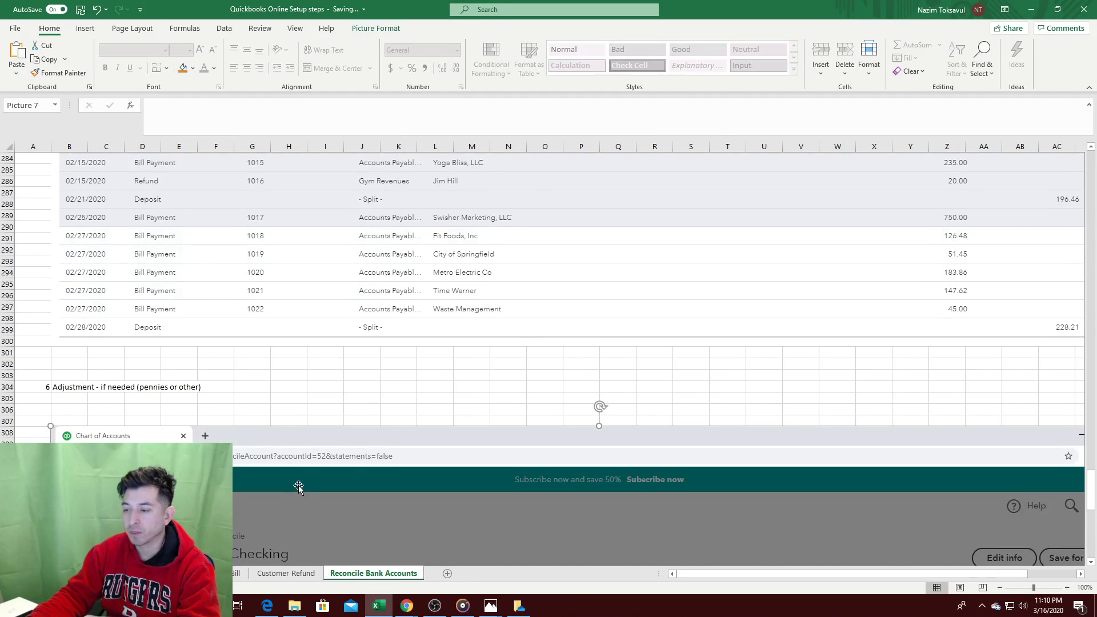
scroll(381, 386, down, 5)
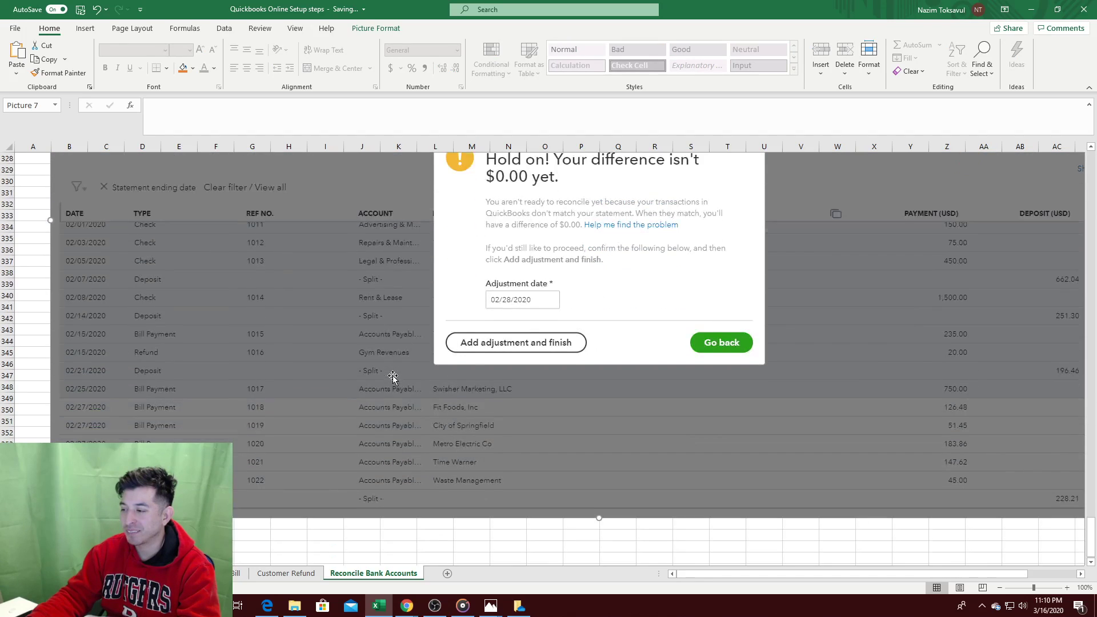
Step: Finish the checking account reconciliation in QuickBooks with an adjustment dated 02/28/2020, and close the completion dialog
key(alt)
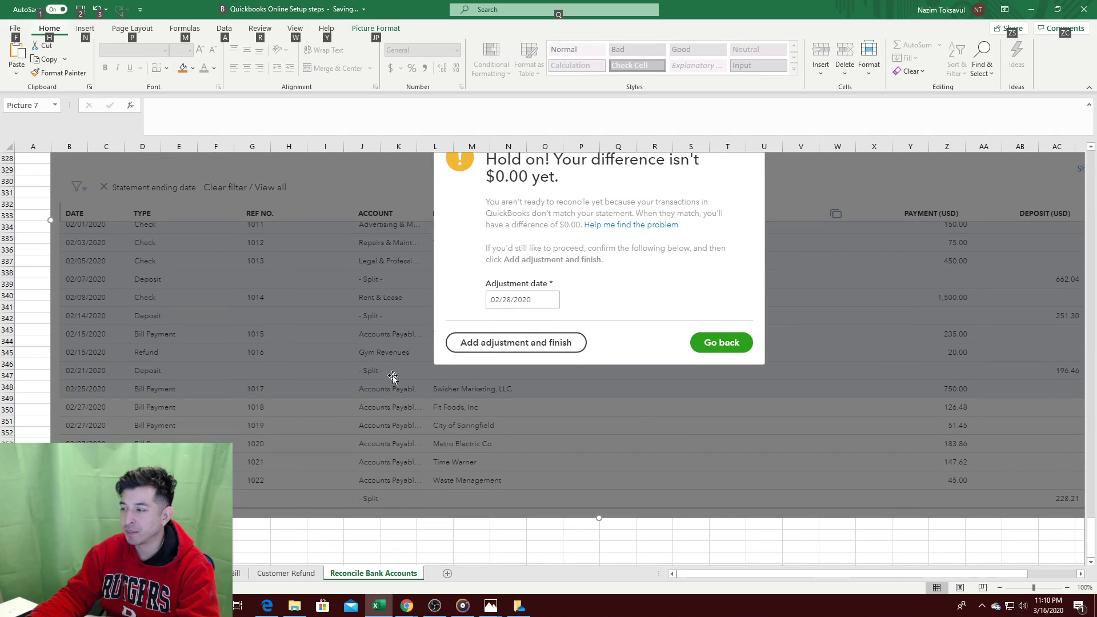
key(alt+Tab)
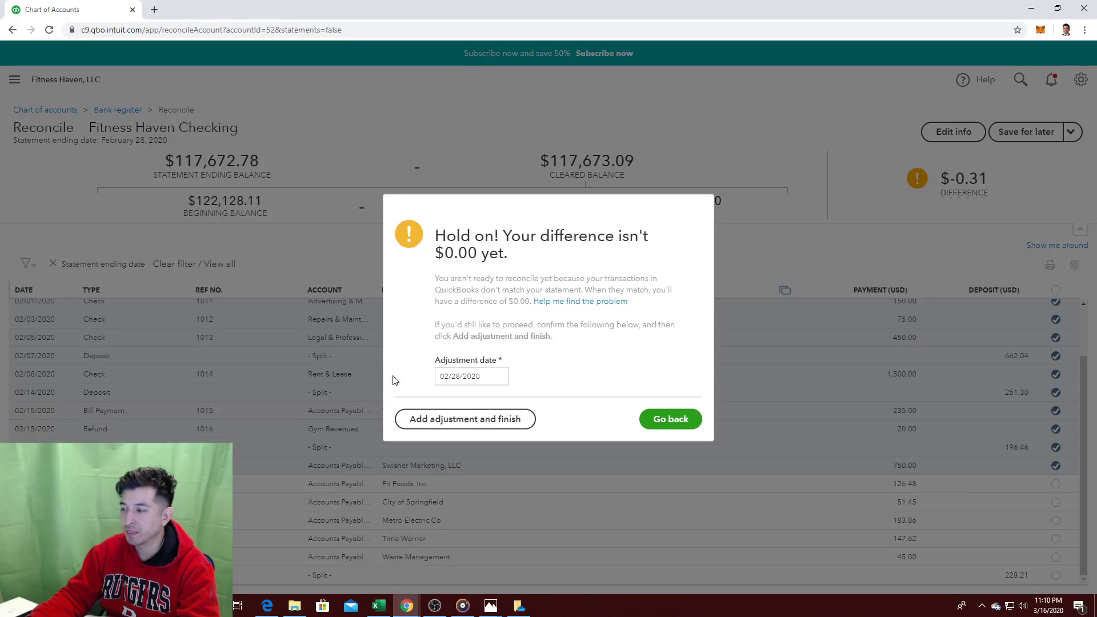
click(494, 426)
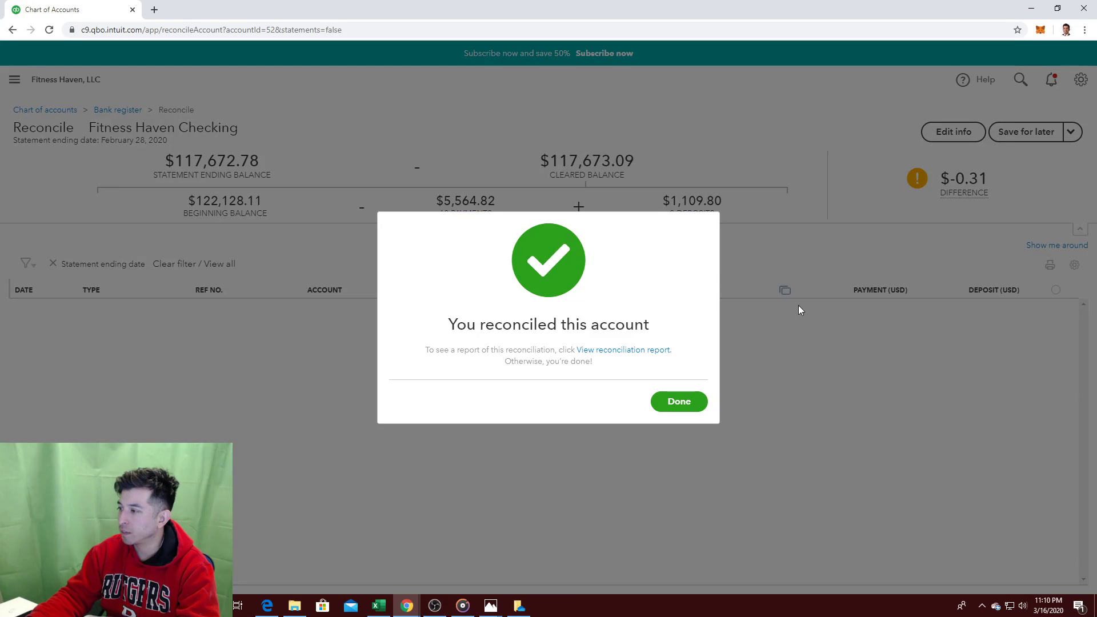
click(696, 403)
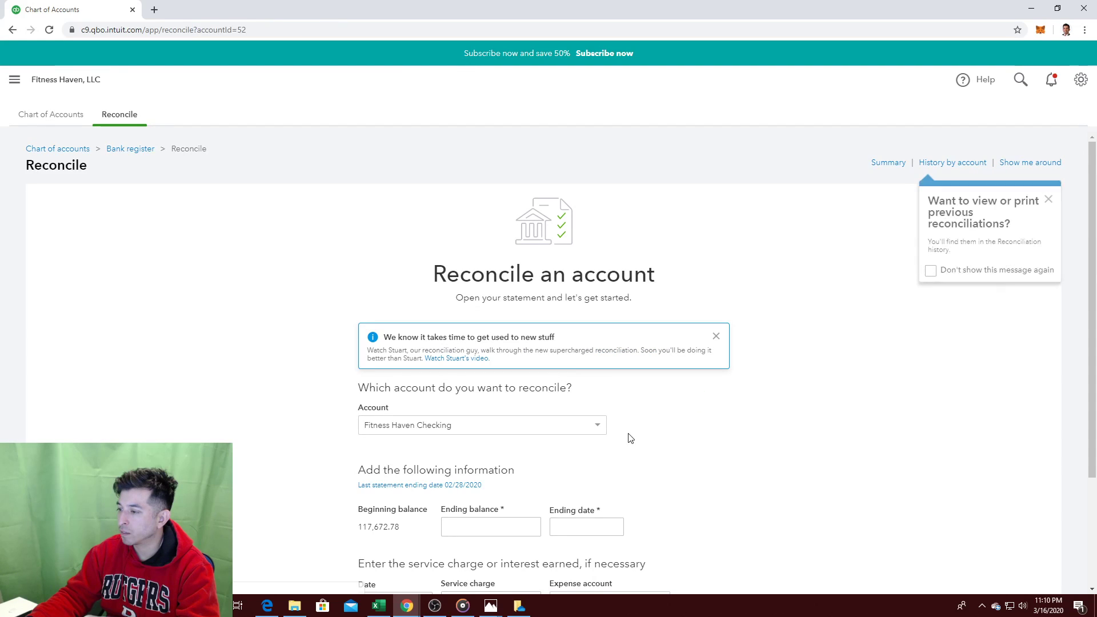
Step: Add step 7 to the Excel sheet, with 7 in cell A364 and "Credit Card Reconciliation" in B364
key(alt+Tab)
key(Escape)
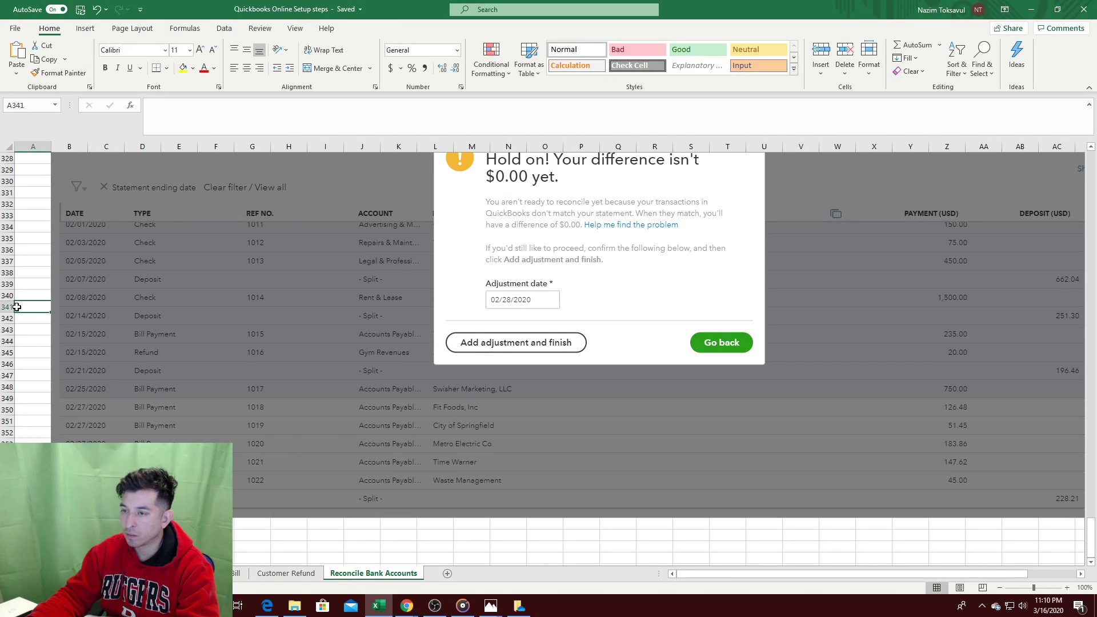
scroll(17, 308, up, 8)
key(Page_Down)
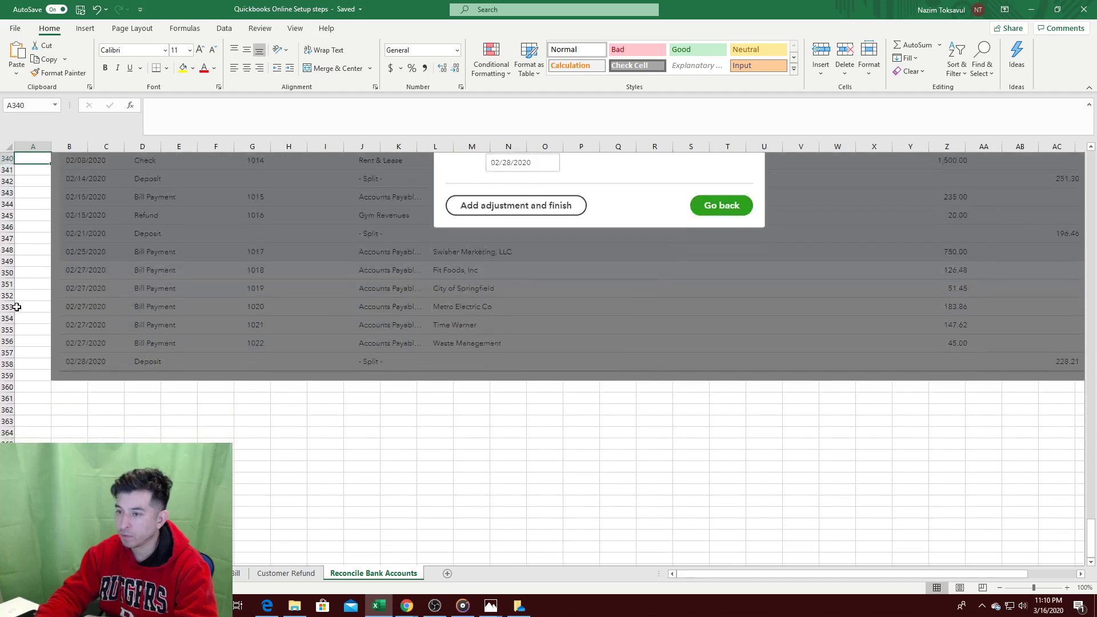
click(37, 429)
text(7)
key(Tab)
text(Credit Card Reconci)
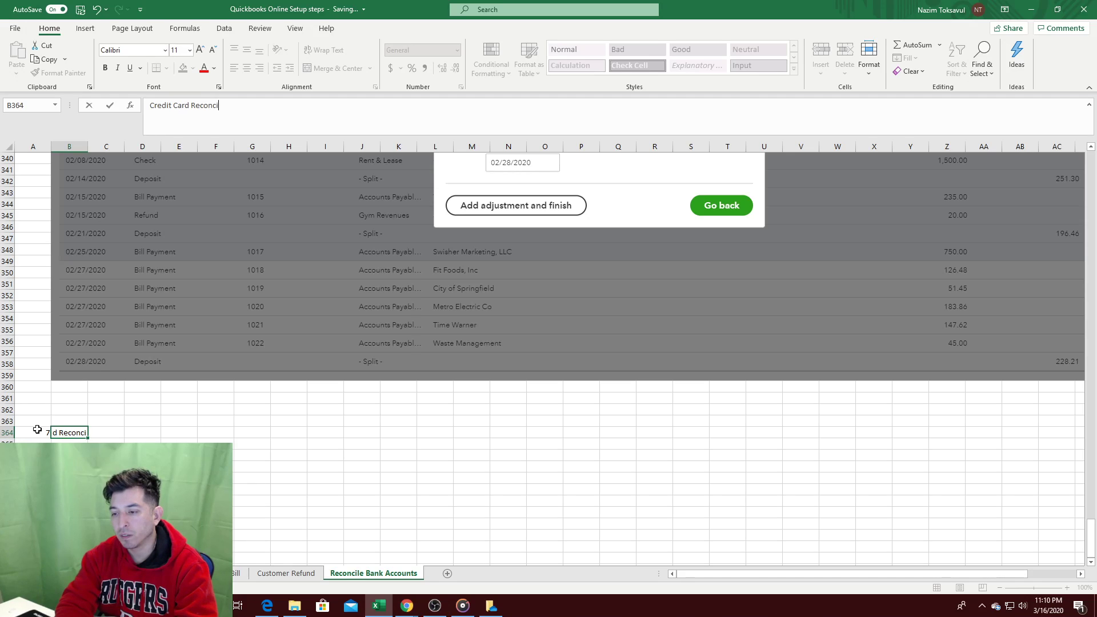
text(liation)
key(Return)
key(Return)
key(Return)
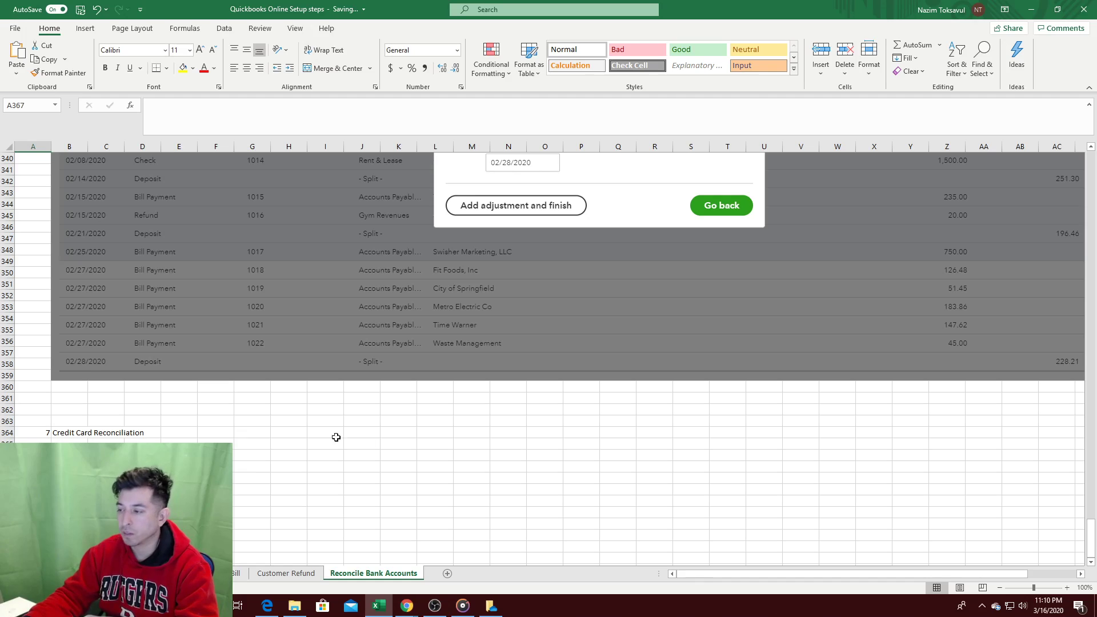
Step: Switch to QuickBooks and set the account to reconcile to Visa
key(alt+Tab)
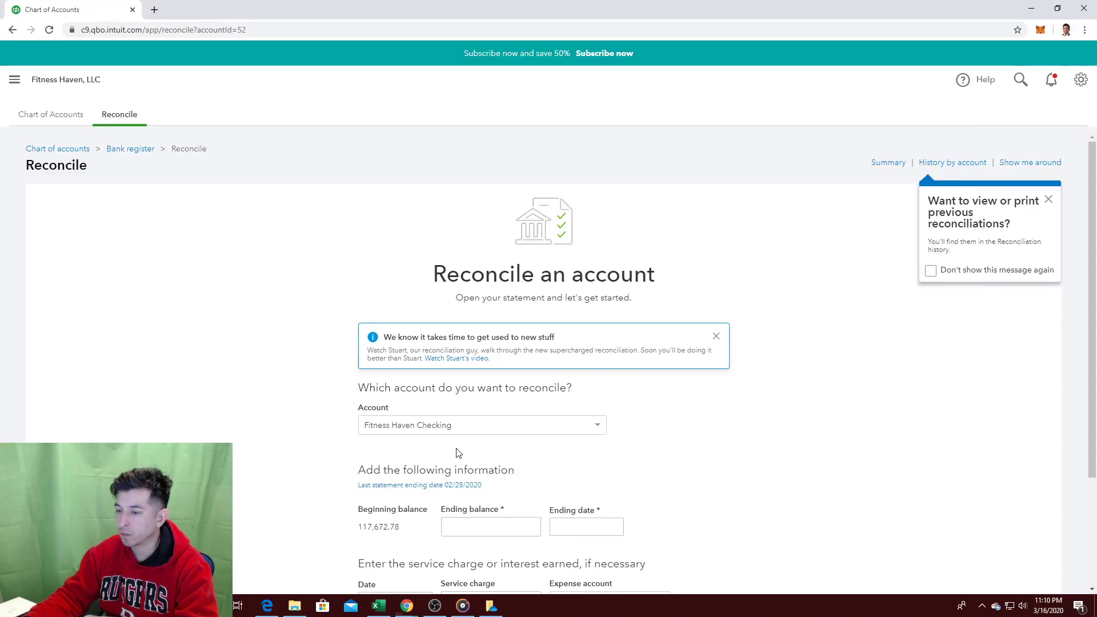
click(591, 428)
scroll(574, 458, down, 10)
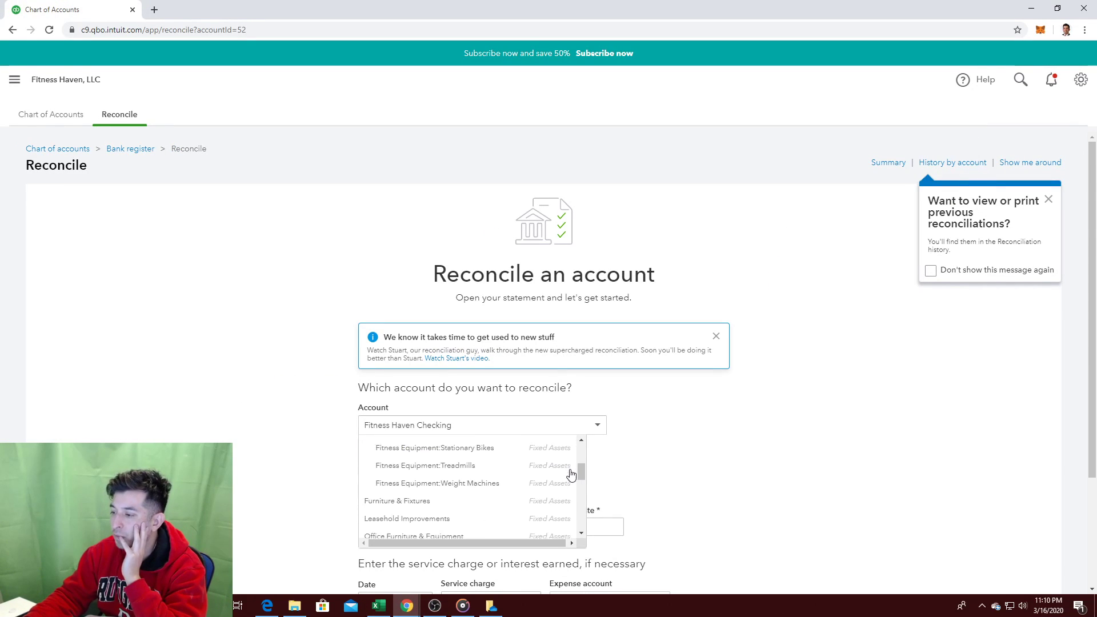
click(513, 444)
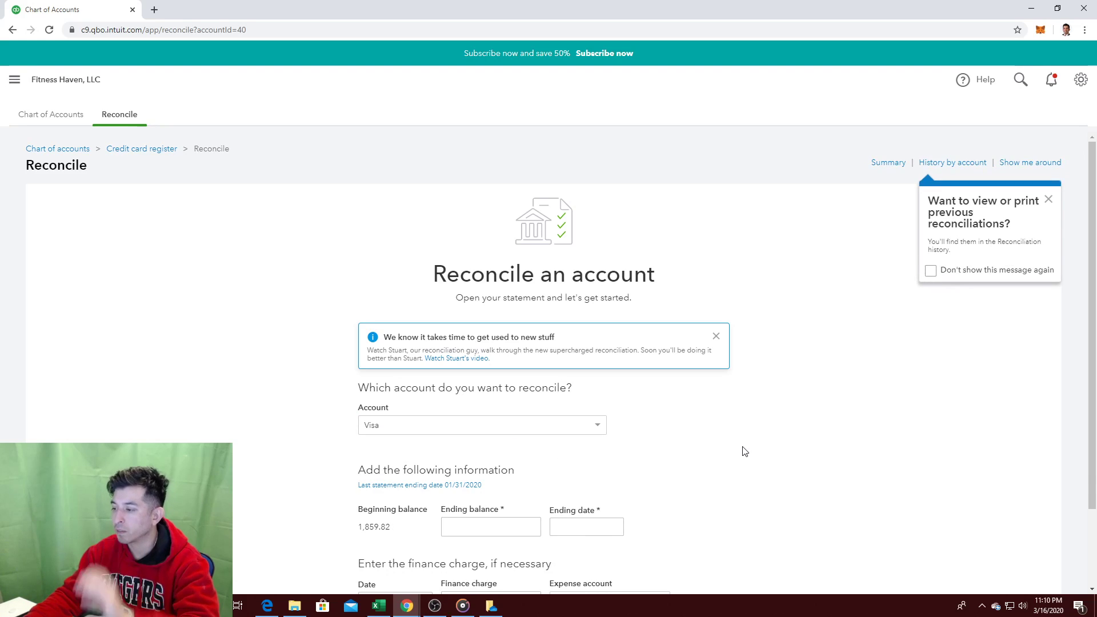
Step: Capture the Visa reconciliation form and paste the screenshot below step 7 in the Excel sheet
scroll(743, 450, down, 2)
key(alt+Tab)
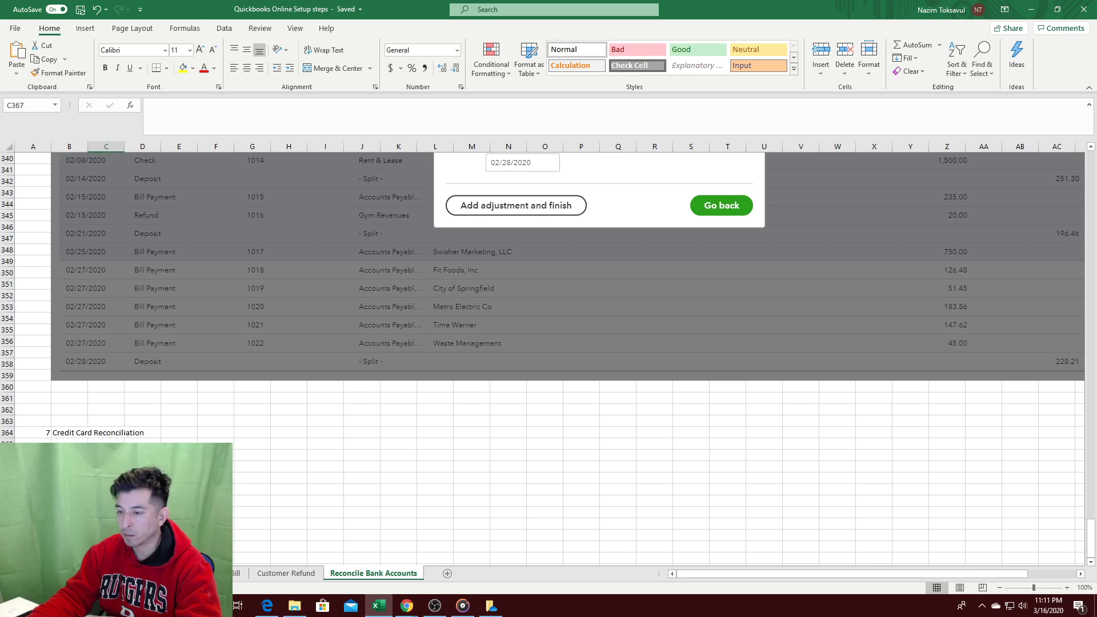
key(ctrl+v)
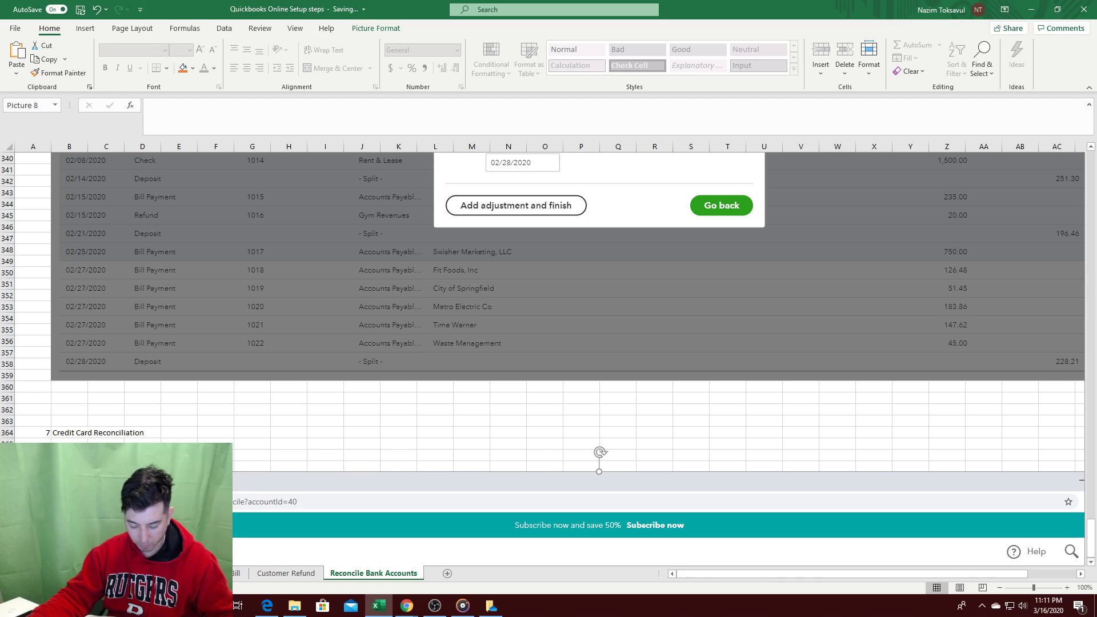
Step: Consult the photo 38.jpg for the Visa statement's ending date, ending balance, outstanding items and payment instructions
key(alt+Tab)
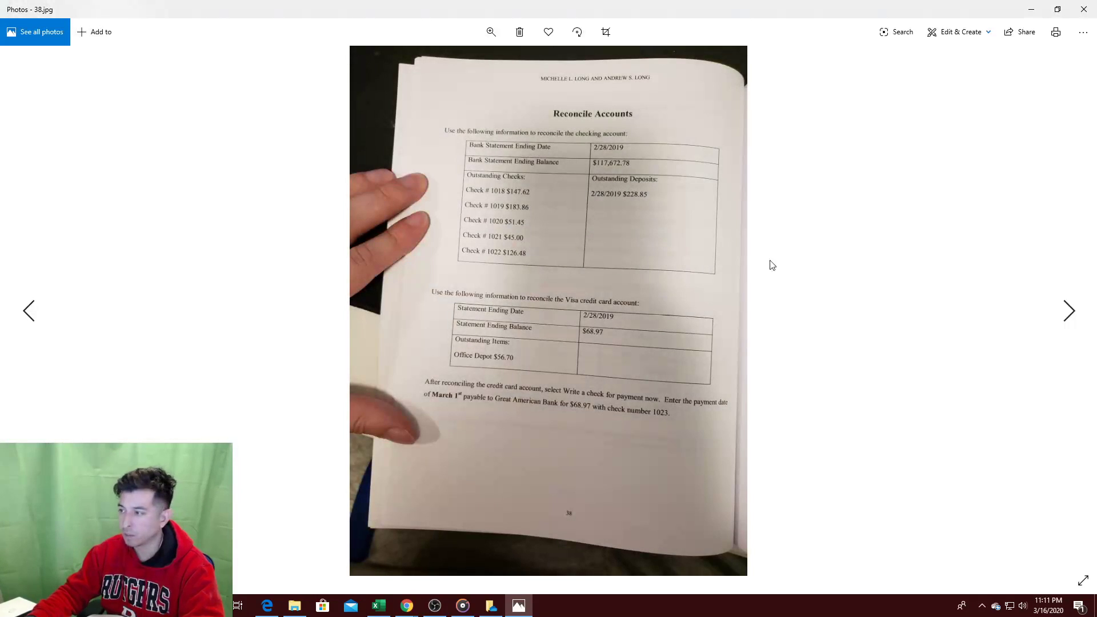
key(alt+Tab)
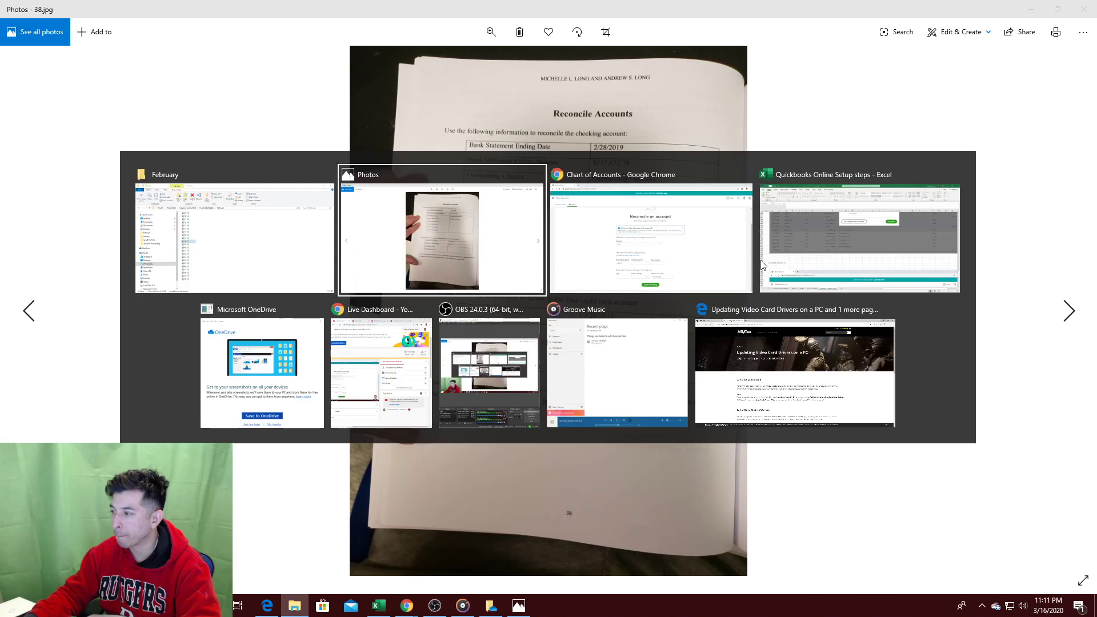
key(alt+Tab)
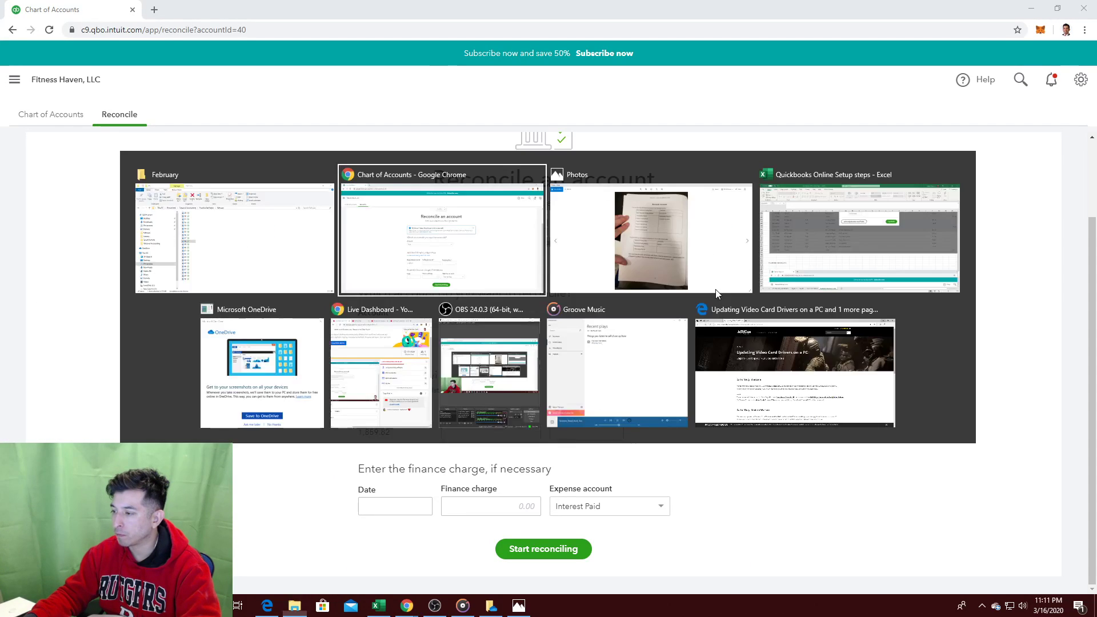
key(alt+Tab)
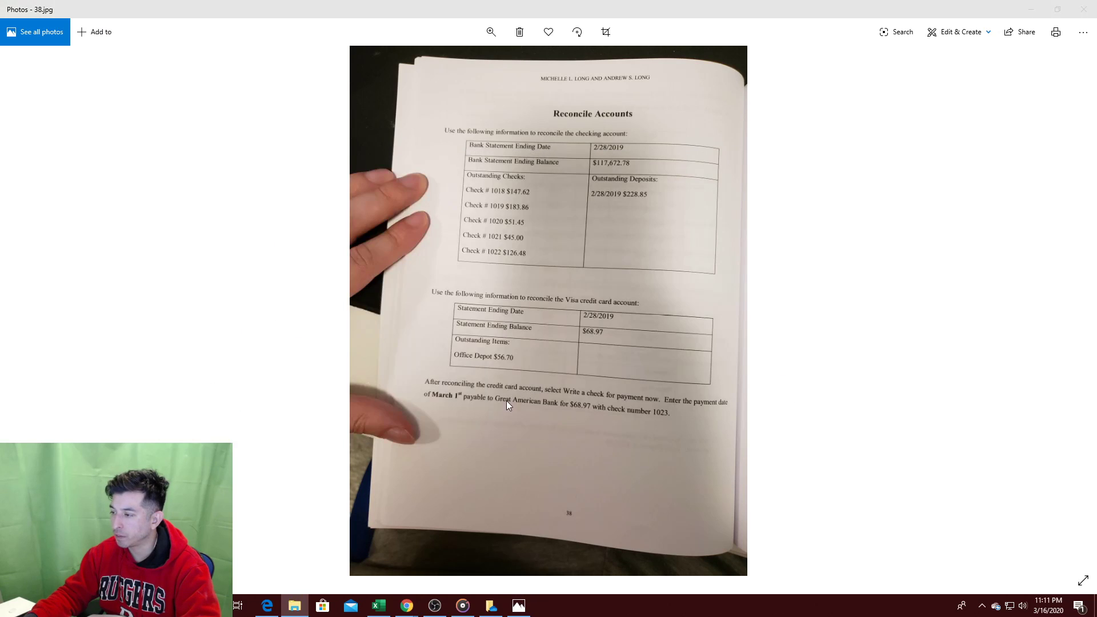
Step: Switch to QuickBooks and enter an ending balance of 68.97 and an ending date of 02/29/2020 for the Visa reconciliation
key(alt+Tab)
click(460, 435)
text(68.97)
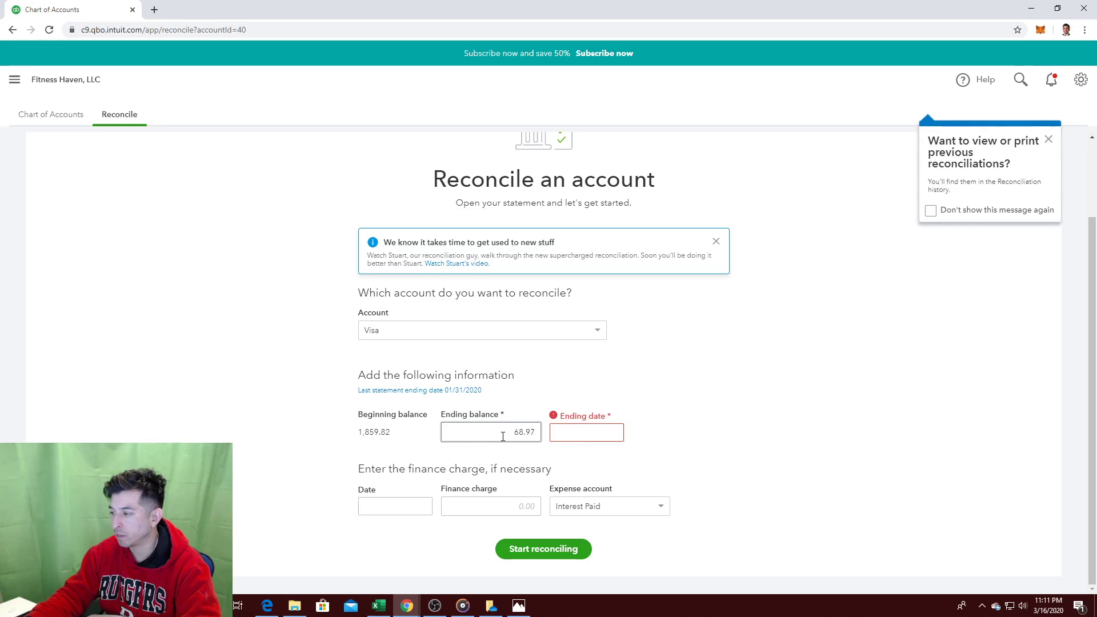
key(alt+Tab)
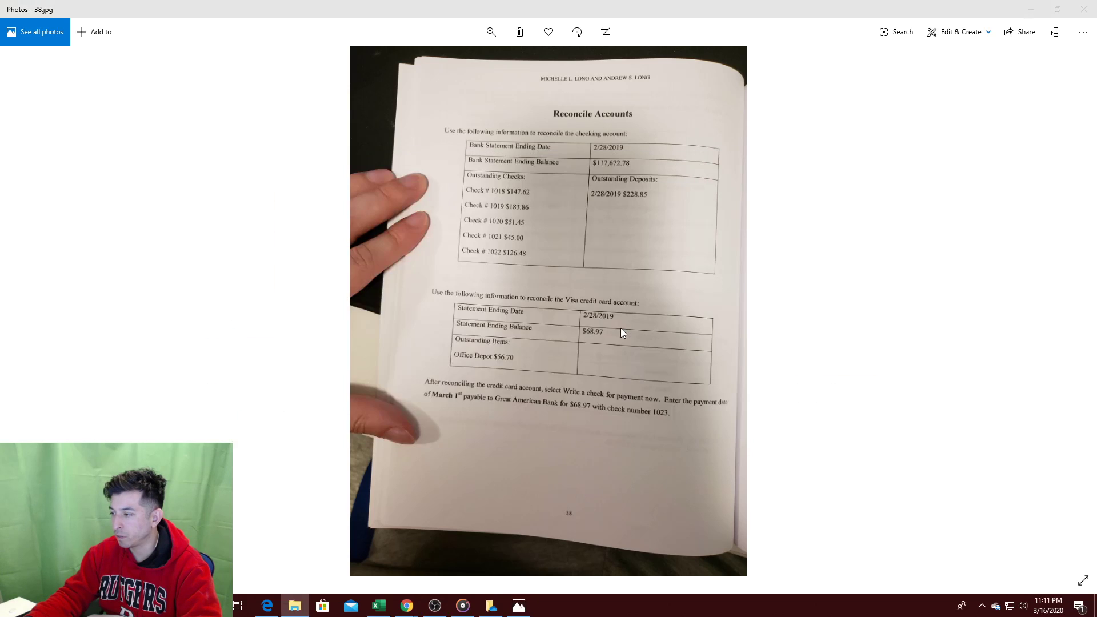
key(alt+Tab)
click(571, 431)
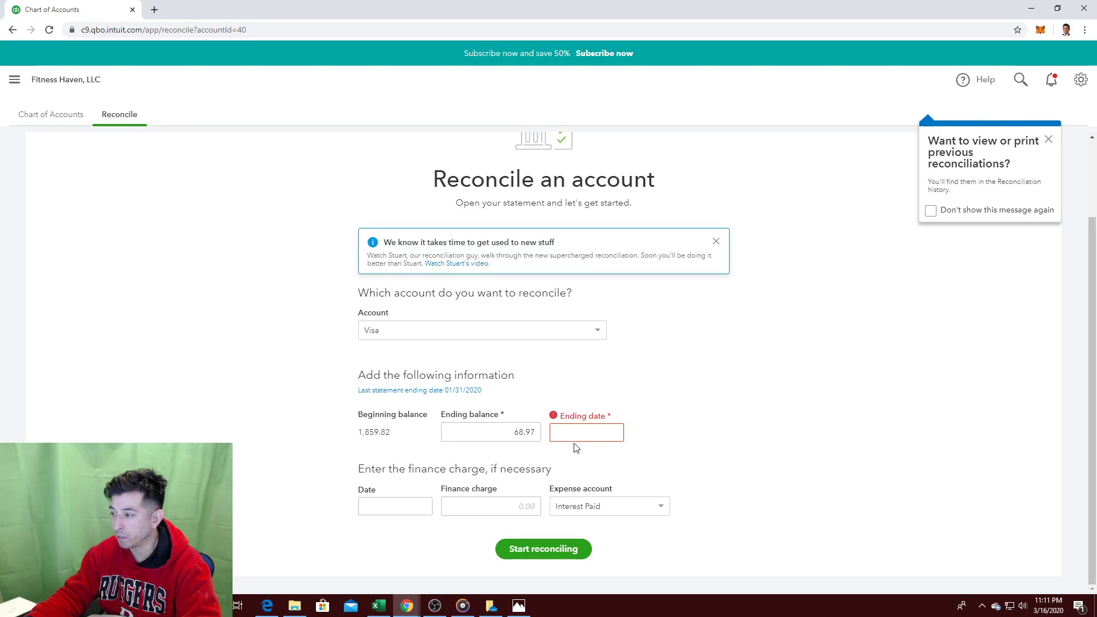
click(614, 433)
click(562, 288)
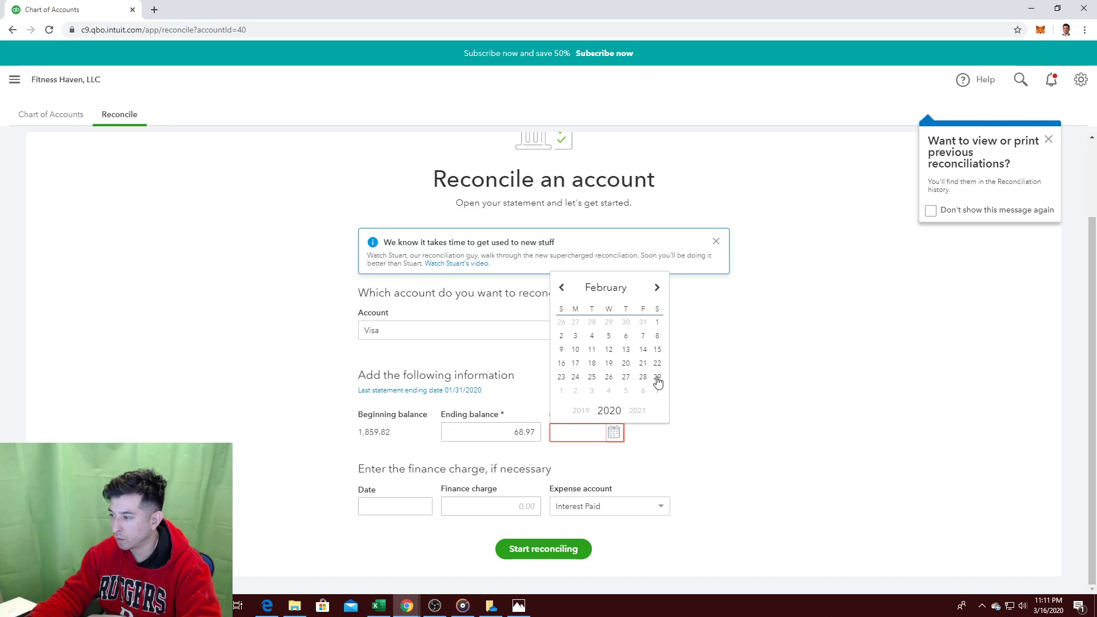
click(658, 380)
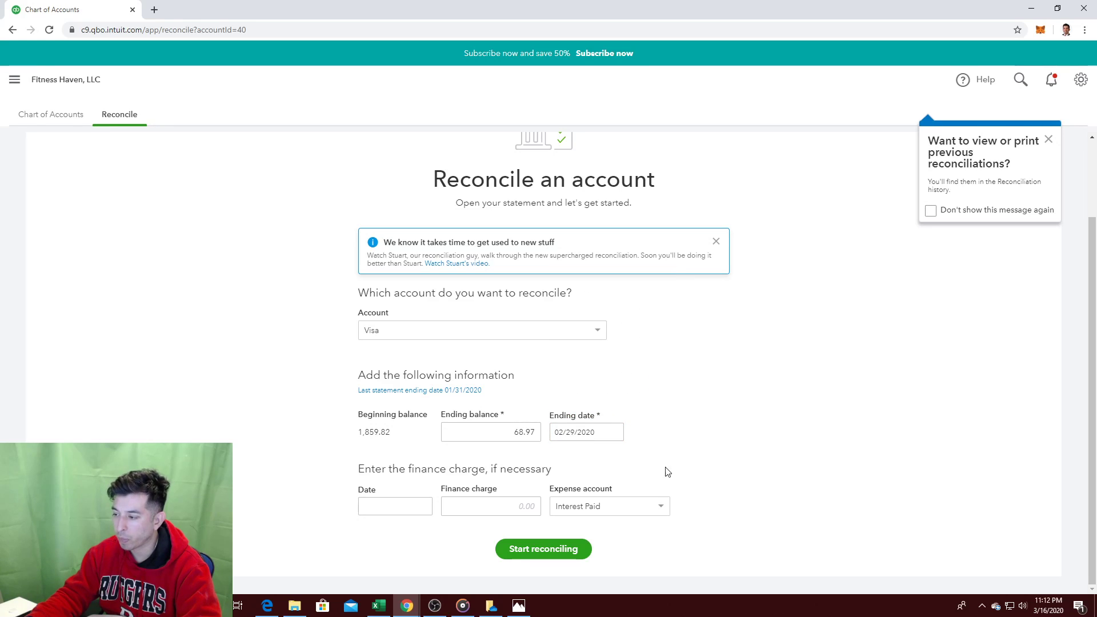
Step: Capture the completed Visa reconciliation form, switch to Excel and delete the old screenshot below step 7
key(alt+Tab)
key(alt+Tab)
key(alt+Tab)
key(alt+Tab)
key(alt+Tab)
key(alt+Tab)
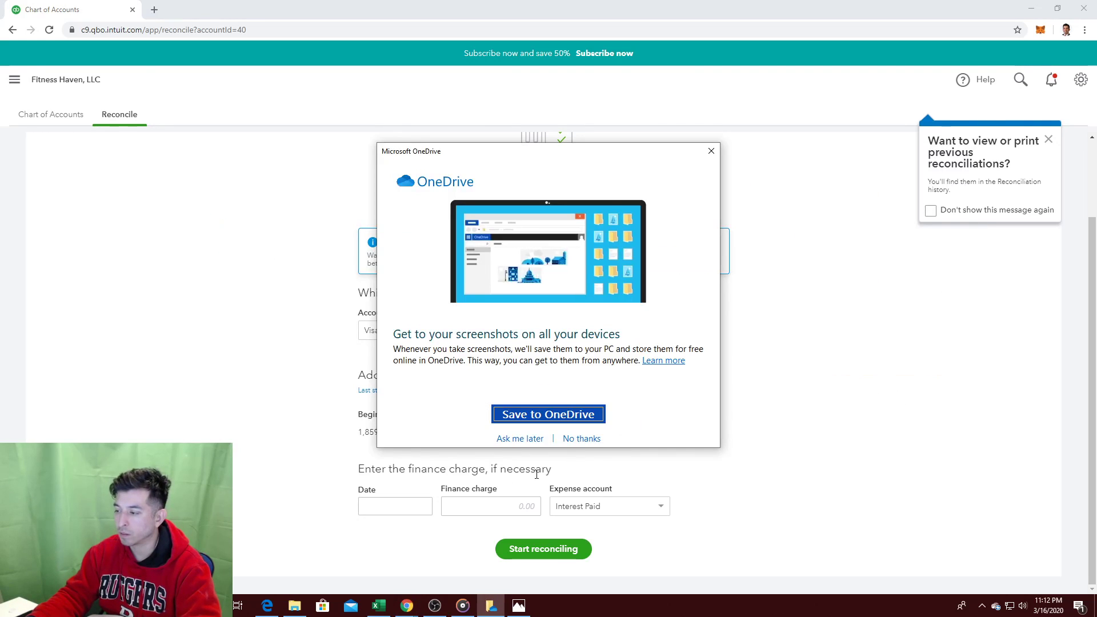
key(alt+Tab)
click(379, 605)
scroll(261, 440, down, 2)
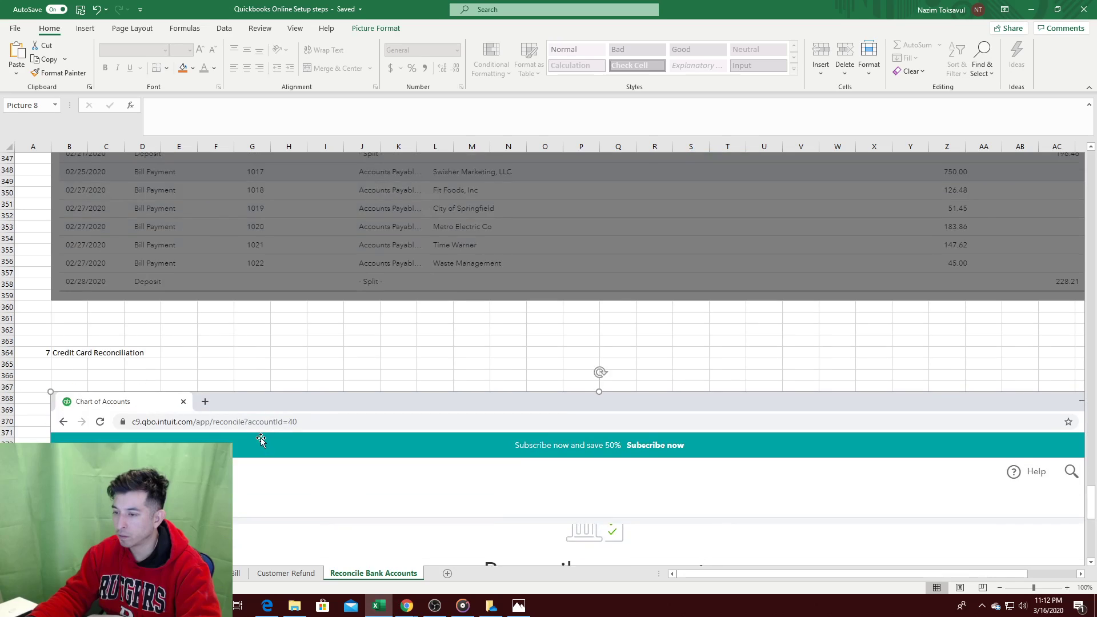
scroll(257, 437, down, 3)
scroll(237, 417, down, 2)
key(Delete)
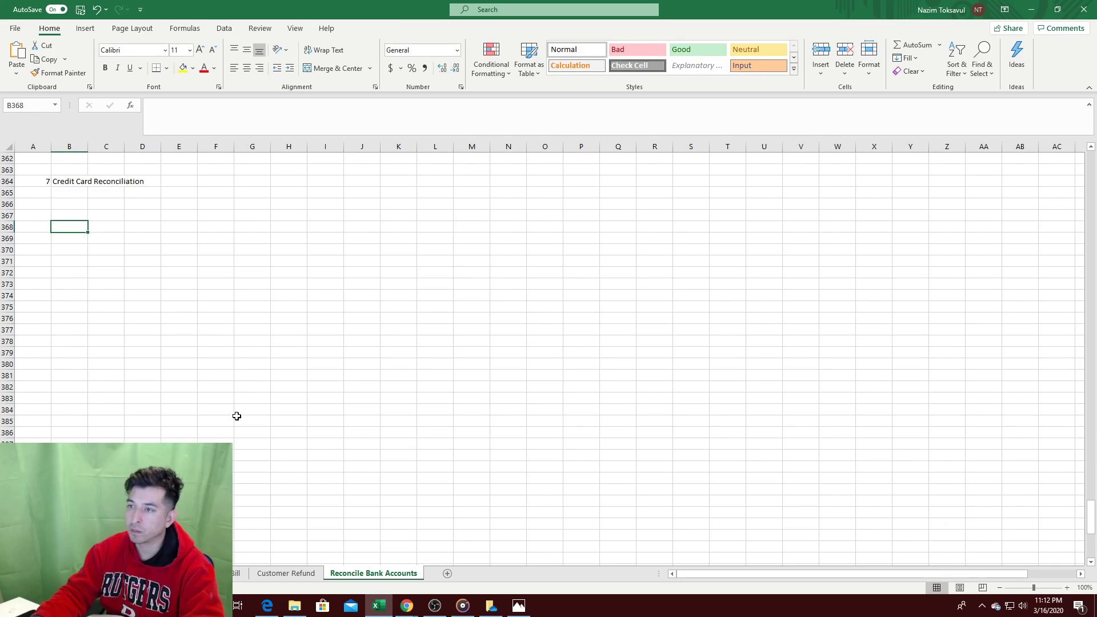
Step: Paste the new screenshot of the completed Visa form below step 7, starting at cell B369
click(80, 238)
key(ctrl+v)
click(67, 197)
click(70, 207)
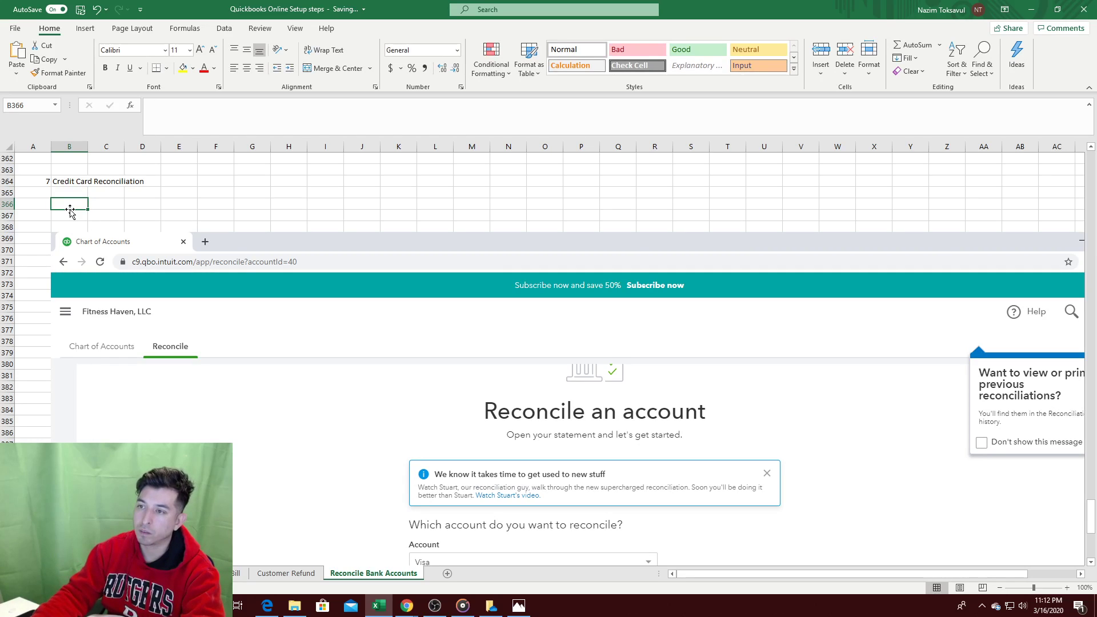
Step: Extend the step 7 text in B364 to "Credit Card Reconciliation - Enter ending date and balance"
click(85, 179)
click(290, 121)
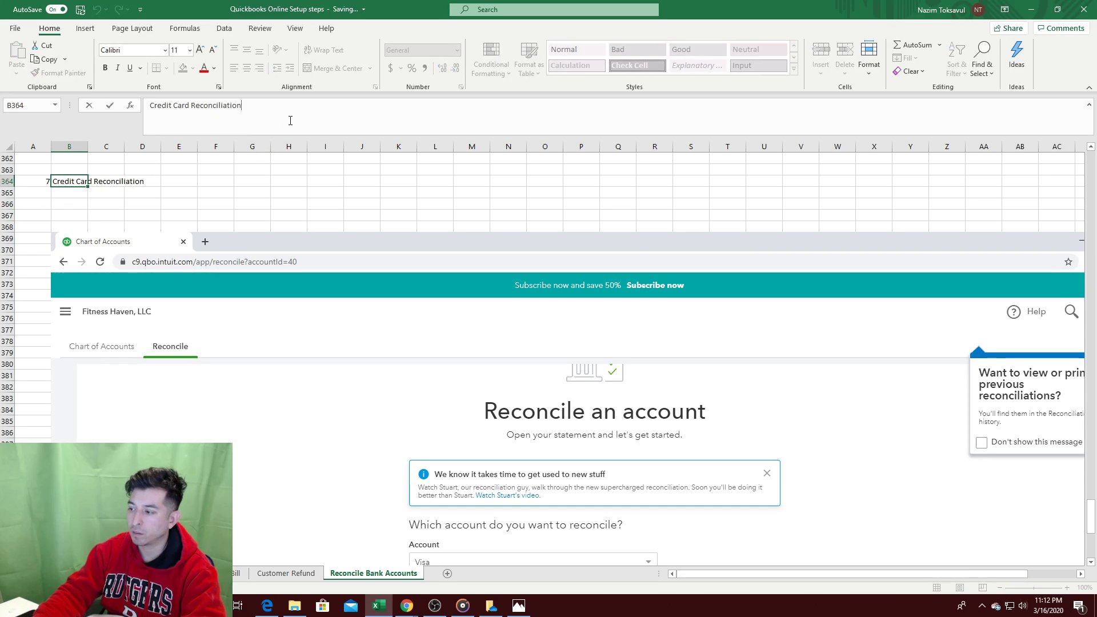
text(- Enter ending date and )
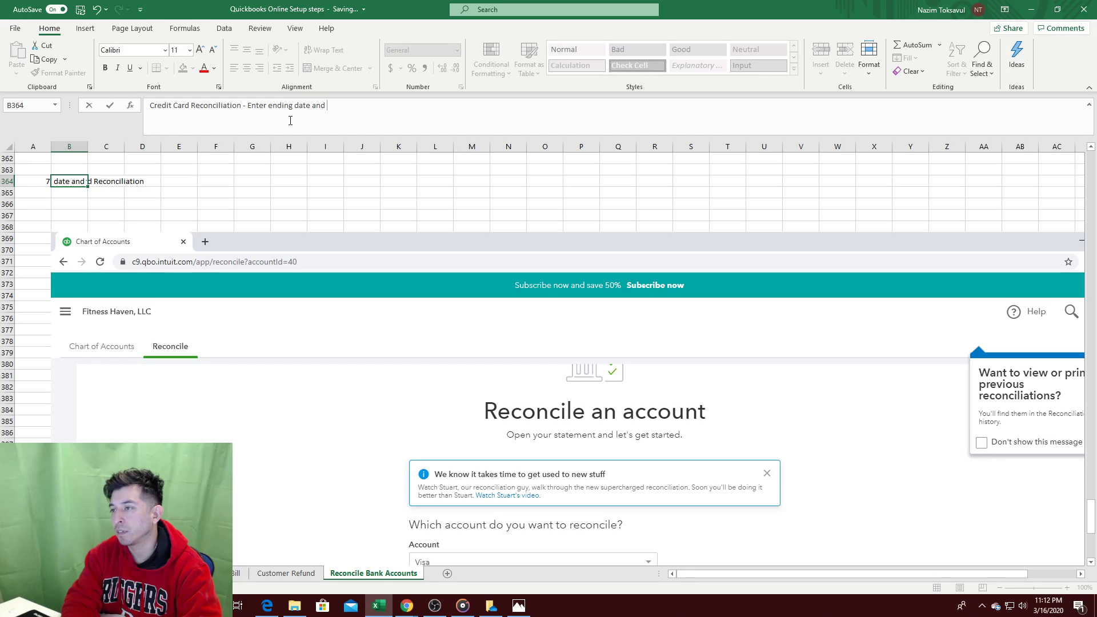
text(balance)
key(Return)
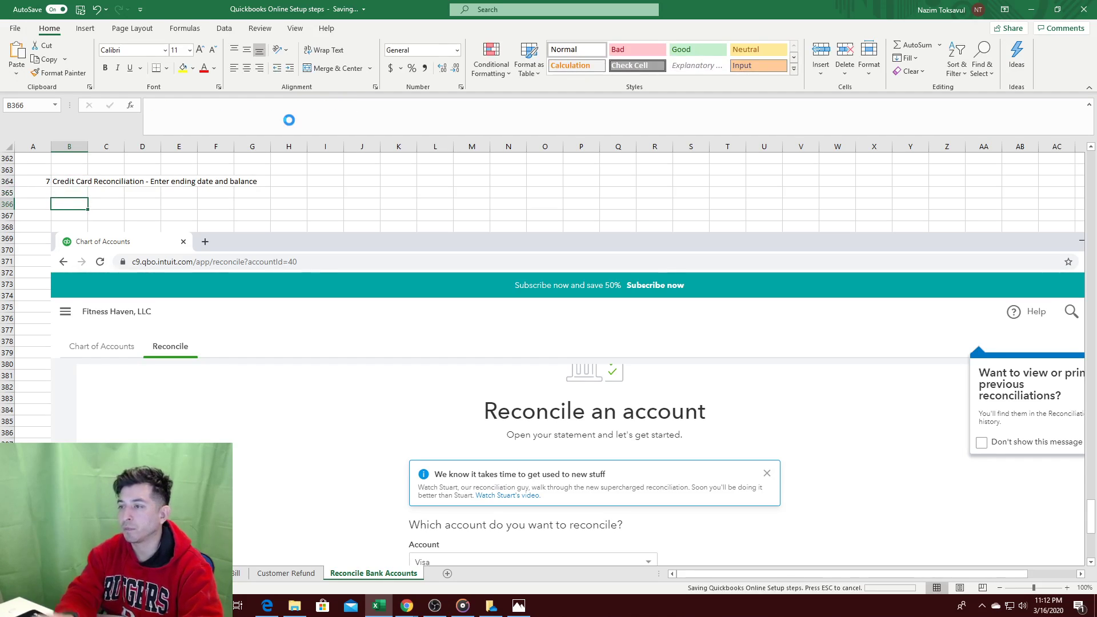
Step: Switch to QuickBooks, start the Visa reconciliation and dismiss the tips over the transaction list
key(alt+Tab)
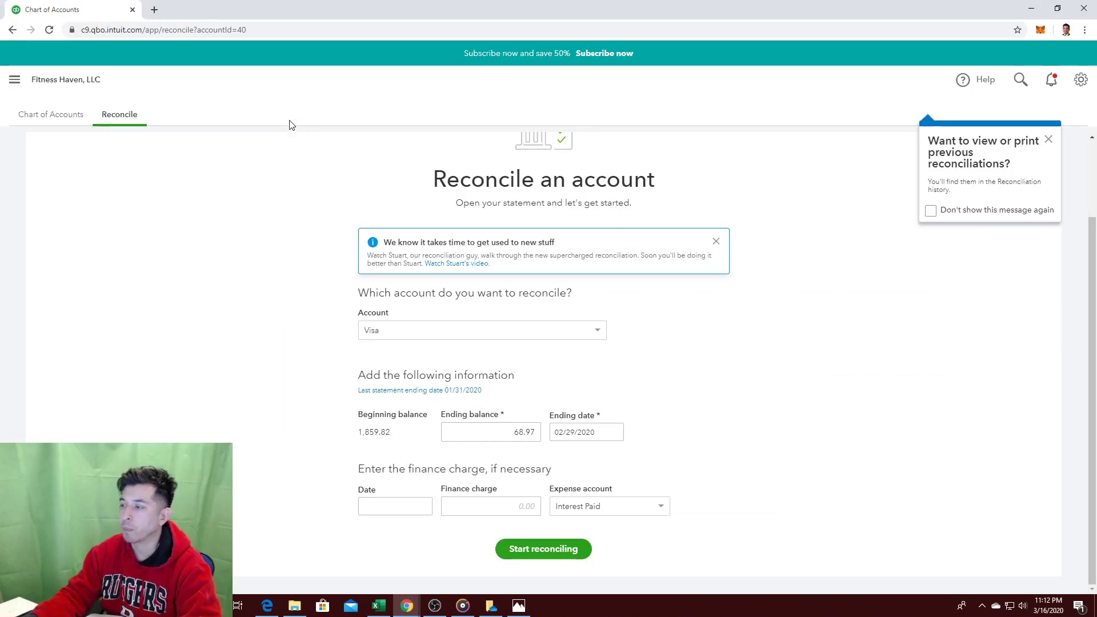
click(562, 550)
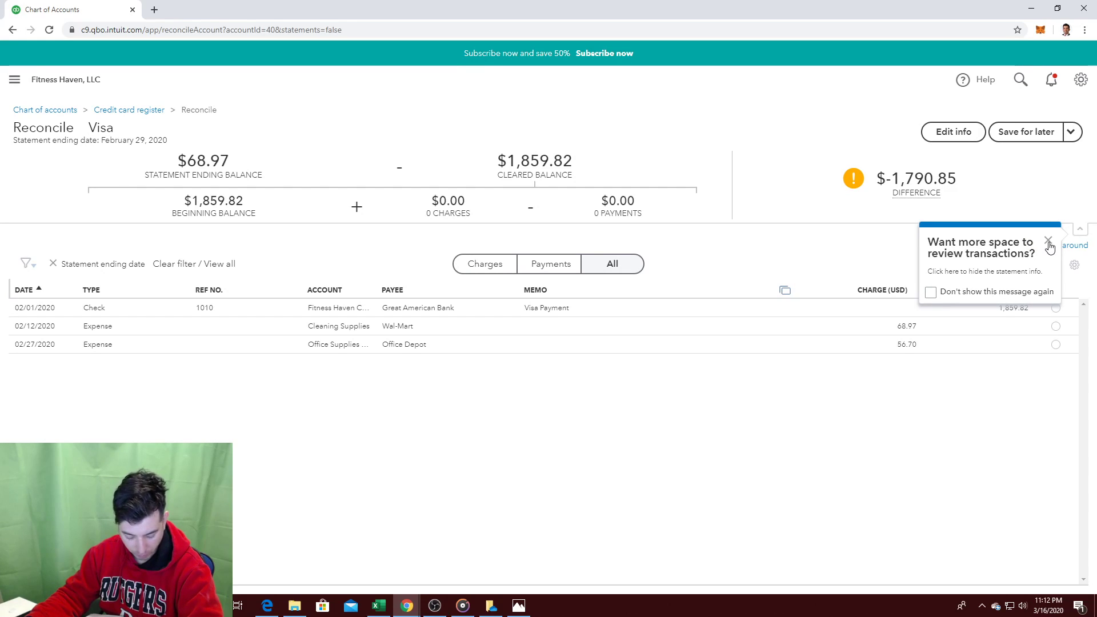
click(1050, 245)
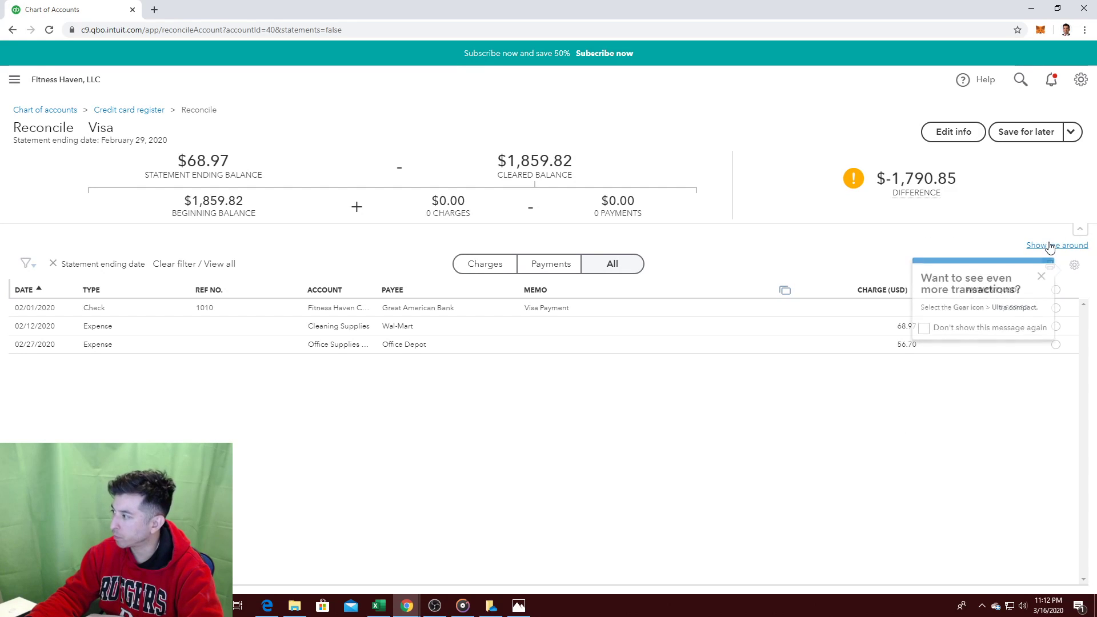
click(1041, 276)
Step: Mark the Great American Bank check 1010 and the Wal-Mart expense as cleared, and finish the Visa reconciliation
click(1056, 308)
click(1055, 326)
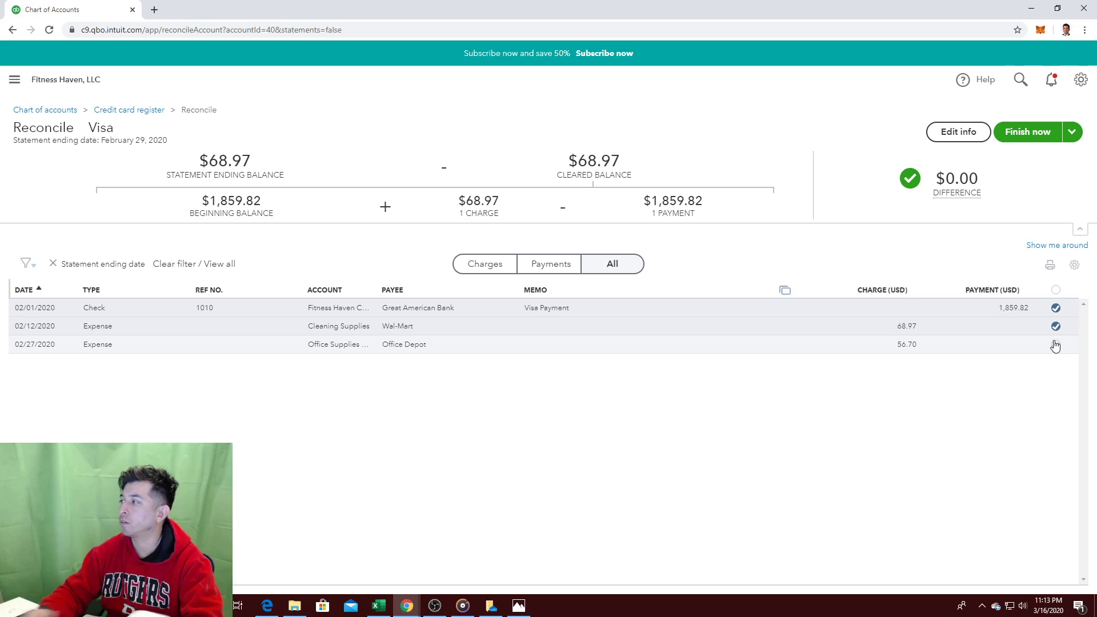
click(1074, 132)
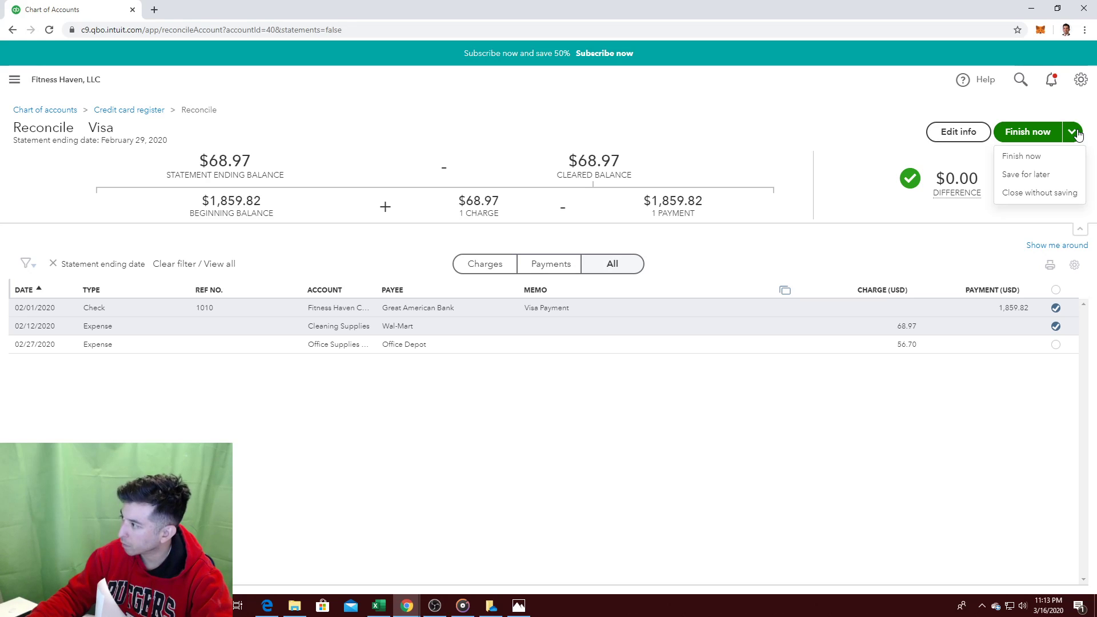
click(1050, 154)
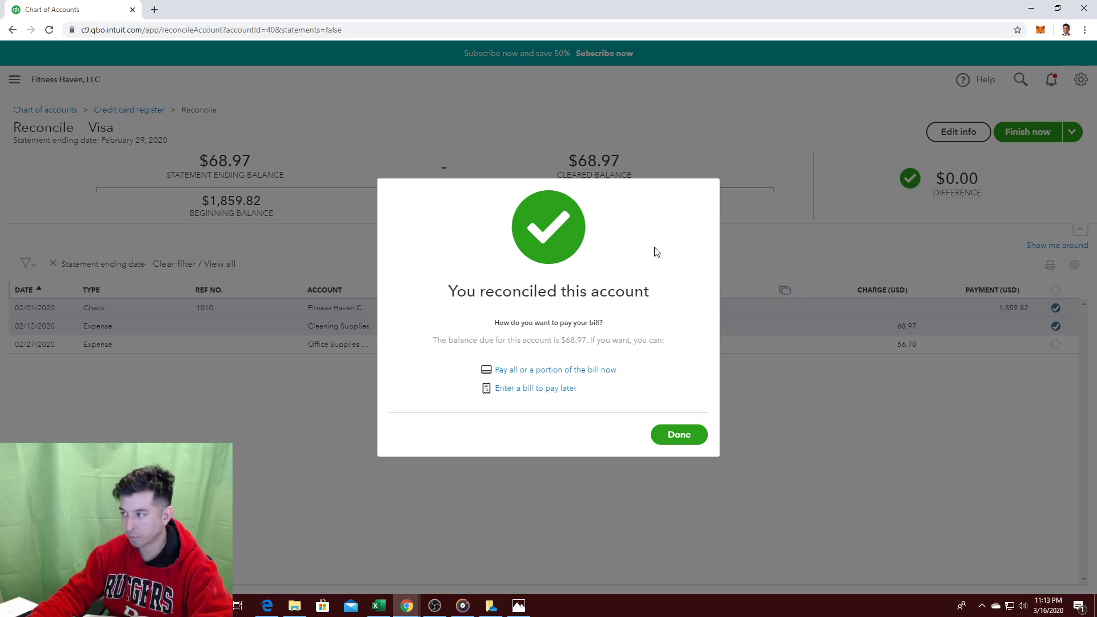
Step: Switch to Excel and add step 8, with 8 in A425 and "Once reconciliation is complete - pay bill" in B425
key(alt+Tab)
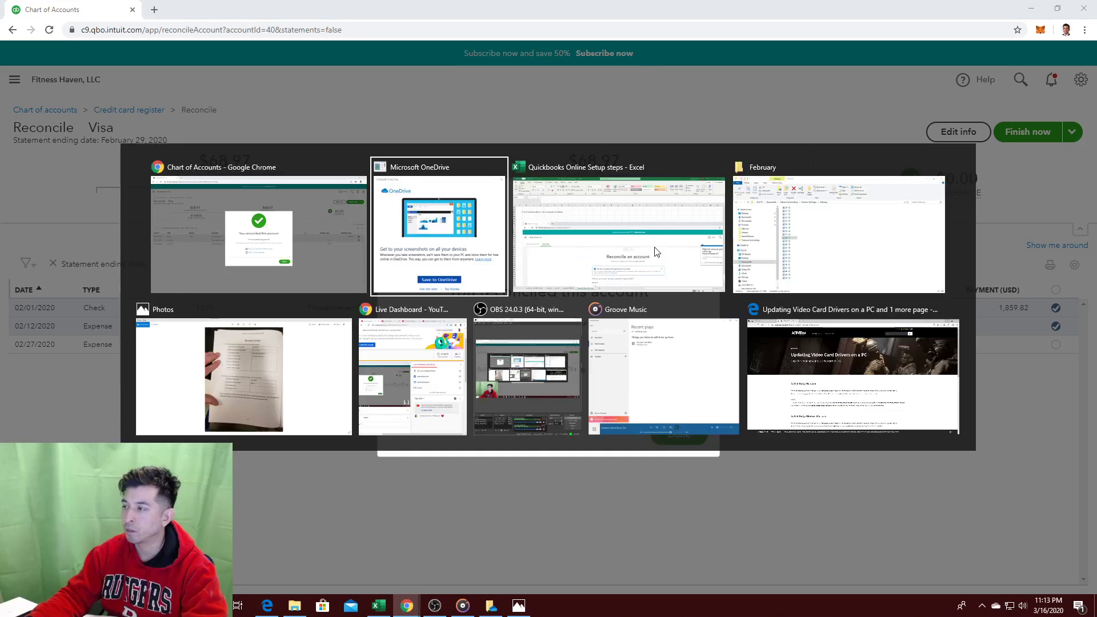
scroll(265, 362, down, 5)
scroll(252, 360, down, 8)
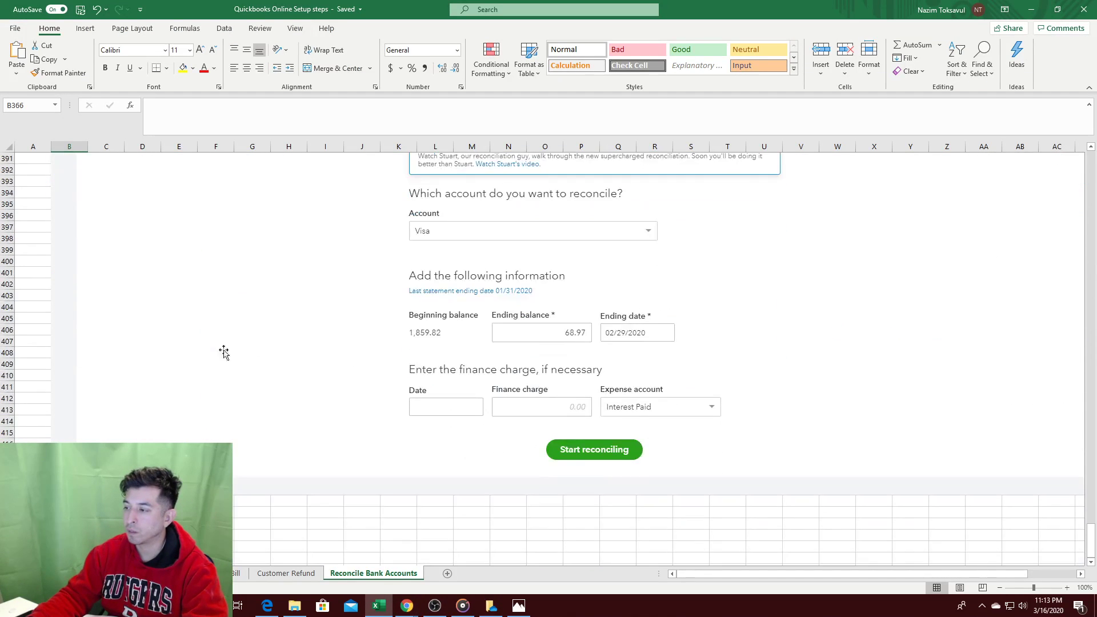
click(37, 428)
text(8)
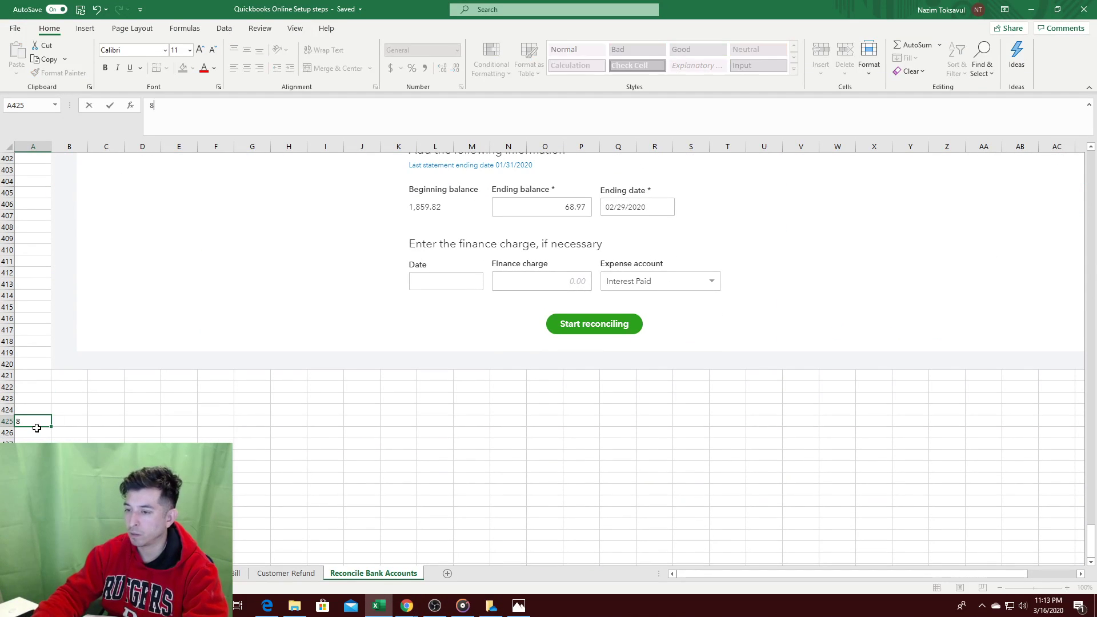
key(Tab)
text(Once re)
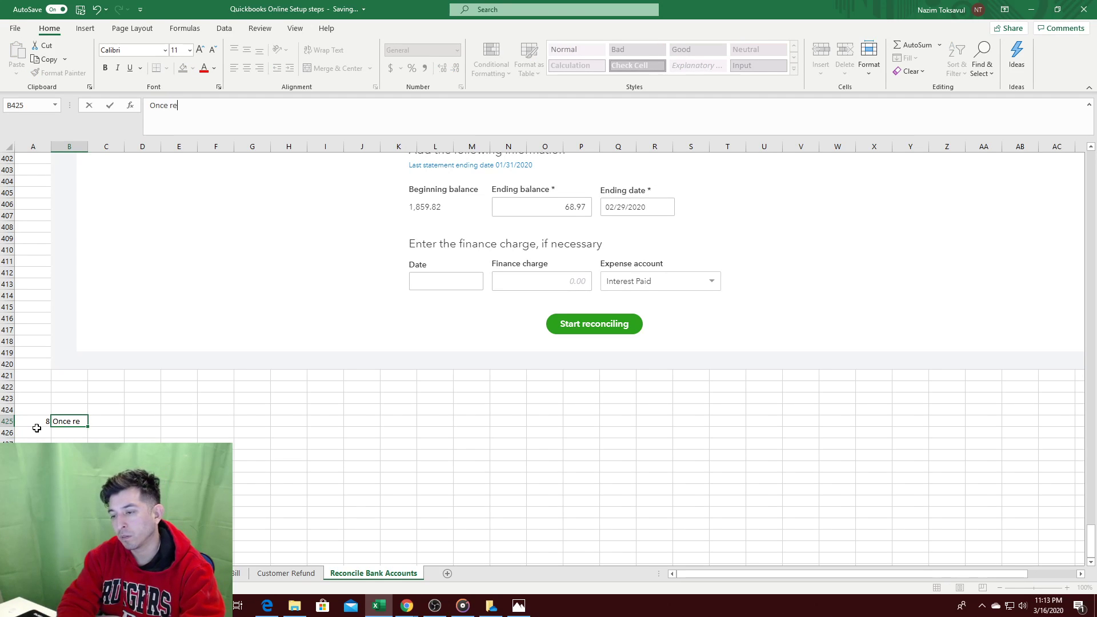
text(conciliation is co)
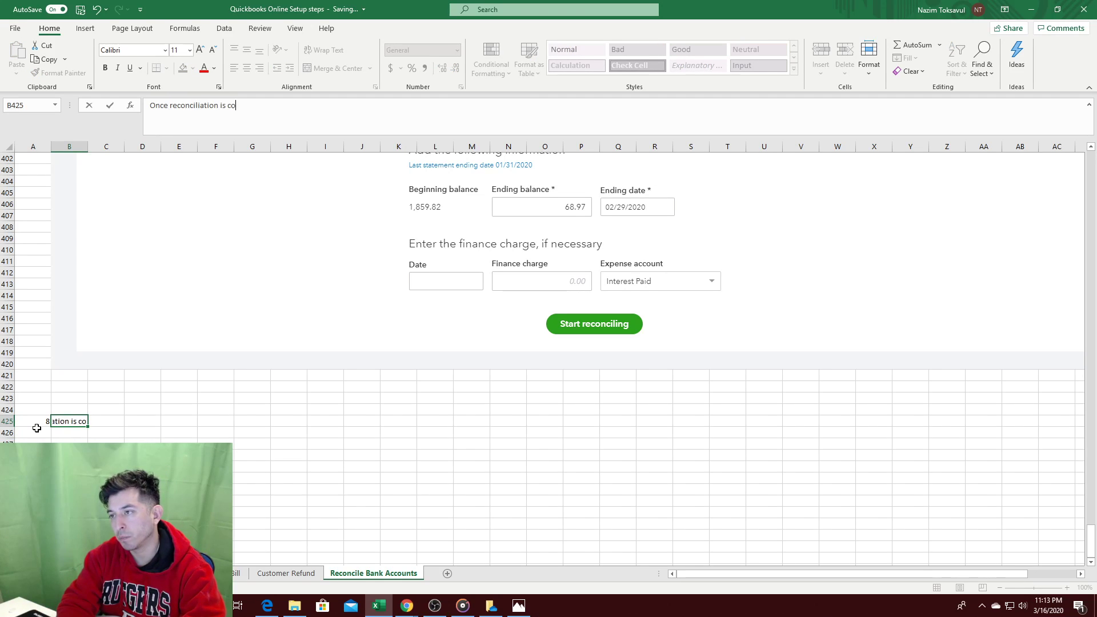
text(mplete - pay bill)
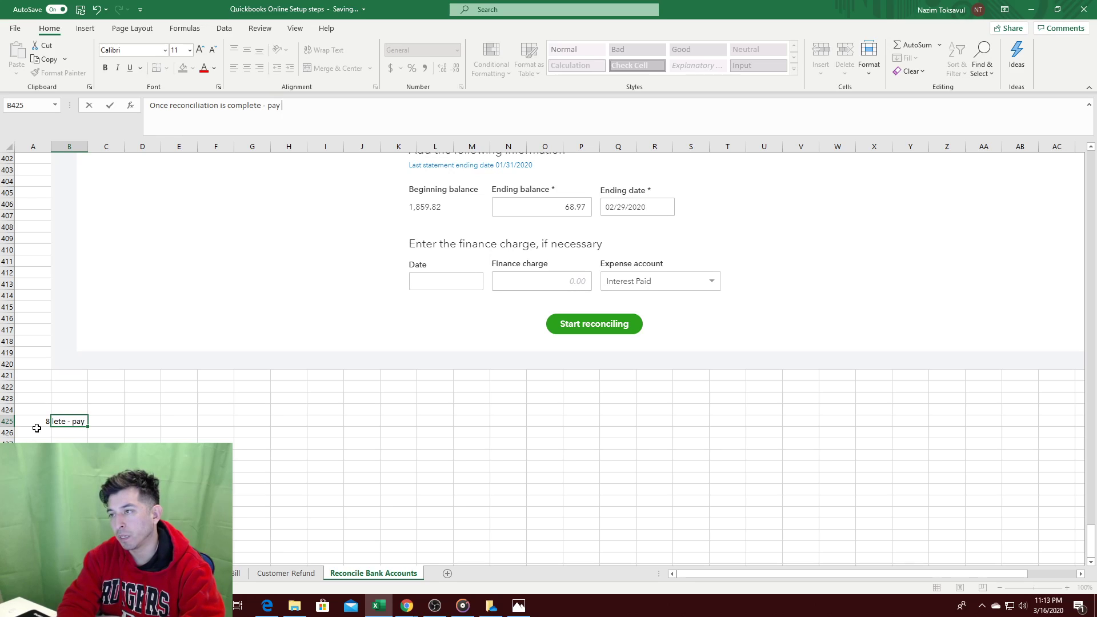
key(Return)
key(Return)
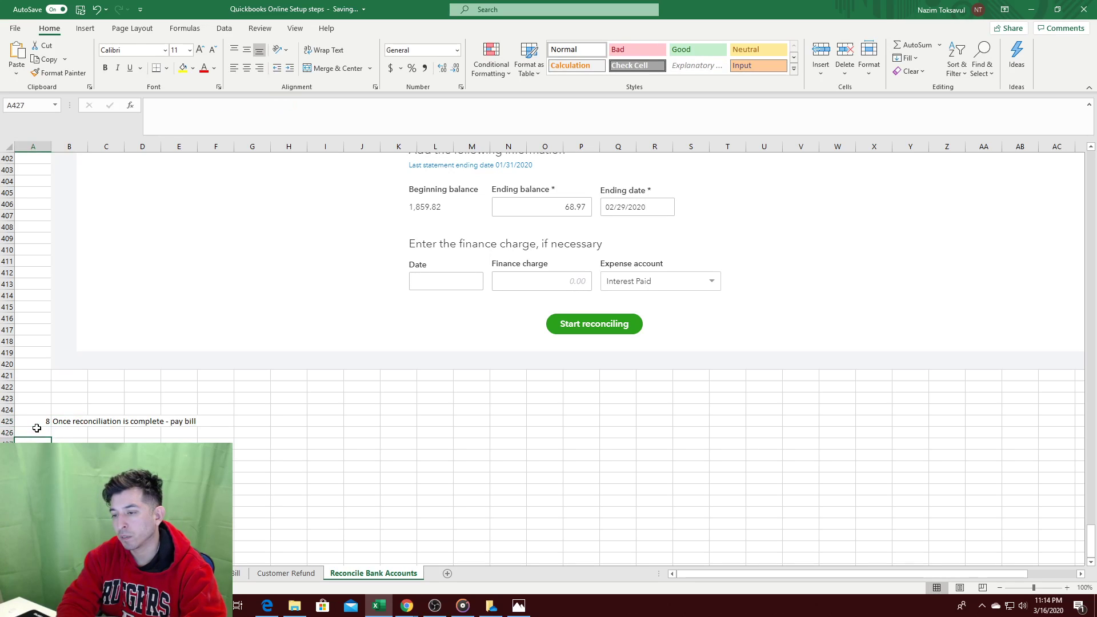
Step: Paste the screenshot of the reconciliation confirmation below step 8 and move it down to about row 433
key(ctrl+v)
scroll(55, 427, down, 5)
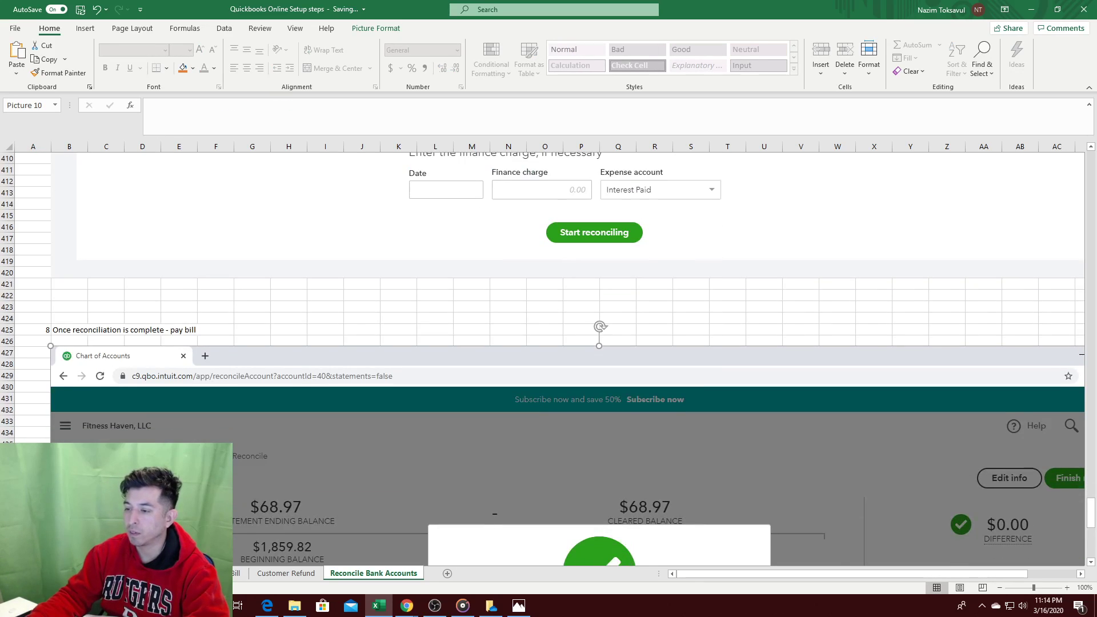
click(216, 261)
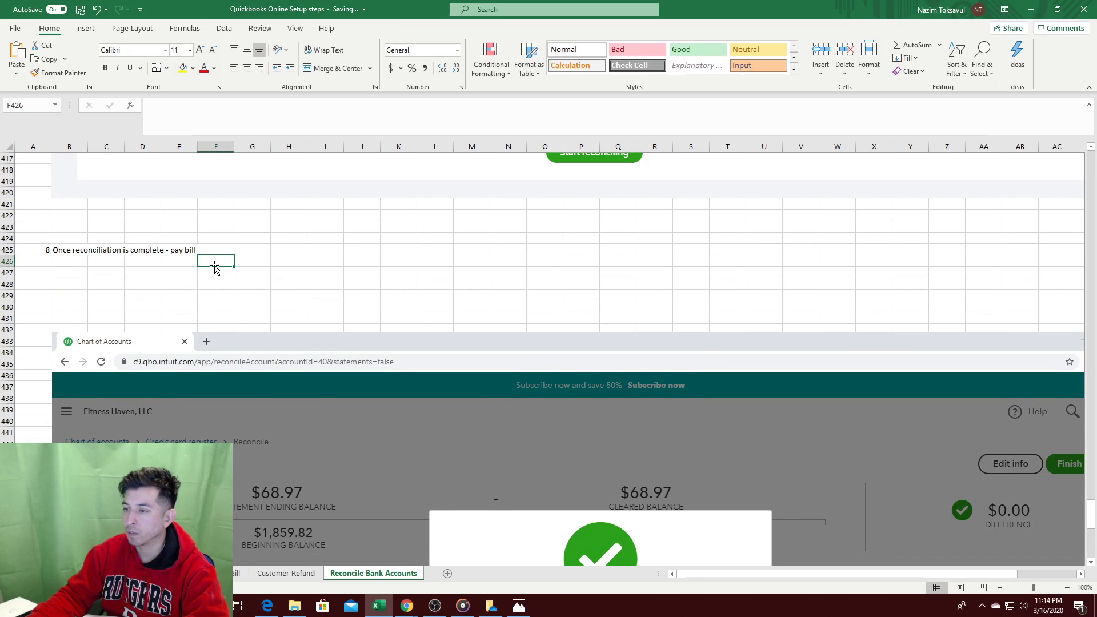
scroll(214, 252, down, 10)
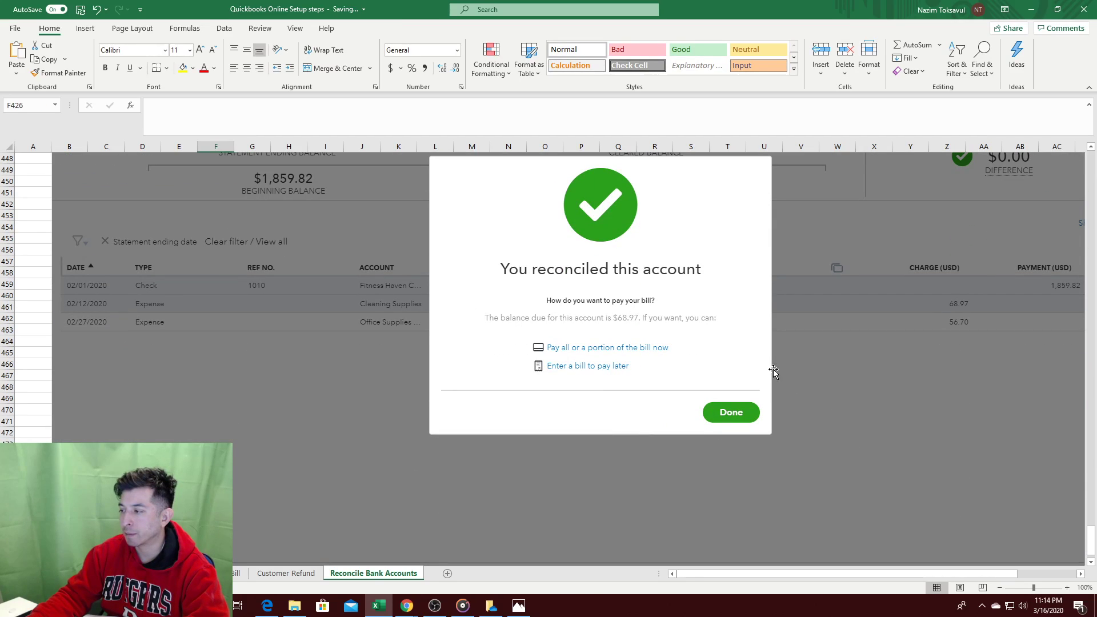
scroll(627, 355, up, 7)
click(94, 183)
scroll(92, 183, up, 1)
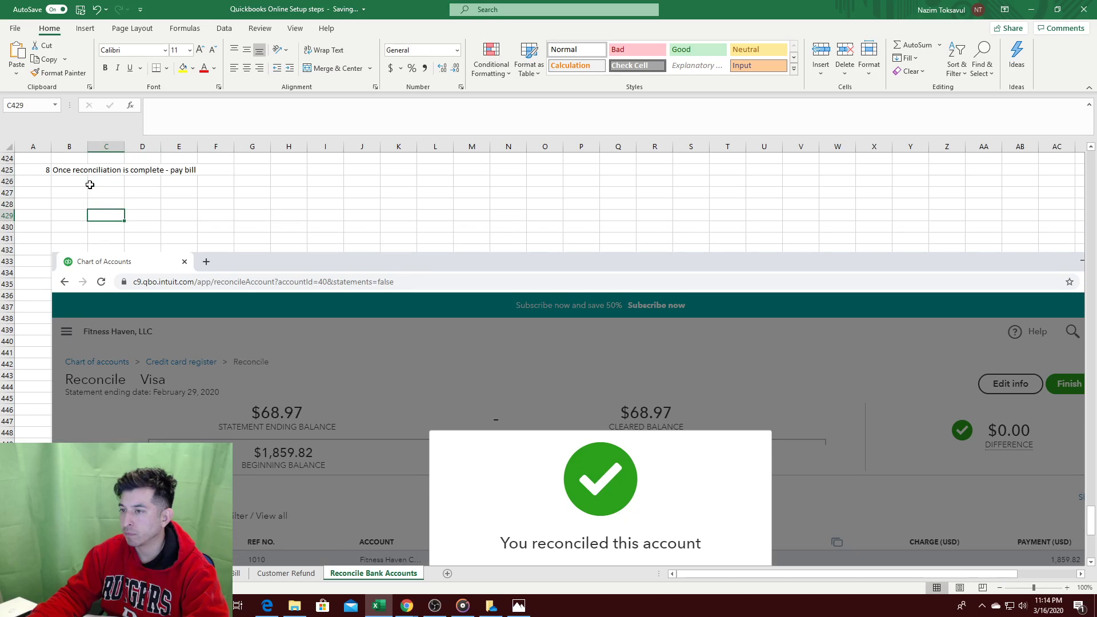
Step: Switch to QuickBooks, choose to pay all or a portion of the Visa bill now, and set the check number to 1023
key(alt+Tab)
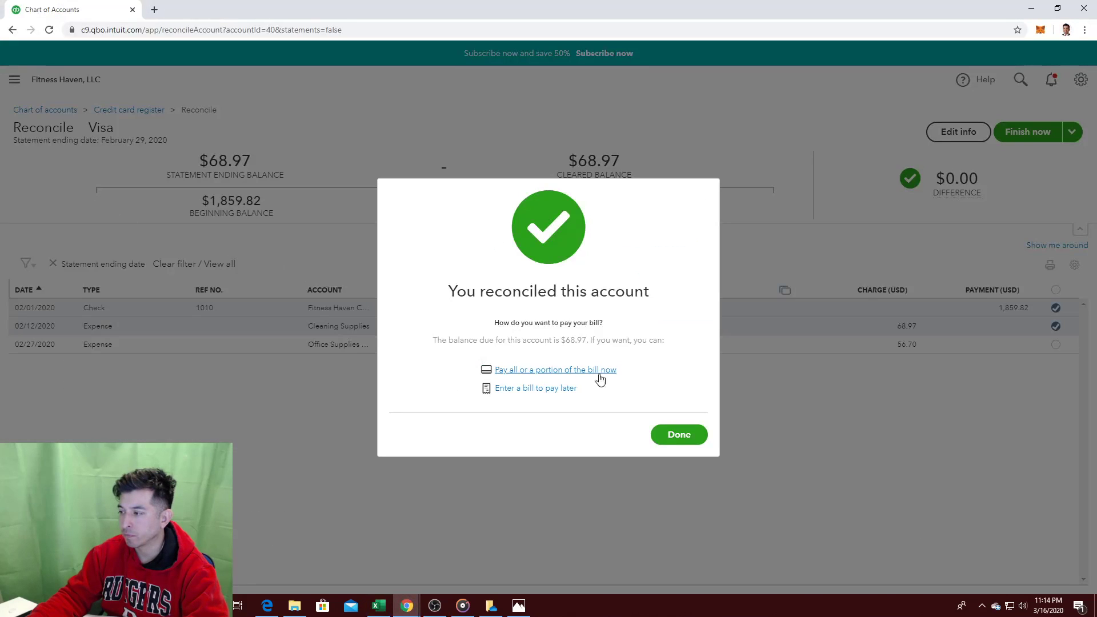
click(539, 371)
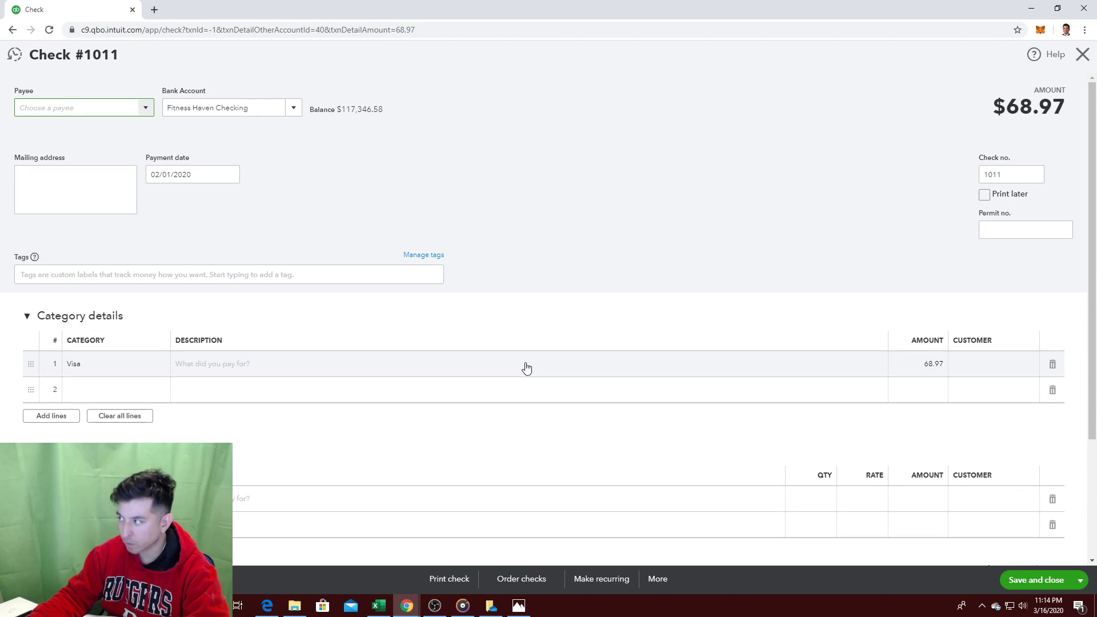
click(1001, 173)
text(23)
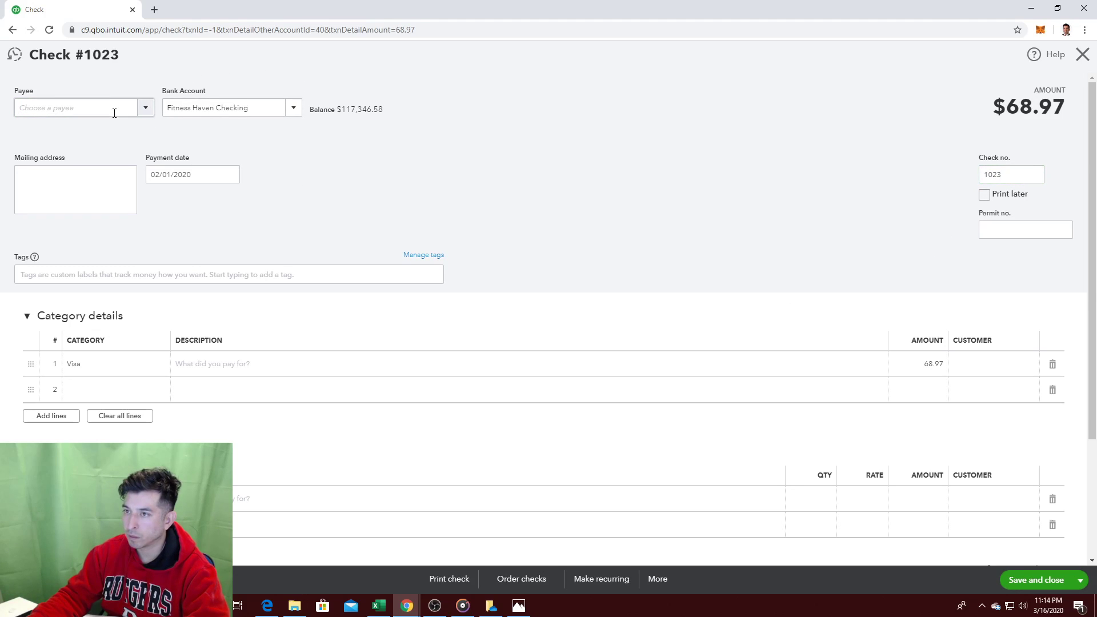
Step: Set the payee of the Visa payment check to the vendor Great American Bank
click(146, 109)
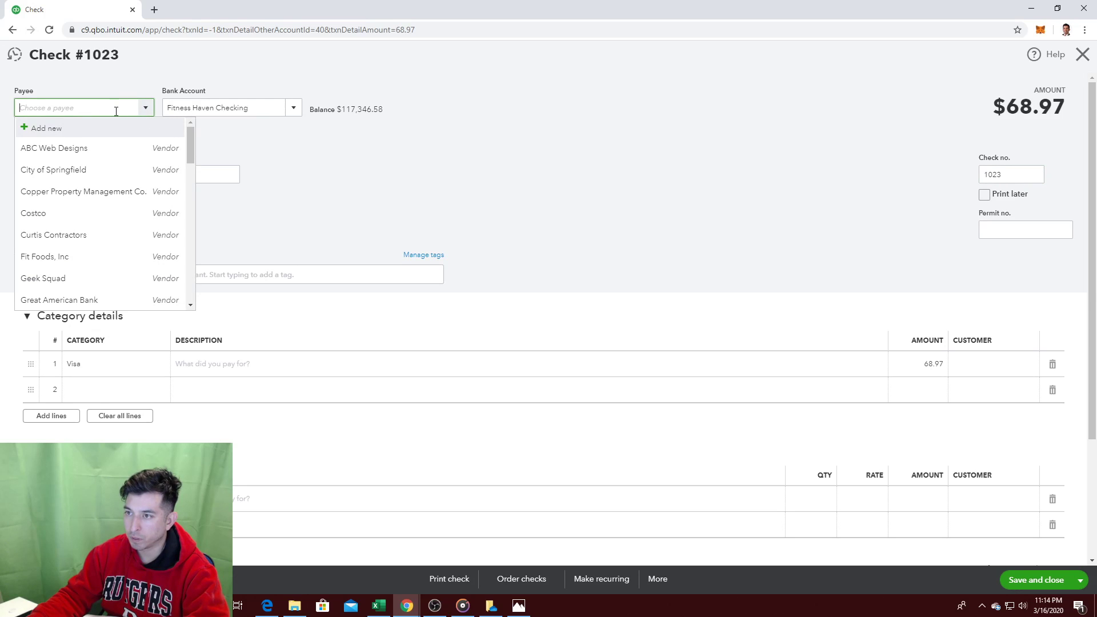
text(Great American Bank)
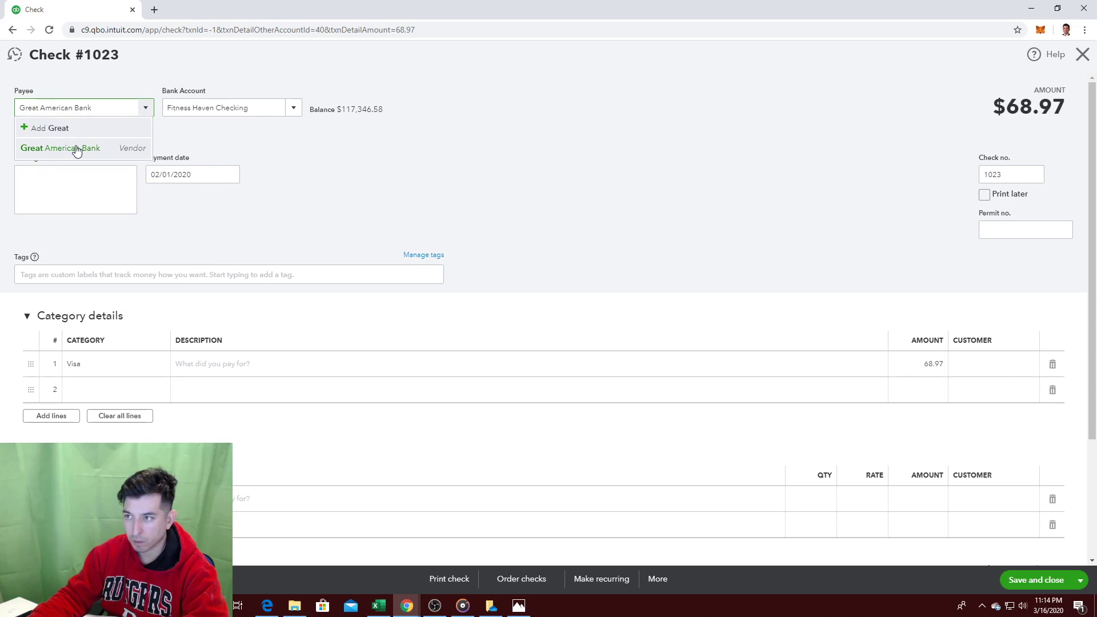
click(77, 151)
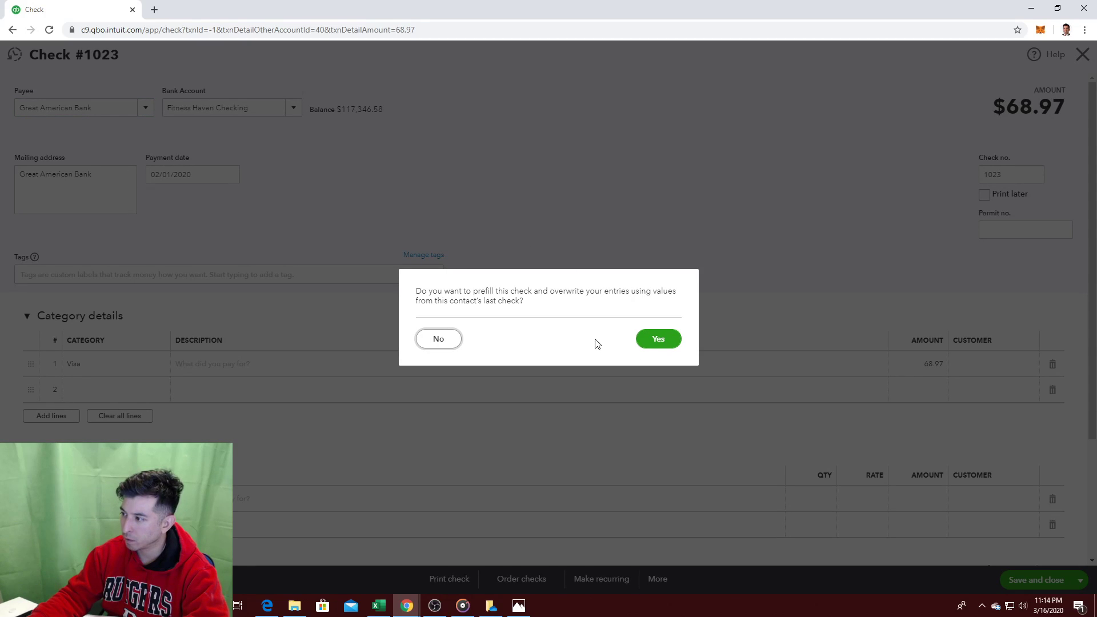
Step: Prefill the check with the values from the payee's last check and set the payment date to 03/01/2020
click(655, 340)
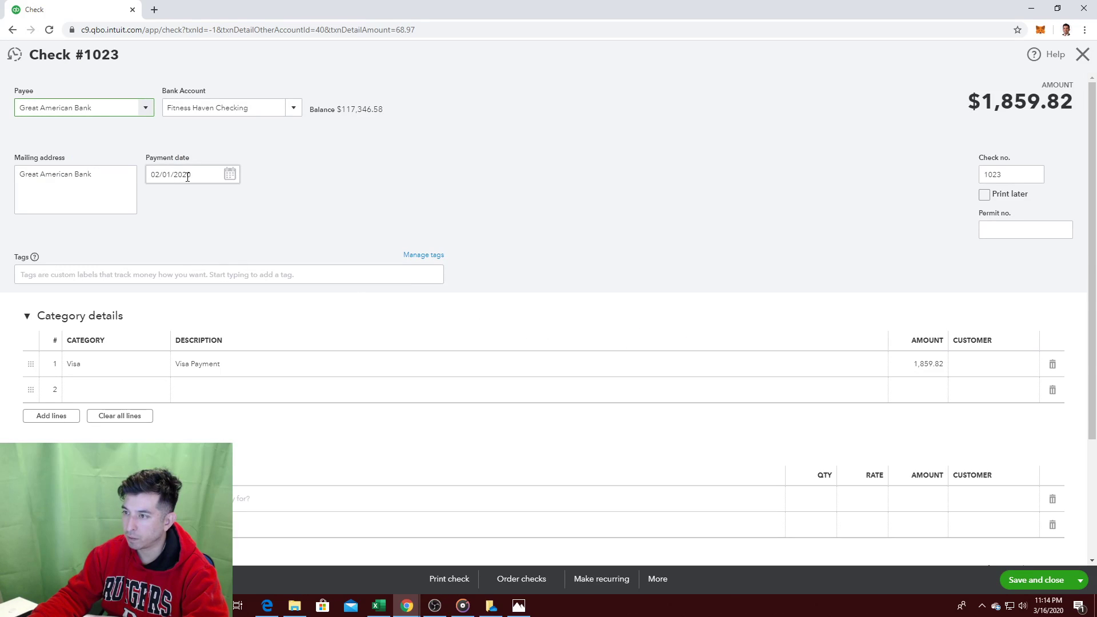
click(212, 179)
click(231, 173)
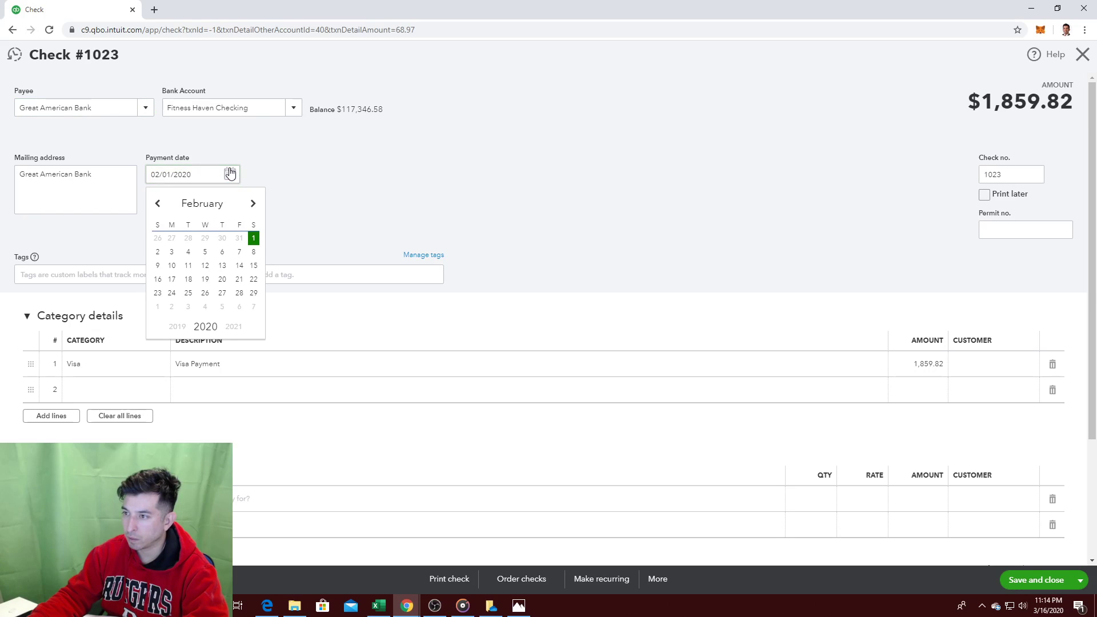
click(253, 204)
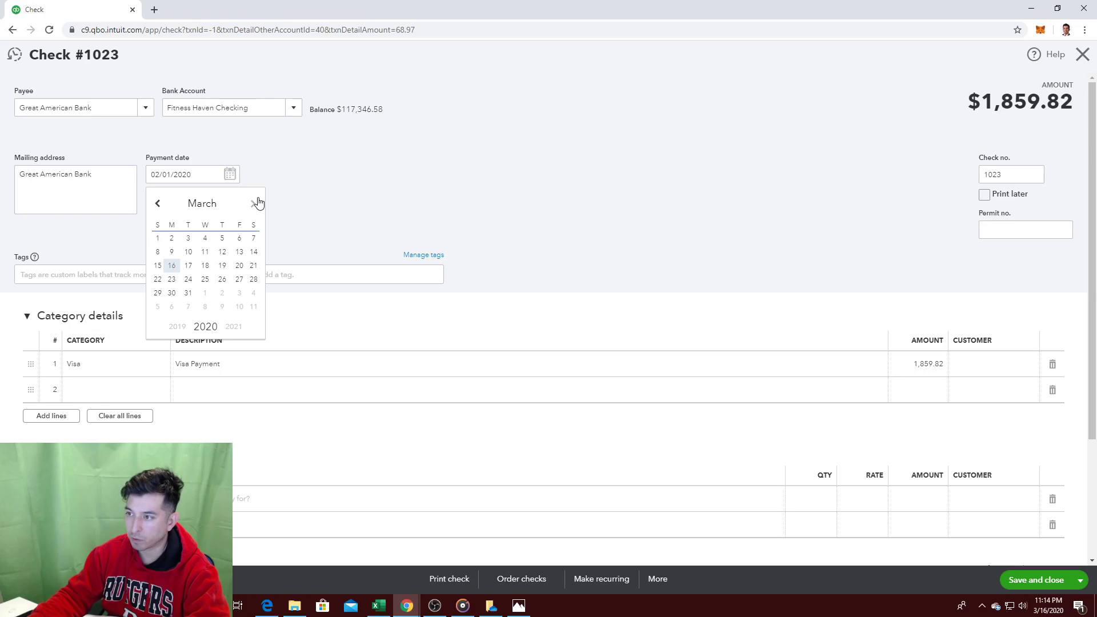
click(158, 239)
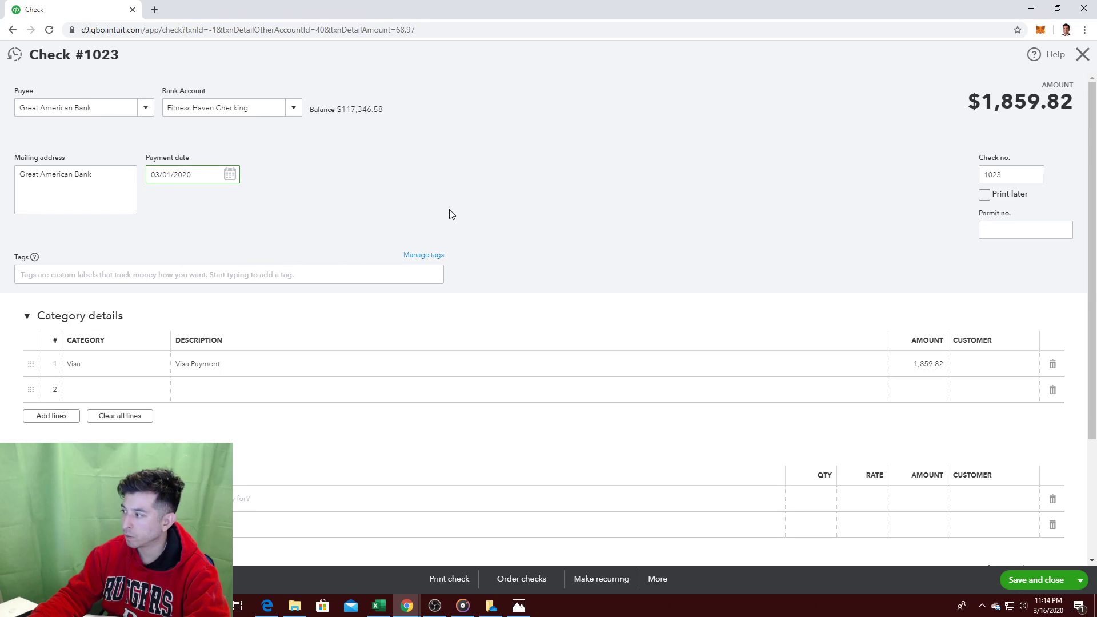
Step: Set the amount of the check's Visa category line to 68.97, and save and close the check
click(928, 364)
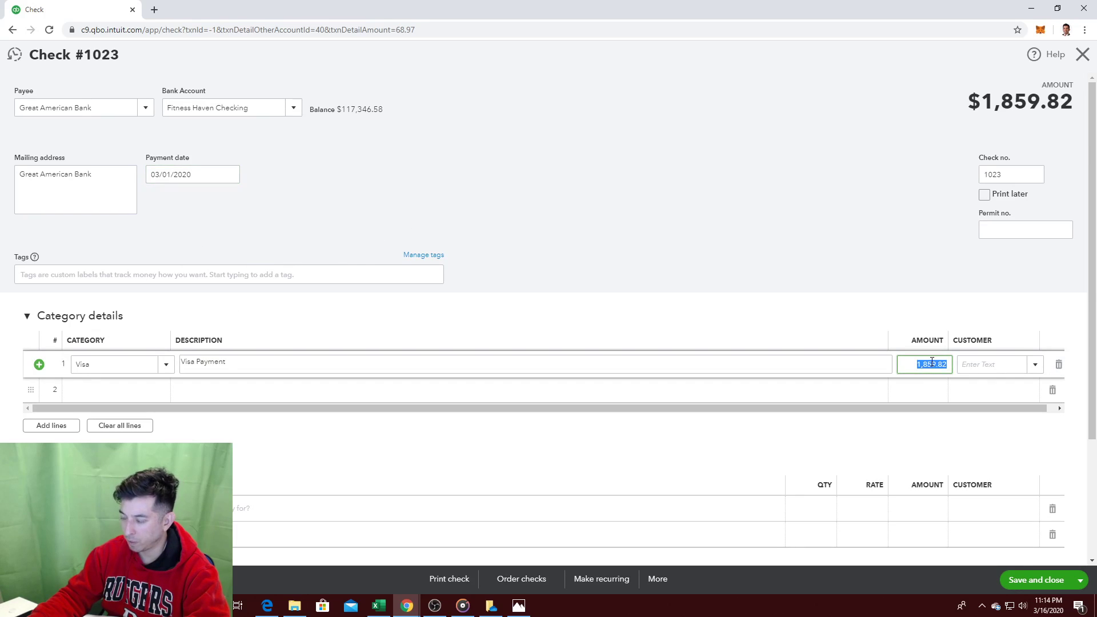
text(68.97)
click(724, 239)
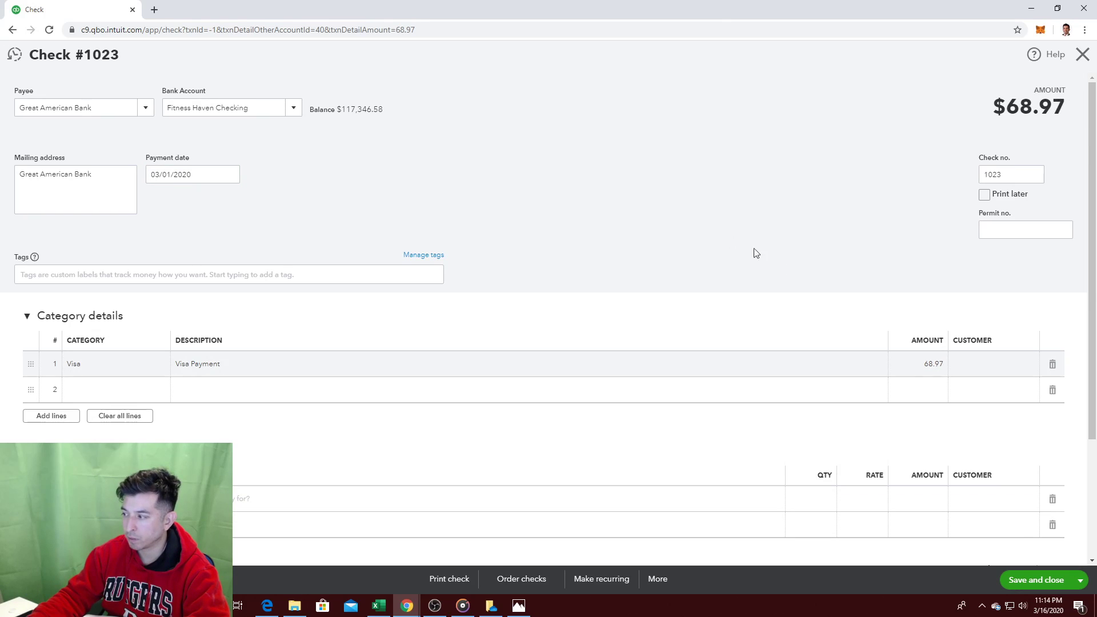
click(1036, 580)
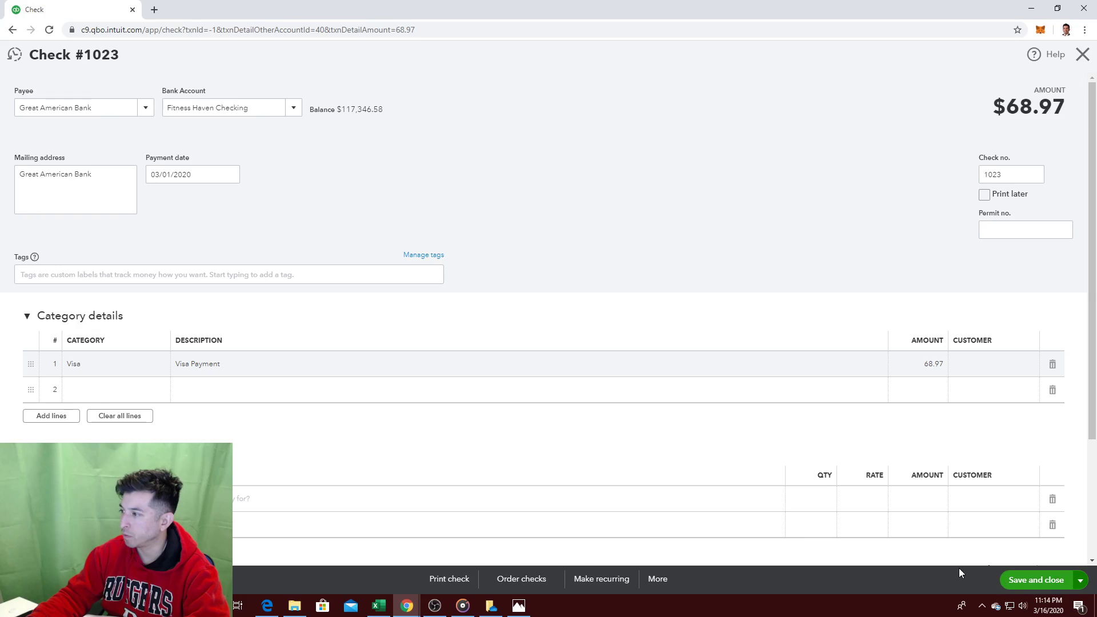
click(678, 435)
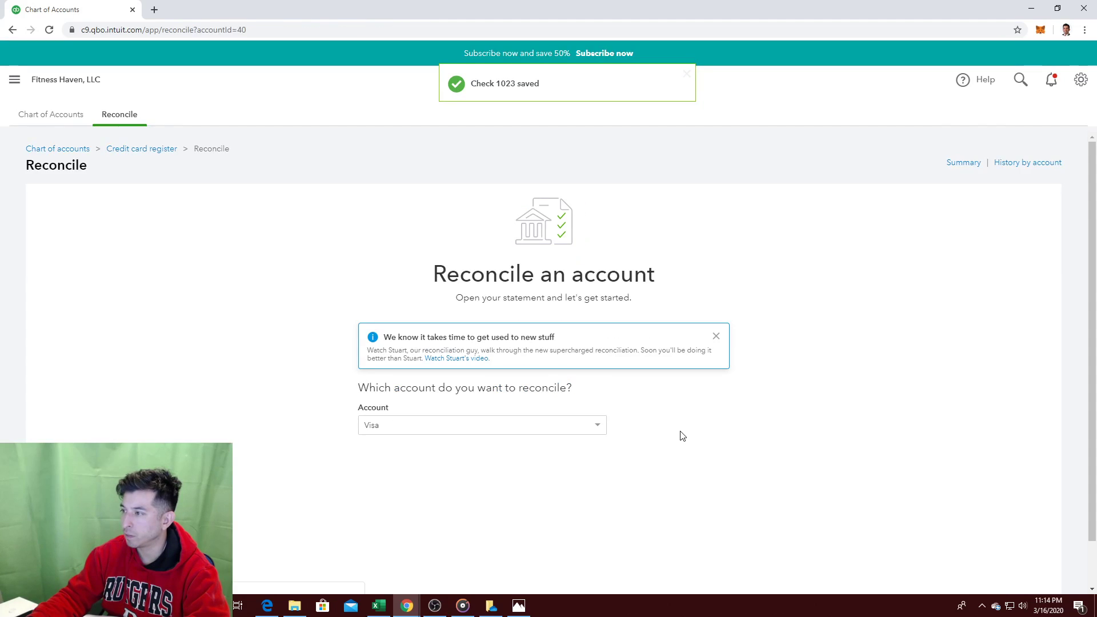
scroll(678, 441, down, 1)
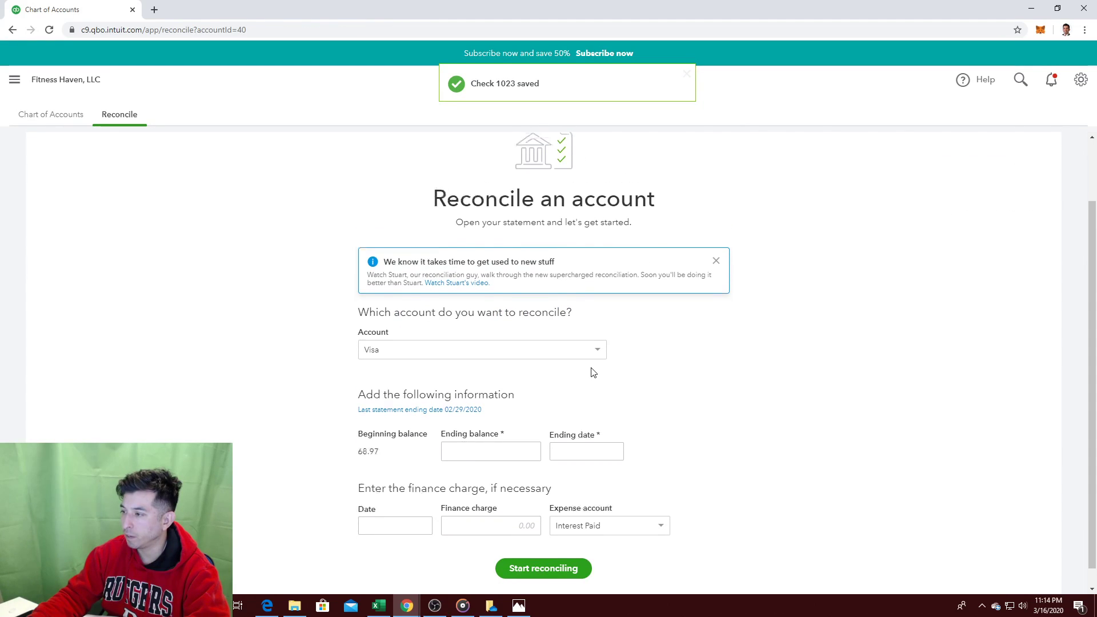
Step: Find the Accounts payable aging detail report among the reports and open it to review the open vendor bills
click(15, 80)
mouse_move(67, 209)
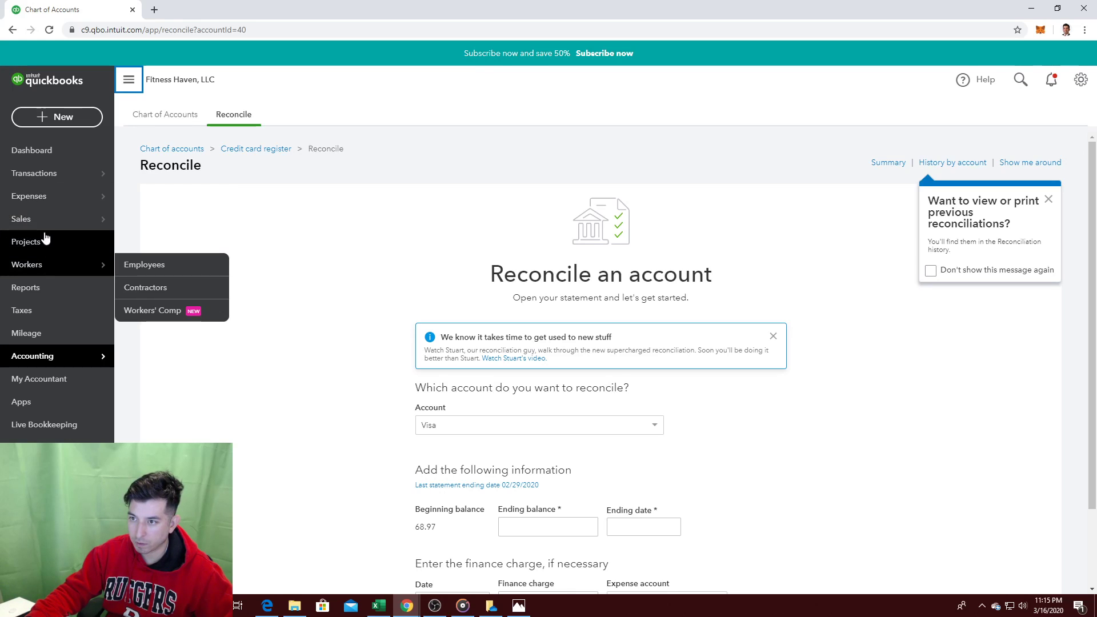
click(48, 292)
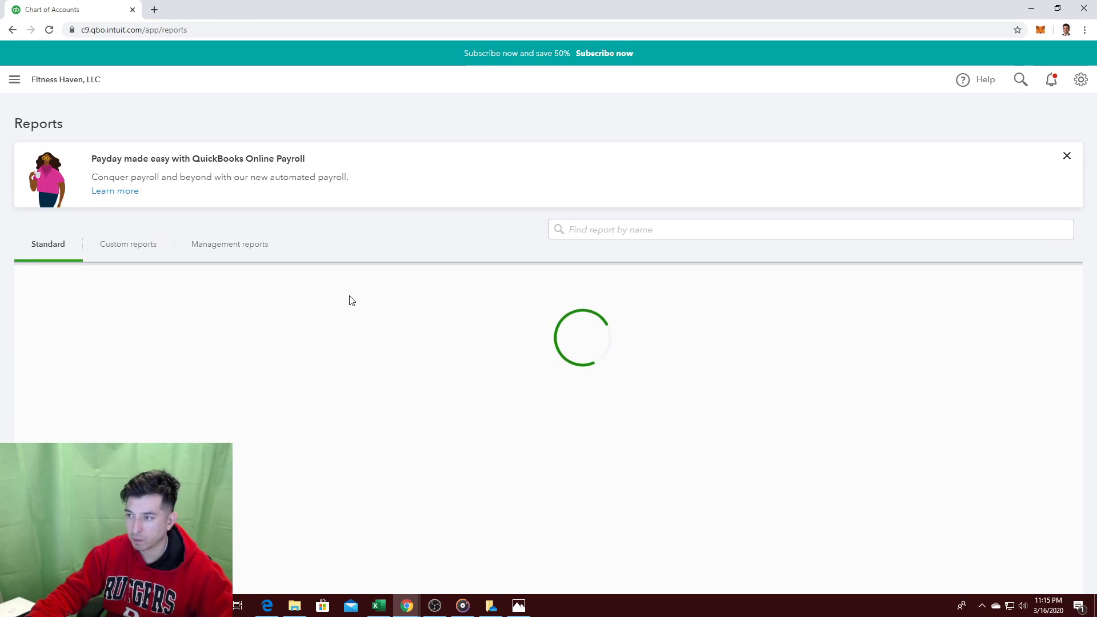
key(ctrl+f)
text(acc)
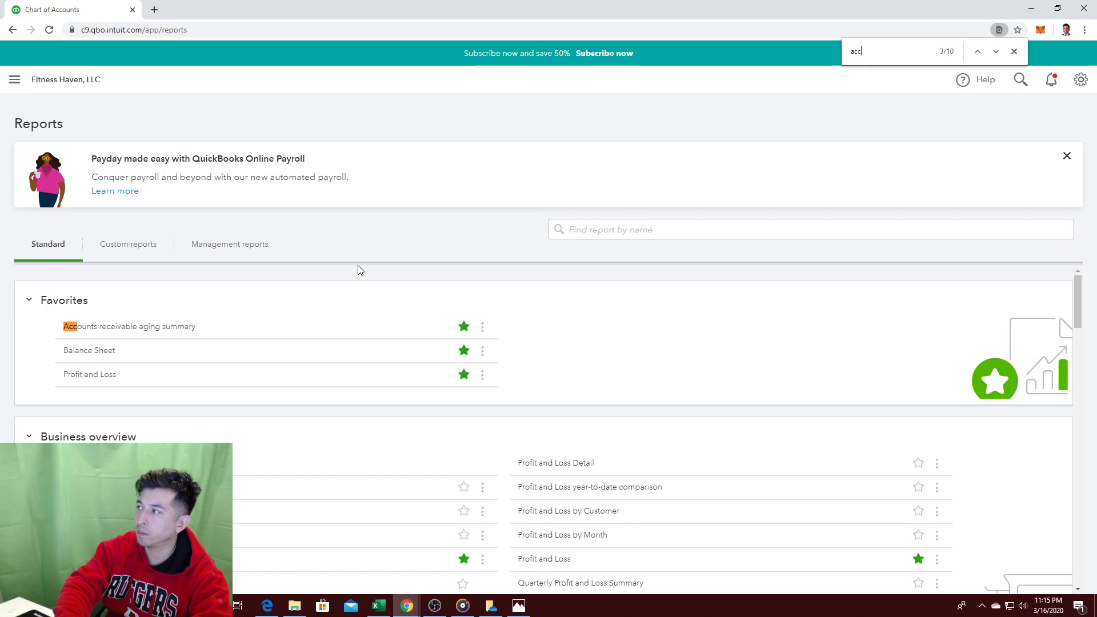
text(ounts paya)
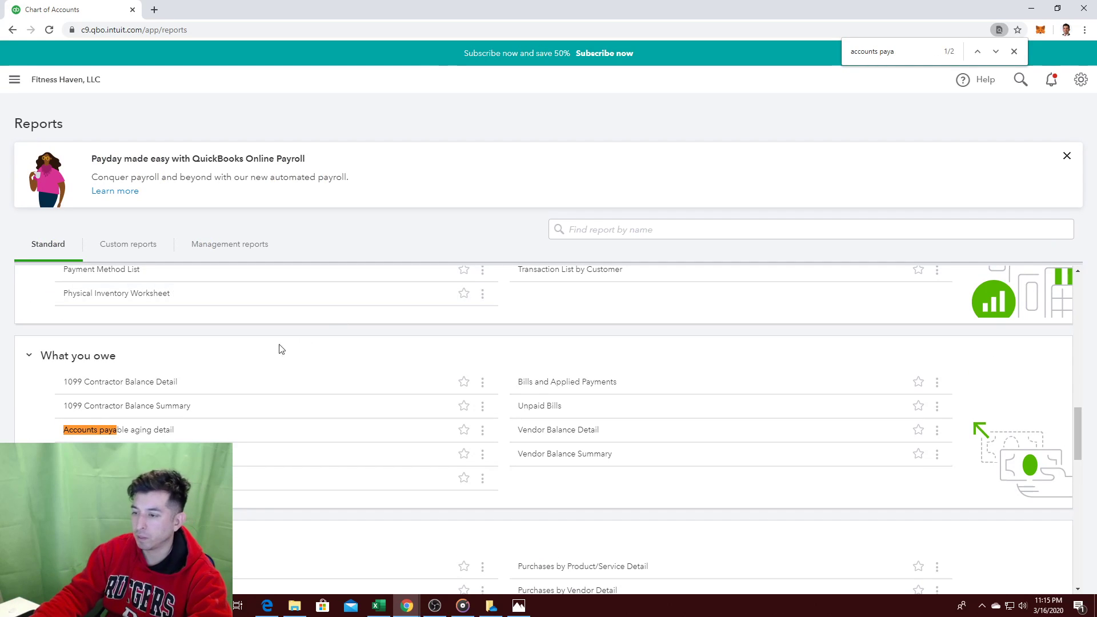
click(135, 432)
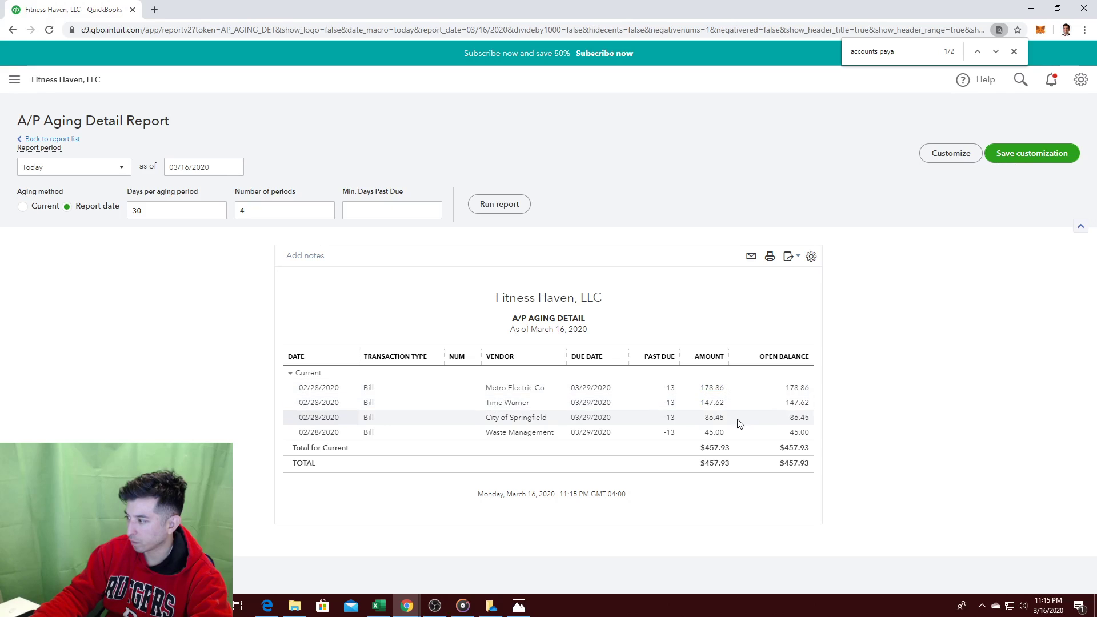
Step: Find the Accounts receivable aging detail report among the reports and open it to review the open customer invoices
click(15, 79)
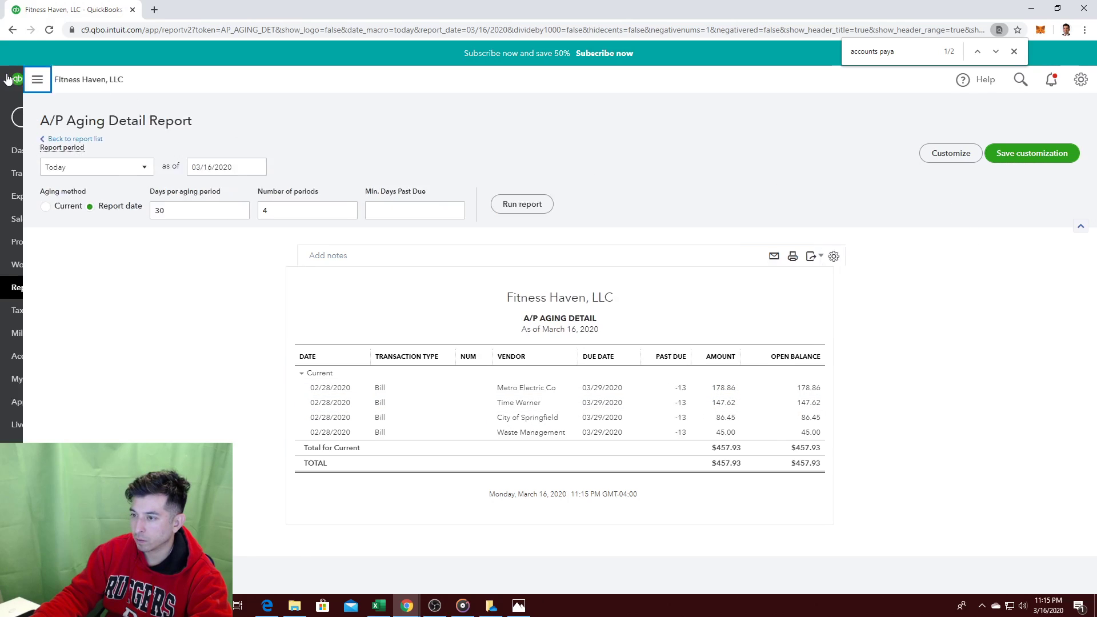
click(89, 290)
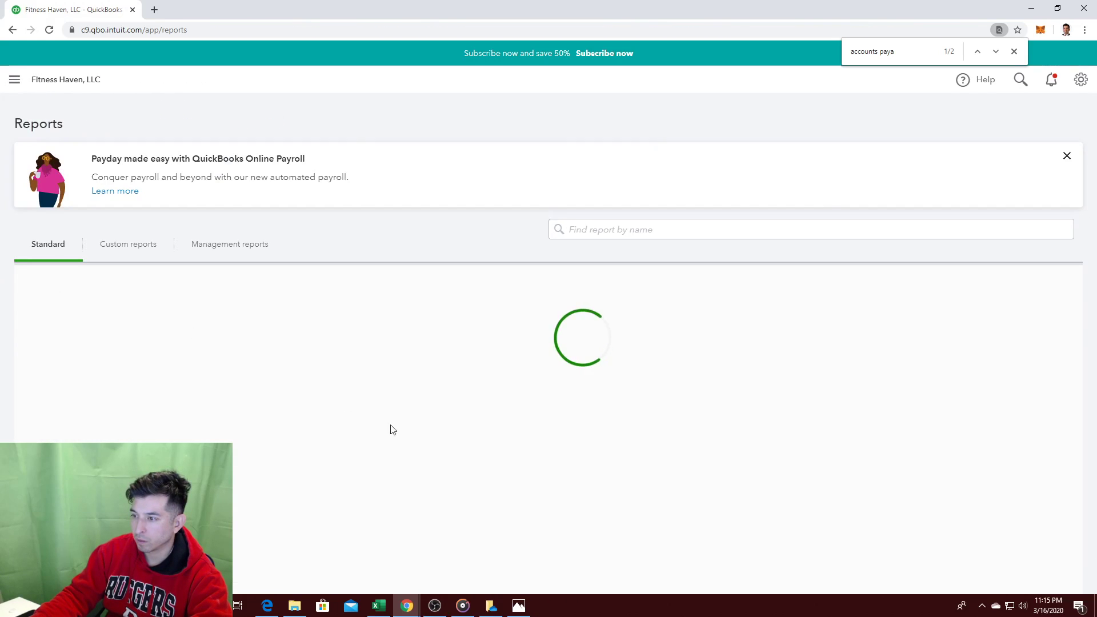
key(ctrl+f)
text(acc)
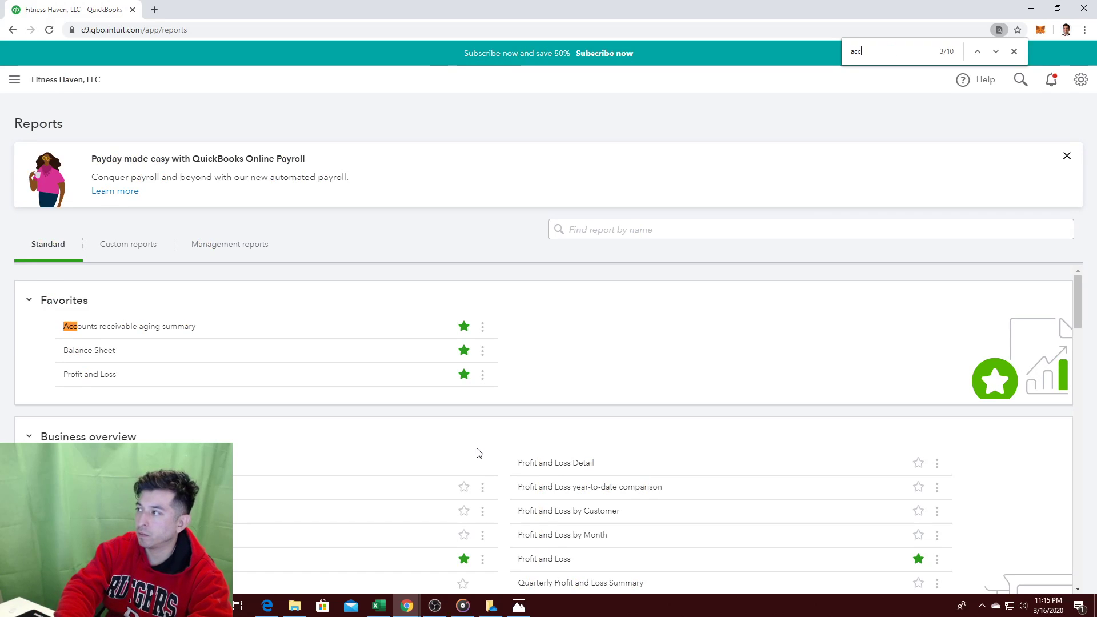
text(ounts recei)
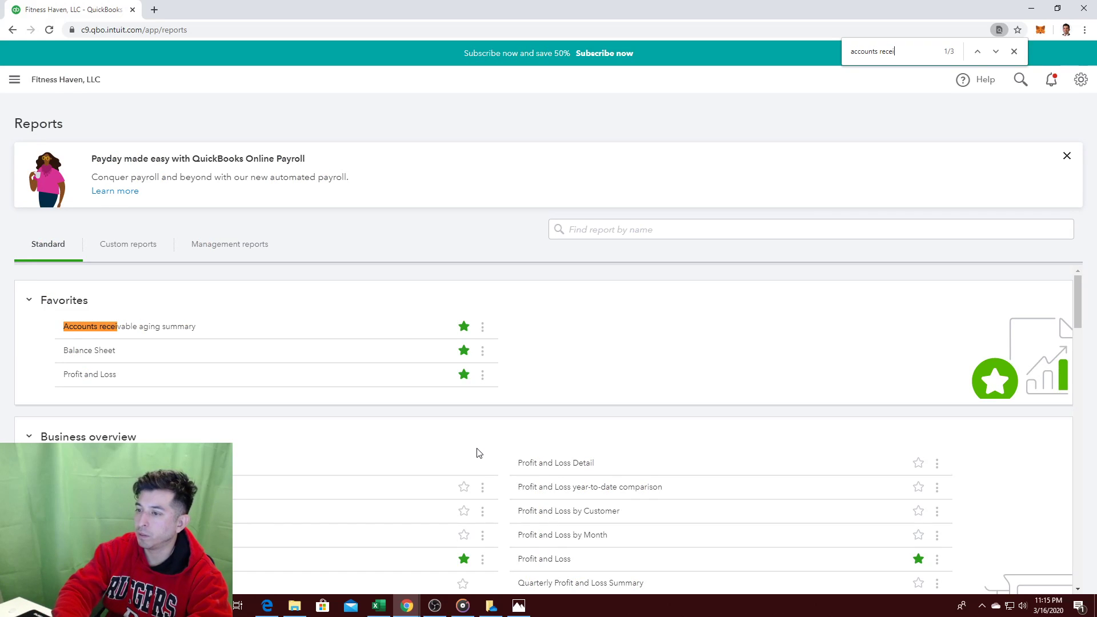
key(Return)
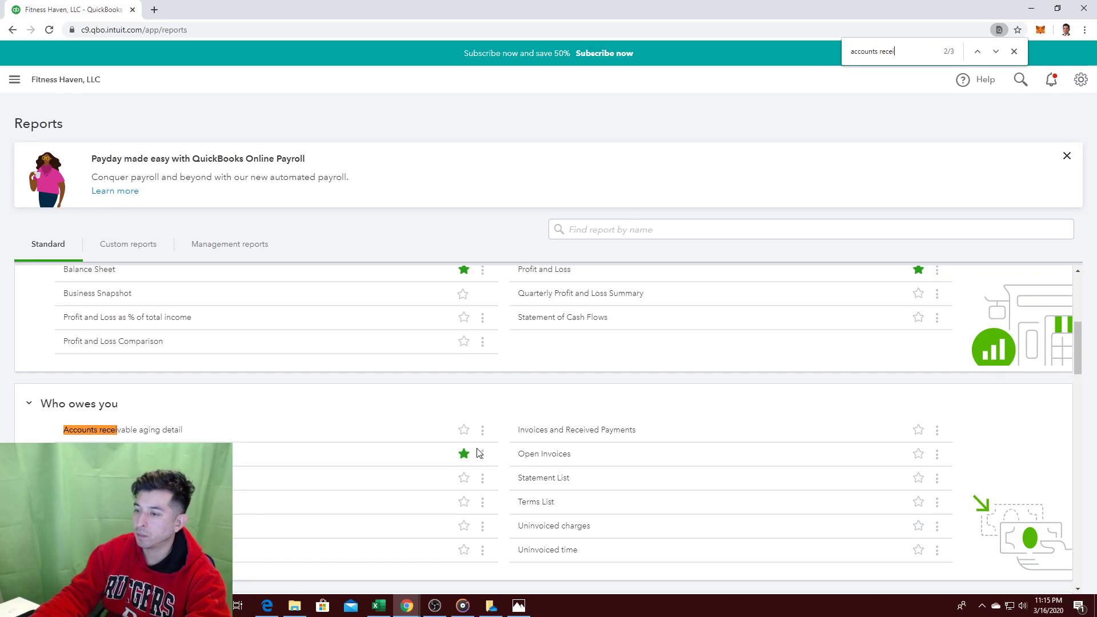
click(165, 430)
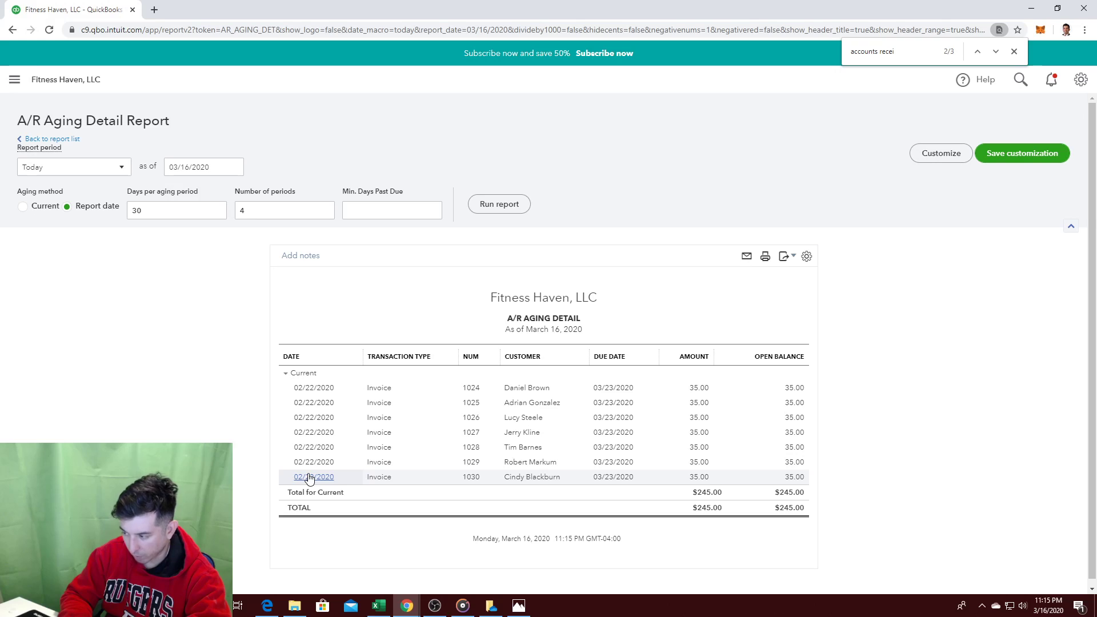
Step: Return to the company dashboard and review its bank accounts, invoices, expenses, profit and loss, and sales summaries
click(1014, 52)
click(16, 81)
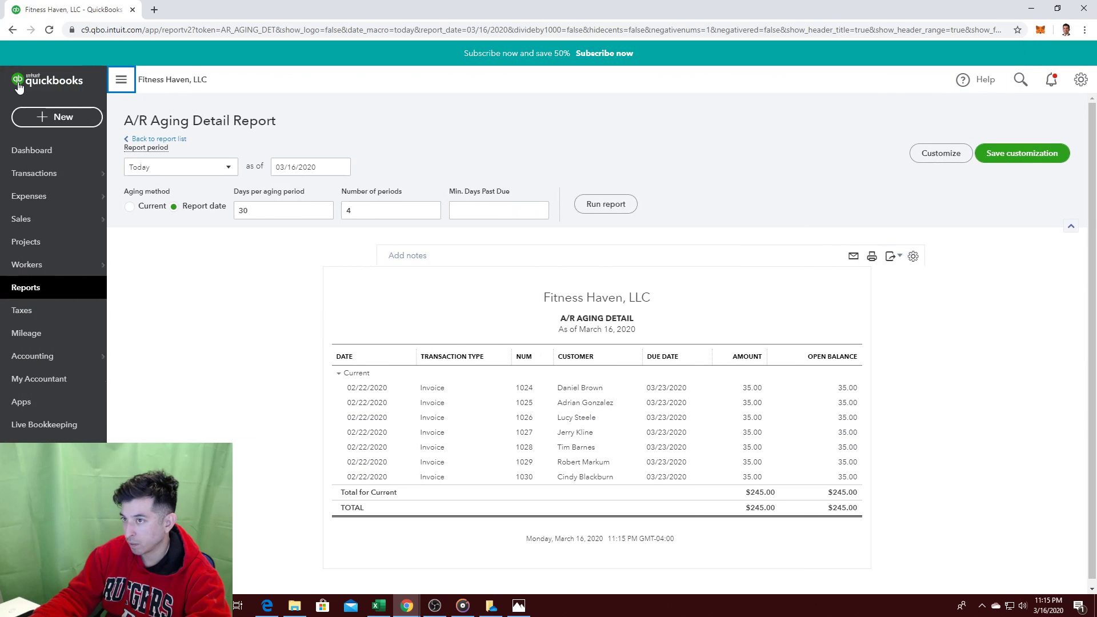
click(76, 81)
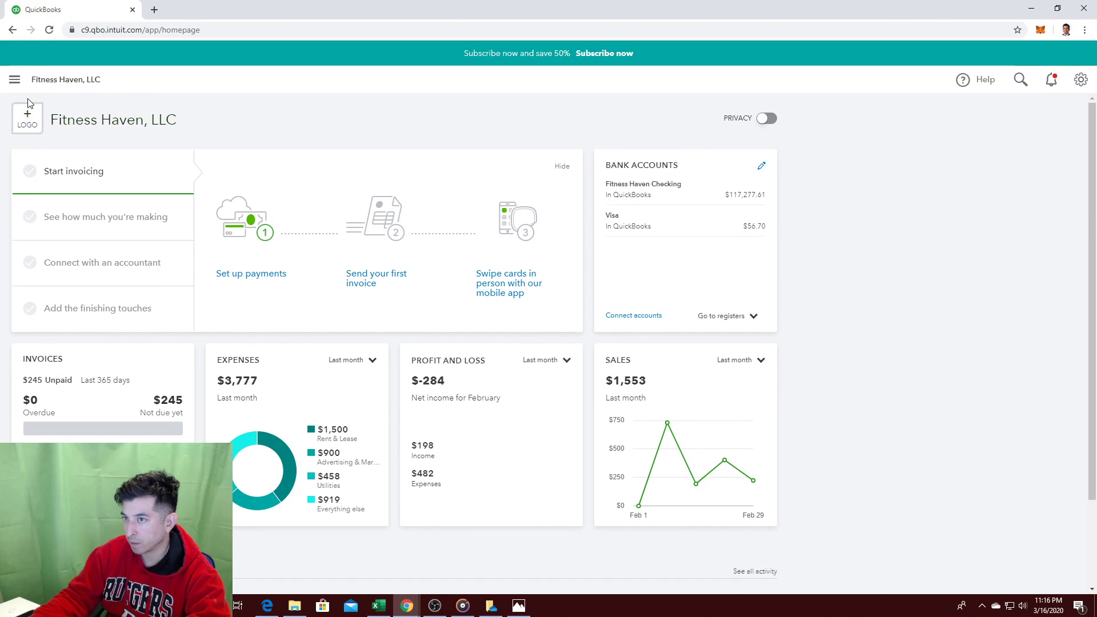
click(15, 80)
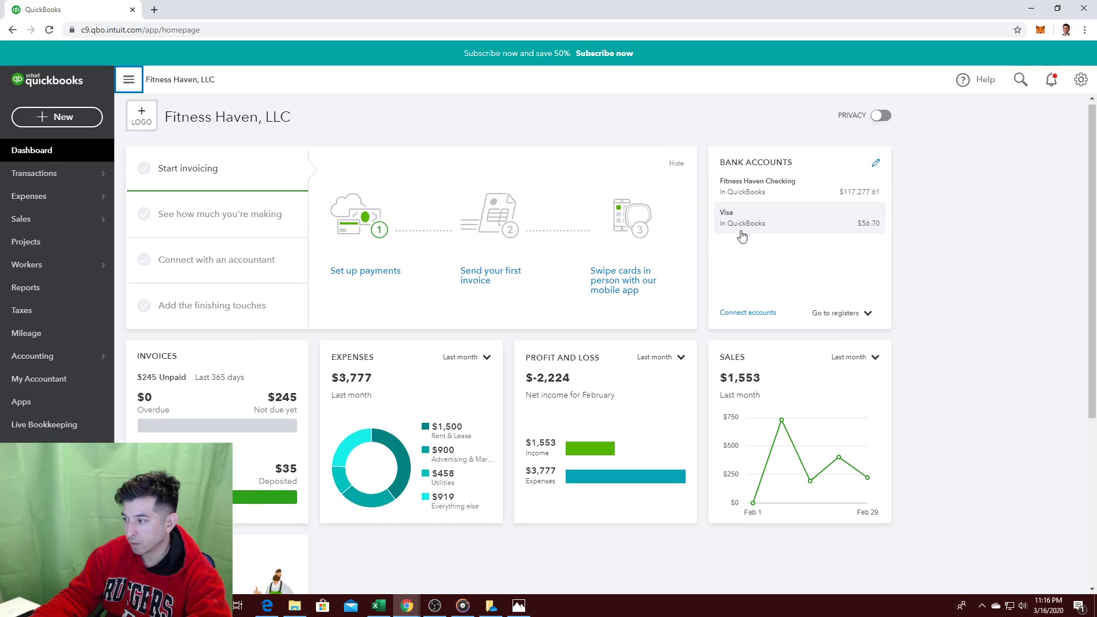
scroll(737, 242, down, 2)
scroll(726, 252, down, 1)
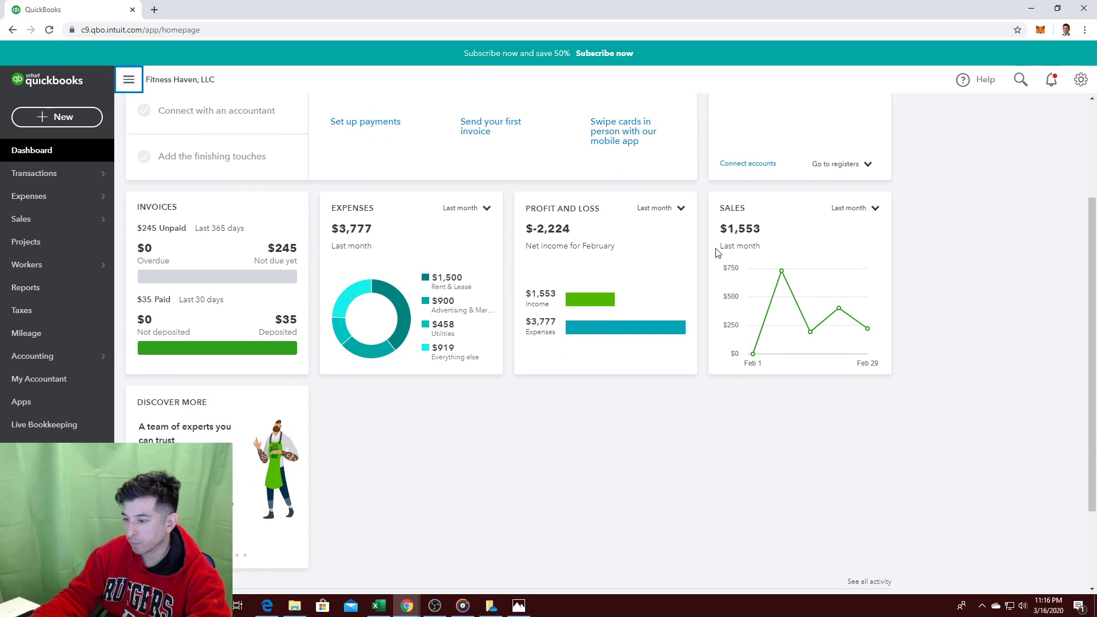
scroll(692, 262, up, 3)
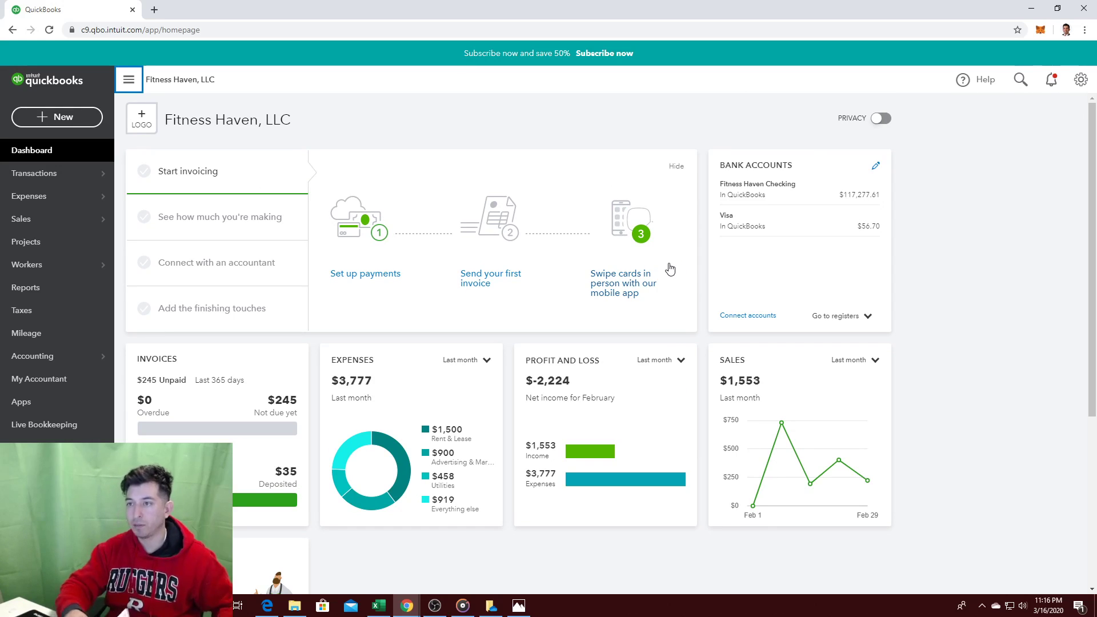
click(84, 157)
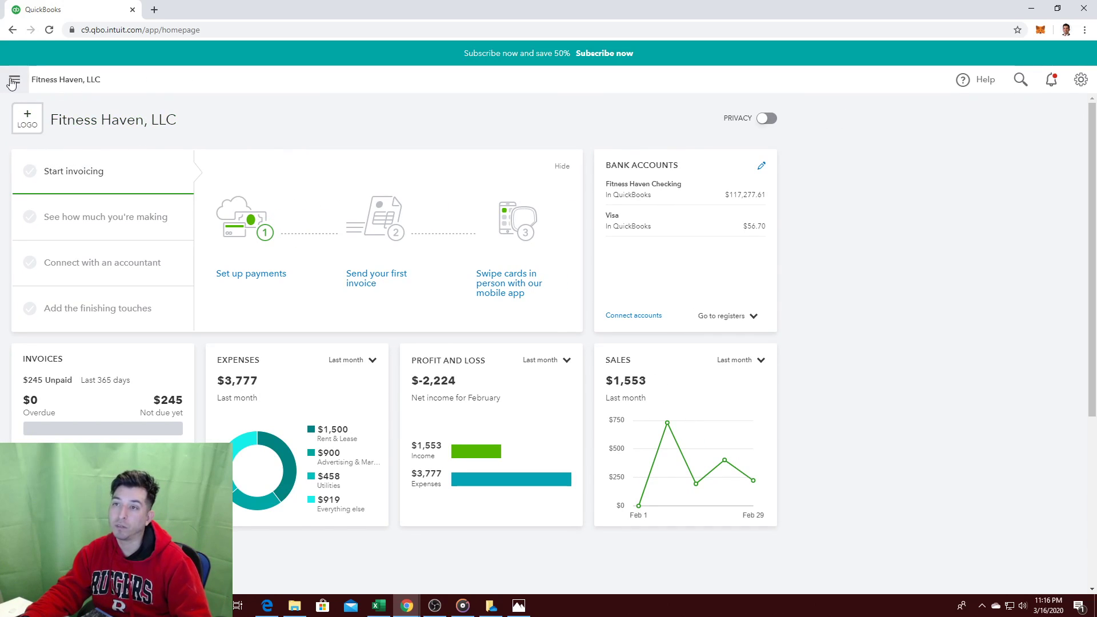
click(14, 82)
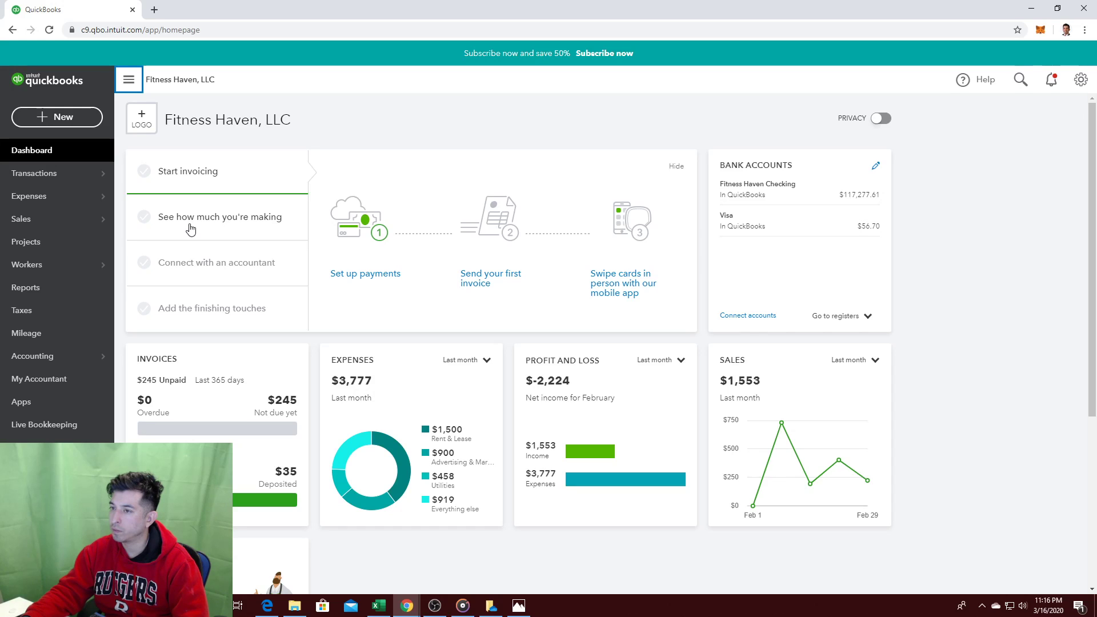
mouse_move(86, 190)
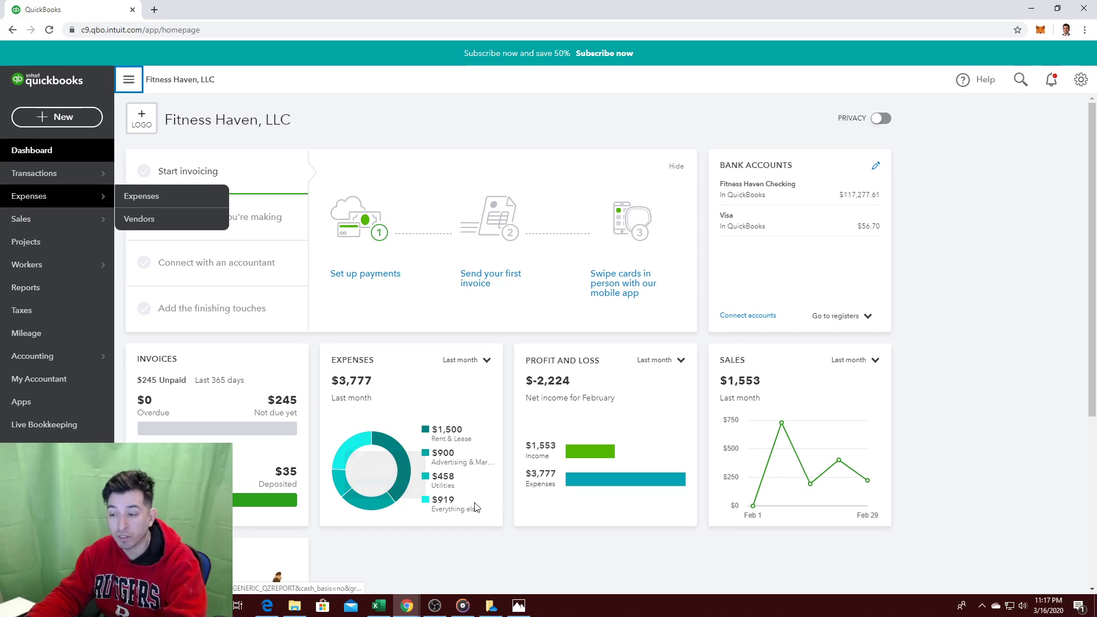
Step: Switch to Excel and select cell F4 at the start of the Reconcile Bank Accounts sheet
click(379, 606)
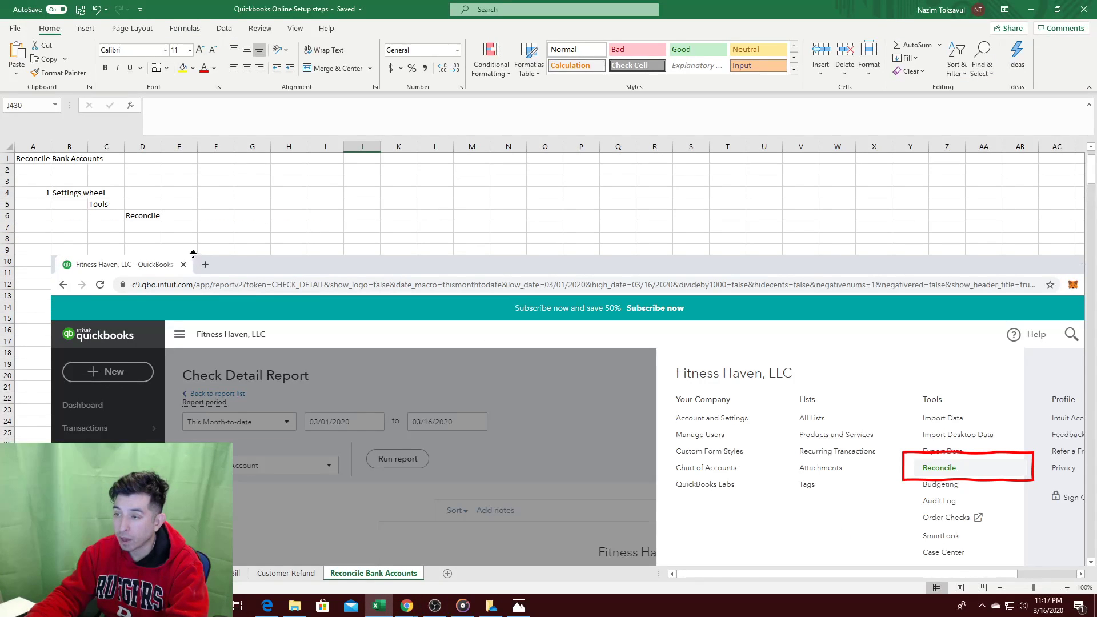
click(216, 192)
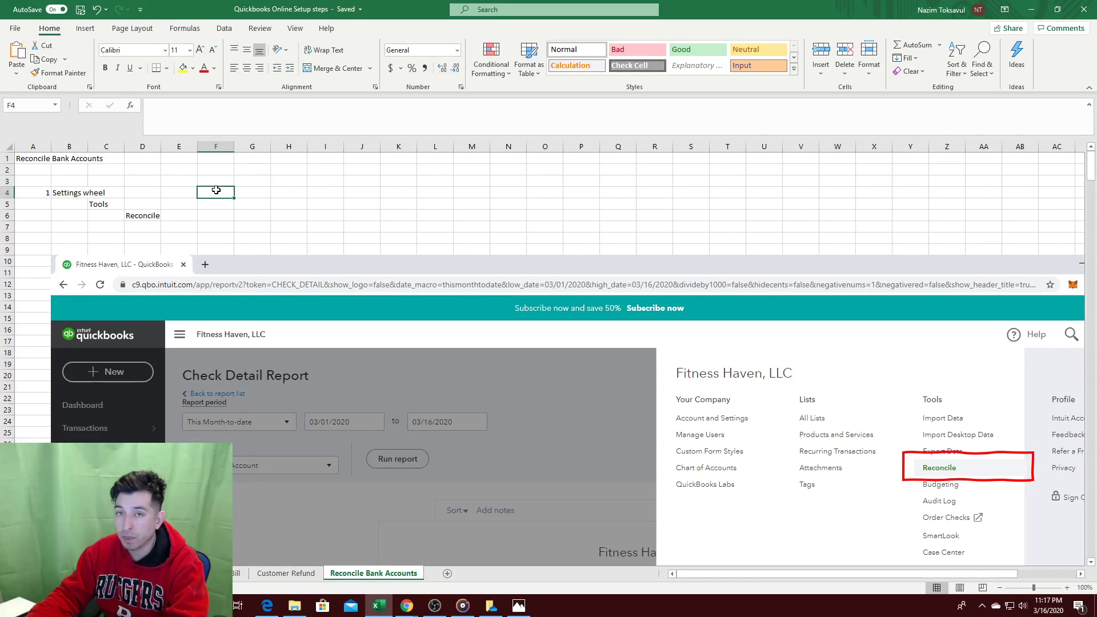